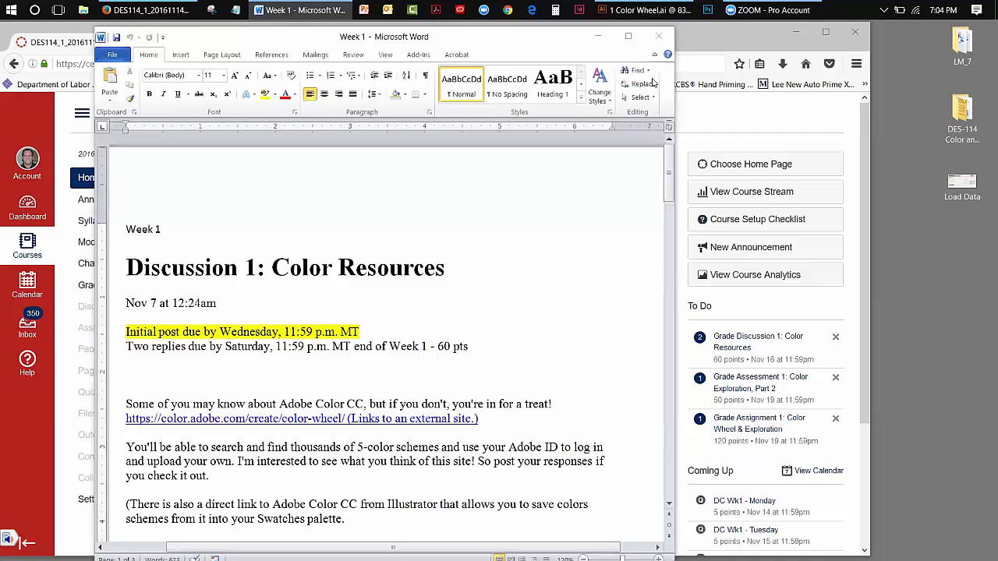
Step: Minimize Word, open the DES-114 Announcements, and view the Welcome to Des-114 post before returning
left_click(598, 37)
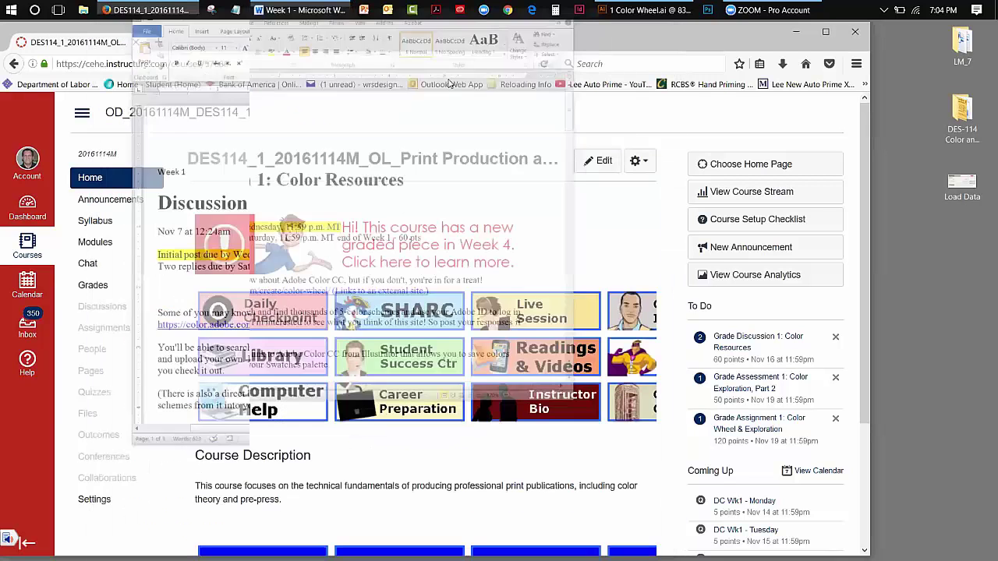
left_click(138, 200)
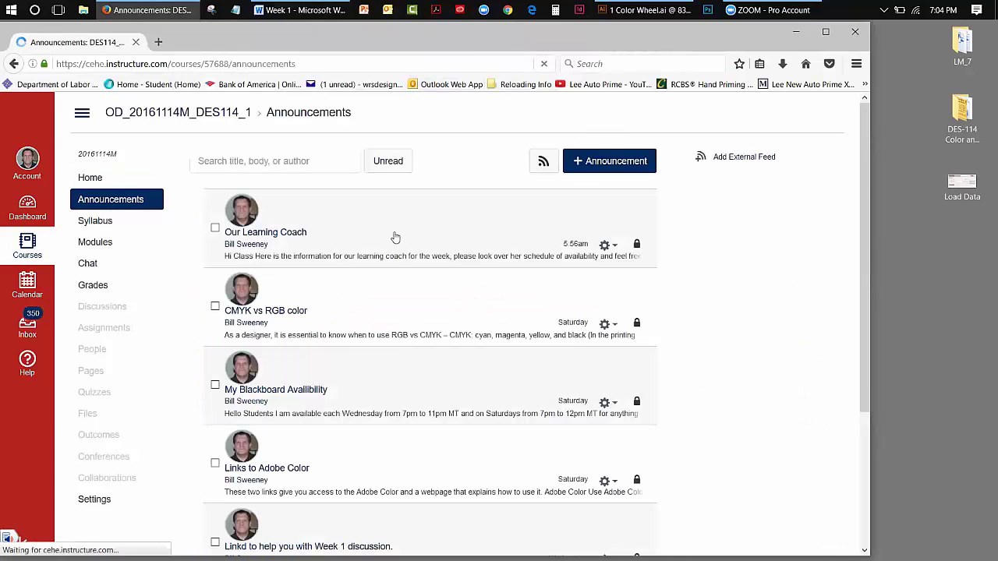
scroll(866, 193, "down", 5)
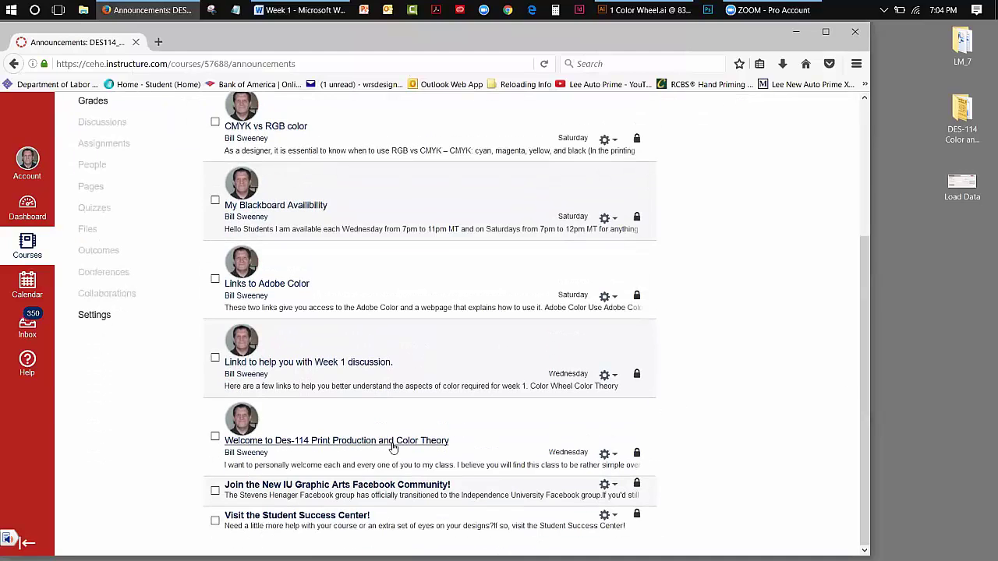
left_click(393, 448)
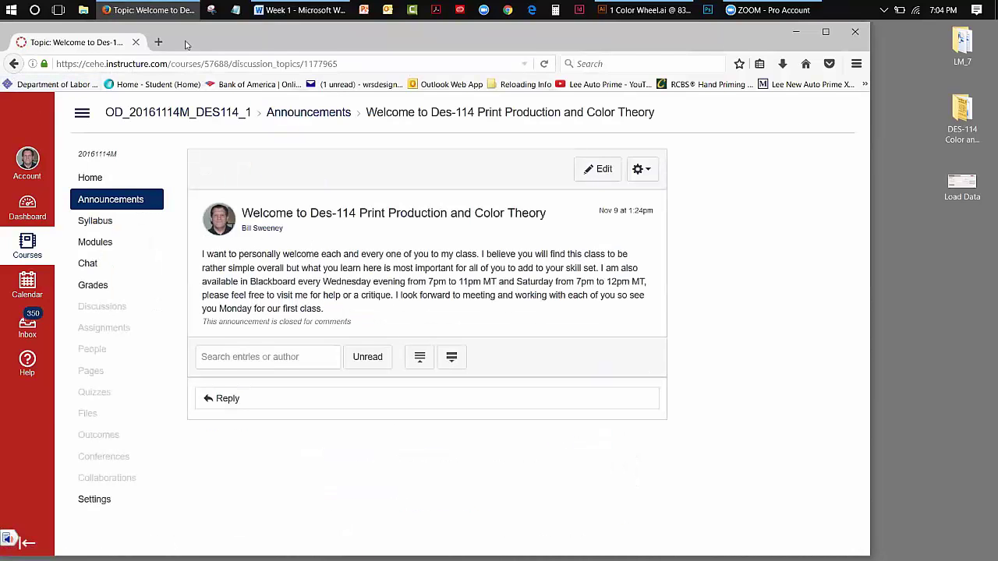
left_click(23, 61)
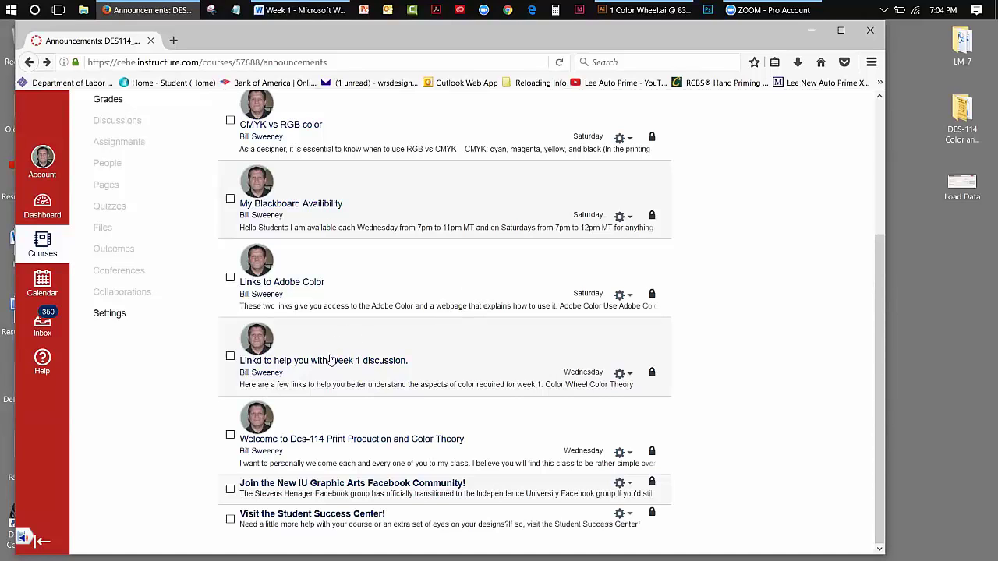
Step: Open the 'Links to Adobe Color' announcement and its 'Adobe Color Use' help page
left_click(310, 289)
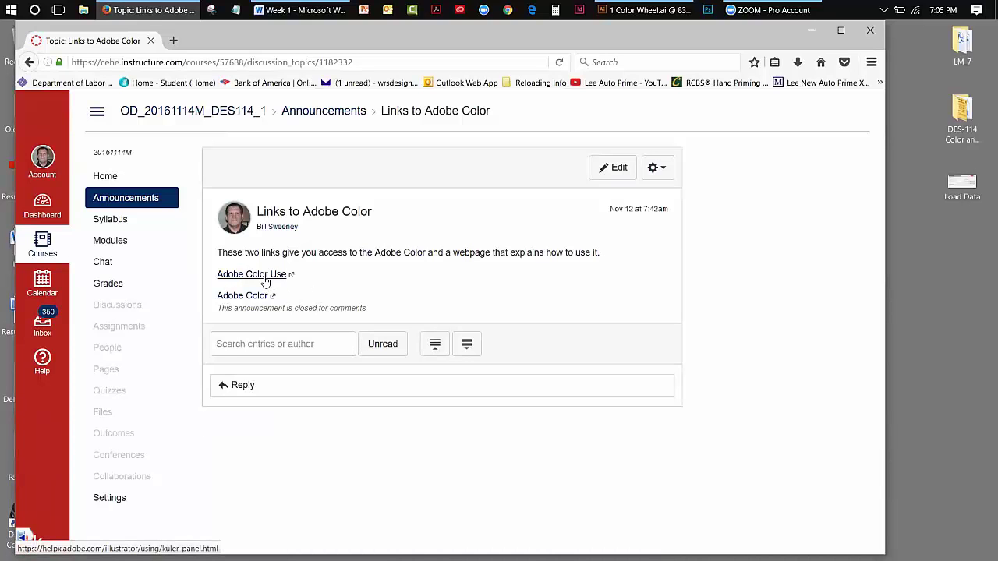
left_click(265, 279)
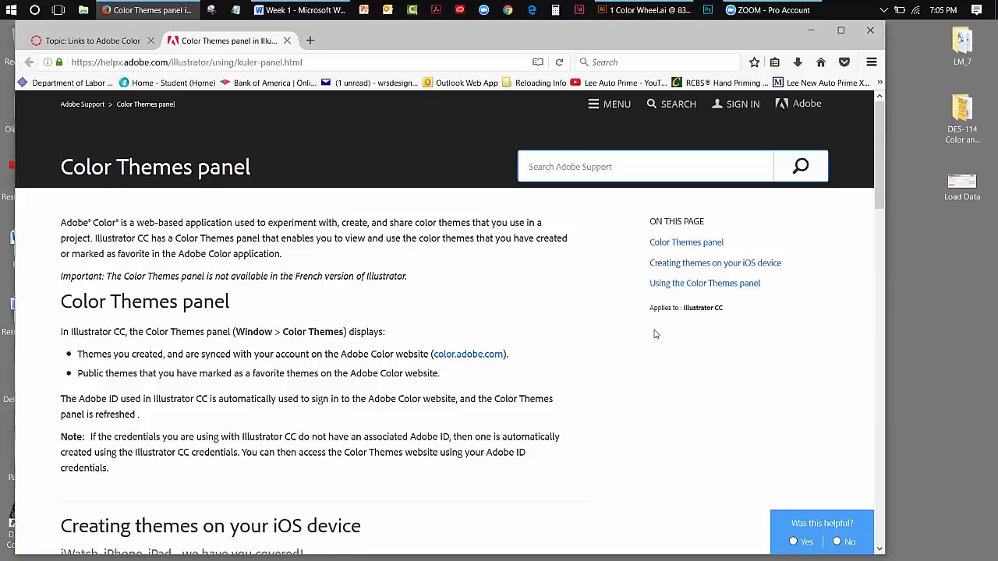
Step: Read through the Color Themes panel help, close it, and open the Adobe Color link
left_click_drag(876, 199, 876, 223)
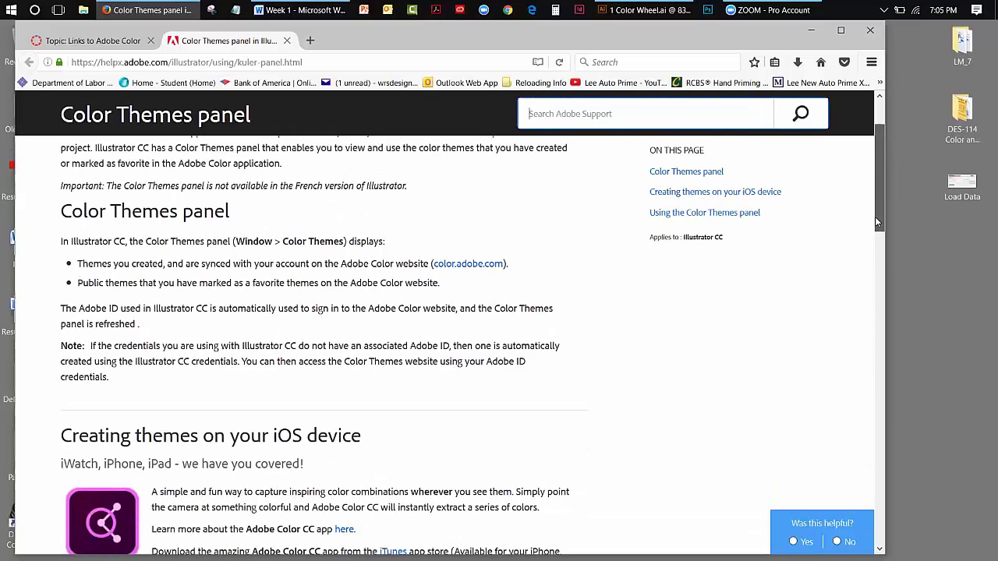
scroll(390, 298, "down", 5)
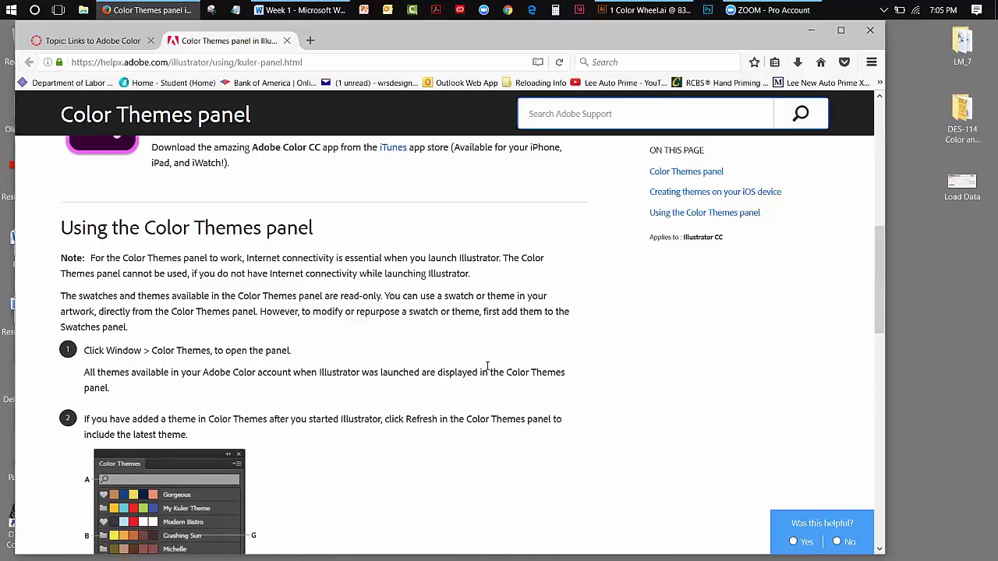
left_click_drag(884, 249, 889, 142)
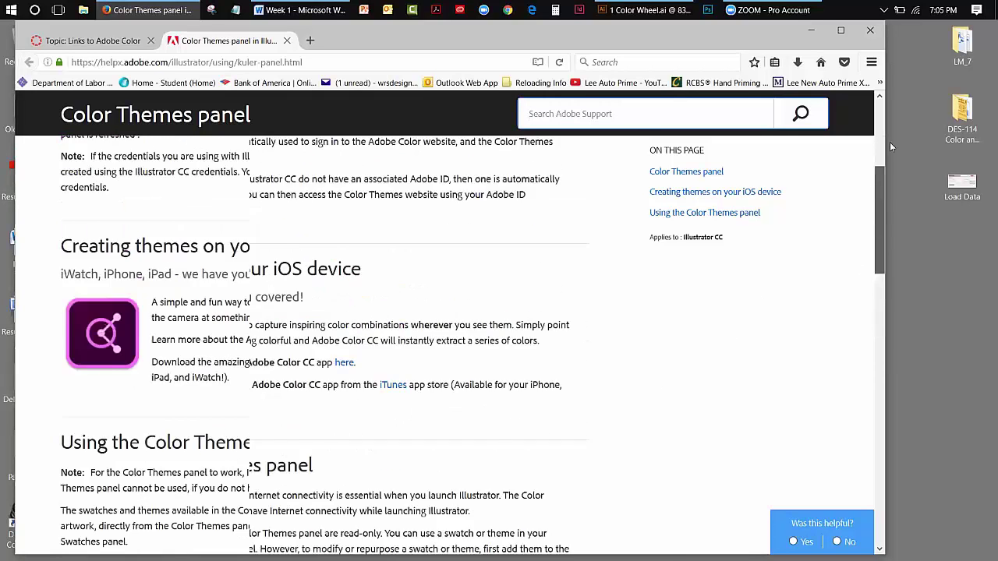
left_click(287, 41)
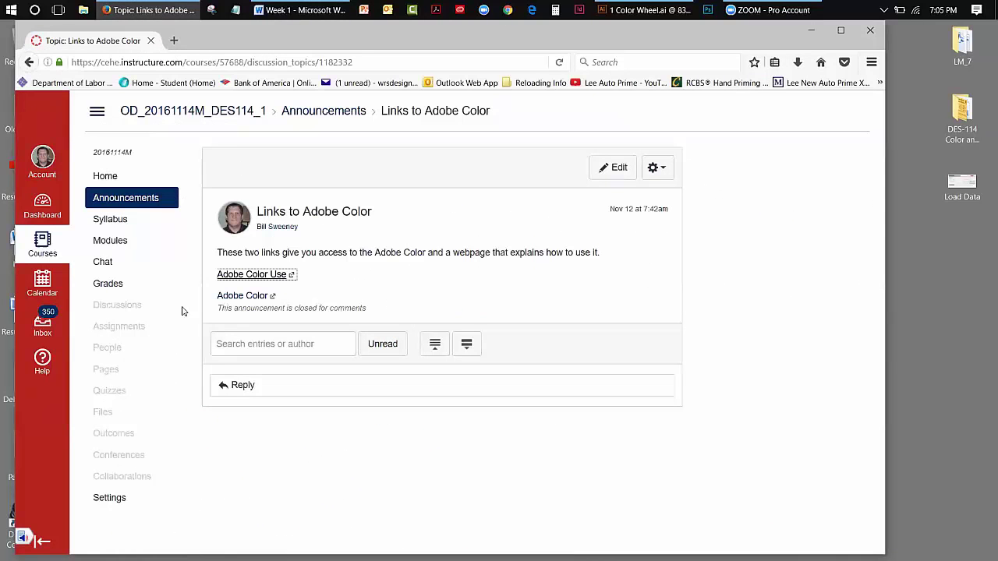
left_click(243, 296)
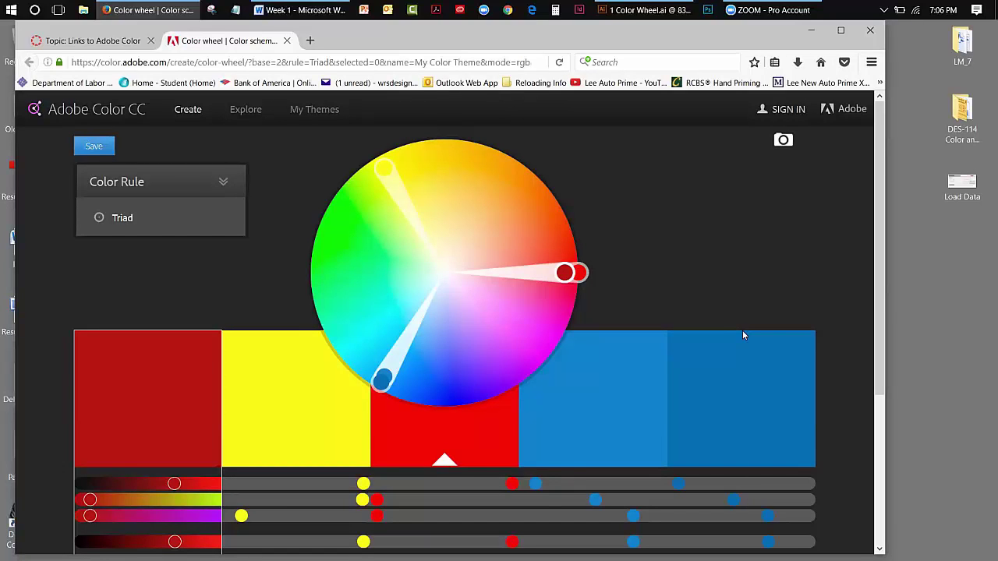
Step: Switch the color rule to Analogous, then Monochromatic, and finally back to Triad
left_click(187, 192)
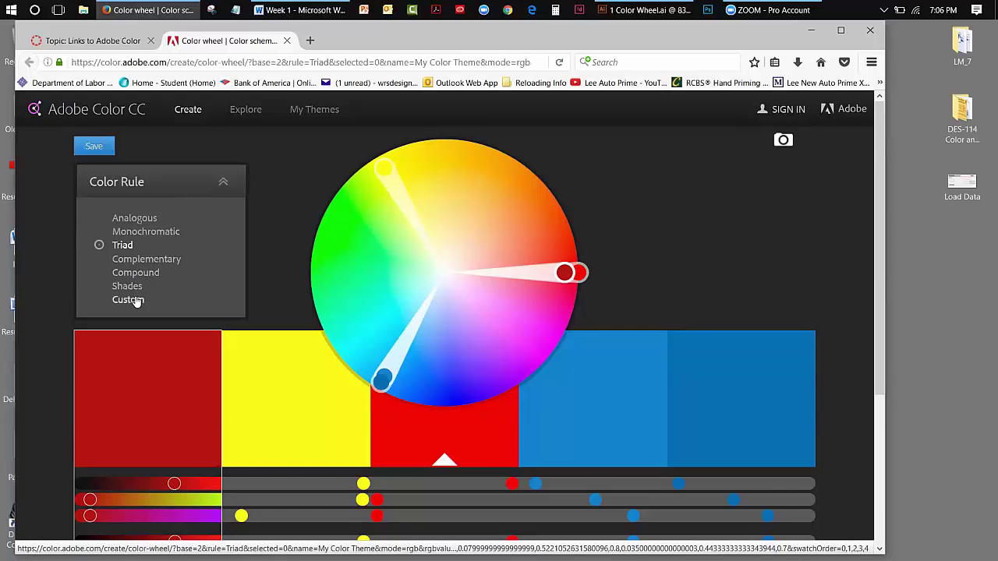
left_click(137, 219)
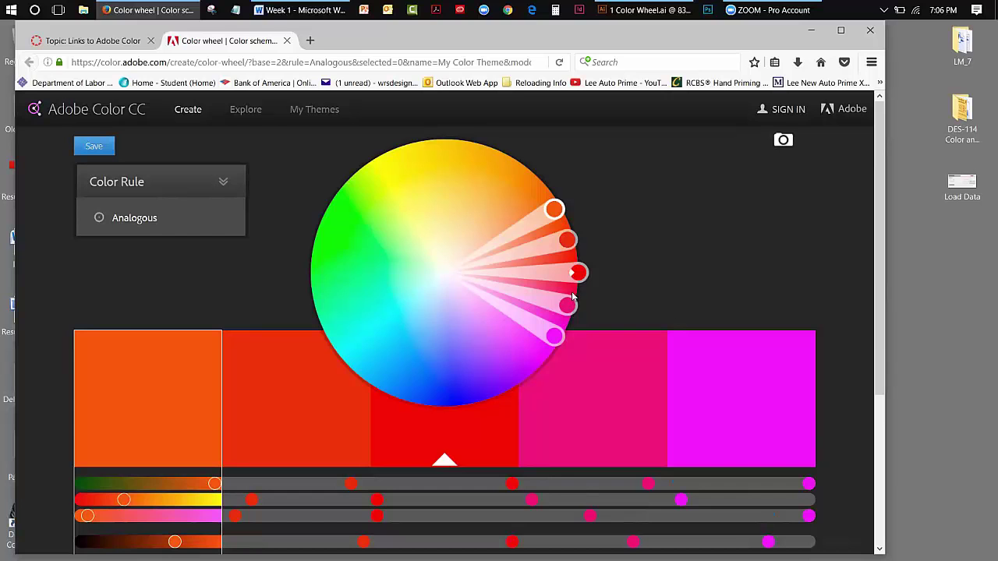
left_click(123, 220)
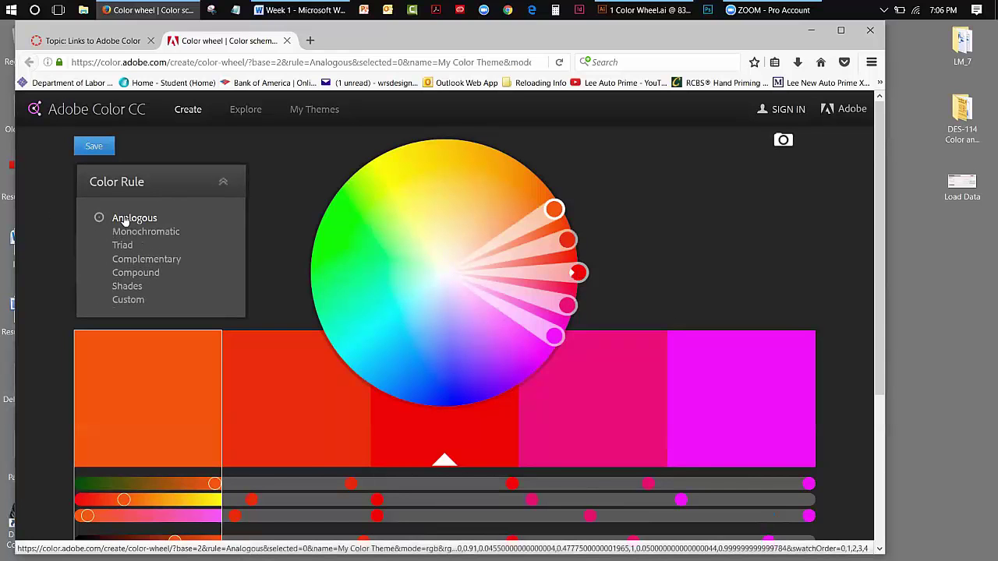
left_click(132, 234)
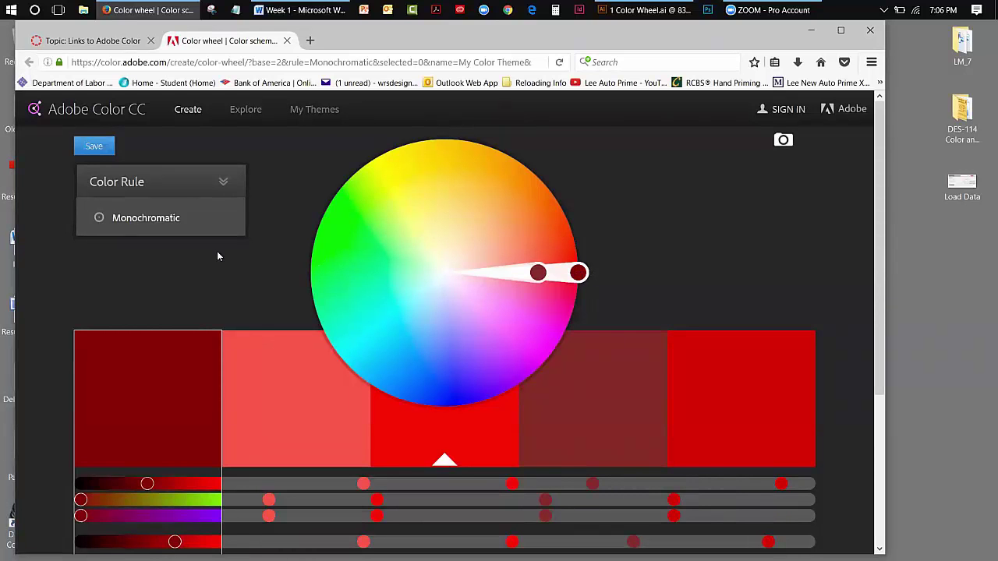
left_click(181, 236)
left_click(123, 246)
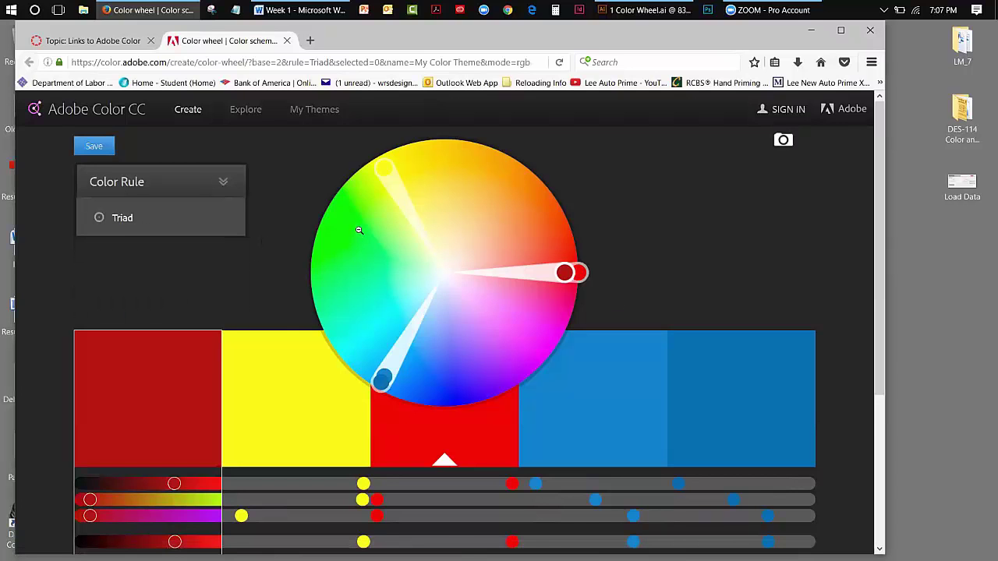
Step: Search the Adobe Color Explore gallery for 'Kayak' themes
left_click(248, 111)
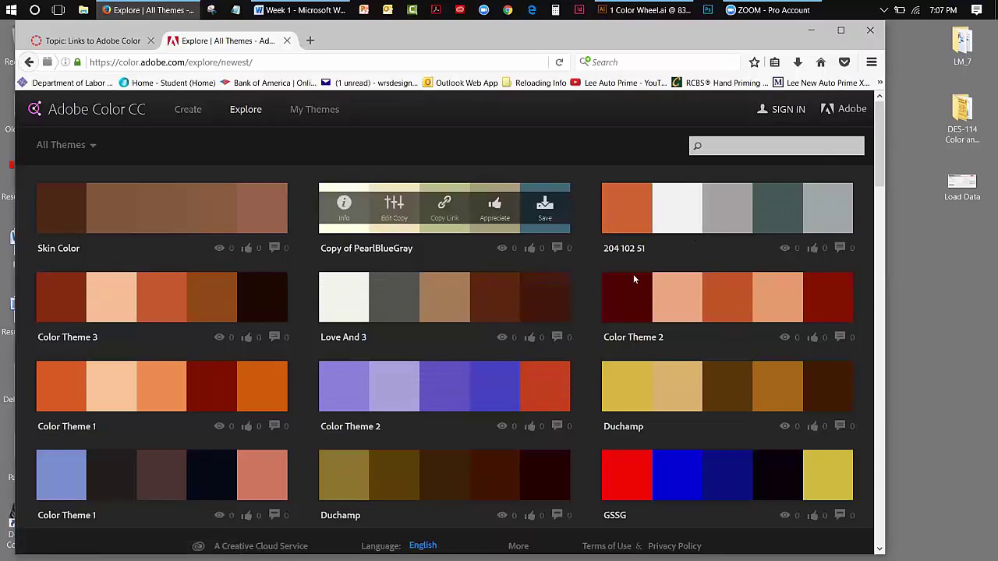
left_click(716, 150)
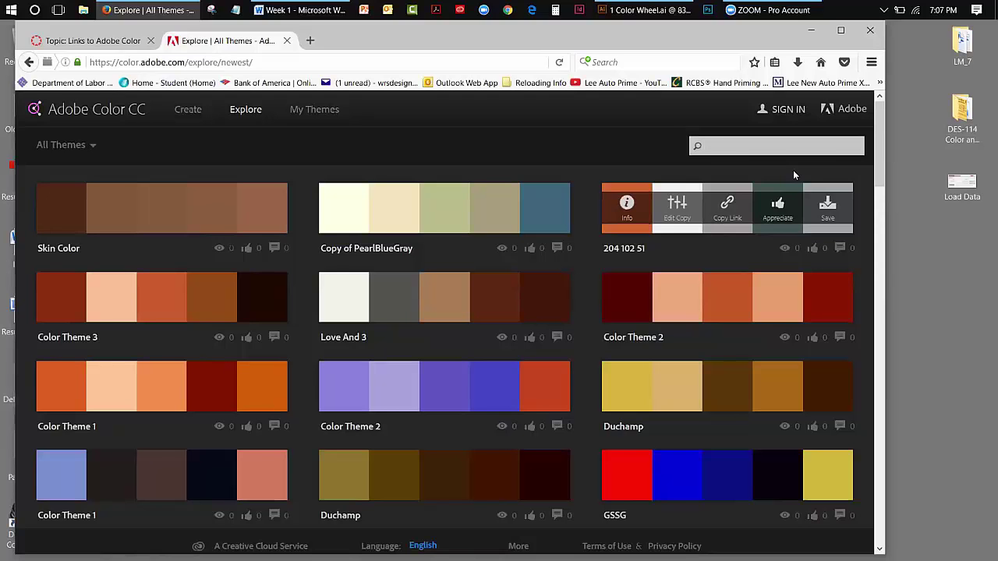
type("Kayak")
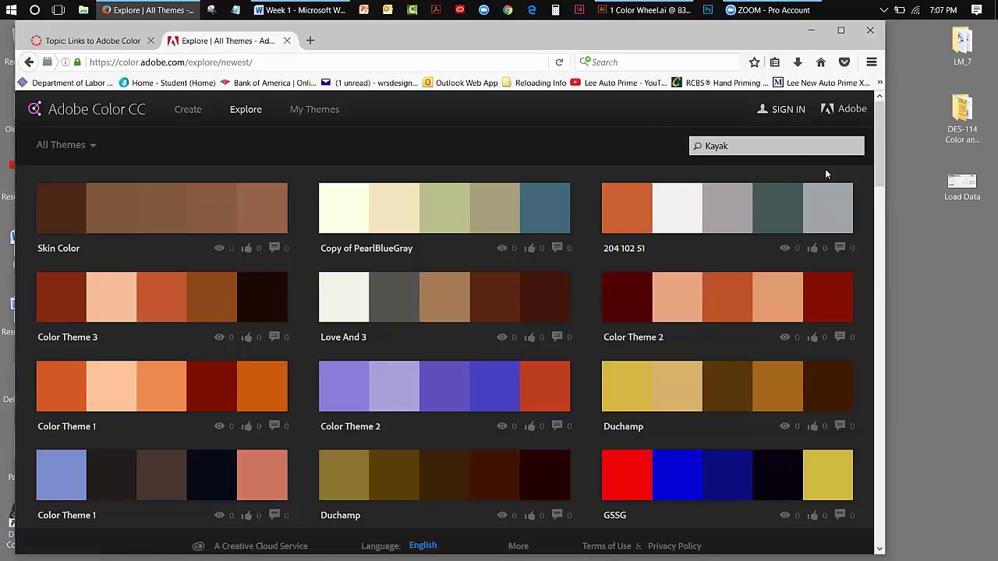
left_click(750, 141)
key("Return")
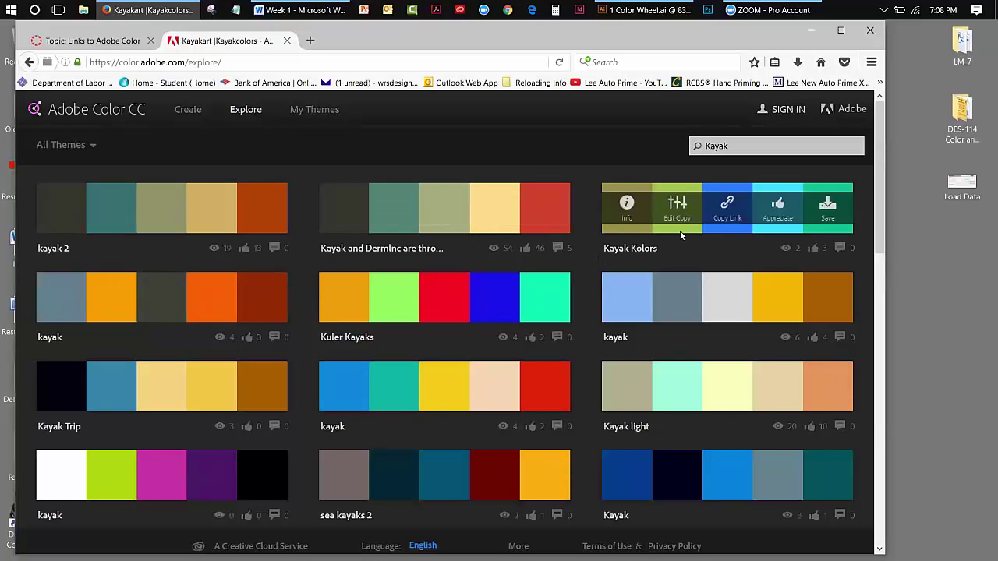
left_click_drag(883, 145, 874, 211)
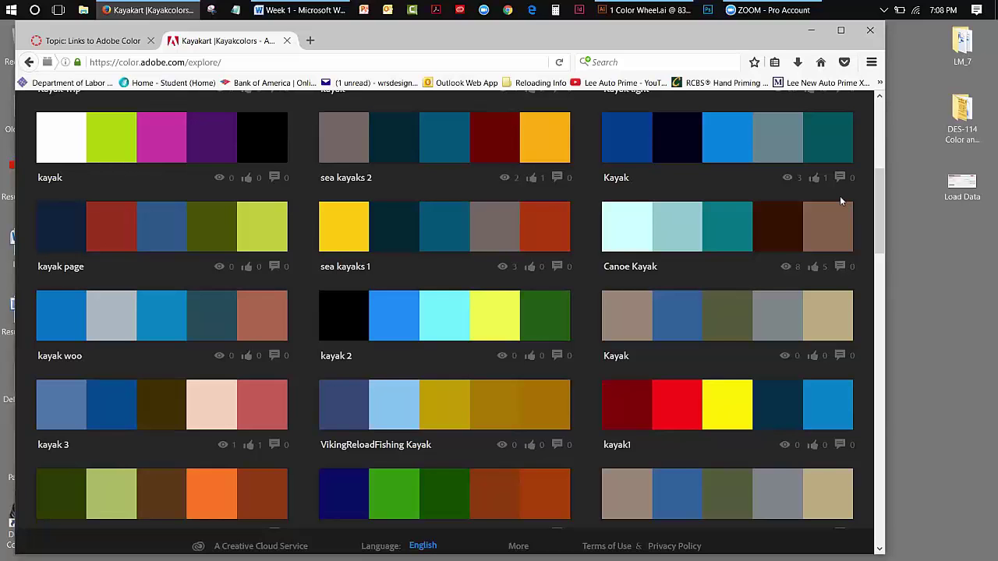
mouse_move(532, 356)
mouse_move(571, 262)
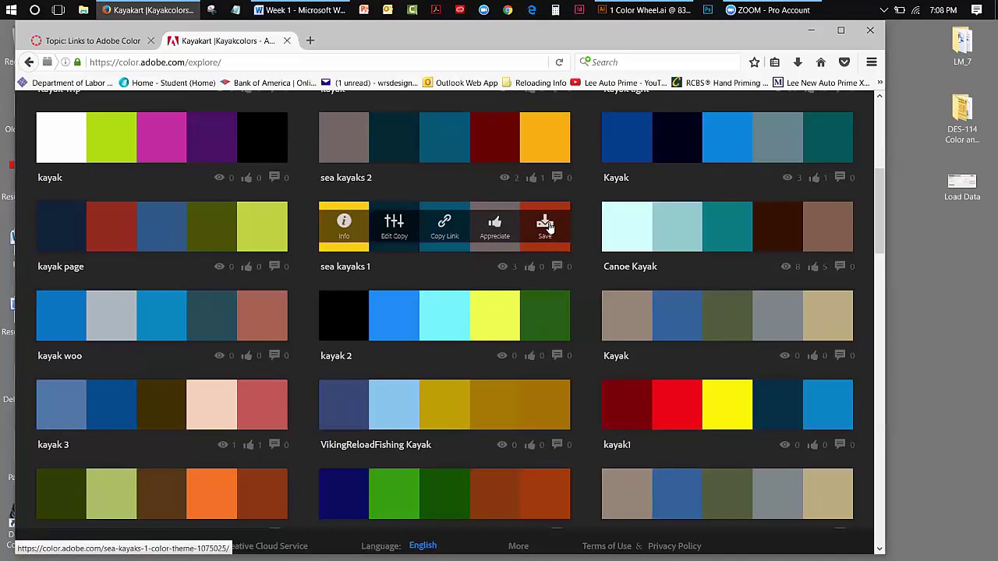
left_click(545, 224)
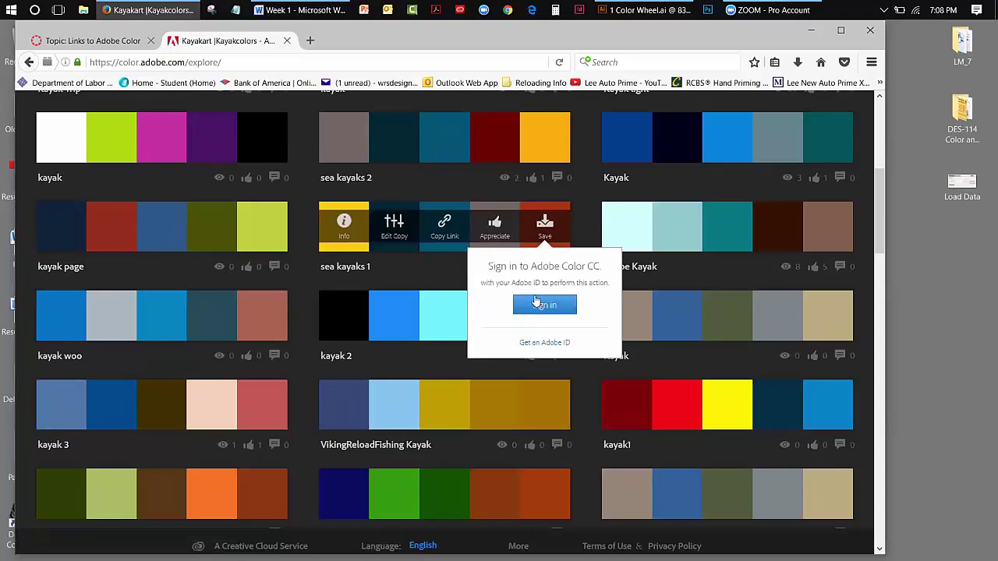
left_click(577, 212)
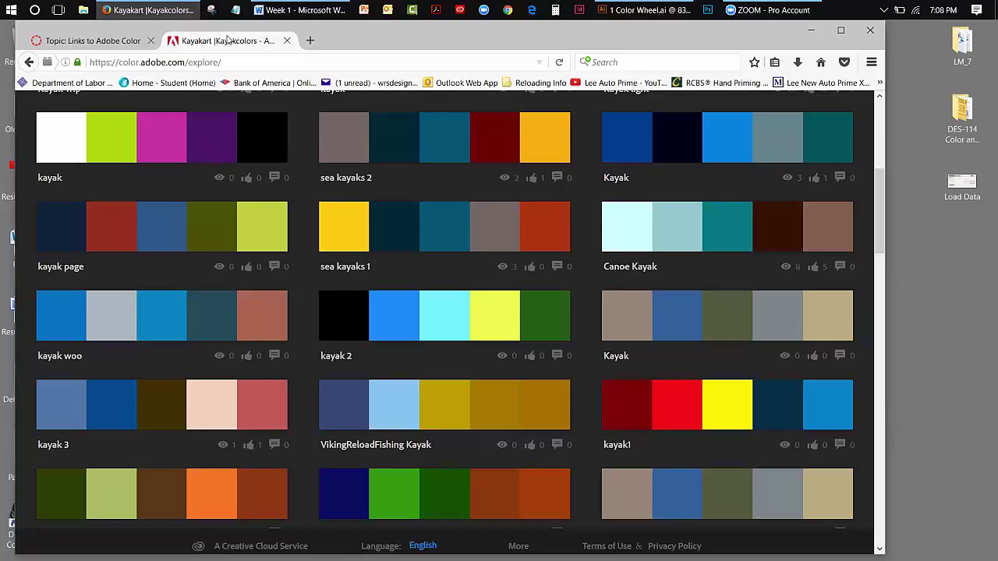
Step: Reopen the Adobe Color Use help page from the Canvas announcement, review it, and close it
left_click(152, 11)
left_click(152, 11)
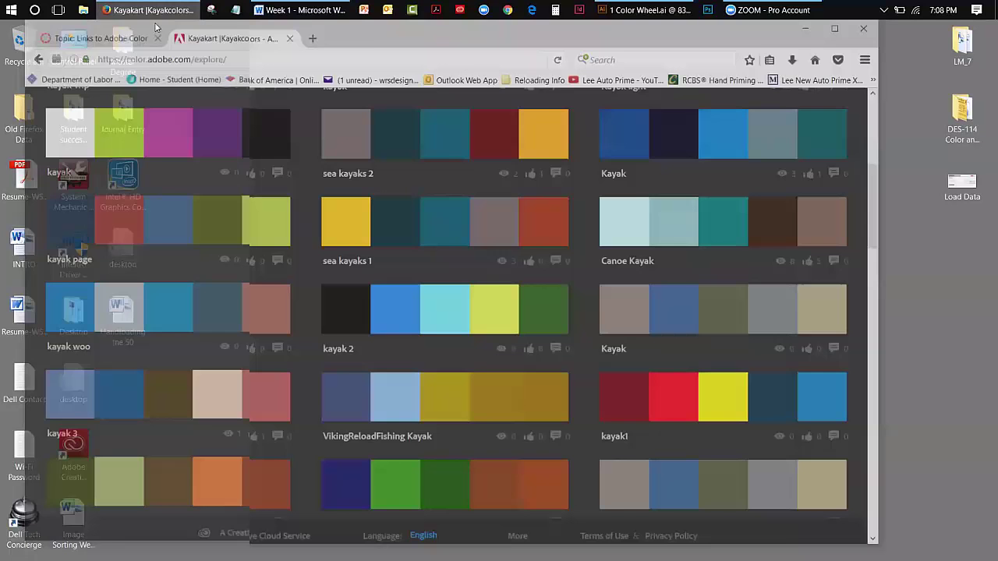
left_click(132, 42)
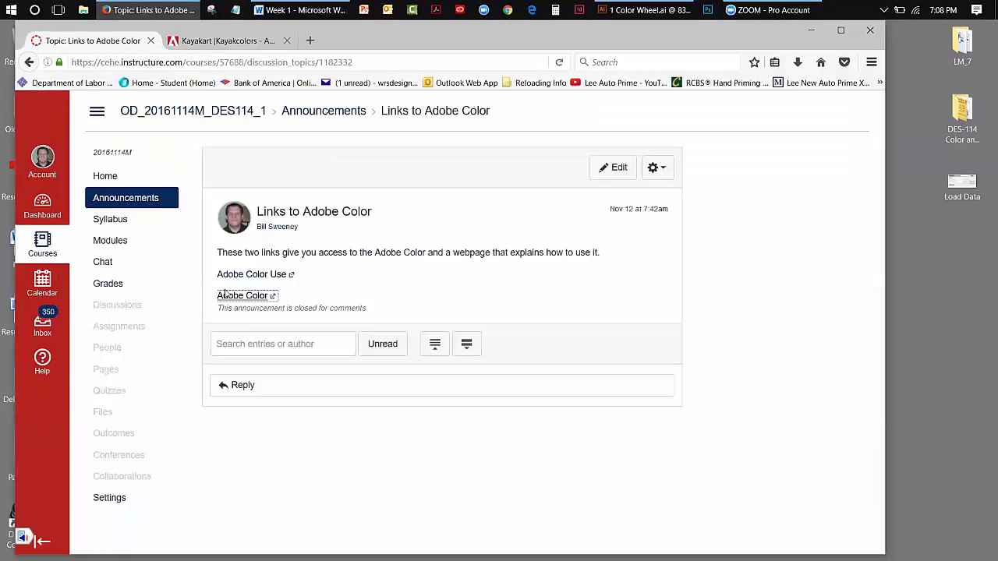
left_click(278, 277)
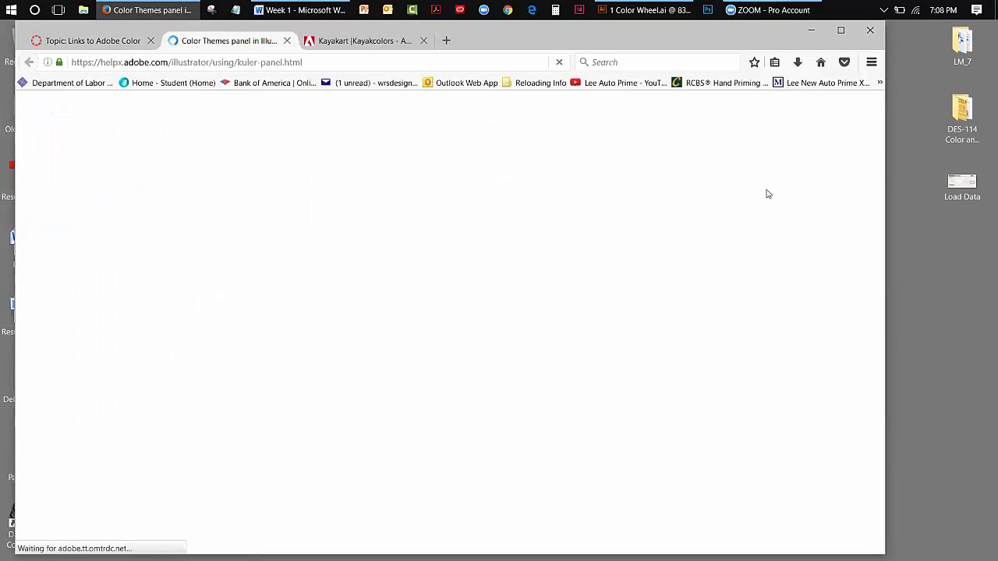
left_click_drag(880, 130, 873, 307)
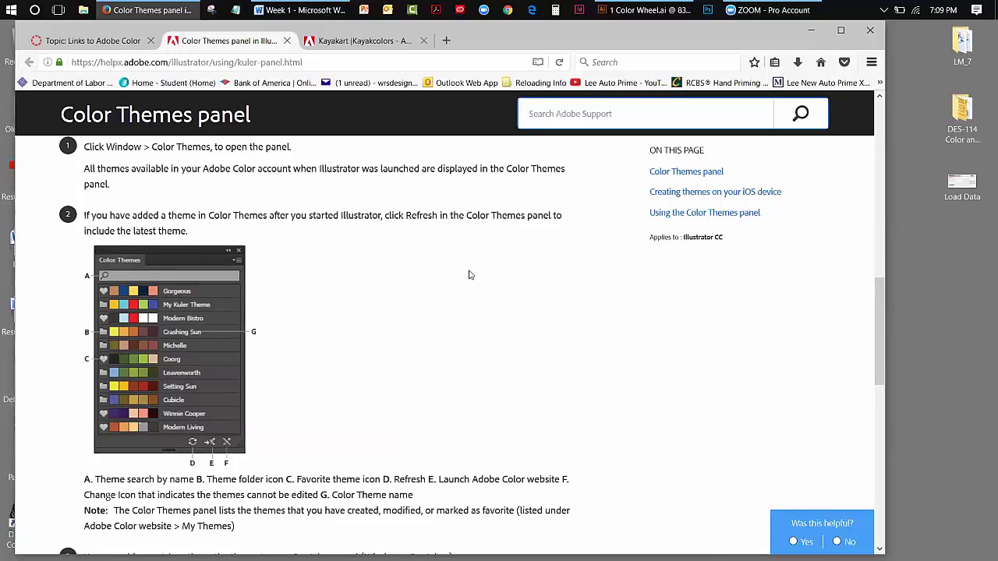
left_click(287, 40)
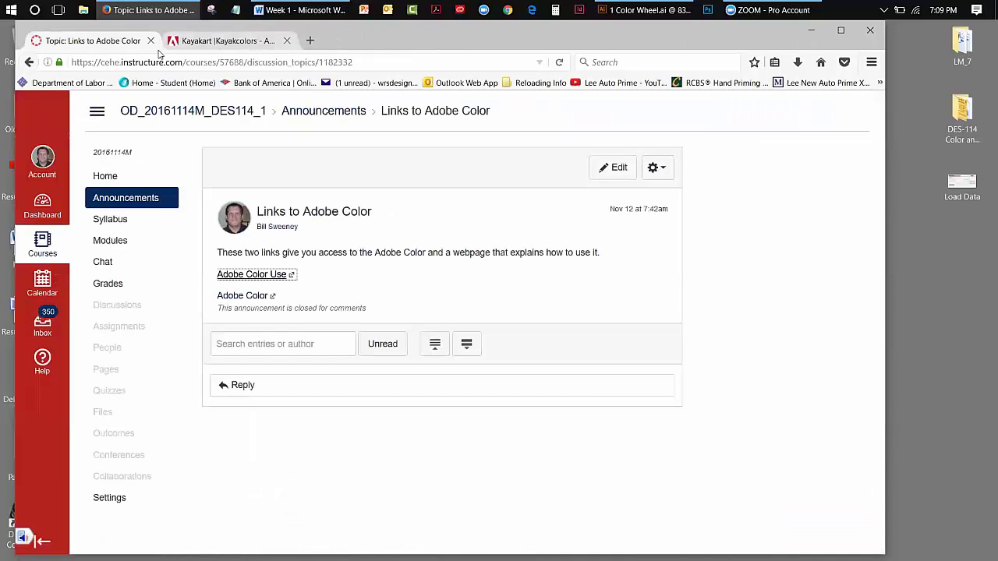
Step: Open the My Blackboard Availibility announcement and highlight the Wednesday 7pm to 11pm MT hours
left_click(128, 199)
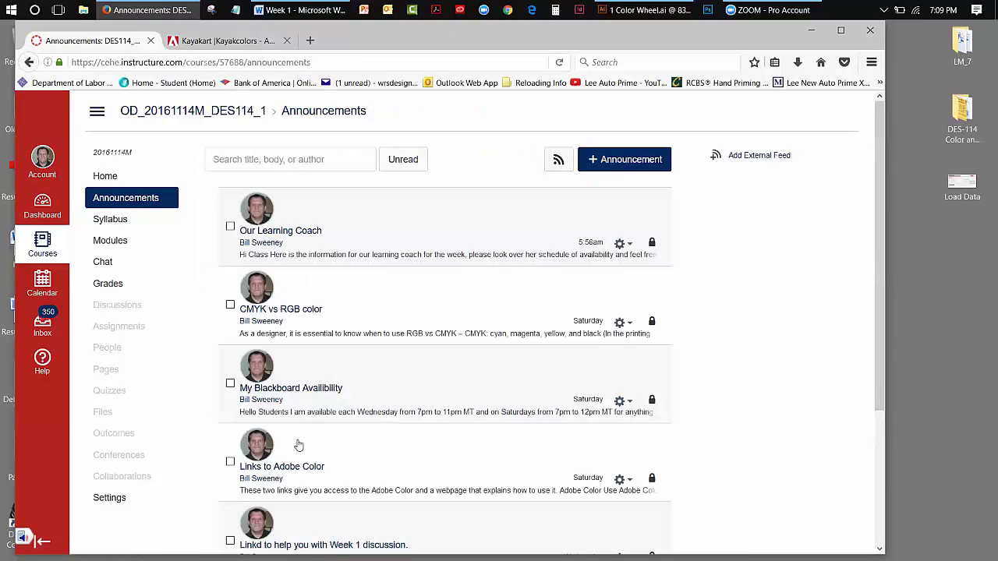
left_click(312, 388)
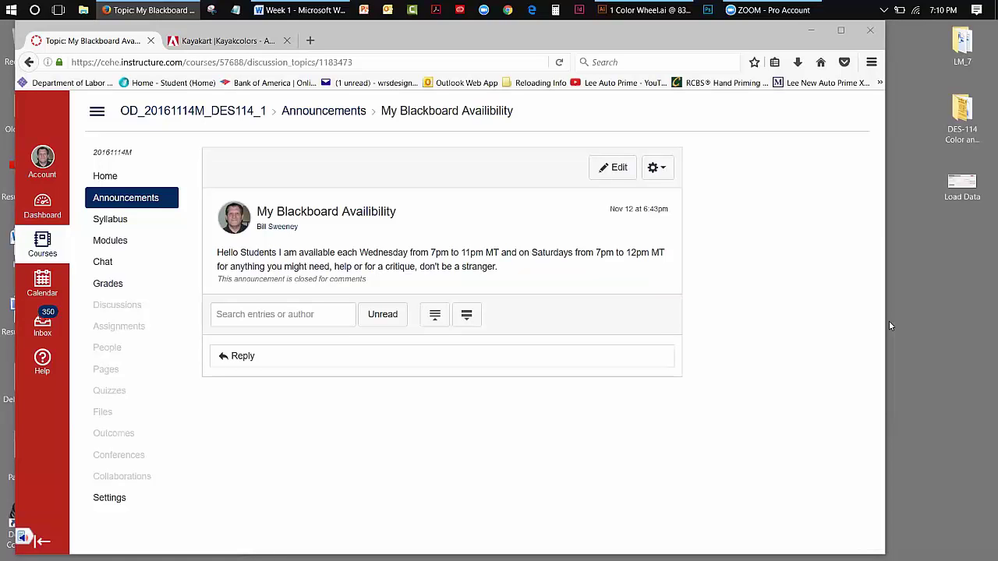
double_click(362, 254)
left_click_drag(421, 257, 499, 255)
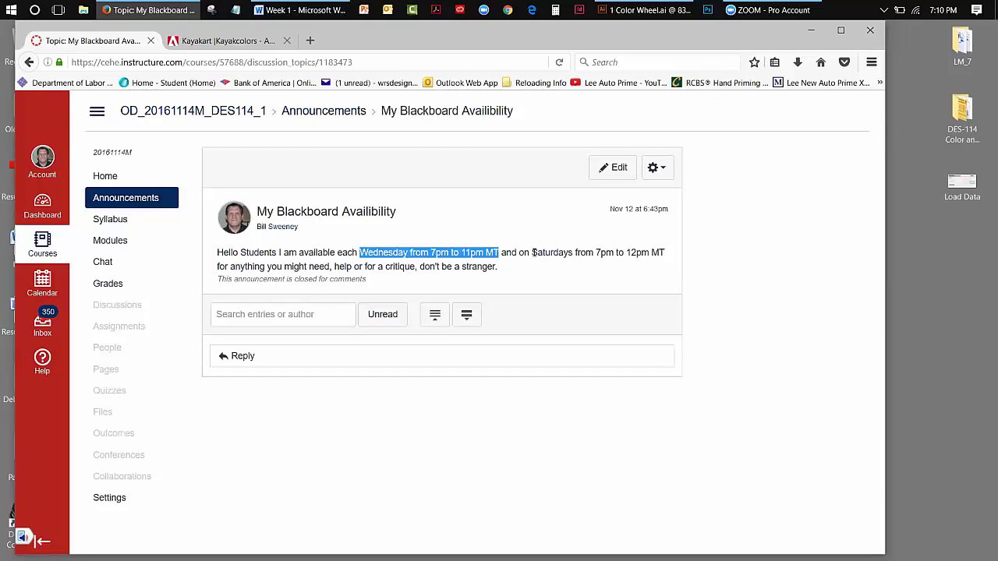
Step: Highlight the Saturday 7pm to 12pm MT hours, then return to the Announcements list
left_click(534, 253)
left_click_drag(534, 253, 666, 256)
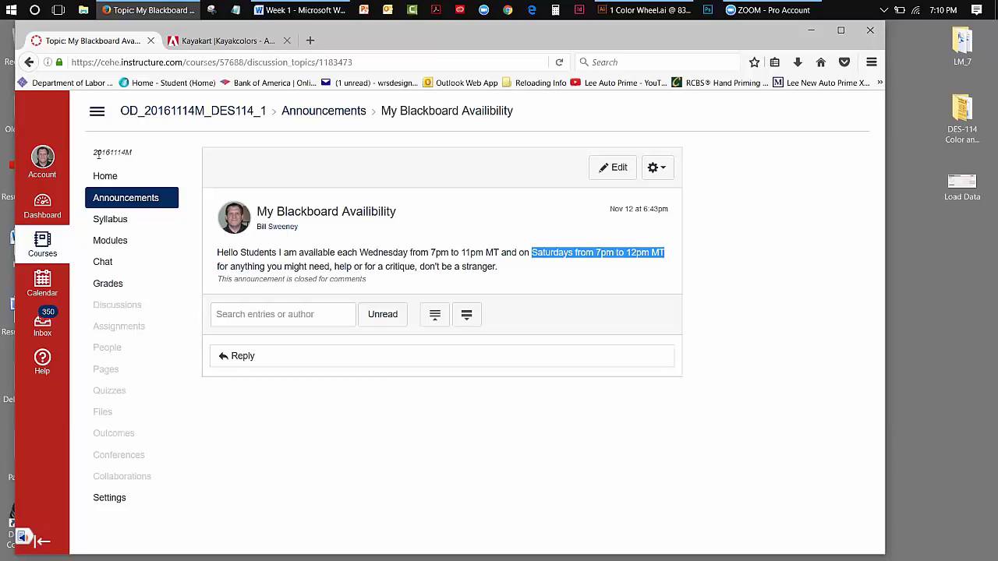
left_click(152, 197)
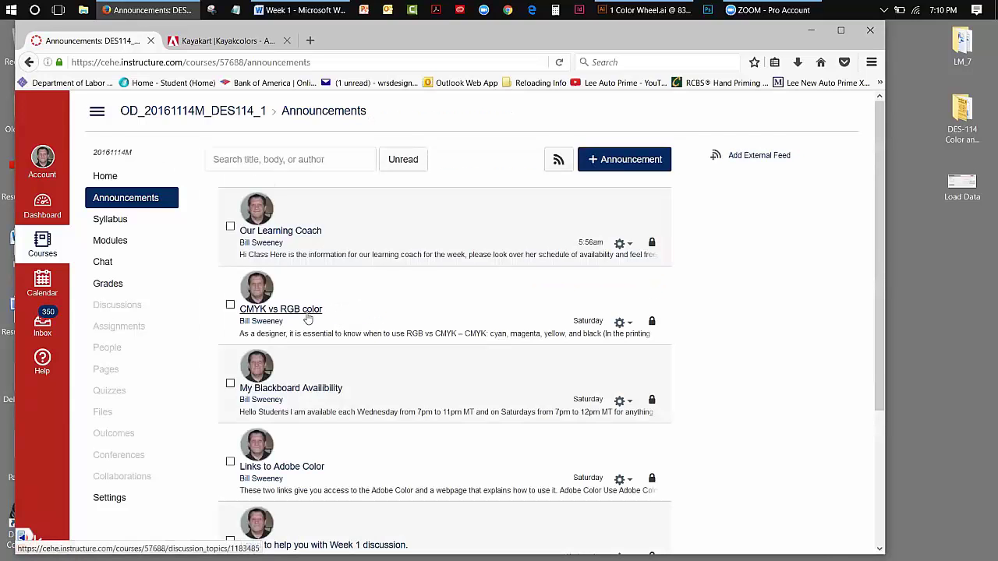
left_click(302, 310)
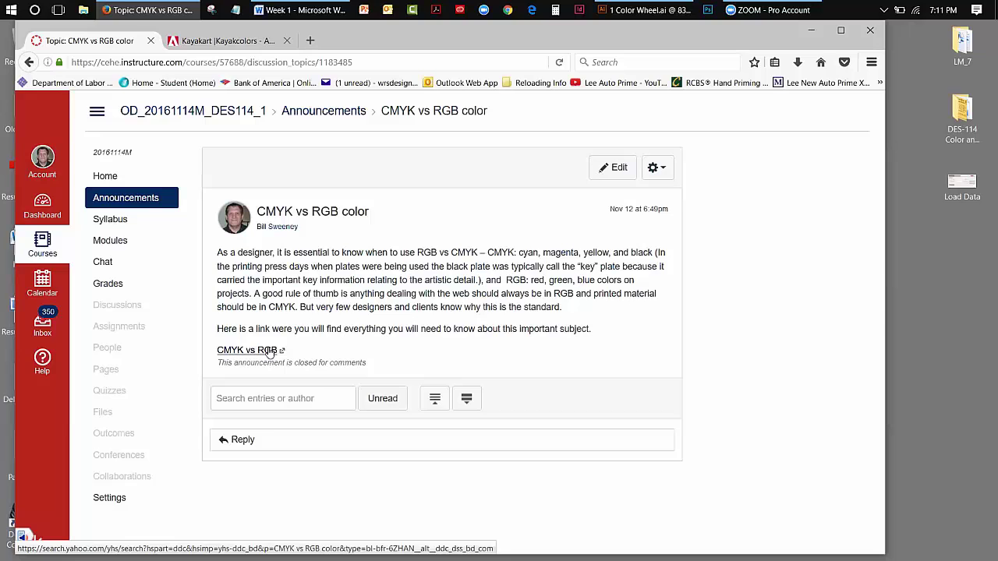
left_click(106, 195)
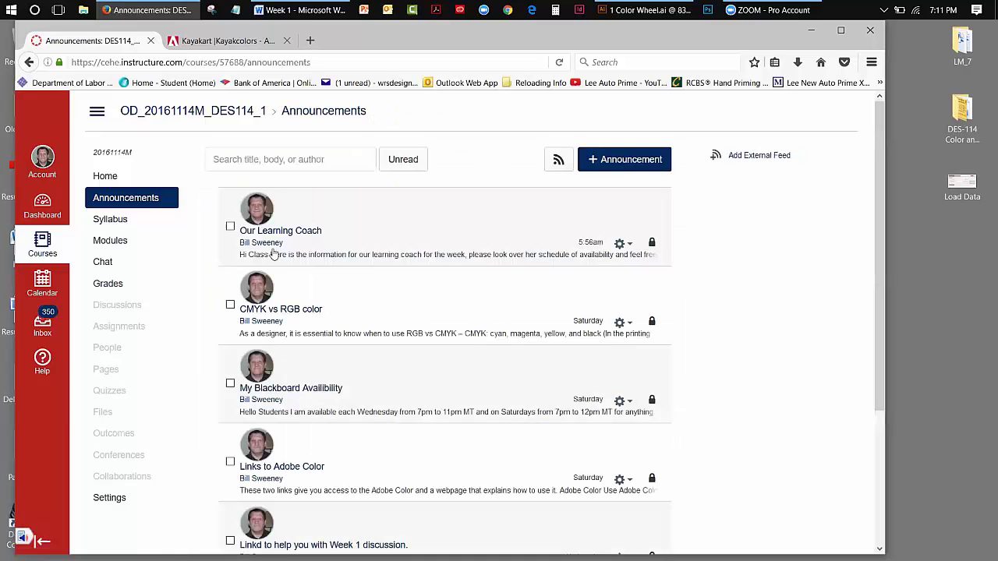
left_click(295, 309)
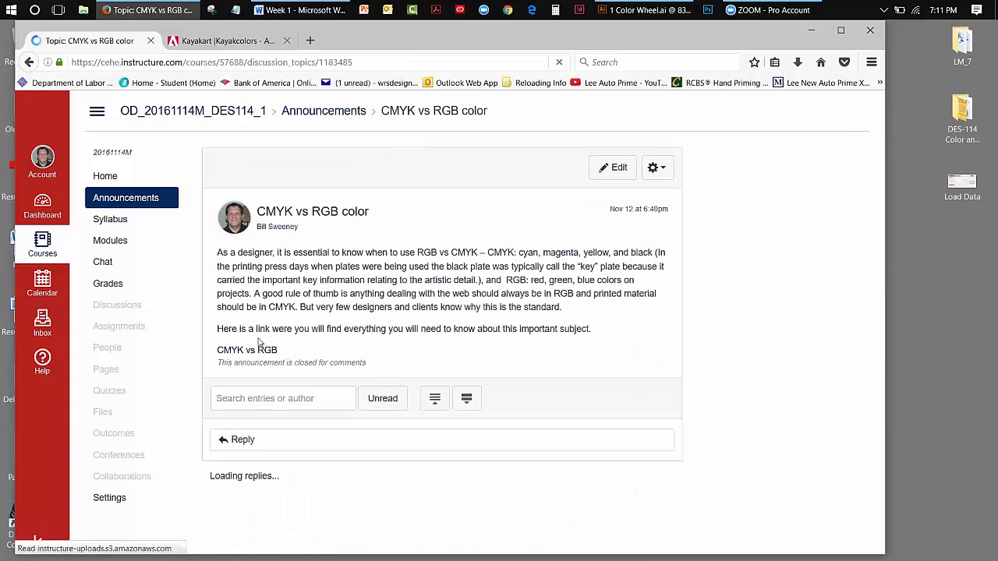
left_click(259, 352)
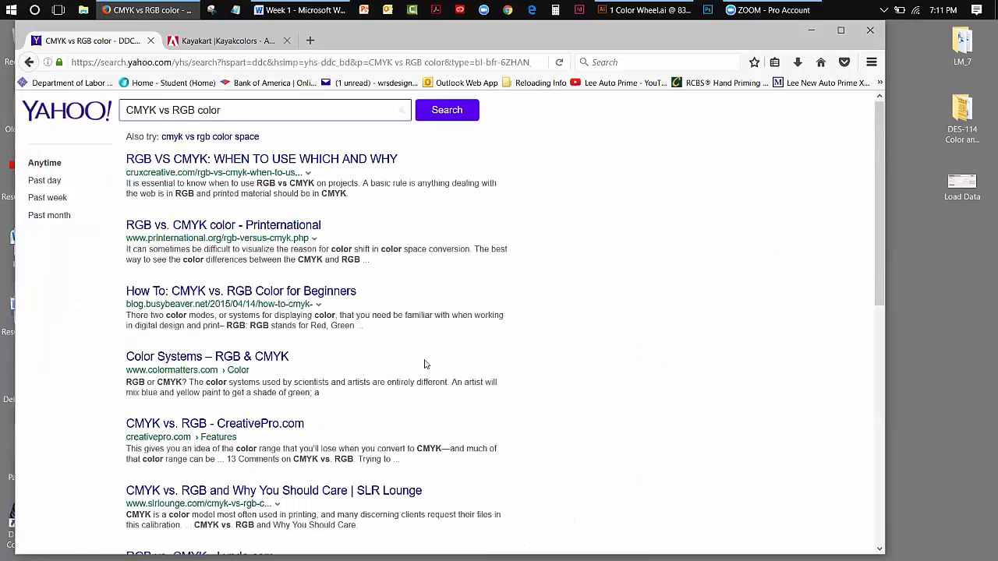
left_click(30, 64)
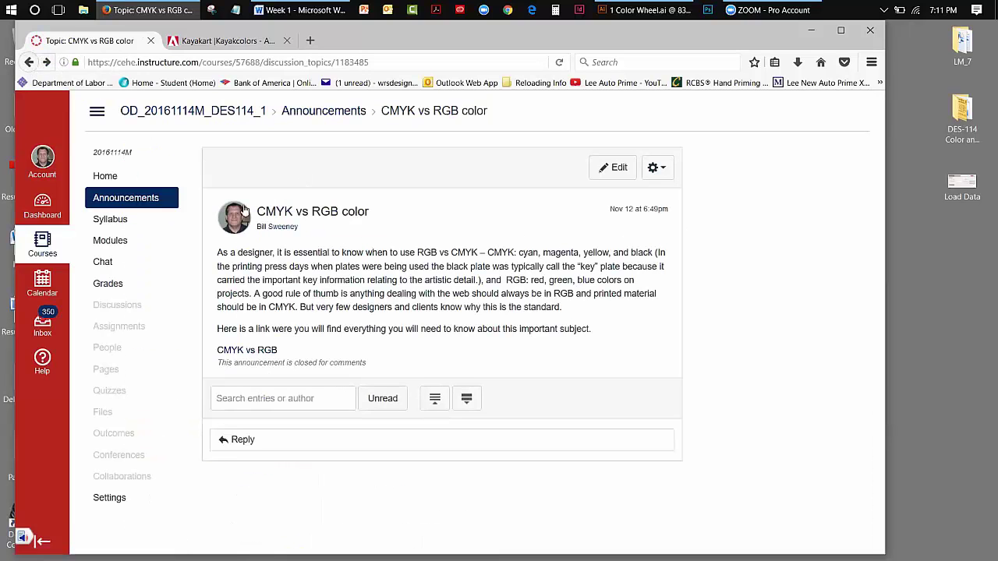
left_click(97, 198)
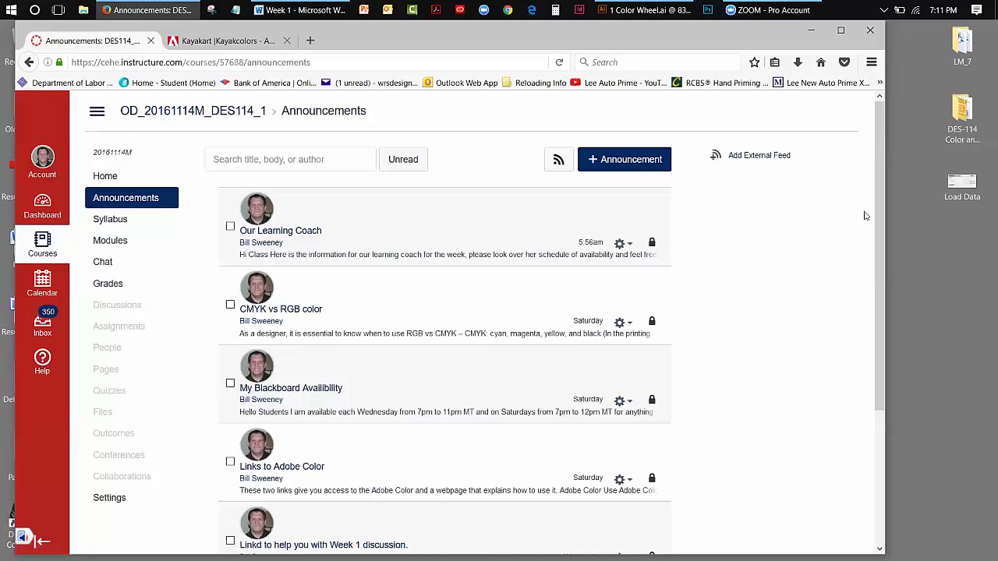
Step: Open the 'Linkd to help you with Week 1 discussion.' announcement from the list
left_click_drag(878, 193, 869, 299)
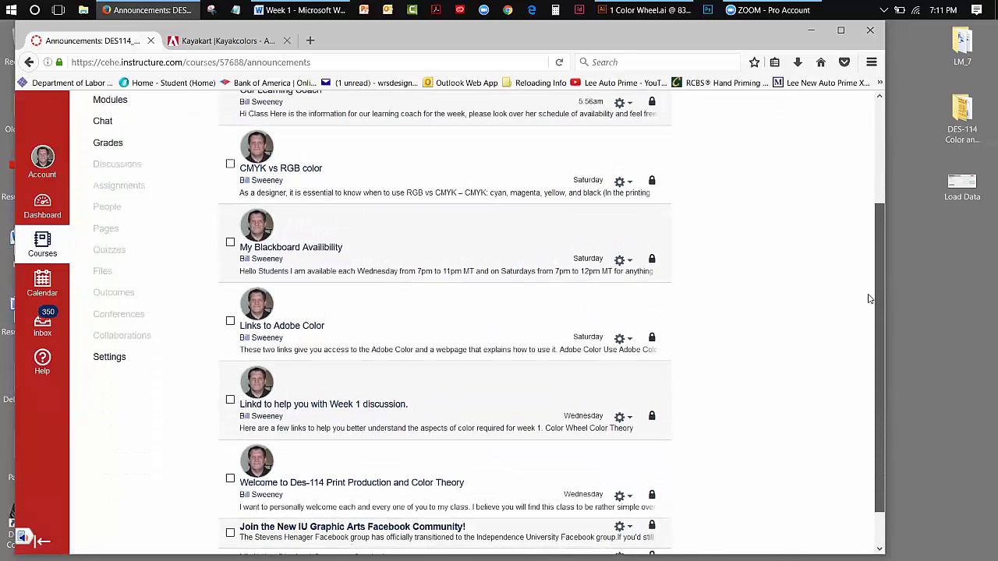
left_click(342, 406)
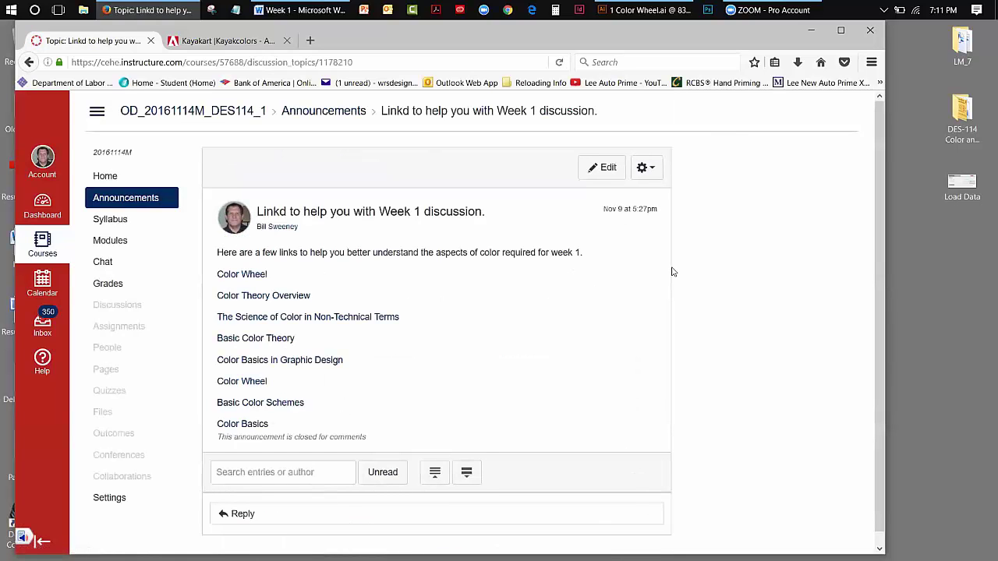
left_click(113, 197)
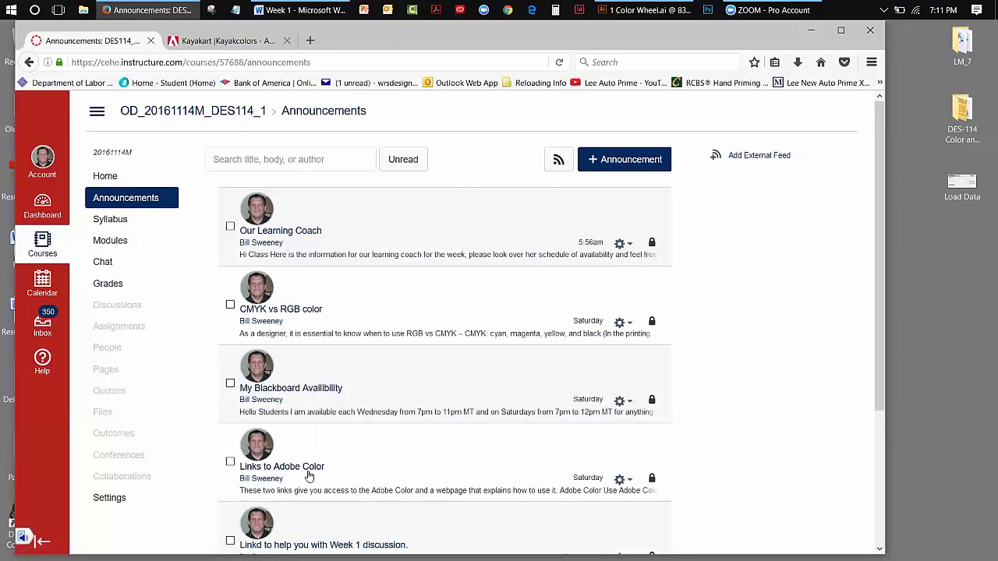
scroll(404, 438, "down", 3)
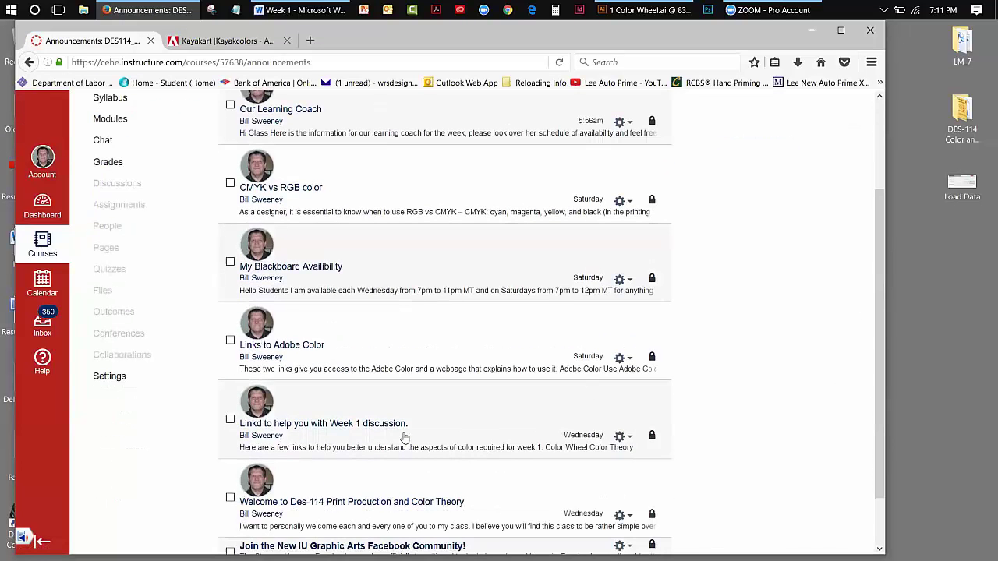
left_click(363, 427)
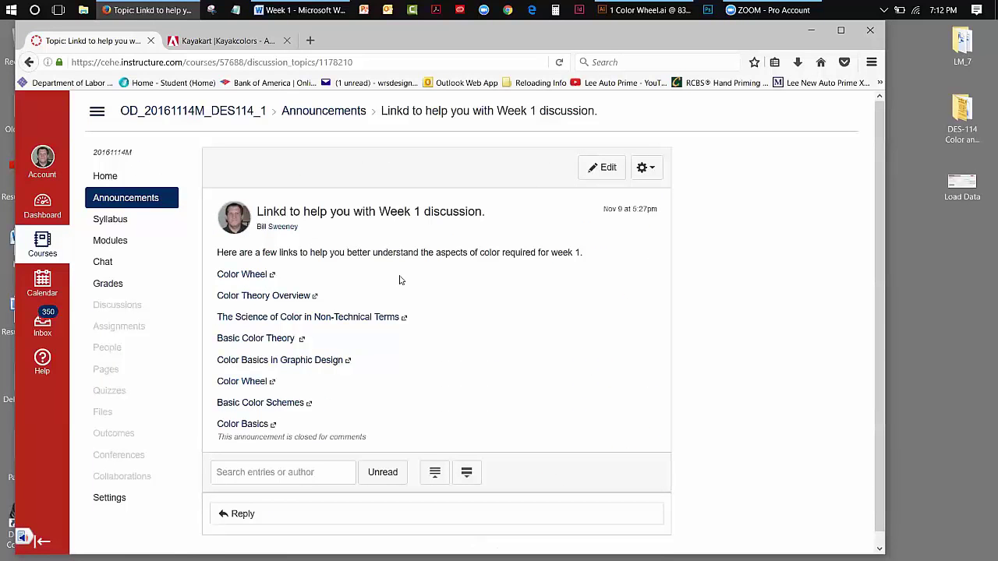
Step: Open the Color Wheel reference page on Tiger Color and jump to its Split-Complementary section
left_click(240, 275)
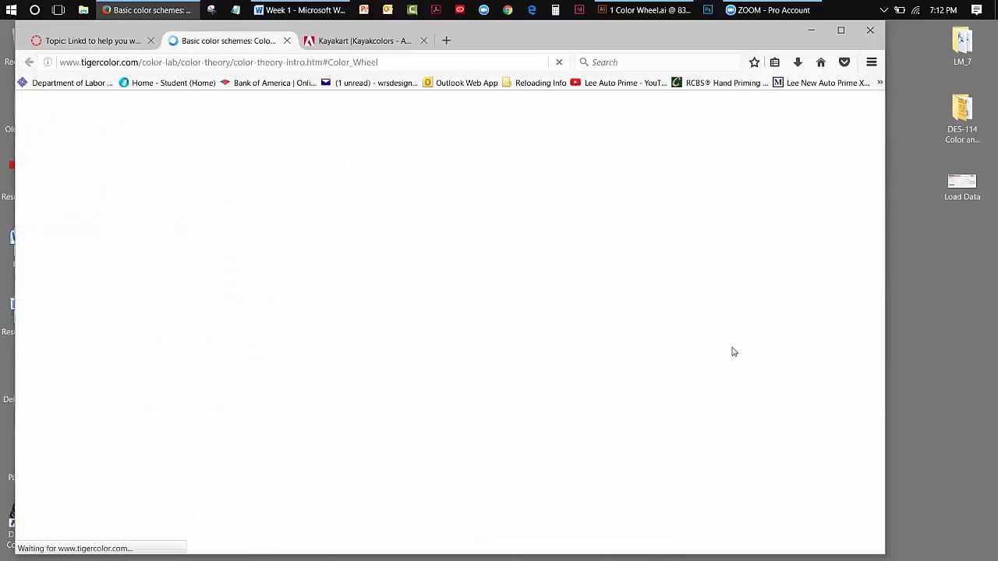
left_click_drag(882, 195, 884, 131)
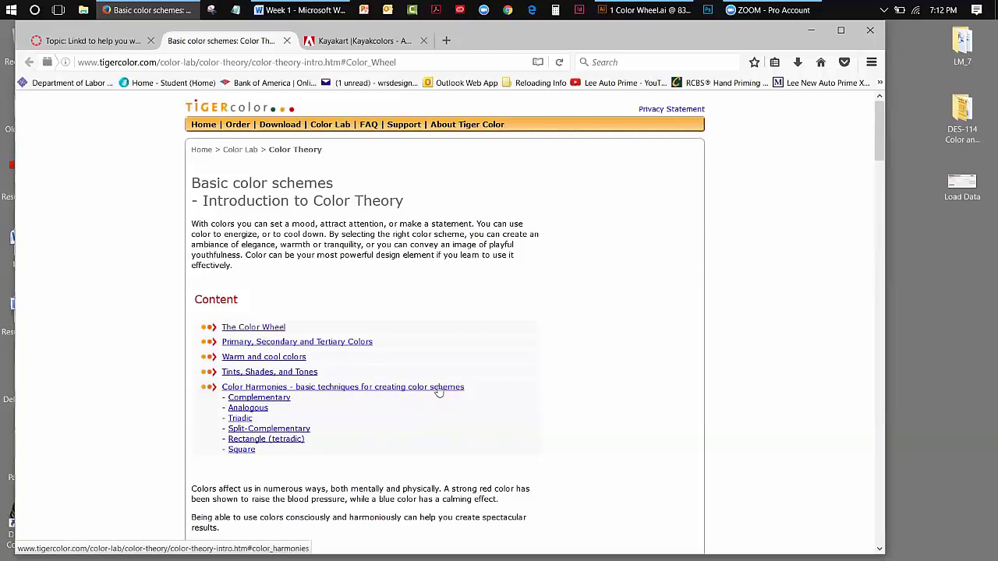
left_click(258, 431)
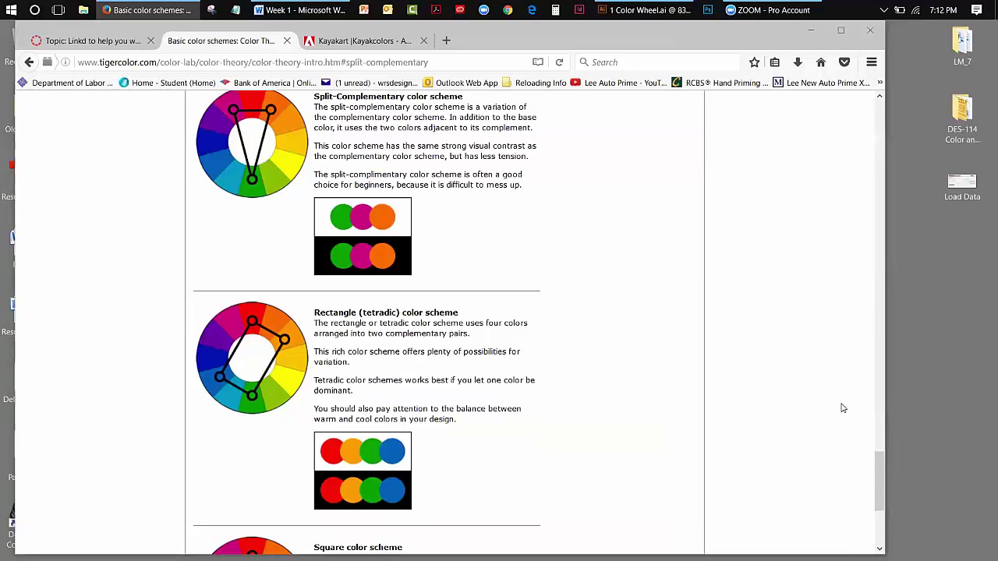
left_click_drag(878, 463, 876, 335)
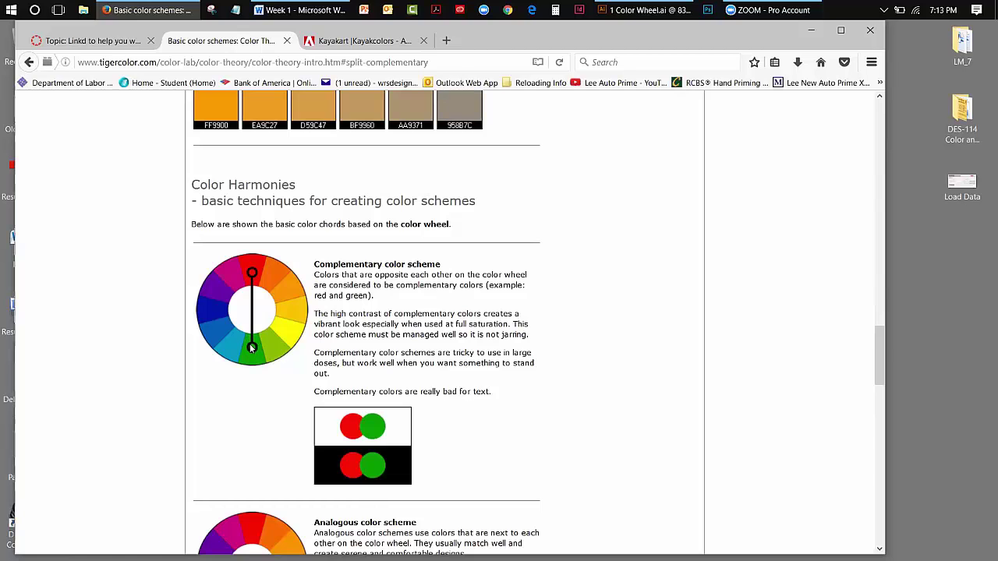
left_click_drag(883, 349, 889, 388)
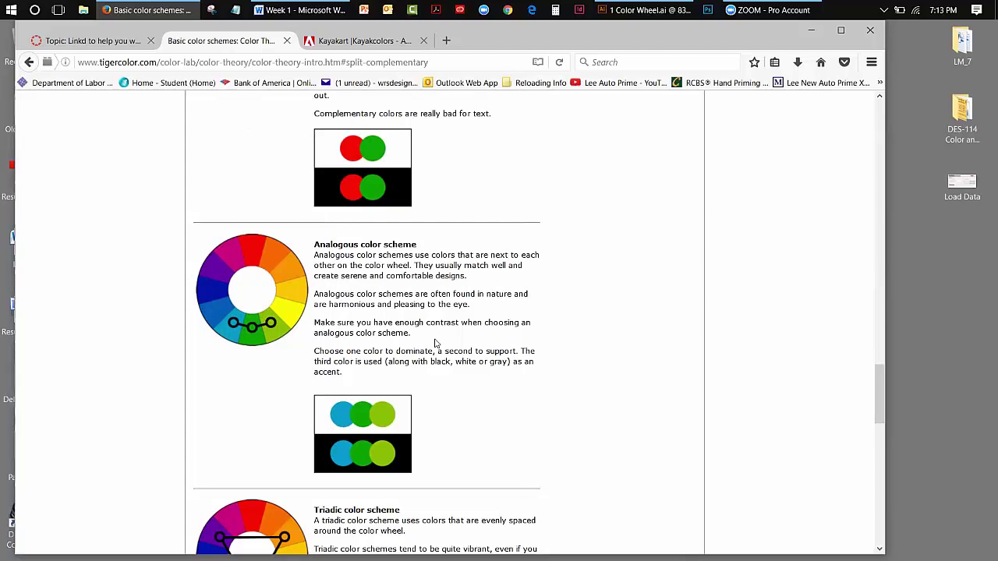
left_click_drag(881, 379, 888, 415)
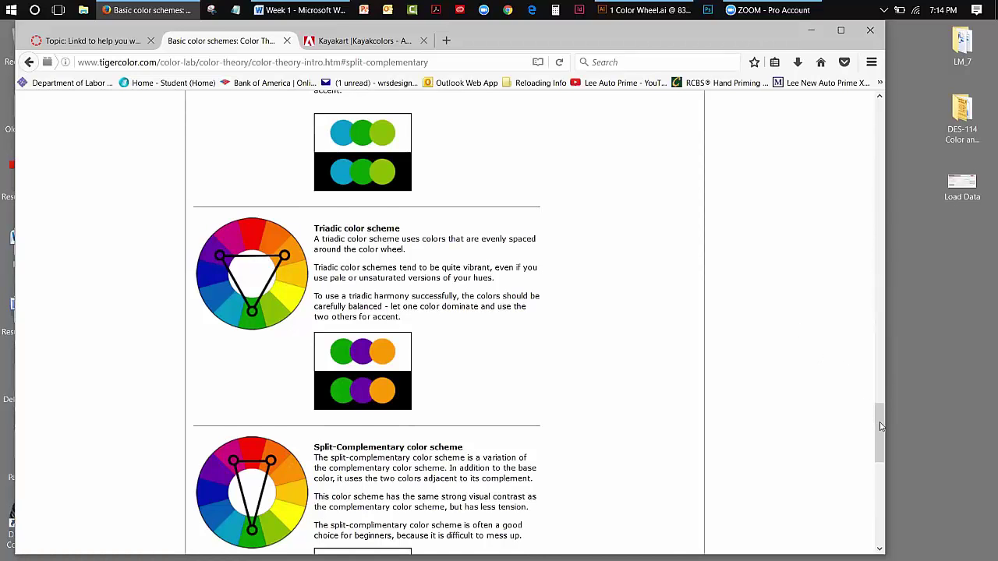
Step: Scroll through the Rectangle and Square scheme examples, back to the top, then close the page
left_click_drag(879, 425, 876, 454)
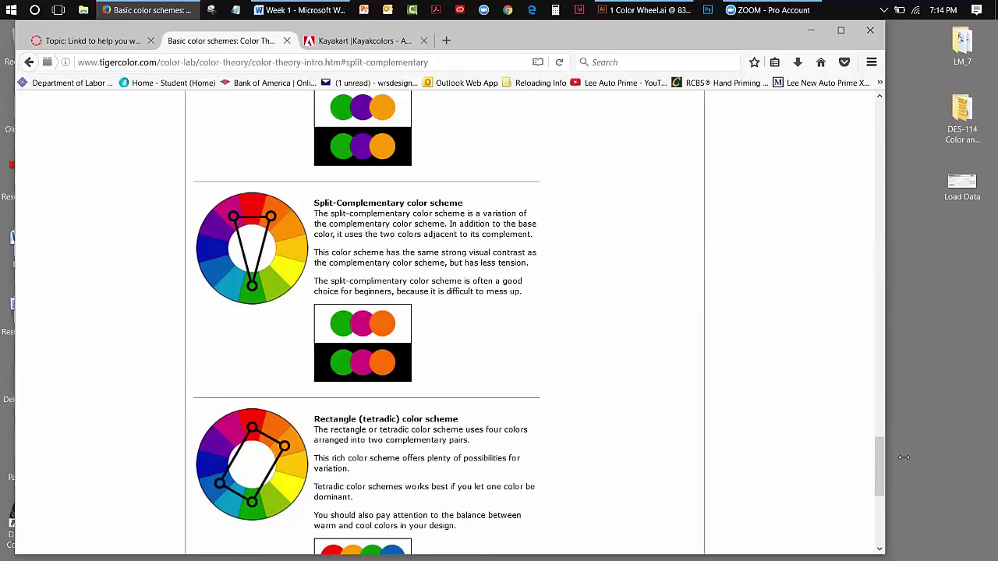
left_click_drag(876, 454, 879, 482)
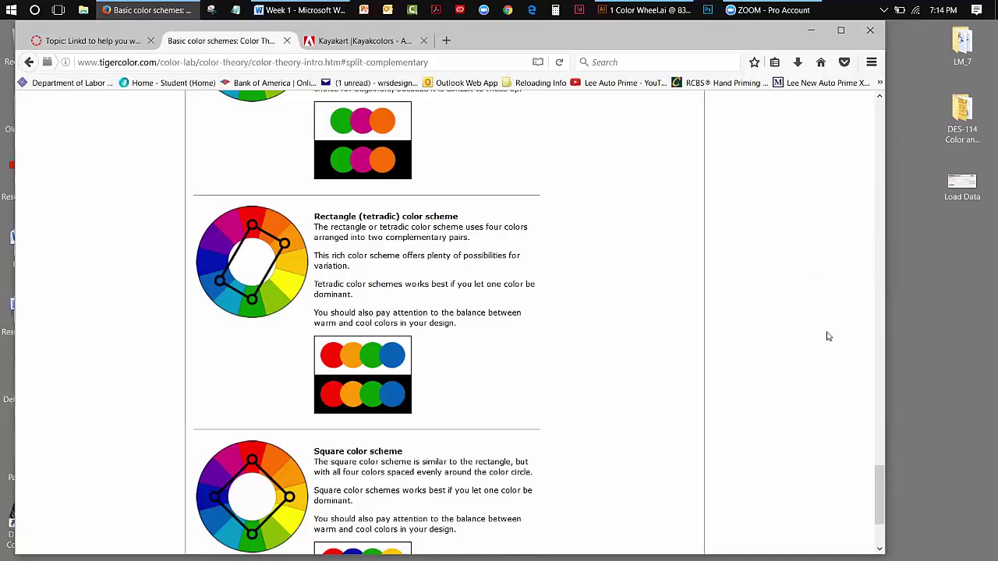
scroll(879, 494, "down", 3)
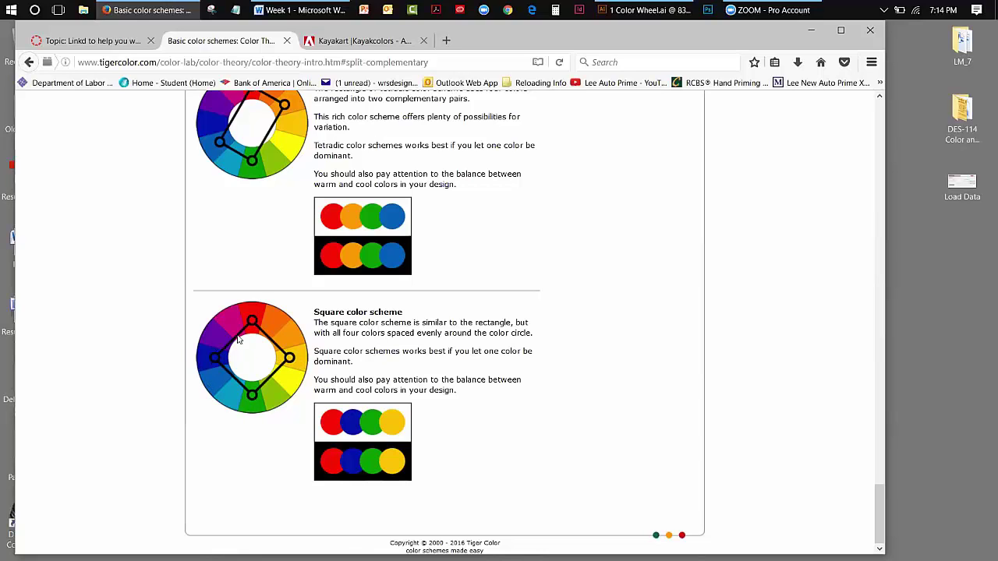
left_click_drag(876, 518, 893, 117)
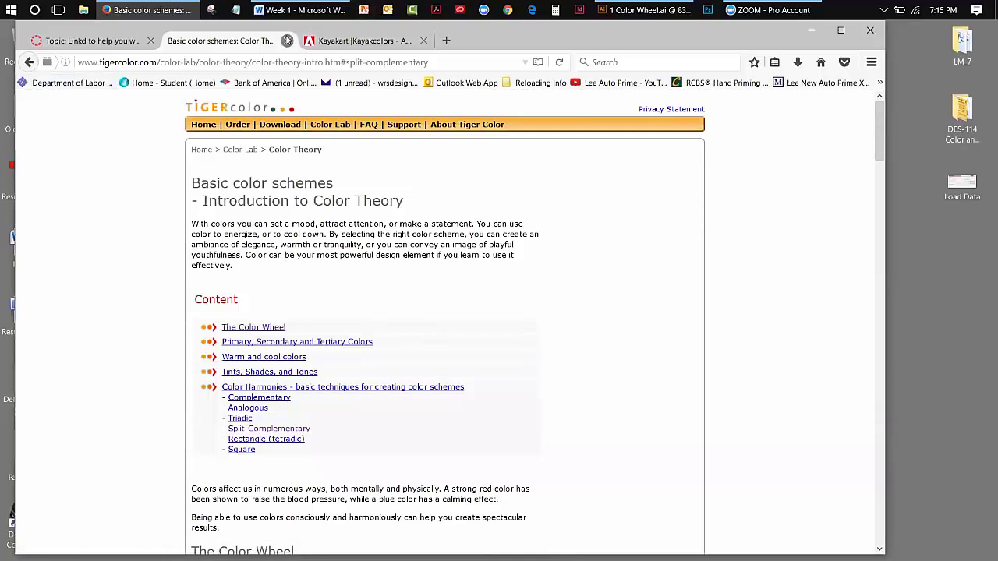
left_click(286, 40)
Step: Open the worqx Color Theory Overview page and scroll through its Communicating Color and Color Application sections
left_click(269, 236)
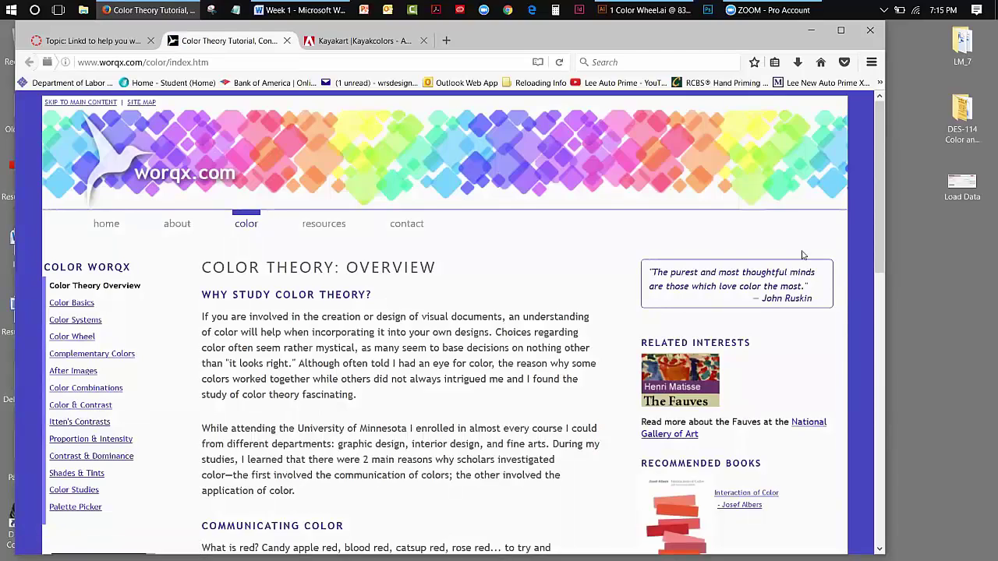
left_click_drag(882, 186, 896, 333)
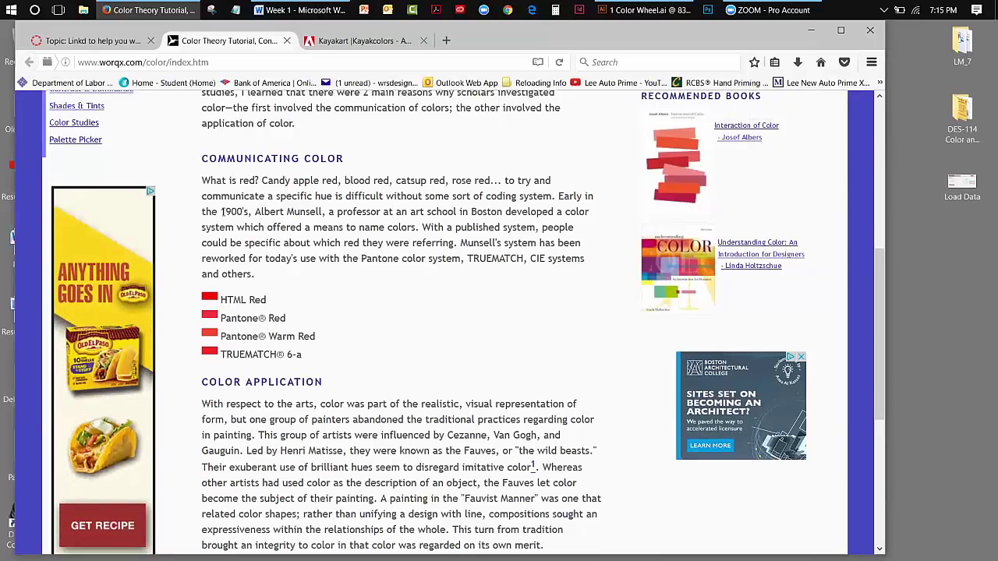
left_click_drag(883, 262, 893, 390)
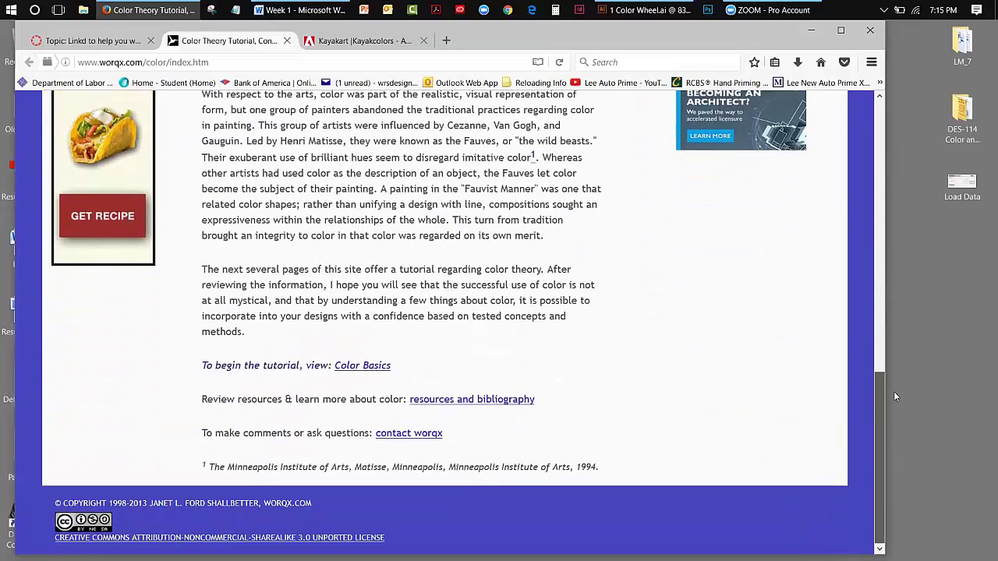
left_click_drag(894, 390, 917, 52)
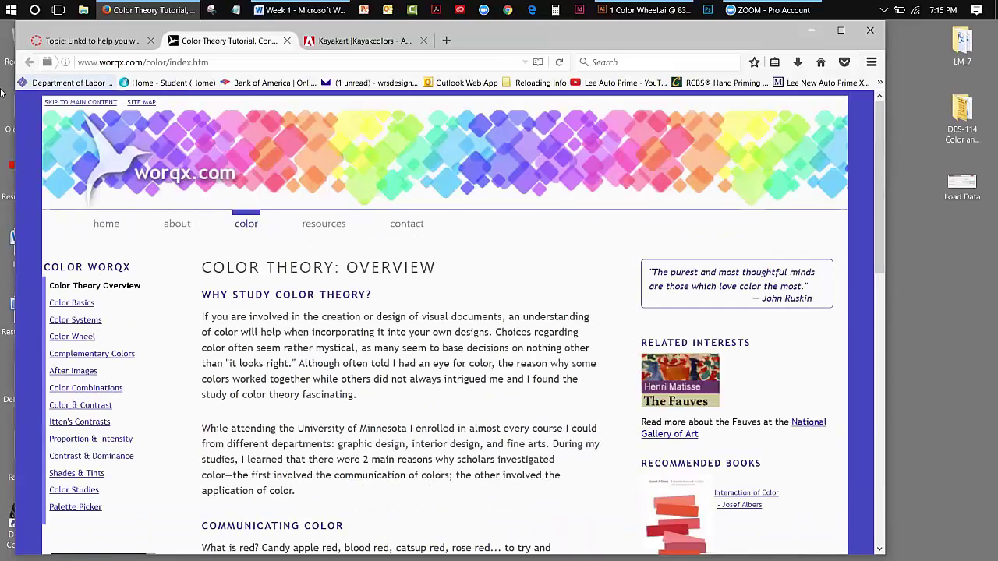
Step: Close the Overview page, then look over and close The Science of Color in Non-Technical Terms
left_click(286, 40)
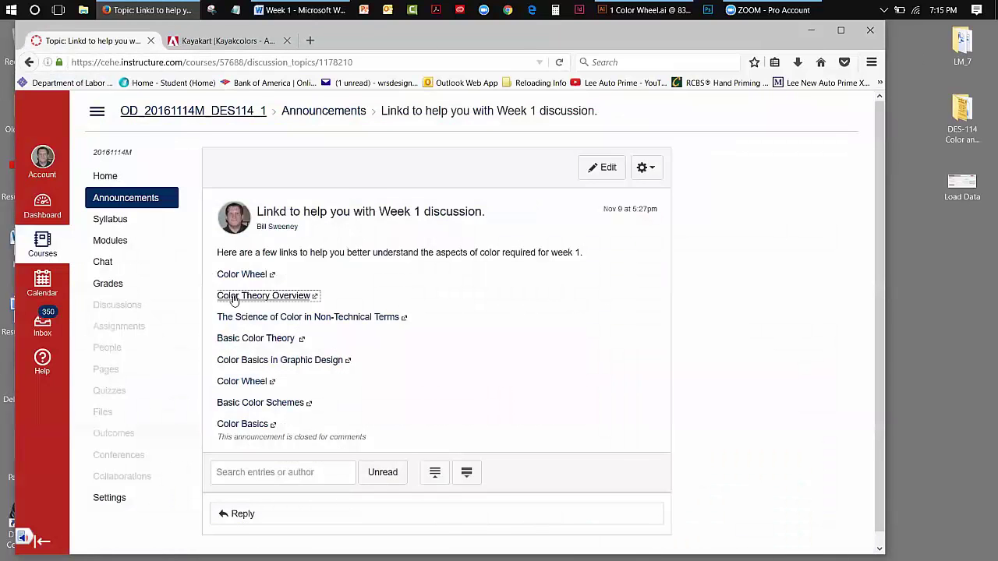
left_click(248, 320)
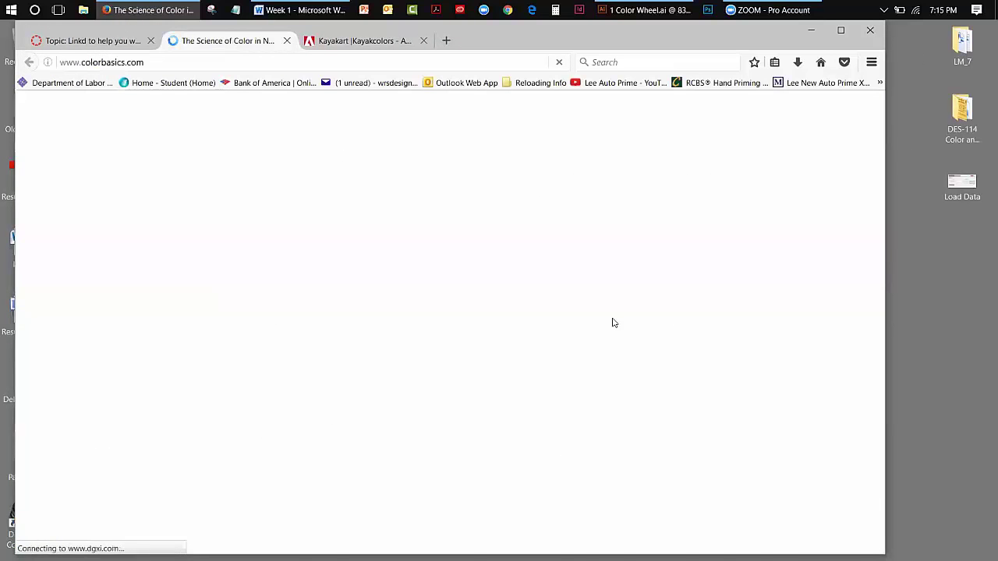
left_click_drag(881, 134, 881, 142)
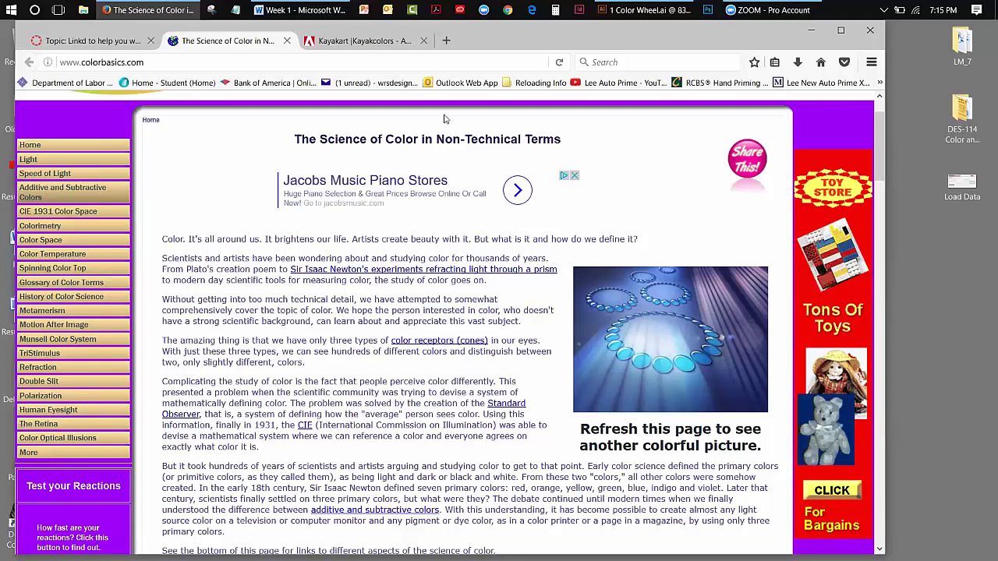
left_click(287, 41)
Step: Look over colormatters.com's Basic Color Theory page, then close it
left_click(269, 341)
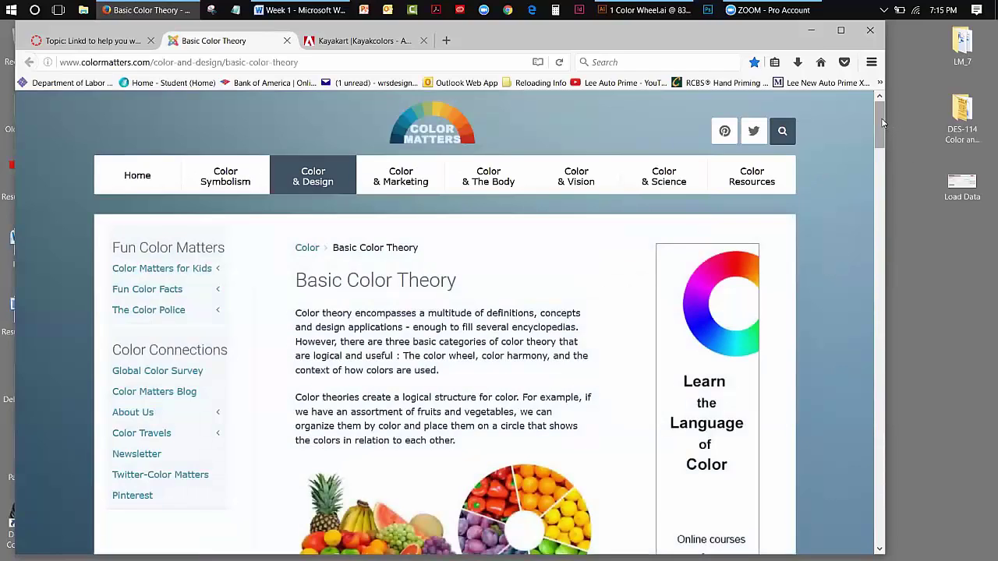
mouse_move(881, 117)
left_mouse_down()
mouse_move(888, 167)
mouse_move(882, 114)
left_mouse_up()
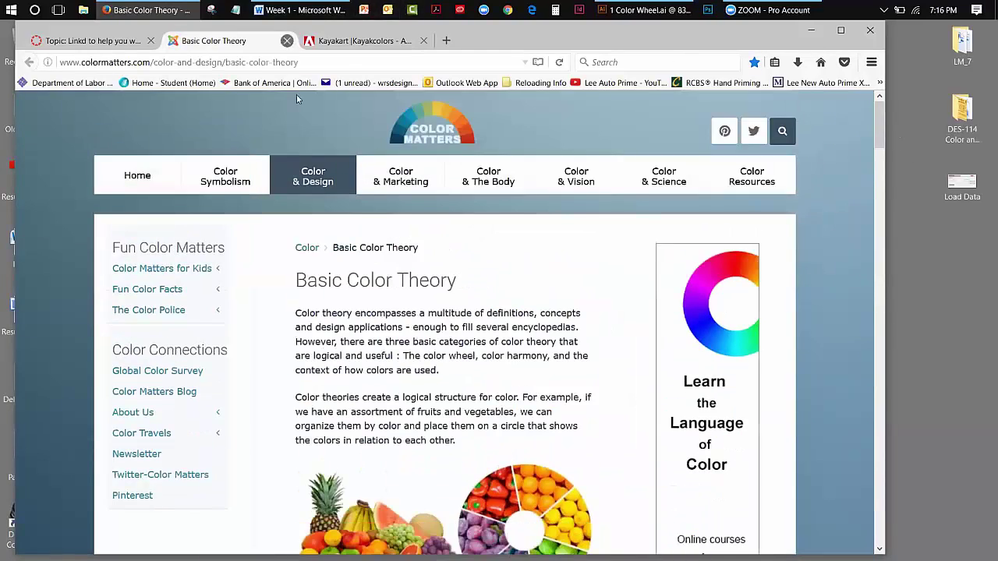
left_click(287, 40)
Step: Scroll through about.com's Color Basics in Graphic Design page, then close its tab
left_click(259, 360)
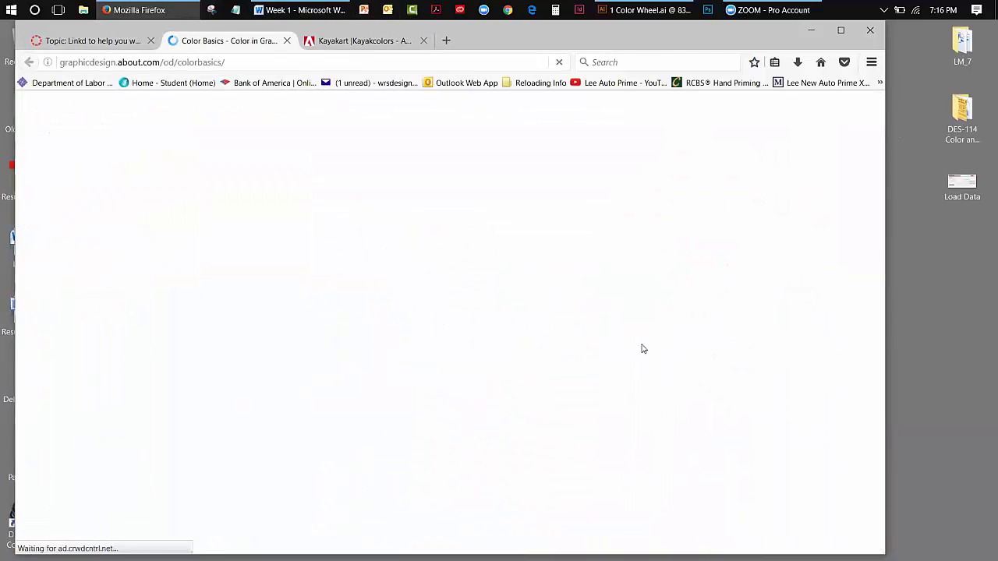
left_click_drag(880, 124, 880, 159)
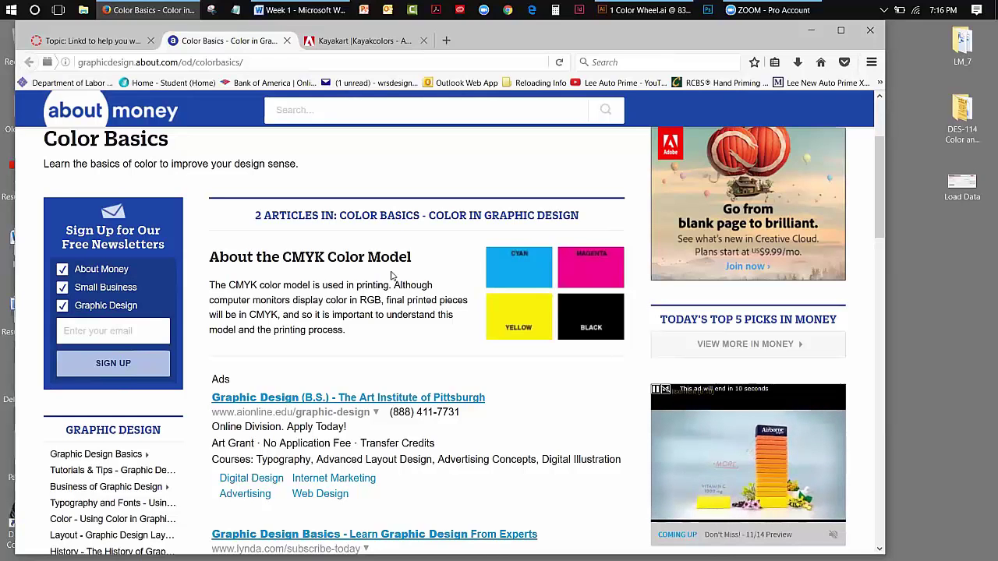
mouse_move(251, 34)
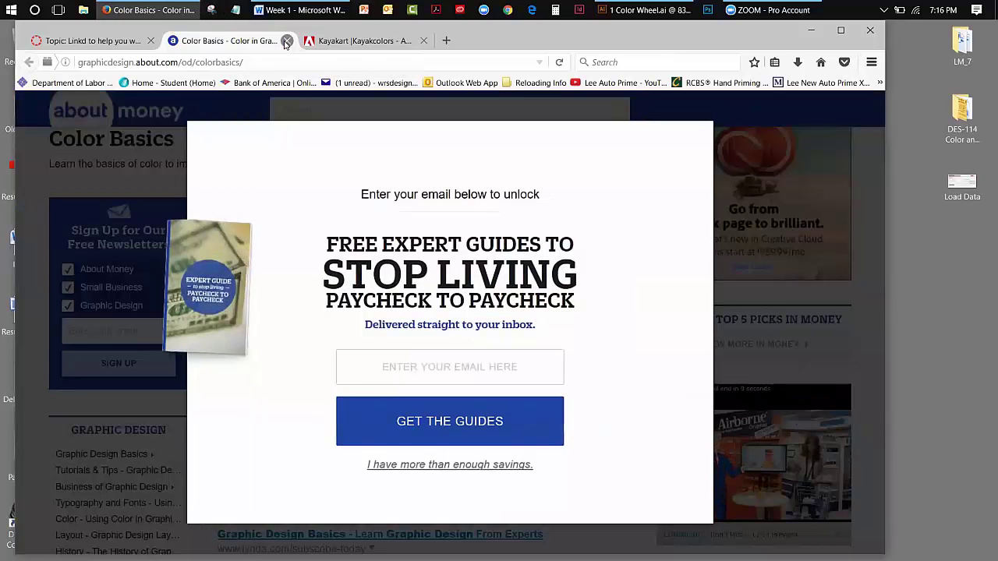
left_click(287, 41)
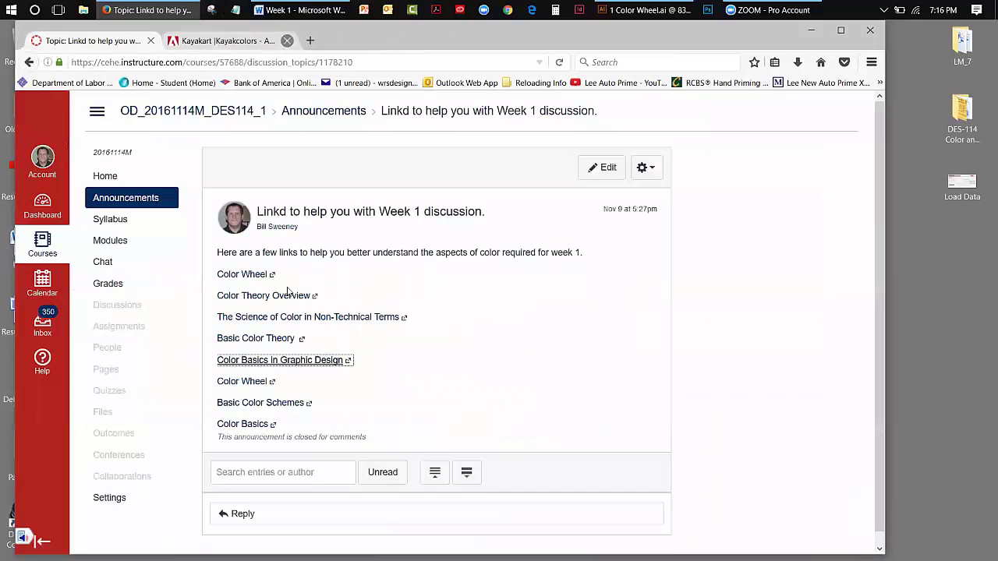
Step: Open Color Wheel Pro's Color Theory Basics page and scroll to the Monochromatic and Analogous schemes
left_click(259, 383)
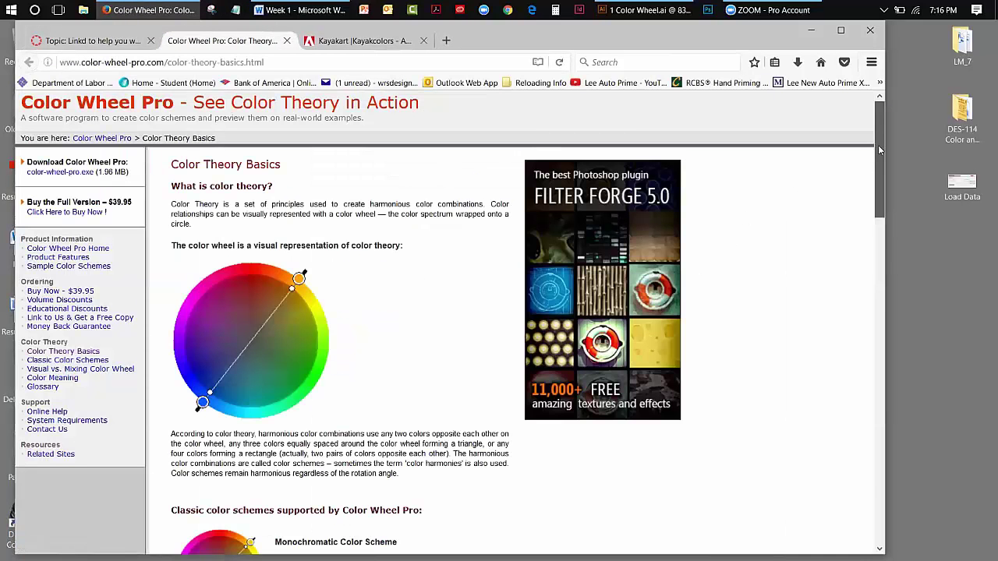
left_click_drag(876, 154, 871, 238)
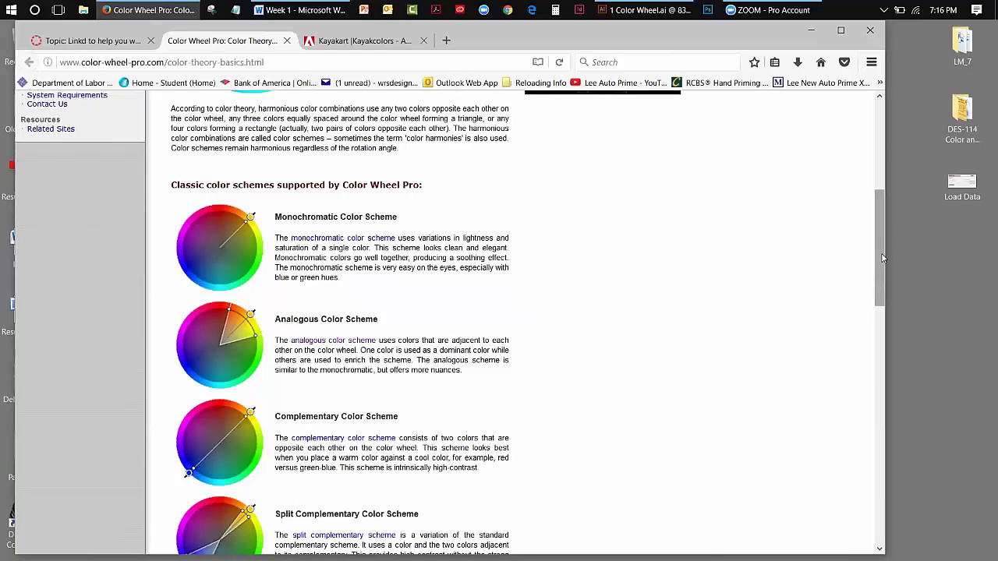
left_click_drag(876, 247, 876, 159)
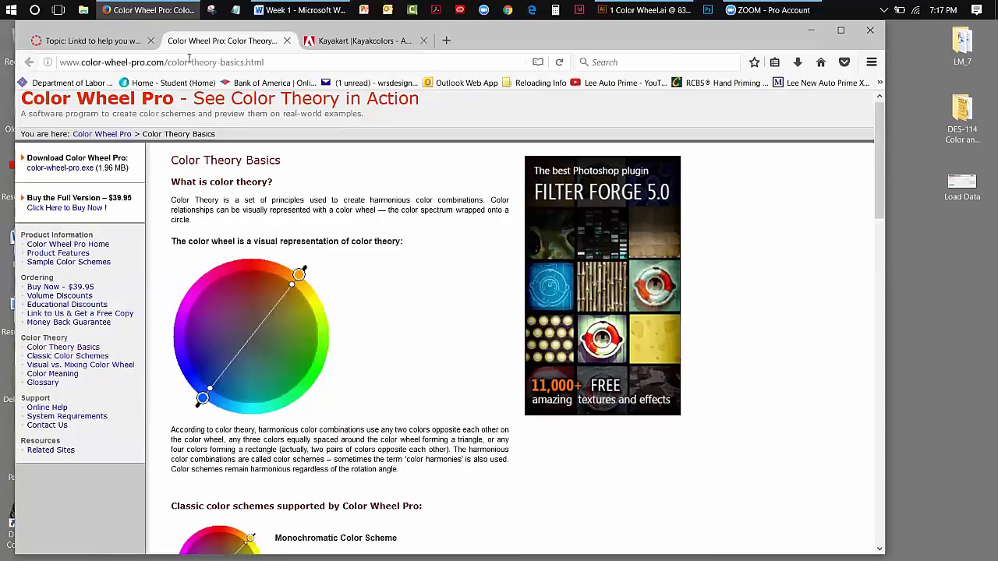
Step: Close Color Wheel Pro, skim Basic Color Schemes and Color Basics, then open TigerColor's Color Wheel page
left_click(287, 41)
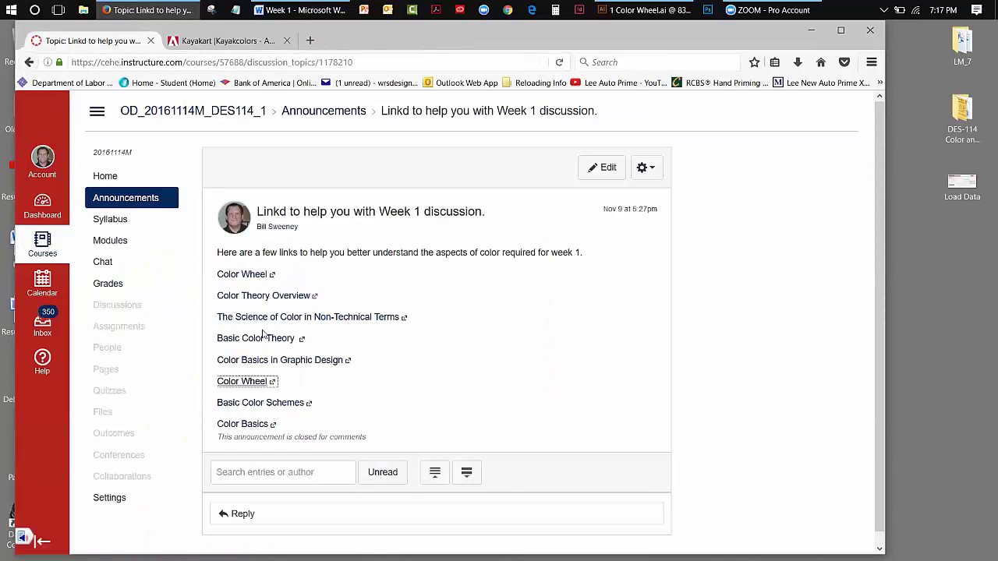
left_click(260, 403)
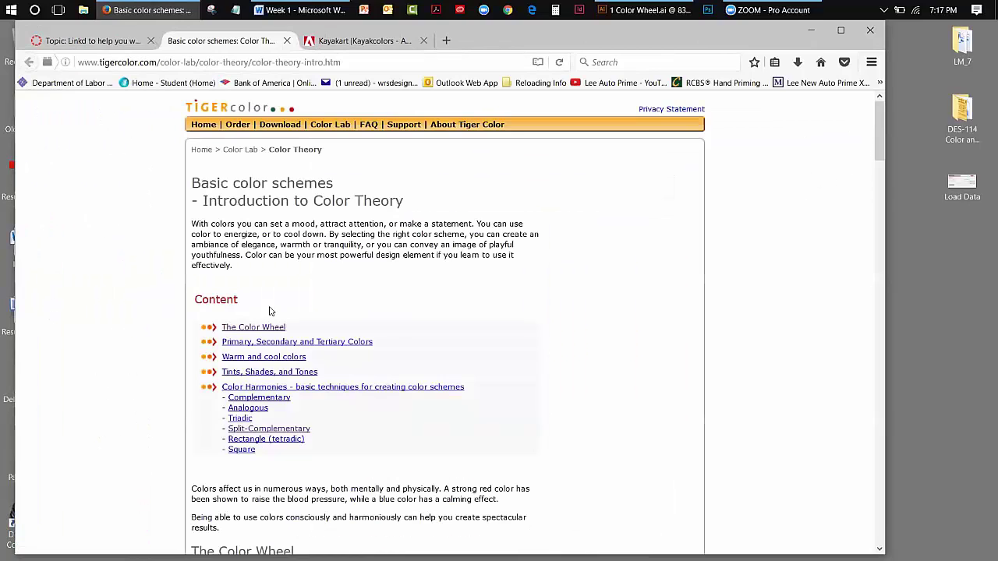
left_click(286, 41)
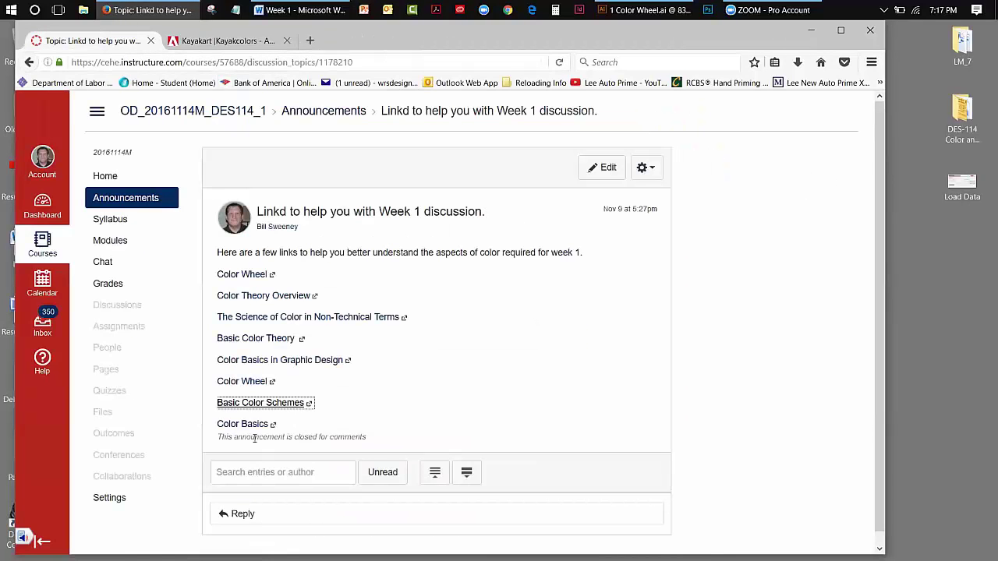
left_click(248, 424)
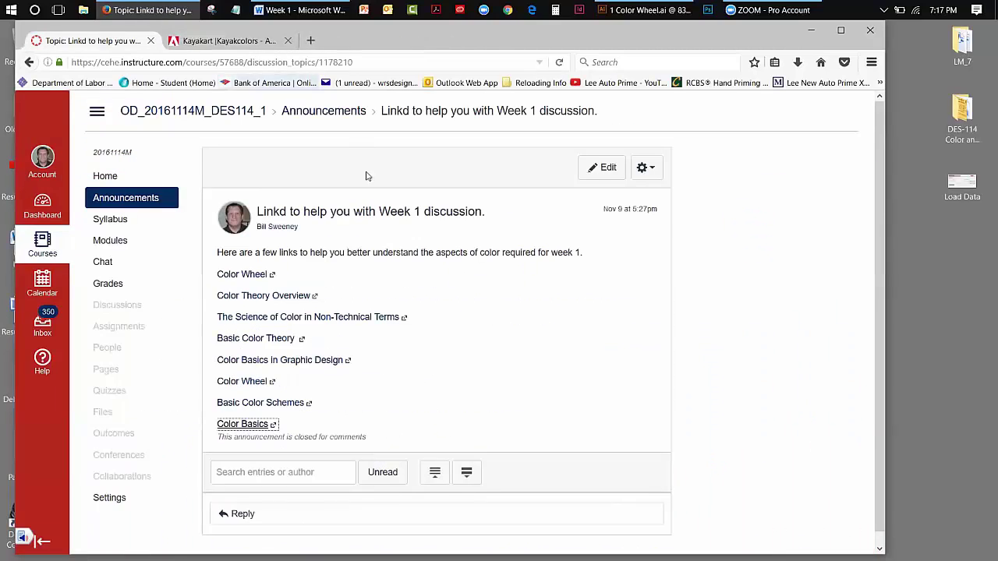
left_click(287, 41)
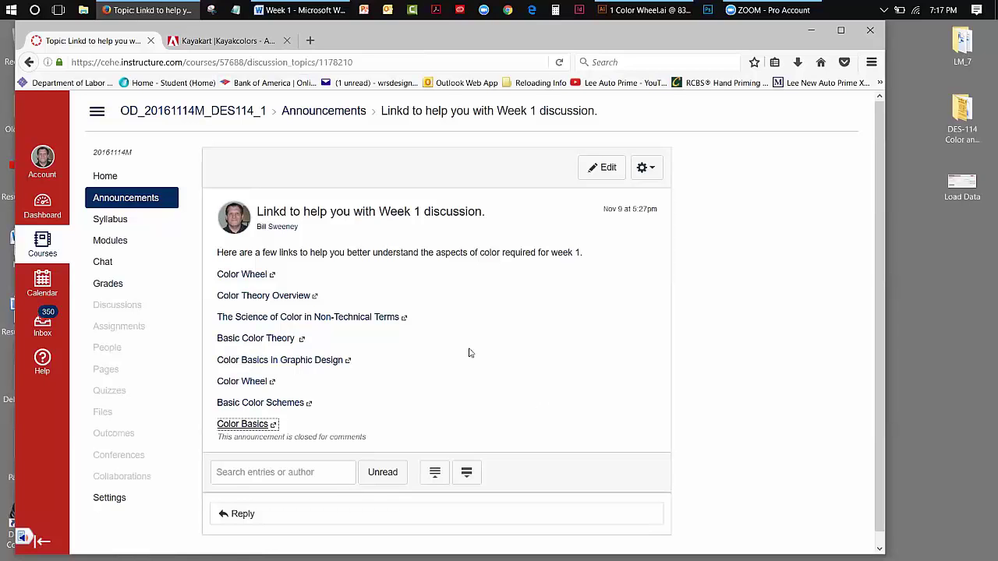
left_click(238, 277)
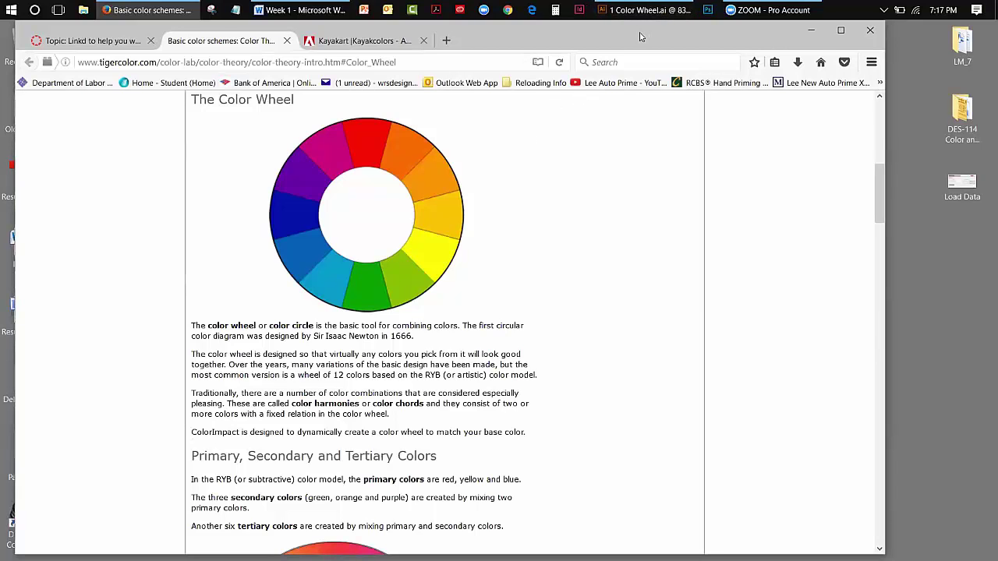
Step: Drag TigerColor's 12-segment color wheel image onto the desktop as color-wheel-300
left_click_drag(639, 36, 591, 45)
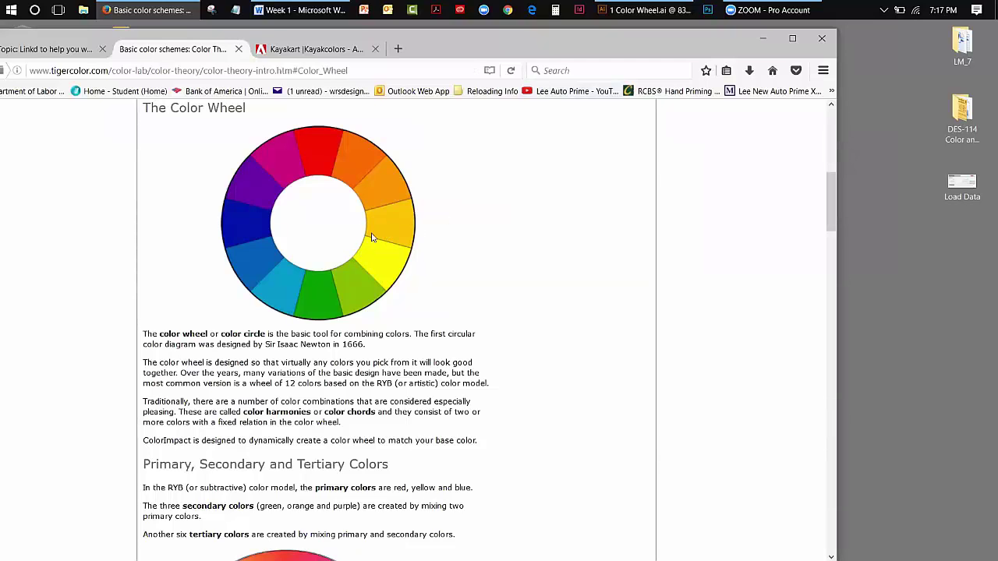
left_click_drag(372, 237, 932, 262)
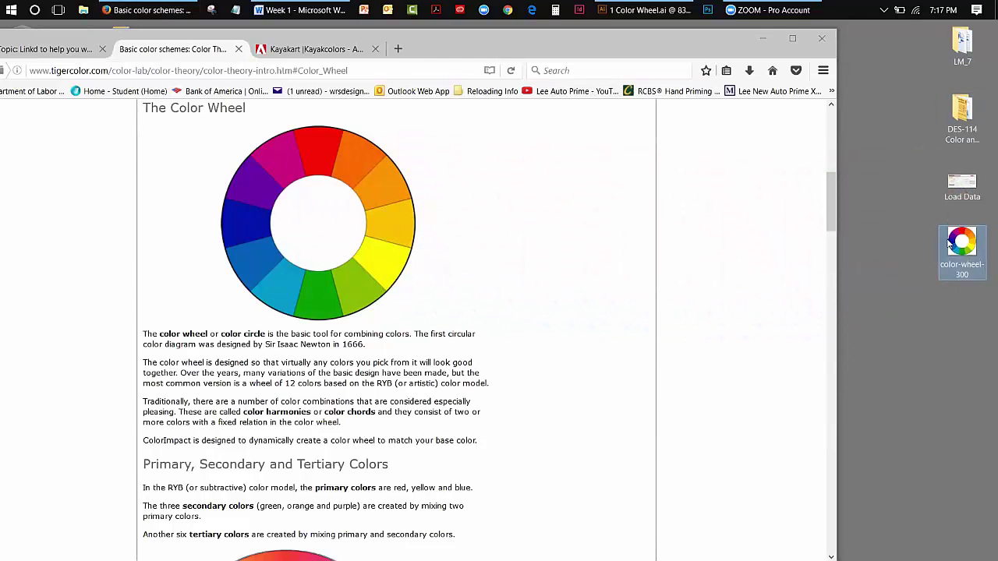
mouse_move(947, 242)
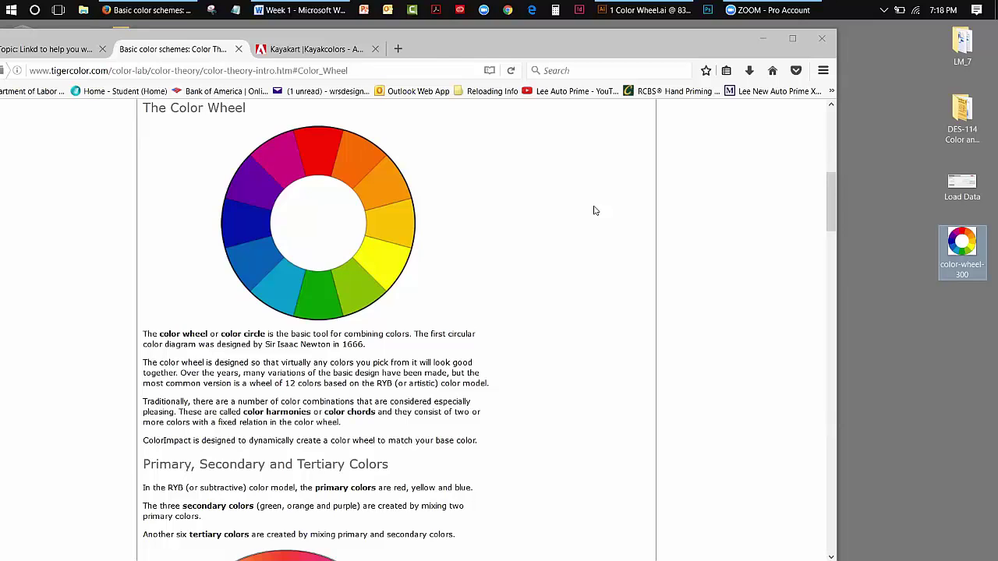
Step: Open Our Learning Coach from Canvas Announcements to see the Tuesday, Thursday and Friday tutoring hours
left_click(69, 50)
left_click(100, 207)
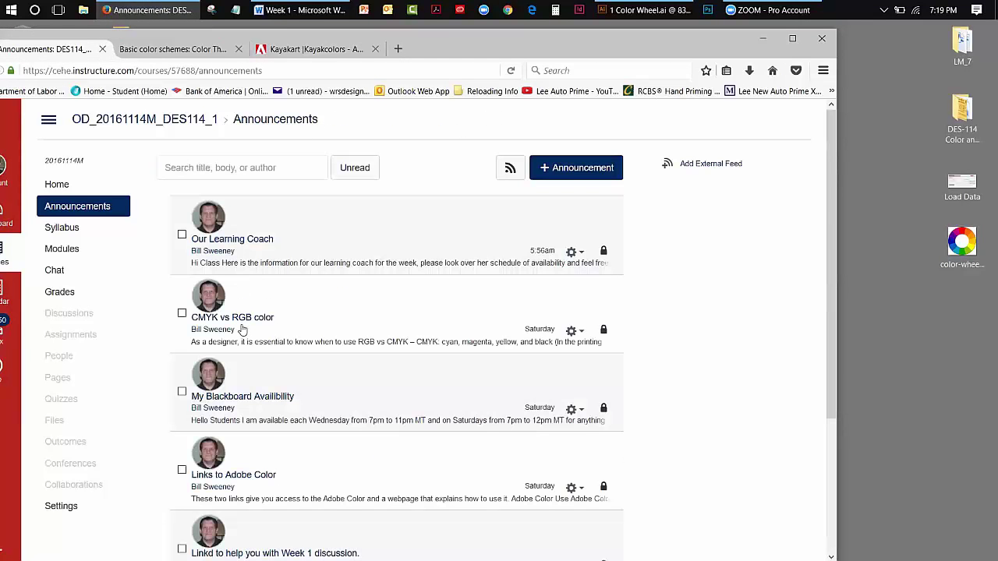
left_click(310, 243)
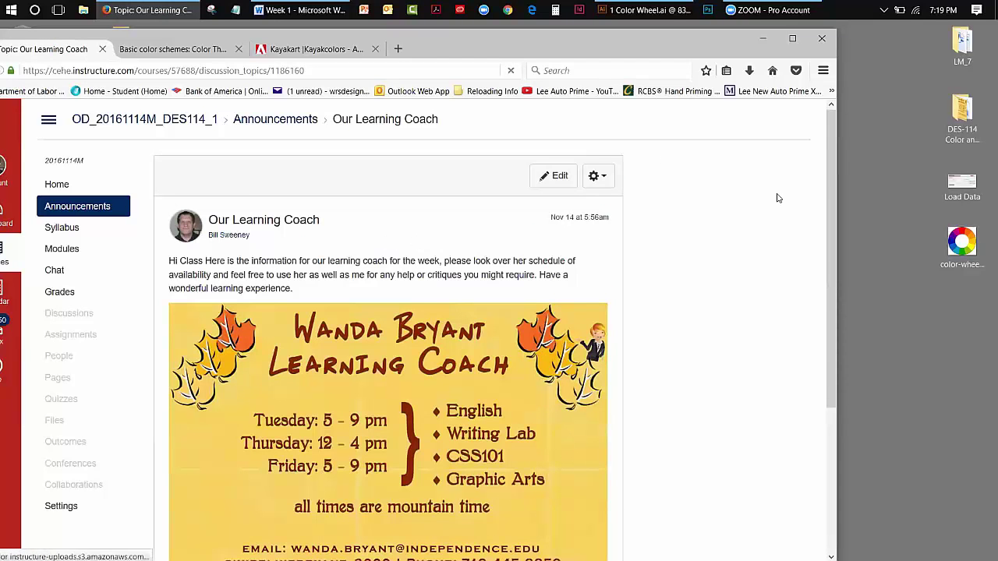
left_click_drag(832, 160, 830, 223)
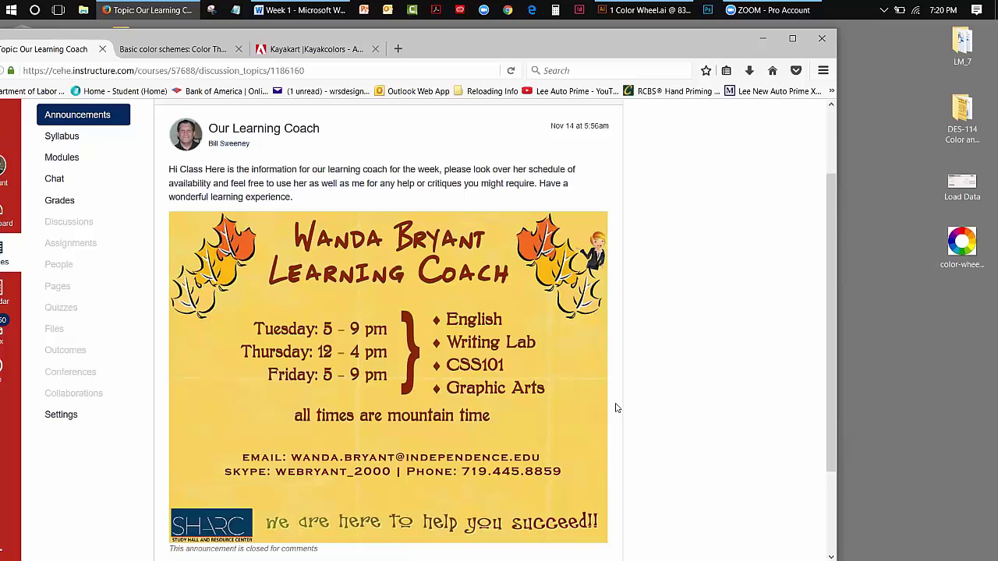
Step: Scroll the Week 1 Word document to Assignment 1: Color Wheel & Exploration, then return to Canvas
left_click(764, 40)
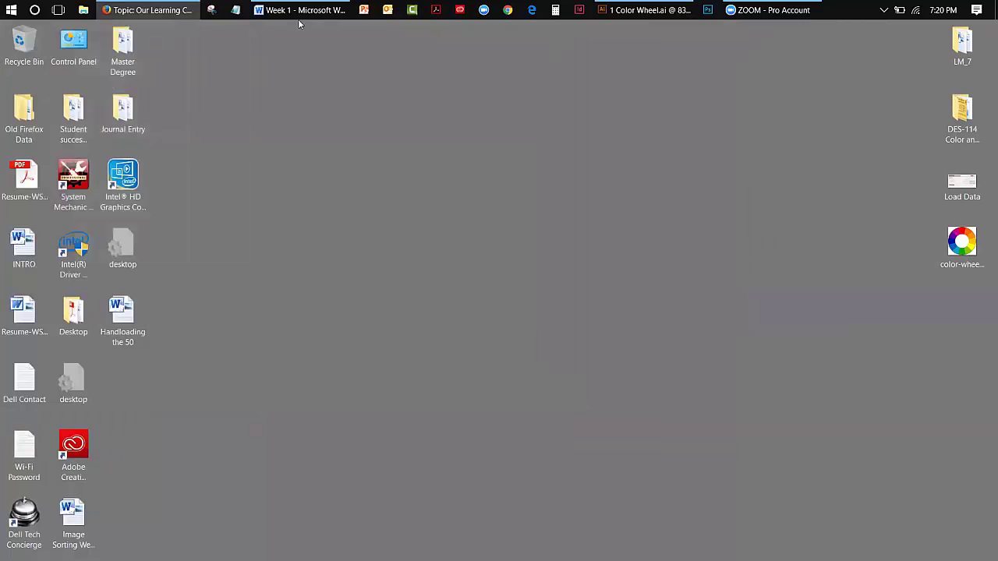
left_click(300, 11)
left_click_drag(671, 178, 671, 194)
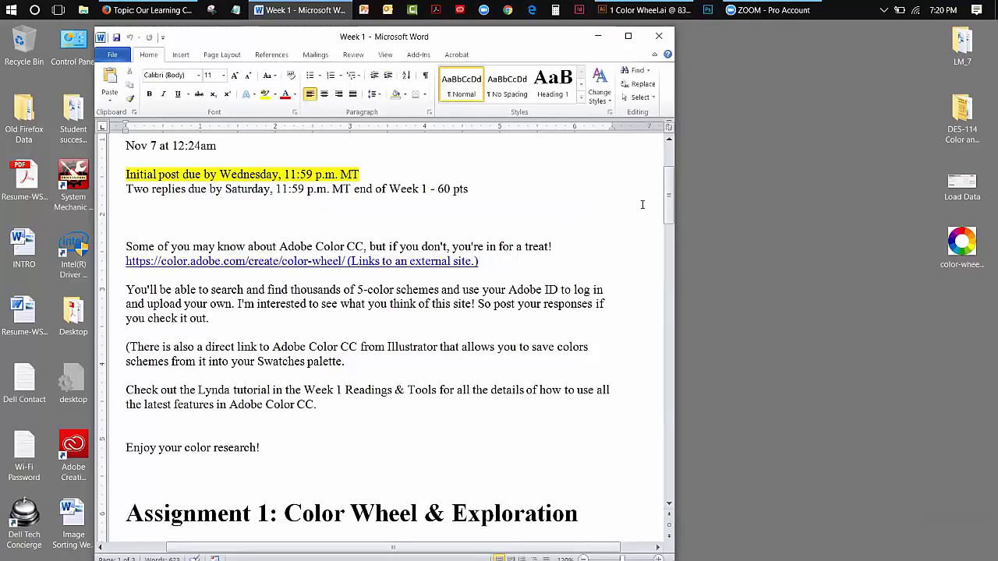
left_click_drag(669, 196, 669, 197)
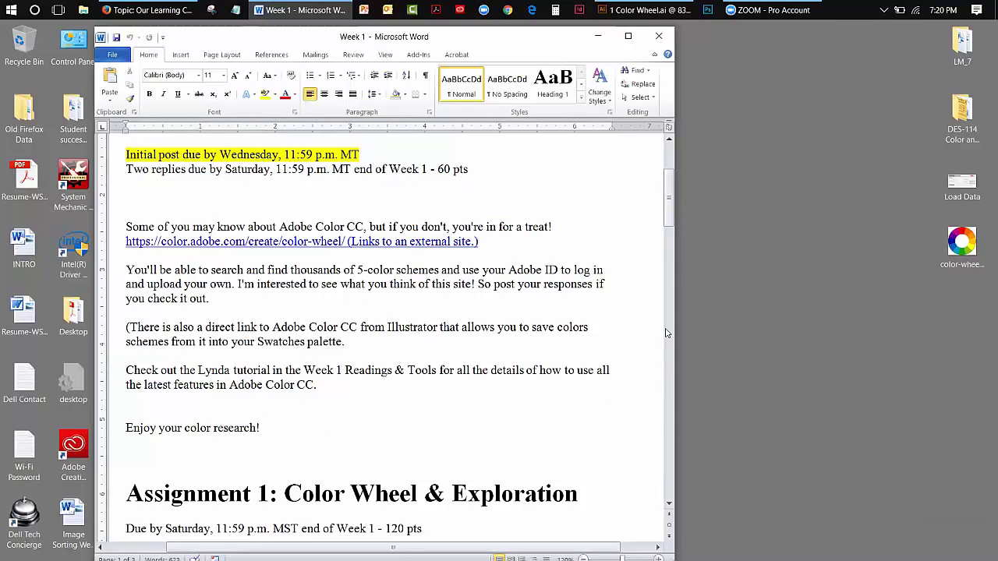
mouse_move(670, 219)
left_mouse_down()
mouse_move(670, 234)
mouse_move(671, 225)
left_mouse_up()
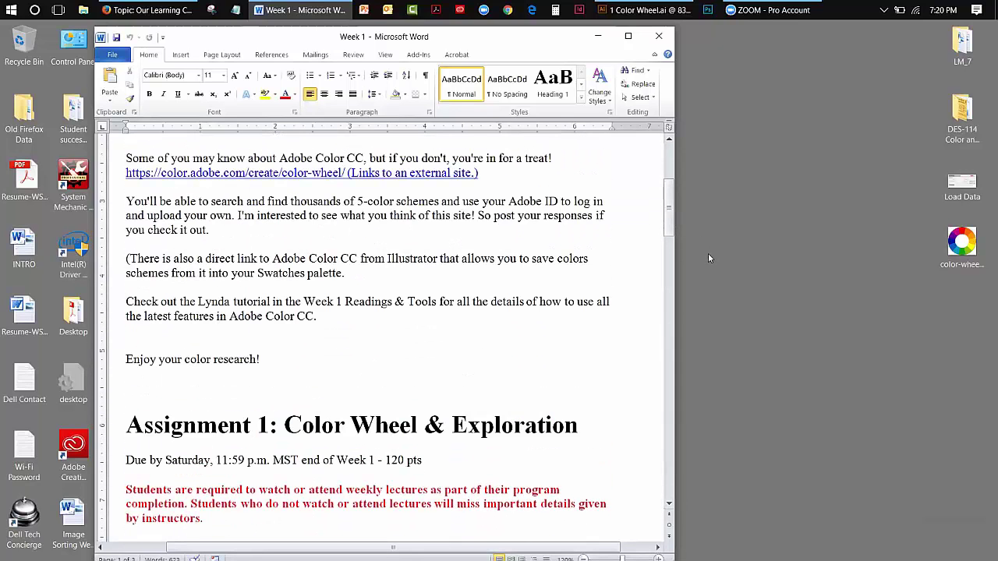
left_click(932, 293)
left_click(130, 11)
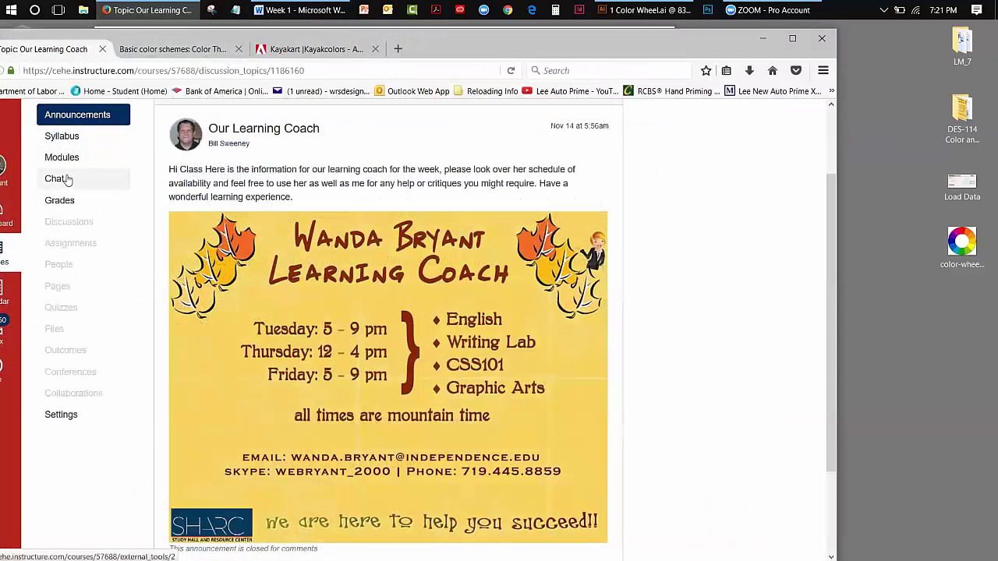
Step: Read the replies in Discussion 1: Color Resources (60 points, due Nov 16), then minimize Firefox
left_click(66, 223)
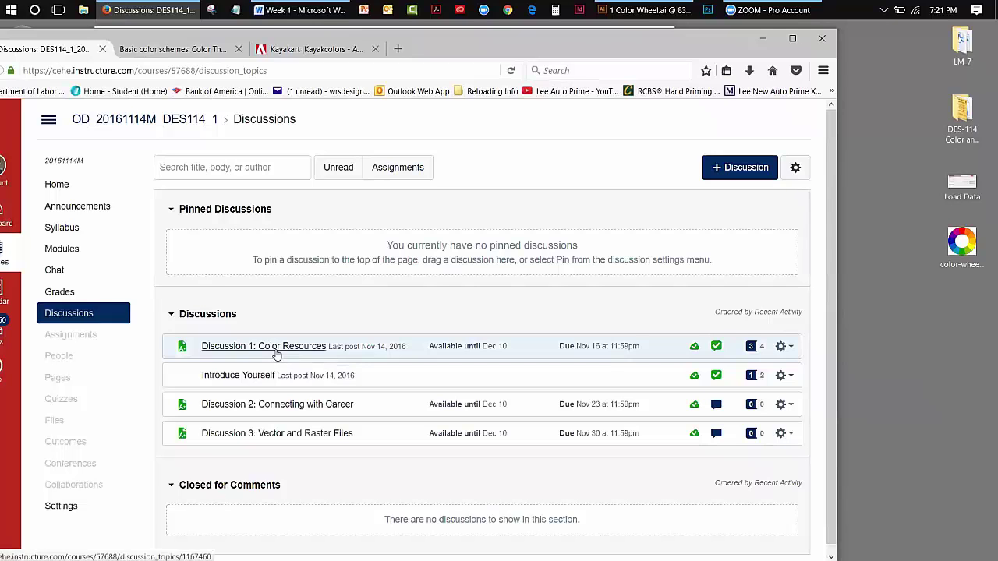
left_click(277, 349)
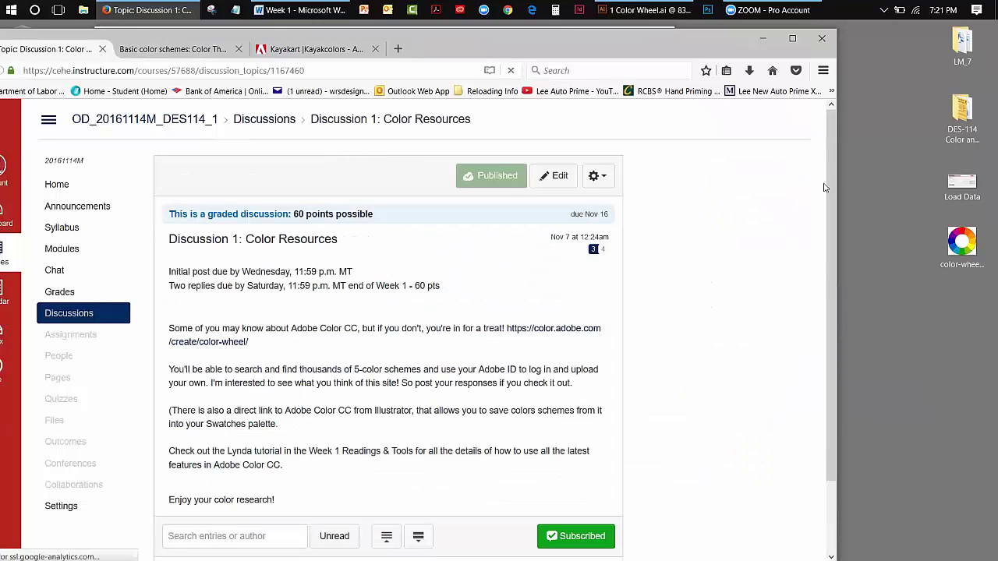
left_click_drag(833, 169, 830, 196)
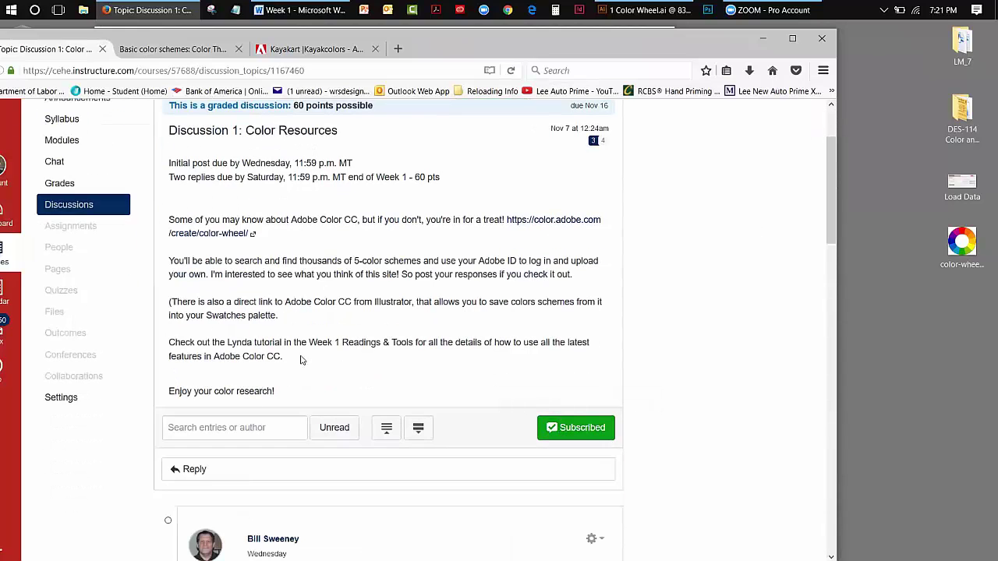
left_click_drag(833, 175, 808, 350)
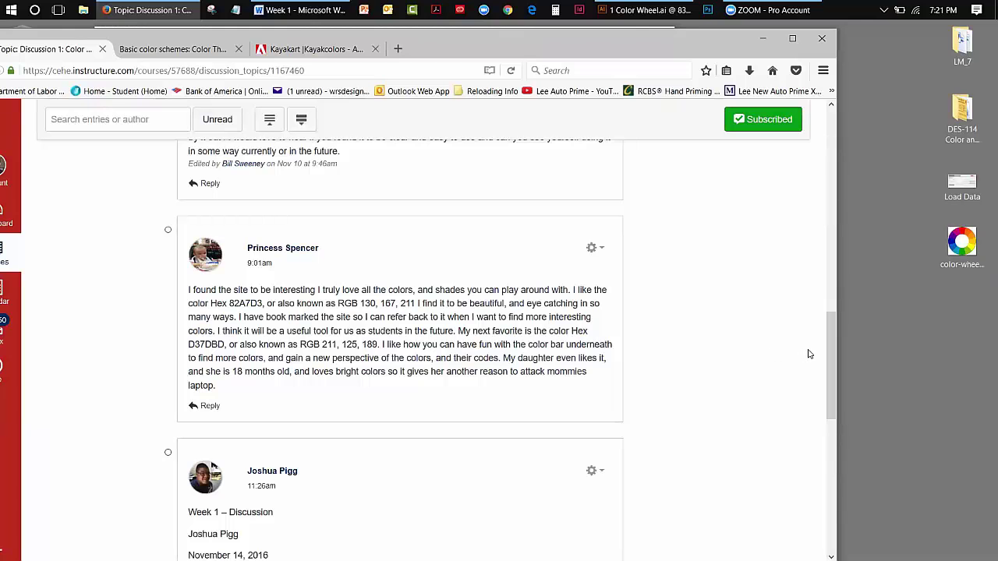
left_click_drag(828, 344, 832, 152)
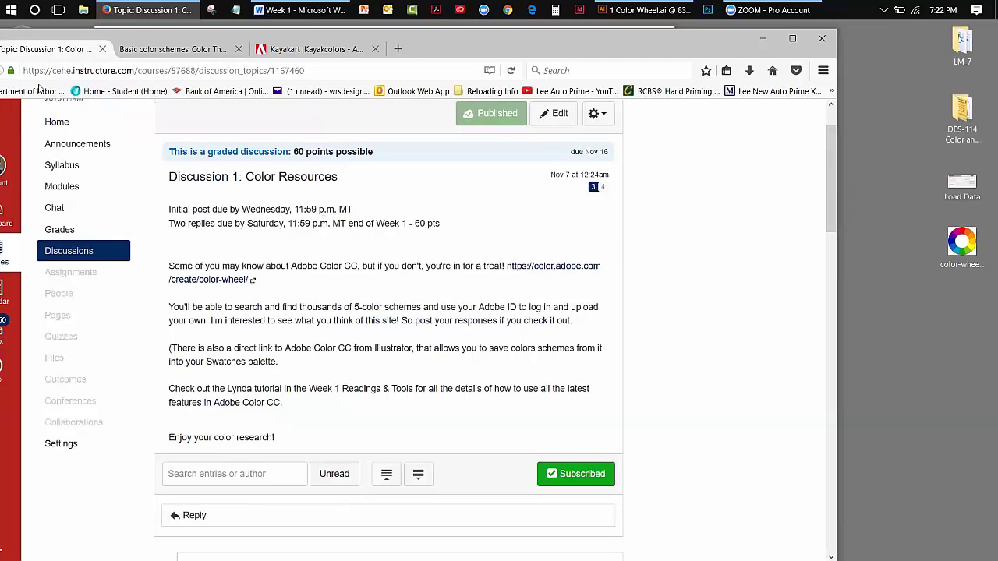
left_click(763, 38)
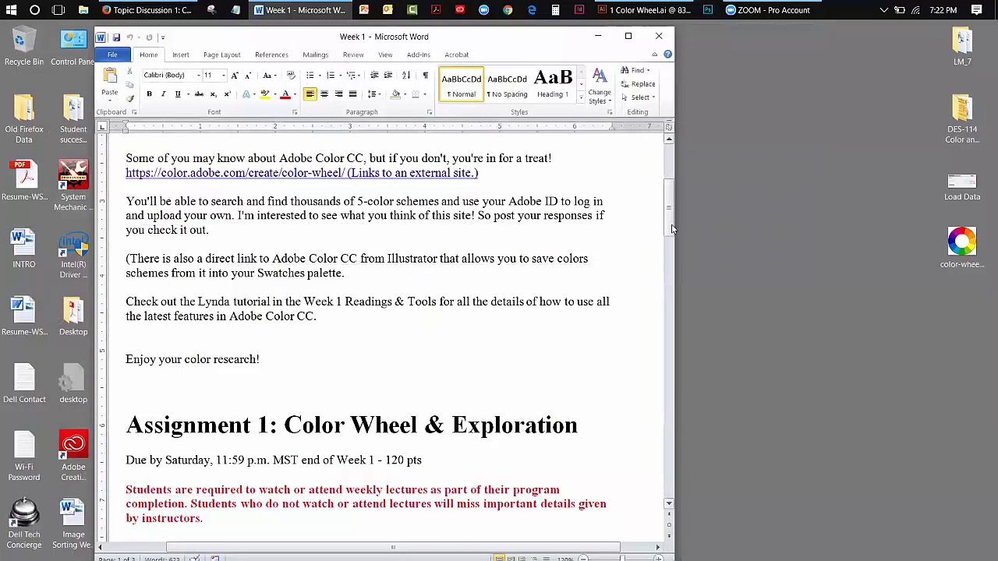
Step: Scroll Word to the Part 1 — The Color Wheel heading, then preview and close color-wheel-300.gif
left_click_drag(668, 220, 655, 255)
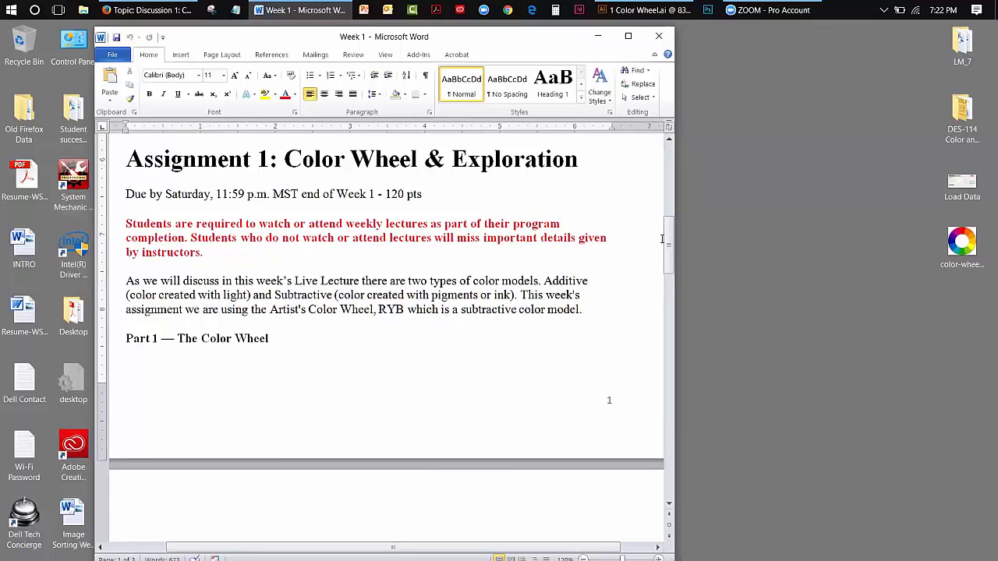
left_click_drag(961, 243, 909, 252)
double_click(908, 252)
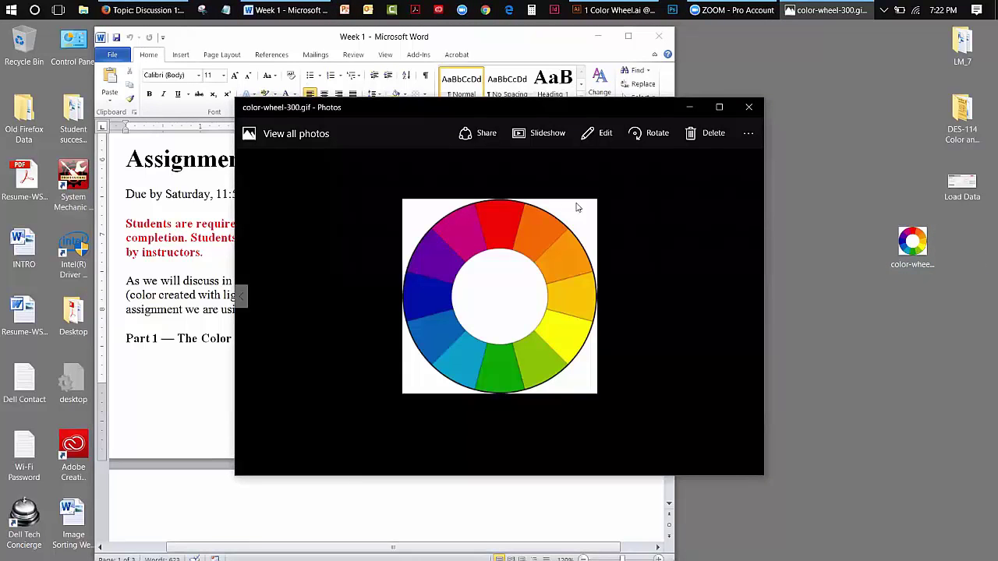
left_click(748, 107)
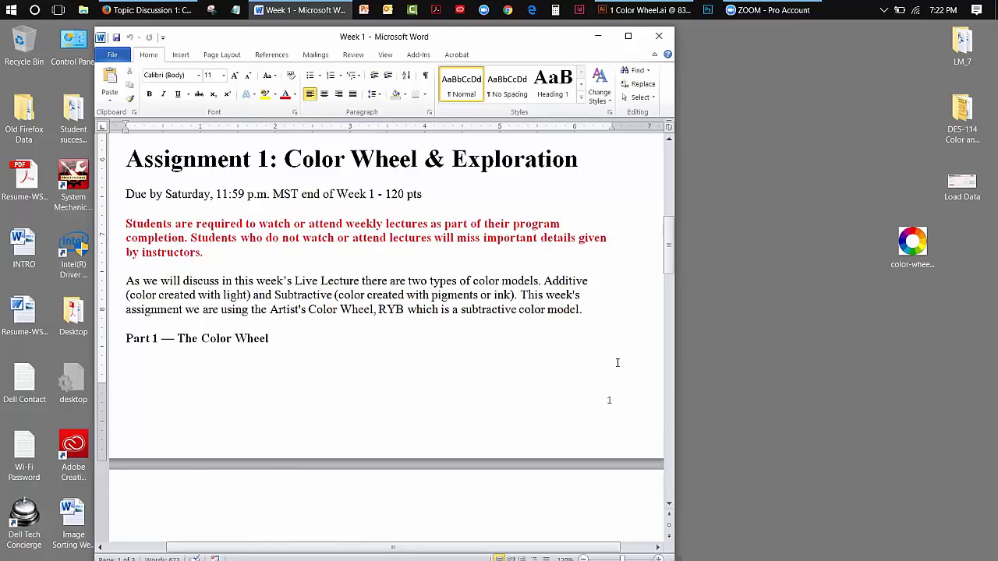
double_click(893, 245)
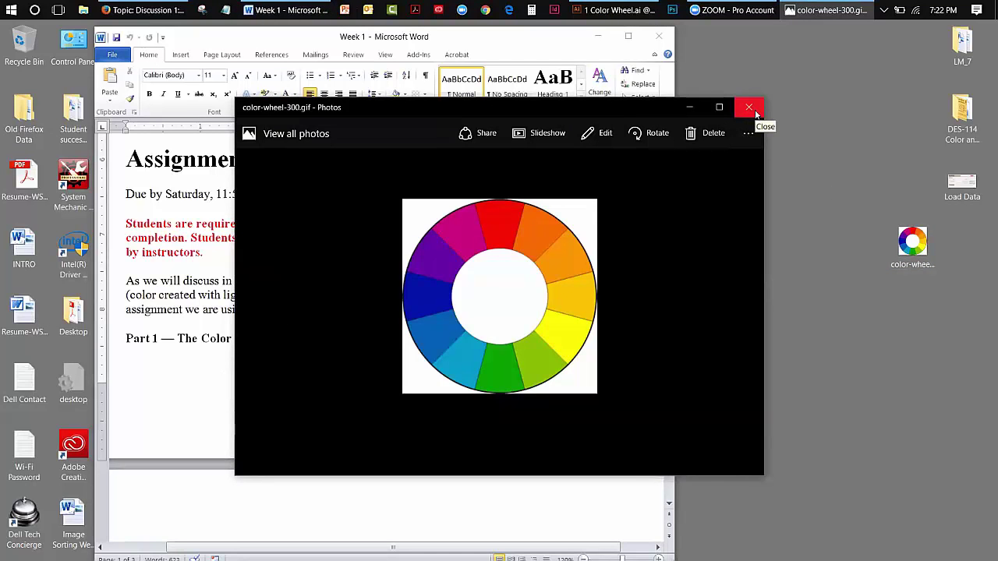
left_click(749, 107)
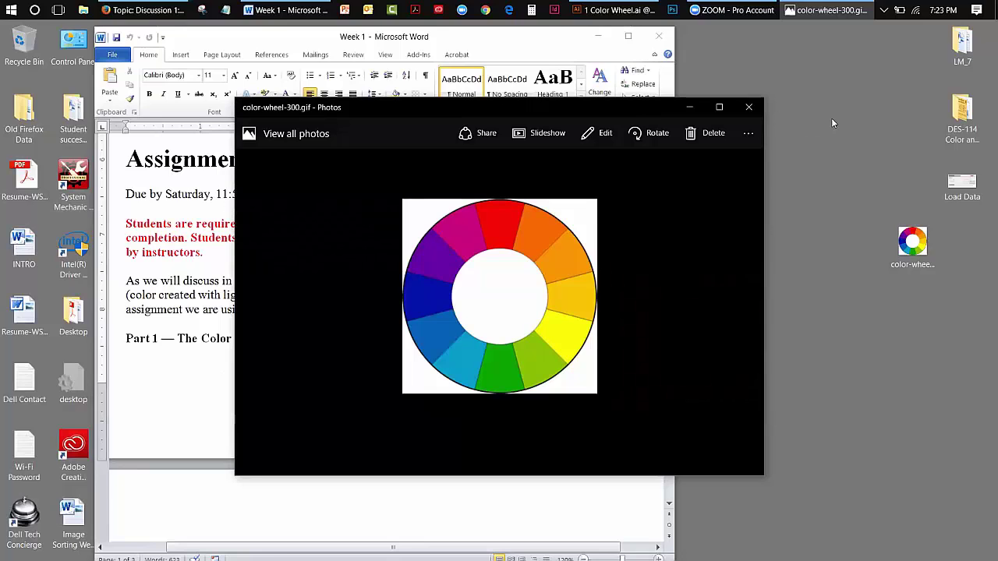
left_click(749, 108)
left_click(747, 109)
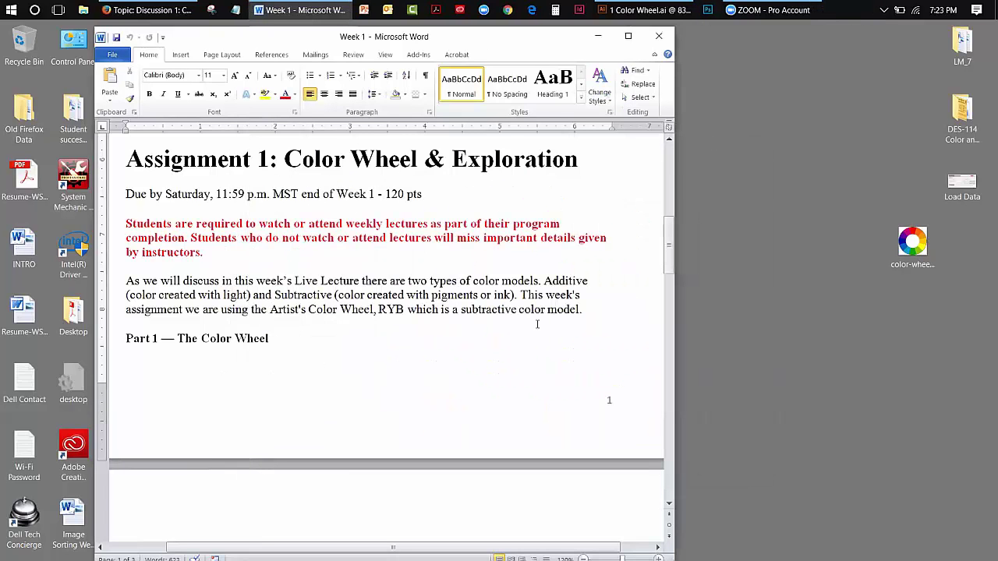
Step: Scroll to page 2 and highlight the '12 basic primary, secondary and tertiary colors' requirement
left_click_drag(668, 230, 669, 281)
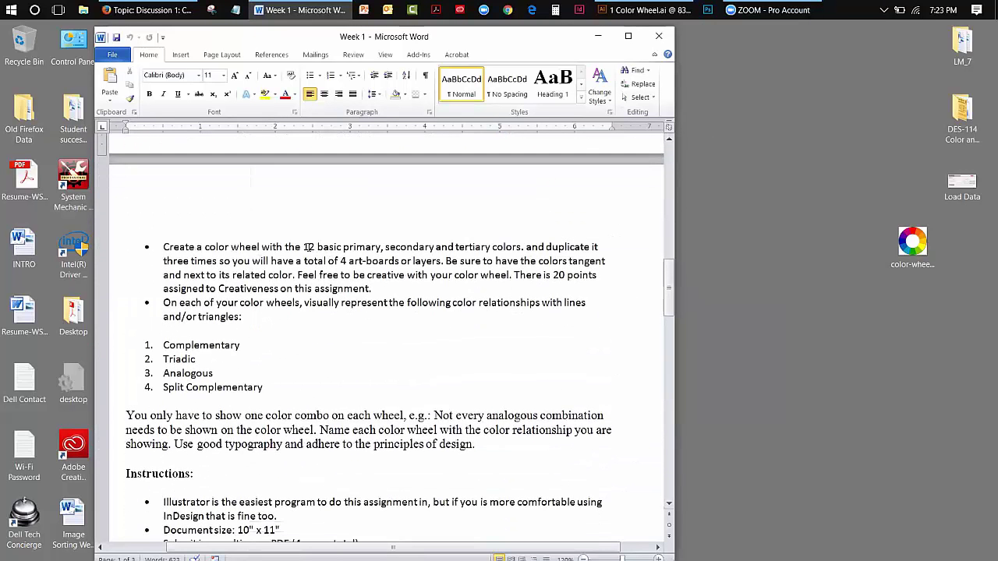
left_click_drag(304, 247, 442, 262)
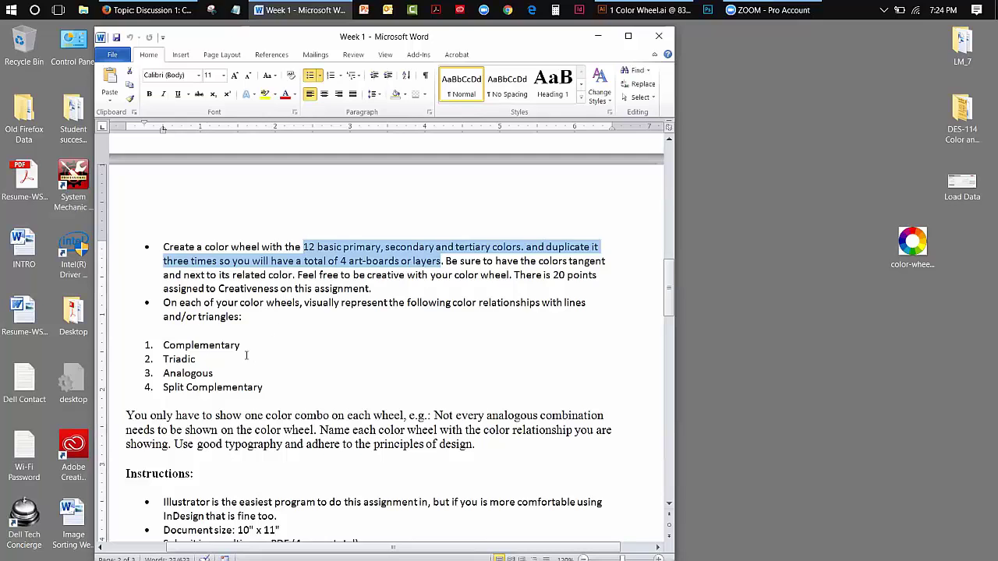
left_click_drag(243, 345, 162, 376)
left_click_drag(269, 386, 163, 388)
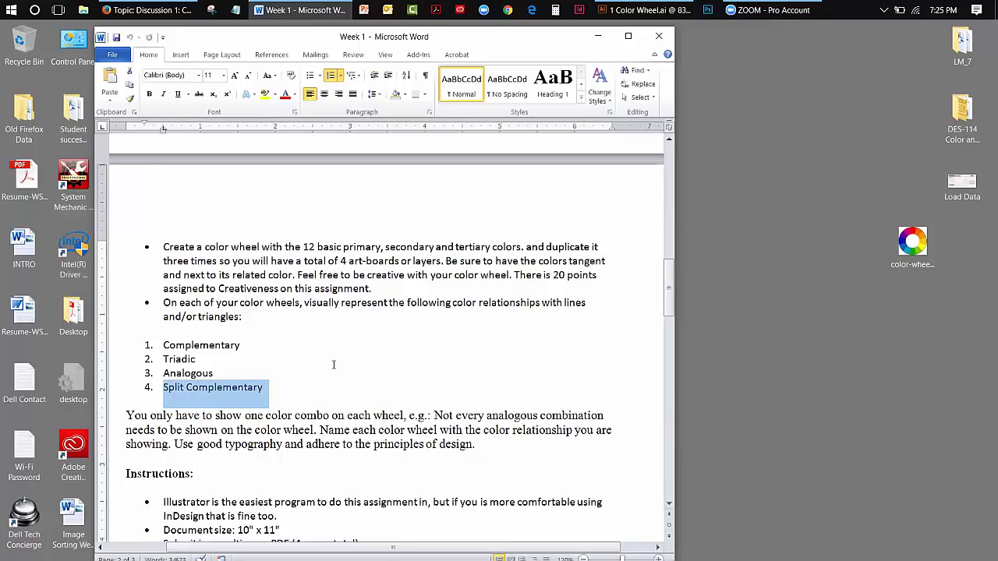
left_click_drag(246, 346, 247, 390)
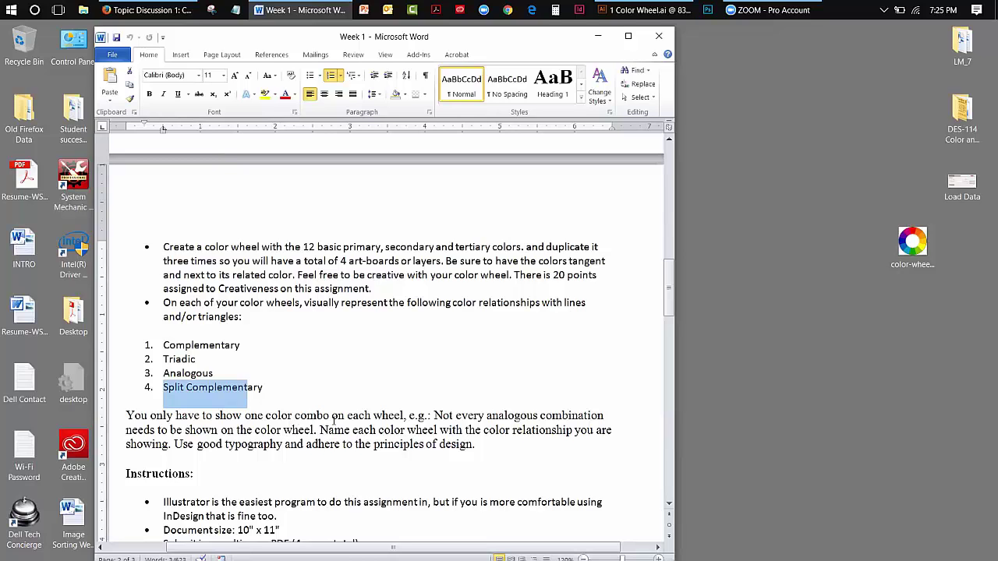
left_click_drag(174, 445, 494, 449)
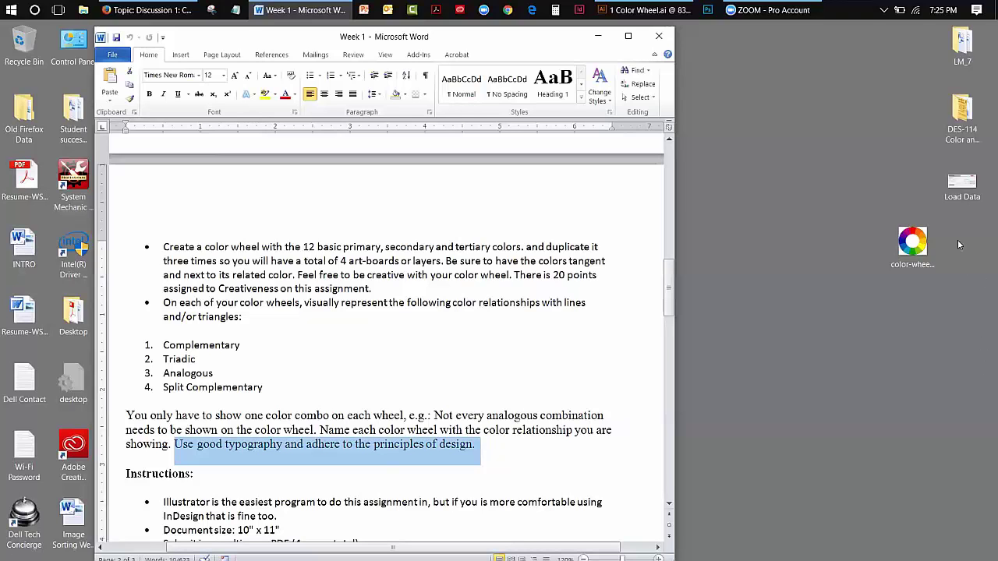
left_click(906, 237)
double_click(908, 240)
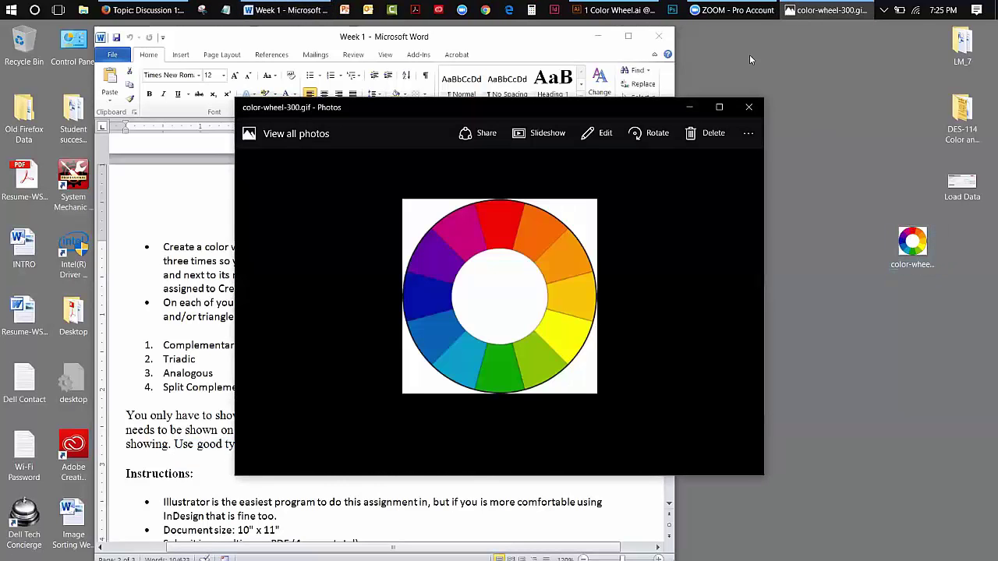
left_click(748, 106)
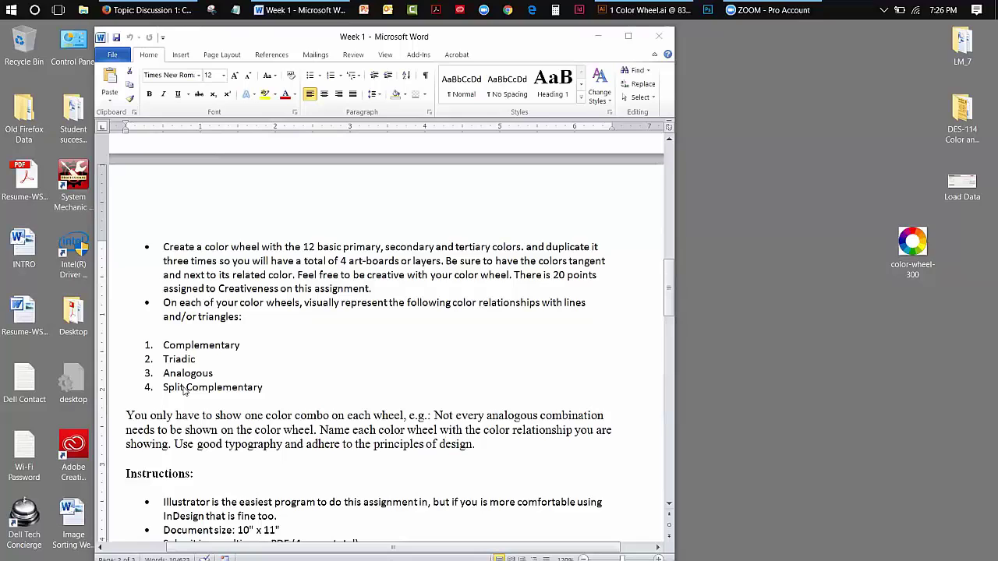
Step: Select the good typography and design sentence, then scroll down to the Instructions and Part 2 heading
left_click(183, 445, "ctrl")
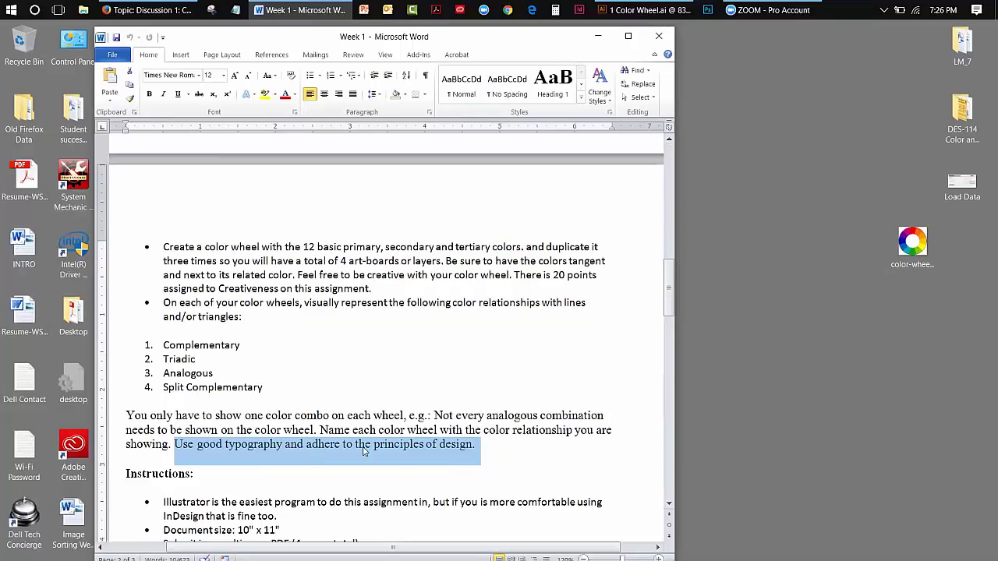
left_click_drag(667, 269, 668, 300)
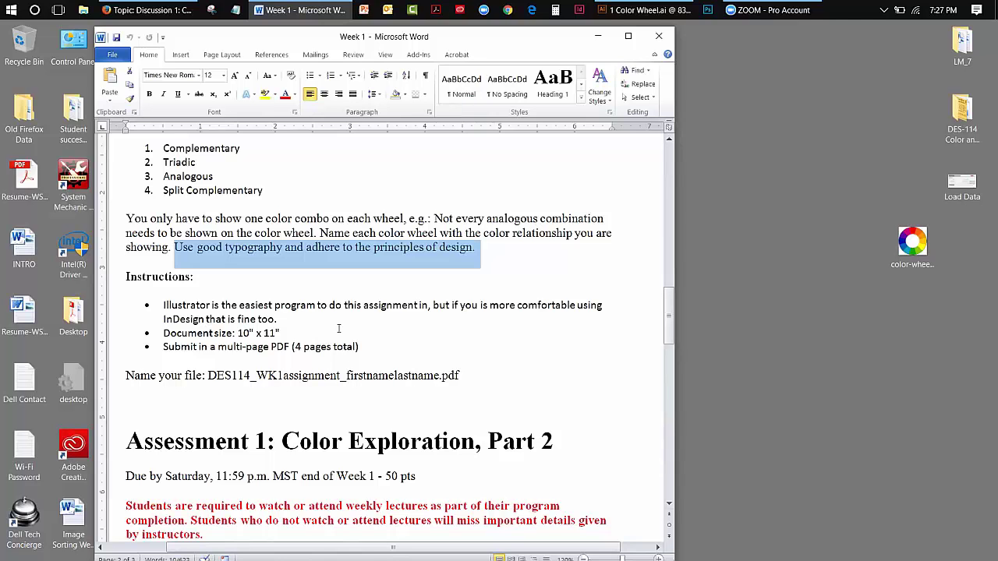
Step: Reopen the color-wheel-300.gif reference image from the desktop in Photos
double_click(919, 246)
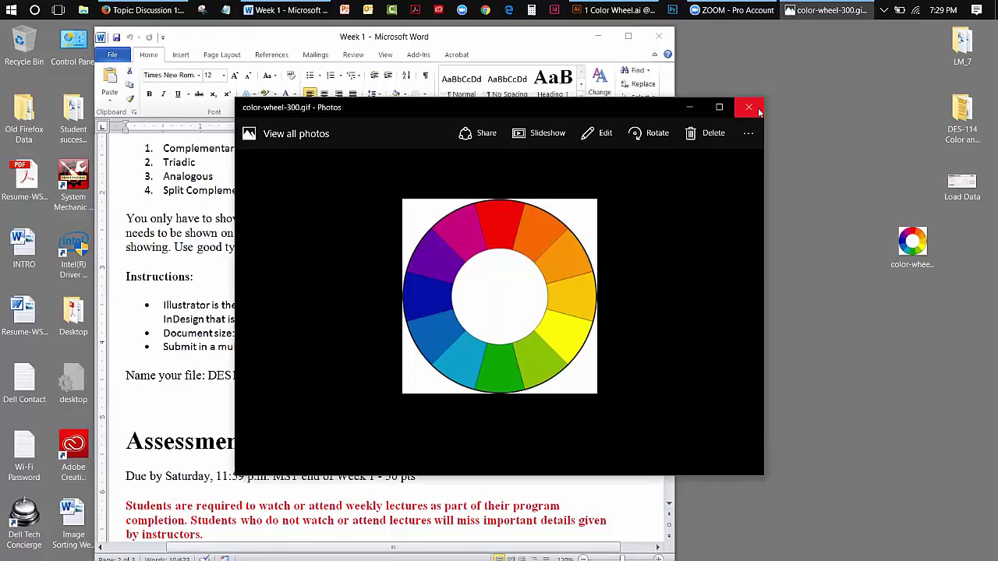
Step: Close the Photos window showing color-wheel-300.gif to return to the Week 1 document
left_click(756, 109)
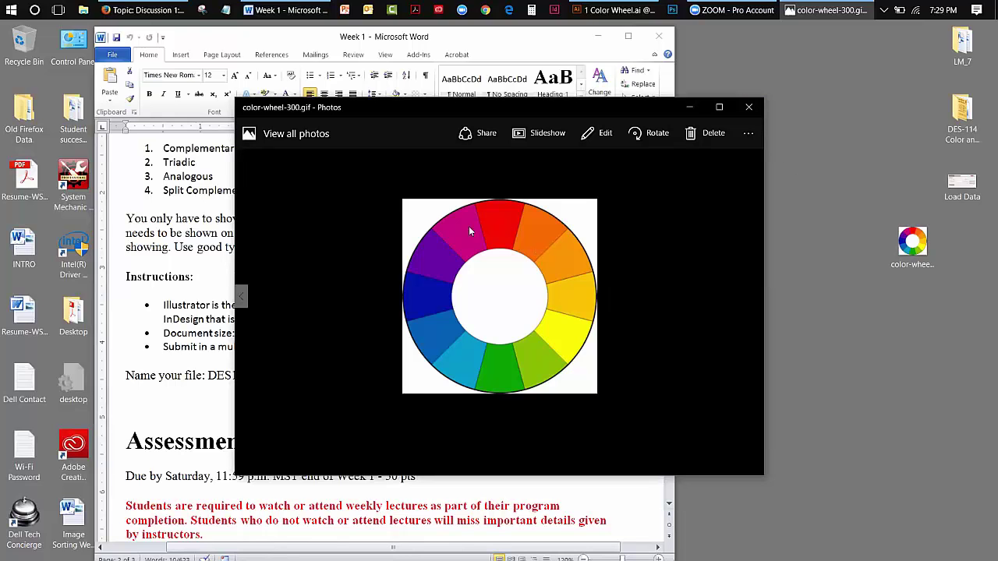
left_click(747, 109)
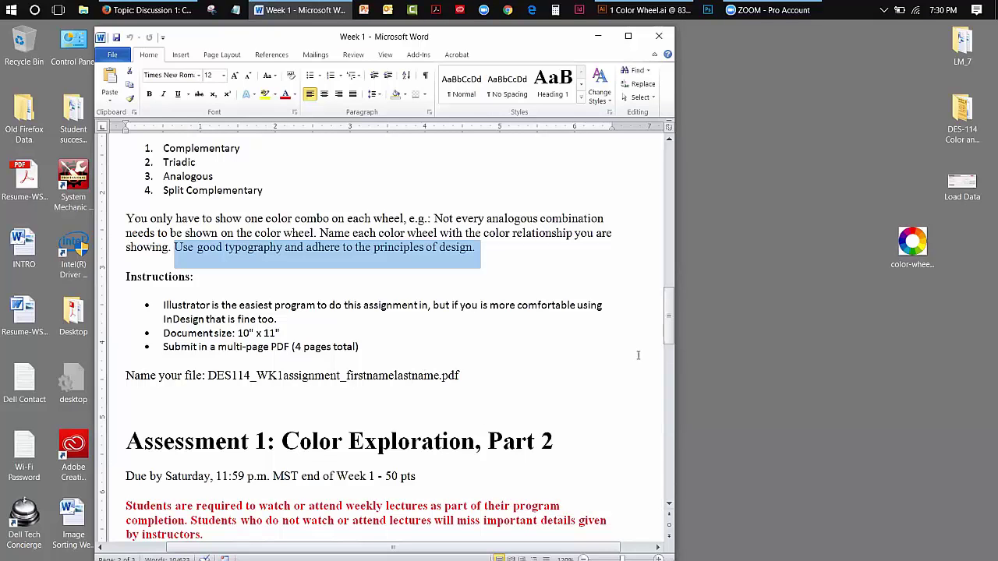
Step: Scroll down to the Assessment 1: Color Exploration, Part 2 heading and its color combinations
left_click_drag(668, 323, 667, 361)
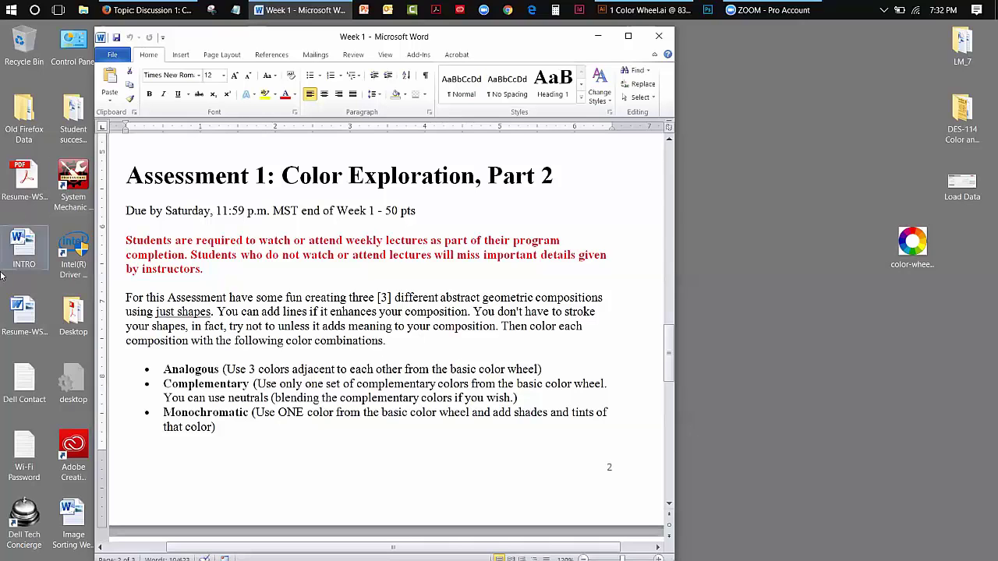
Step: Highlight Analogous, Complementary and Monochromatic, then scroll down to Part 2's Instructions list
left_click_drag(163, 371, 225, 371)
left_click_drag(163, 383, 248, 384)
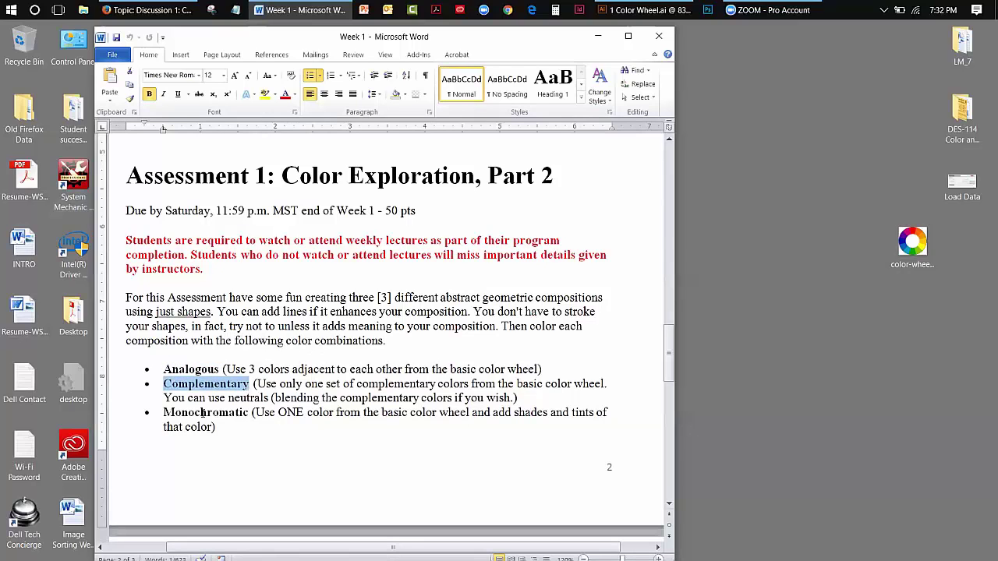
left_click_drag(158, 413, 249, 413)
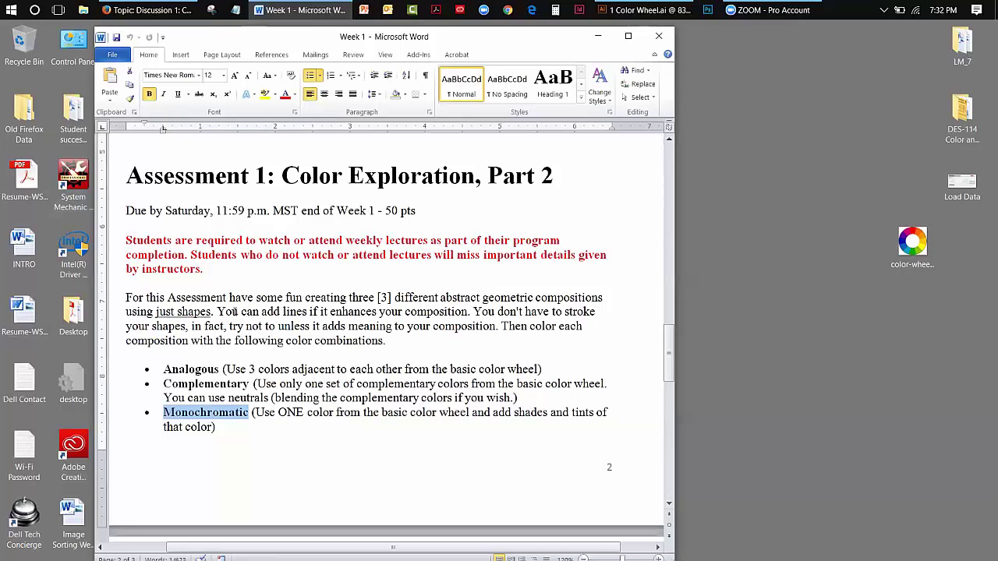
left_click_drag(668, 352, 667, 402)
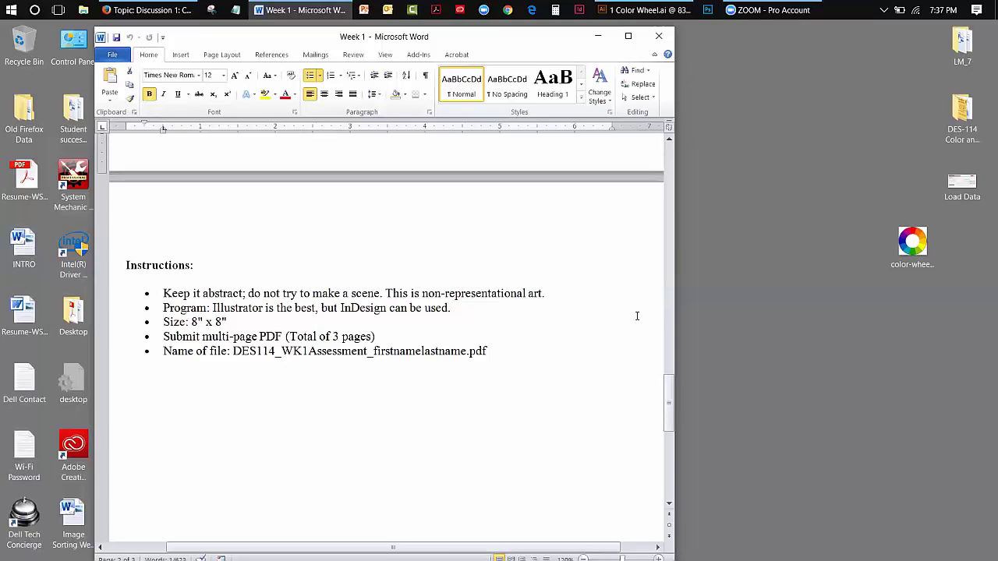
Step: Scroll the Week 1 assessment instructions in Word, then minimize Word to reveal the desktop
left_click_drag(671, 392, 671, 392)
left_click_drag(670, 399, 670, 399)
left_click(115, 39)
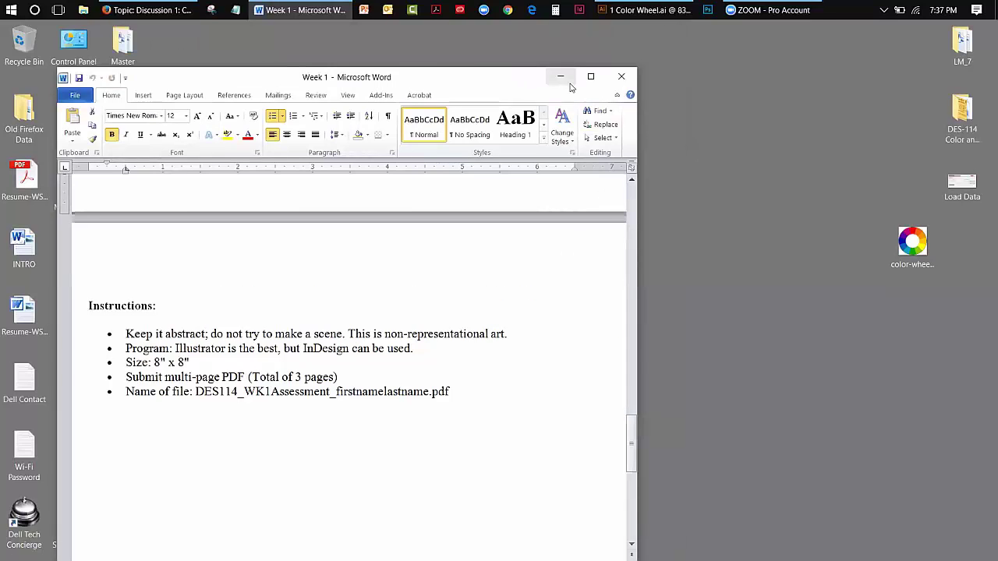
left_click(559, 80)
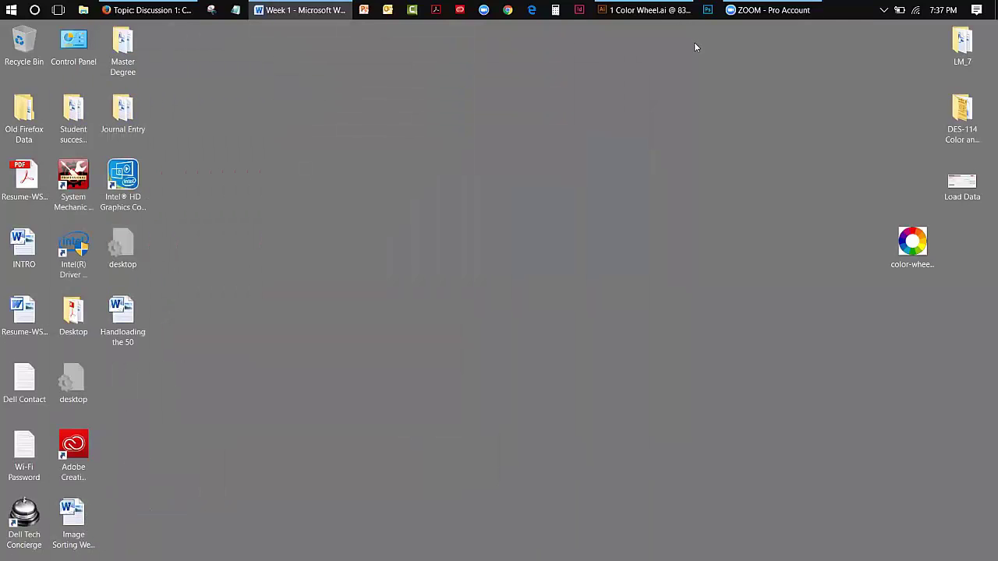
Step: Restore 1 Color Wheel.ai and move its window left beside the color-wheel-300 desktop image
left_click(647, 10)
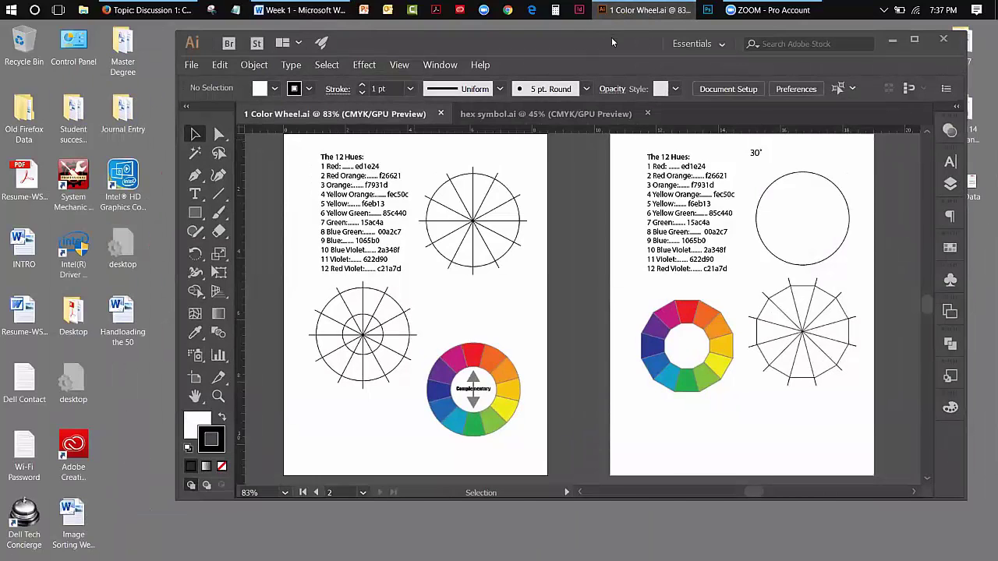
left_click_drag(611, 39, 463, 53)
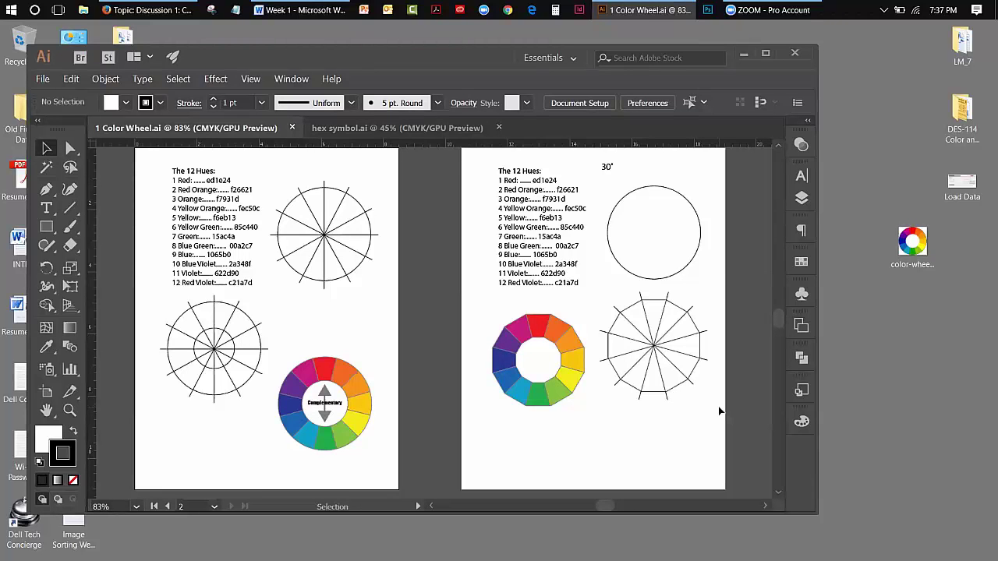
mouse_move(910, 243)
left_mouse_down()
mouse_move(914, 224)
mouse_move(891, 239)
mouse_move(908, 234)
mouse_move(904, 226)
mouse_move(922, 237)
mouse_move(900, 217)
mouse_move(904, 243)
mouse_move(897, 228)
mouse_move(896, 240)
mouse_move(907, 233)
mouse_move(890, 241)
mouse_move(921, 245)
left_mouse_up()
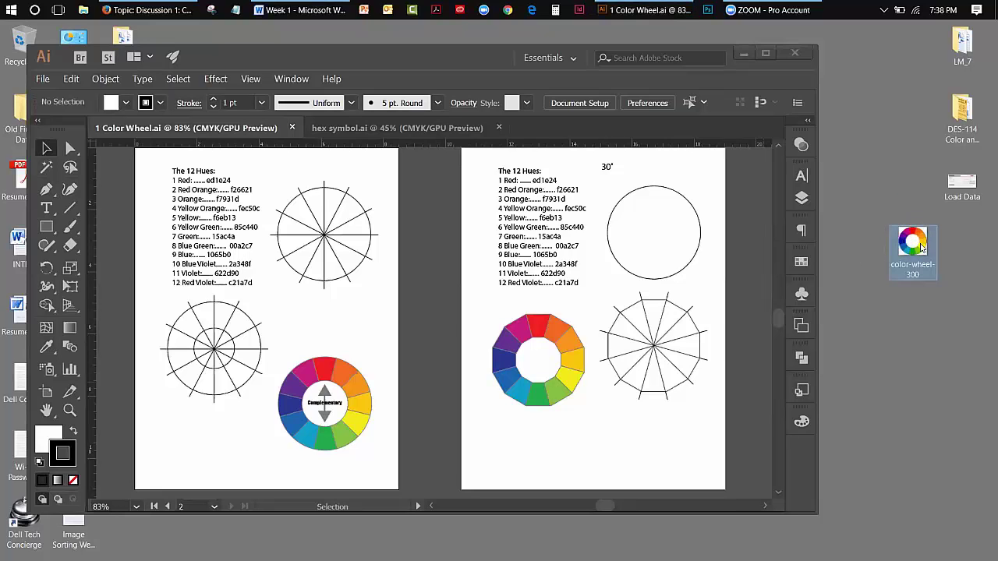
Step: Place color-wheel-300 on the first artboard and shrink it to a small lower-left reference wheel
mouse_move(921, 247)
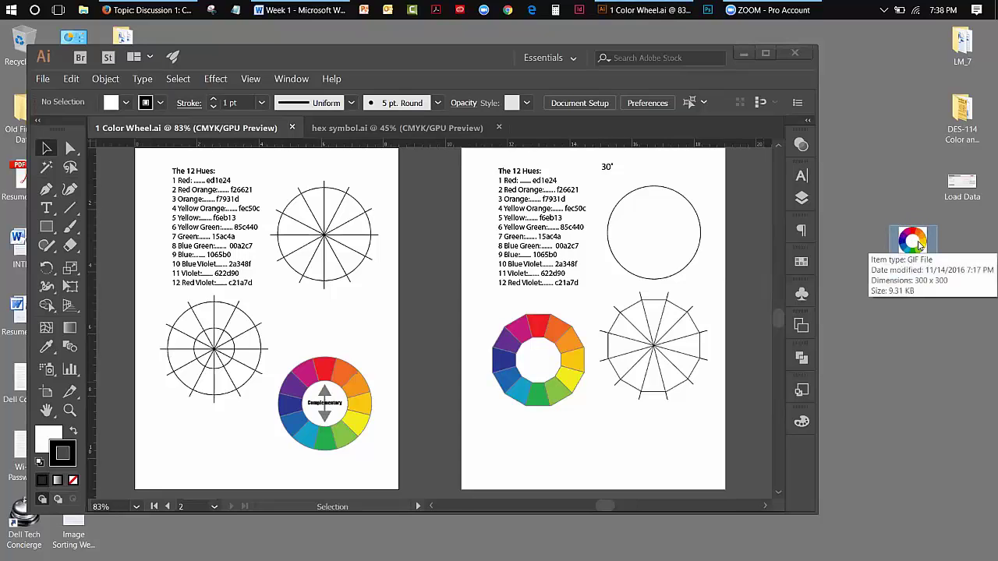
left_click_drag(918, 246, 671, 450)
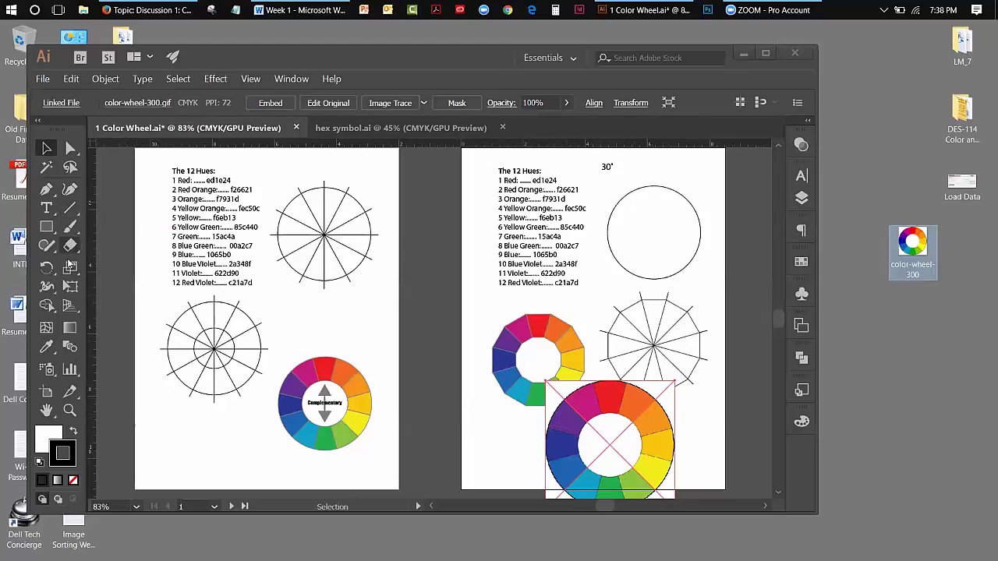
left_click(71, 287)
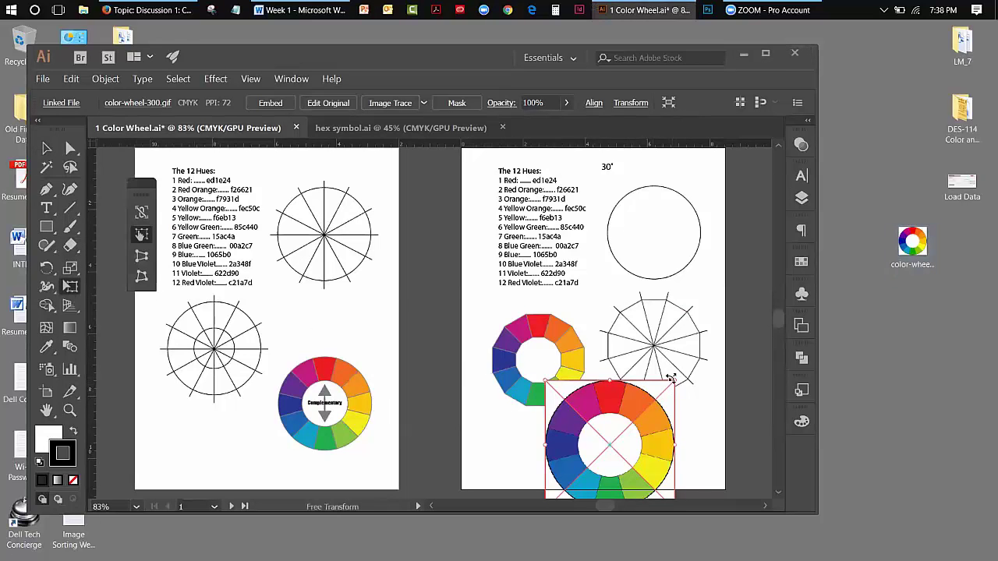
left_click_drag(675, 380, 200, 450)
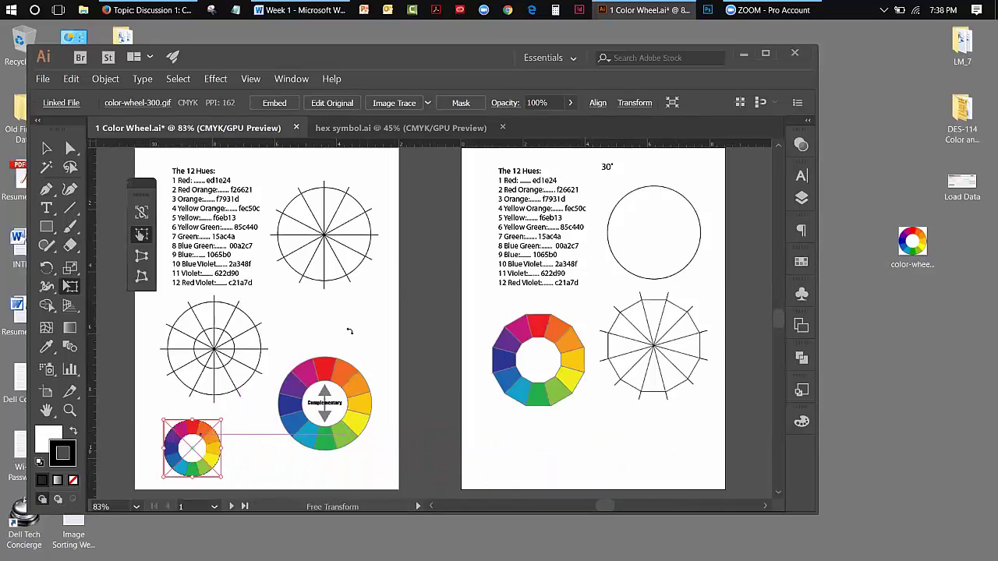
left_click(46, 147)
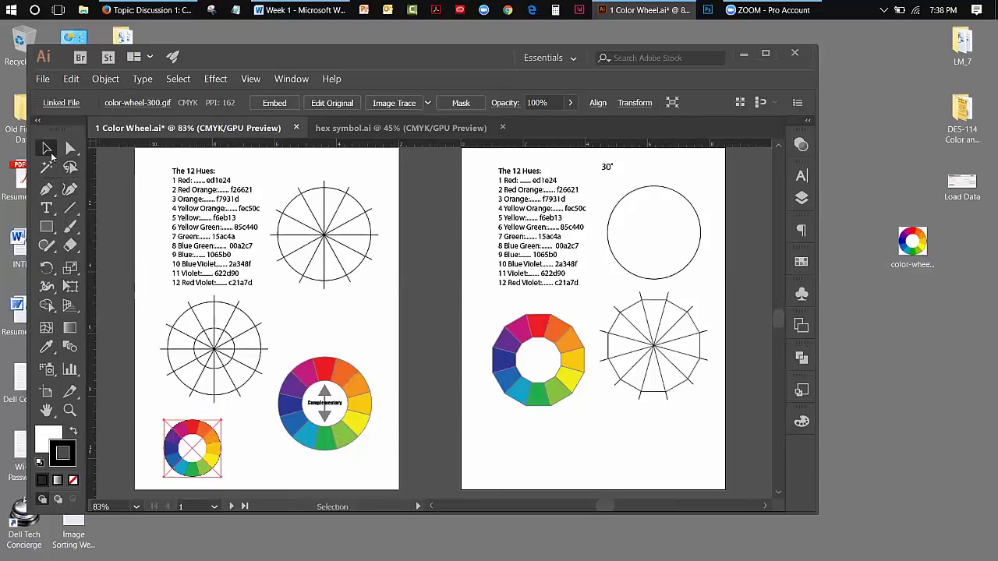
left_click(300, 309)
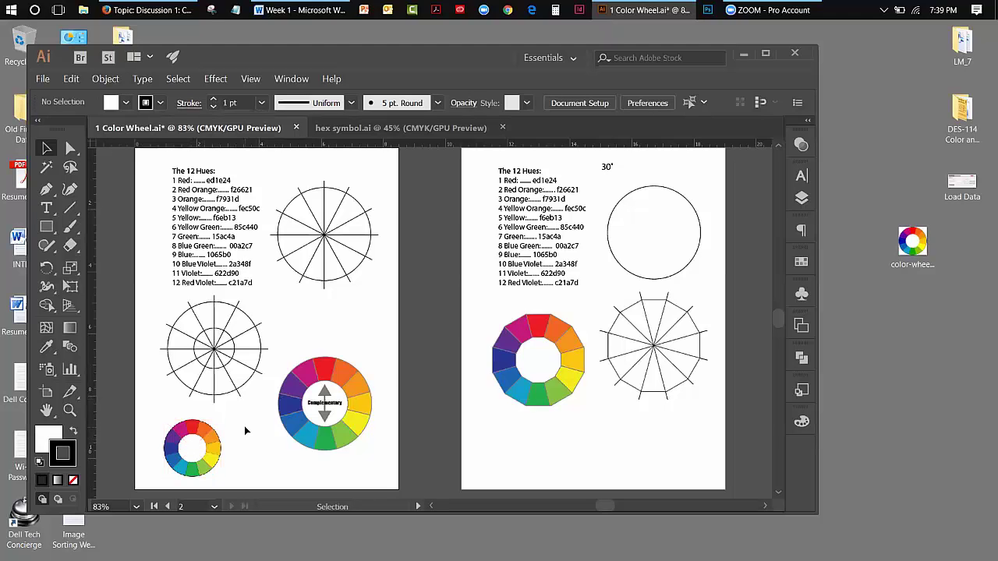
scroll(244, 425, "up", 1)
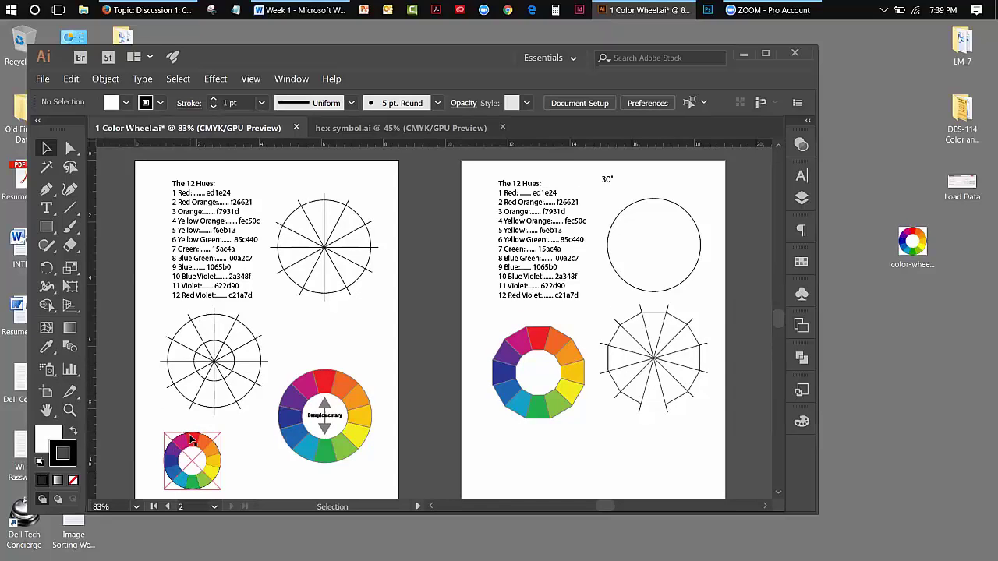
Step: In Eyedropper Options, keep Raster Sample Size at Point Sample and confirm
left_click(46, 346)
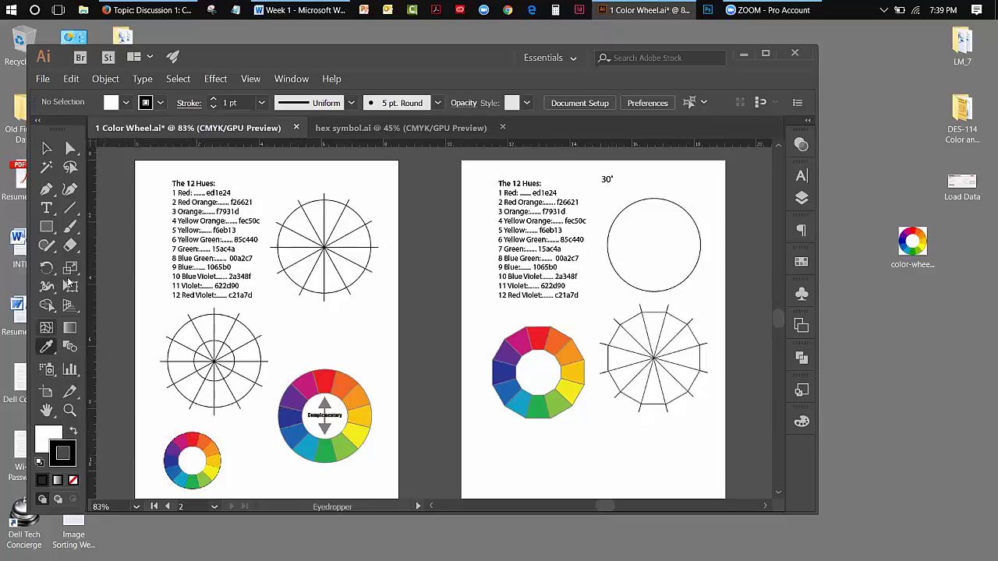
double_click(48, 346)
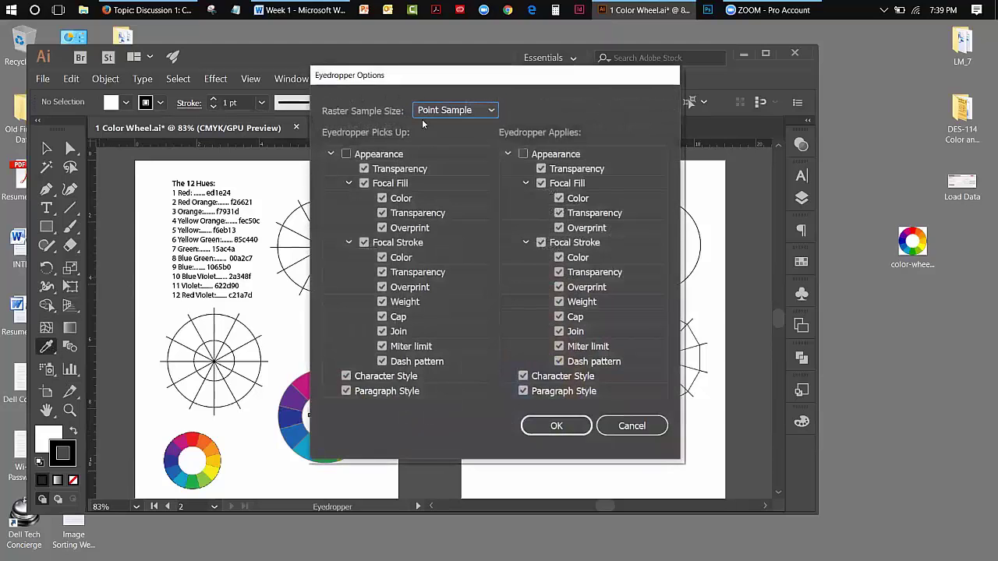
left_click(491, 114)
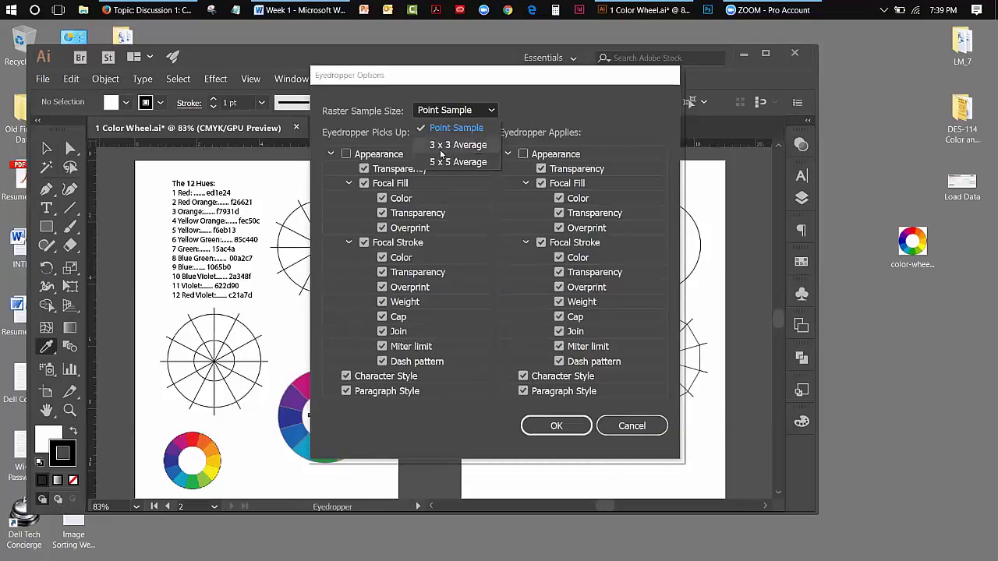
left_click(456, 128)
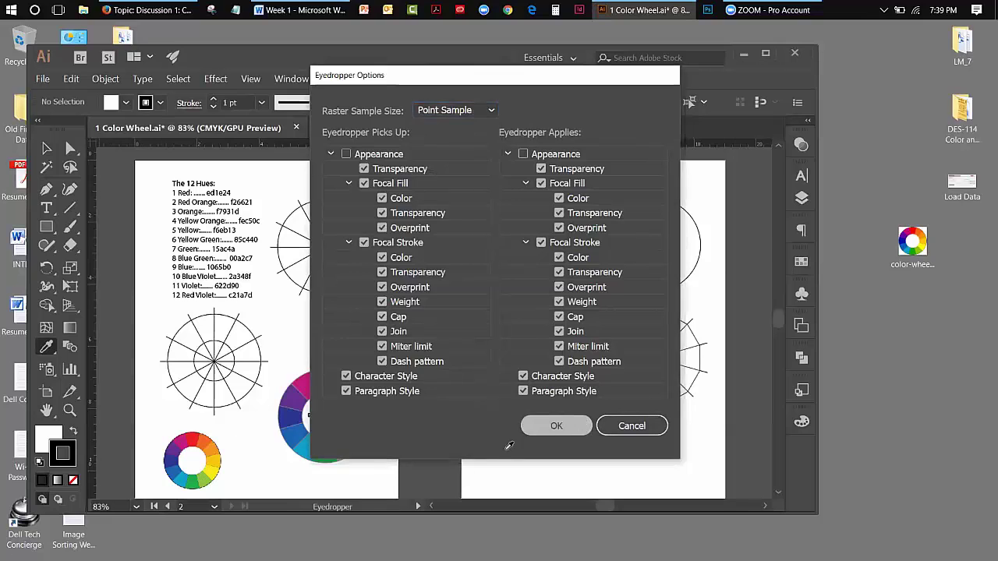
key("Return")
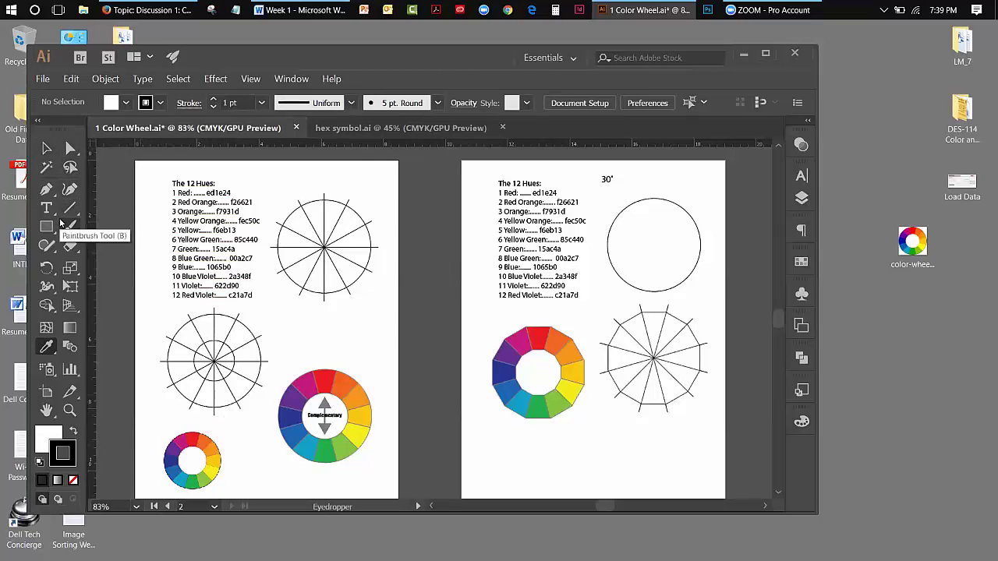
Step: Eyedrop purple from the small reference wheel onto the orange ring segment, then open its fill values
left_click(49, 150)
left_click(558, 347)
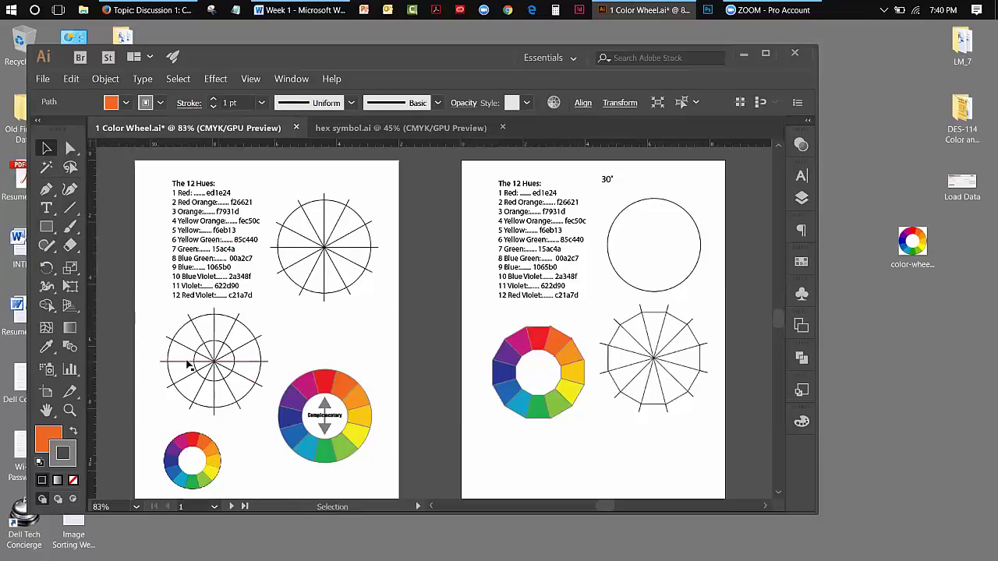
left_click(48, 347)
left_click(179, 454, "ctrl")
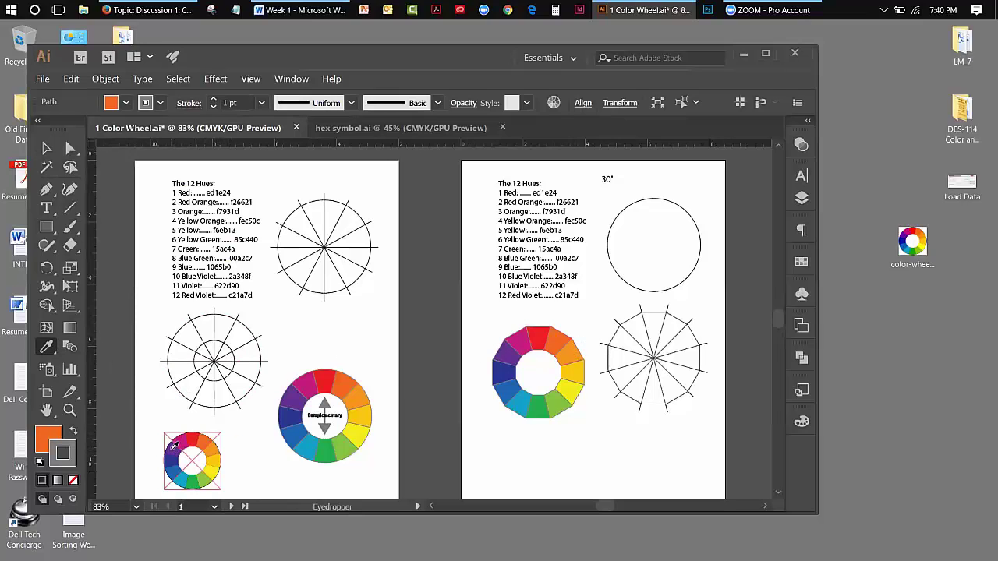
left_click(175, 444)
left_click(478, 351, "ctrl")
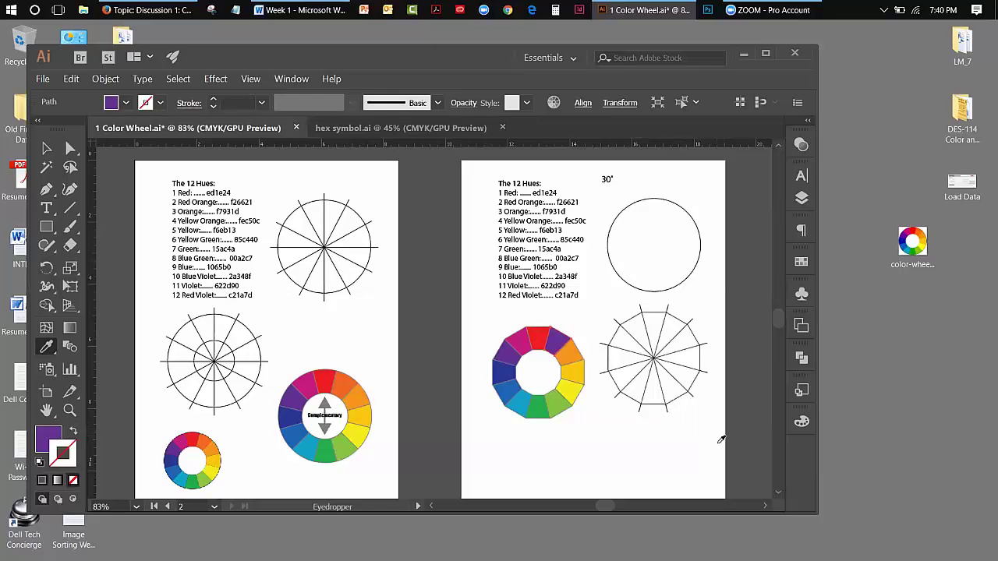
double_click(47, 434)
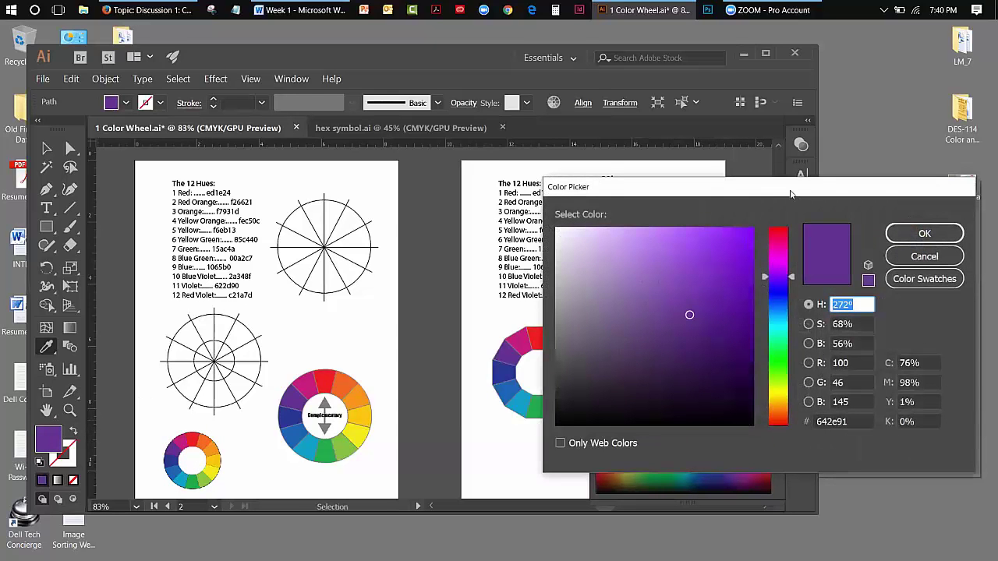
left_click_drag(789, 193, 762, 104)
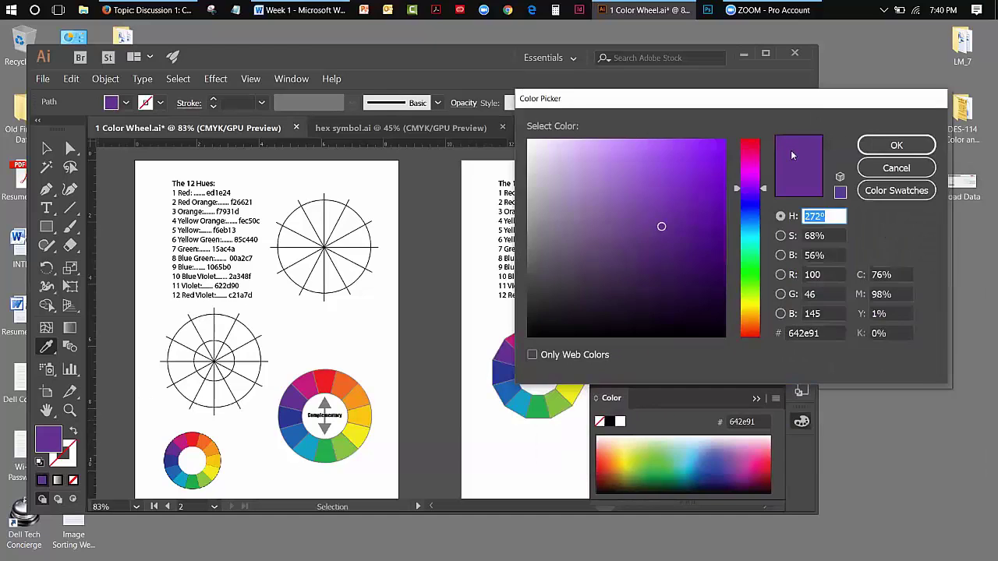
left_click(910, 168)
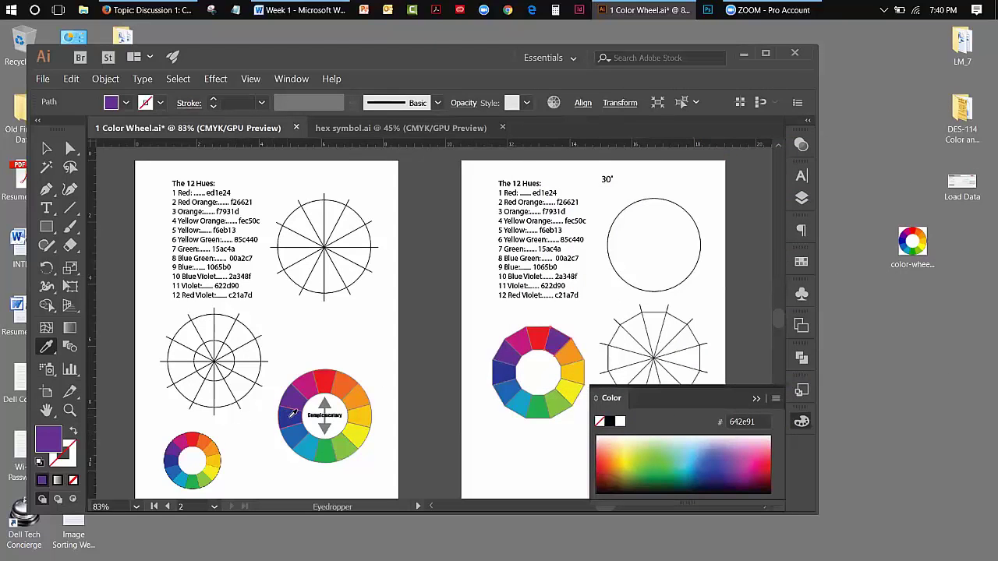
double_click(47, 442)
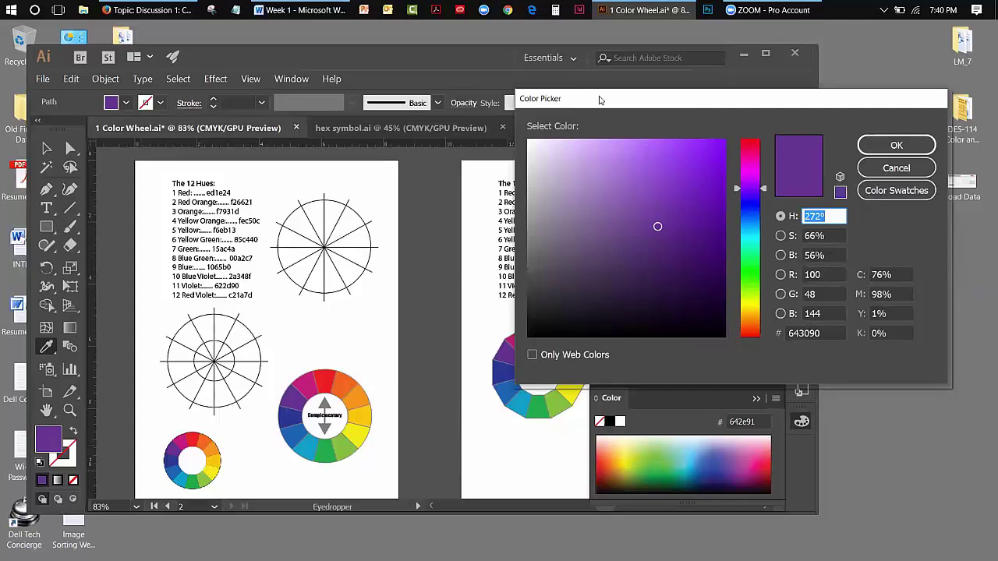
left_click_drag(600, 99, 483, 97)
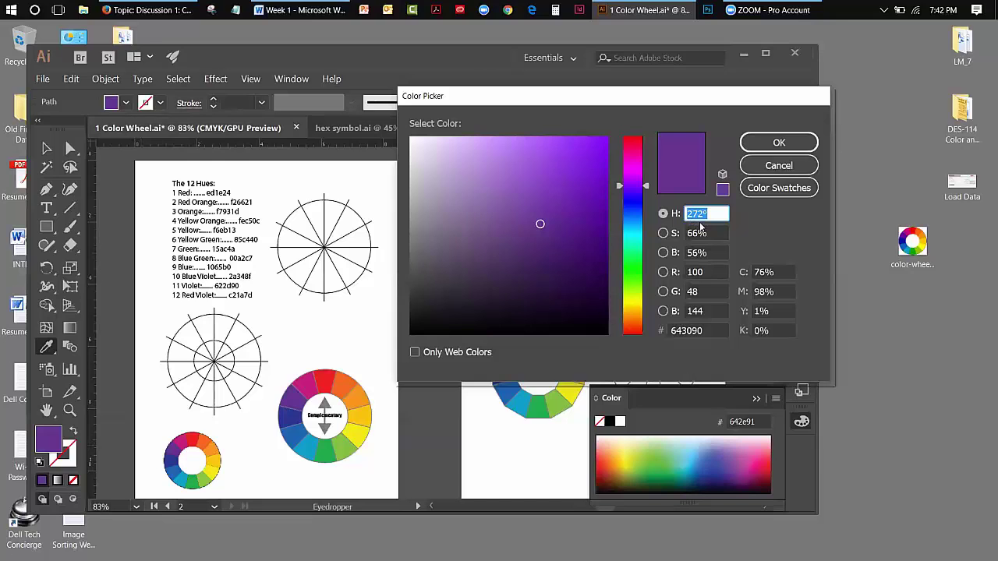
Step: Enter hue 249 in the Color Picker, then slide the hue to about 241° blue-violet
type("249")
mouse_move(646, 197)
left_mouse_down()
mouse_move(649, 243)
mouse_move(649, 166)
mouse_move(654, 233)
mouse_move(651, 203)
left_mouse_up()
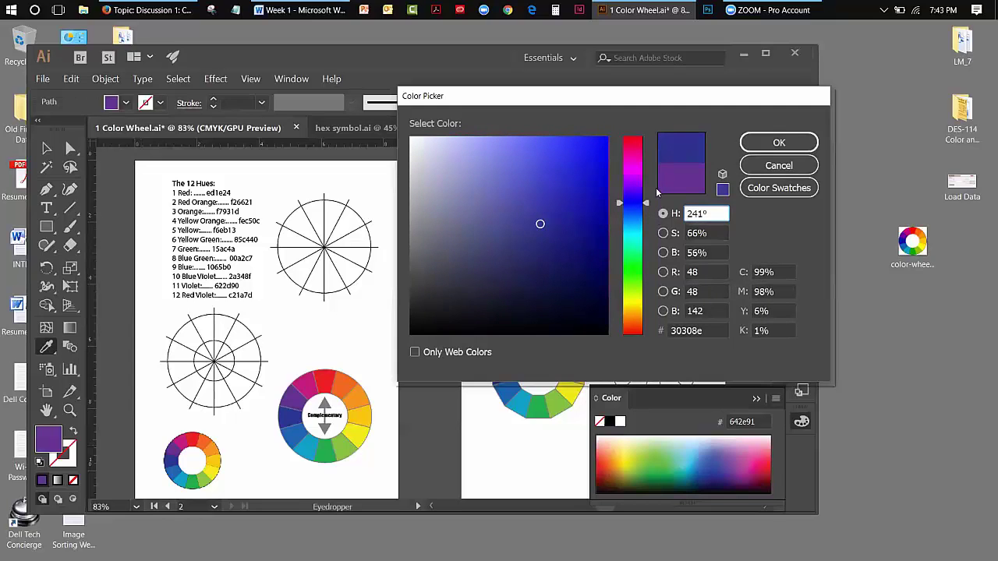
left_click_drag(646, 205, 651, 155)
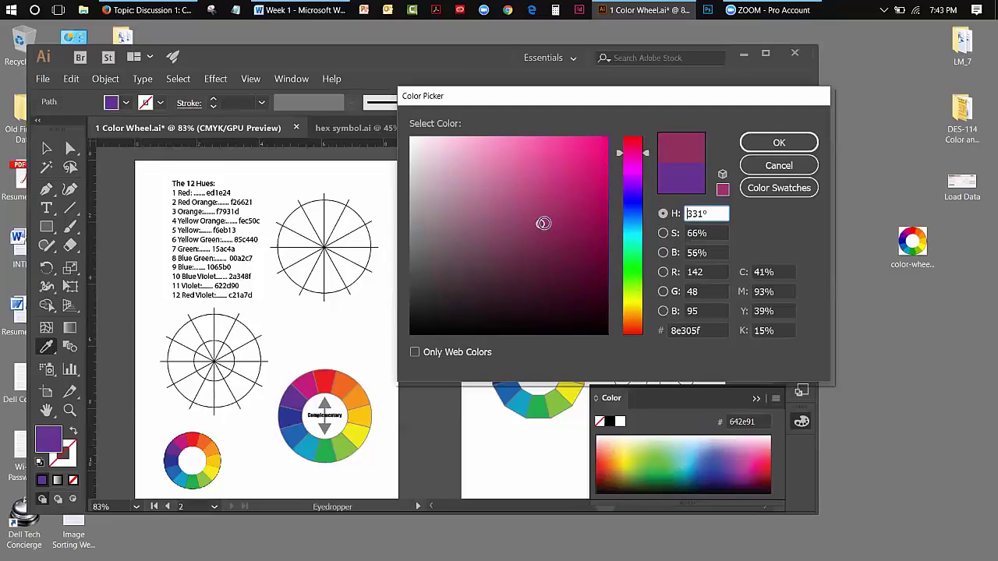
Step: Adjust the colour field to a pink candidate c6588f at saturation 56% and brightness 78%
mouse_move(537, 223)
left_mouse_down()
mouse_move(460, 219)
mouse_move(609, 213)
mouse_move(609, 176)
left_mouse_up()
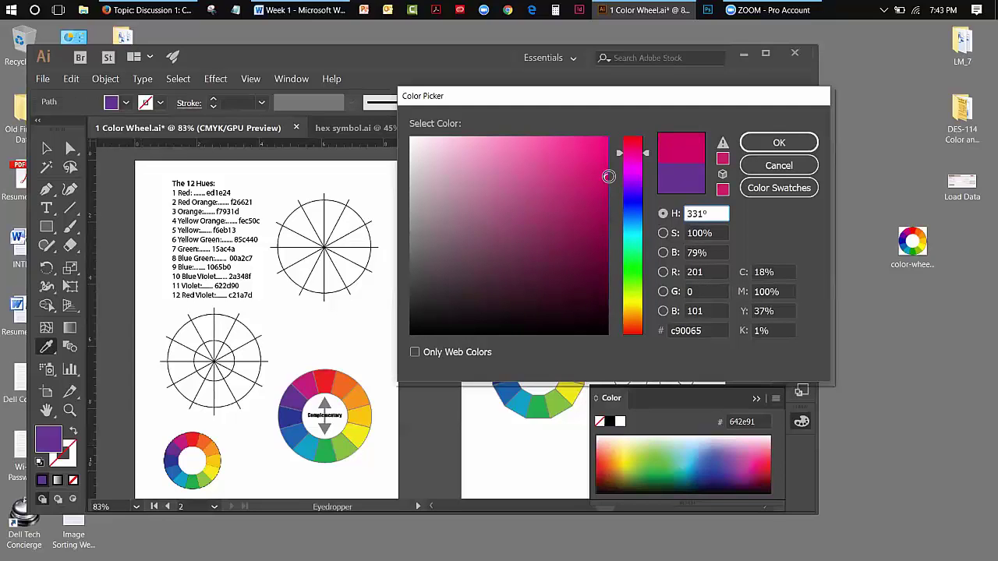
left_click_drag(610, 176, 614, 177)
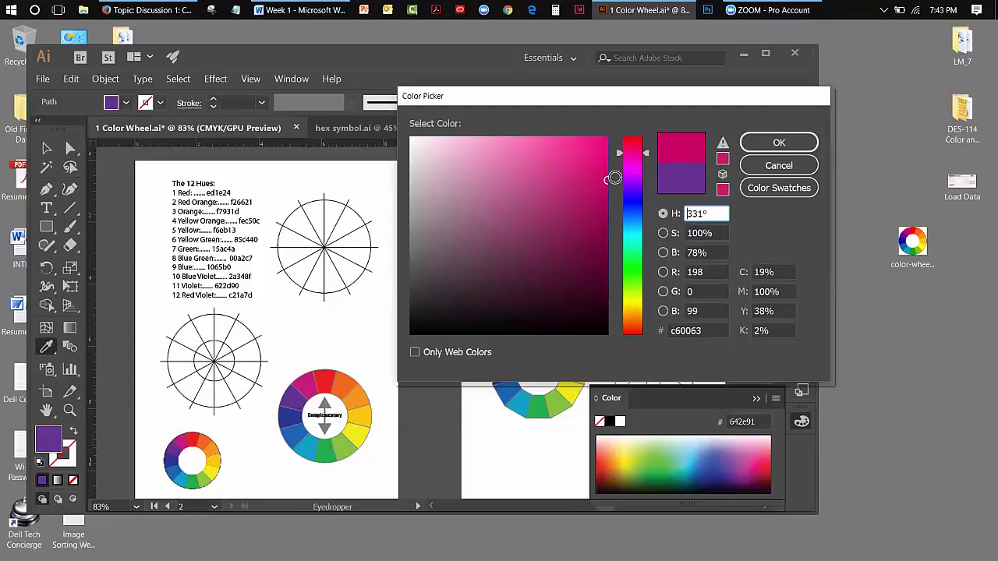
left_click_drag(604, 179, 521, 178)
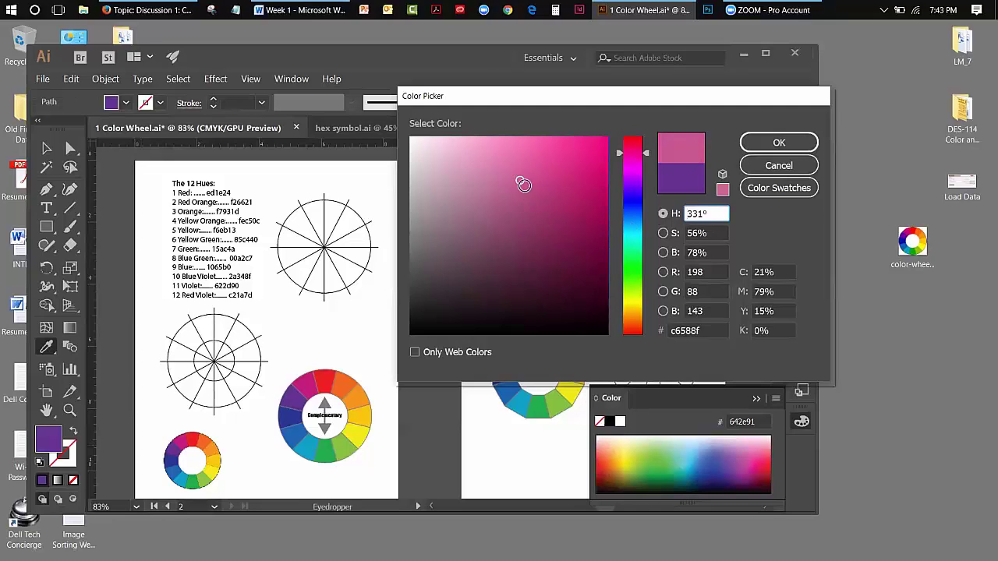
Step: Move the candidate colour through deeper magenta to near-white fcfcfc (saturation 0%, brightness 99%)
left_click_drag(516, 180, 563, 180)
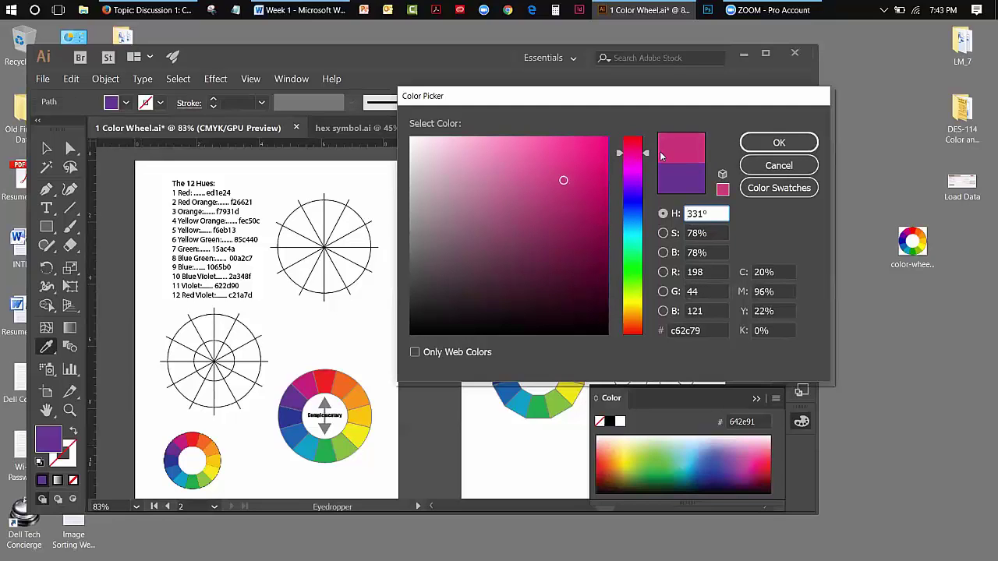
left_click(554, 181)
left_click_drag(554, 181, 390, 176)
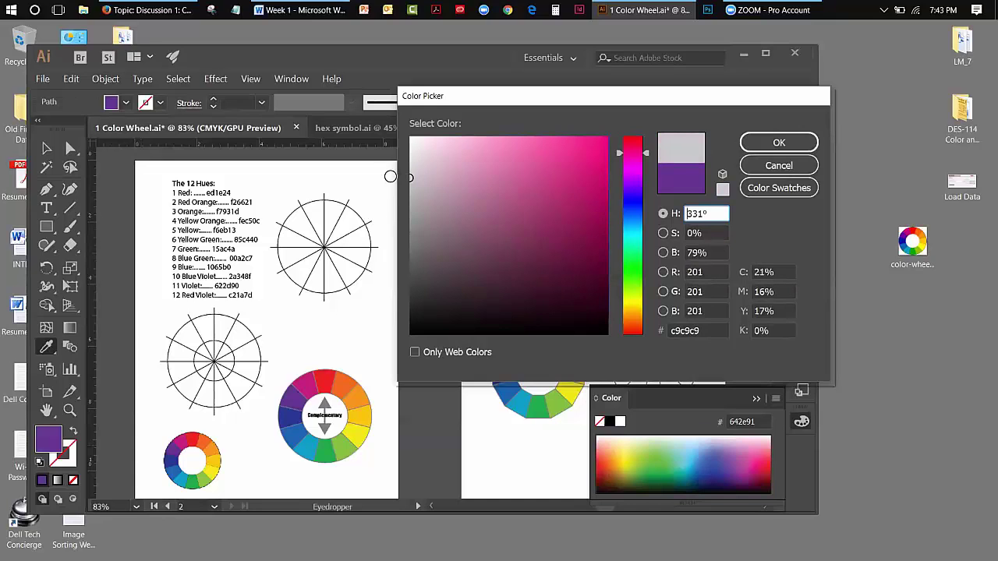
mouse_move(389, 177)
left_mouse_down()
mouse_move(398, 129)
mouse_move(398, 177)
left_mouse_up()
left_click_drag(411, 179, 407, 138)
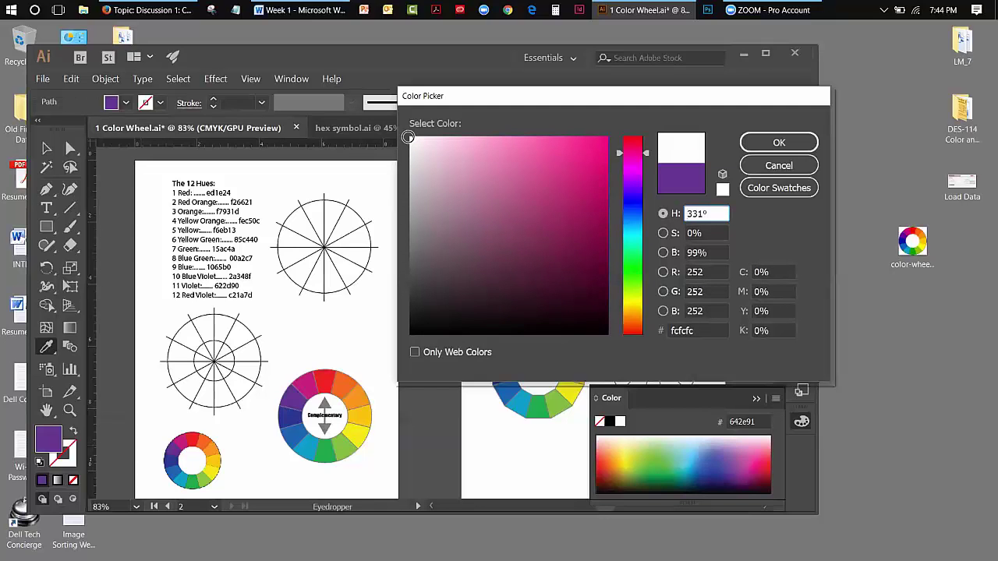
Step: Set the picker hue to 310° and bring the candidate back to pure white ffffff
left_click_drag(407, 137, 408, 135)
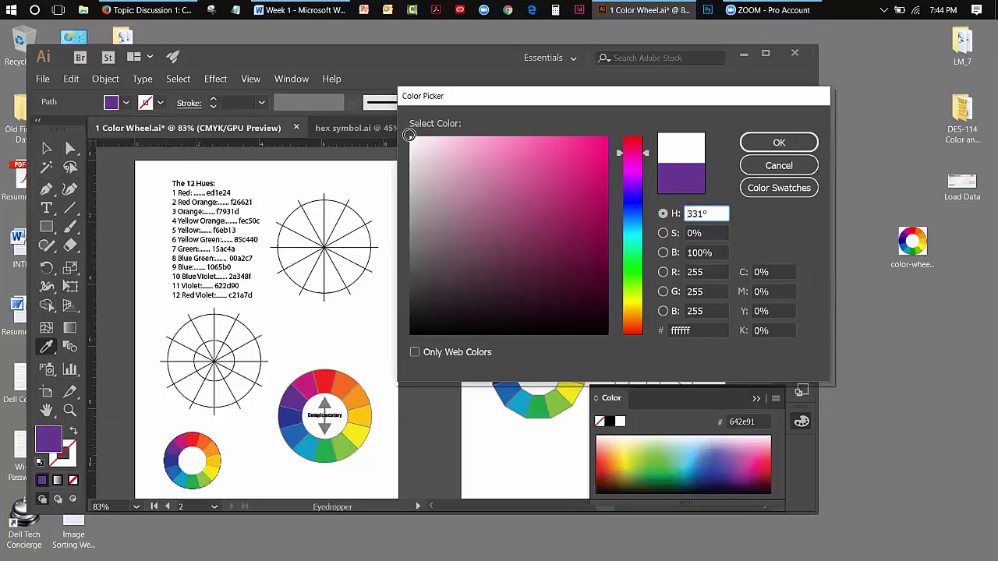
left_click_drag(407, 140, 394, 339)
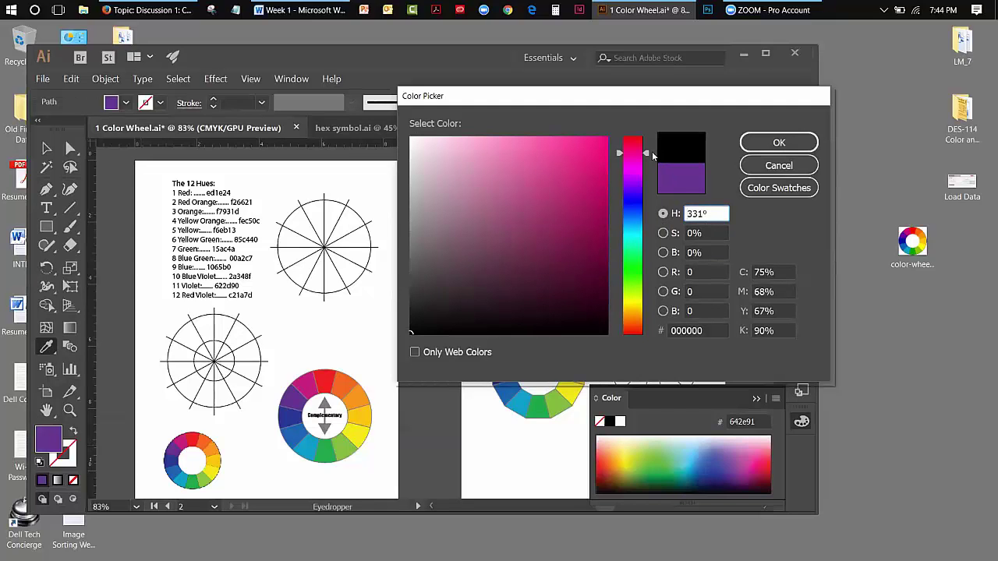
left_click_drag(647, 154, 647, 164)
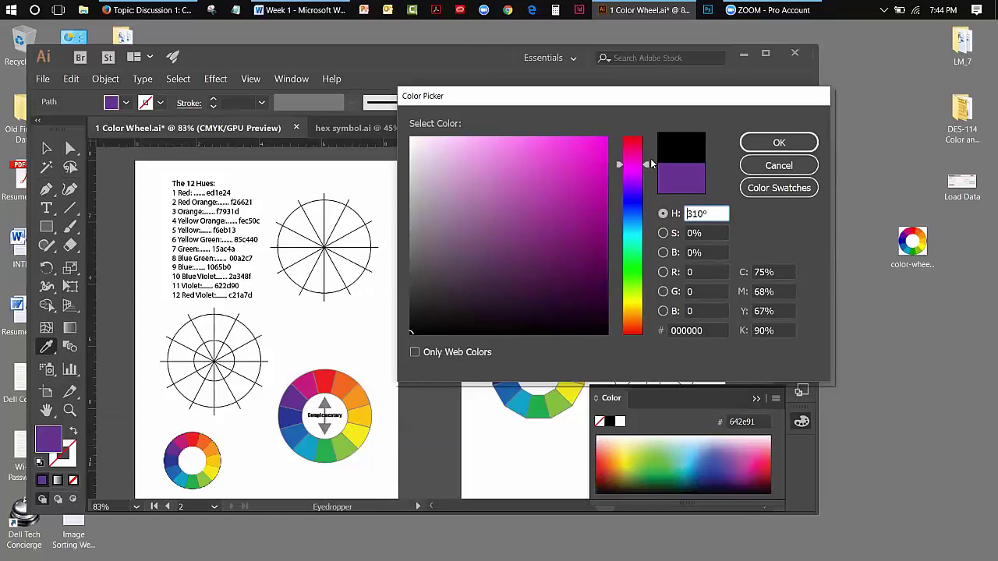
mouse_move(407, 335)
left_mouse_down()
mouse_move(411, 234)
mouse_move(592, 225)
mouse_move(416, 213)
mouse_move(600, 214)
mouse_move(408, 218)
mouse_move(413, 138)
mouse_move(415, 330)
mouse_move(409, 144)
mouse_move(403, 335)
mouse_move(409, 134)
left_mouse_up()
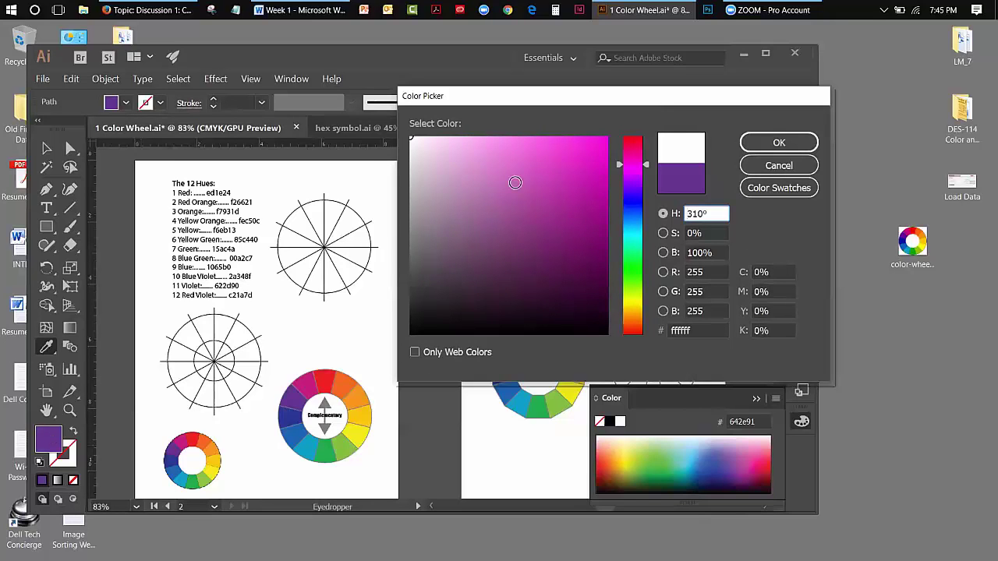
Step: Shift the Color Picker aside and select the ffffff hex value for replacement
left_click_drag(613, 95, 597, 111)
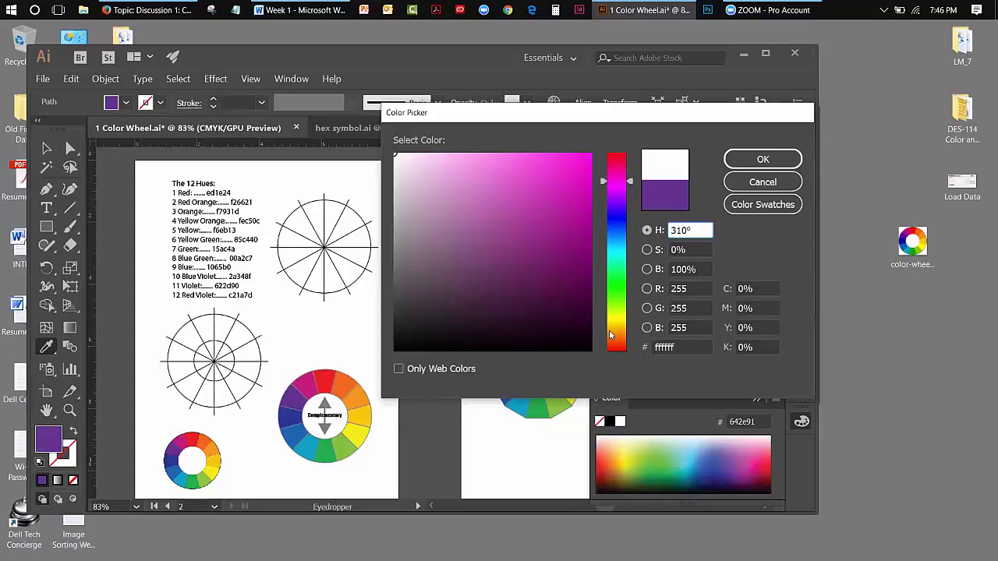
left_click(673, 347)
left_click_drag(674, 347, 650, 346)
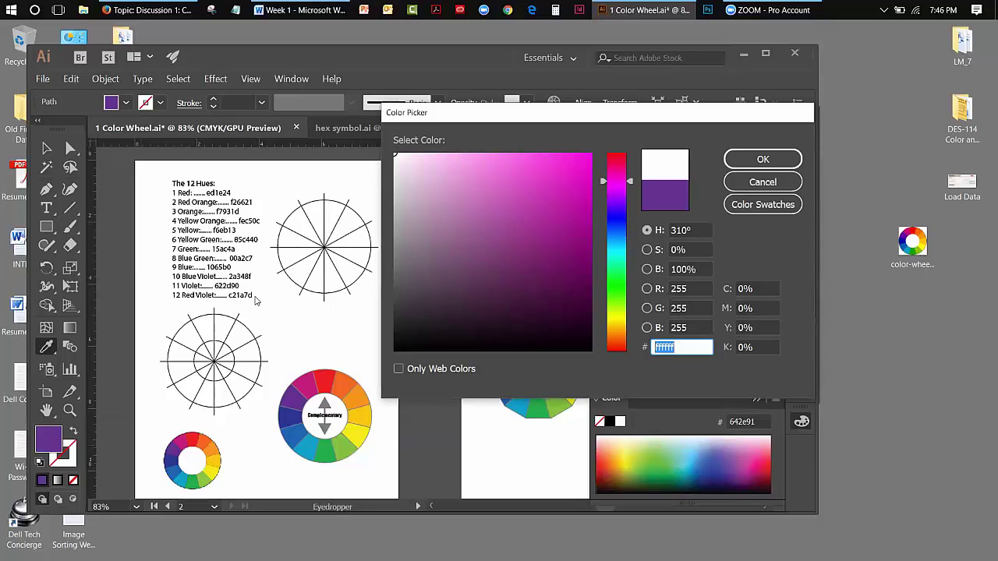
Step: Cancel the Color Picker and copy the Red Violet hex code c21a7d from the hue list
left_click(746, 184)
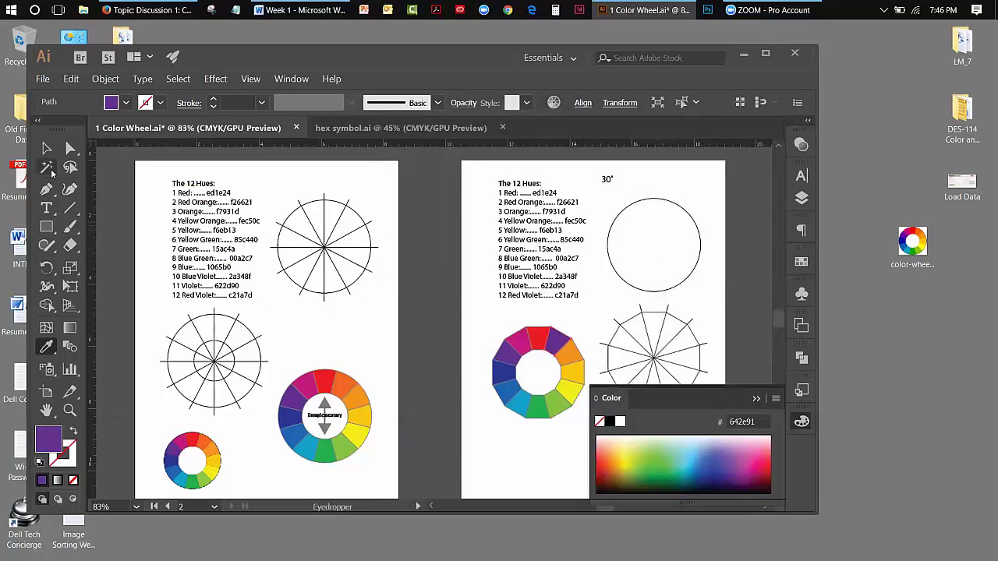
left_click(46, 207)
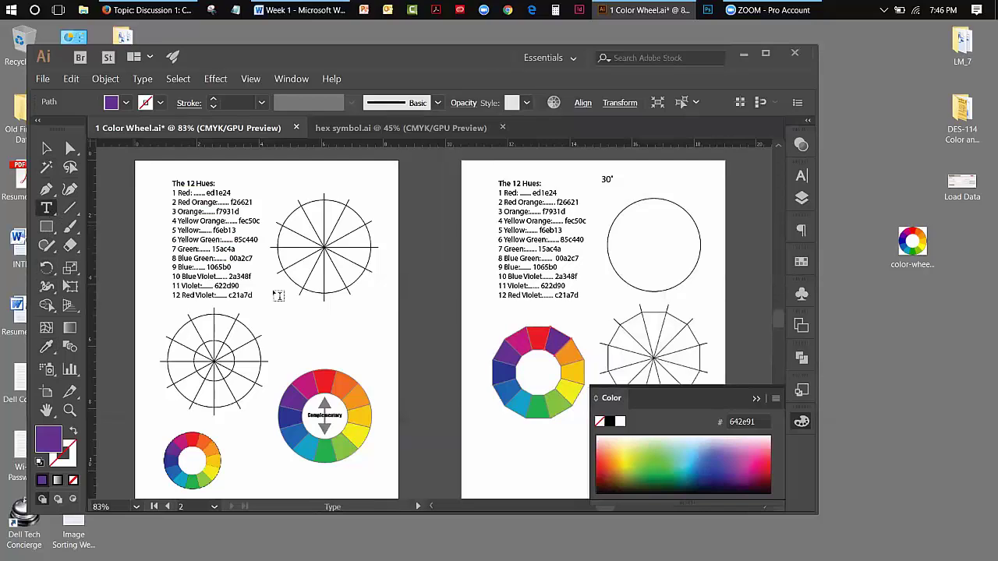
left_click(251, 295)
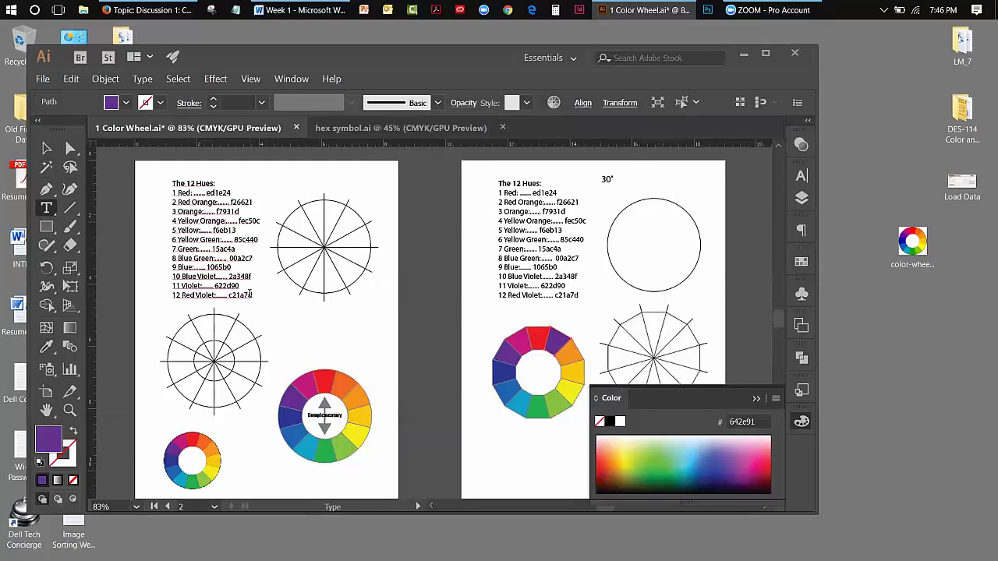
left_click_drag(252, 296, 229, 295)
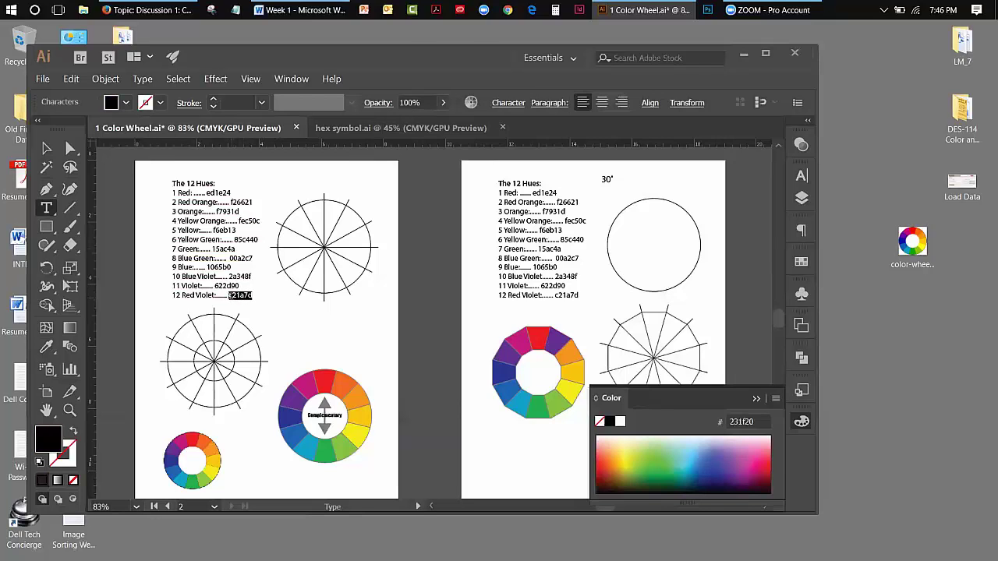
right_click(230, 296)
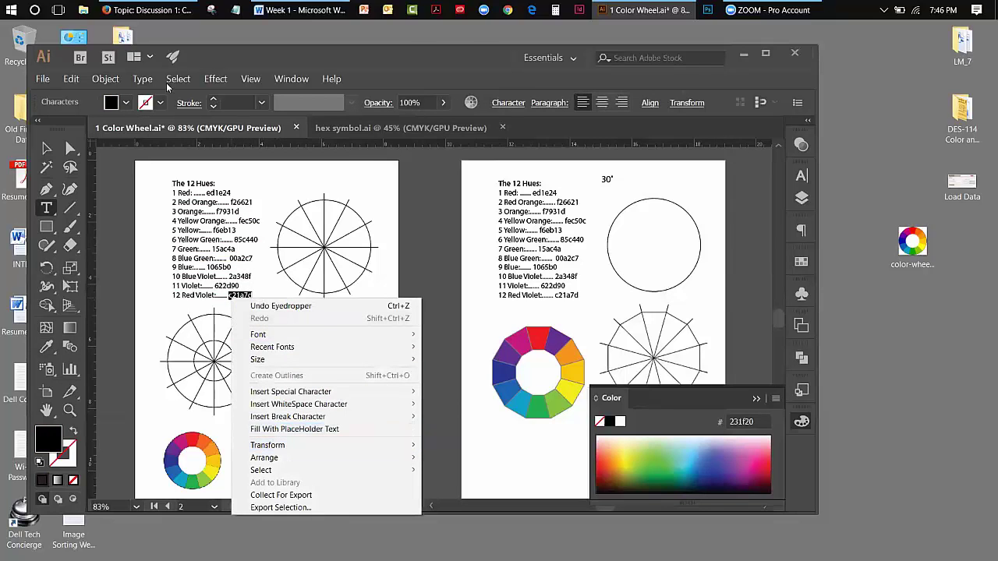
left_click(68, 81)
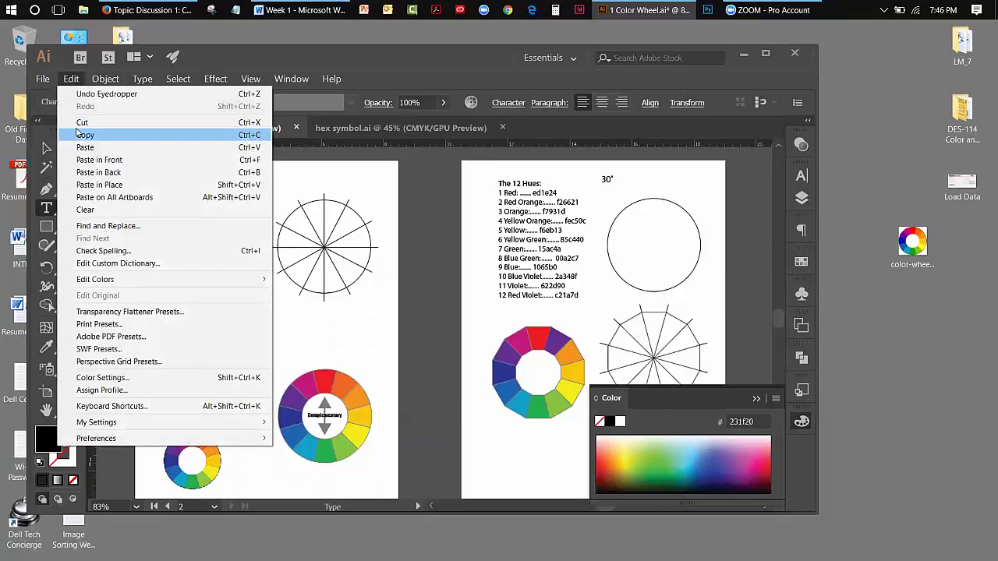
left_click(80, 134)
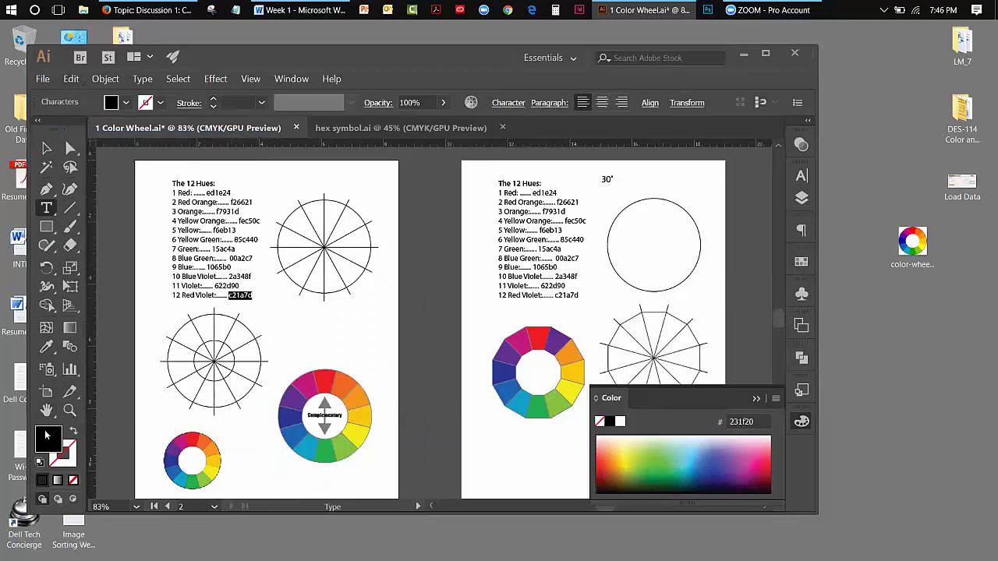
Step: Paste c21a7d into the fill Color Picker's hex field, then cancel without applying
double_click(44, 430)
left_click_drag(686, 346, 653, 347)
key("ctrl+v")
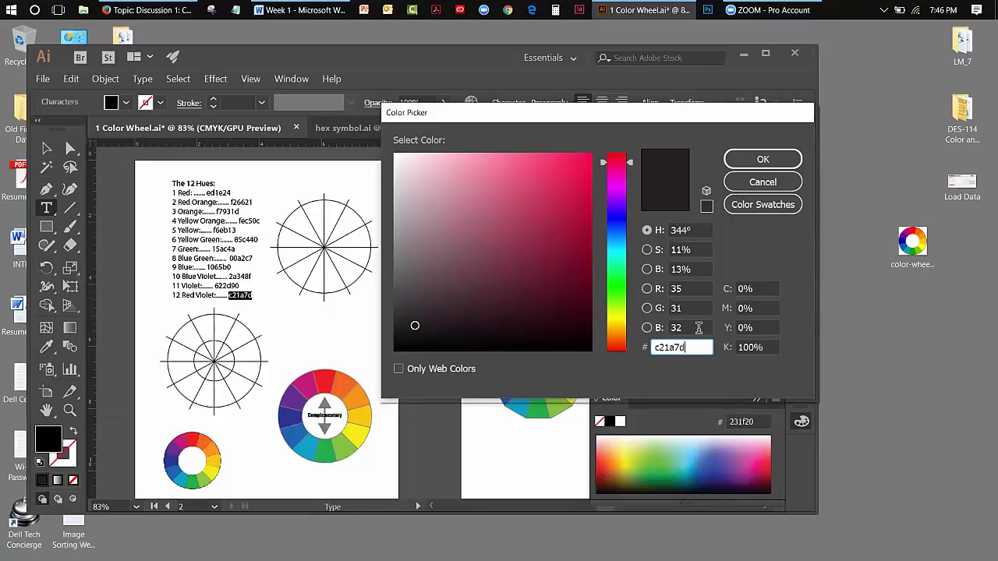
left_click_drag(699, 327, 681, 327)
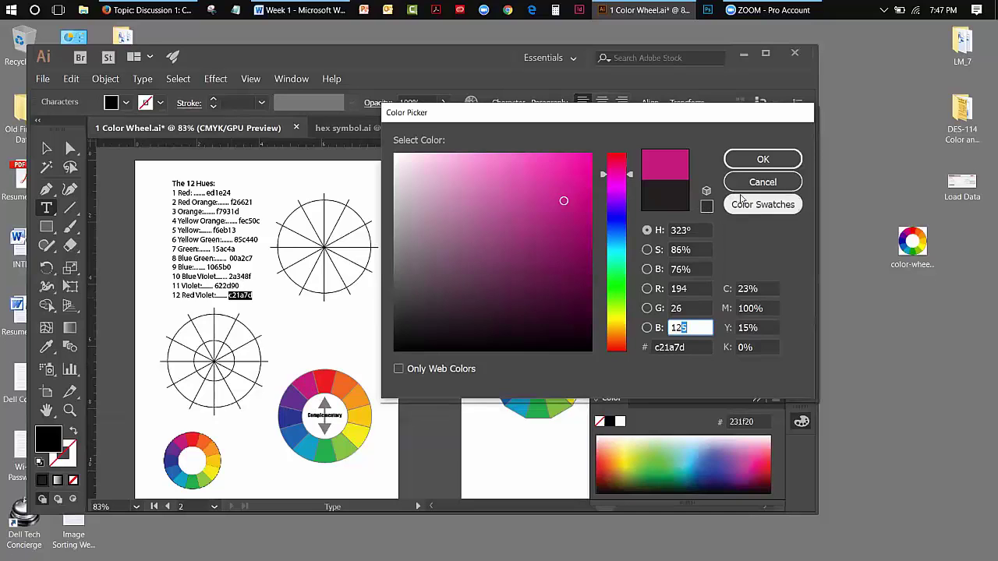
left_click(762, 182)
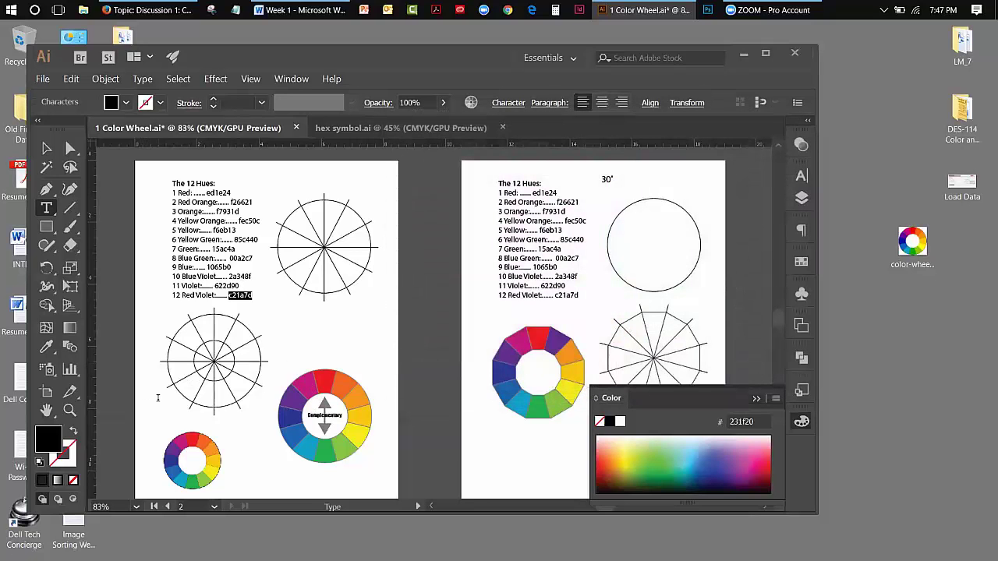
Step: Sample magenta c31a7d from the colour wheel with the Eyedropper and verify it in the Color Picker
left_click(46, 346)
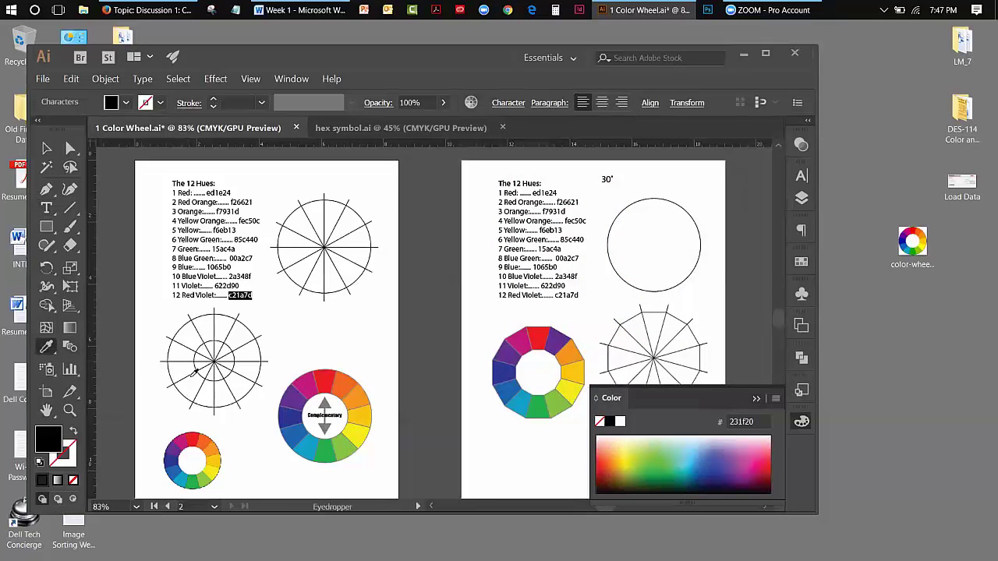
left_click(309, 382)
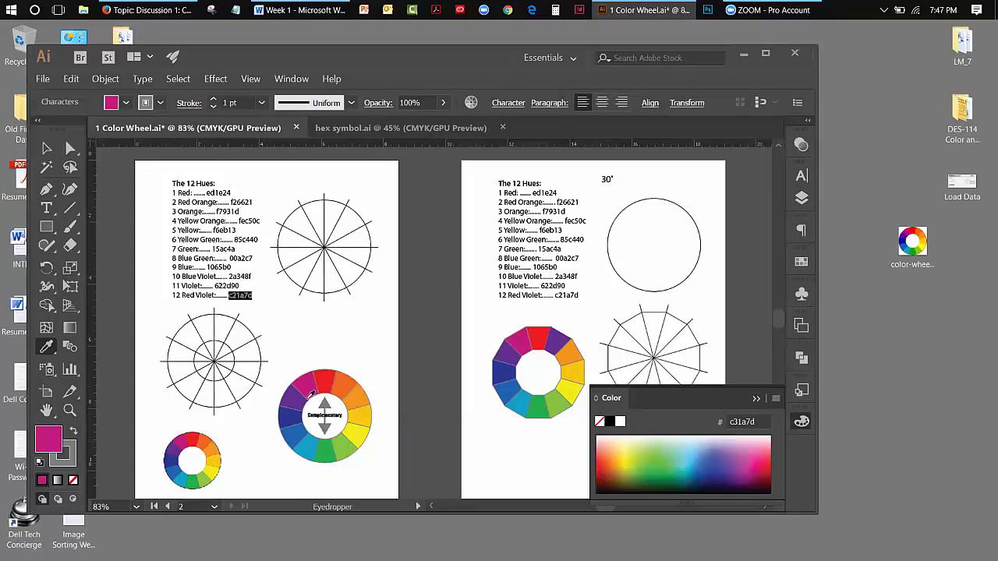
double_click(48, 440)
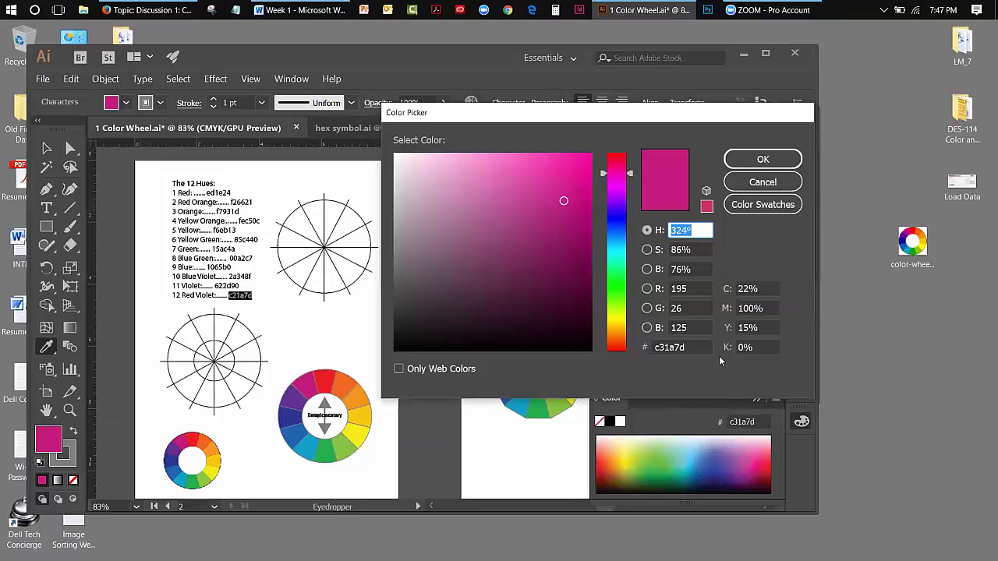
left_click(754, 182)
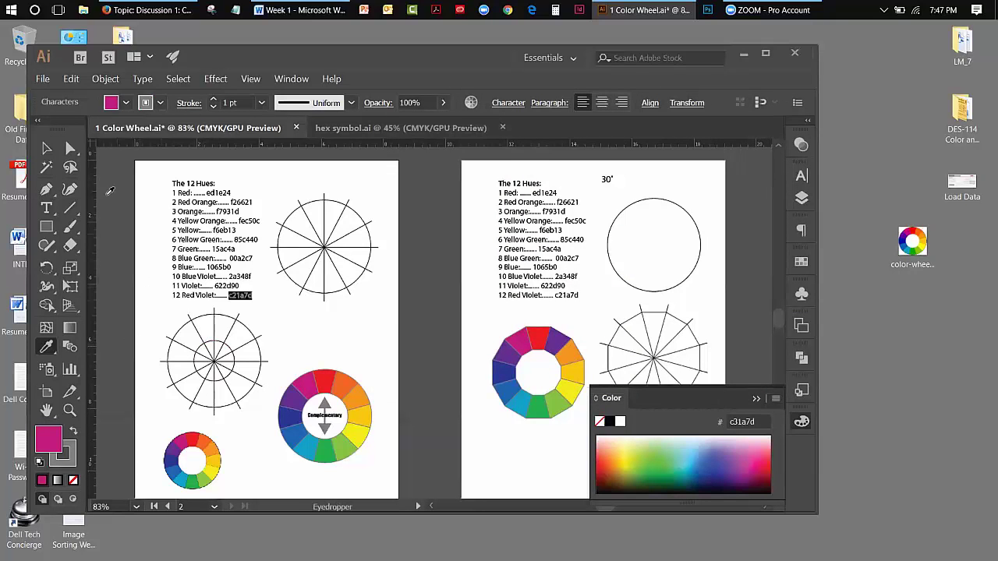
left_click(47, 150)
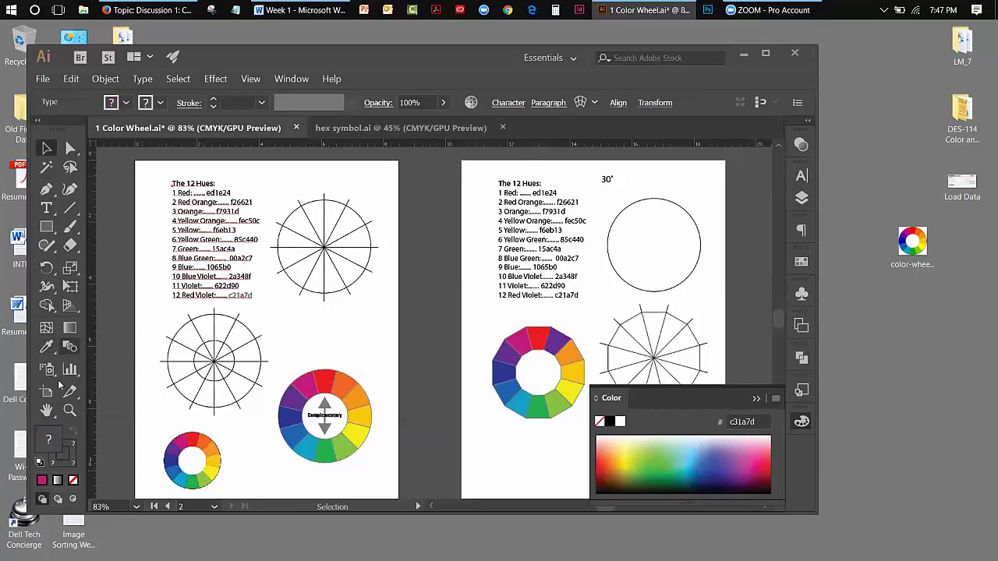
double_click(53, 438)
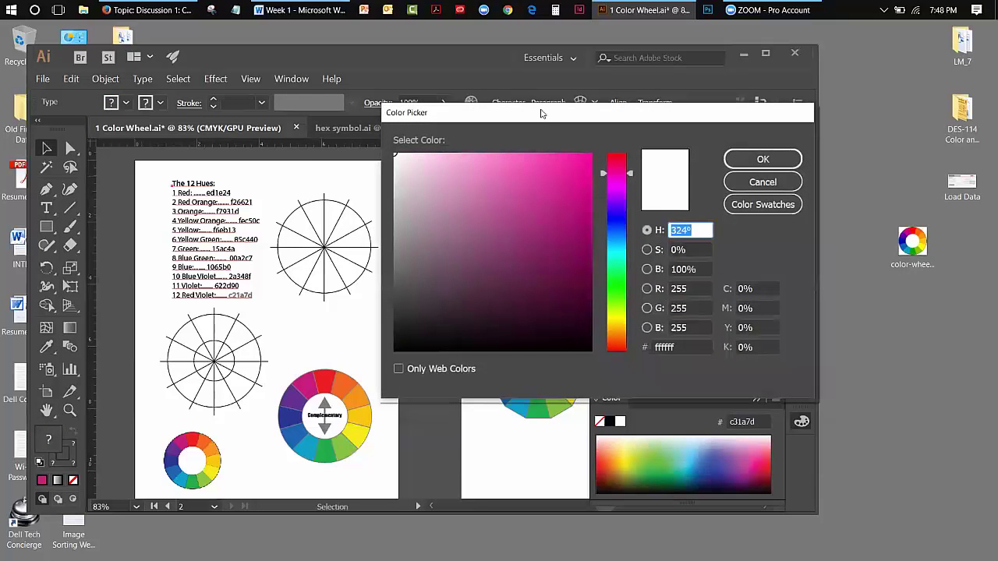
left_click_drag(541, 114, 567, 145)
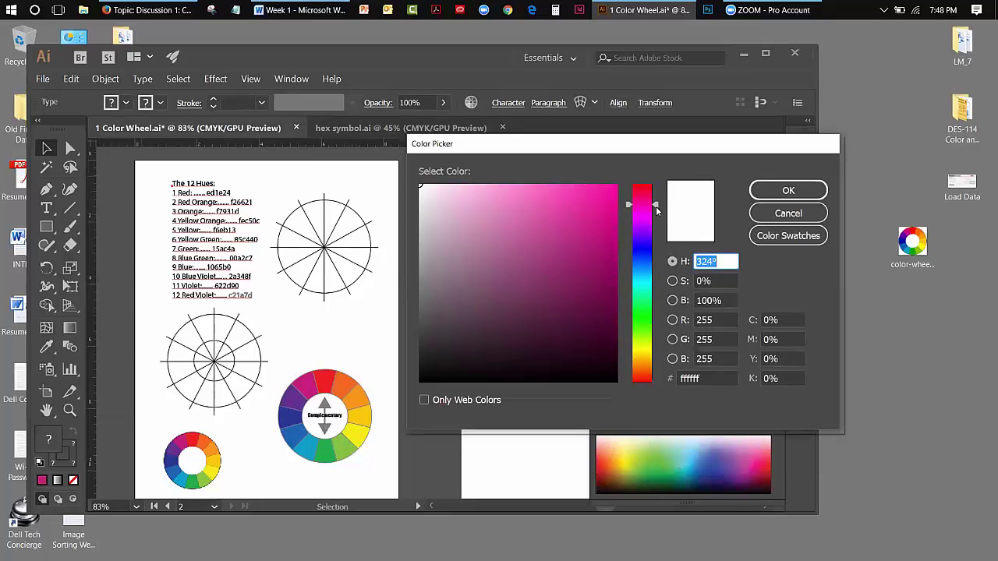
left_click_drag(656, 206, 657, 181)
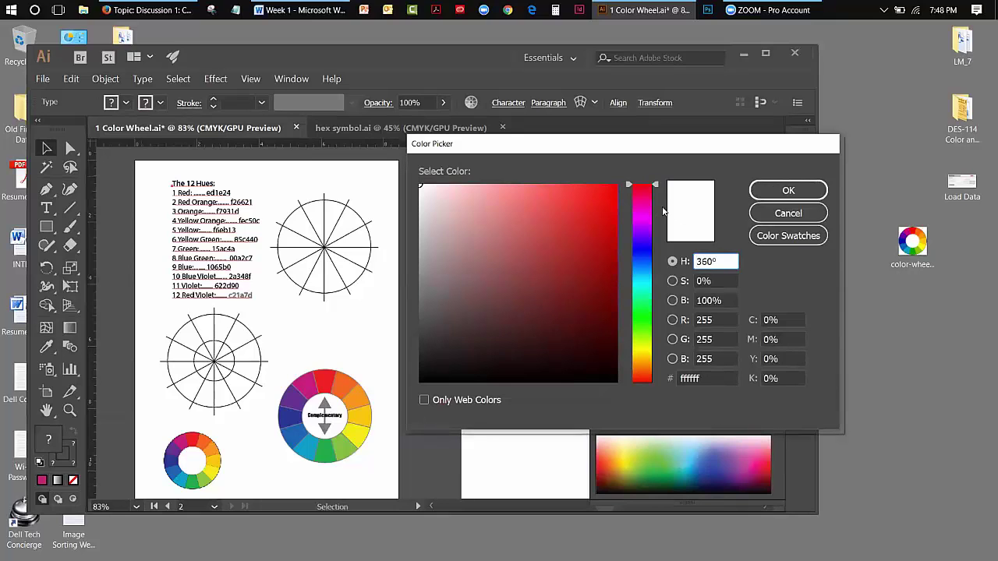
left_click(764, 193)
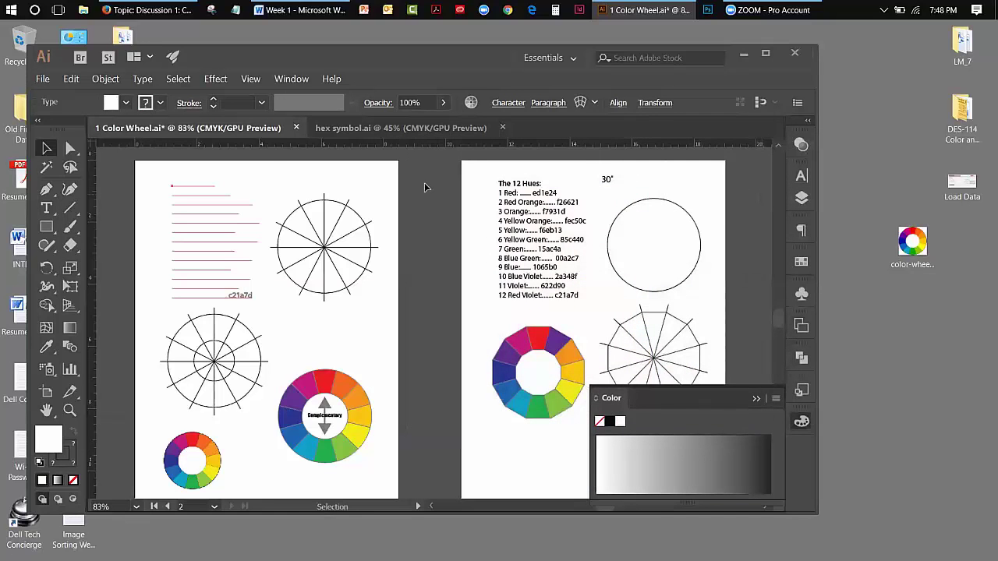
left_click(70, 81)
left_click(78, 93)
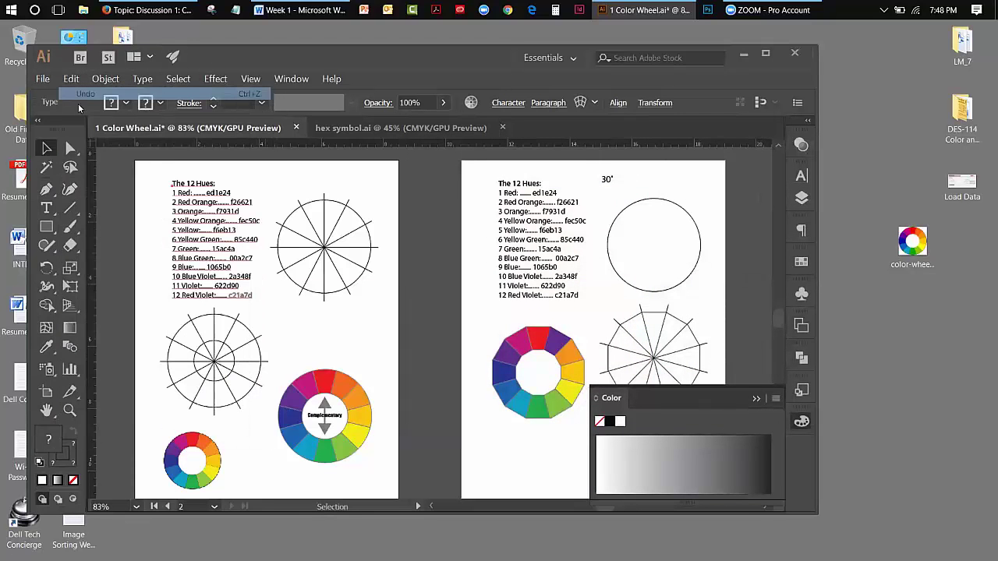
left_click(153, 179)
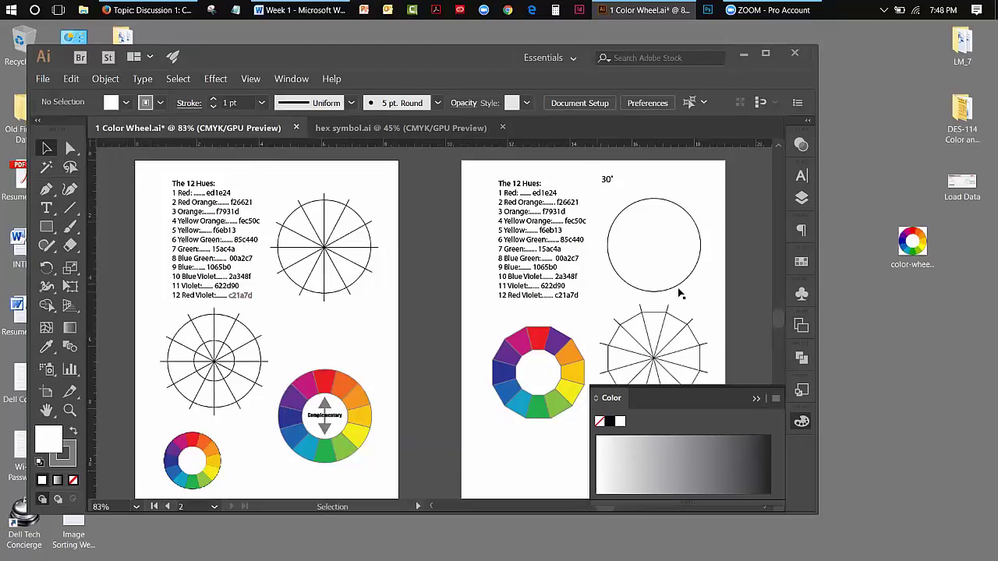
left_click(755, 399)
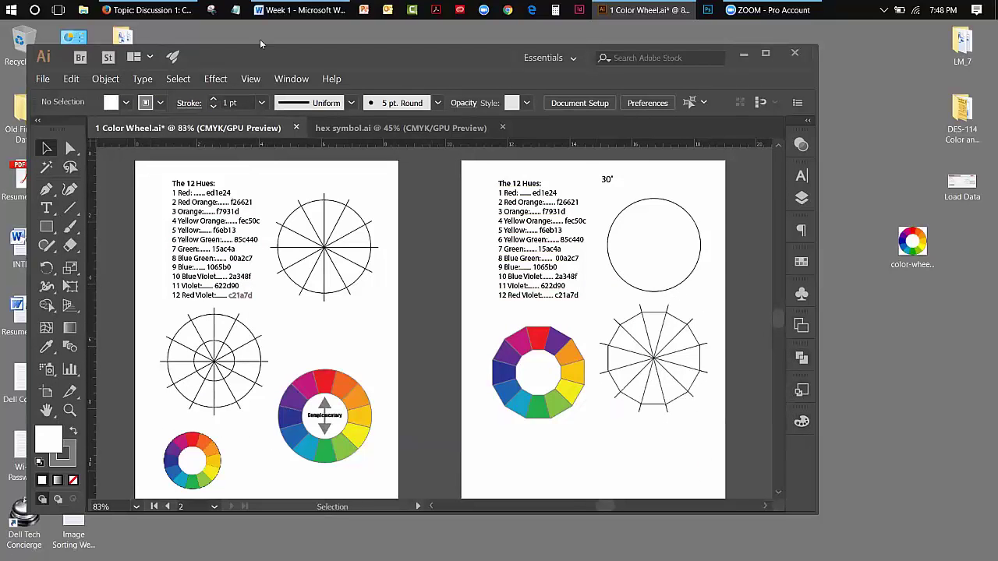
Step: Switch to Firefox and open the course's Assignments page in Canvas
left_click(148, 11)
left_click(127, 229)
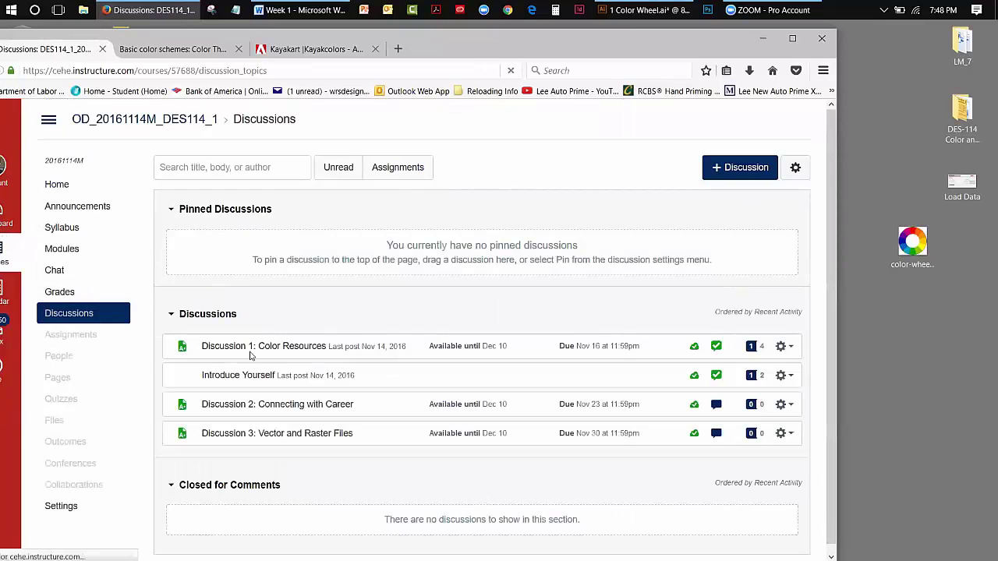
left_click(78, 334)
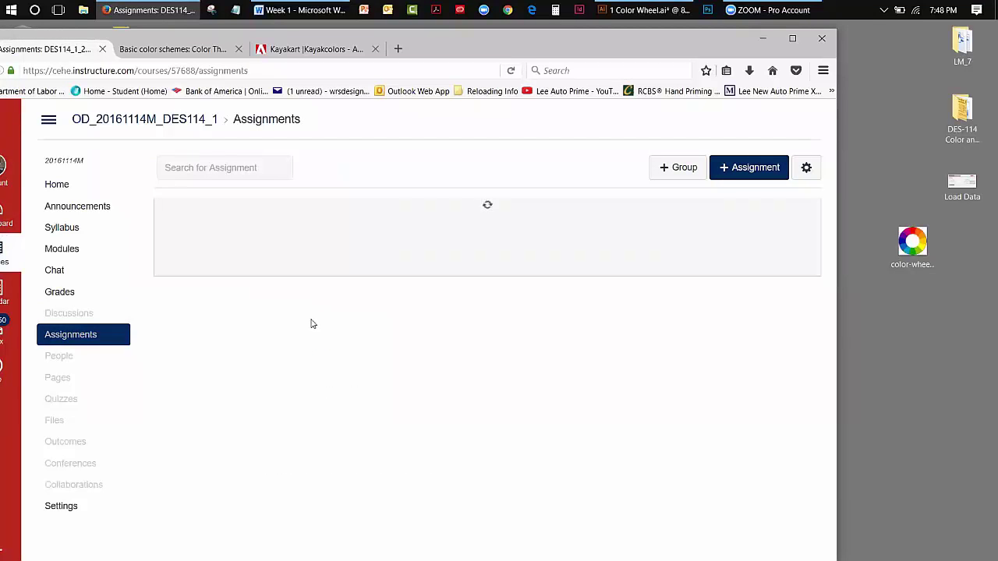
Step: Scroll the Week 1 Word document up to the Assignment 1 instructions, then close it
left_click(300, 11)
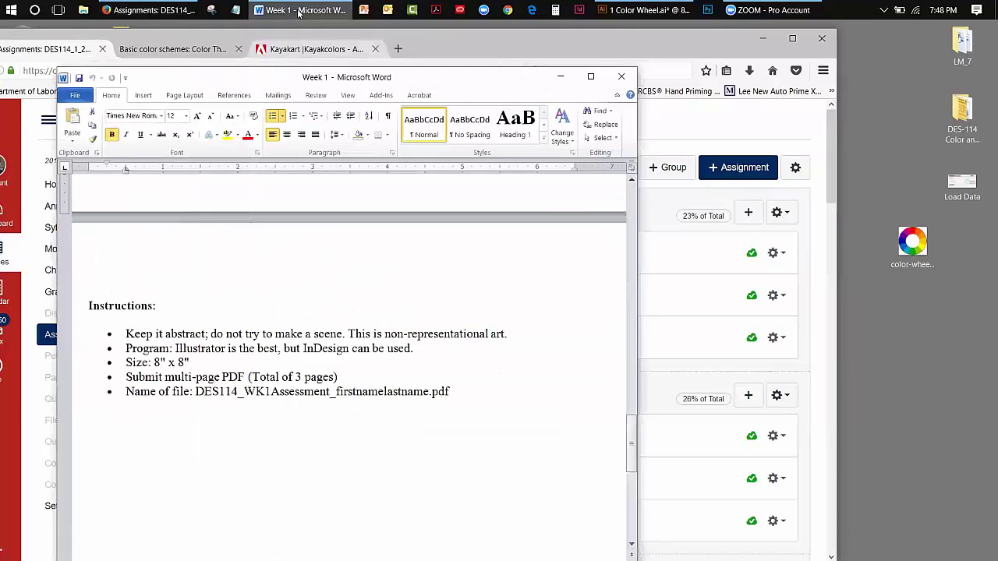
left_click_drag(632, 436, 616, 349)
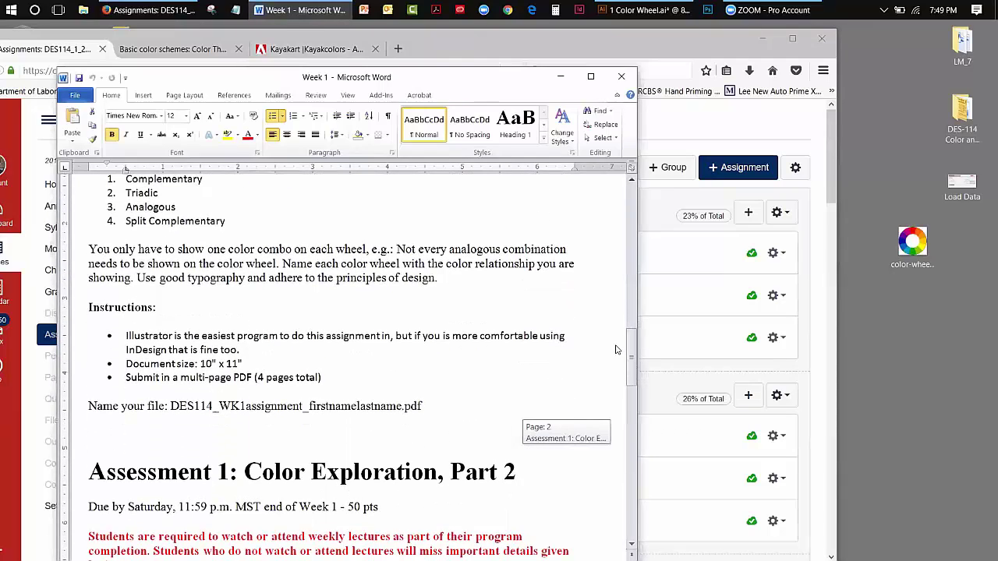
left_click(621, 76)
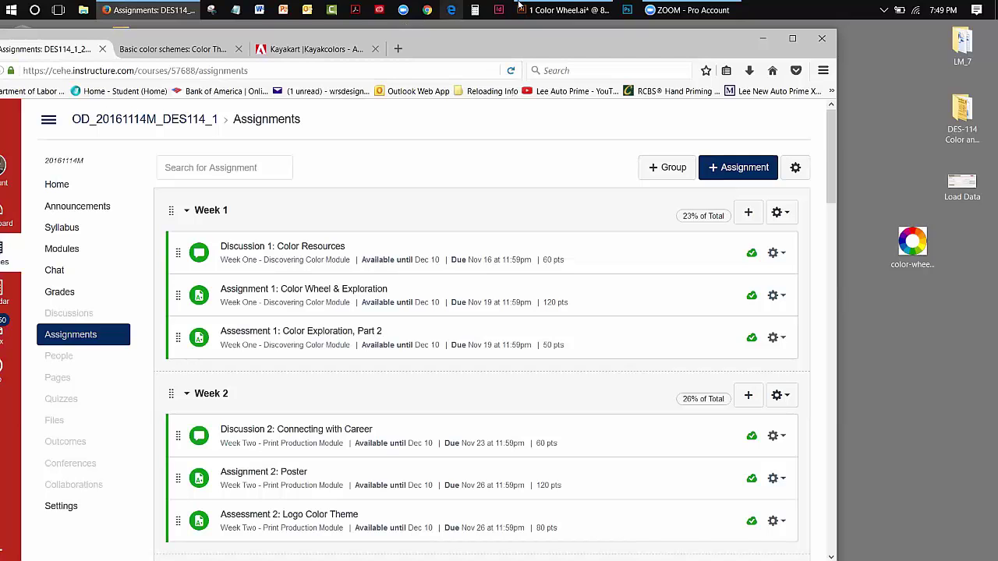
Step: Open 2 Color Wheel.ai from the Week 1 folder, then return to the 1 Color Wheel.ai tab
left_click(571, 12)
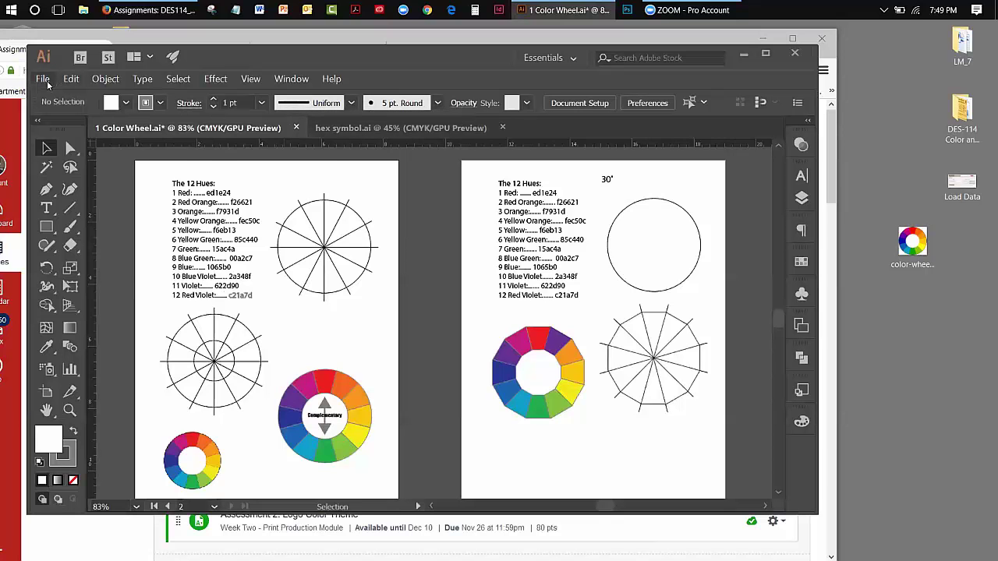
left_click(43, 79)
left_click(56, 118)
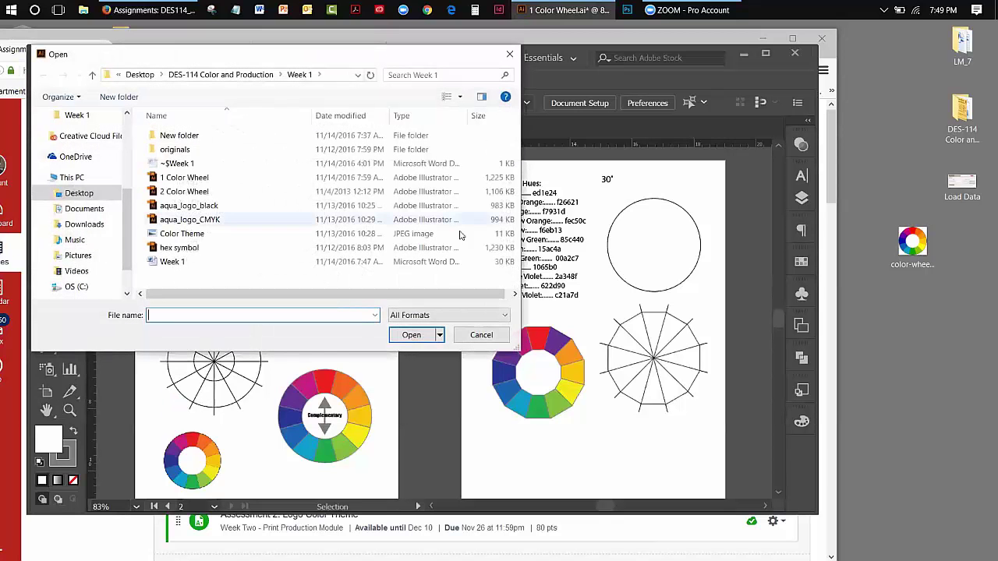
left_click(186, 192)
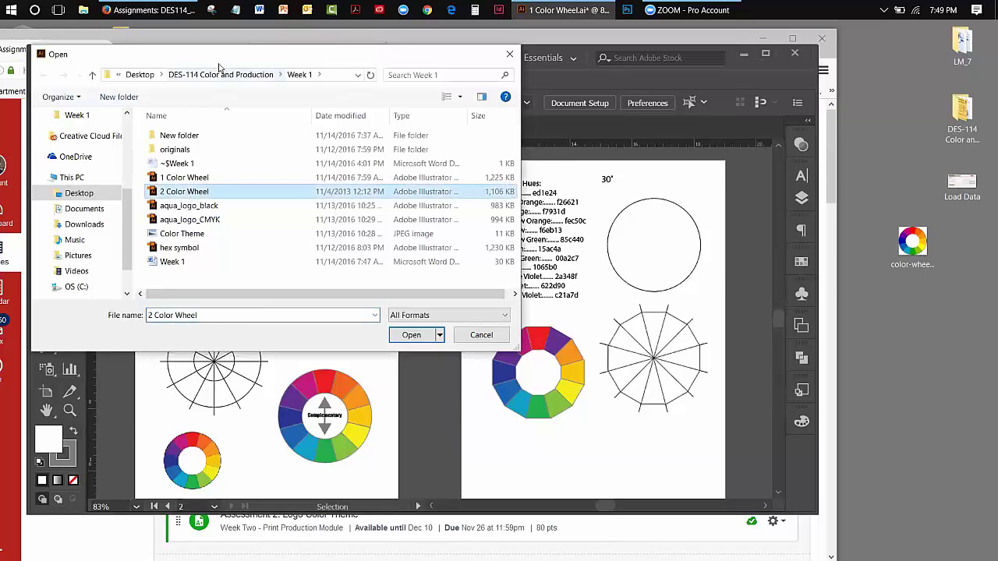
left_click_drag(218, 67, 330, 120)
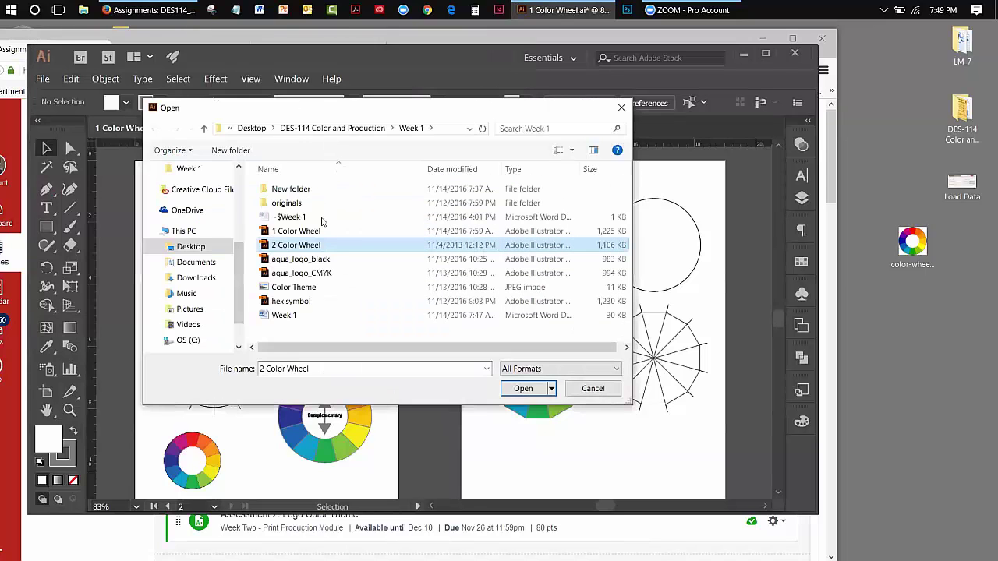
double_click(306, 248)
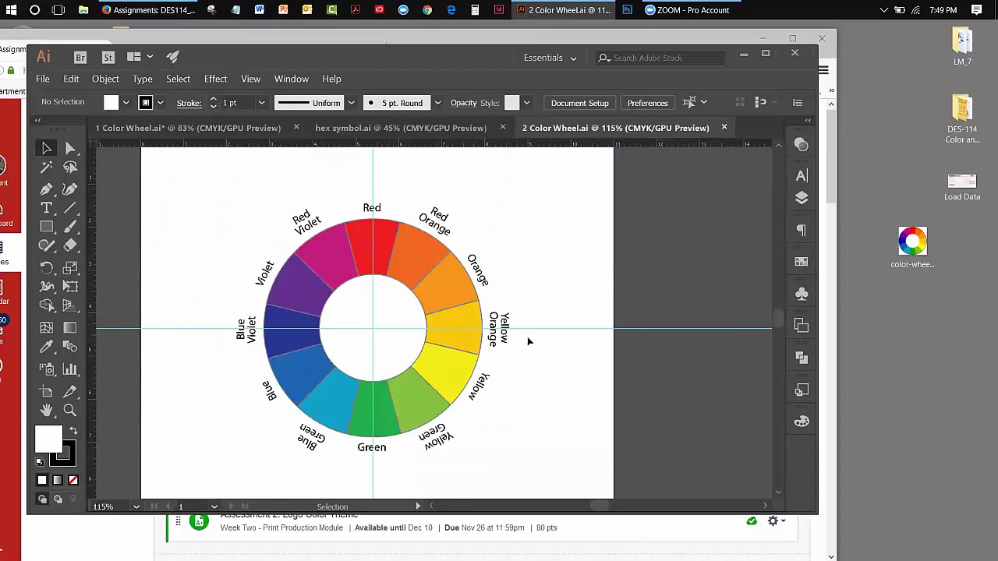
left_click(160, 127)
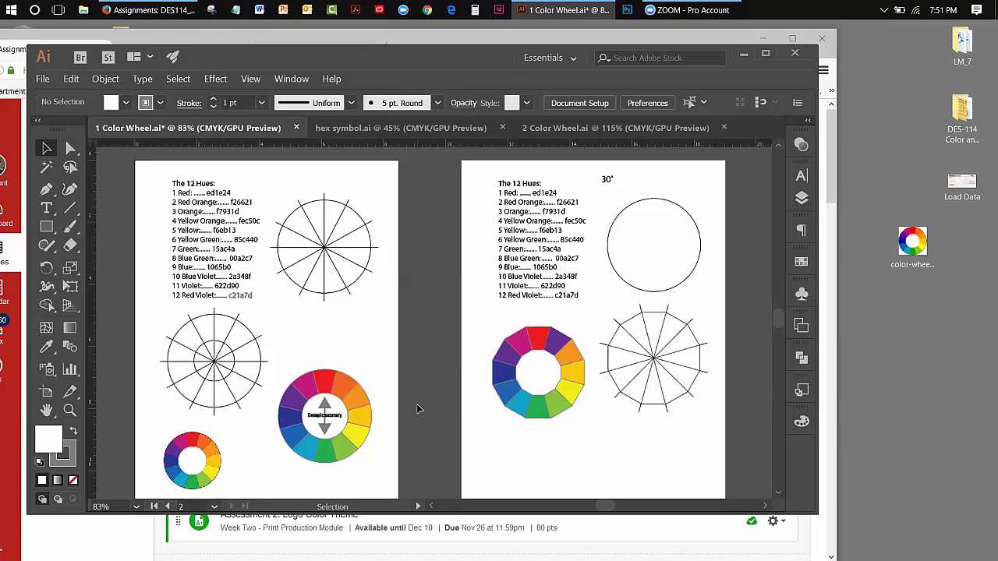
Step: Undo the Eyedropper change on the hue list and deselect the text
left_click(71, 79)
left_click(106, 93)
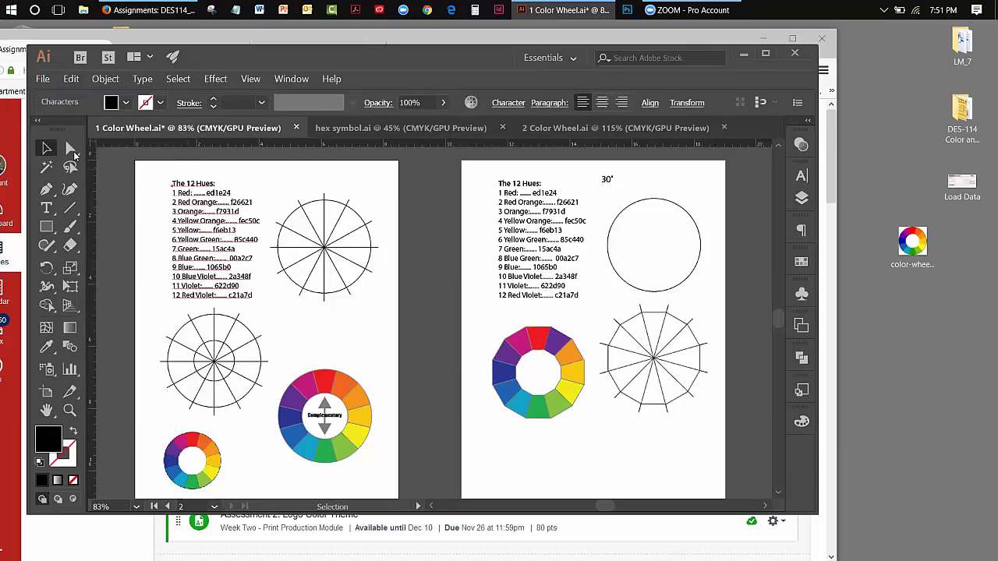
left_click(400, 299)
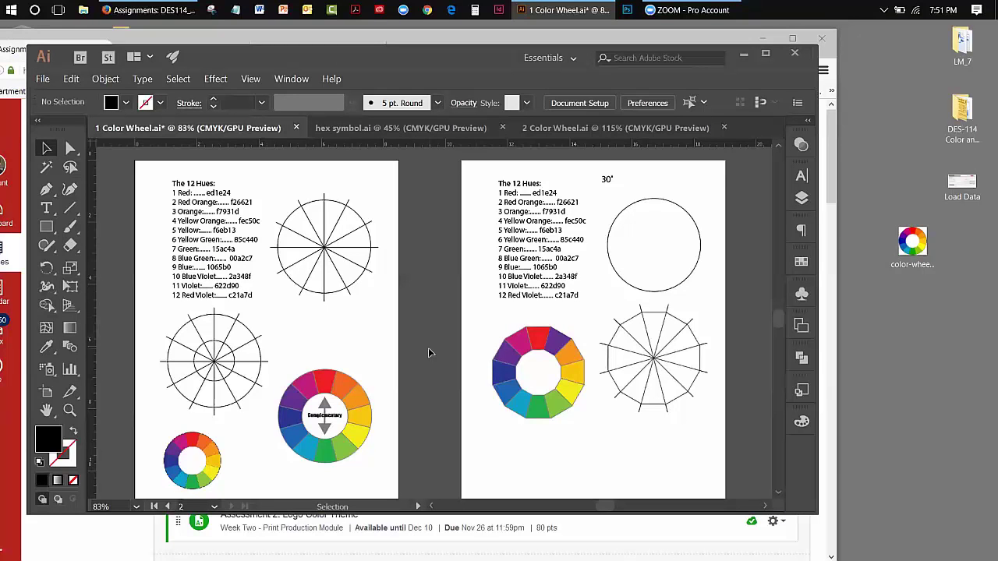
Step: Turn on View > Guides > Show Guides
left_click(245, 83)
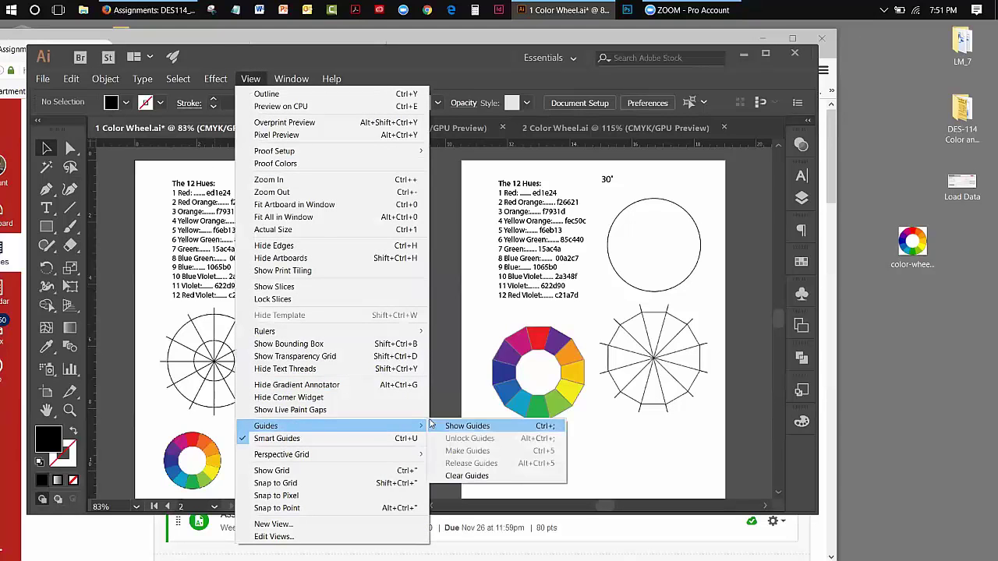
left_click(443, 426)
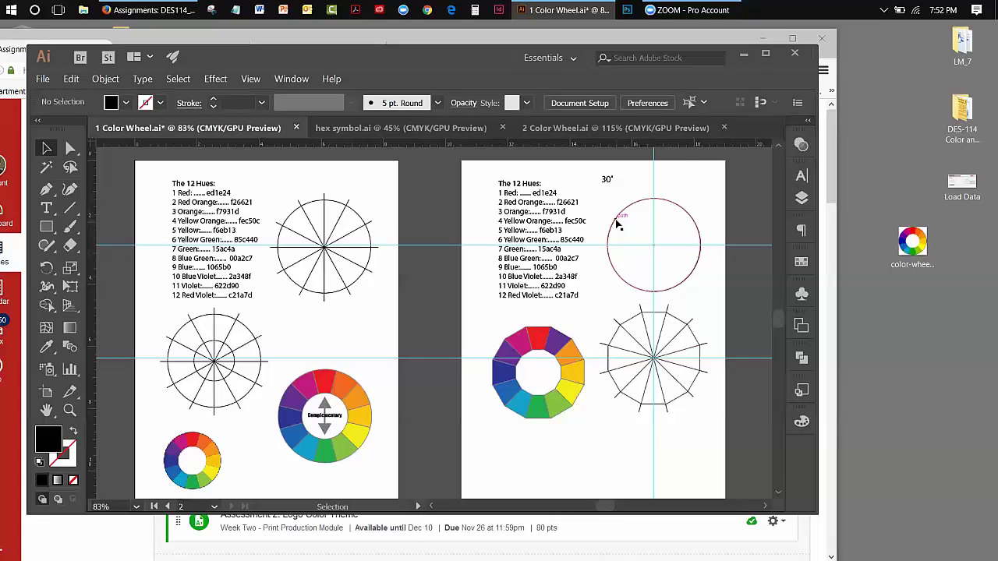
Step: Make artboard 1 active and check the circle and 12-sided polygon by selecting each
key("shift+Page_Up")
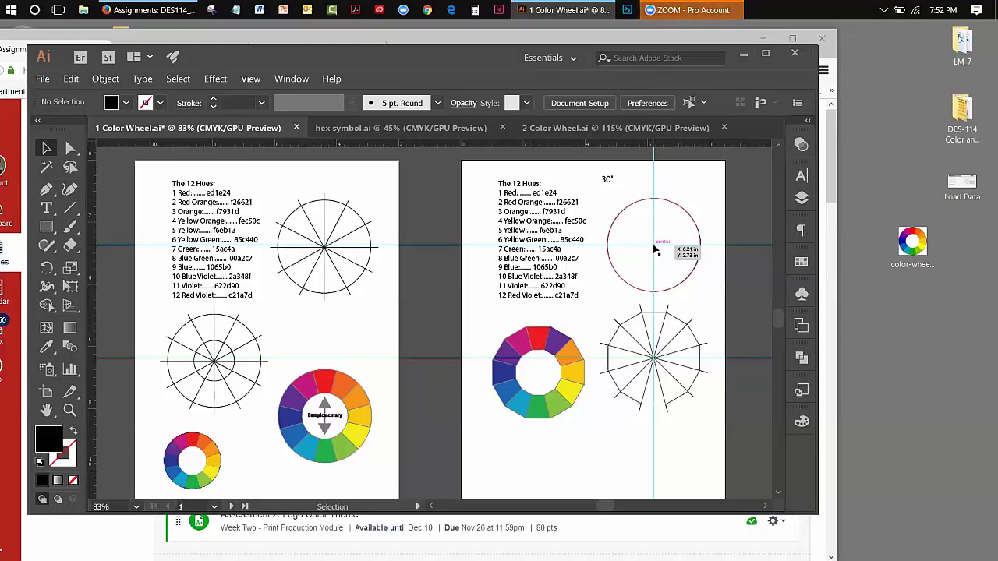
left_click(685, 209)
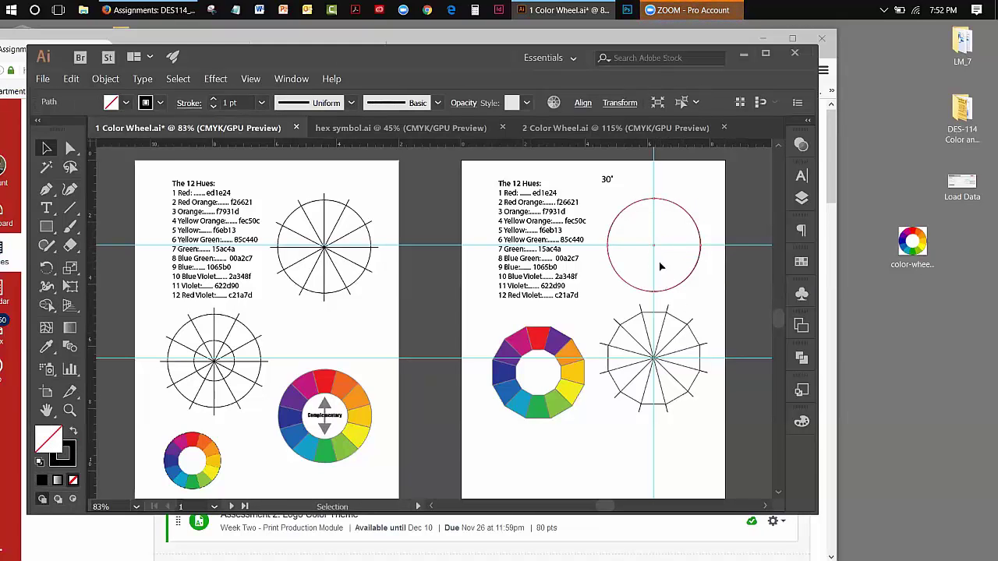
left_click(678, 321)
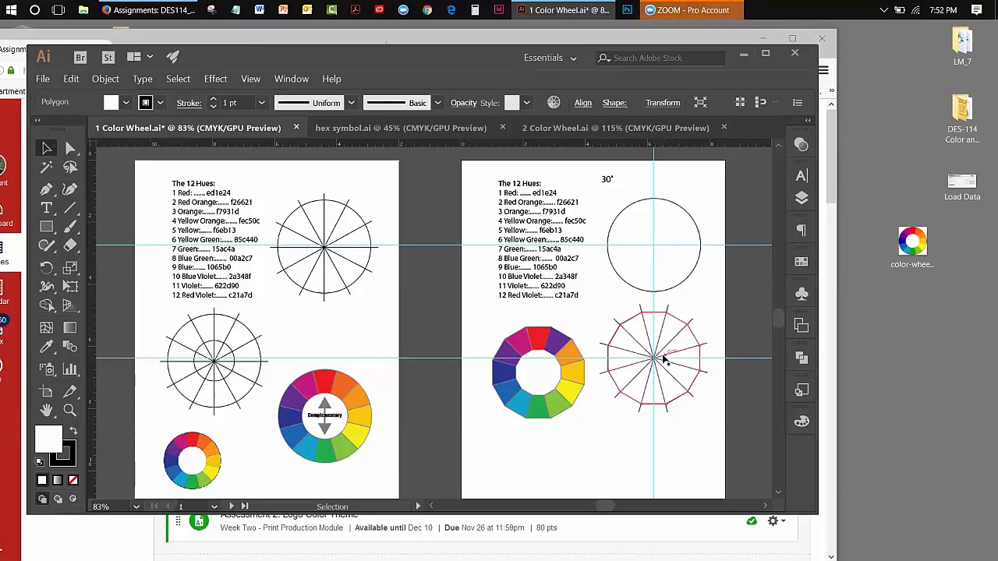
left_click(717, 279)
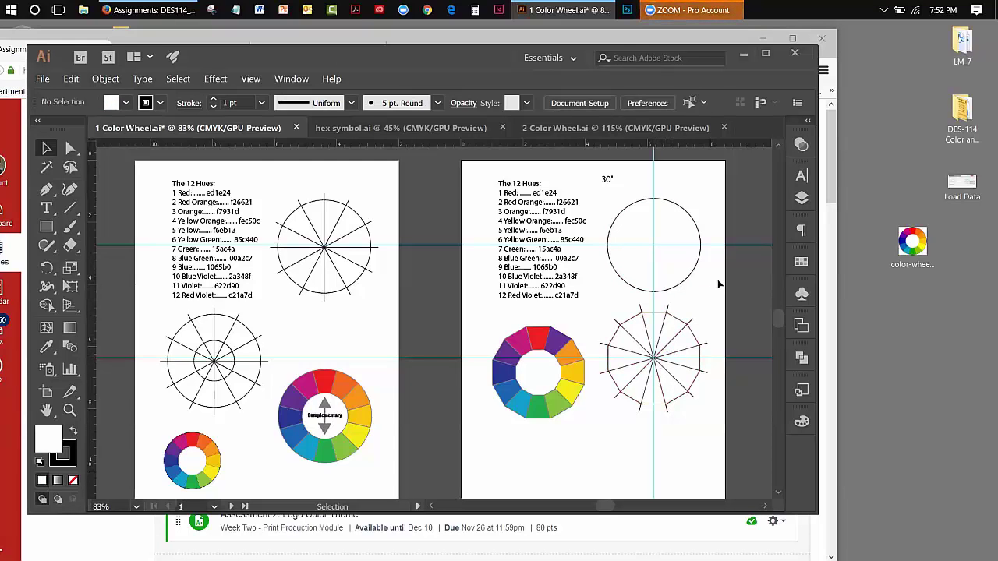
left_click(692, 281)
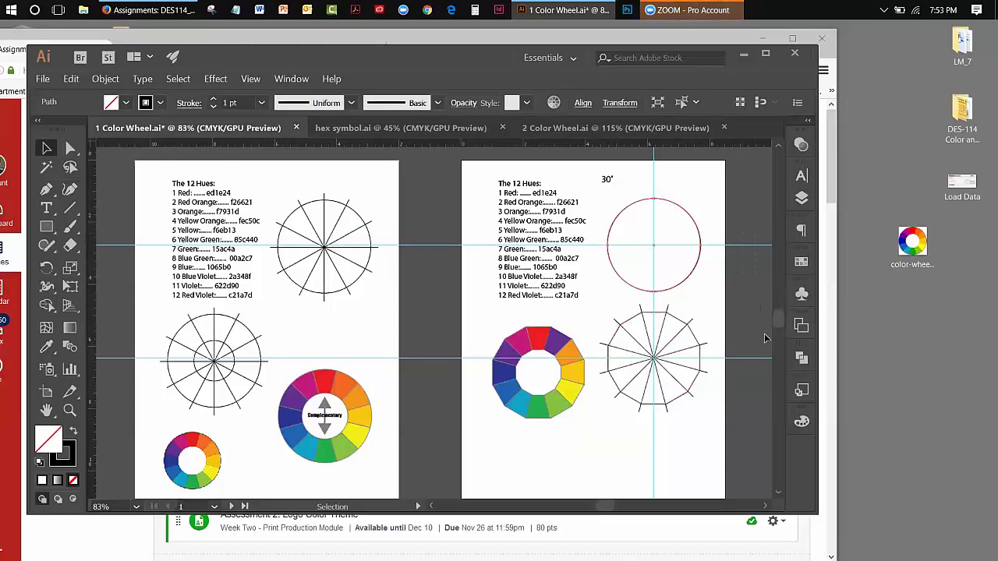
left_click(769, 374)
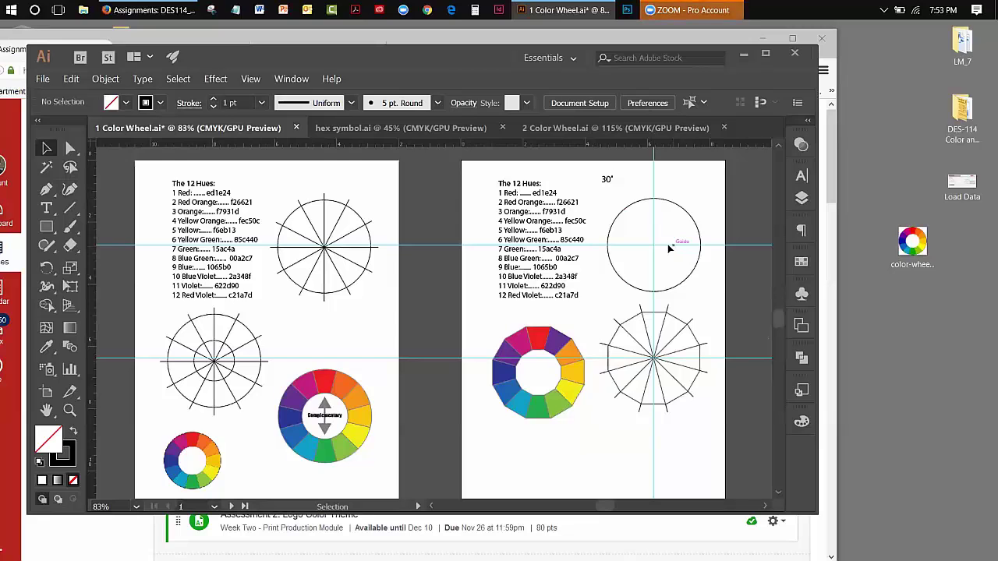
Step: Nudge the circle with the arrow keys so it sits on the guide crossing
left_click(685, 212)
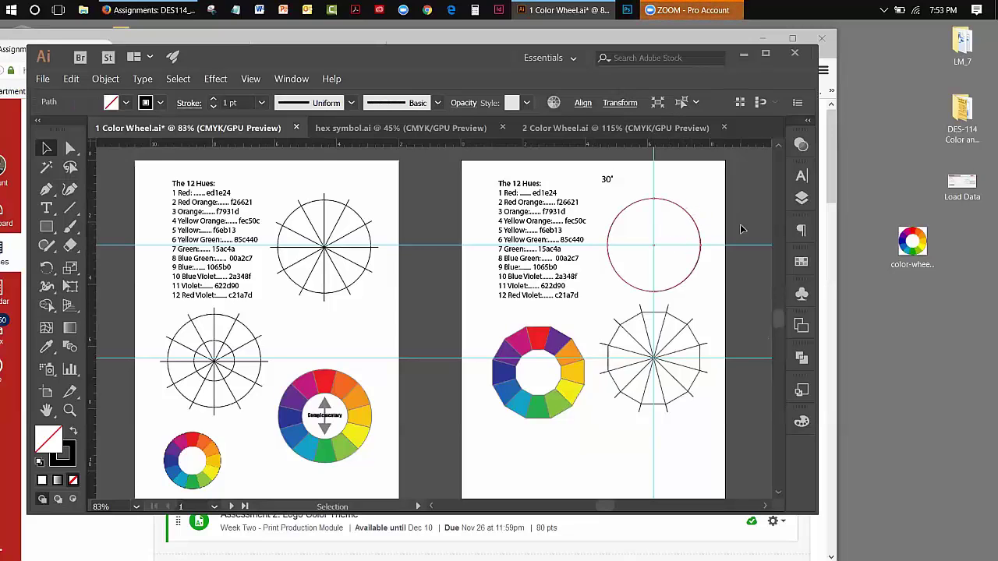
key("Right")
key("Right")
key("Right")
key("Right")
key("Right")
key("Right")
key("Right")
key("Right")
key("Right")
key("Up")
key("Up")
key("Up")
key("Up")
key("Up")
key("Up")
key("Up")
key("Up")
key("Left")
key("Left")
key("Left")
key("Left")
key("Left")
key("Left")
key("Left")
key("Left")
key("Left")
key("Left")
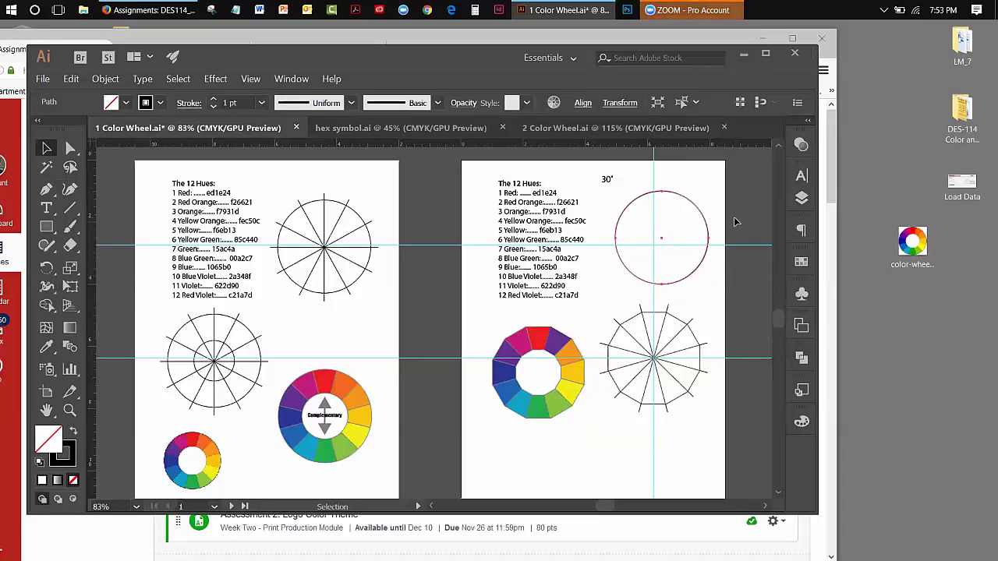
key("Down")
key("Down")
key("Down")
key("Down")
key("Down")
key("Down")
key("Down")
key("Down")
key("Down")
key("Down")
key("Left")
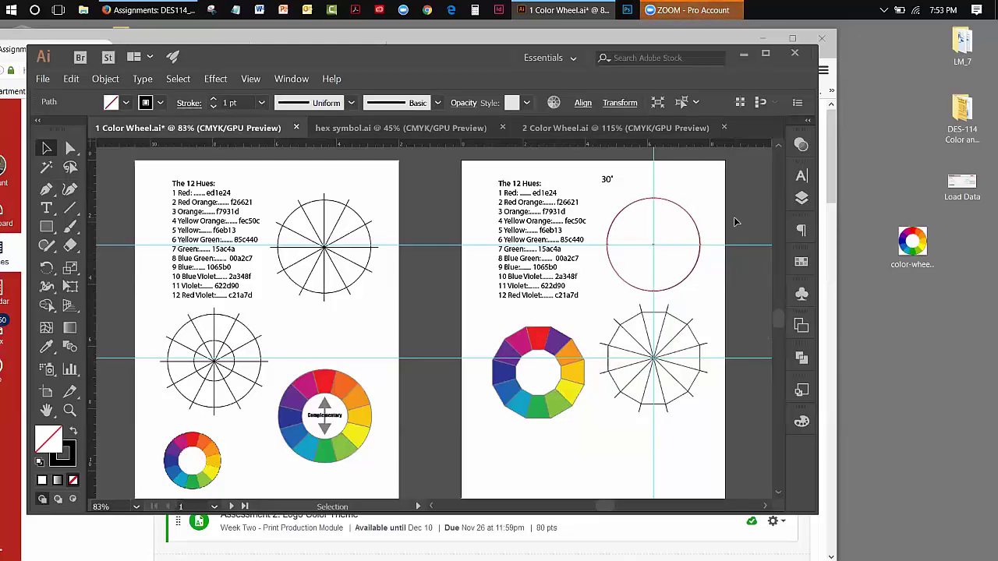
Step: Marquee-select the 12-spoke polygon and drag it down-left below the coloured ring
left_click(707, 205)
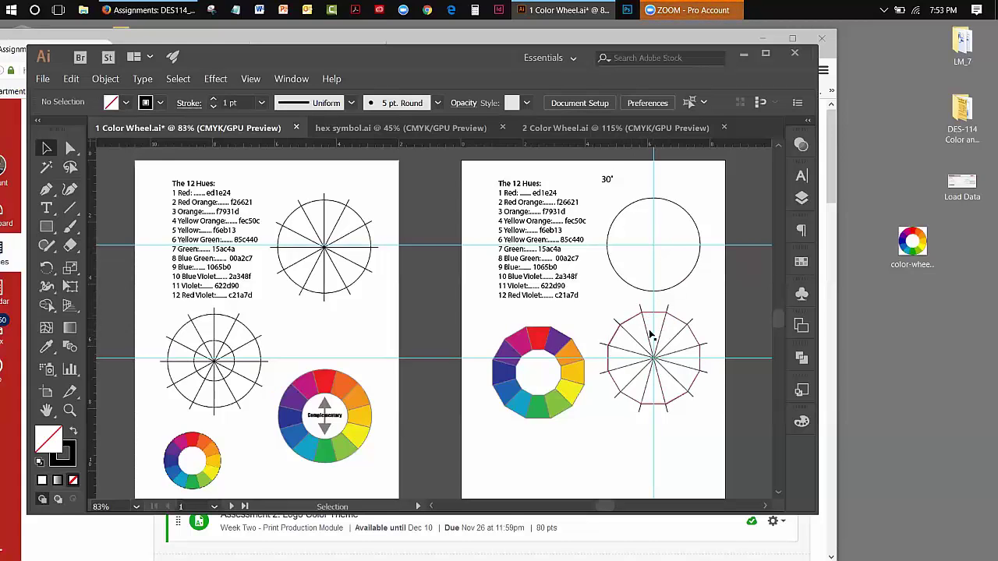
left_click_drag(607, 312, 699, 417)
left_click_drag(662, 358, 467, 483)
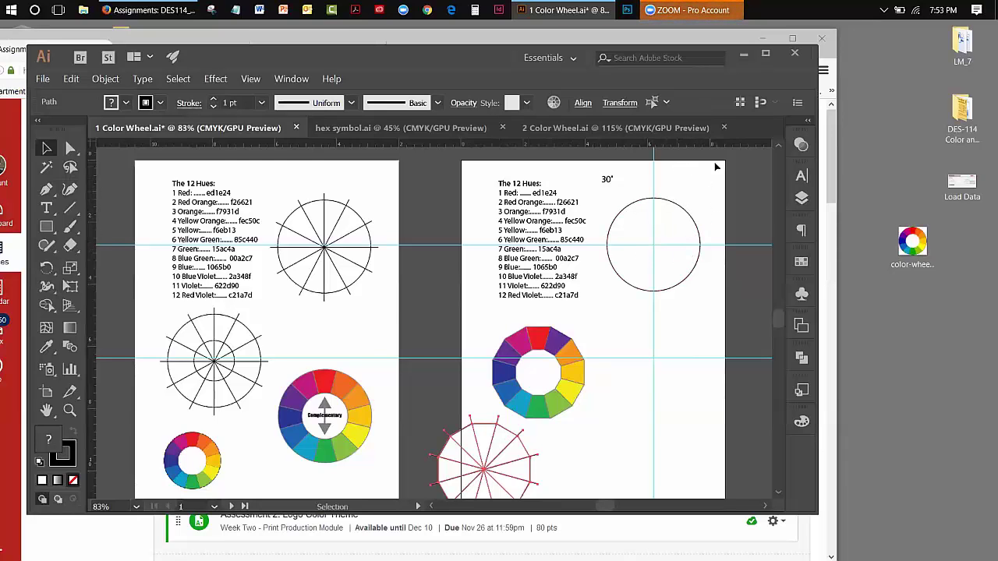
Step: Draw a vertical line along the guide from the circle's top down through its centre
left_click(677, 206)
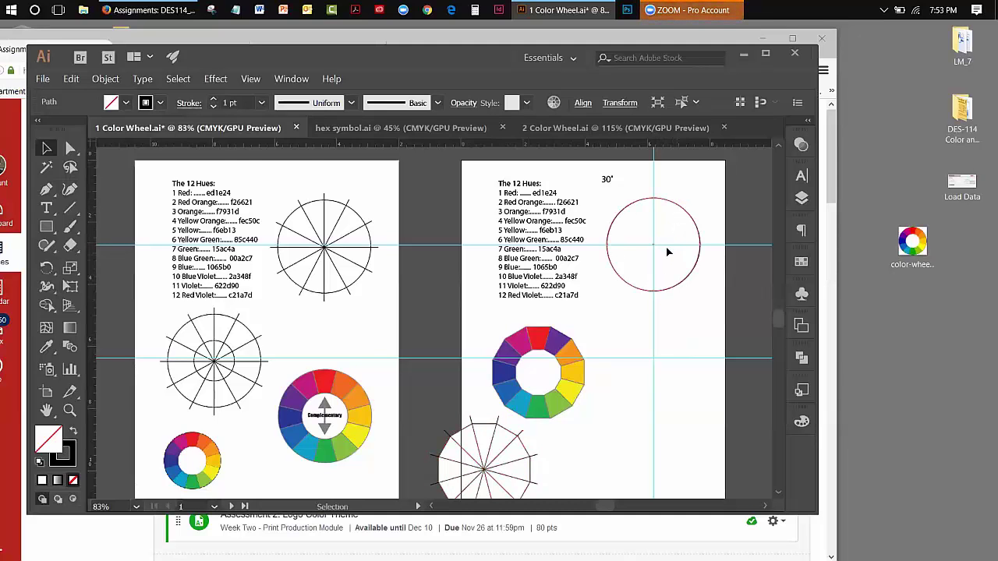
left_click(696, 200)
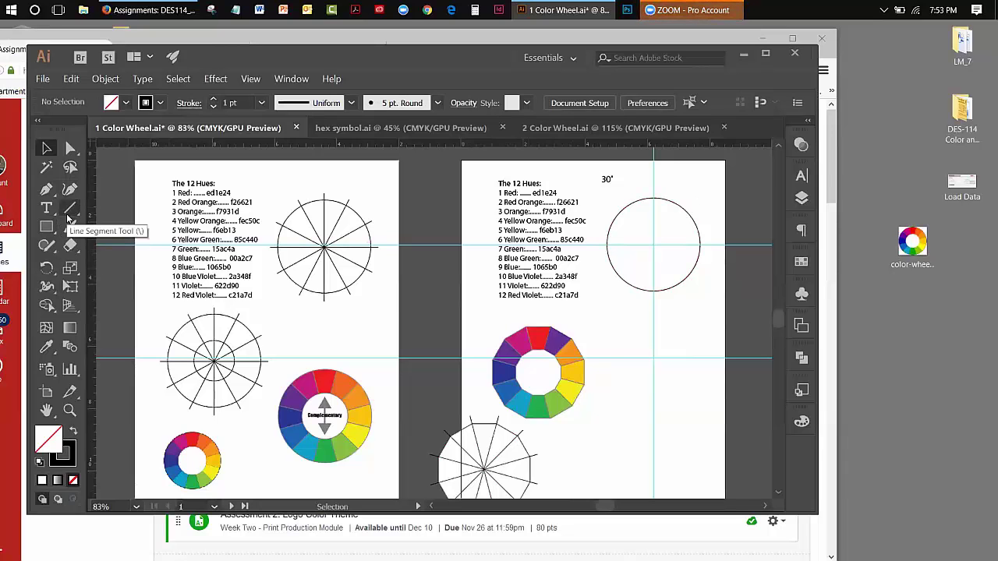
left_click_drag(67, 219, 107, 213)
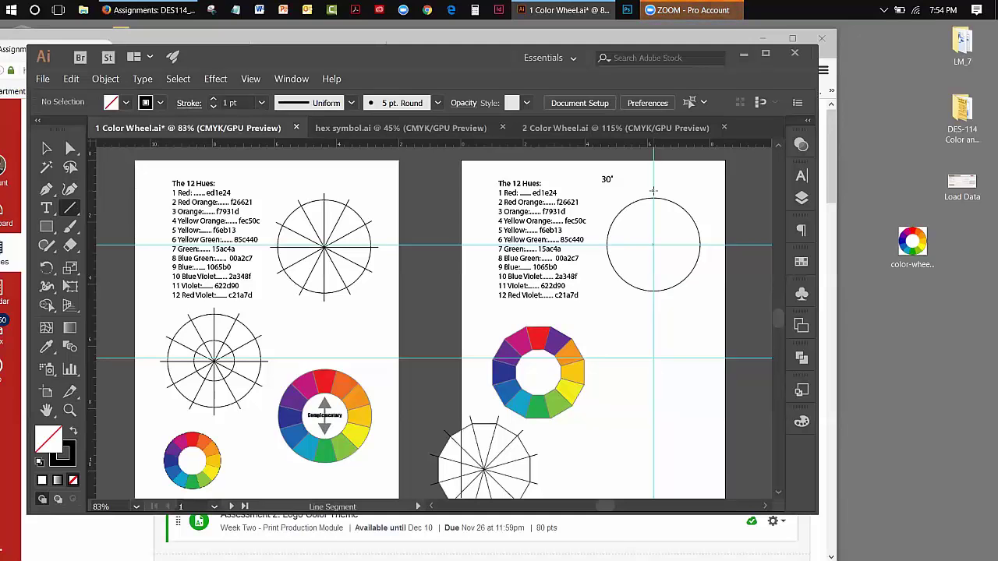
left_click_drag(654, 190, 653, 190)
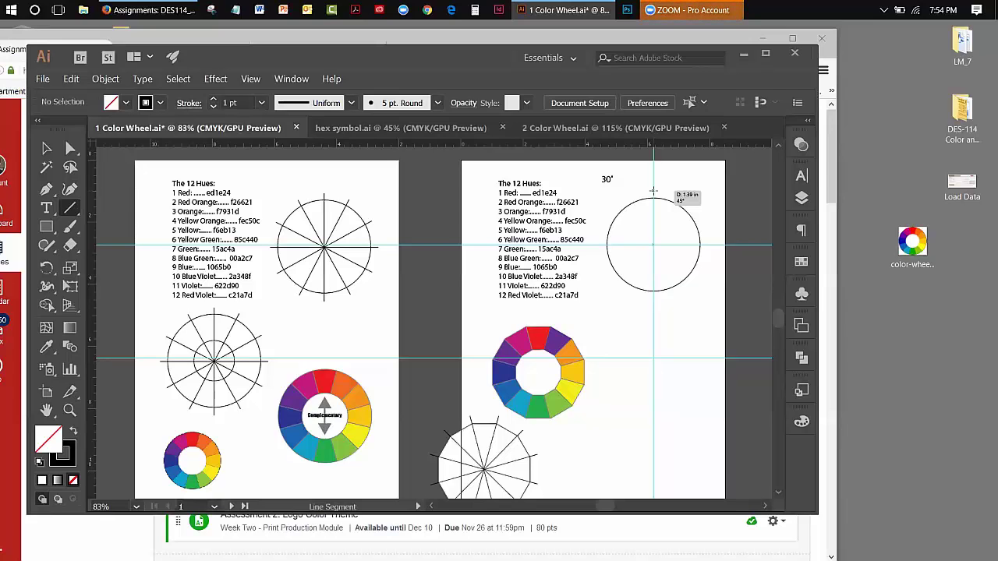
left_click_drag(653, 190, 653, 299)
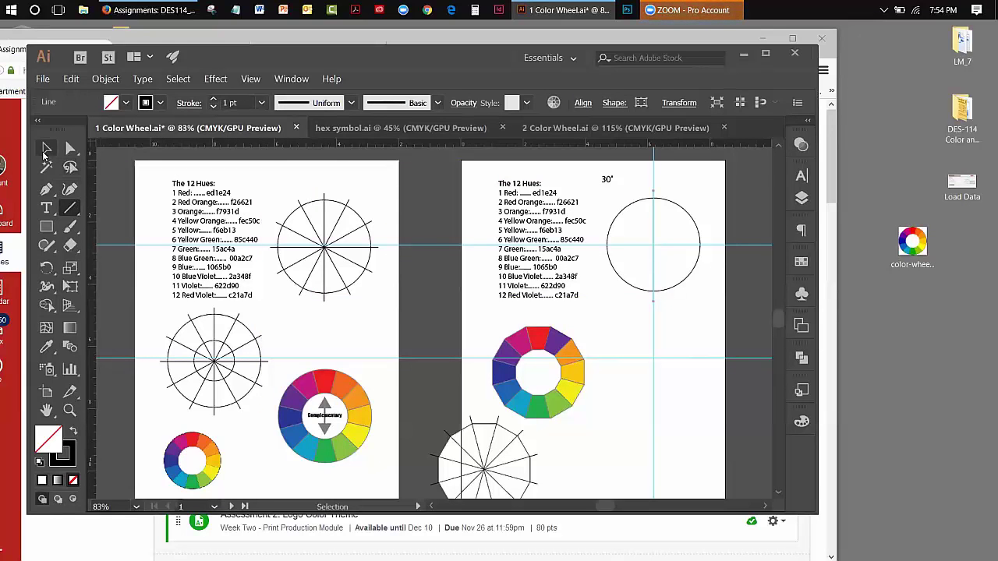
key("v")
left_click(678, 178)
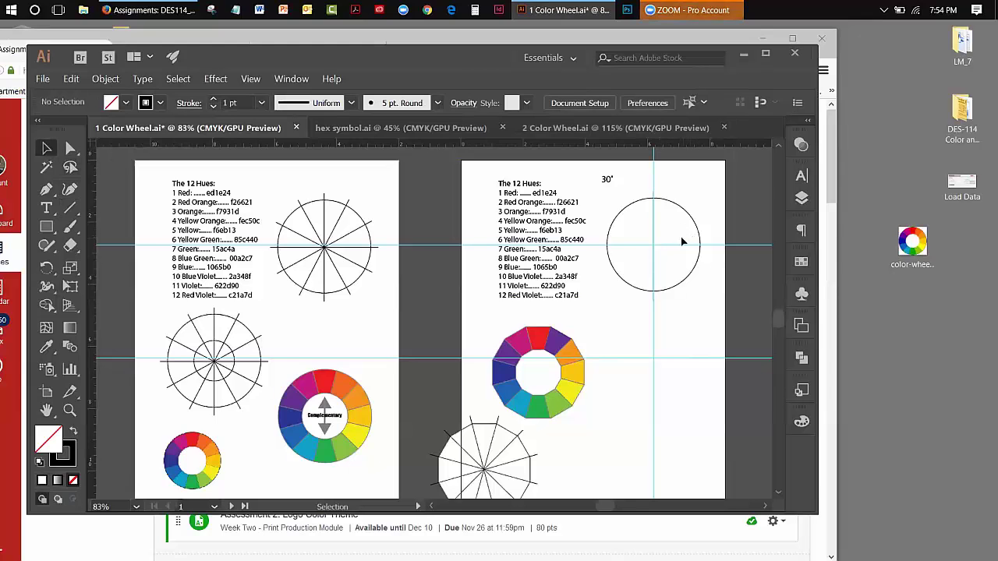
Step: Set the vertical line's stroke weight to 2 pt in the control bar
left_click(653, 198)
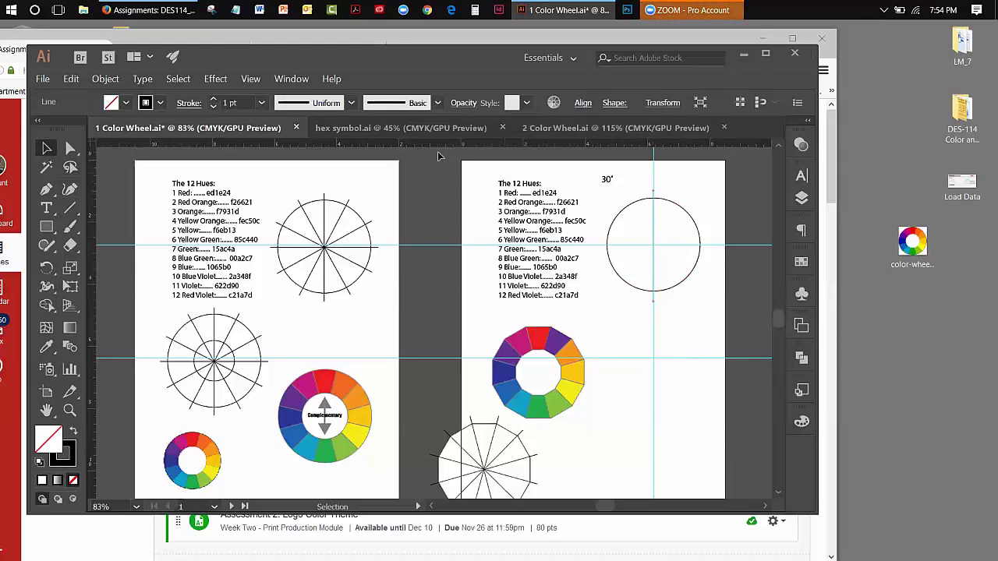
left_click(213, 99)
left_click(741, 184)
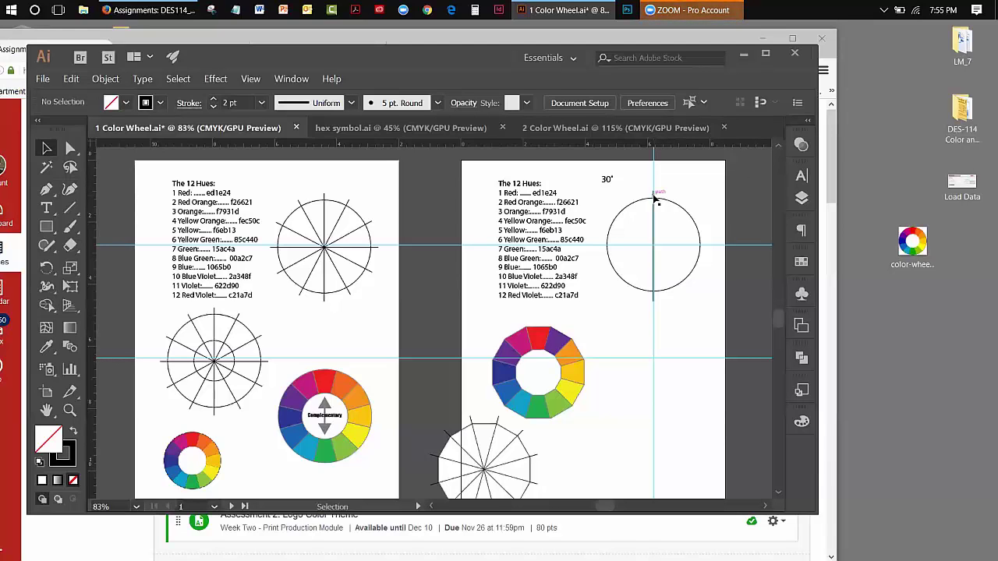
left_click(659, 204)
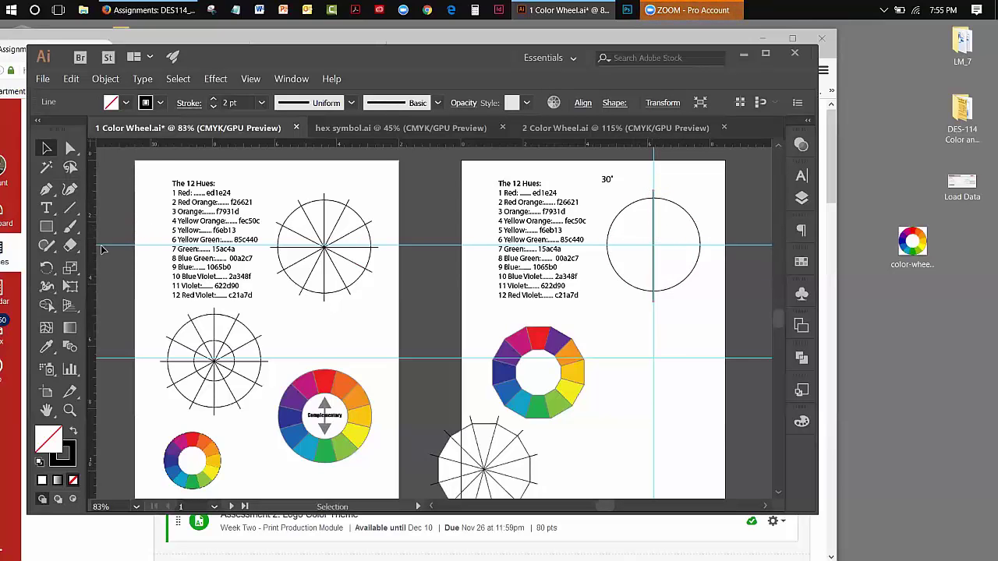
Step: Make a copy of the vertical line rotated 30° with the Rotate dialog
left_click(45, 271)
double_click(45, 272)
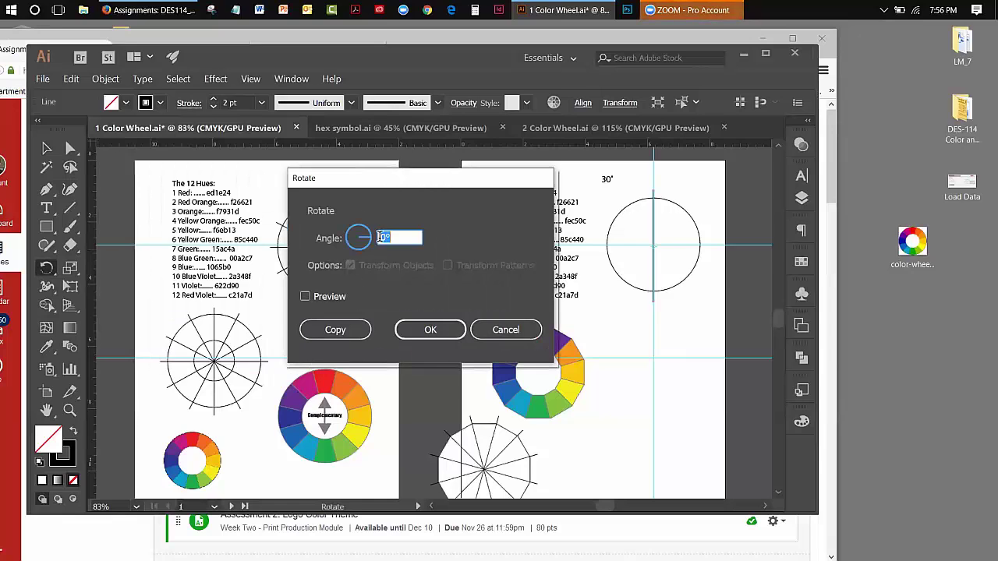
left_click(385, 236)
type("3")
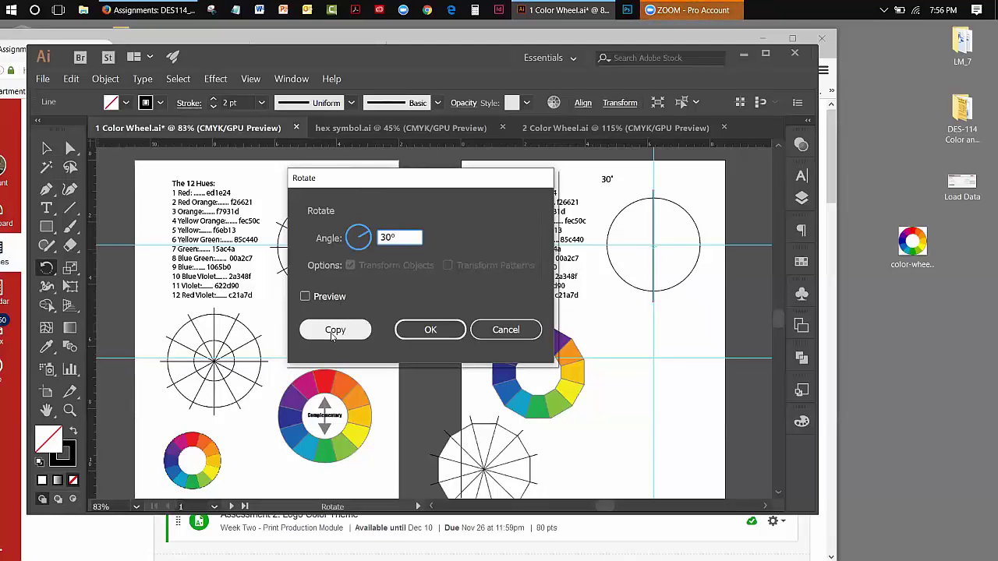
left_click(335, 331)
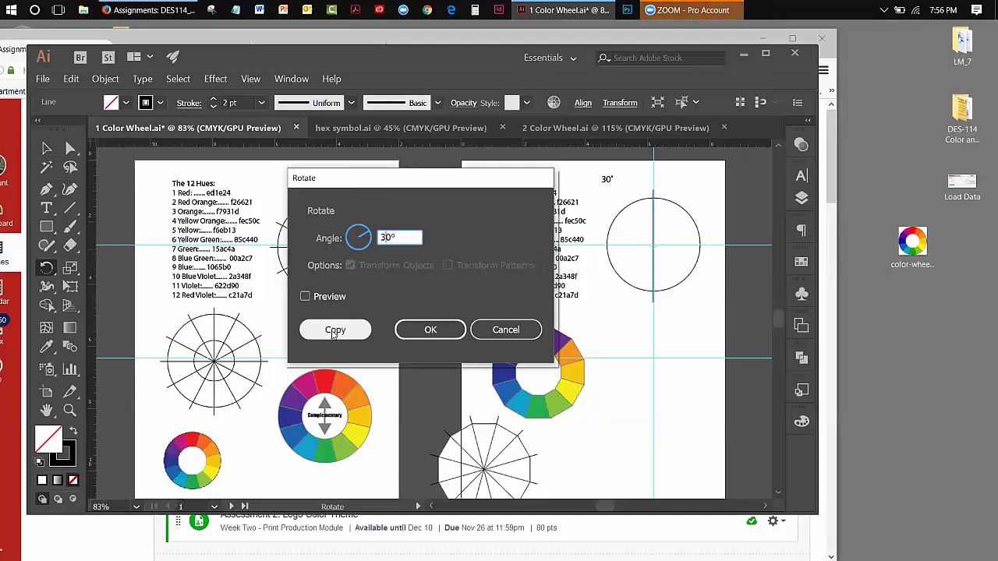
left_click_drag(382, 181, 365, 181)
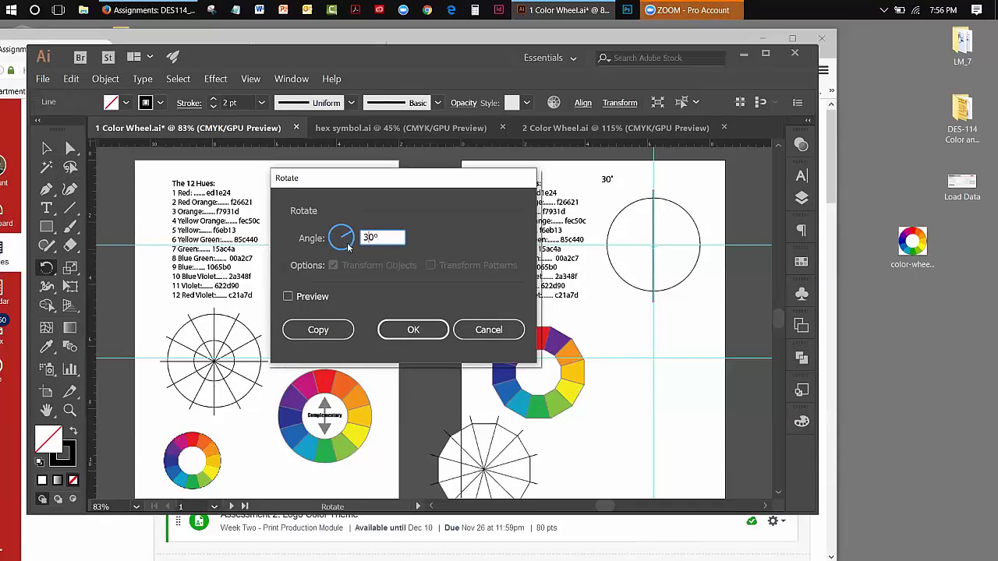
left_click(330, 330)
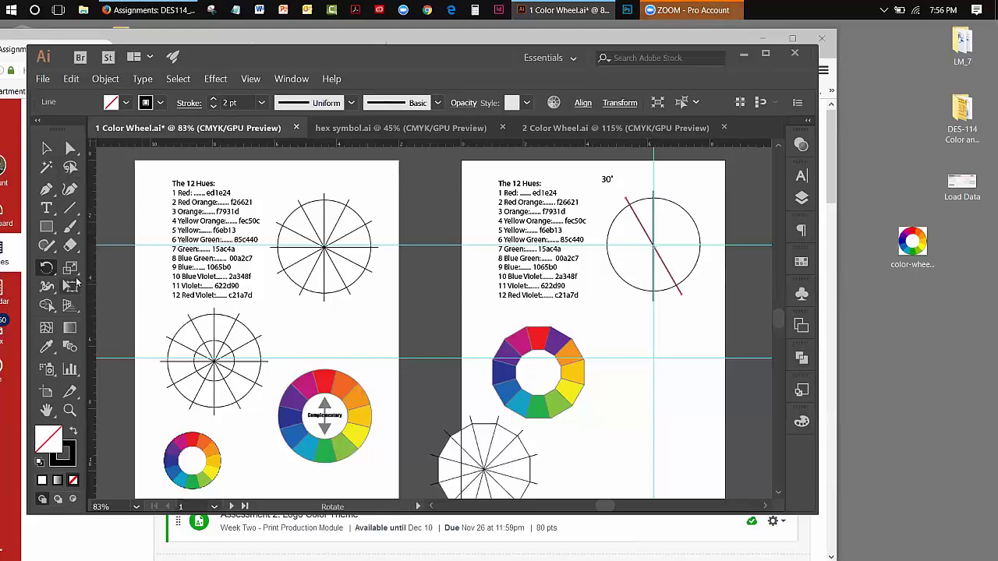
Step: Add four more 30° rotated copies to complete the twelve spokes
double_click(47, 269)
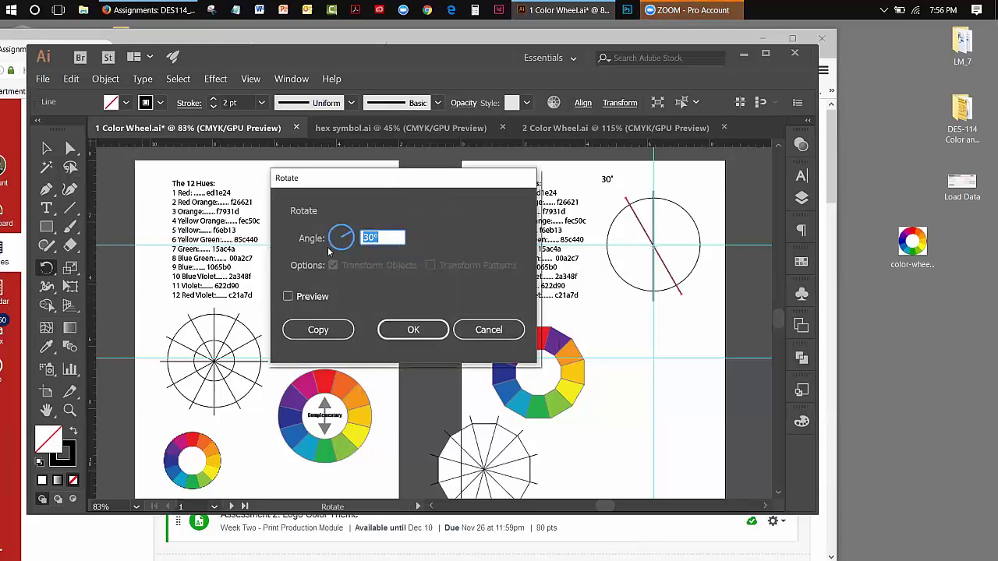
left_click(320, 330)
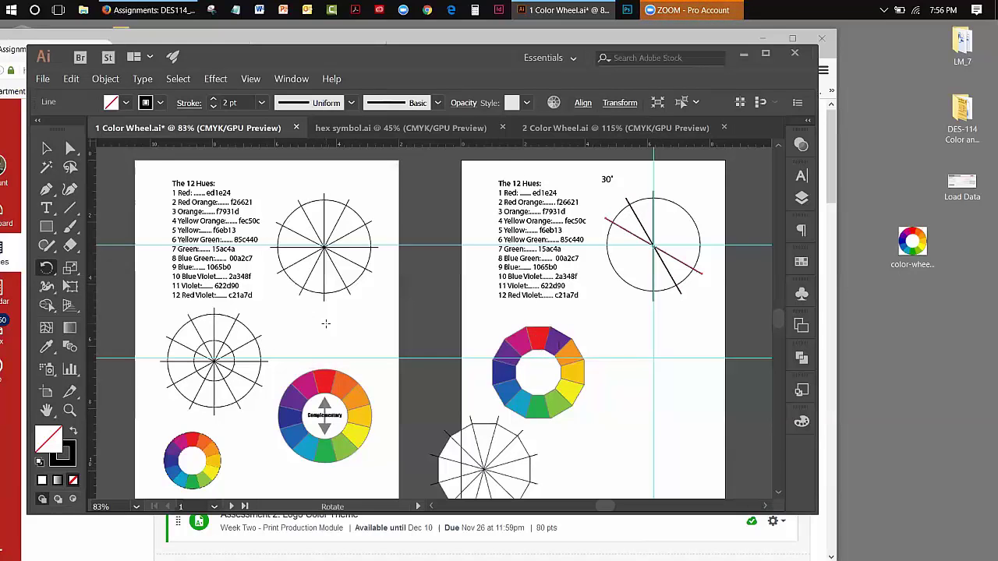
double_click(47, 269)
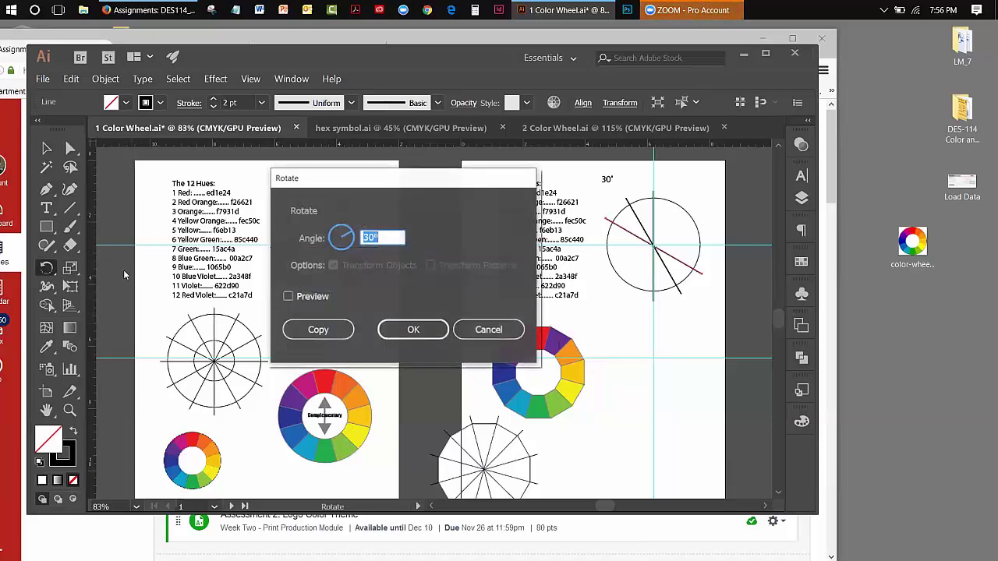
left_click(314, 327)
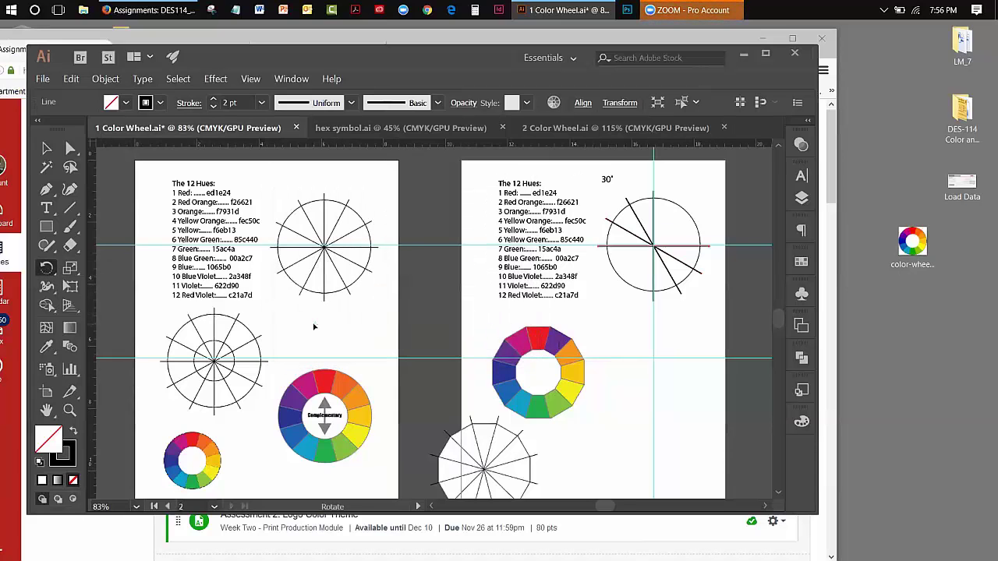
double_click(46, 268)
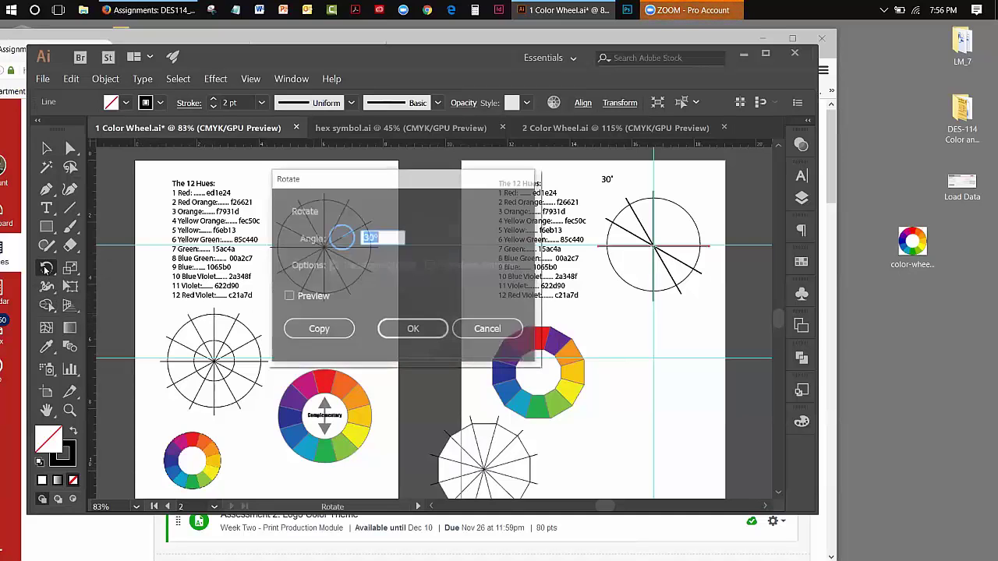
left_click(316, 330)
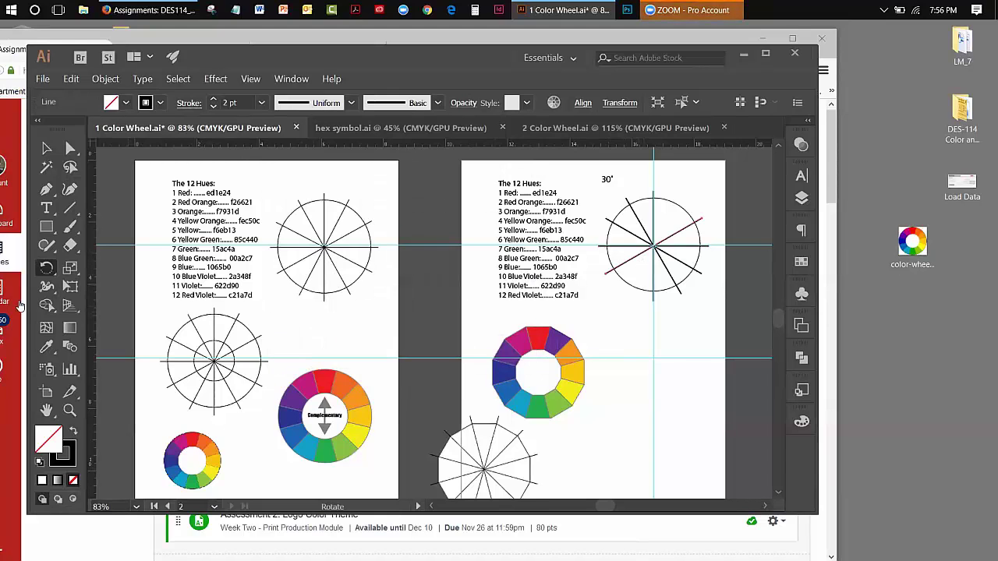
double_click(45, 269)
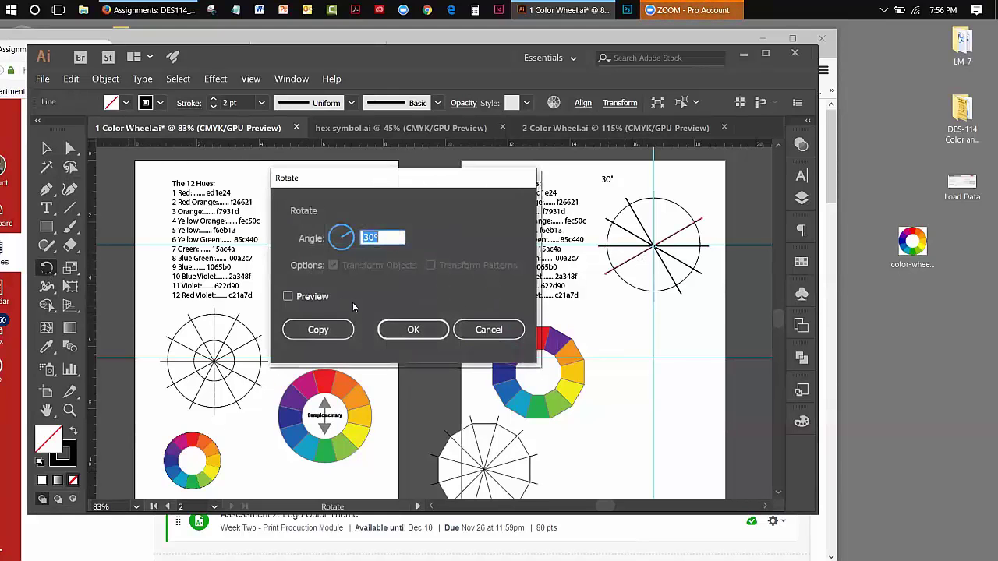
left_click(318, 330)
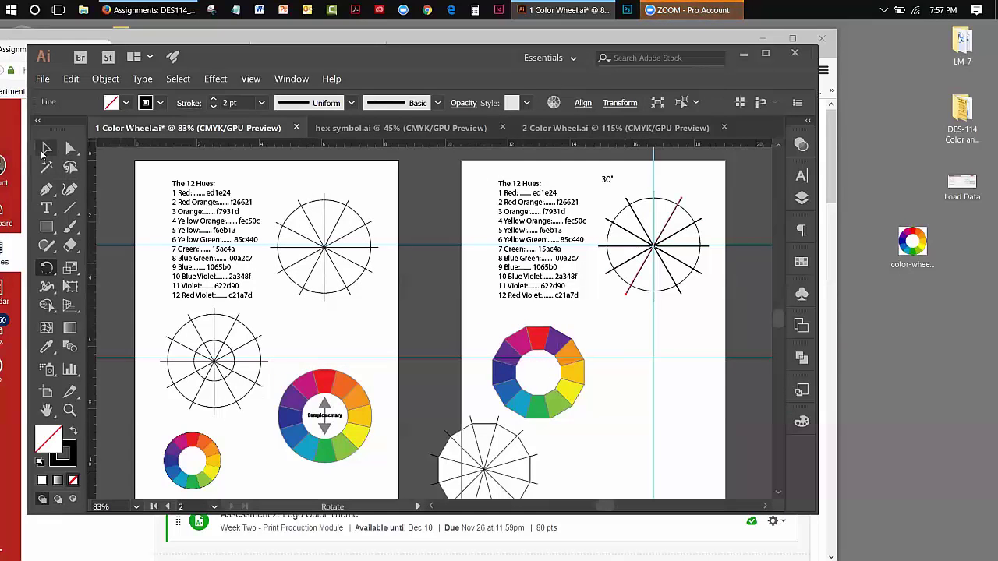
left_click(46, 148)
left_click(601, 233)
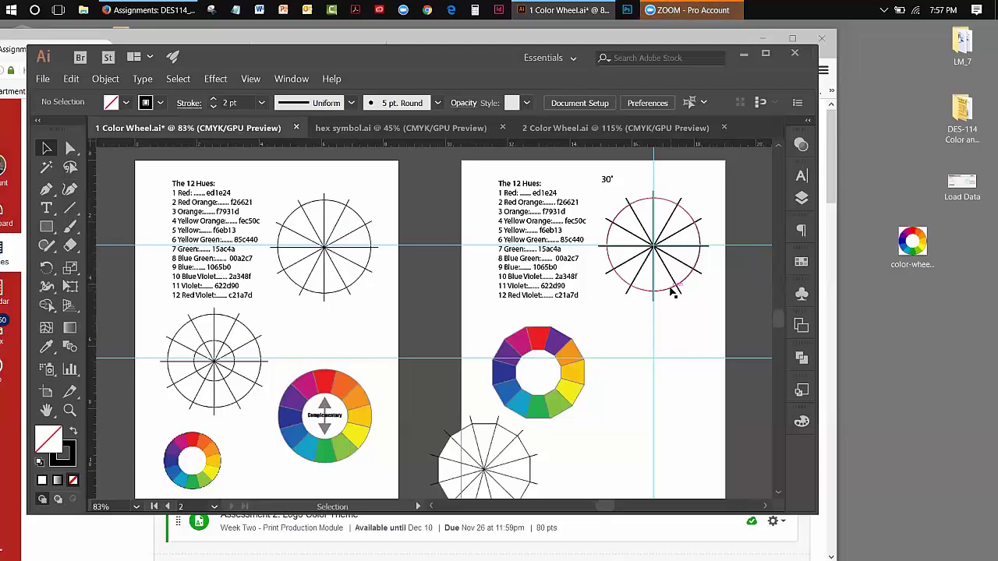
Step: Copy the outer circle and paste it in place on top of itself
left_click(668, 204)
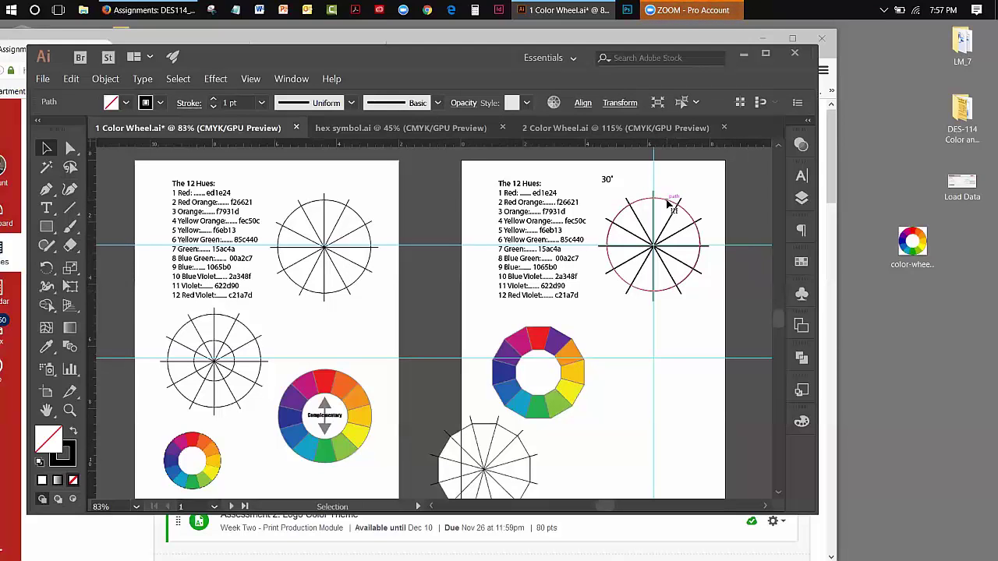
left_click(71, 78)
left_click(85, 135)
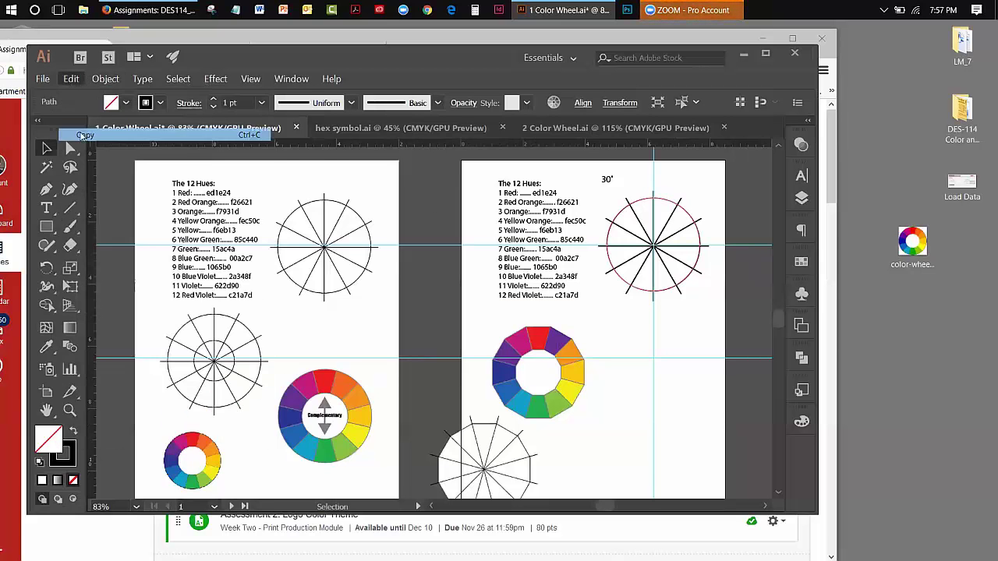
left_click(69, 81)
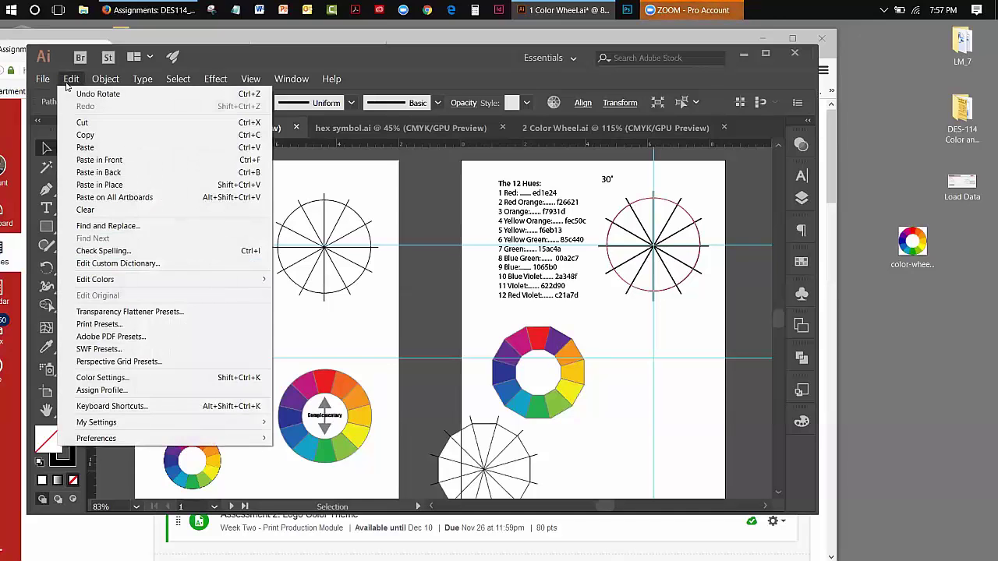
left_click(99, 184)
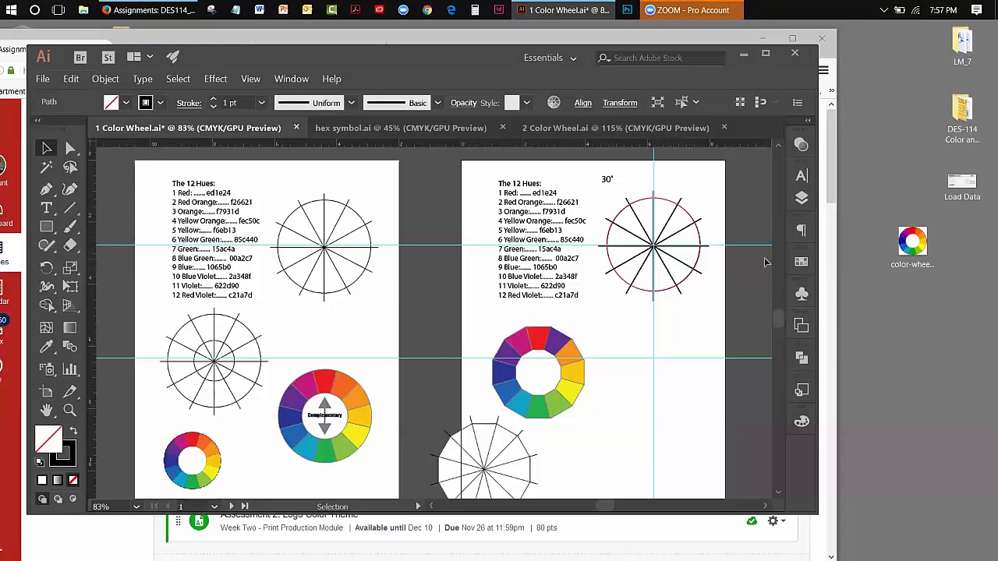
Step: Scale the pasted circle proportionally down to about 1.3 in wide at the wheel's centre
left_click(67, 290)
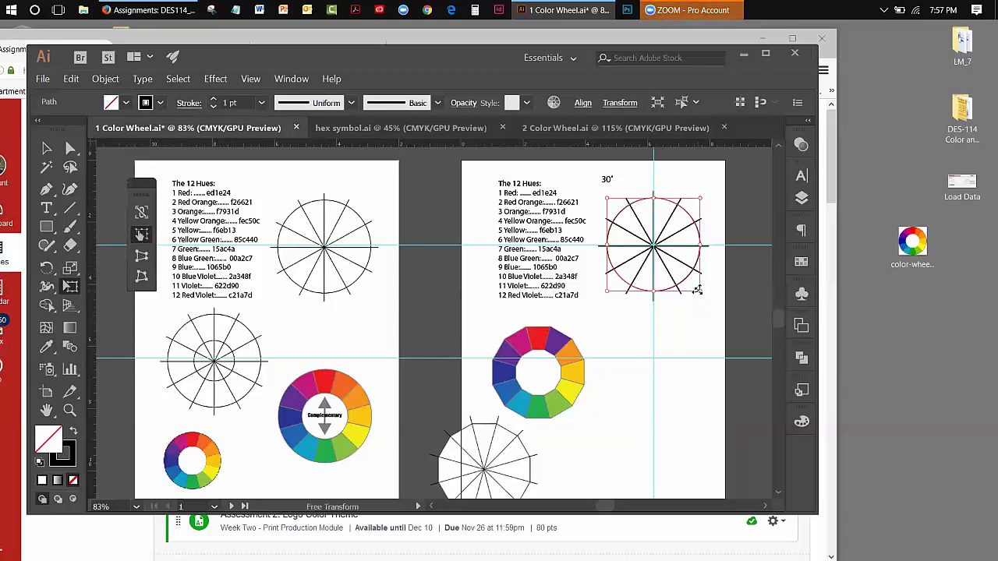
key("shift")
left_click_drag(698, 289, 674, 260)
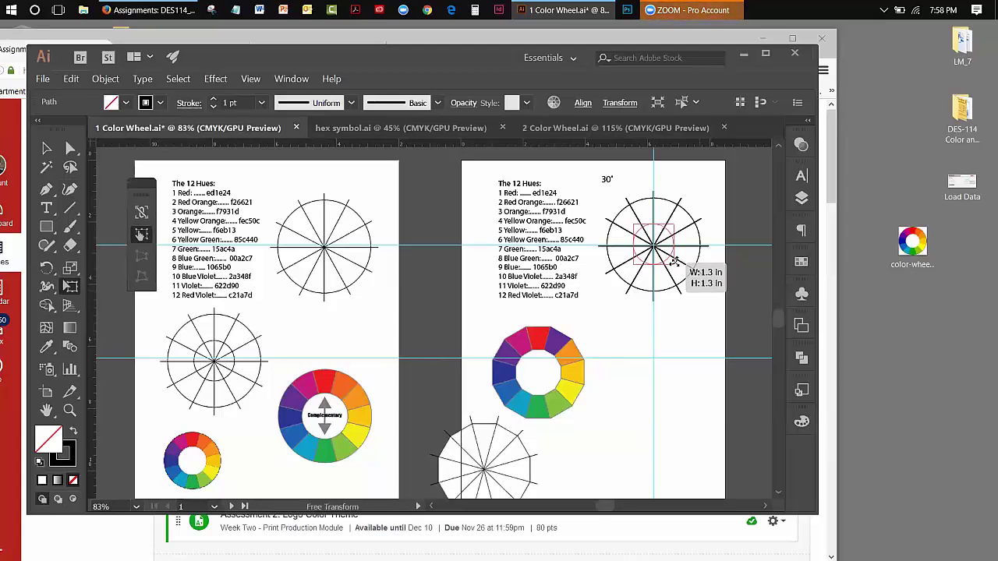
left_click_drag(674, 260, 674, 260)
left_click(46, 148)
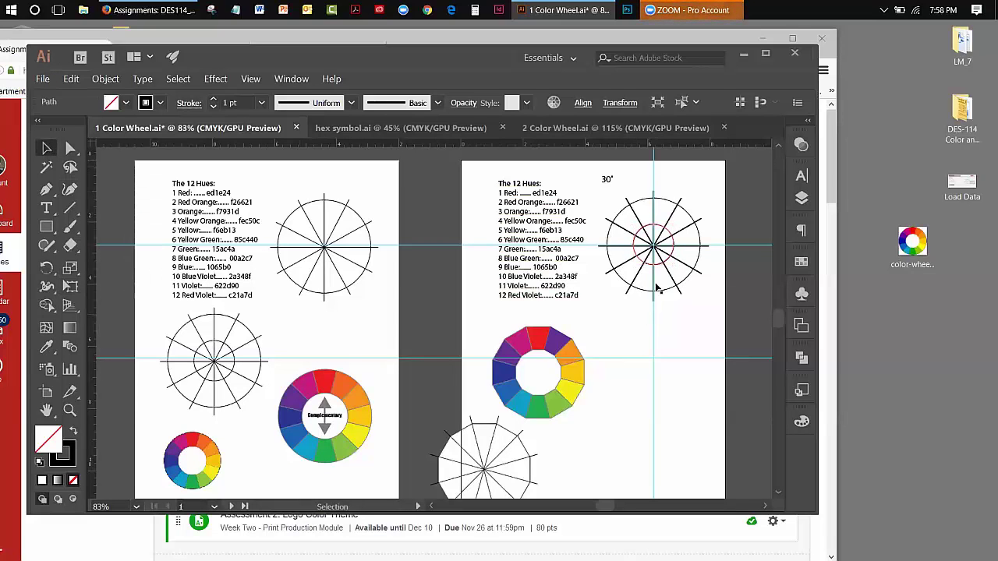
left_click(421, 268)
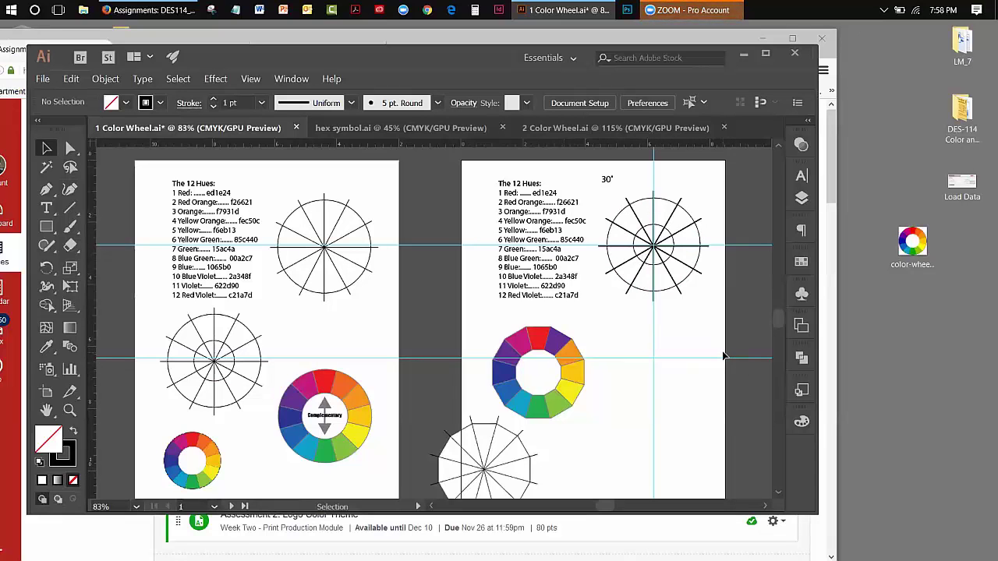
Step: Hide the guides from the View menu
left_click(253, 79)
mouse_move(379, 425)
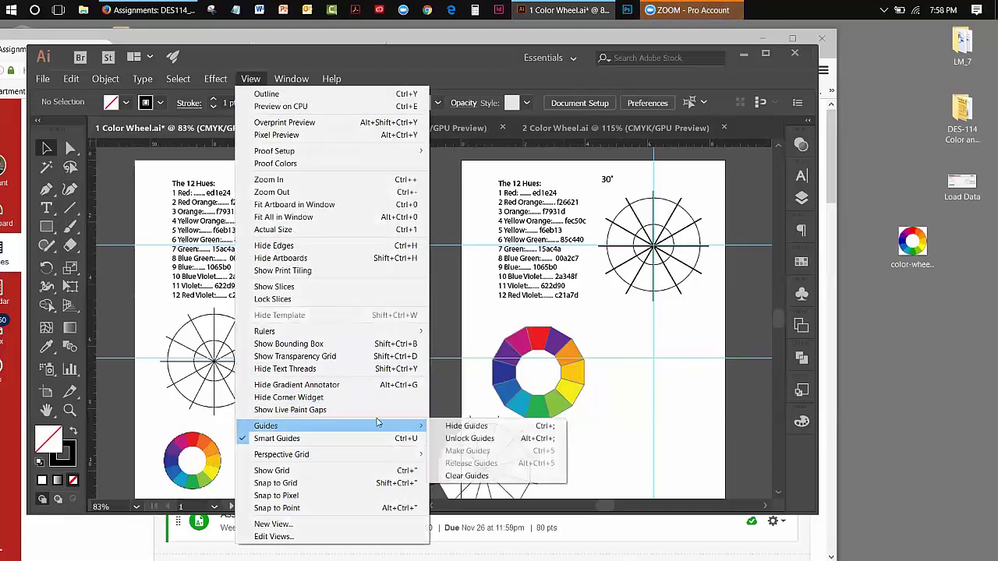
left_click(466, 426)
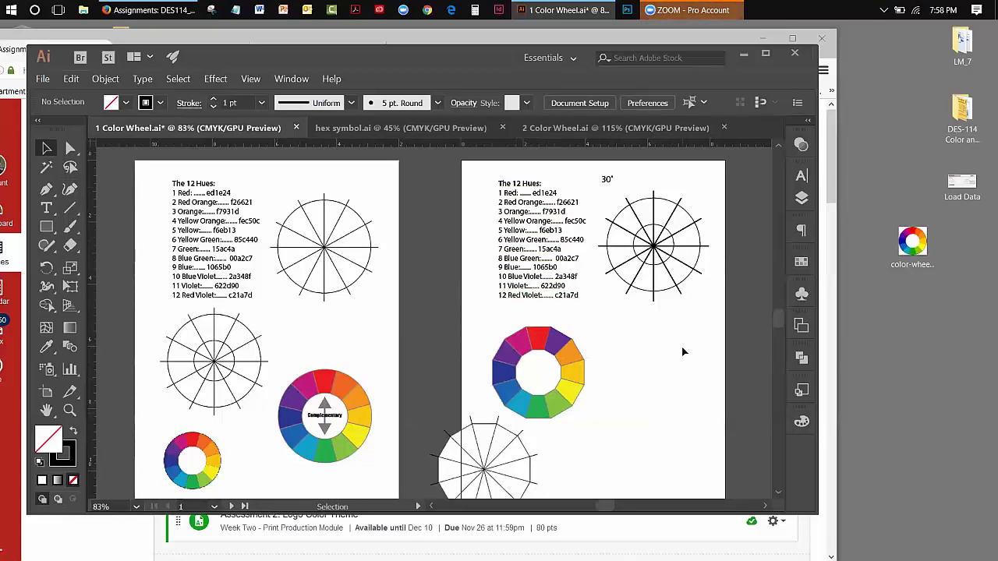
Step: Marquee-select all spokes and circles of the 30° wheel, then open the Window menu
mouse_move(597, 191)
left_mouse_down()
mouse_move(661, 234)
mouse_move(714, 312)
left_mouse_up()
left_click(714, 347)
left_click_drag(593, 192, 710, 304)
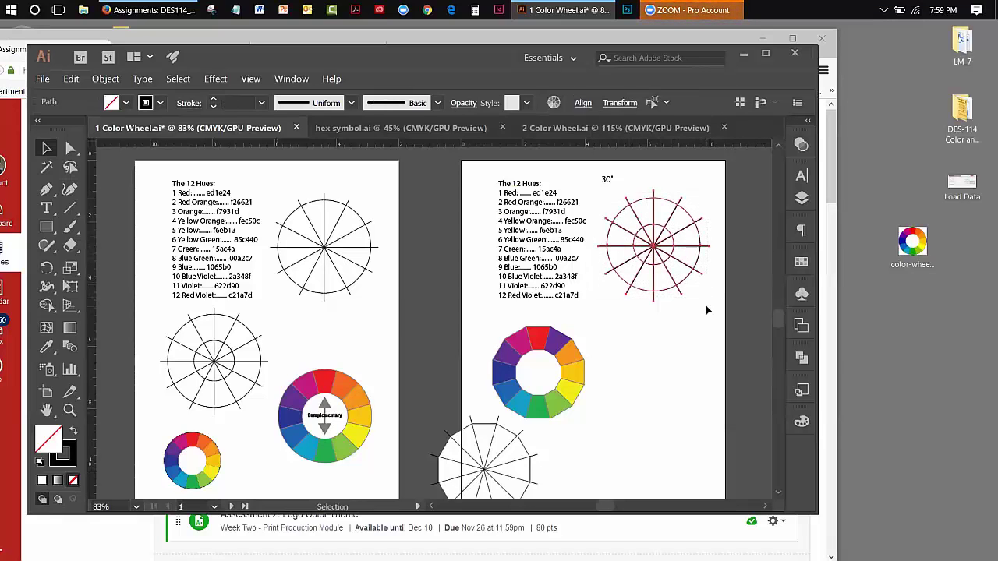
left_click(693, 309)
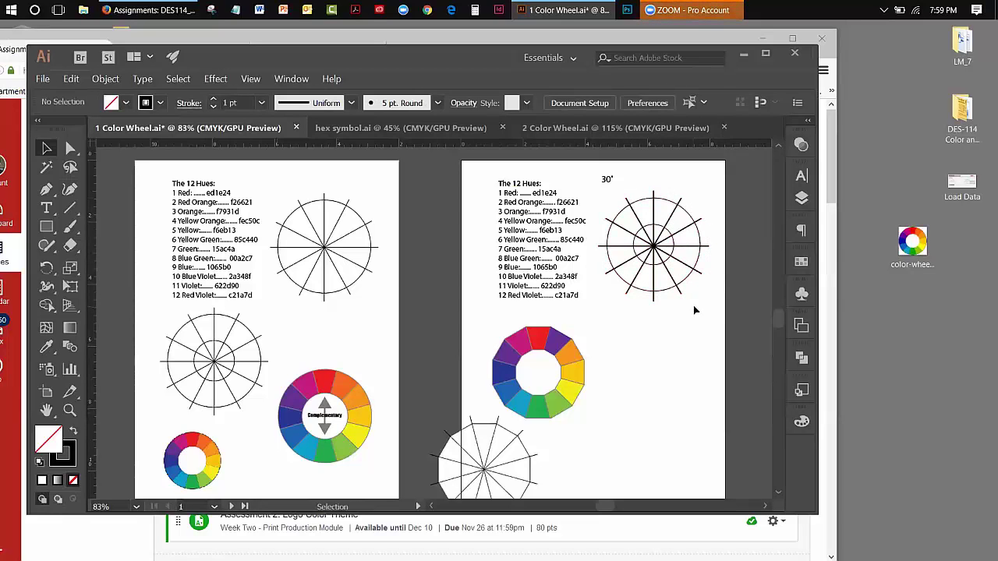
mouse_move(599, 192)
left_mouse_down()
mouse_move(659, 239)
mouse_move(711, 301)
left_mouse_up()
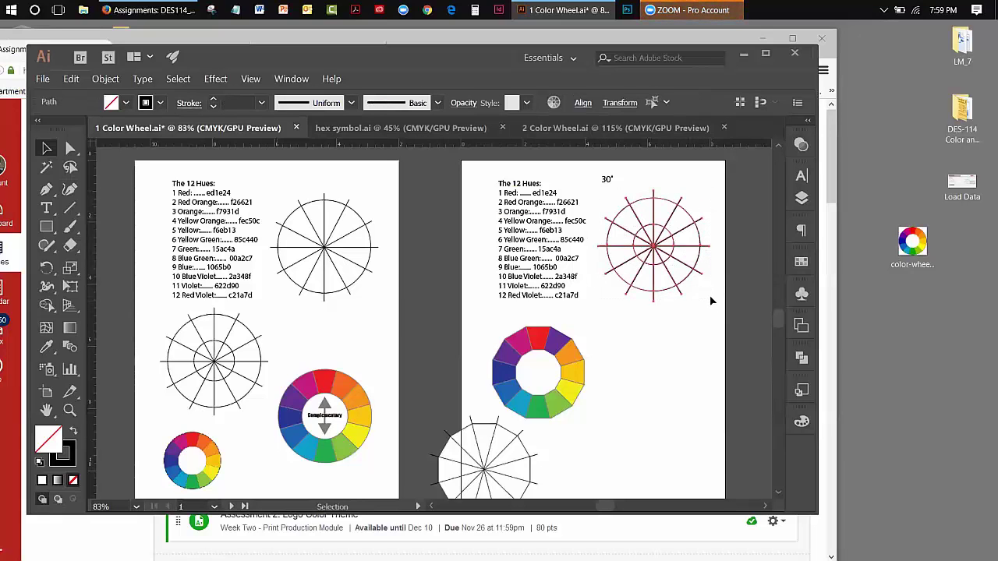
left_click(599, 201)
left_click_drag(596, 201, 707, 296)
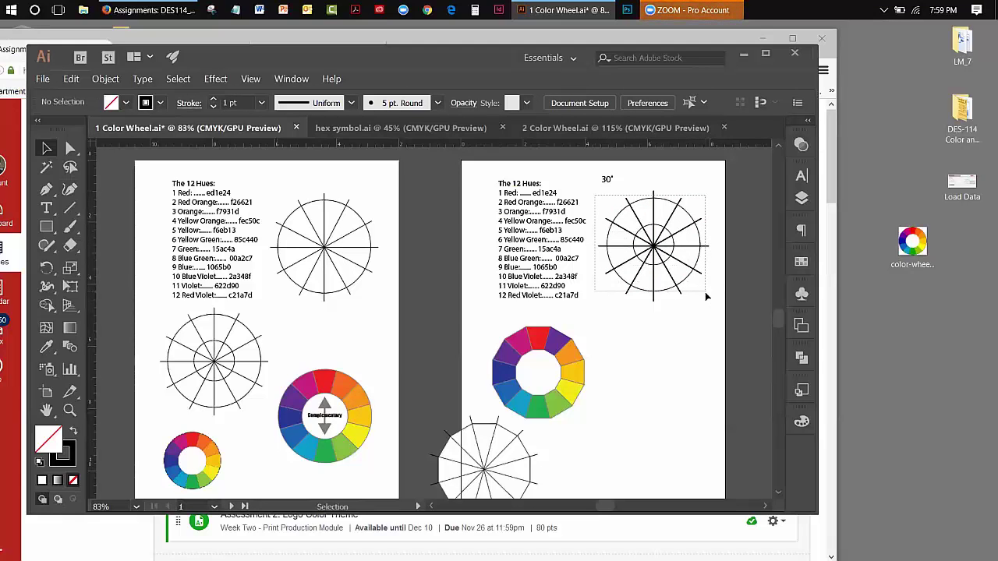
left_click_drag(706, 296, 704, 294)
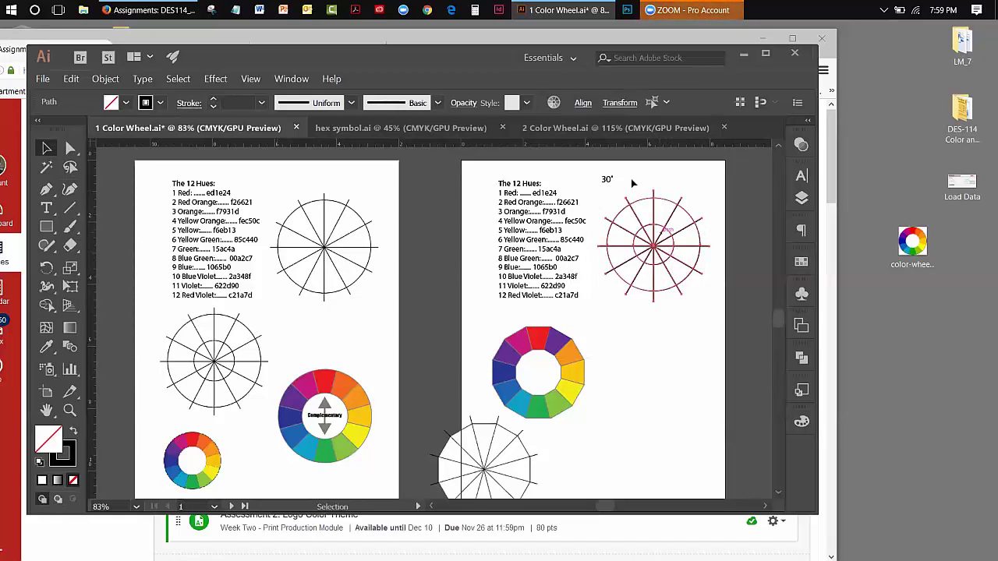
left_click(279, 81)
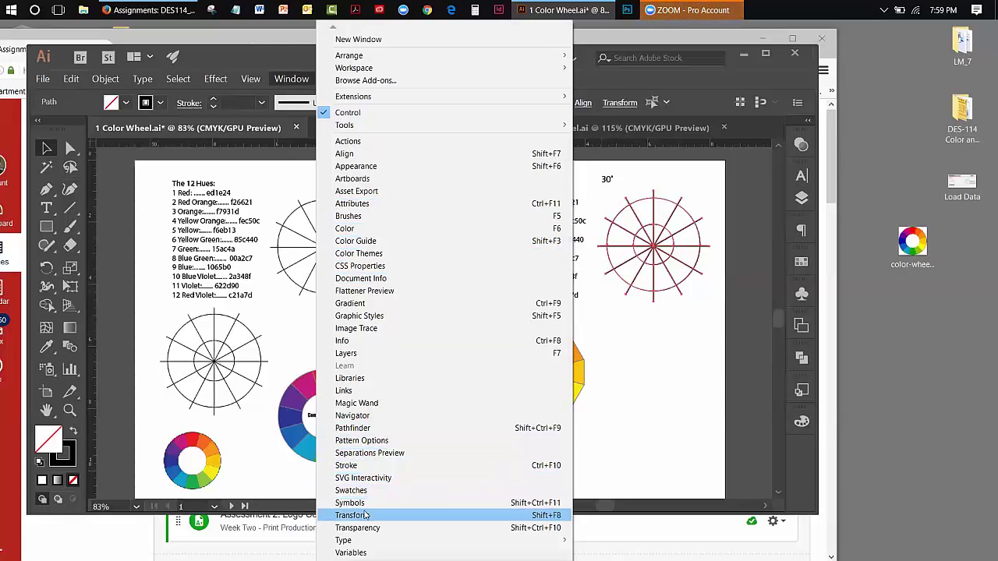
Step: Open Pathfinder, move it aside, and Divide the selected 30° wheel at every crossing
left_click(353, 428)
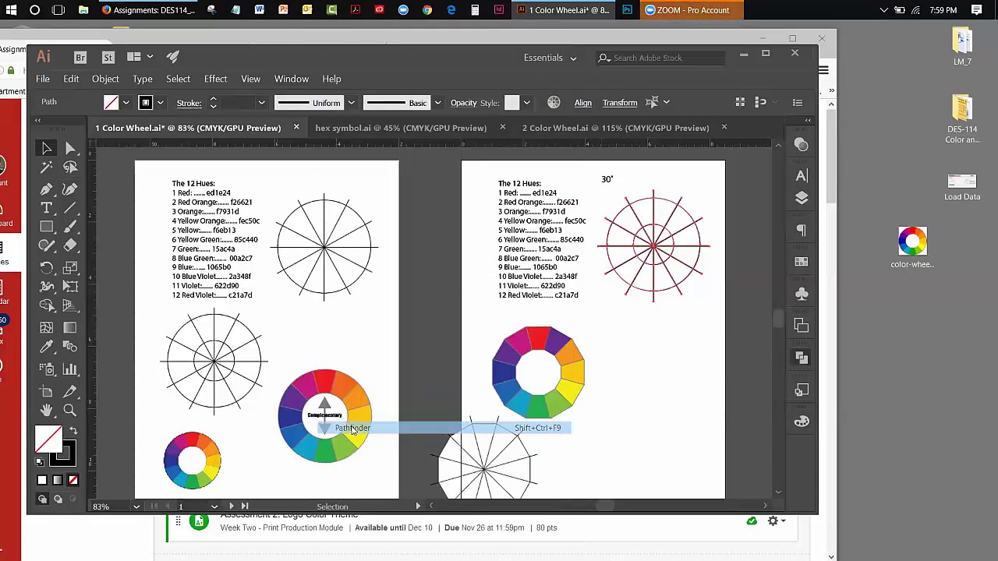
left_click_drag(556, 345, 459, 242)
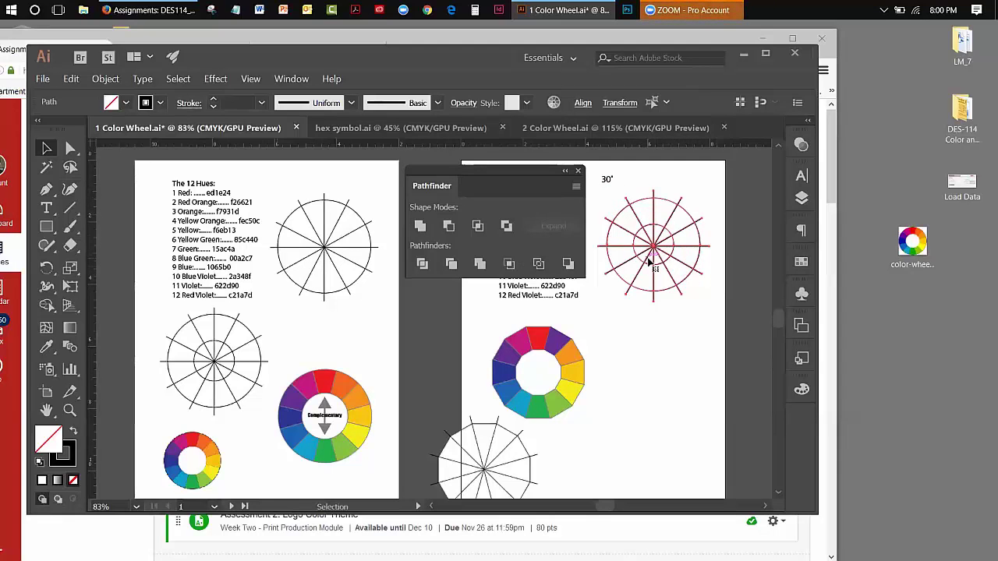
left_click(422, 268)
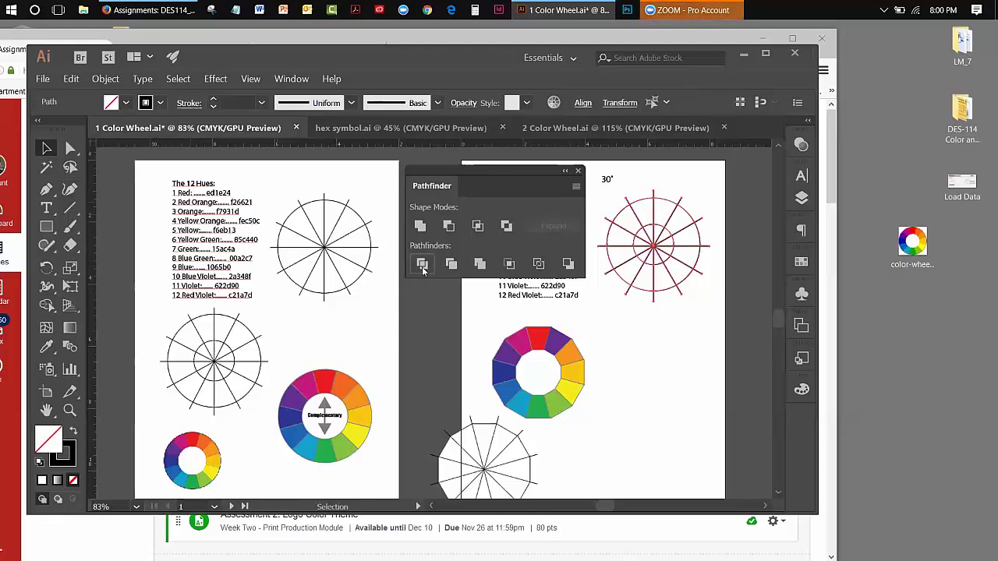
left_click(668, 321)
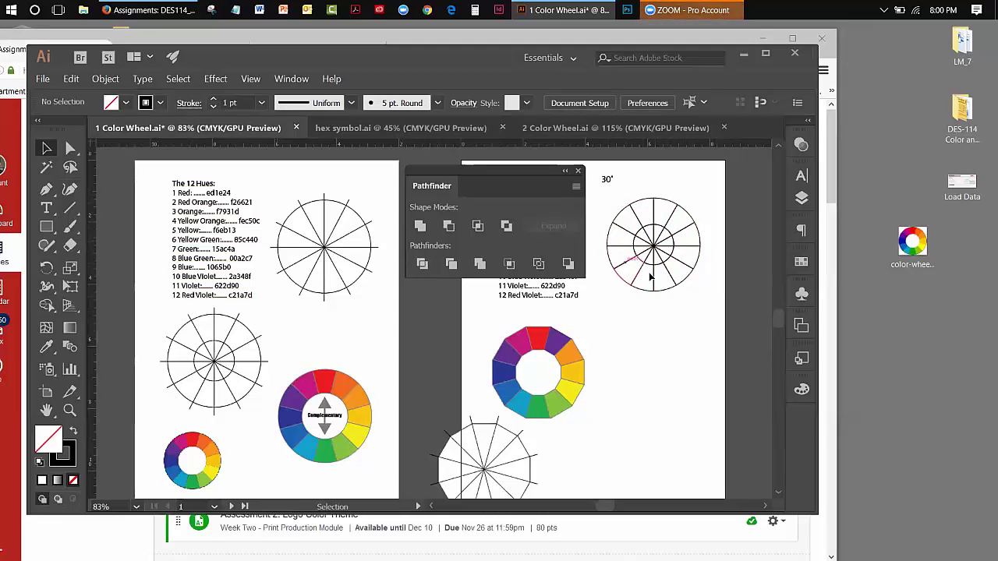
Step: Ungroup the divided 30° wheel into separate pieces
left_click(665, 201)
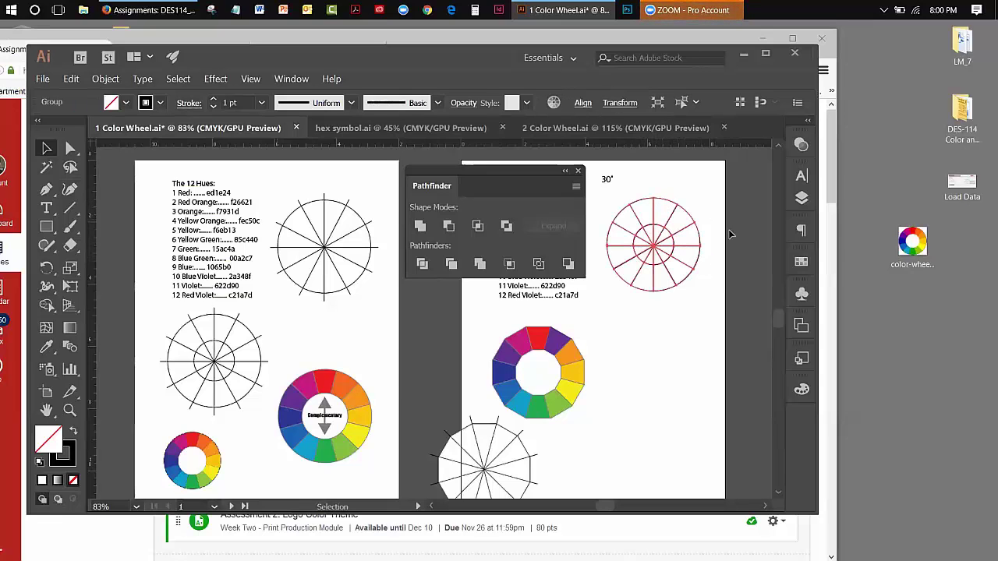
left_click(119, 80)
left_click(121, 135)
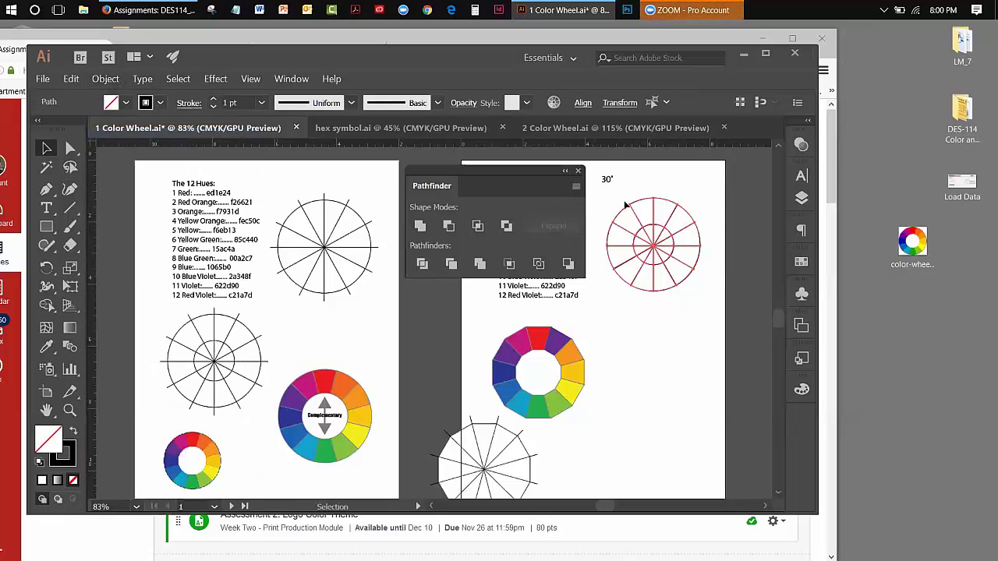
Step: Select the spoke pieces inside the inner circle and delete them
left_click(652, 193)
left_click(664, 202)
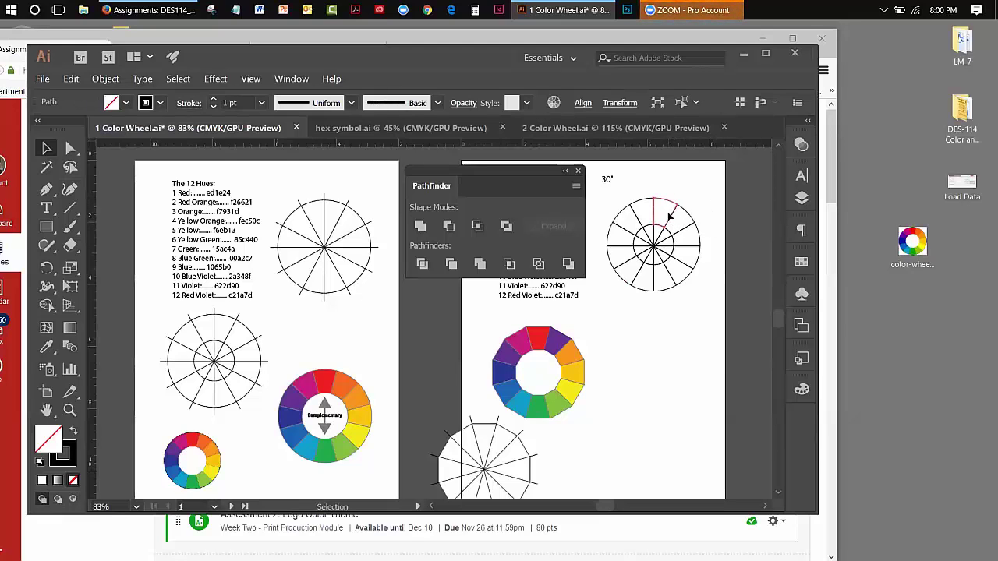
left_click(680, 183)
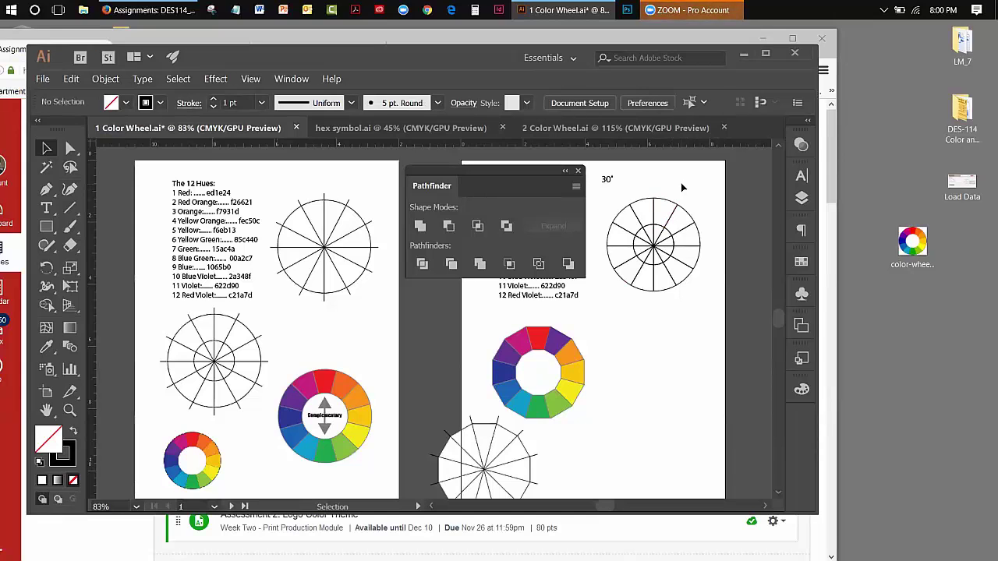
left_click(664, 256)
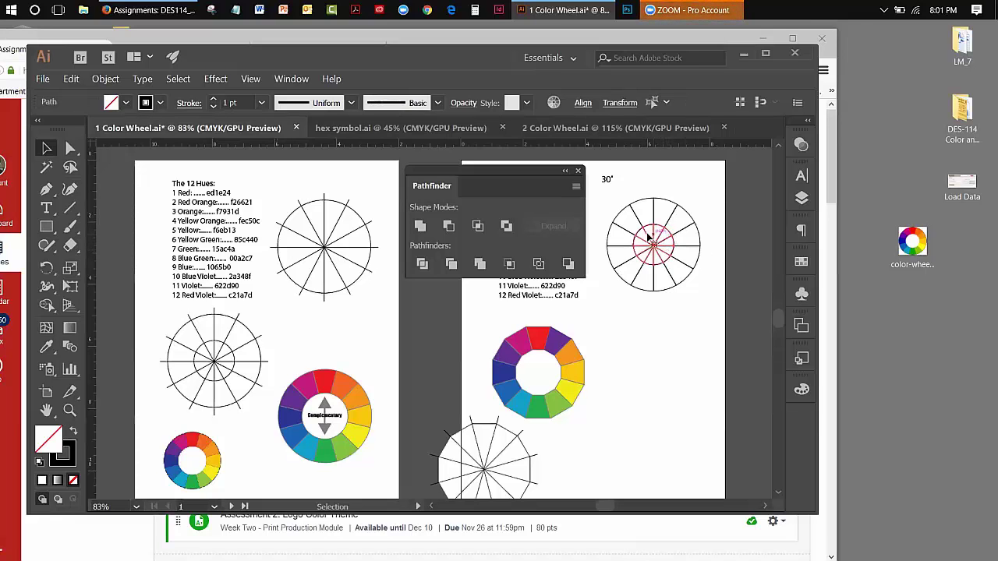
left_click(711, 244)
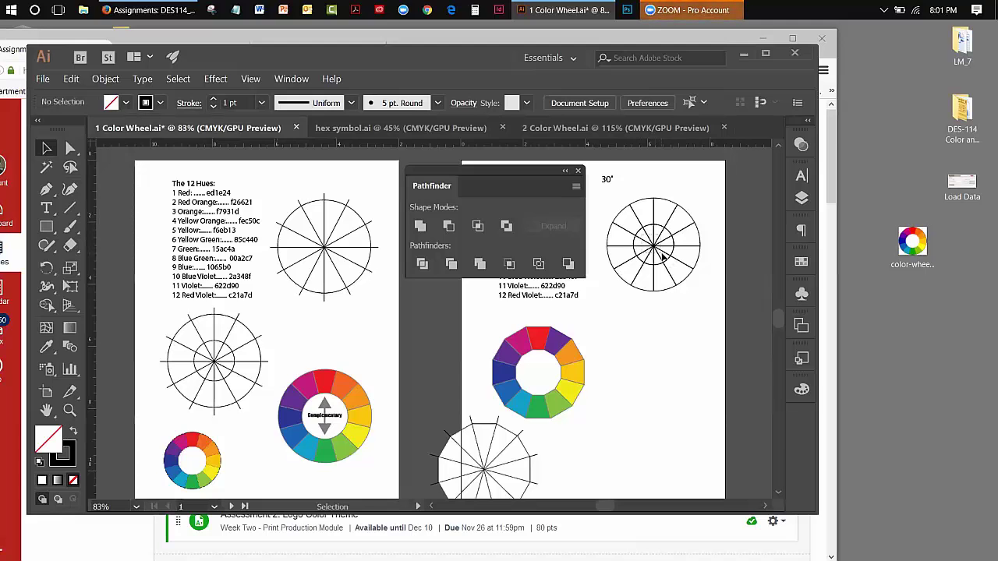
left_click(662, 255)
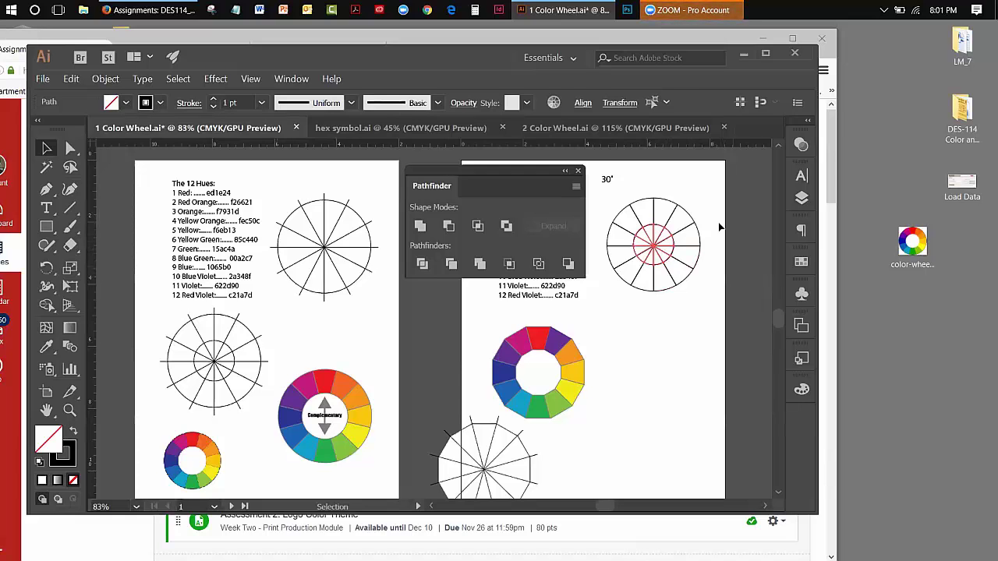
key("Delete")
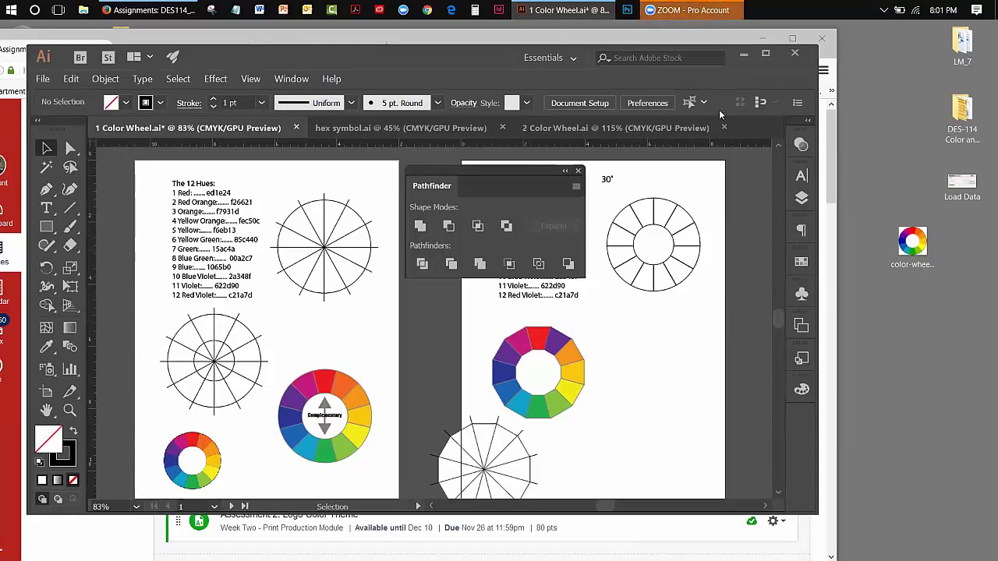
Step: Eyedropper-fill three ring segments with red, violet and orange sampled from the reference wheel
left_click(668, 205)
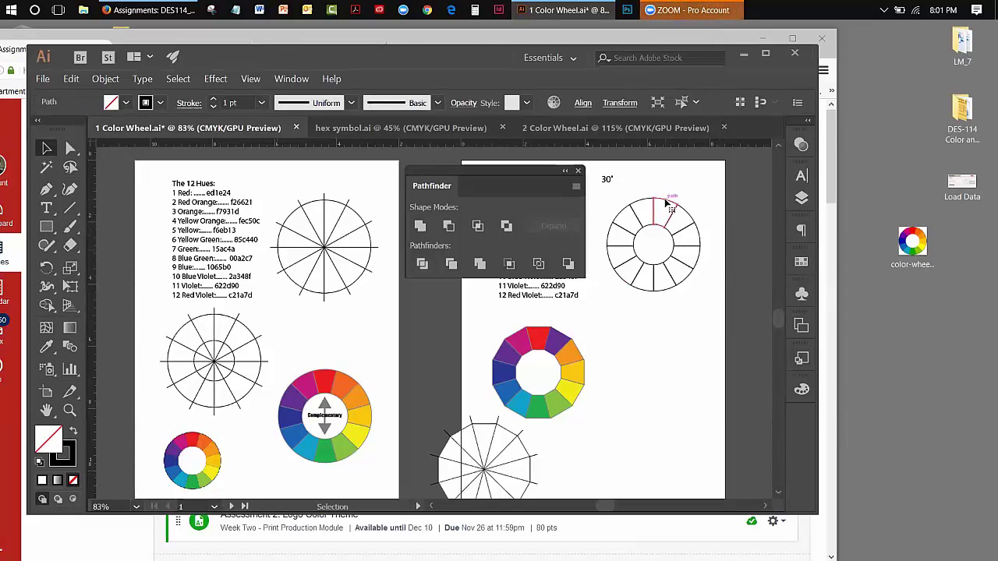
left_click(46, 346)
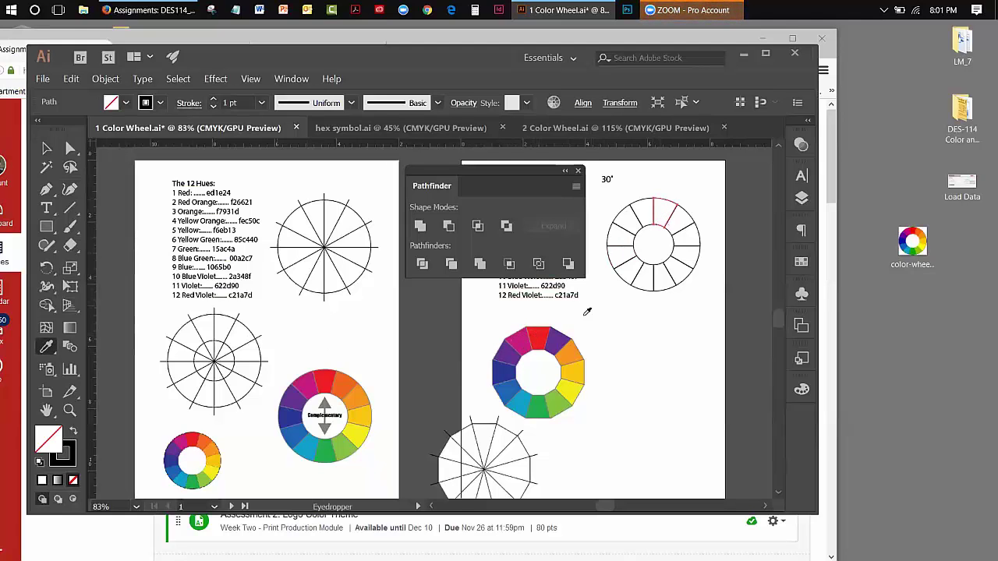
left_click(540, 335)
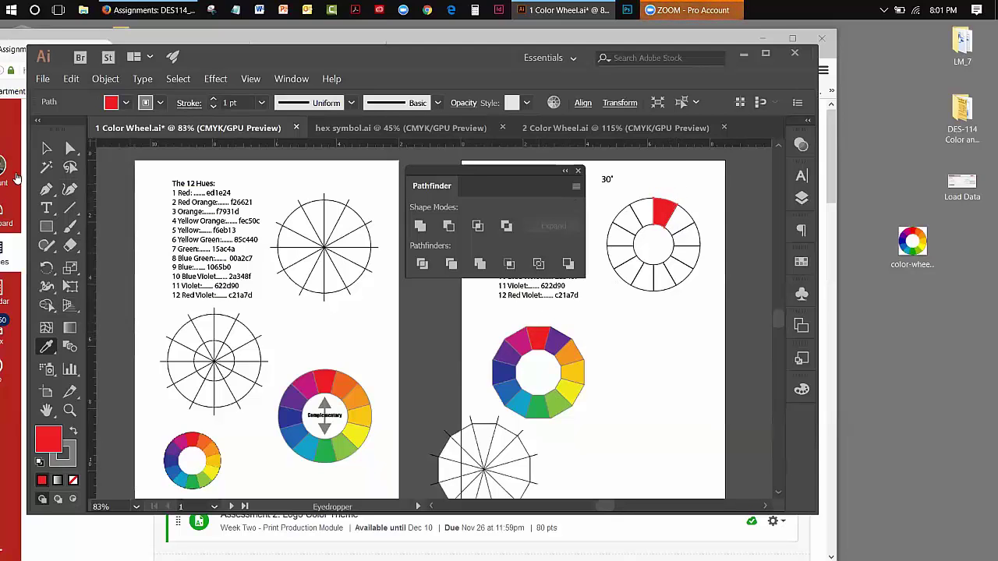
left_click(47, 148)
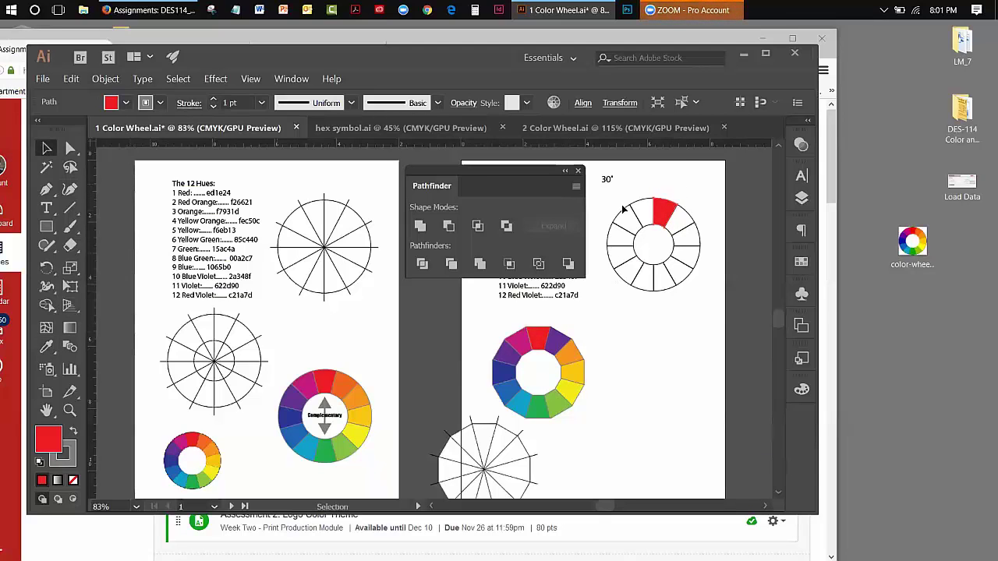
left_click(691, 225)
left_click(47, 346)
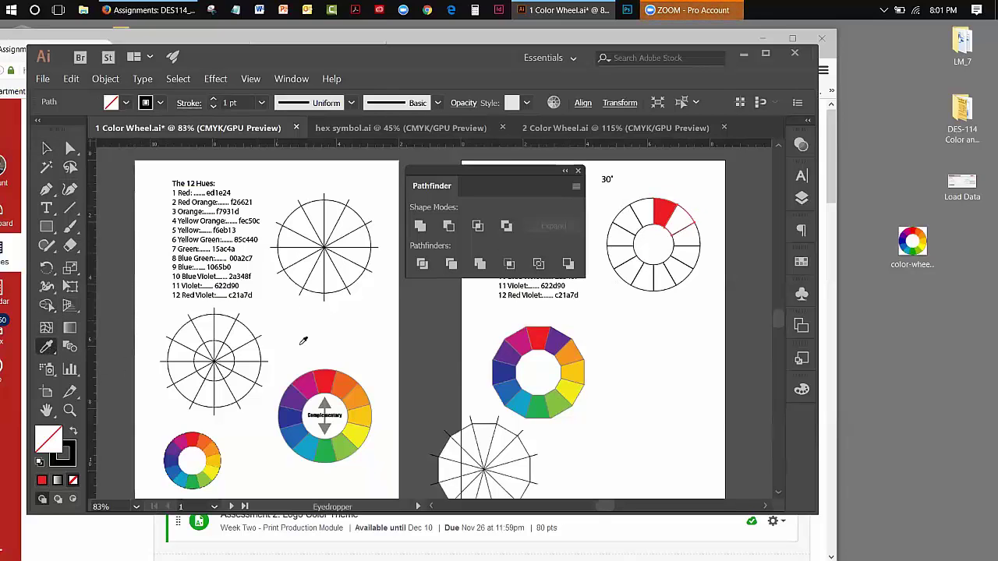
left_click(558, 334)
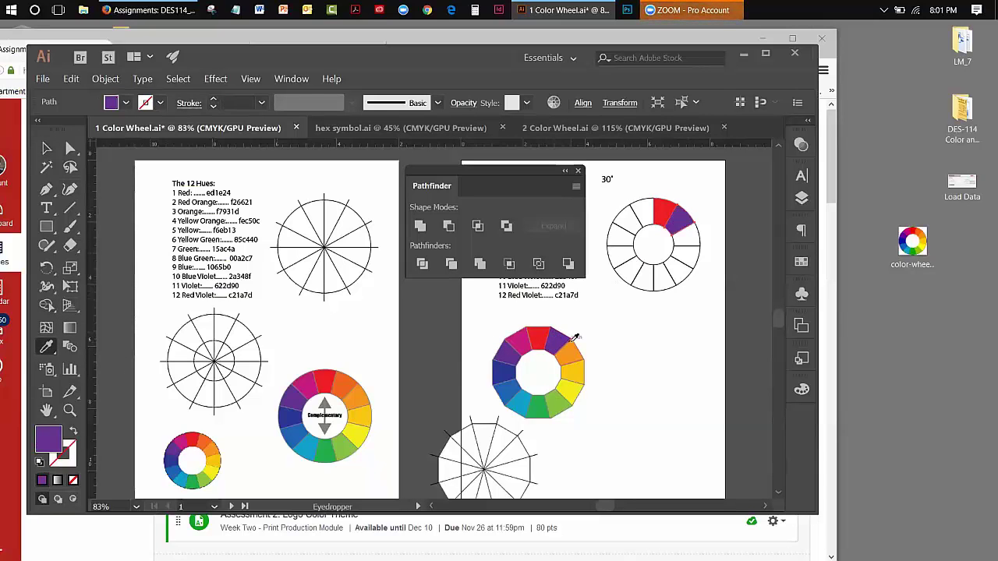
left_click(46, 148)
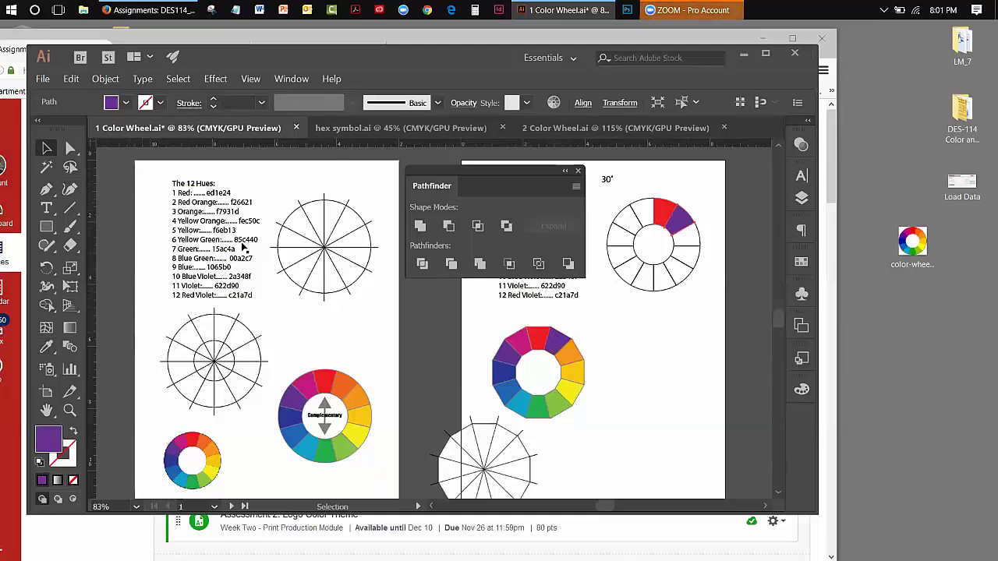
left_click(699, 245)
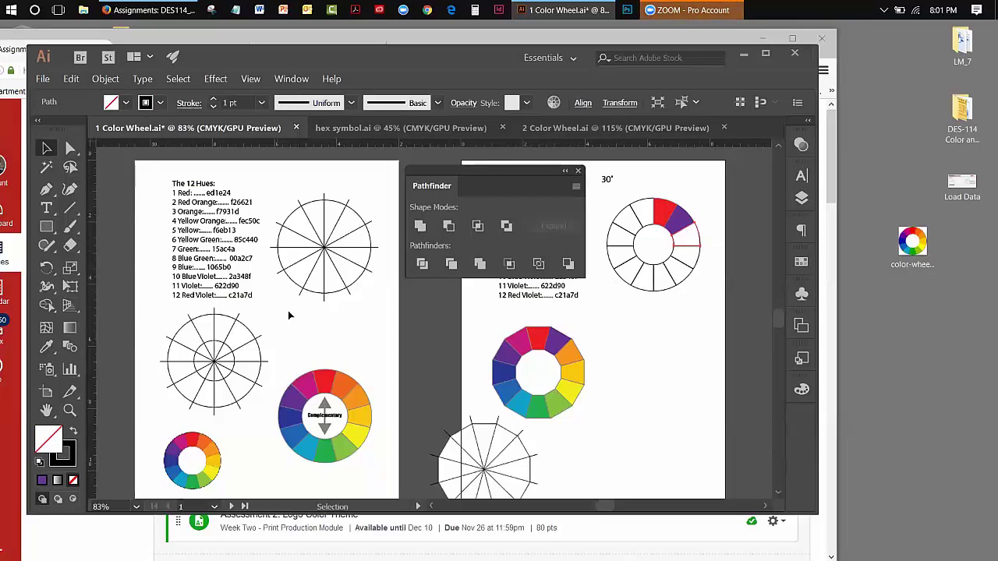
left_click(46, 346)
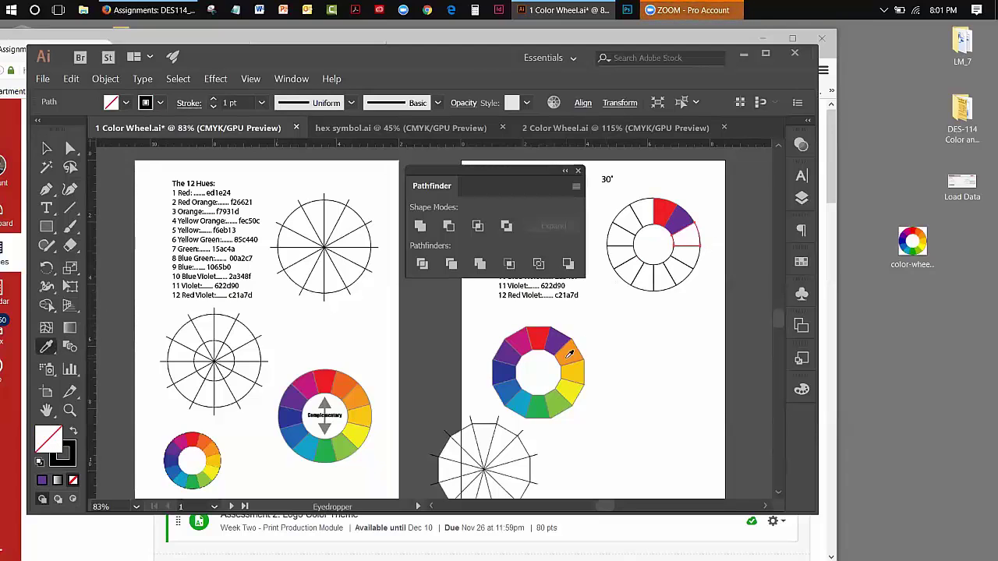
left_click(578, 352)
left_click(47, 148)
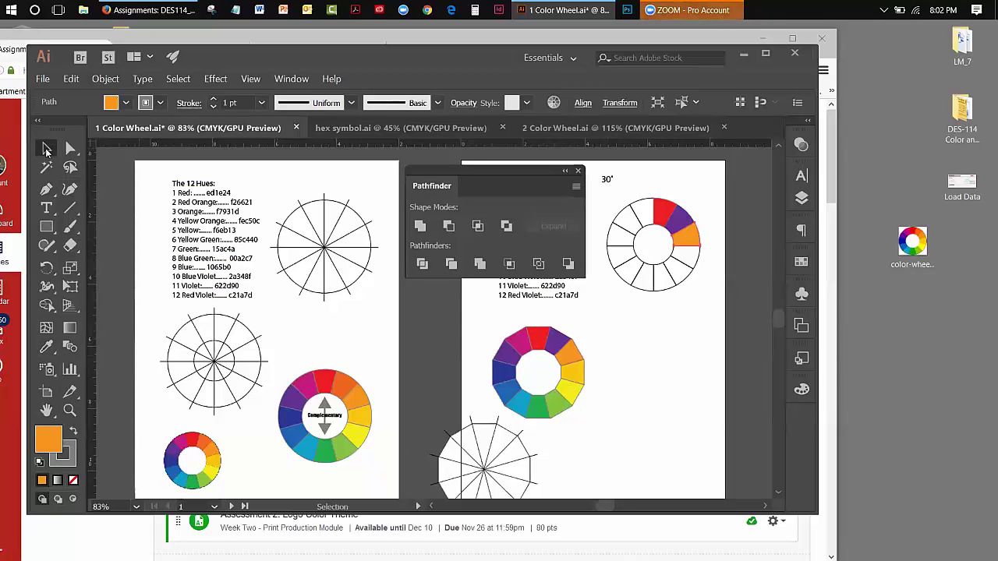
Step: Fill the next two ring segments with the yellow hues from the reference wheel
left_click(693, 262)
left_click(697, 260)
left_click(46, 348)
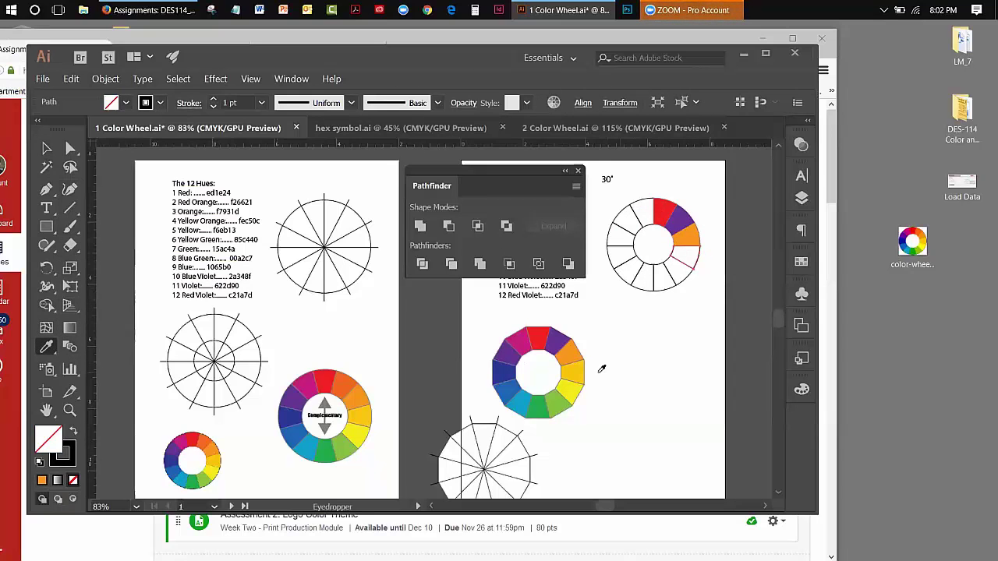
left_click(579, 377)
key("v")
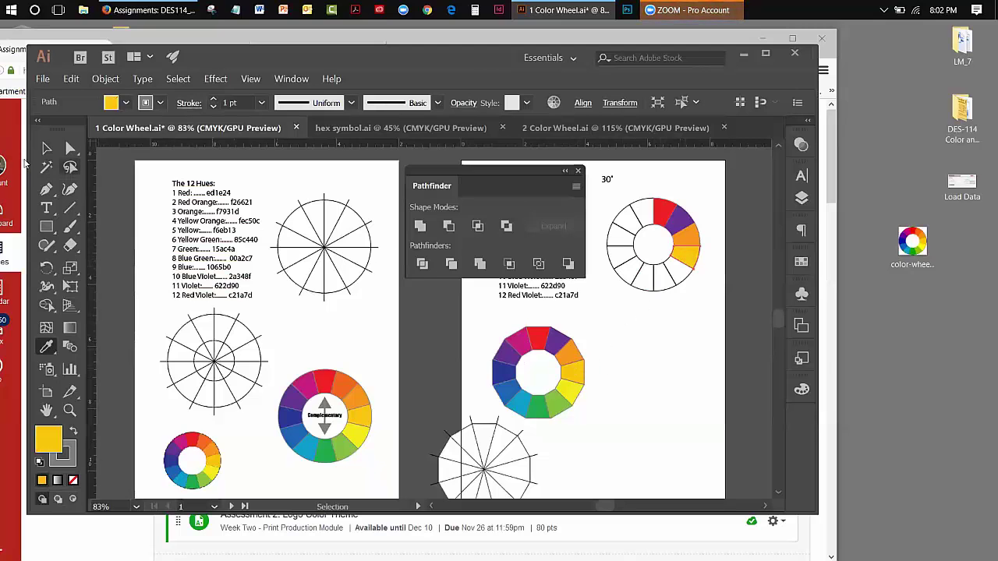
left_click(46, 148)
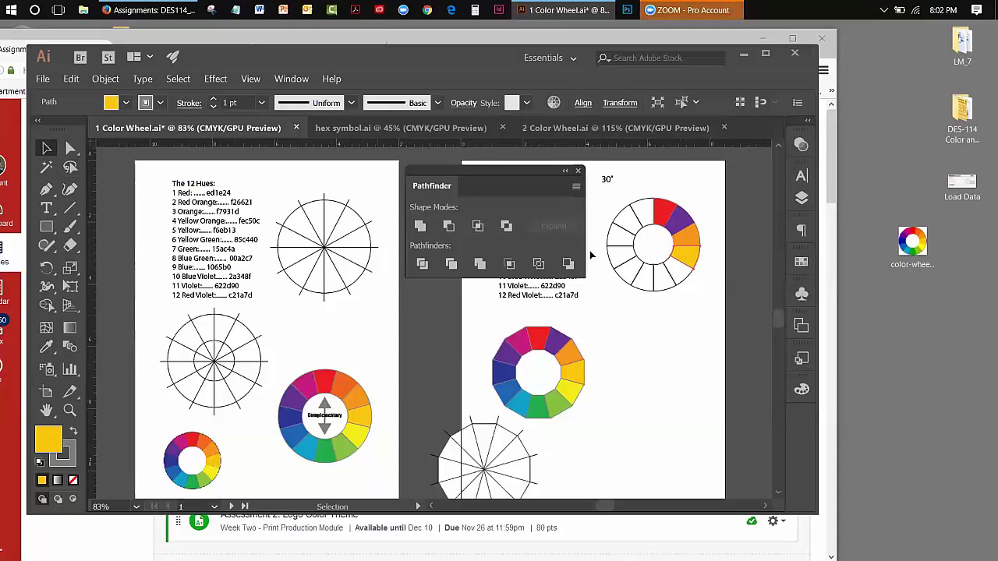
left_click(685, 284)
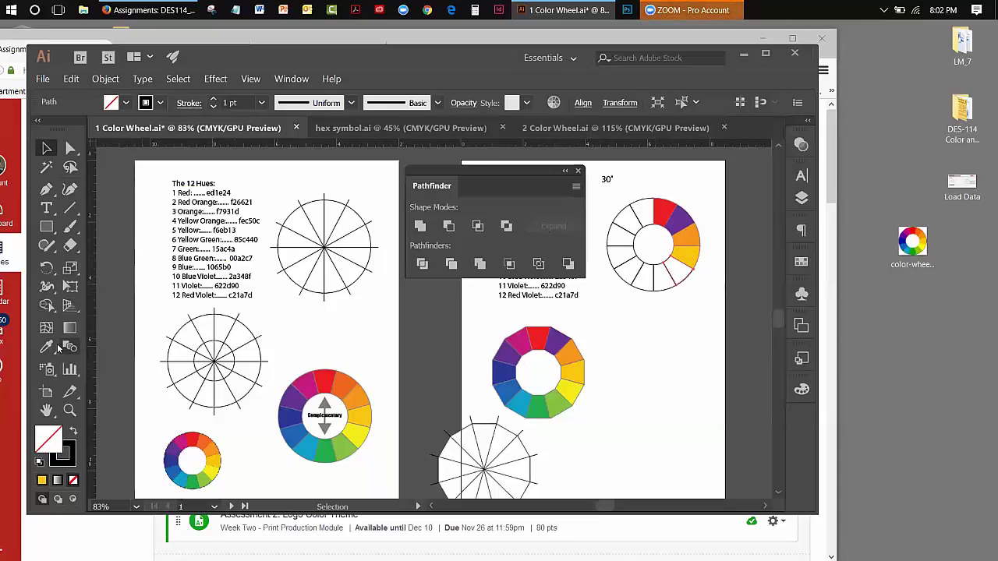
left_click(46, 348)
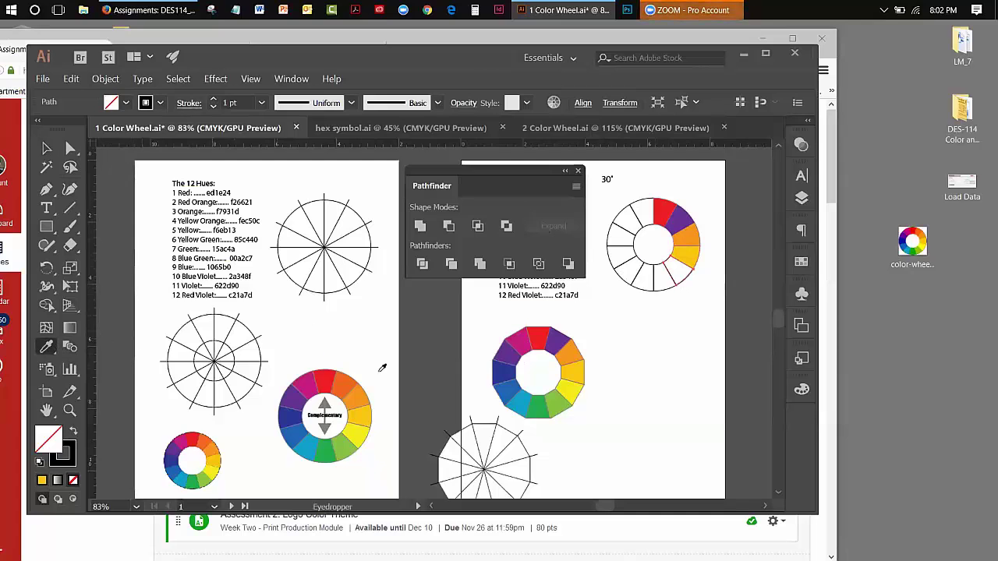
left_click(574, 389)
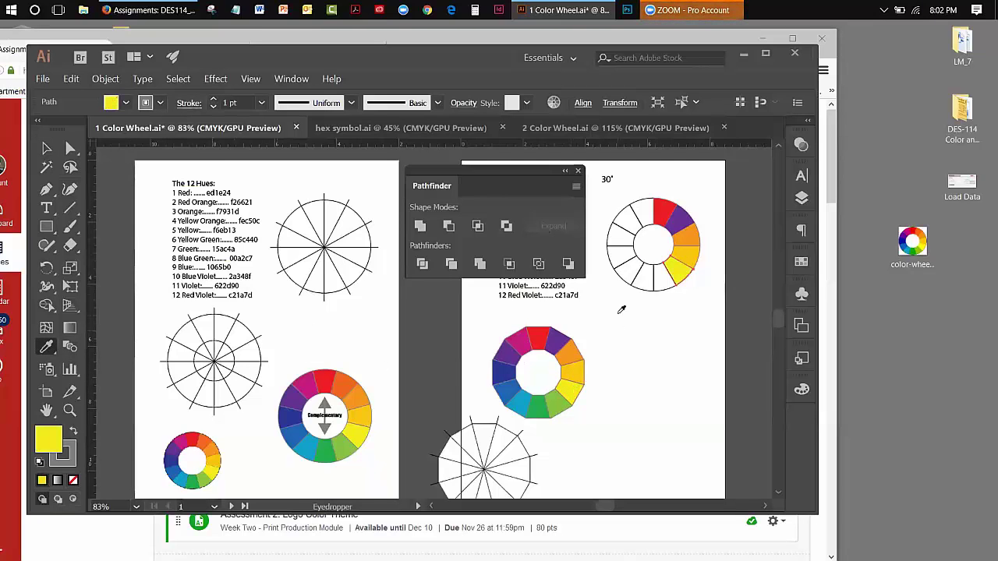
left_click(44, 149)
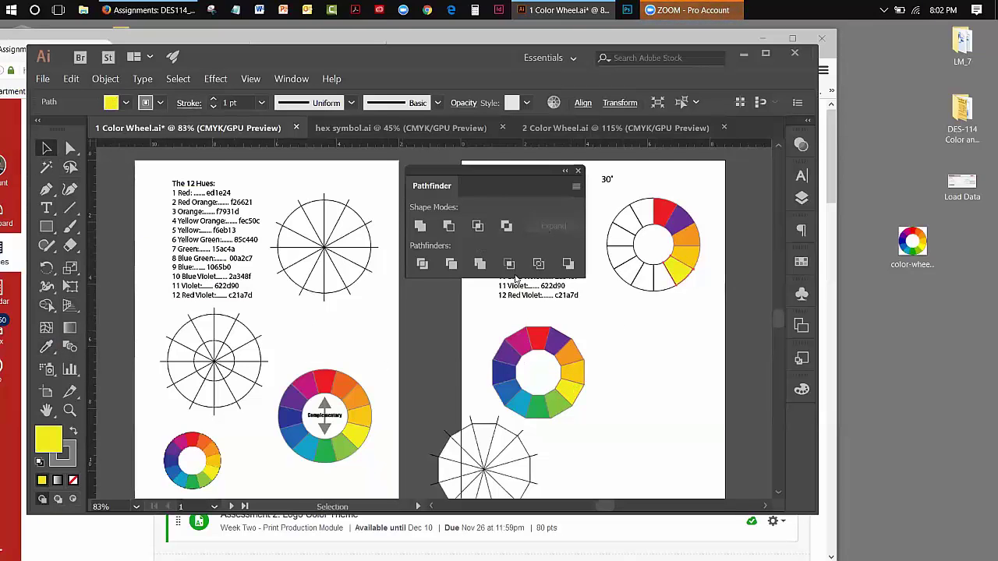
Step: Fill the following three segments with yellow-green, green and blue-green from the reference wheel
left_click(663, 292)
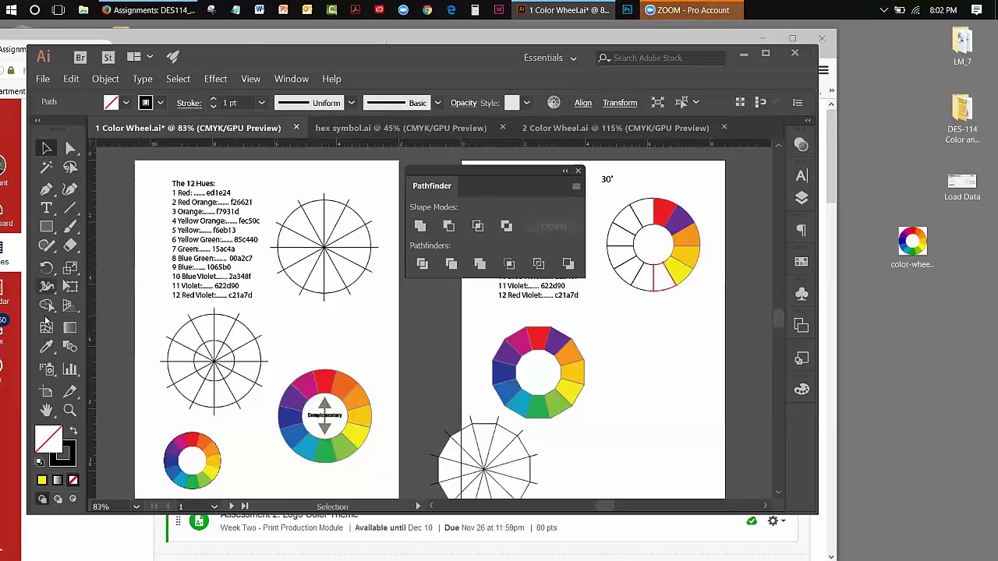
left_click(46, 346)
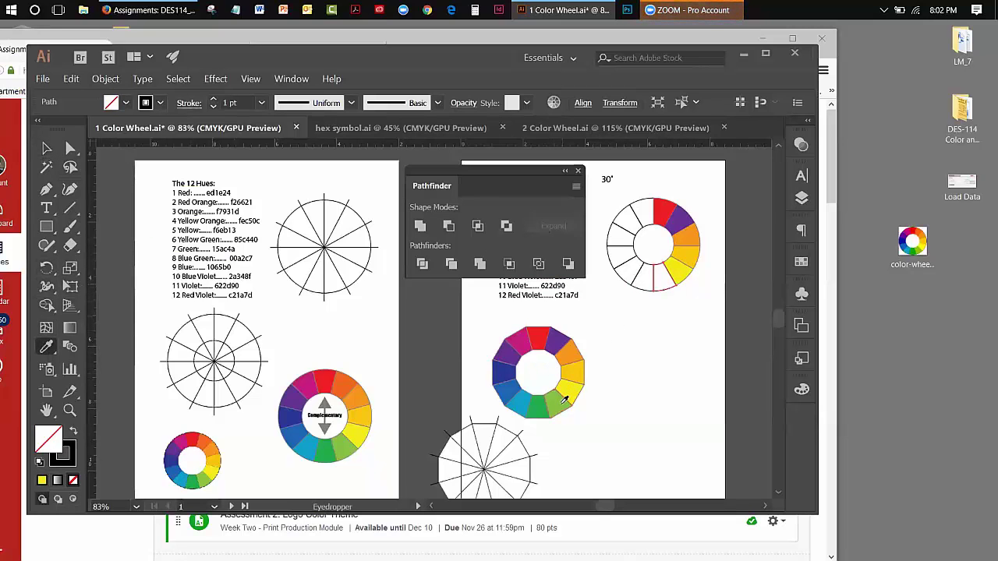
left_click(561, 400)
left_click(46, 148)
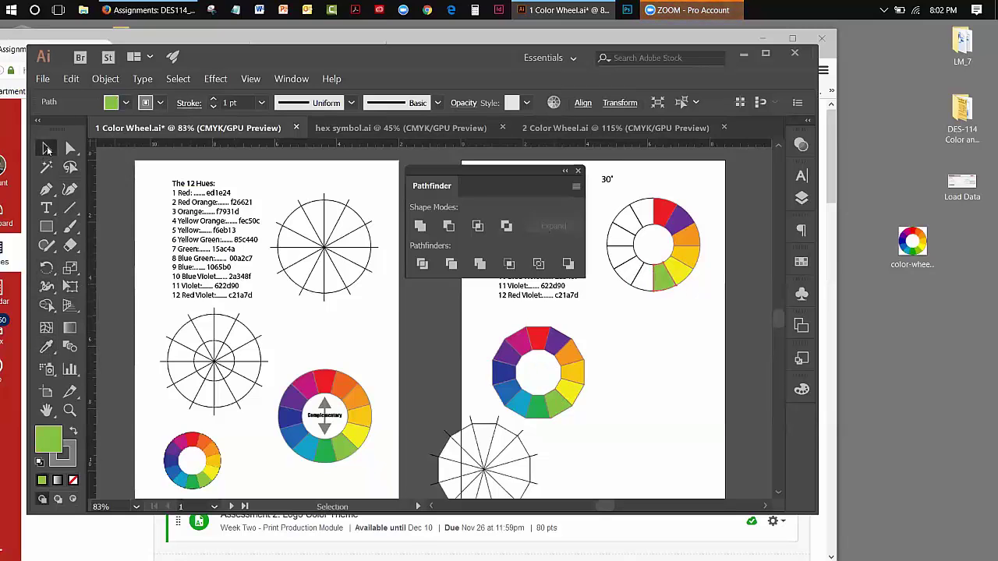
left_click(645, 290)
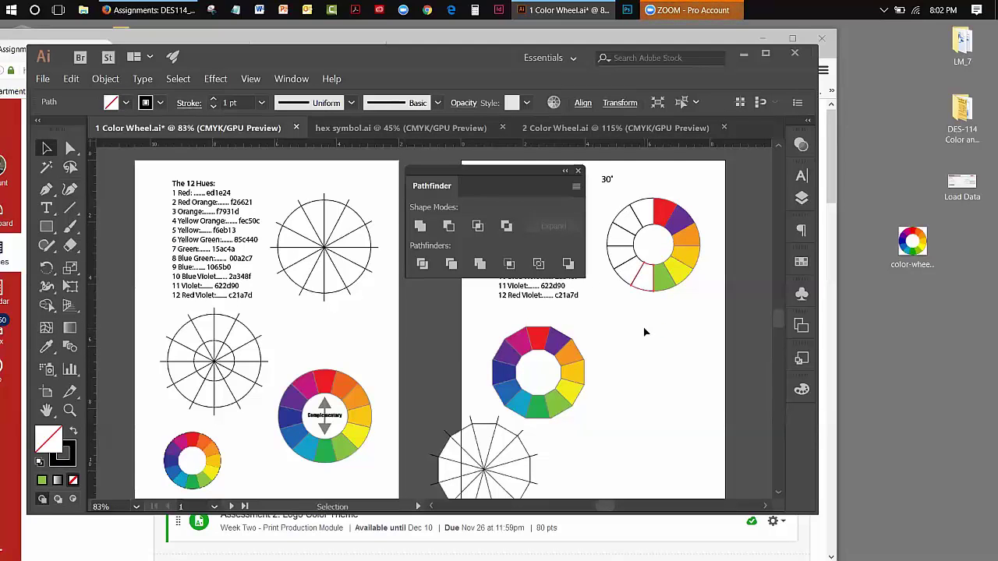
left_click(46, 347)
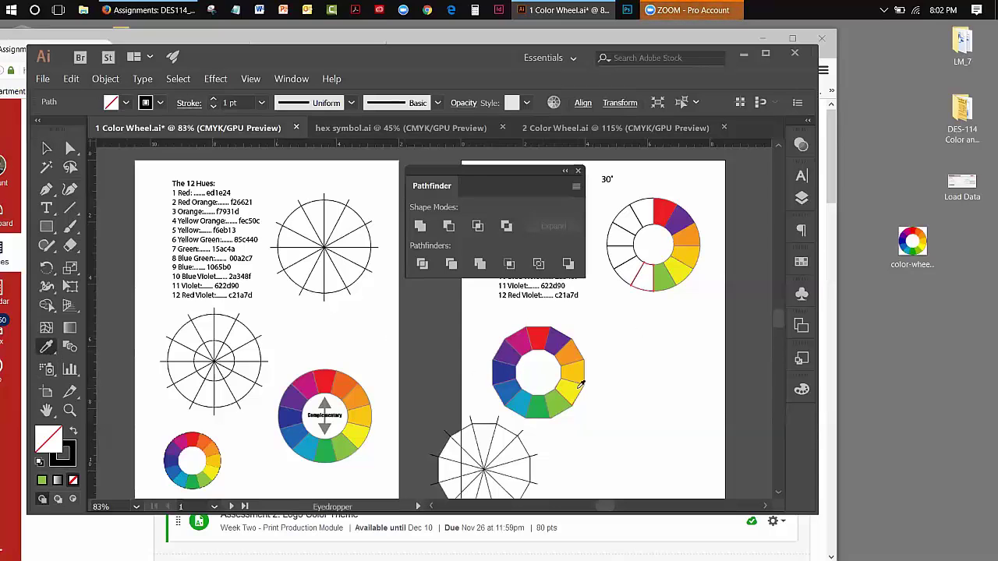
left_click(538, 406)
left_click(46, 148)
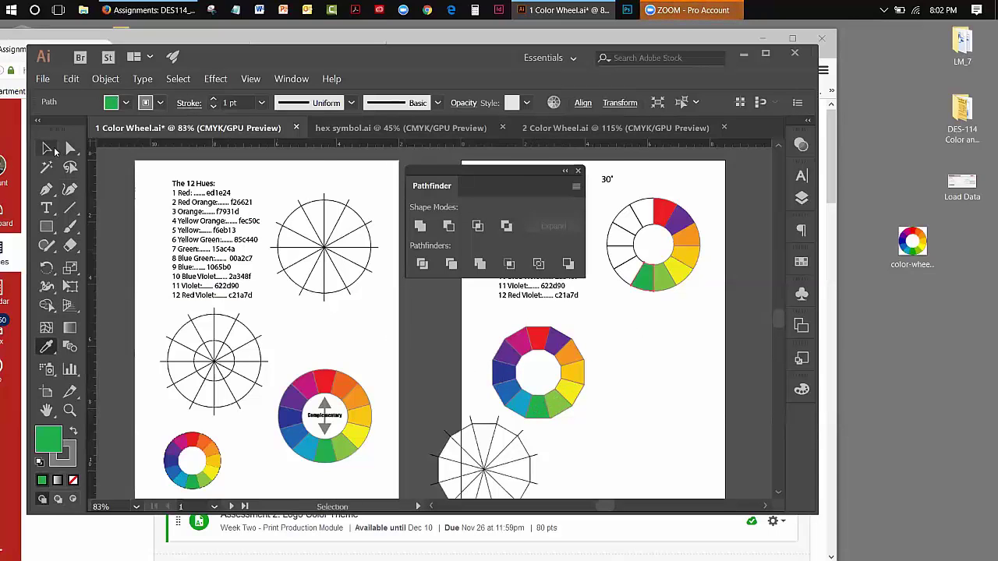
left_click(624, 273)
left_click(46, 348)
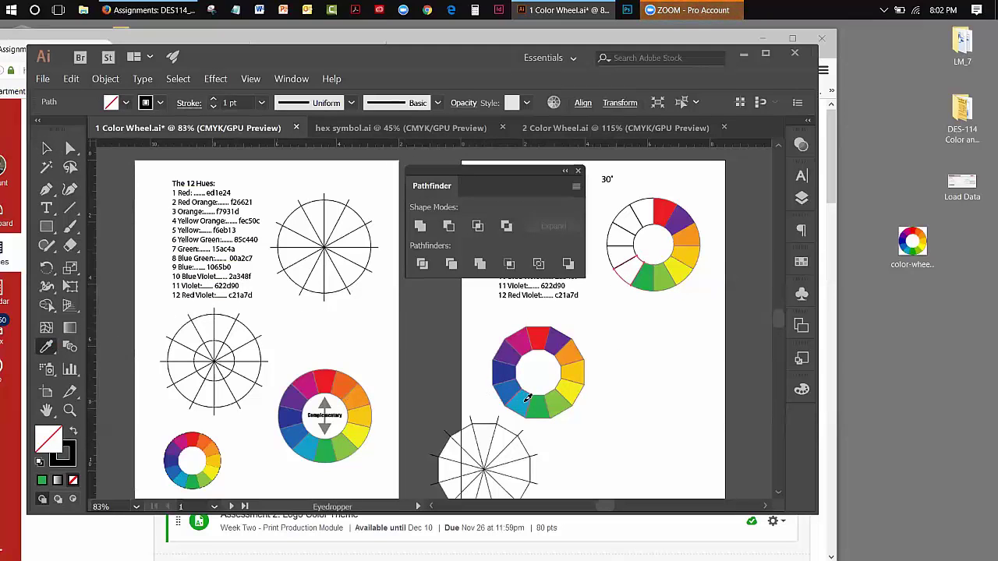
left_click(526, 398)
left_click(46, 148)
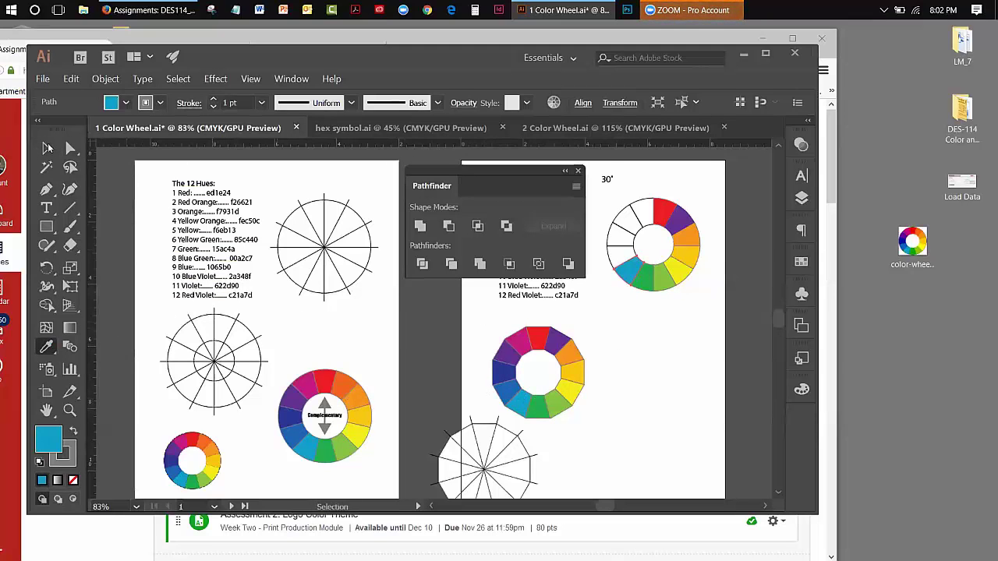
Step: Fill the left white segments with blue and blue-violet sampled from the middle wheel
left_click(676, 360)
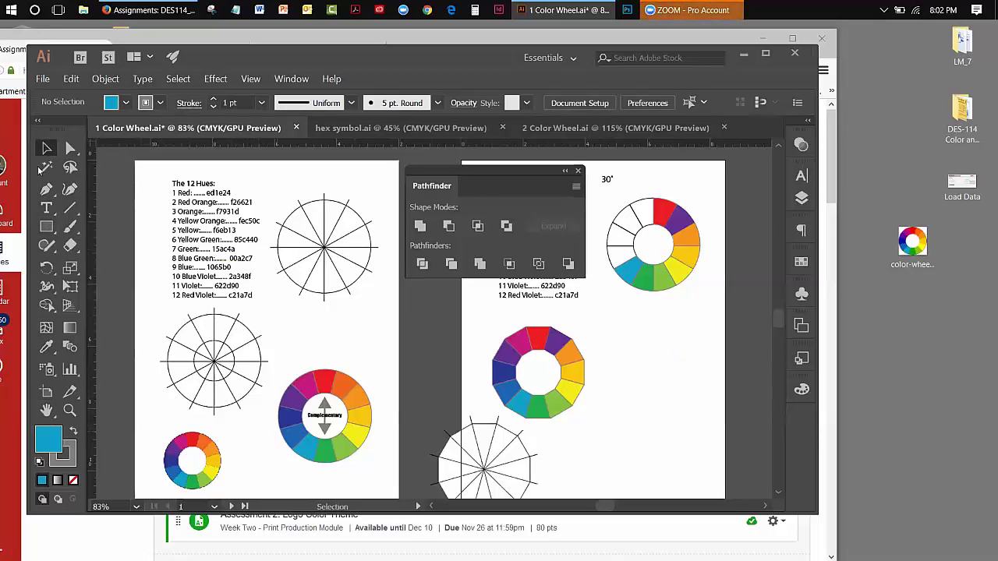
left_click(614, 262)
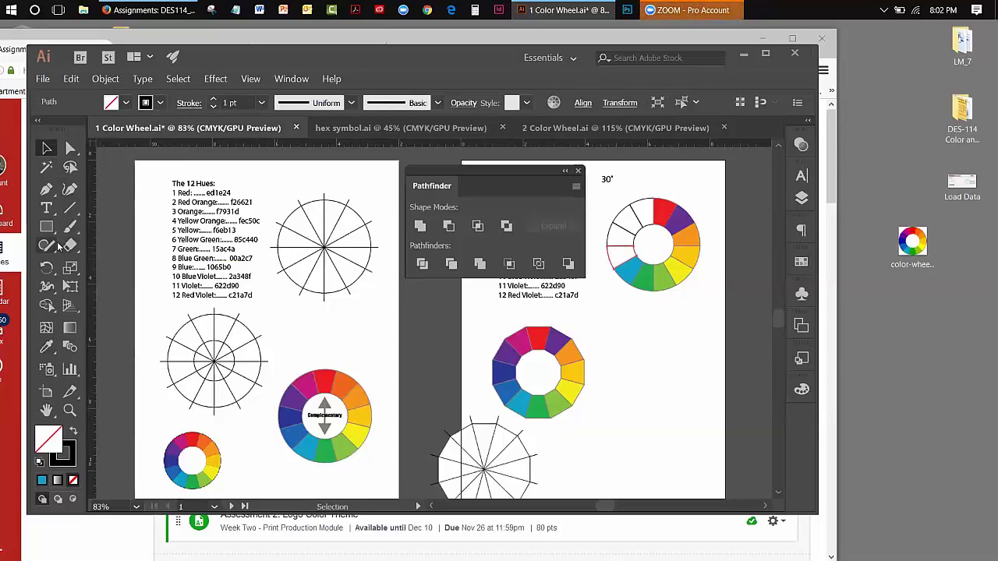
left_click(46, 346)
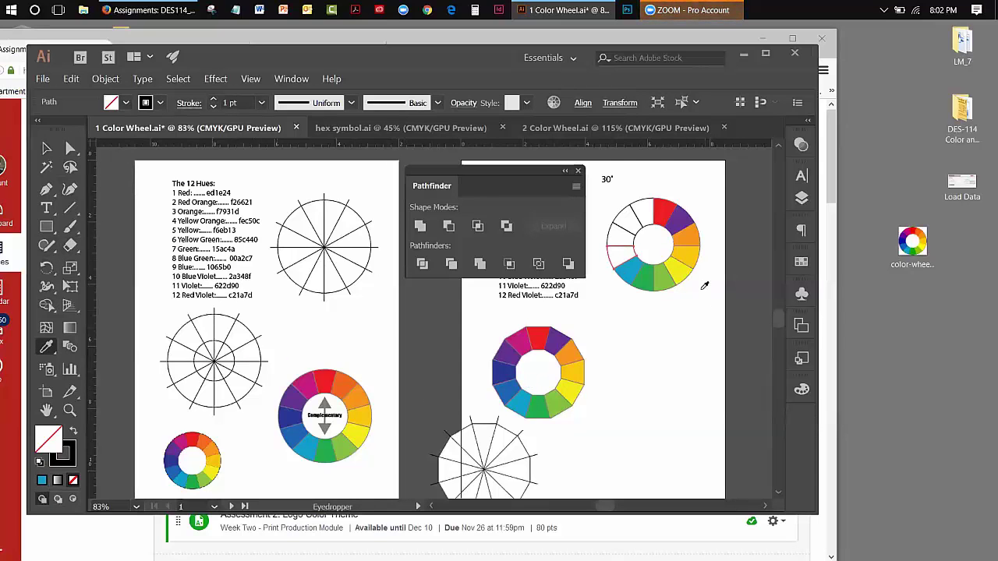
left_click(508, 388)
key("v")
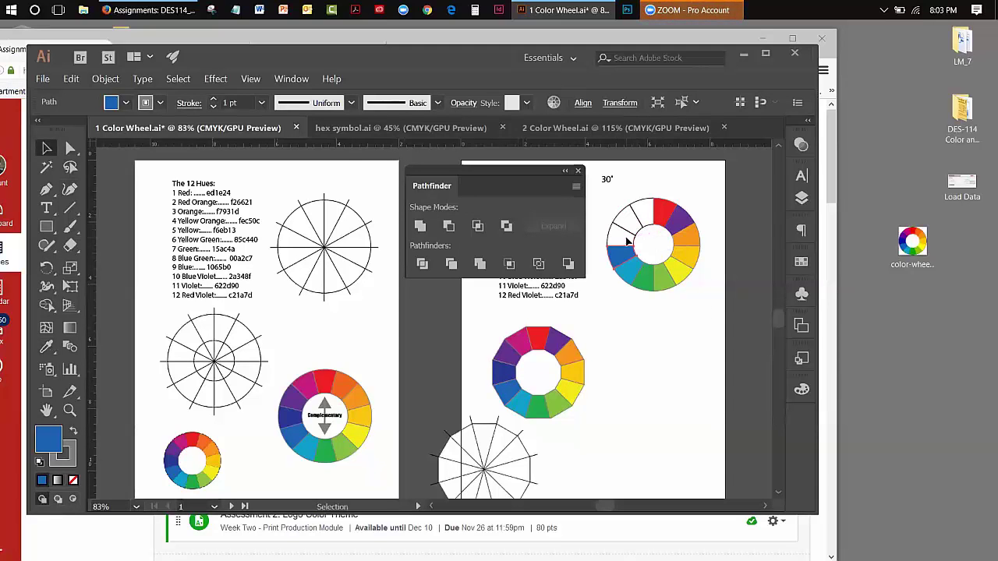
left_click(611, 236)
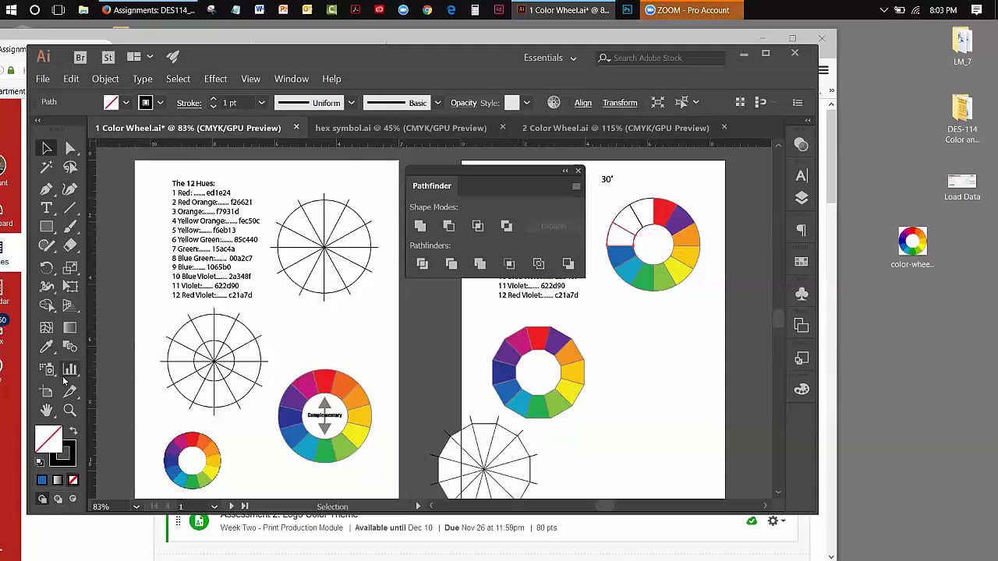
key("i")
left_click(506, 371)
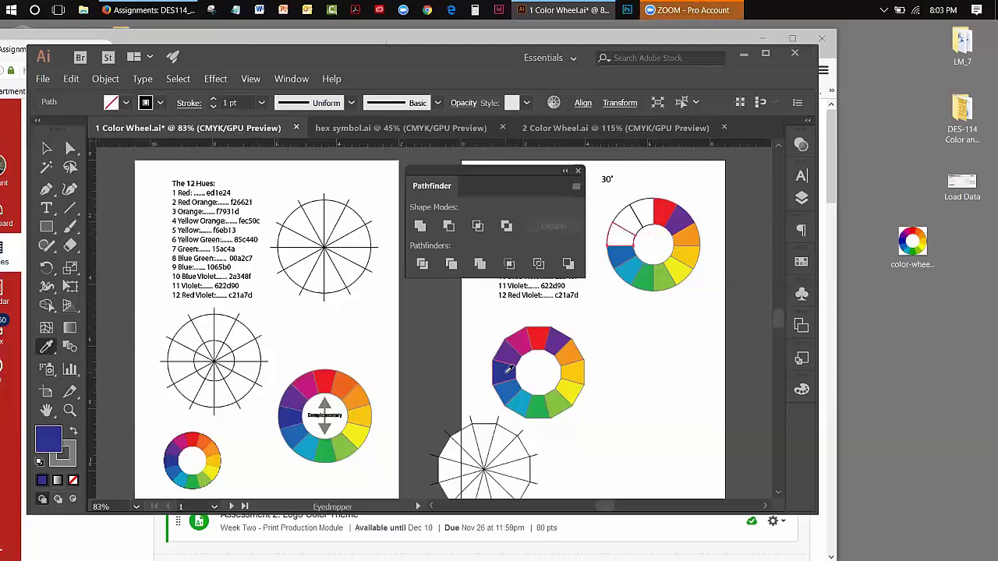
left_click(43, 151)
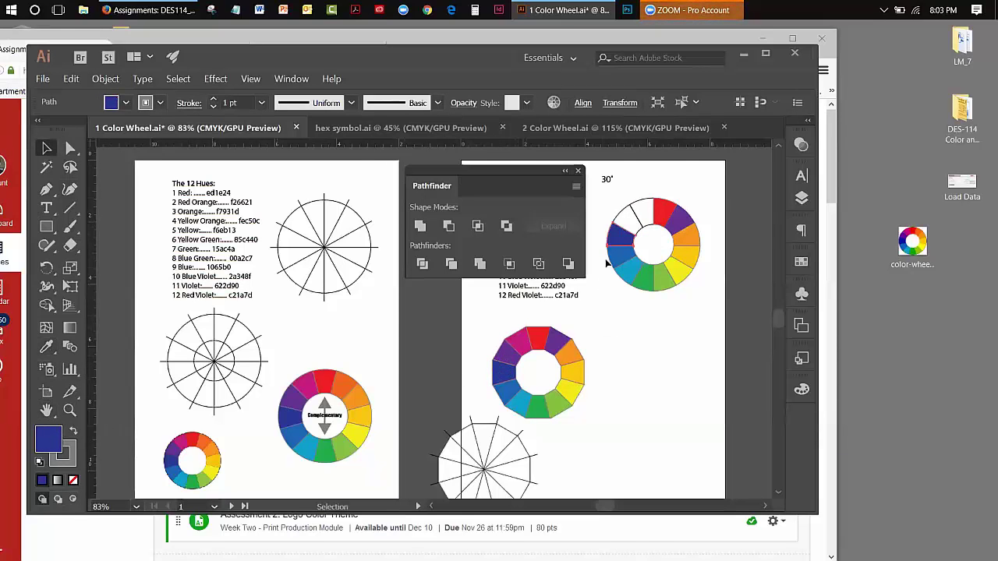
Step: Fill the last upper-left segments with violet and red-violet, completing all twelve hues
left_click(626, 217)
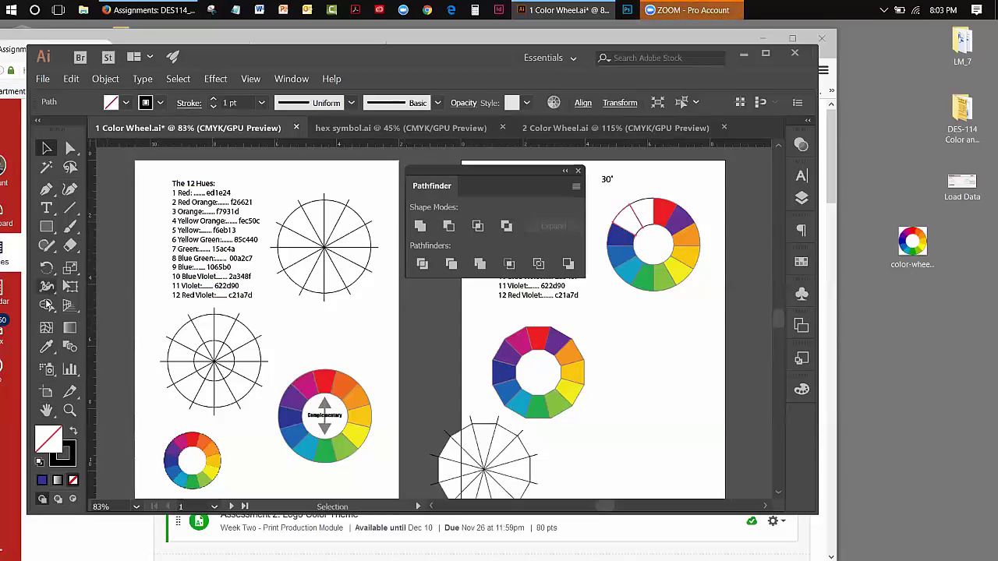
left_click(46, 346)
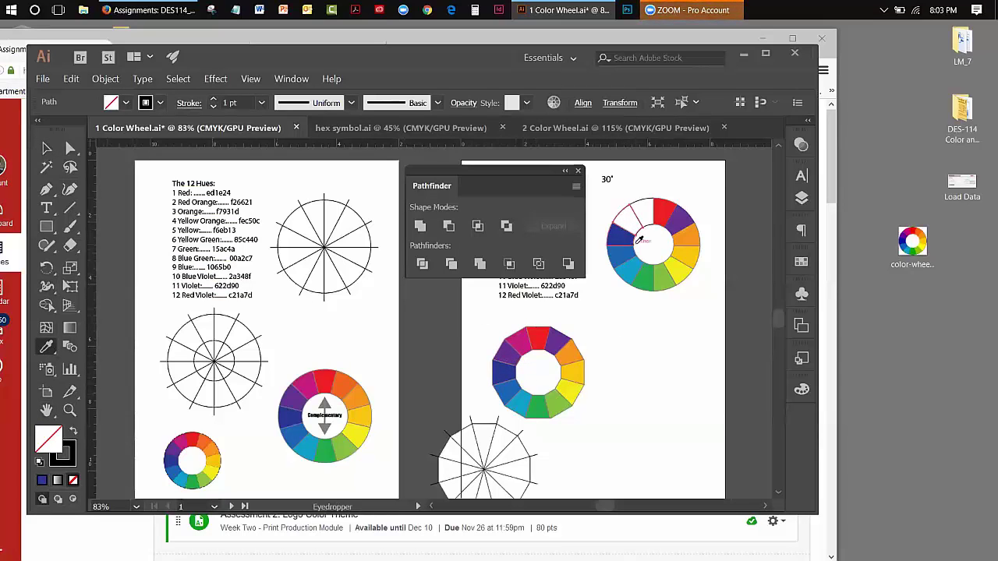
left_click(508, 353)
key("v")
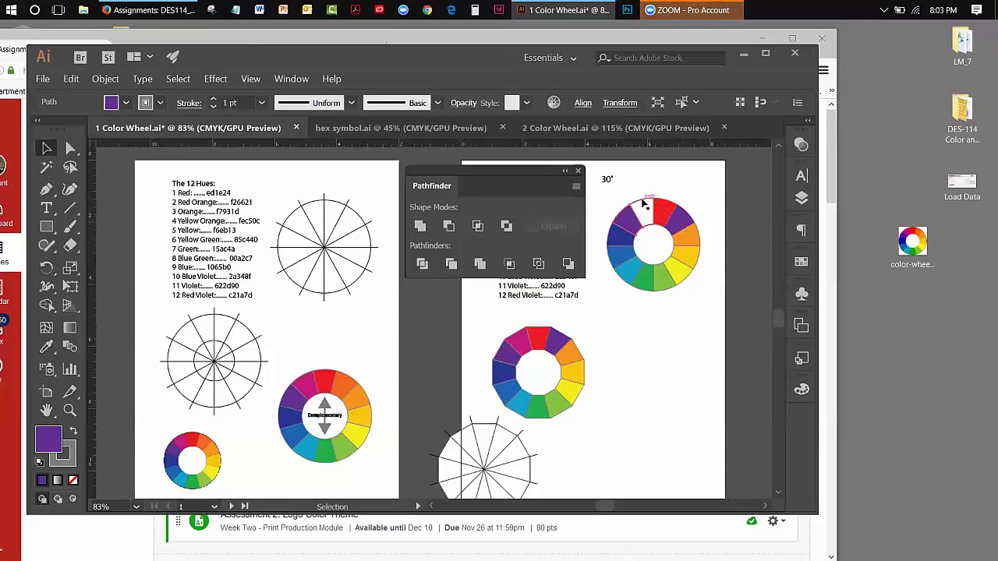
key("ctrl+z")
left_click(46, 346)
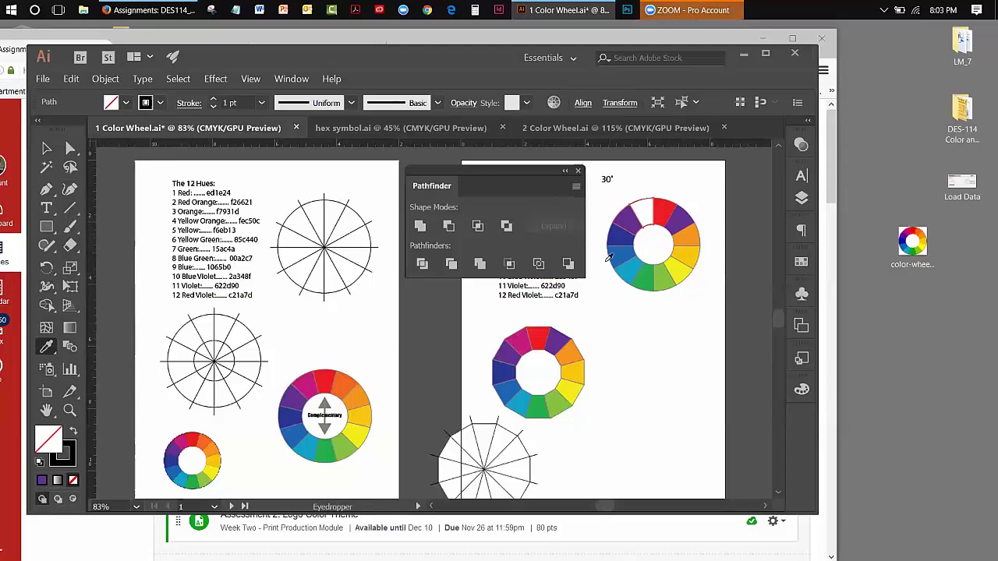
left_click(526, 331)
left_click(45, 149)
left_click(612, 335)
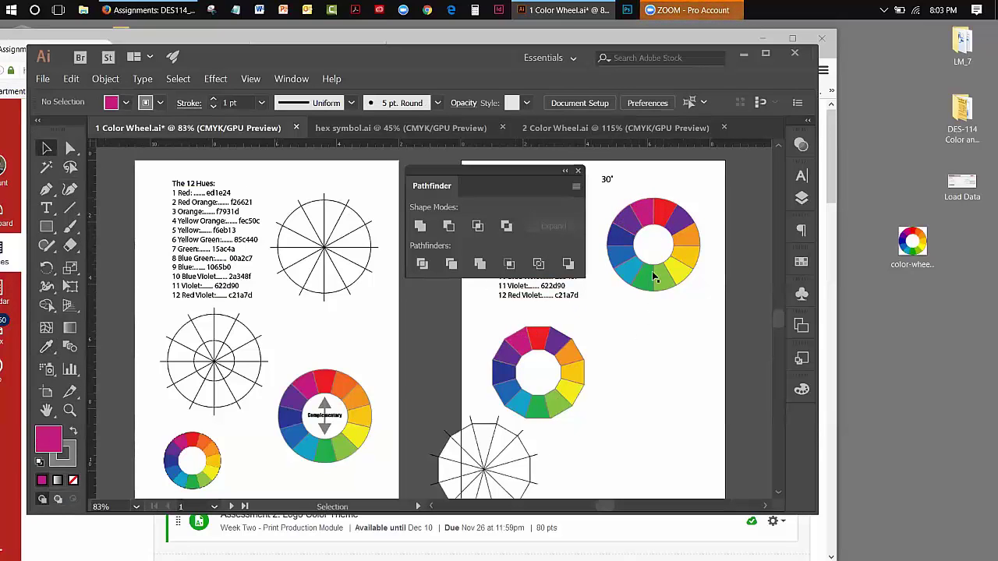
Step: Move the finished ring beside the 12-hue list on artboard 2, tucking the Pathfinder panel away
left_click_drag(605, 197, 705, 286)
left_click_drag(664, 228, 338, 294)
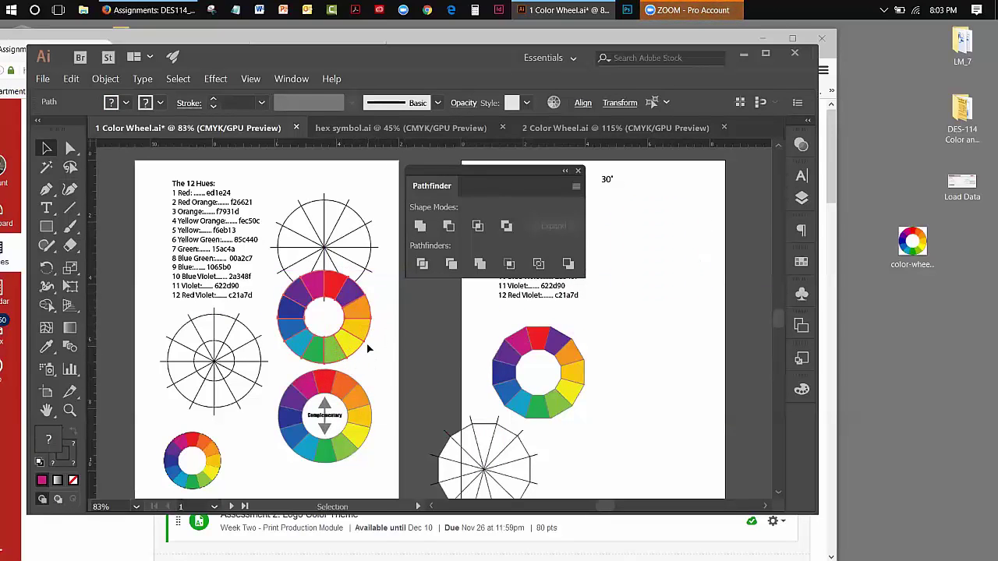
left_click_drag(471, 170, 689, 158)
left_click(720, 162)
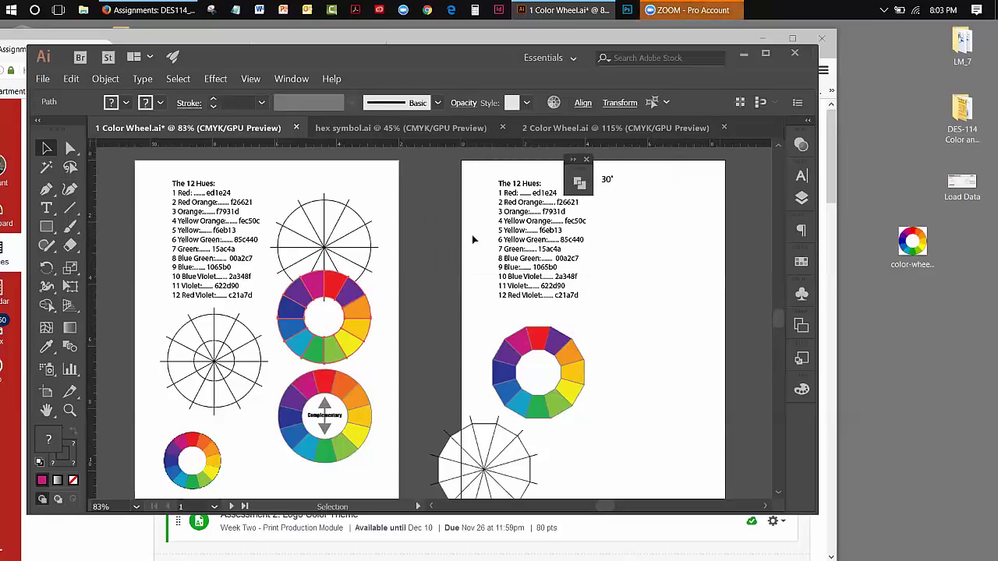
left_click_drag(341, 300, 696, 196)
left_click(456, 185)
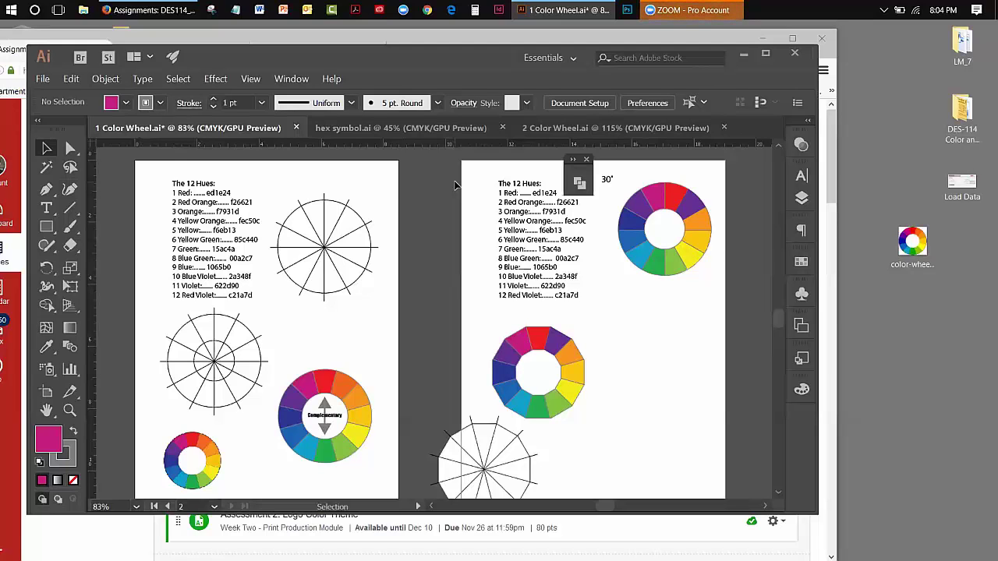
Step: Move the colour wheel image into the DES-114 folder, decline updating missing links, and dock the floating panel
left_click_drag(912, 242, 966, 114)
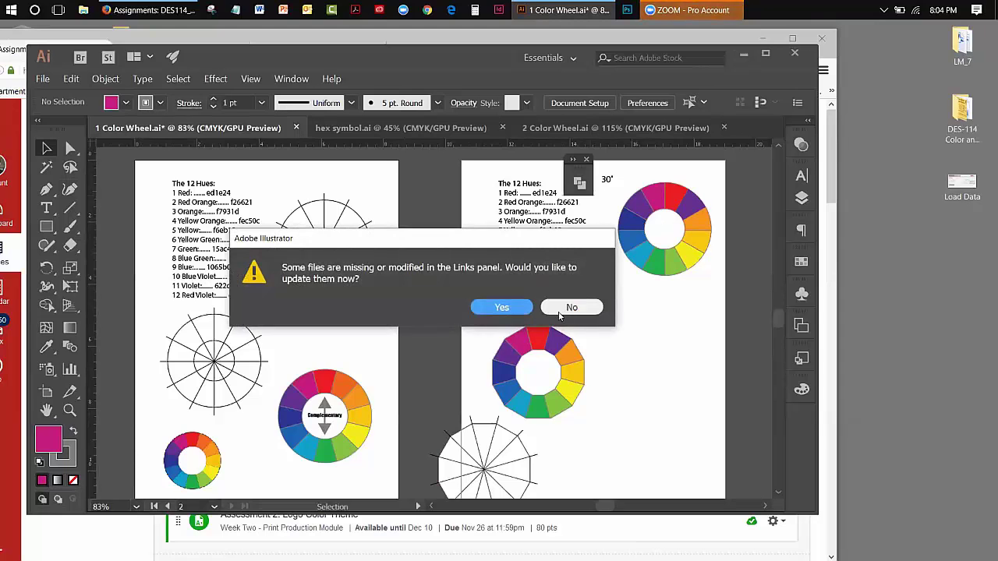
left_click(555, 310)
left_click_drag(582, 170, 768, 173)
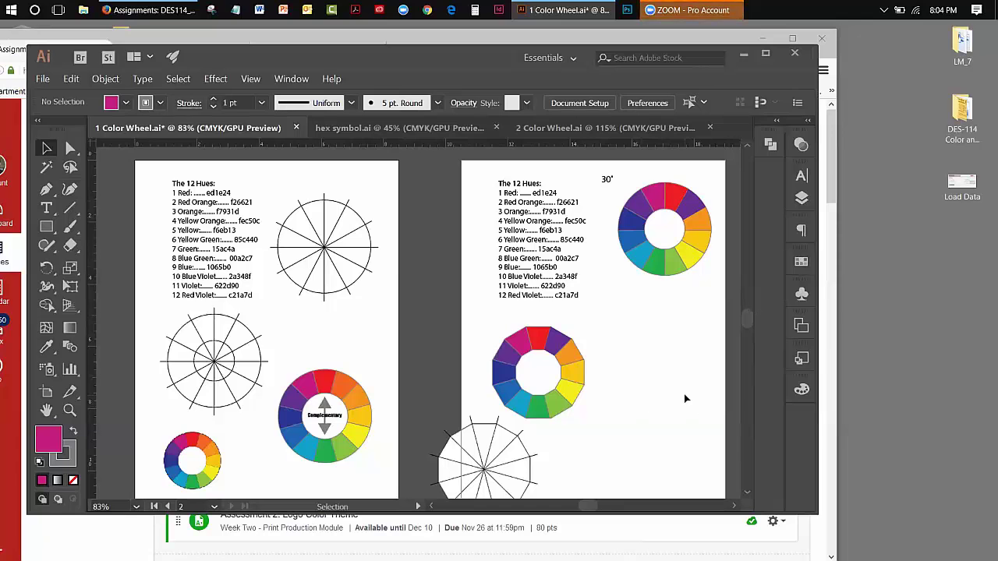
Step: Turn on View > Guides > Show Guides so the cyan ruler guides appear on both artboards
left_click(252, 80)
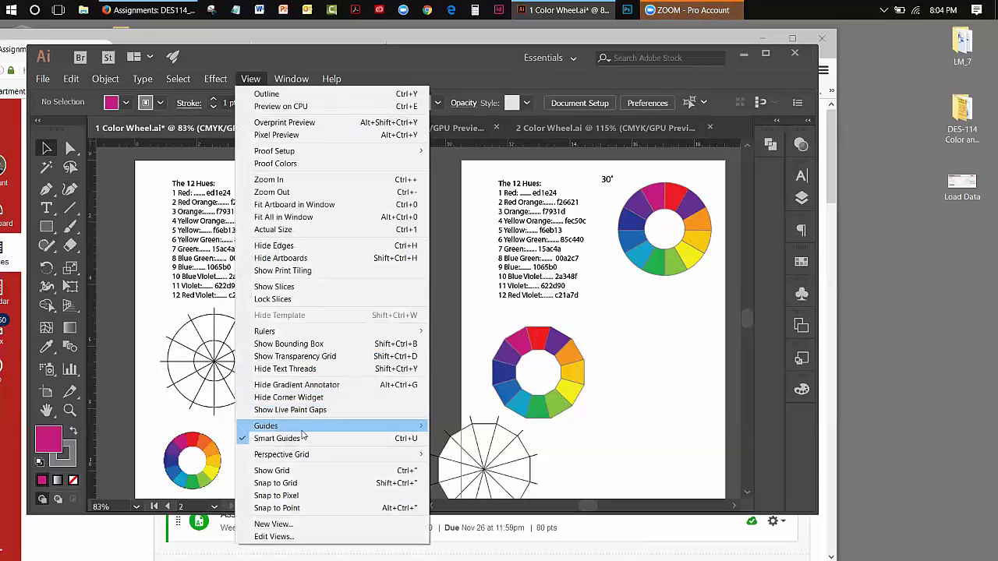
mouse_move(304, 426)
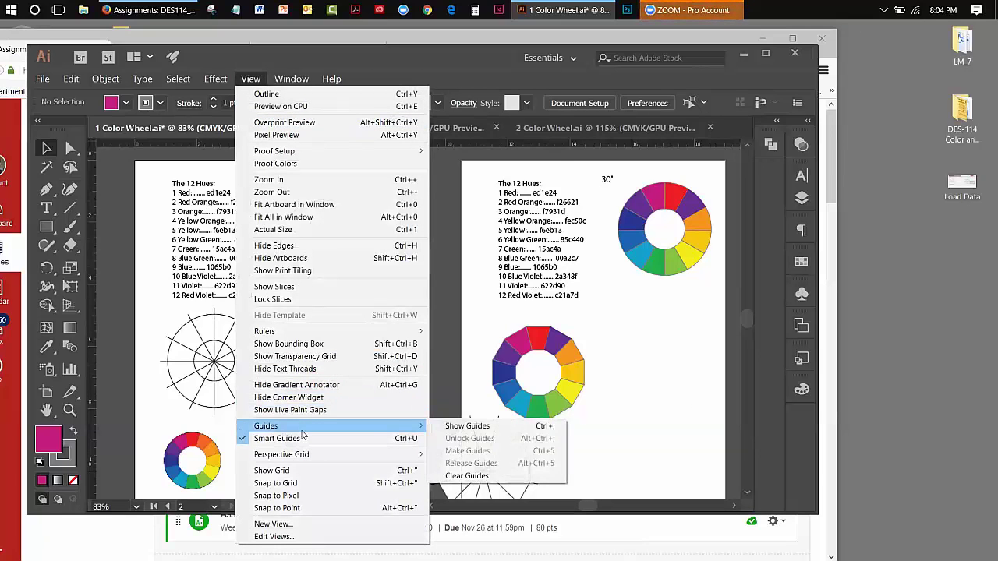
left_click(452, 426)
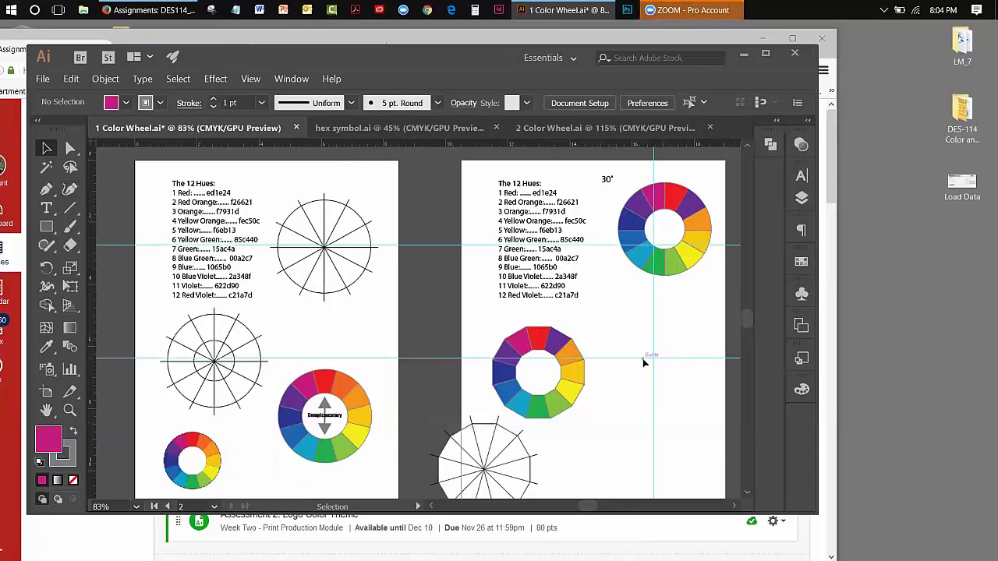
left_click(47, 230)
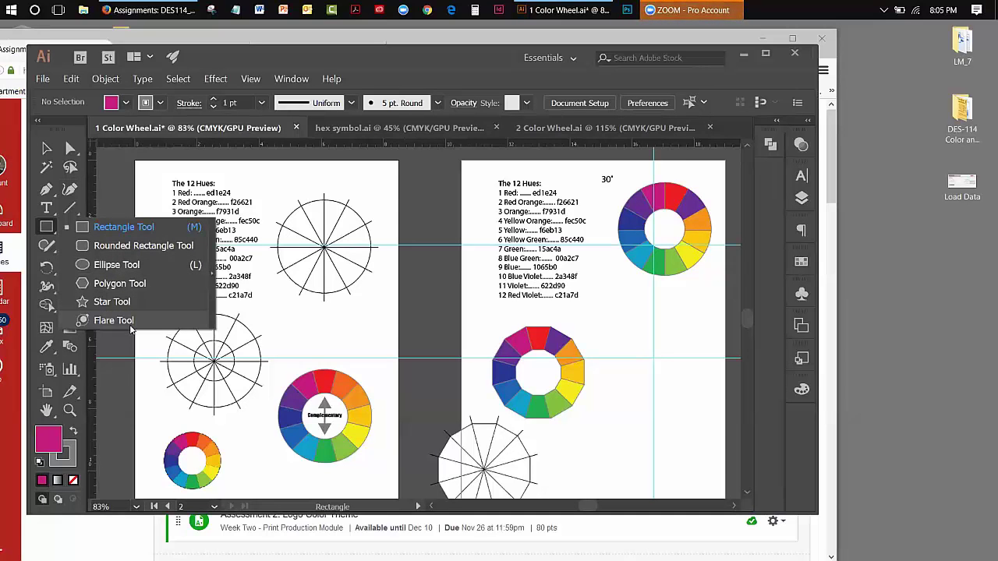
left_click(118, 283)
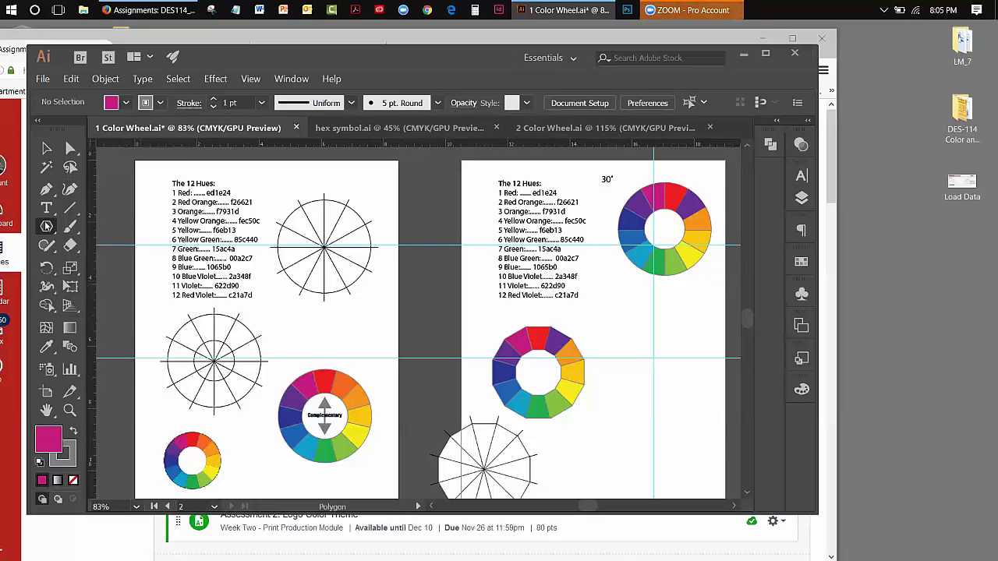
left_click(447, 300)
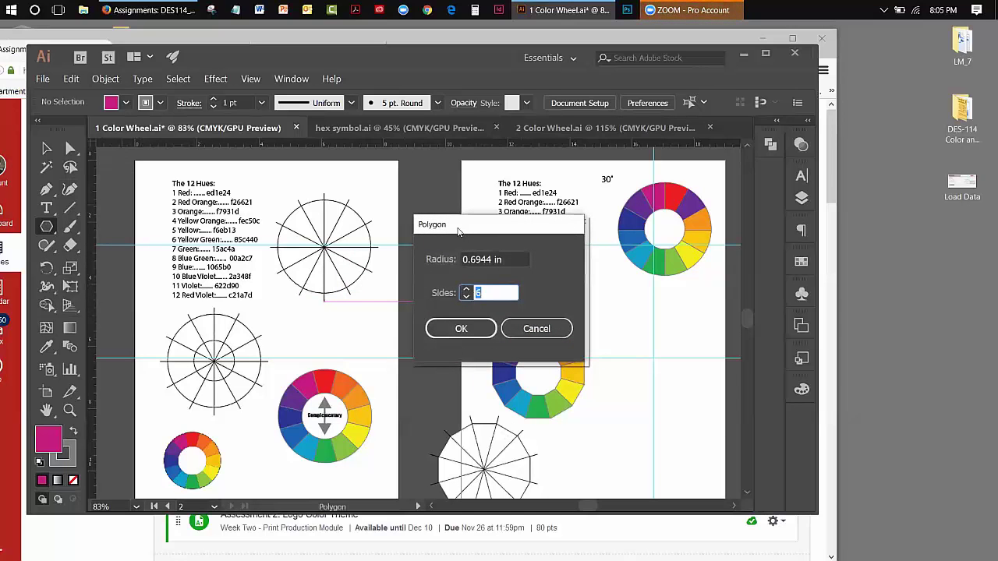
left_click_drag(458, 230, 367, 205)
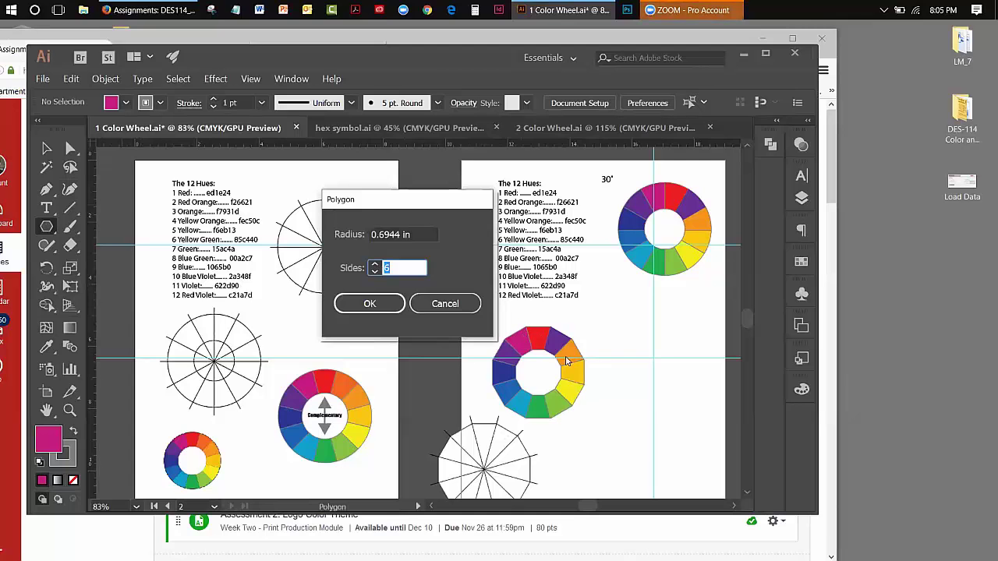
left_click(387, 268)
left_click(369, 303)
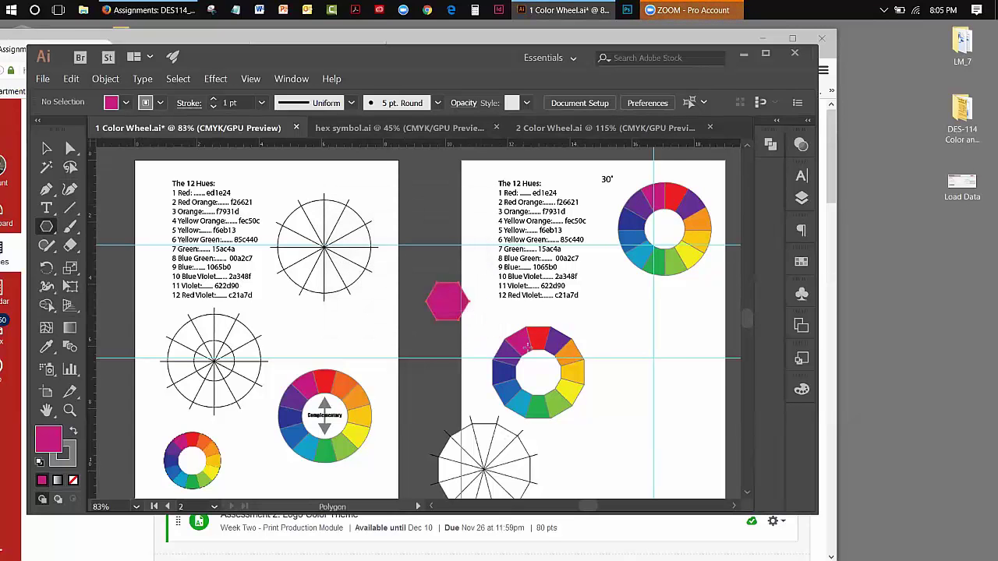
left_click(46, 148)
left_click_drag(436, 312, 636, 372)
key("Delete")
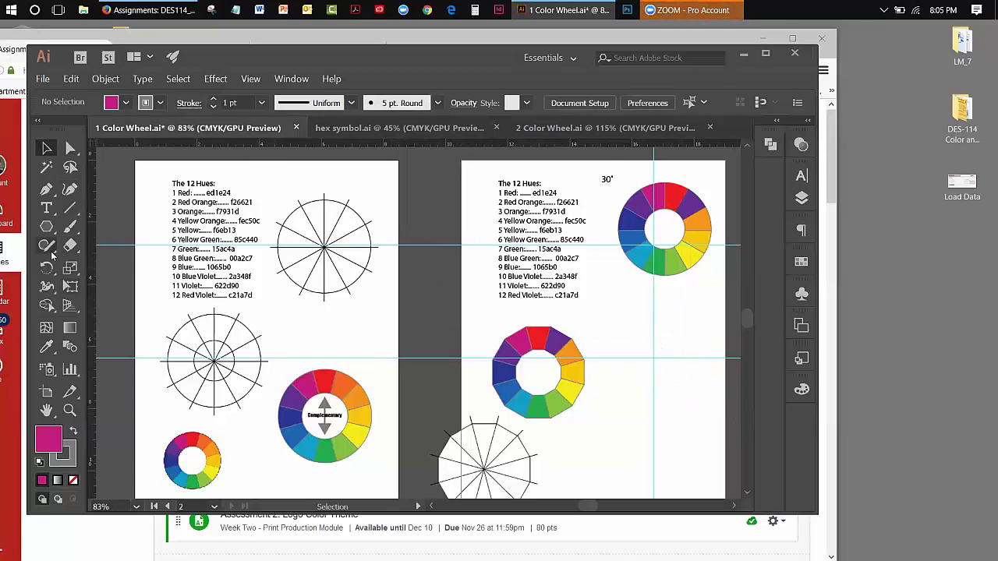
Step: Create a polygon with 12 sides using the Polygon tool
left_click(47, 227)
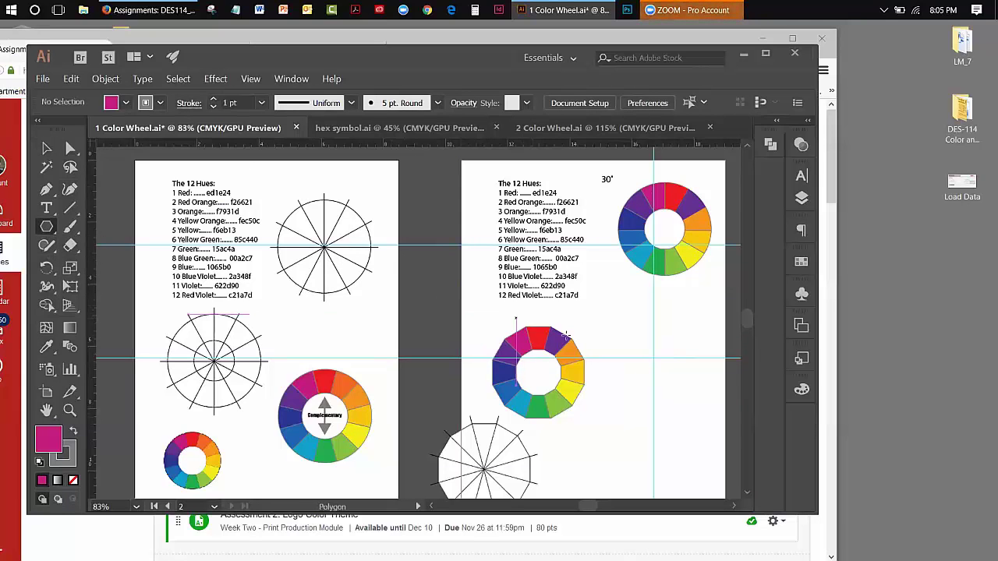
left_click(462, 293)
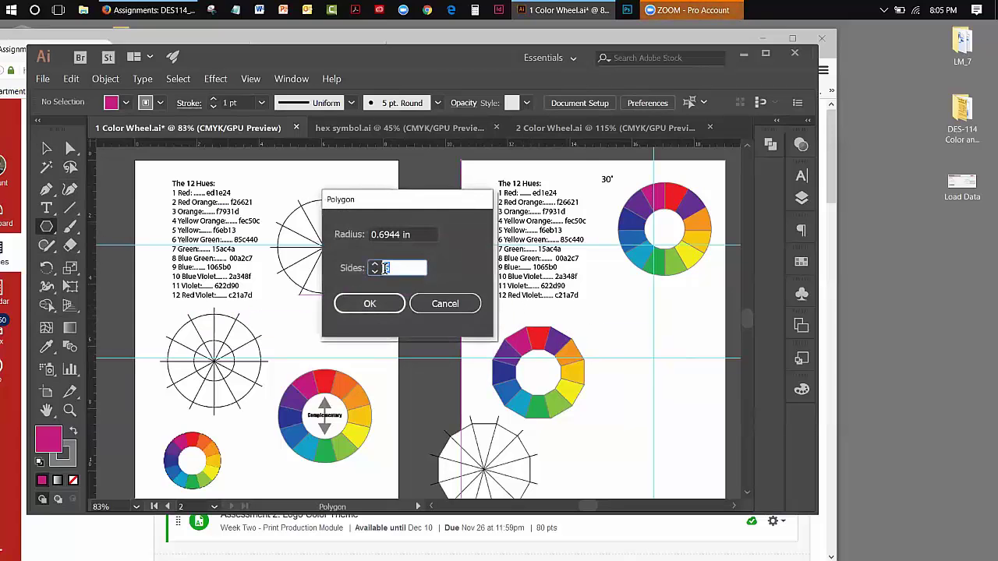
type("12")
left_click(371, 305)
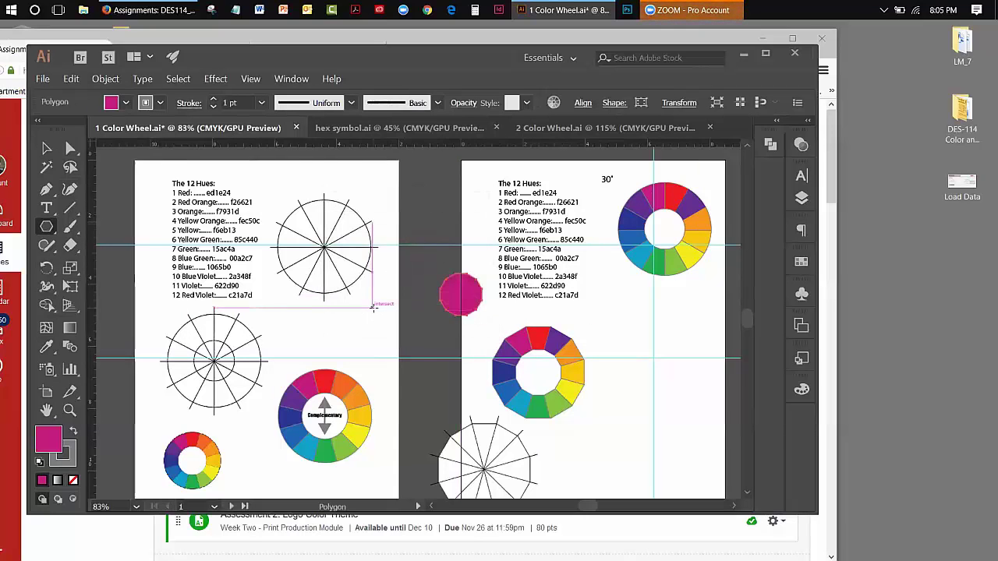
Step: Move the polygon beside the lower wheel, give it white fill and black stroke, and enlarge it to wheel size
left_click(47, 149)
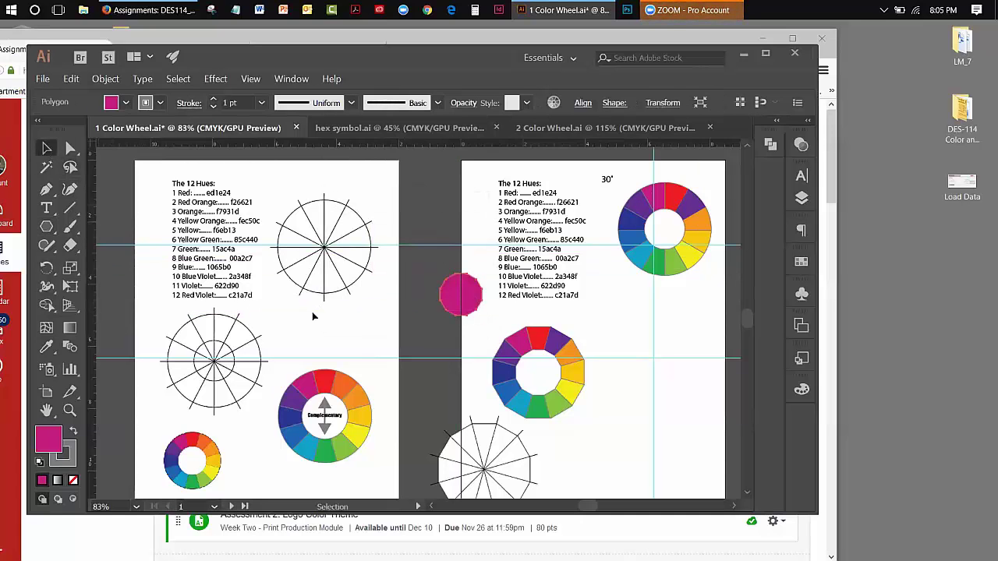
left_click_drag(442, 312, 635, 371)
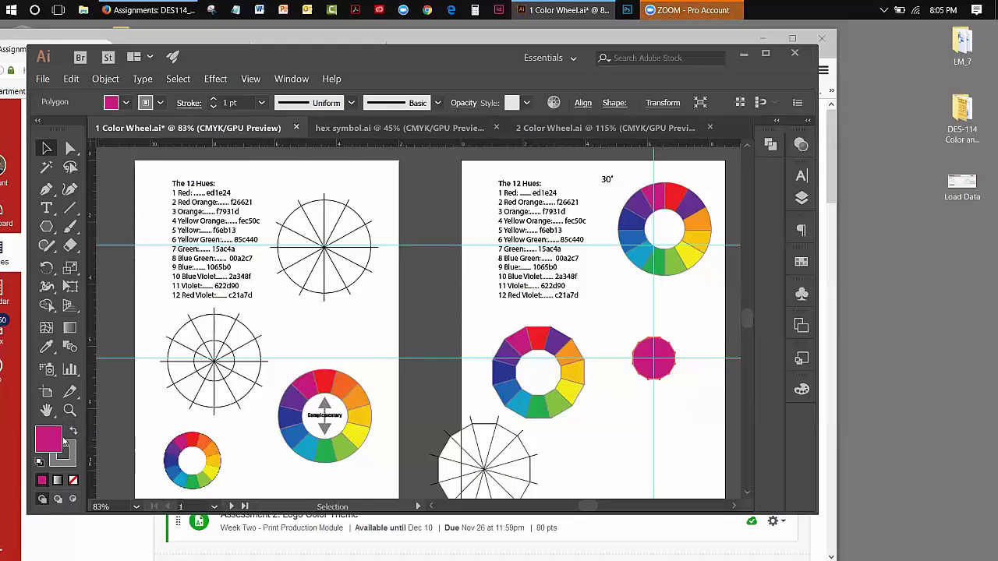
left_click(39, 464)
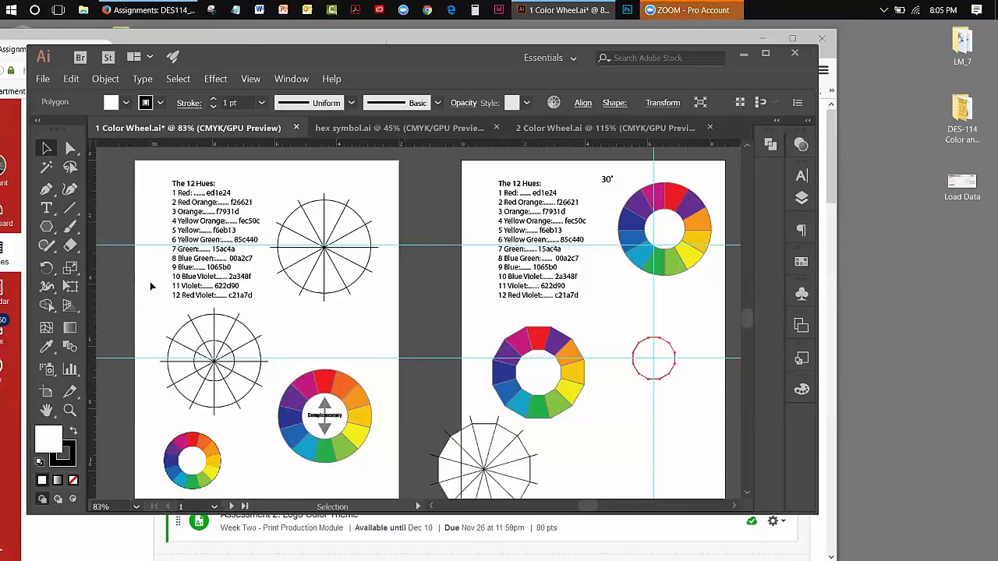
left_click(72, 288)
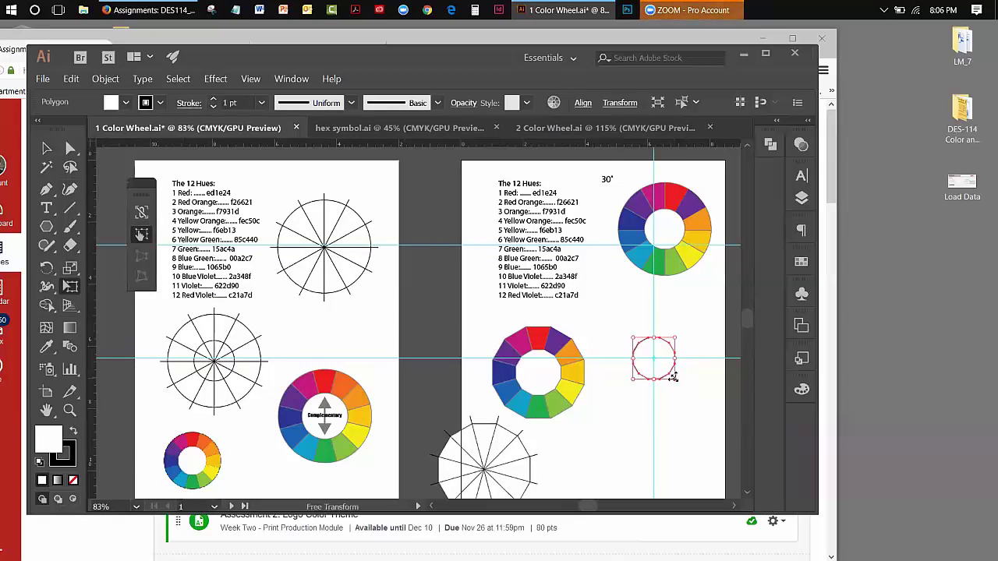
left_click_drag(672, 377, 707, 404)
left_click(47, 148)
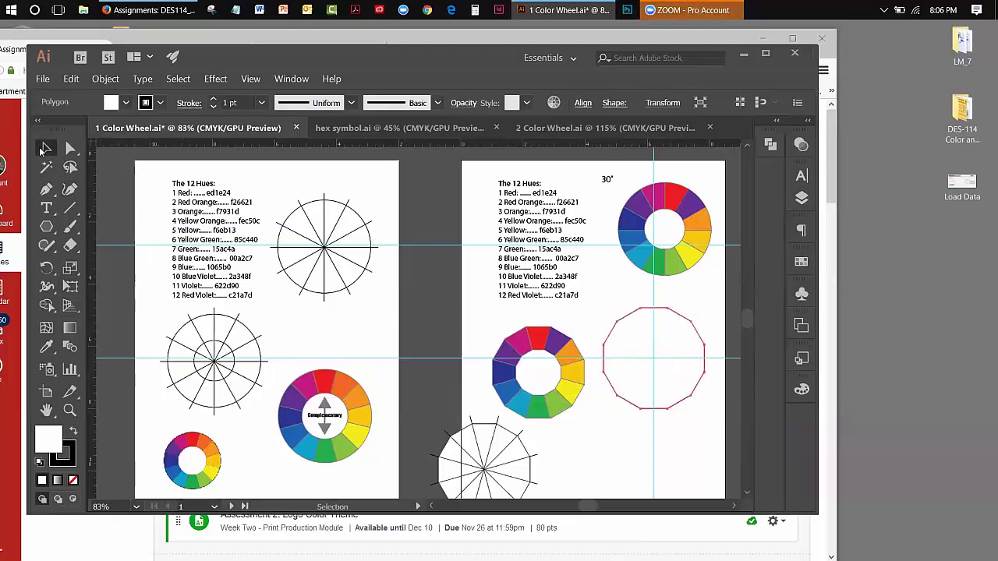
left_click(600, 387)
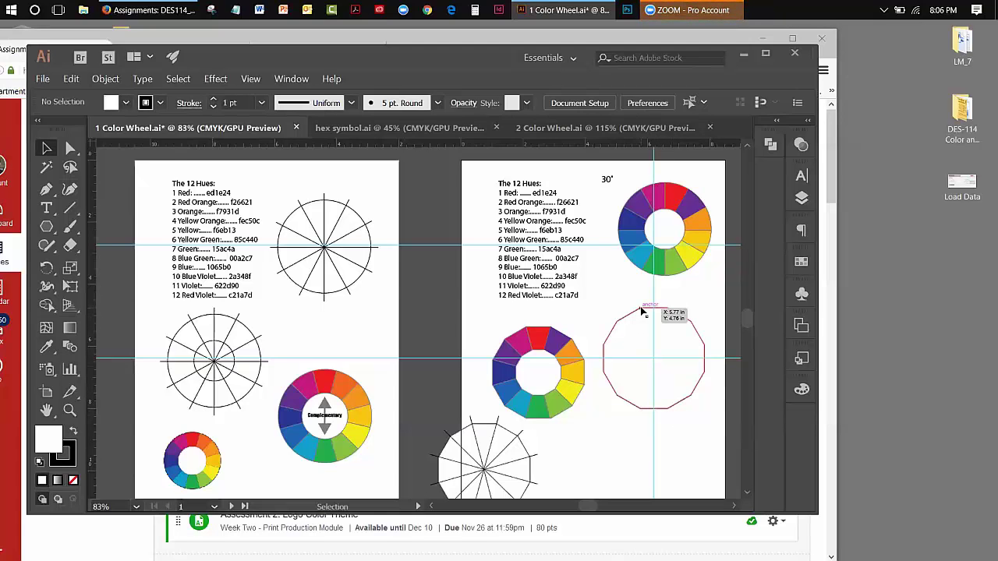
Step: Draw a diagonal line across the dodecagon and nudge it so it passes through the centre
left_click(68, 211)
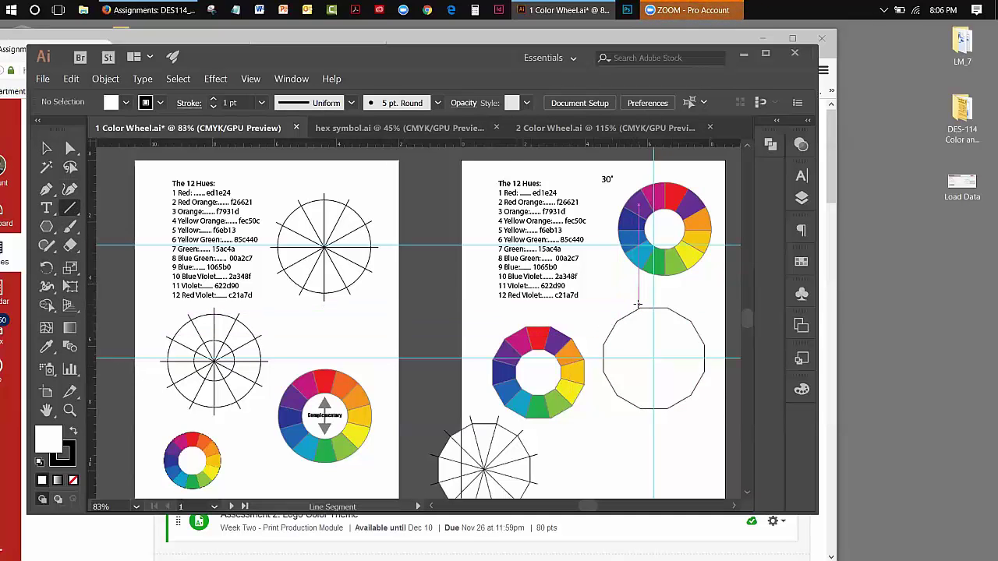
left_click_drag(638, 304, 670, 422)
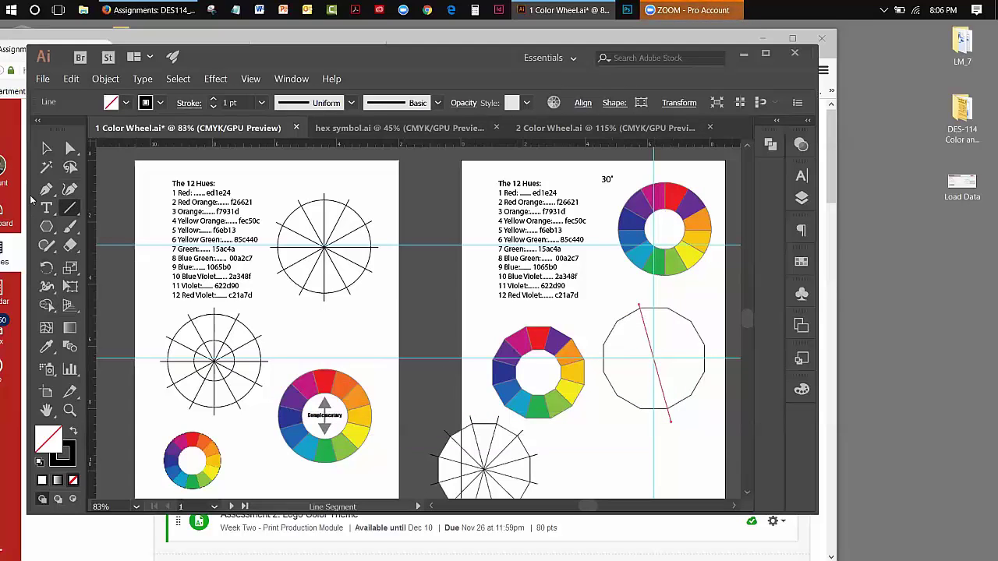
key("v")
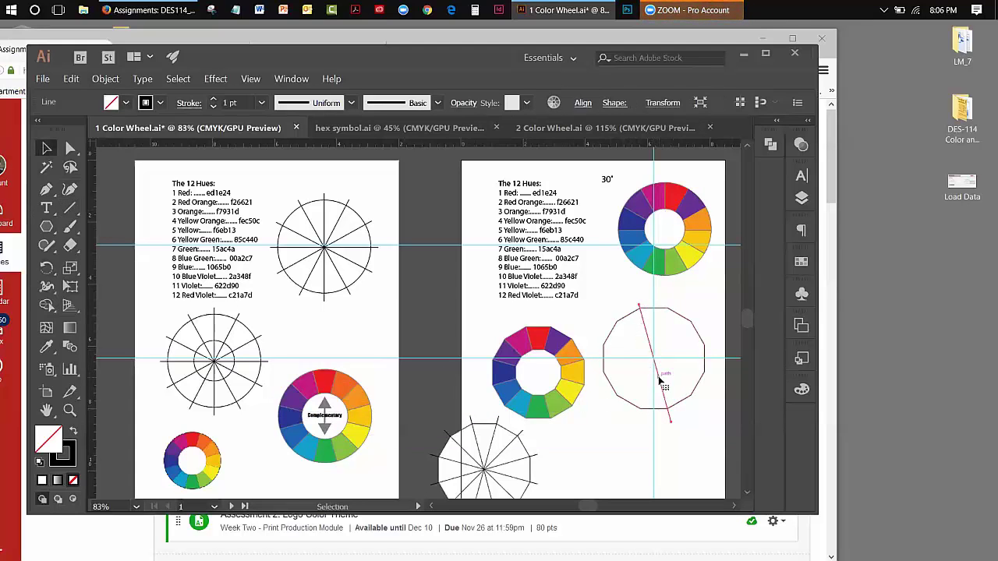
left_click_drag(661, 380, 657, 376)
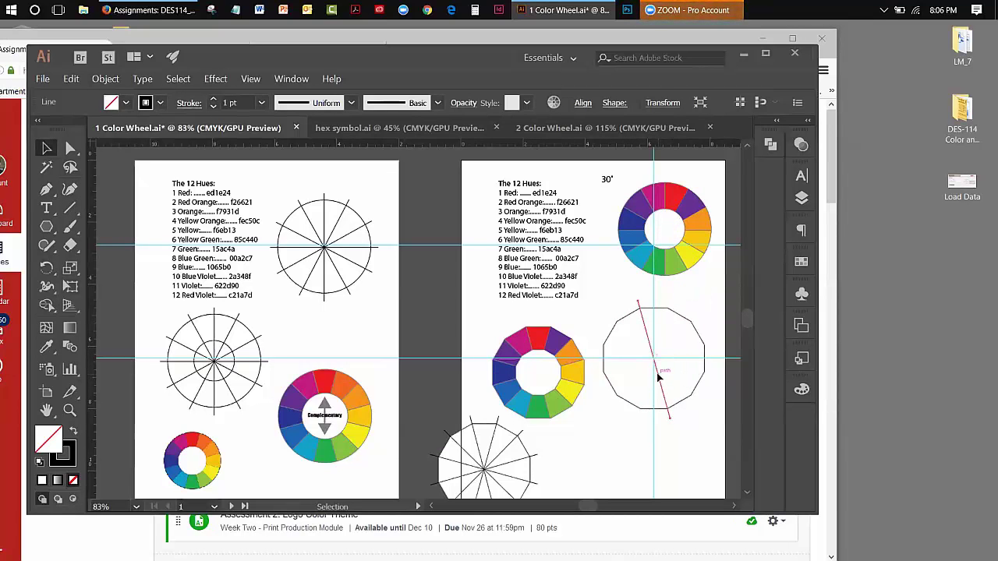
Step: Make five successive 30° rotated copies of the line around the polygon's centre
left_click(47, 268)
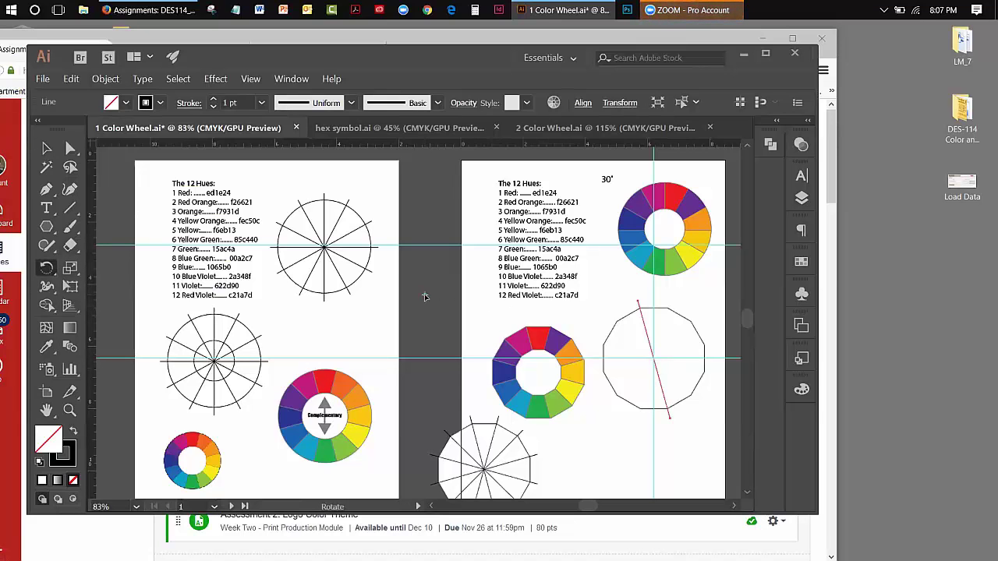
double_click(47, 268)
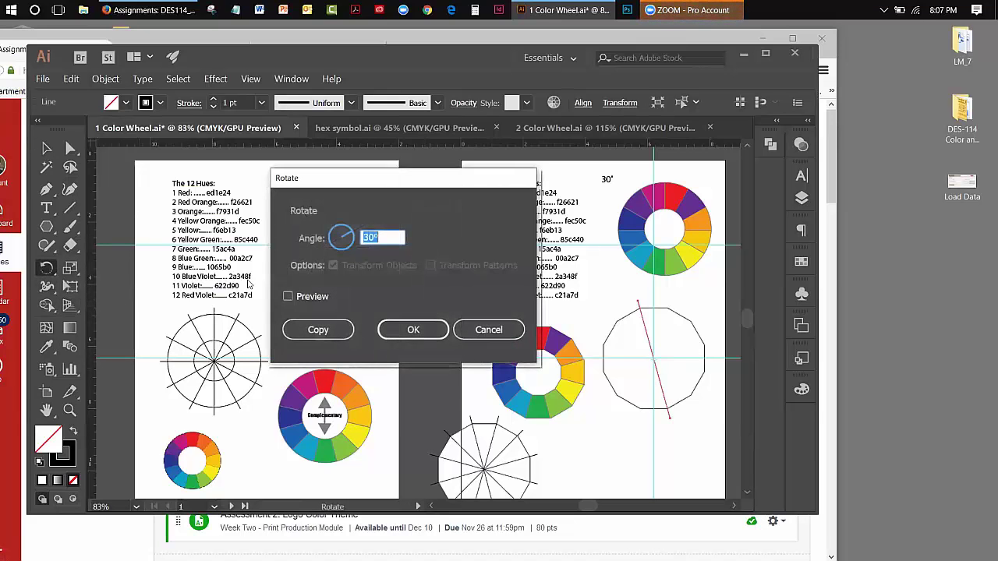
left_click(318, 330)
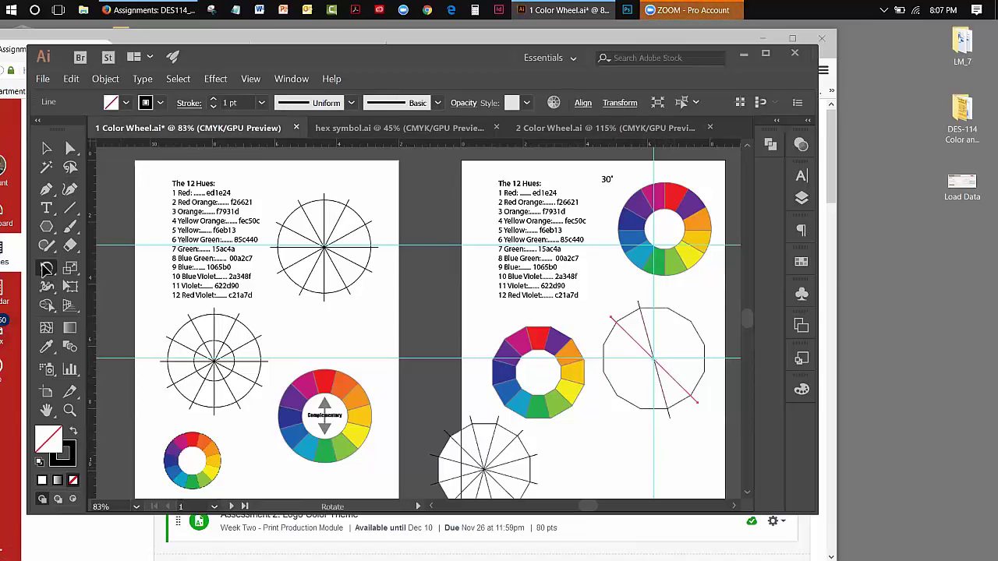
double_click(46, 267)
left_click(308, 330)
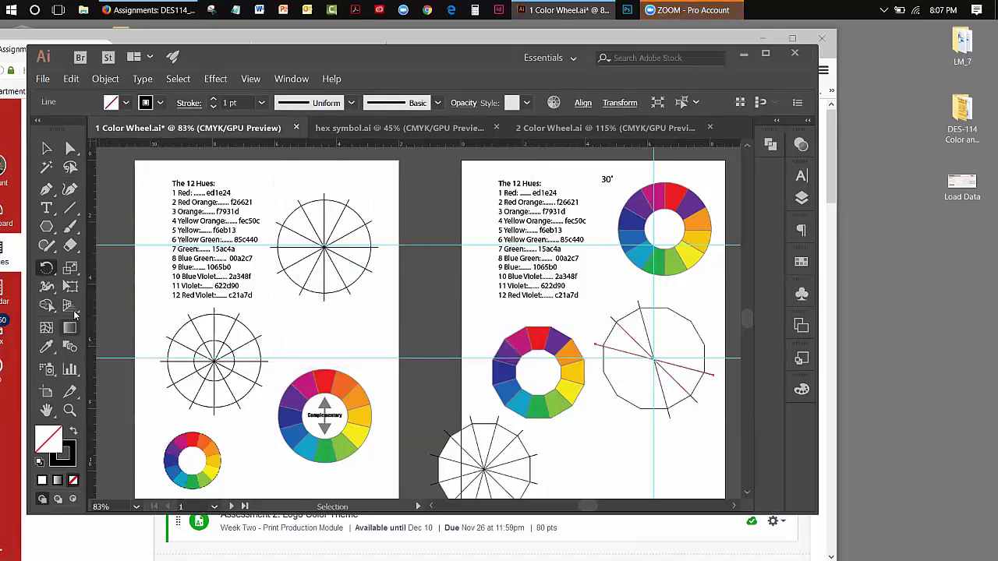
double_click(48, 273)
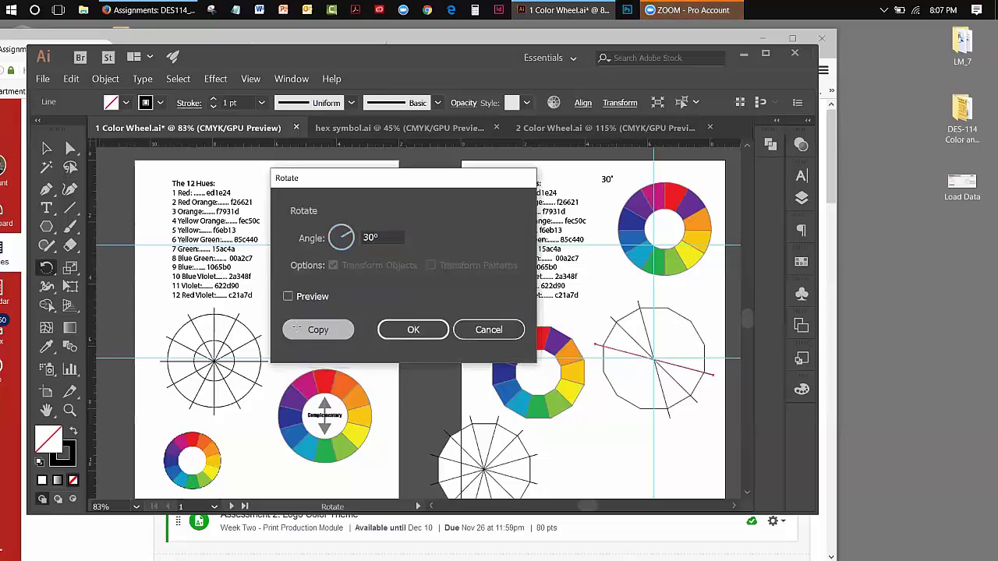
left_click(300, 327)
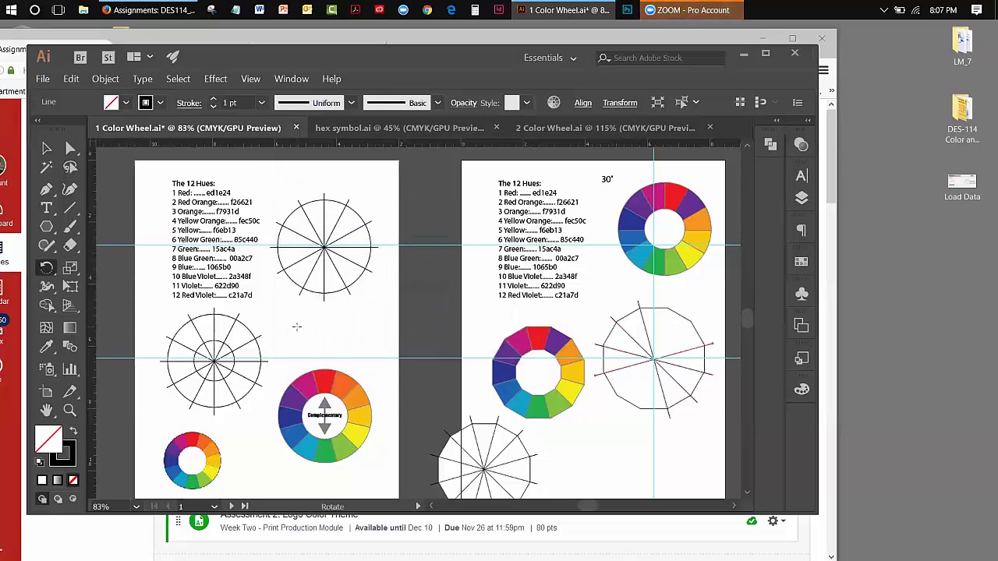
double_click(49, 273)
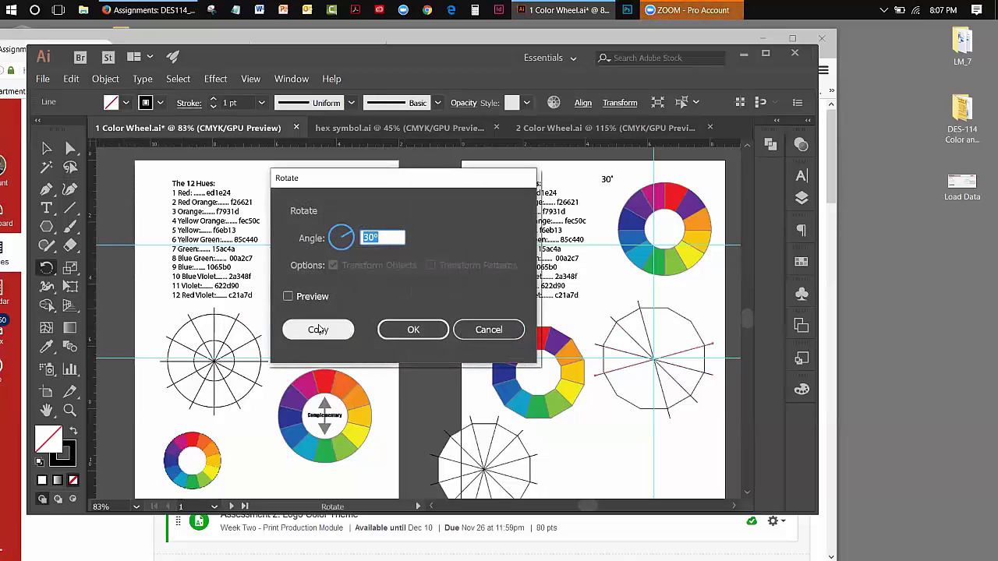
left_click(318, 329)
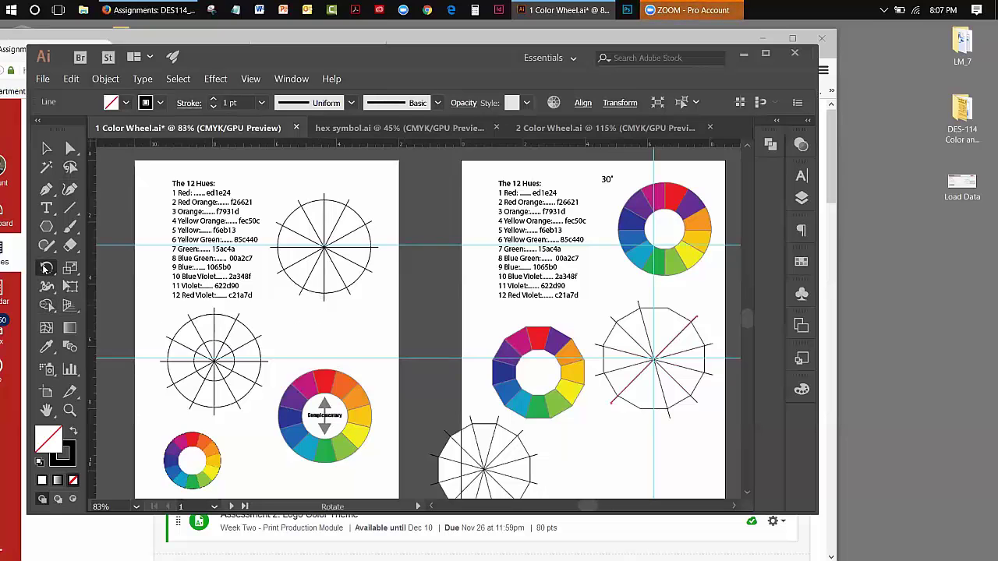
double_click(47, 268)
left_click(318, 329)
Step: Select a diameter line and reposition the red line across the dodecagon
left_click(46, 148)
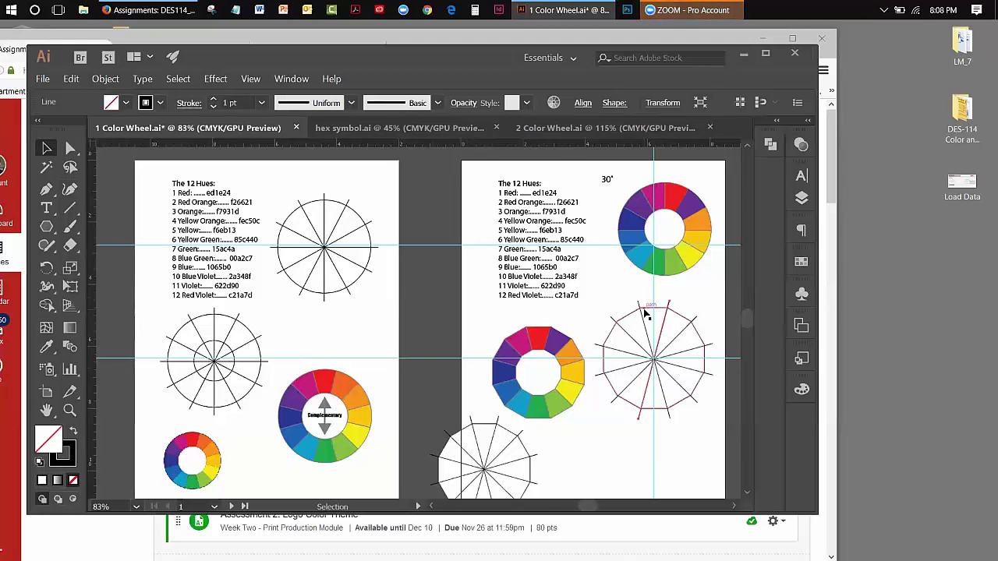
left_click(660, 345)
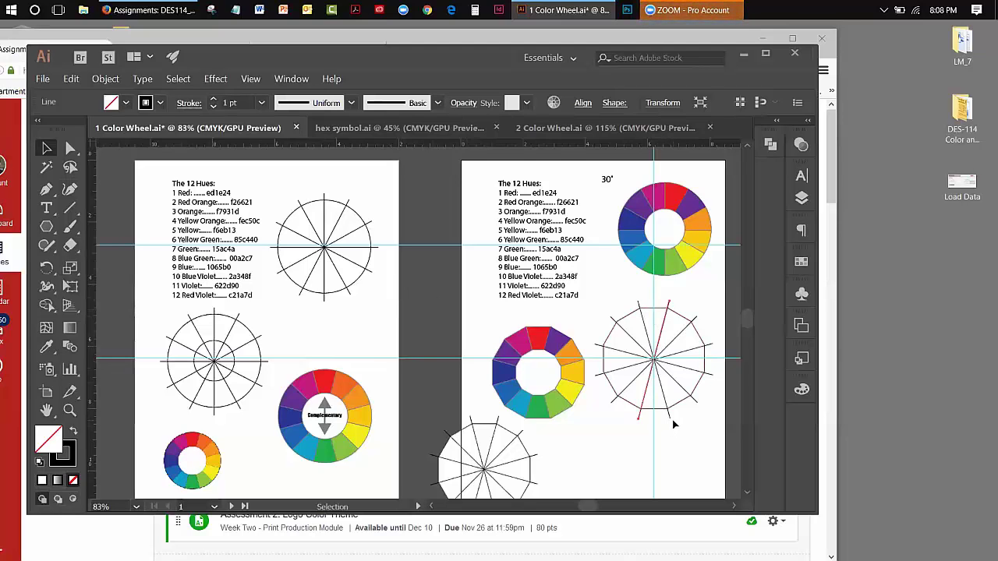
left_click_drag(636, 302, 670, 419)
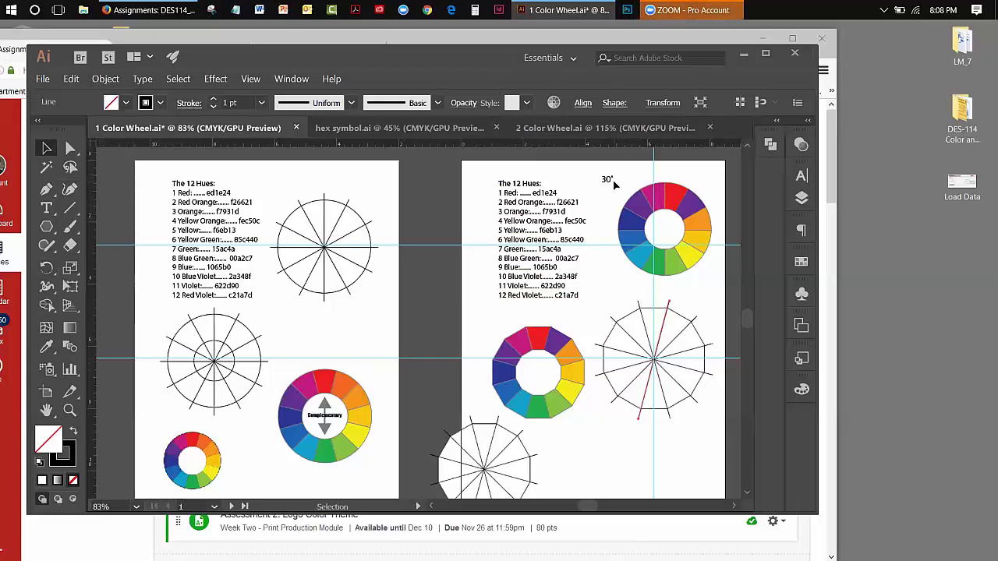
left_click(45, 269)
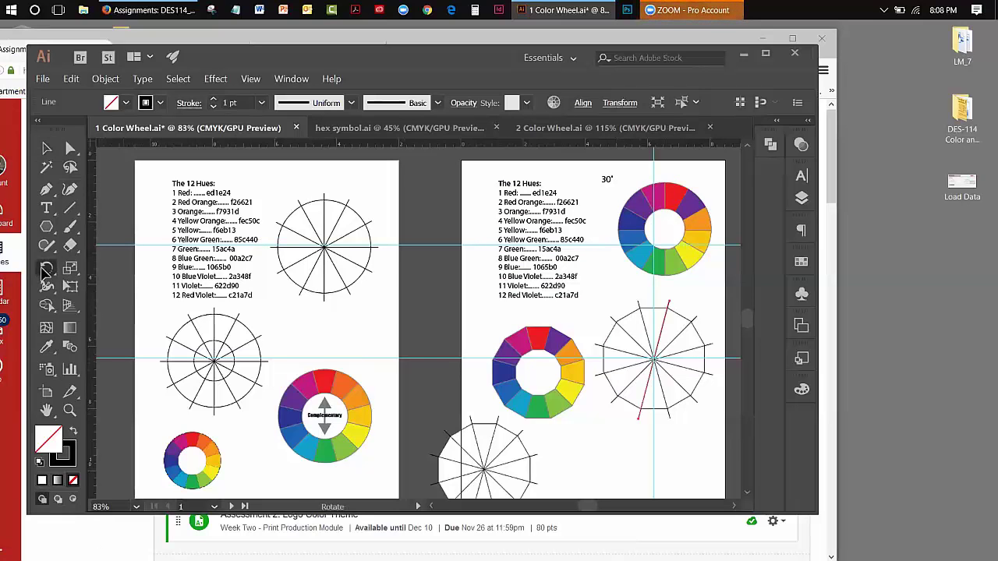
double_click(45, 269)
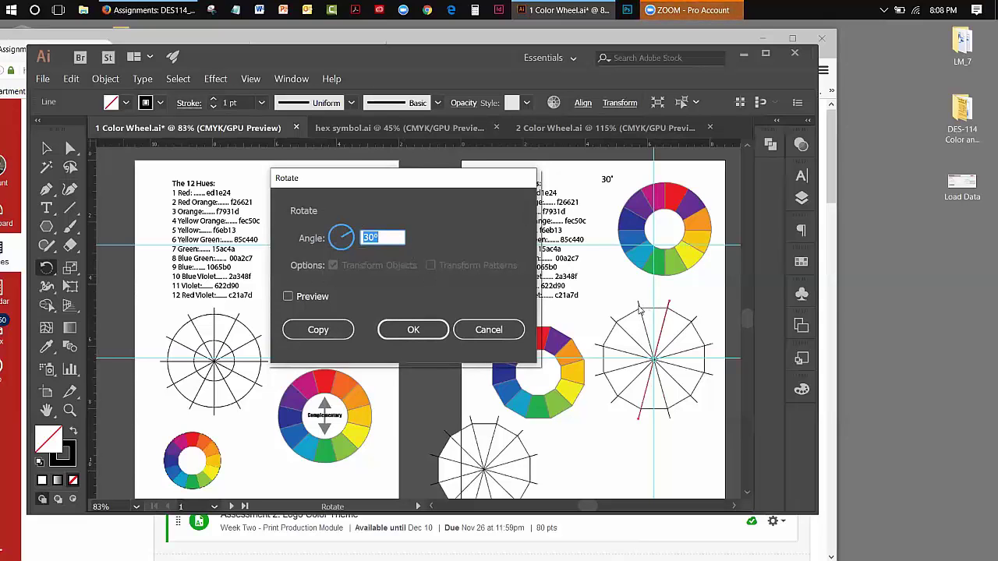
left_click(491, 332)
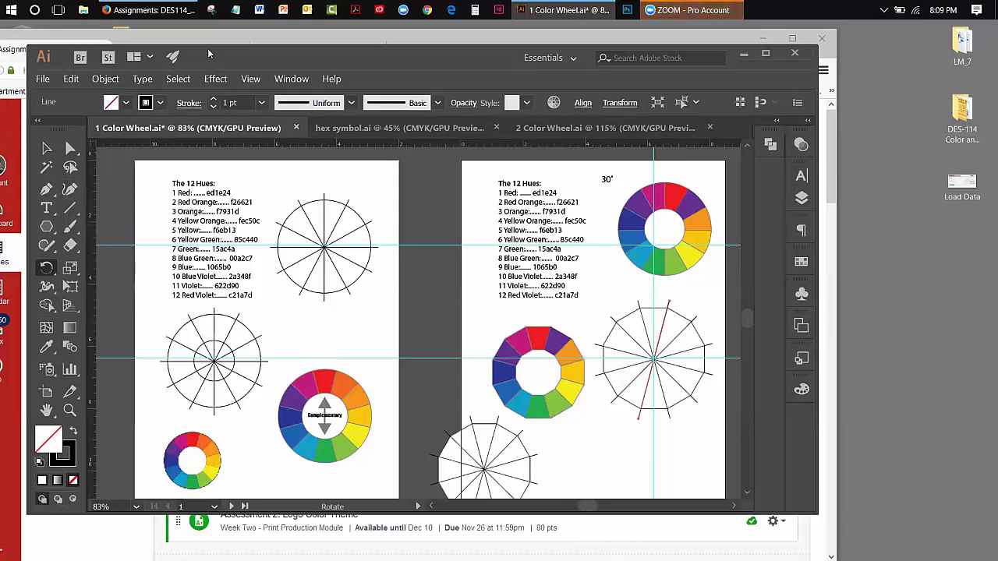
left_click(47, 149)
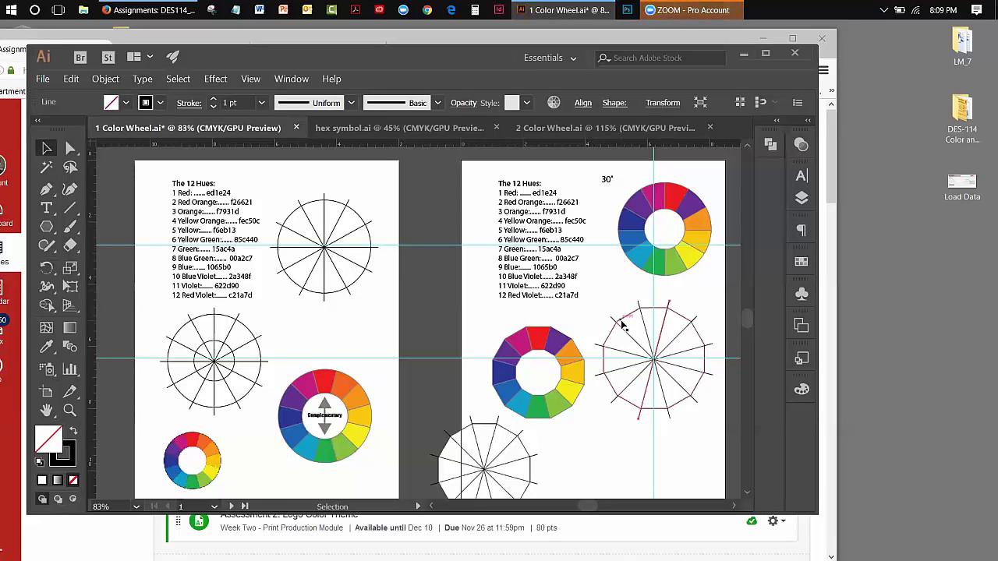
left_click(623, 322)
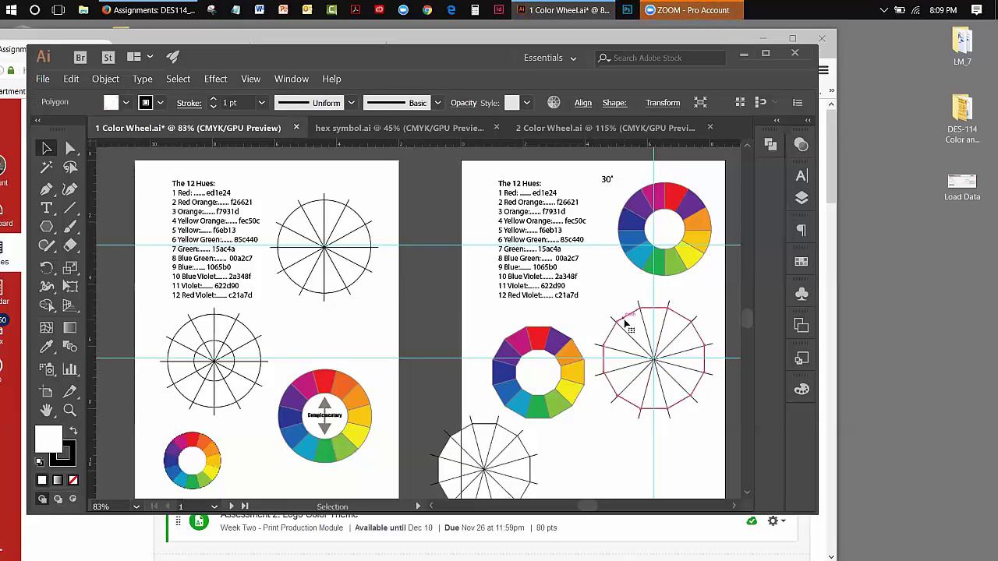
Step: Make a 50% uniformly scaled copy of the dodecagon, centred inside the original
double_click(70, 269)
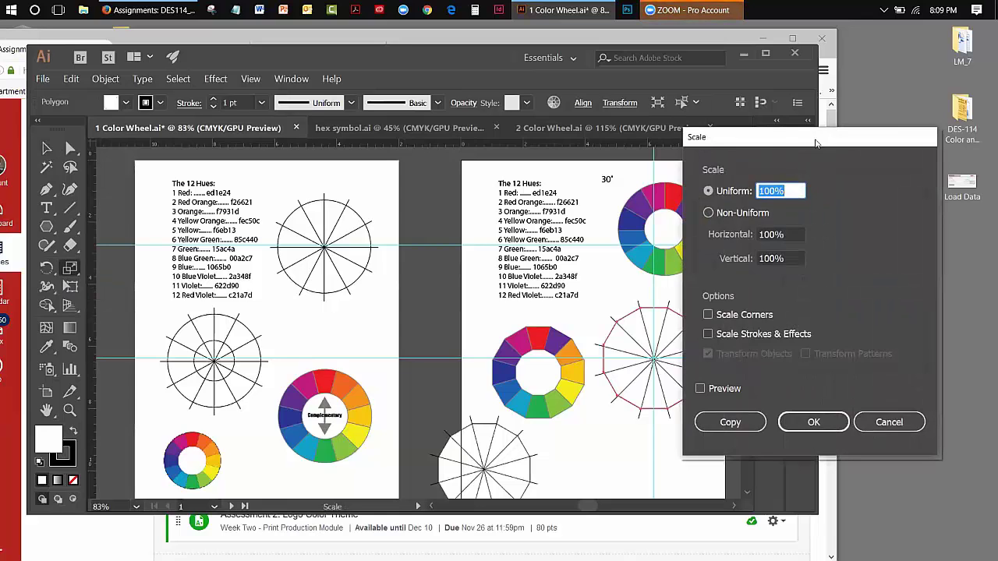
left_click_drag(815, 142, 336, 155)
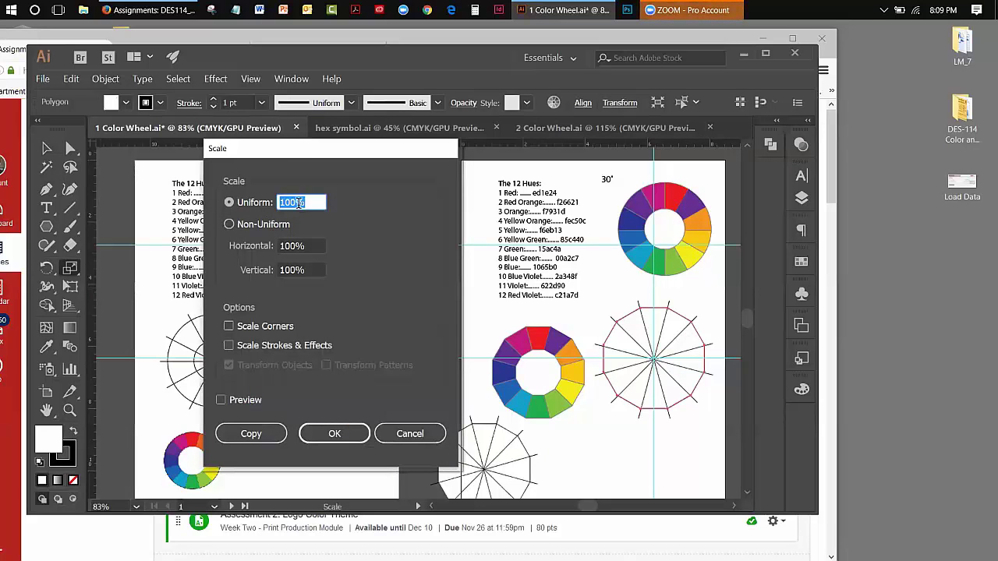
key("shift+Left")
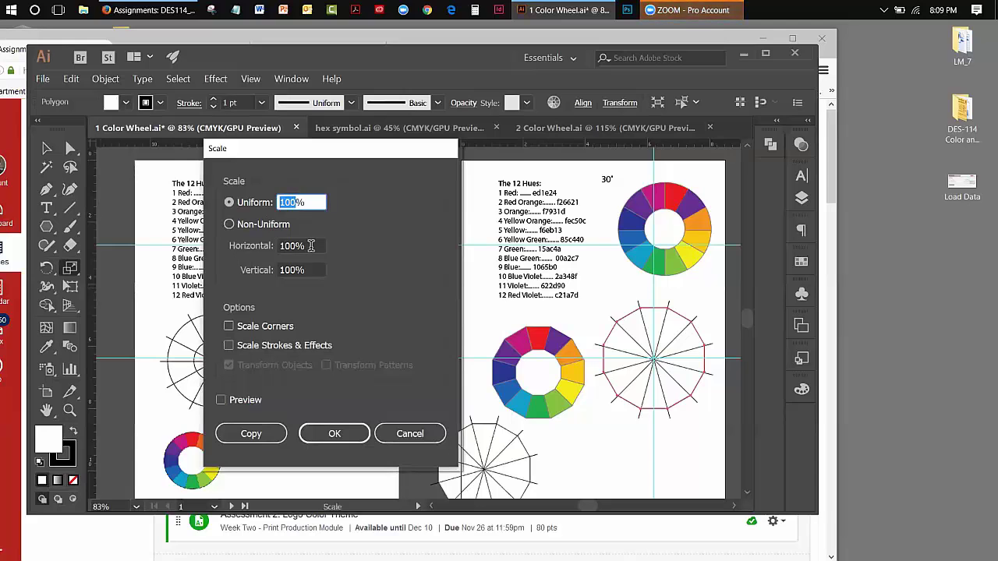
type("50")
left_click(220, 400)
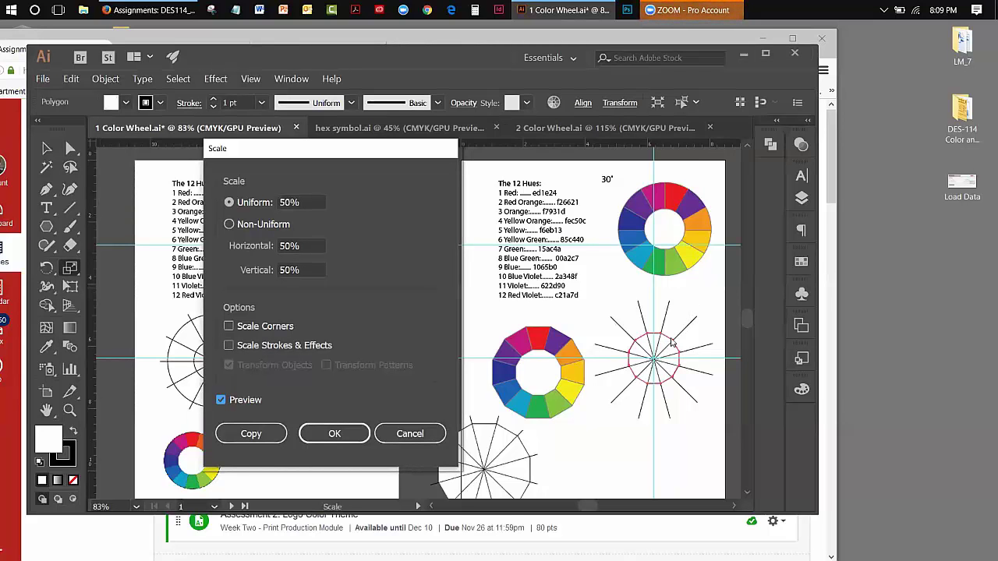
left_click(274, 438)
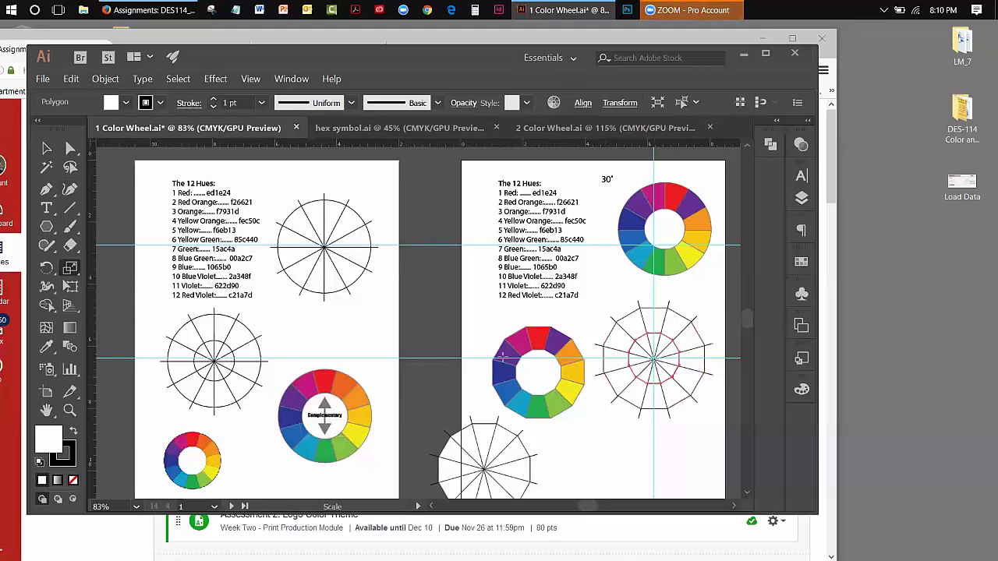
left_click(47, 148)
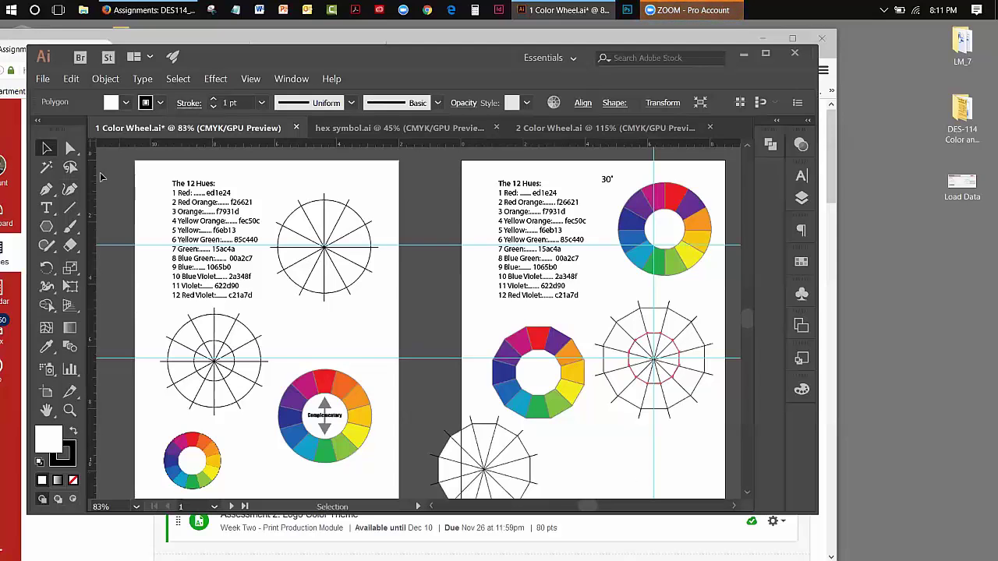
Step: Marquee-select the spoked dodecagon with its inner copy, retrying until every path is selected
left_click_drag(600, 313, 717, 423)
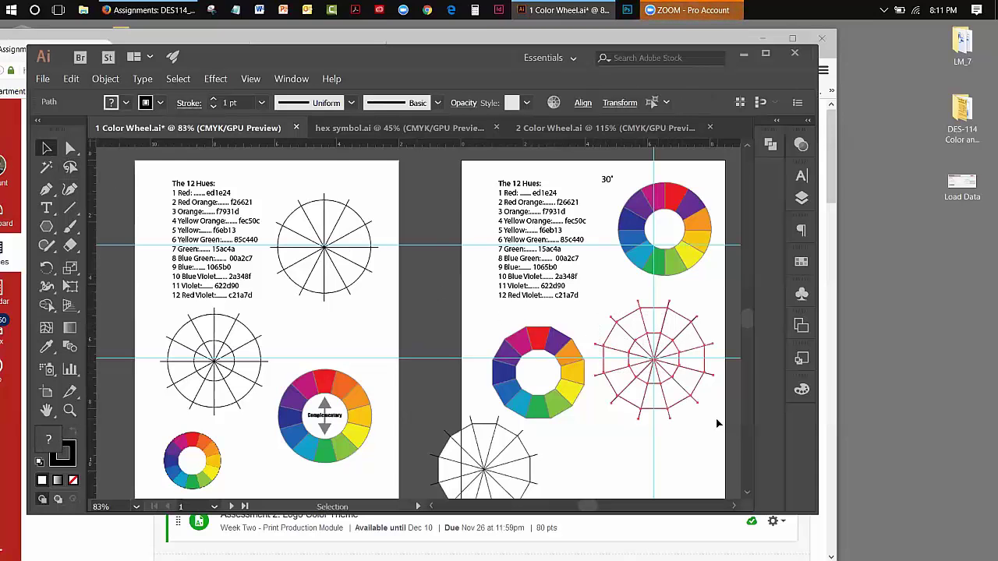
left_click(599, 291)
left_click_drag(604, 306, 679, 381)
left_click(606, 299)
left_click_drag(605, 298, 660, 368)
left_click(604, 306)
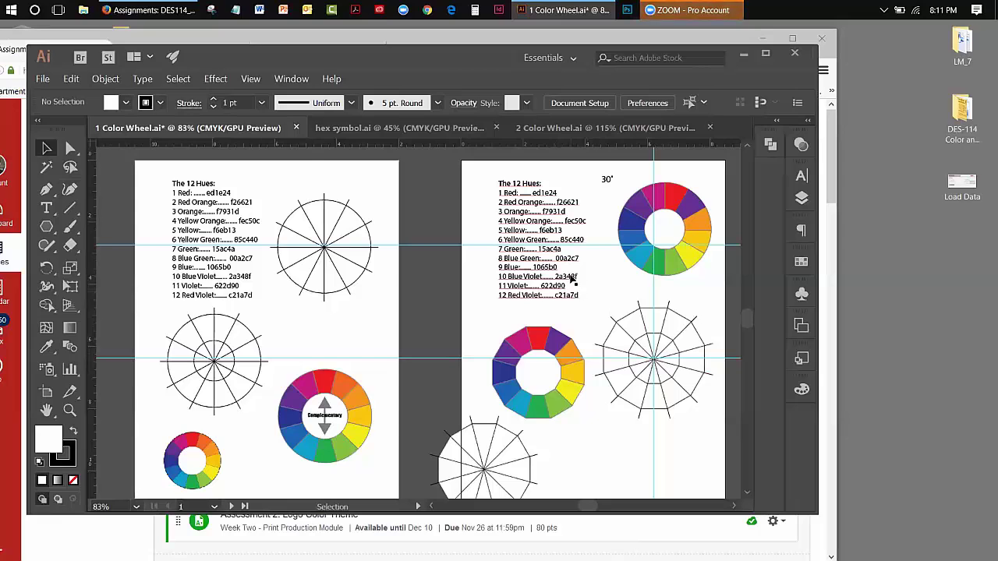
left_click_drag(598, 316, 662, 370)
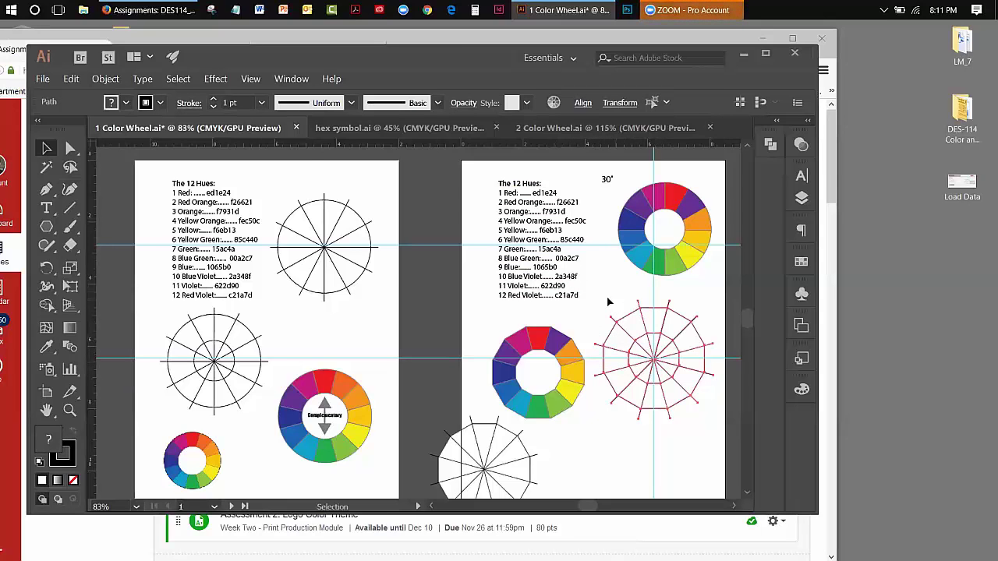
left_click_drag(601, 310, 667, 372)
left_click(584, 272)
left_click_drag(506, 204, 714, 410)
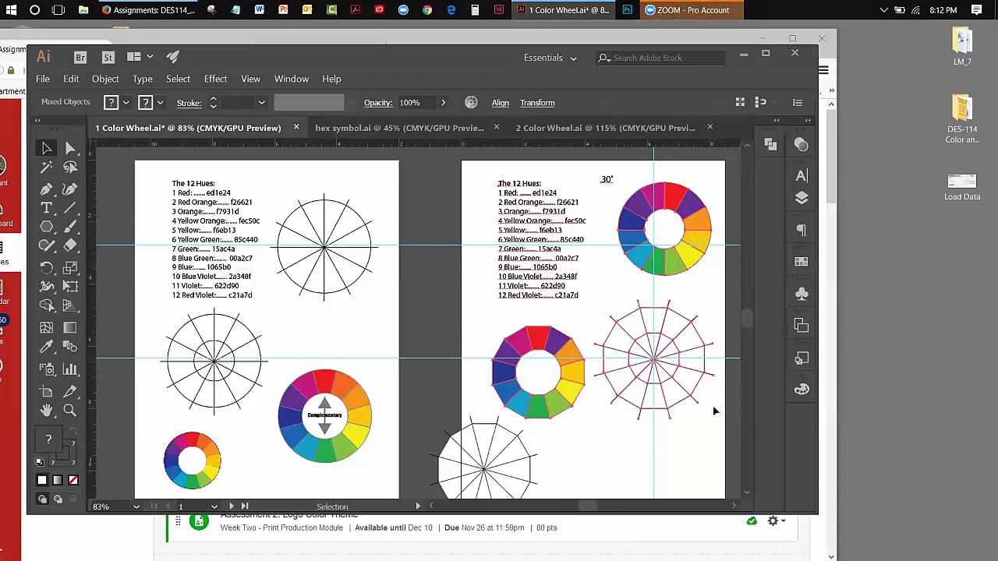
left_click_drag(598, 311, 665, 376)
left_click_drag(603, 312, 663, 363)
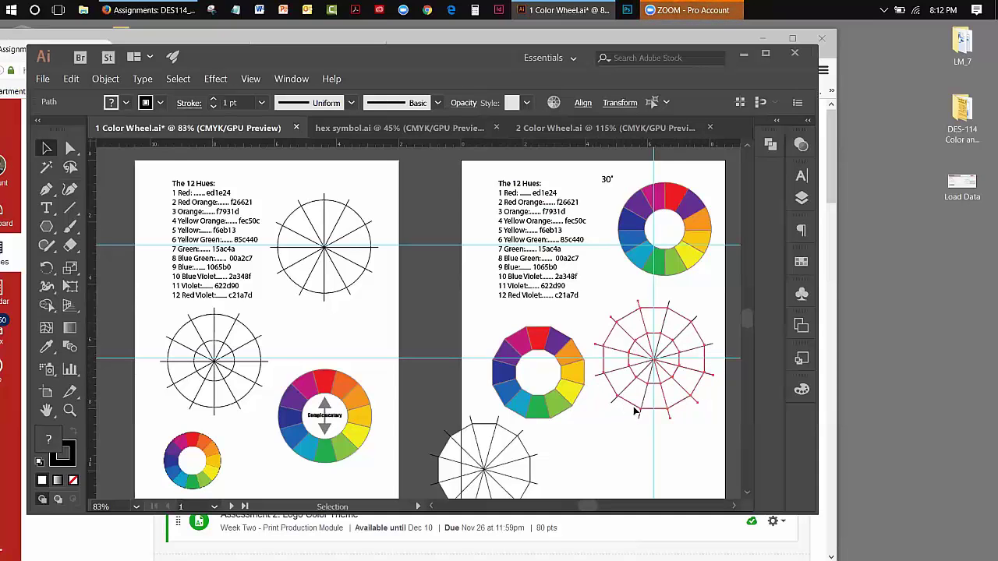
left_click_drag(598, 303, 665, 375)
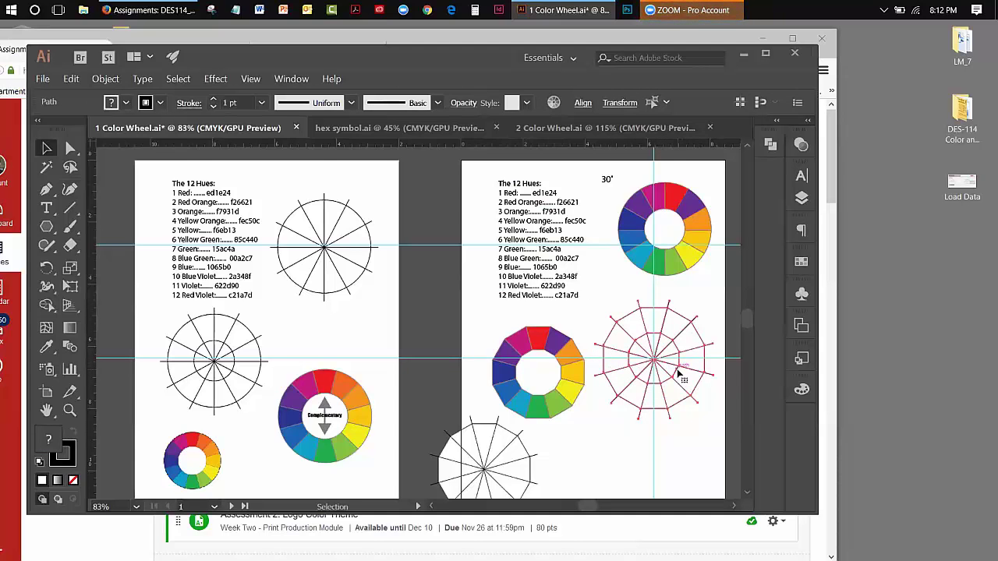
Step: Open the Pathfinder panel from the Window menu and try Divide on the wheel
left_click(290, 81)
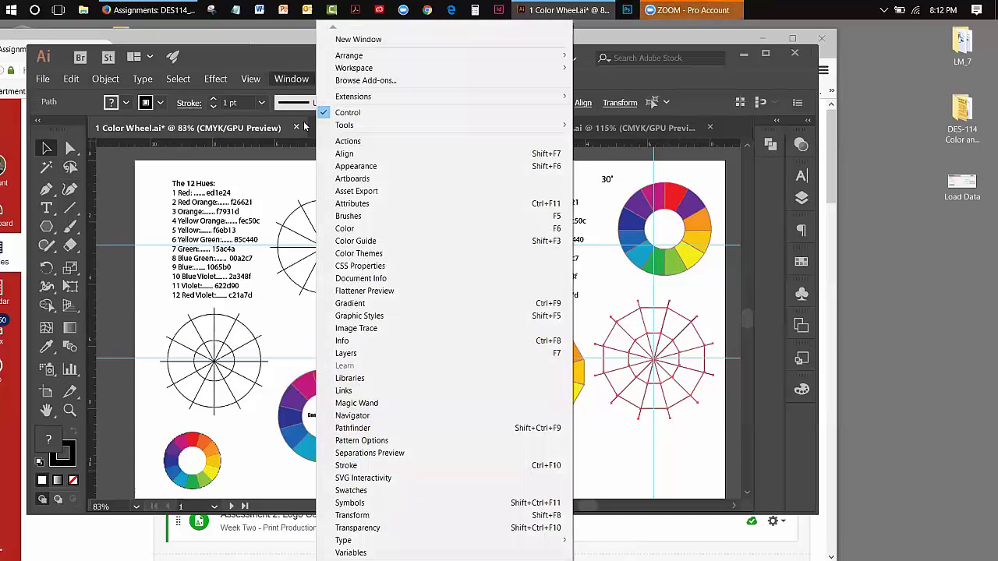
left_click(386, 428)
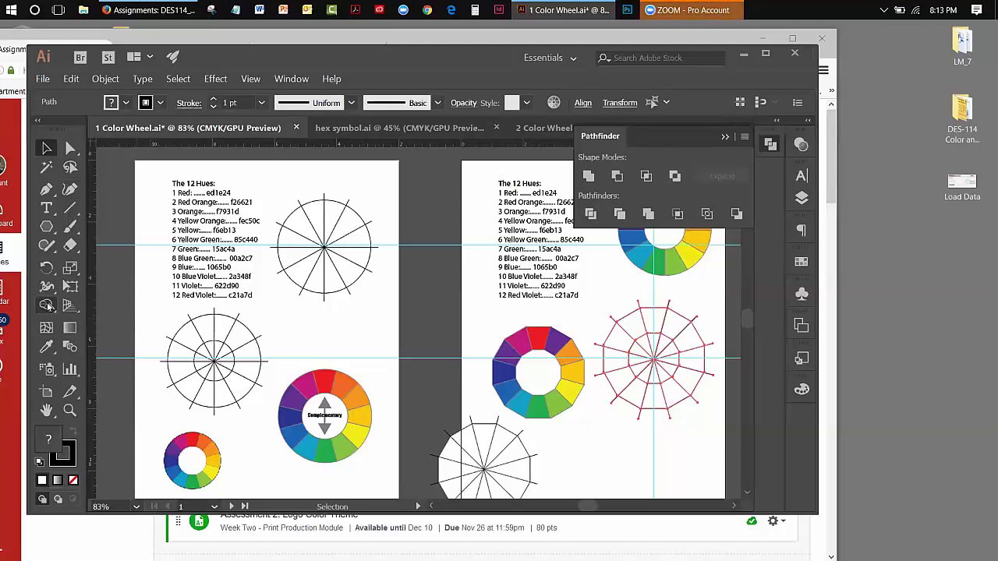
left_click(590, 215)
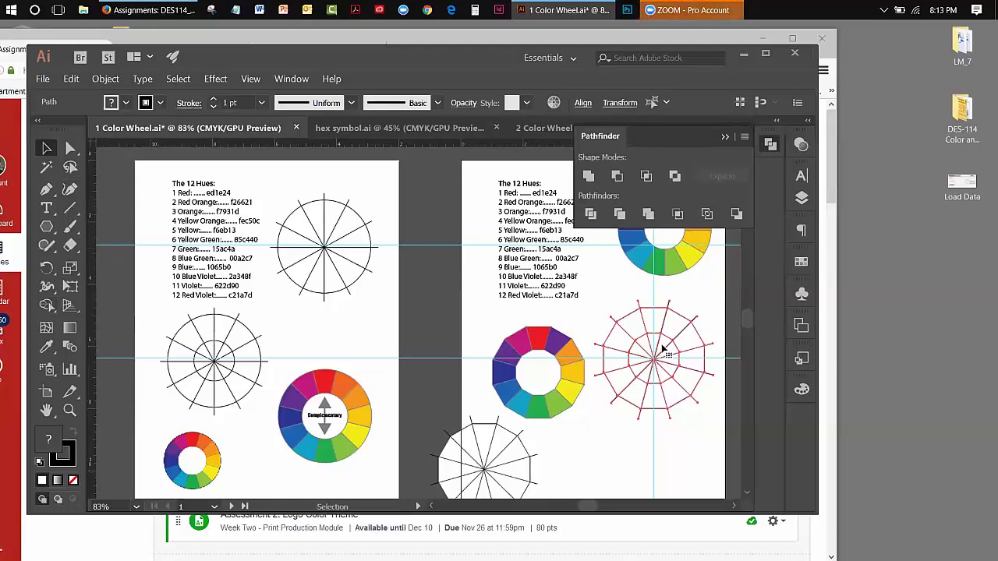
Step: Divide the spoked wheel into separate pieces with Pathfinder
left_click(590, 215)
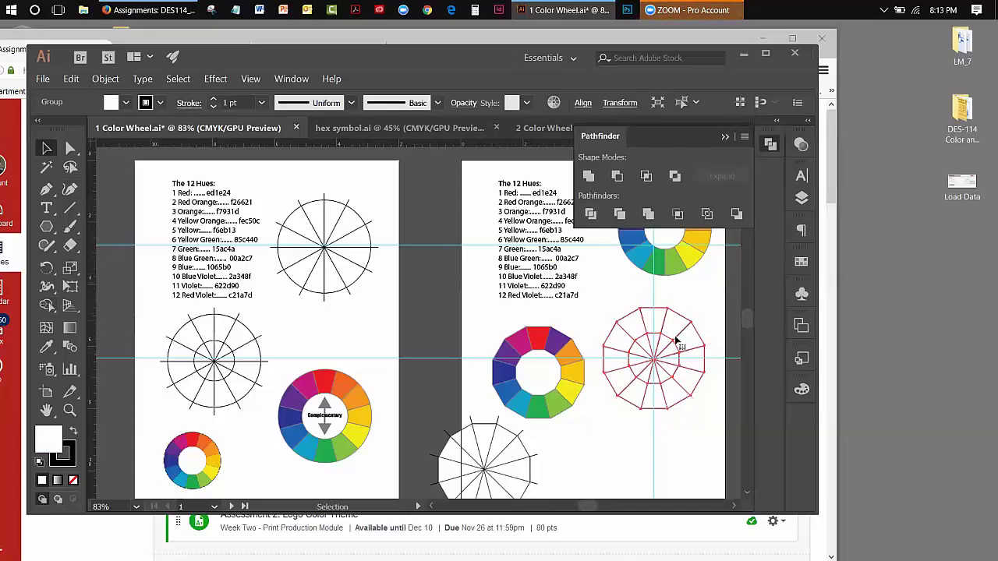
left_click(630, 297)
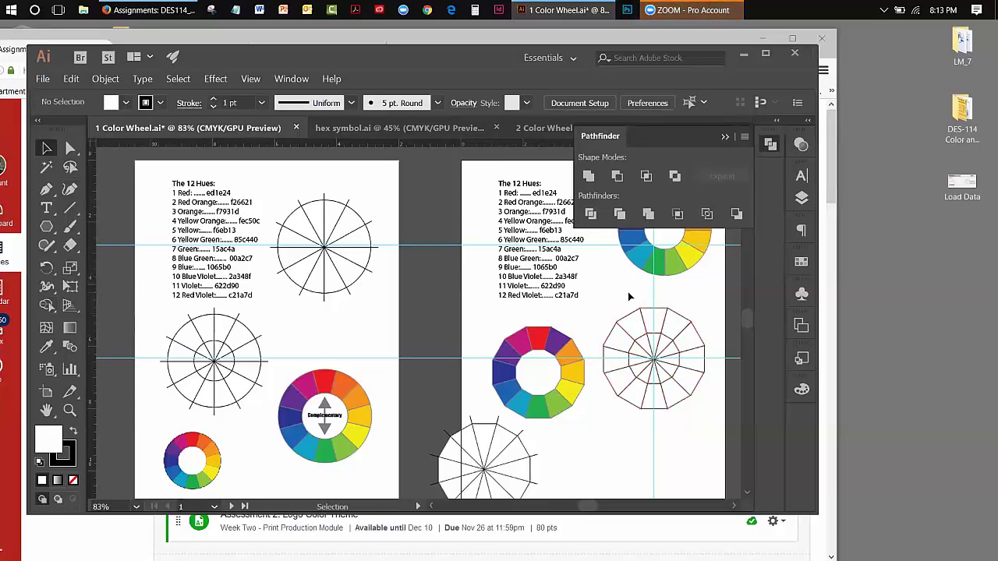
left_click(636, 353)
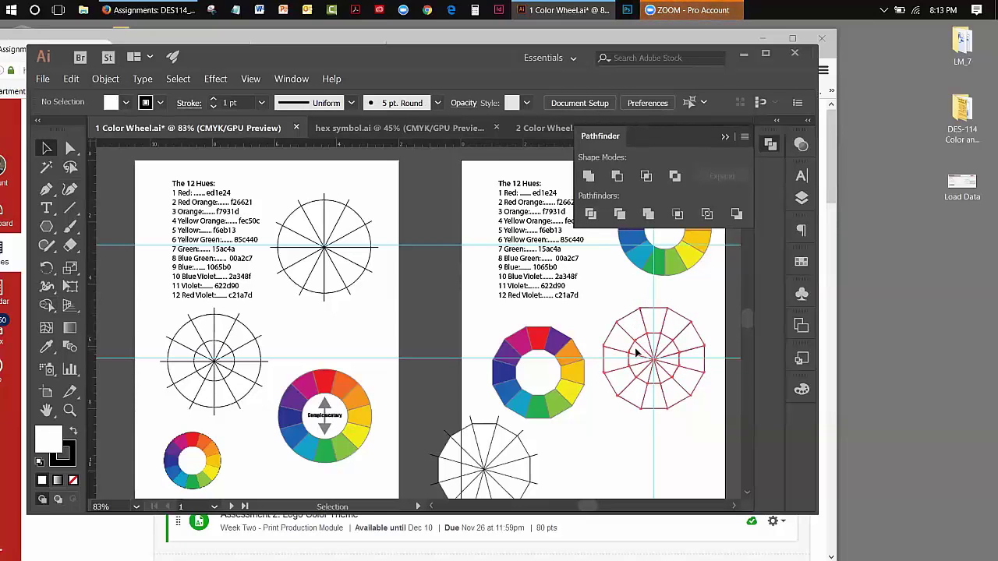
left_click(607, 314)
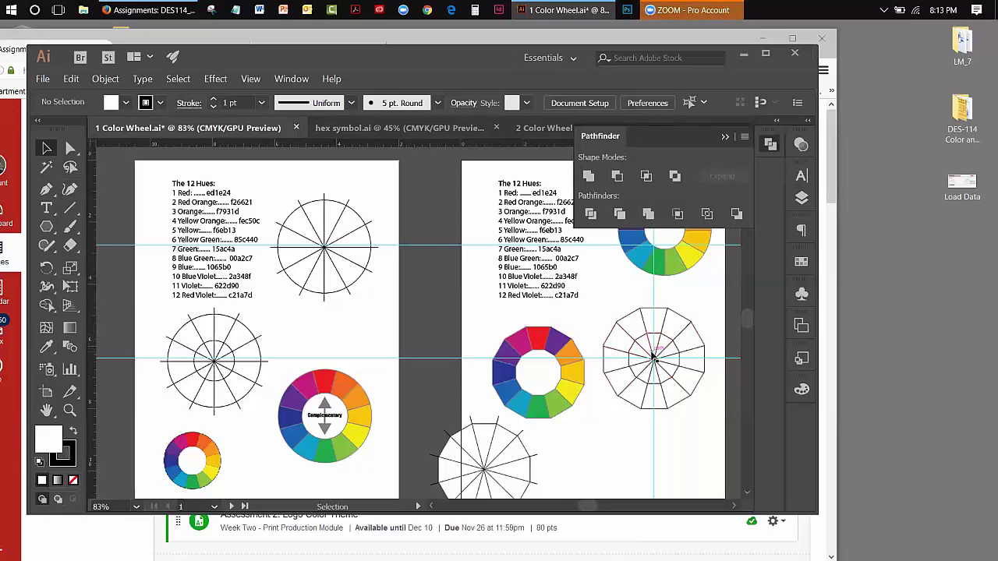
Step: Select the divided line wheel group and ungroup it into separate paths
left_click(115, 79)
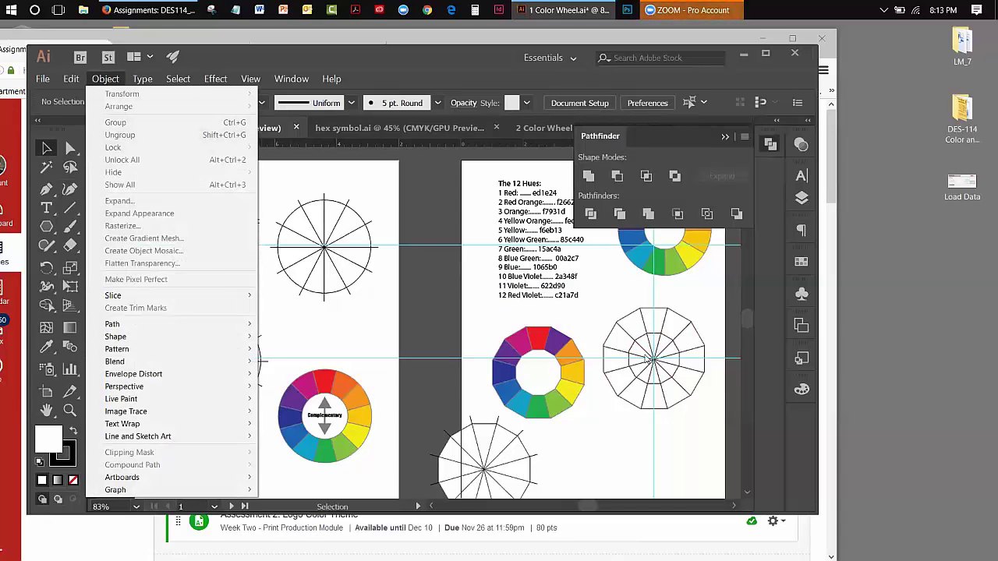
left_click(645, 357)
left_click(646, 357)
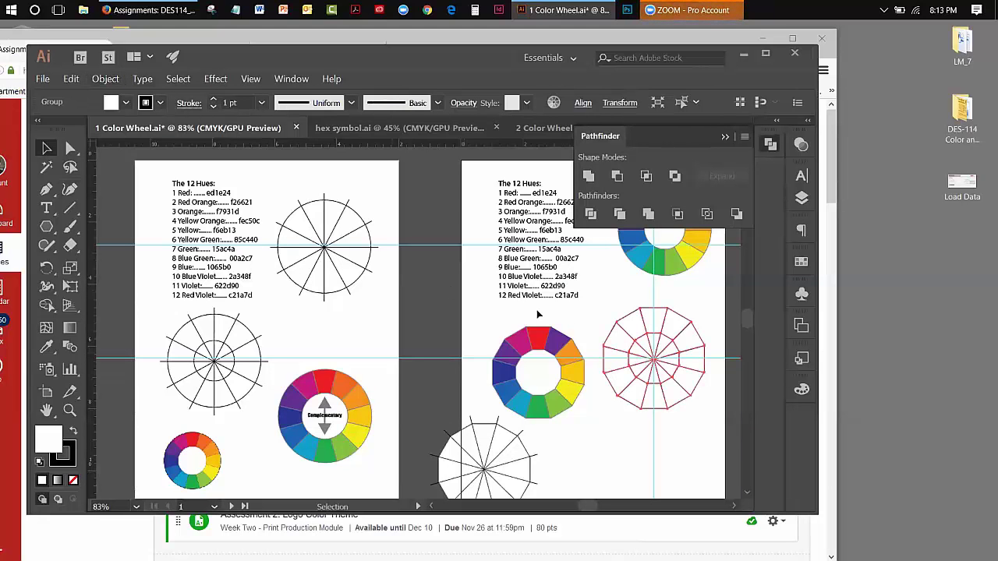
left_click(601, 307)
left_click(641, 348)
left_click(108, 78)
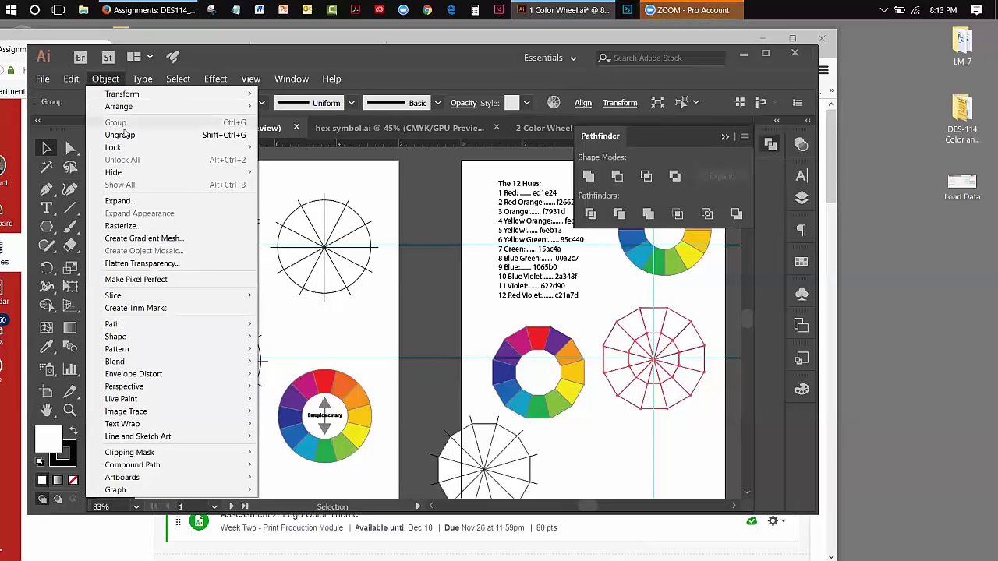
left_click(120, 135)
Step: Delete the inner spoke paths, leaving a 12-segment ring, and close Pathfinder
left_click(604, 320)
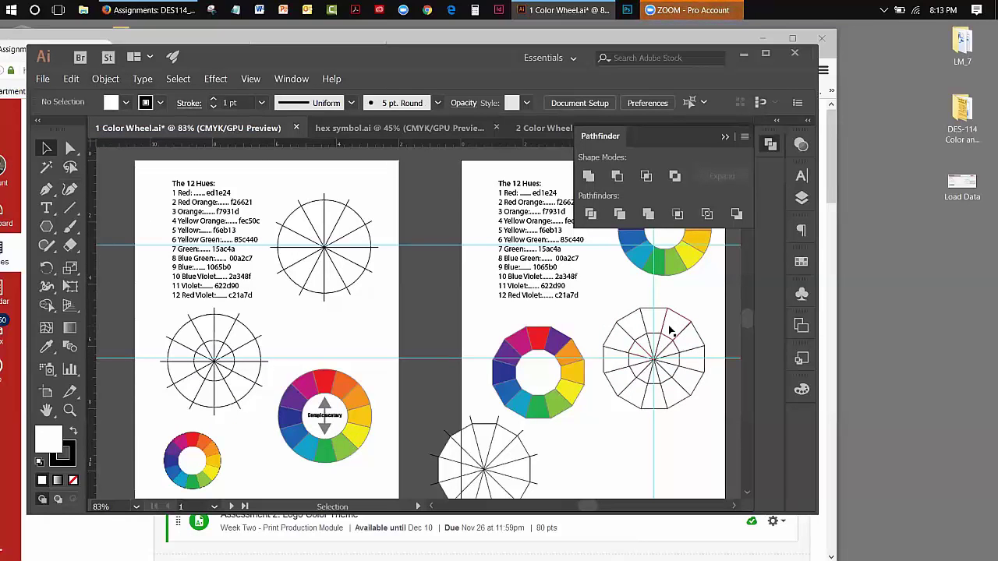
left_click(664, 370)
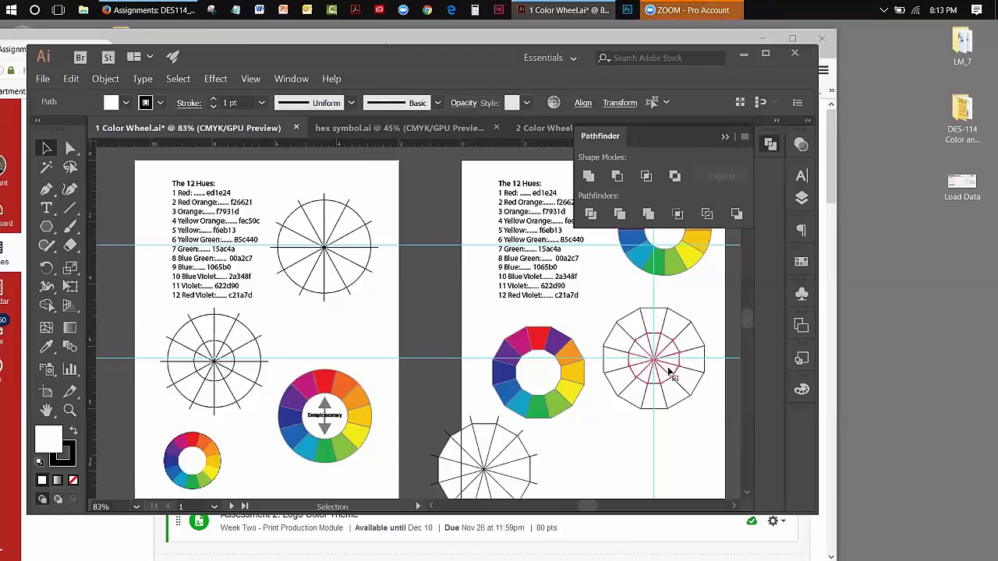
key("Delete")
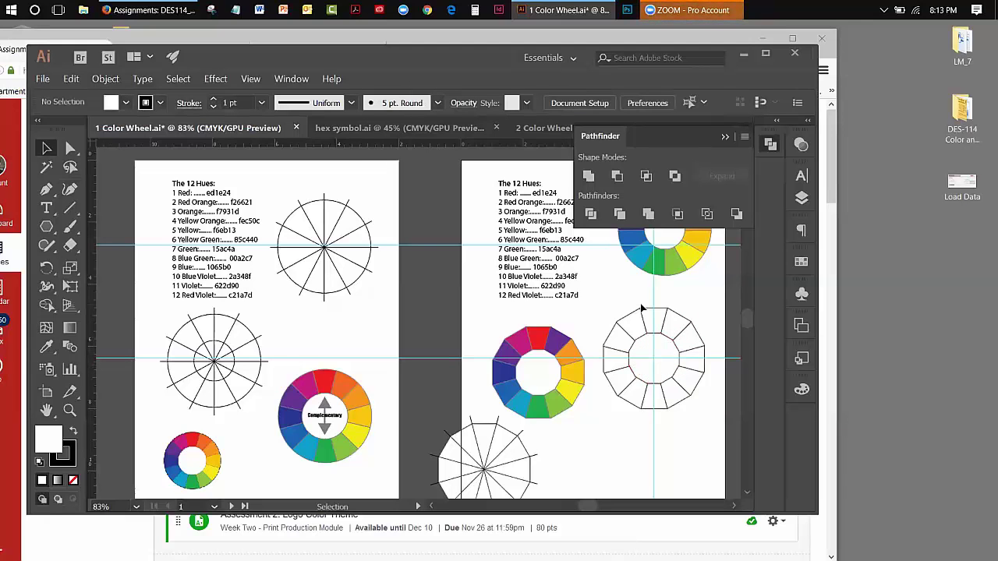
left_click(724, 137)
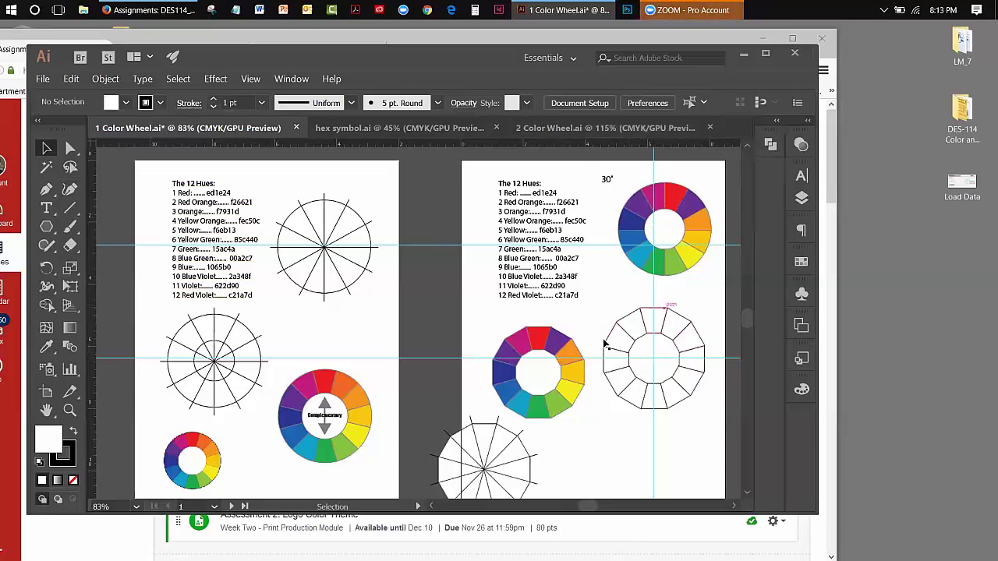
Step: Colour the top three ring segments red, purple and orange using the Eyedropper on the left wheel
left_click(660, 313)
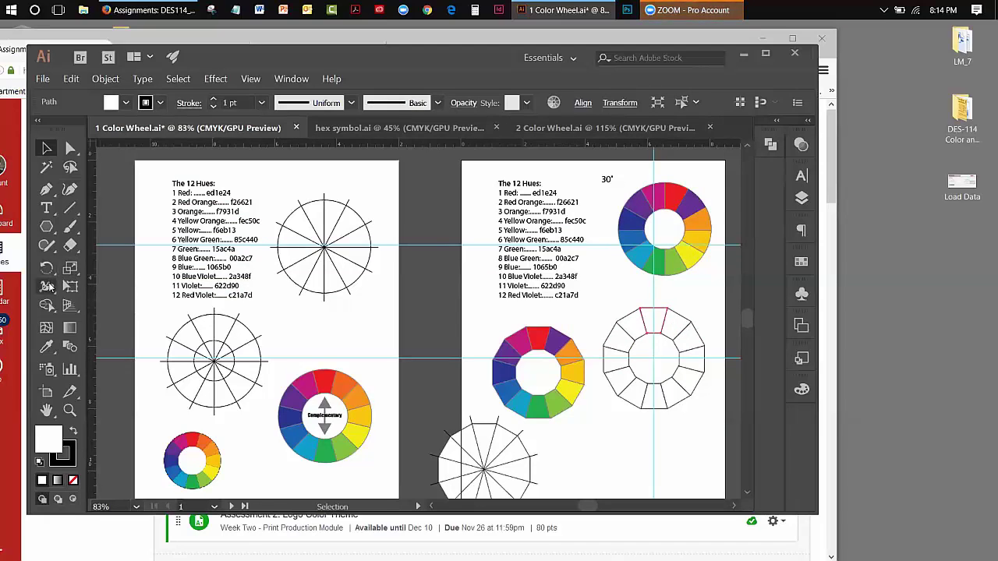
left_click(45, 348)
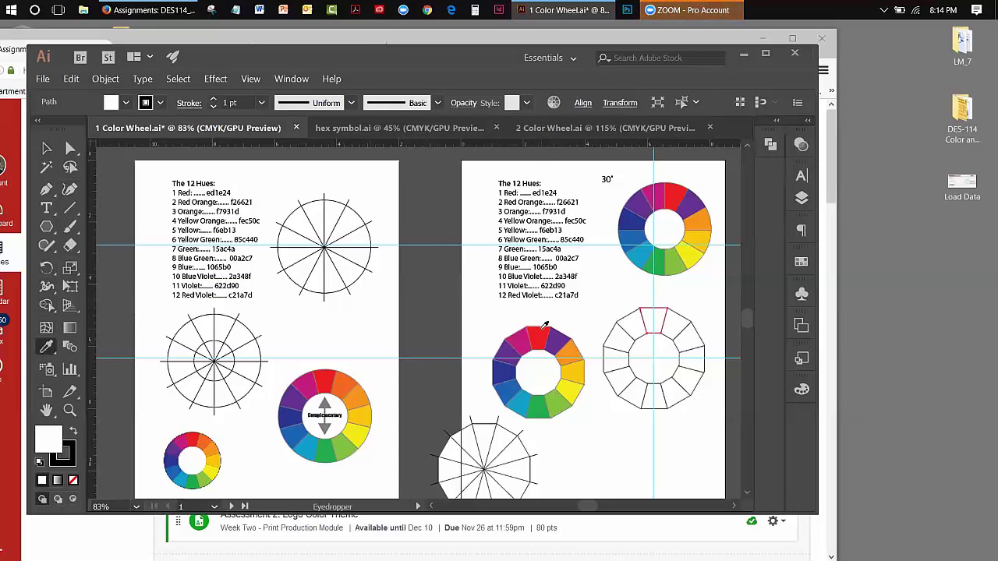
left_click(545, 325)
left_click(46, 149)
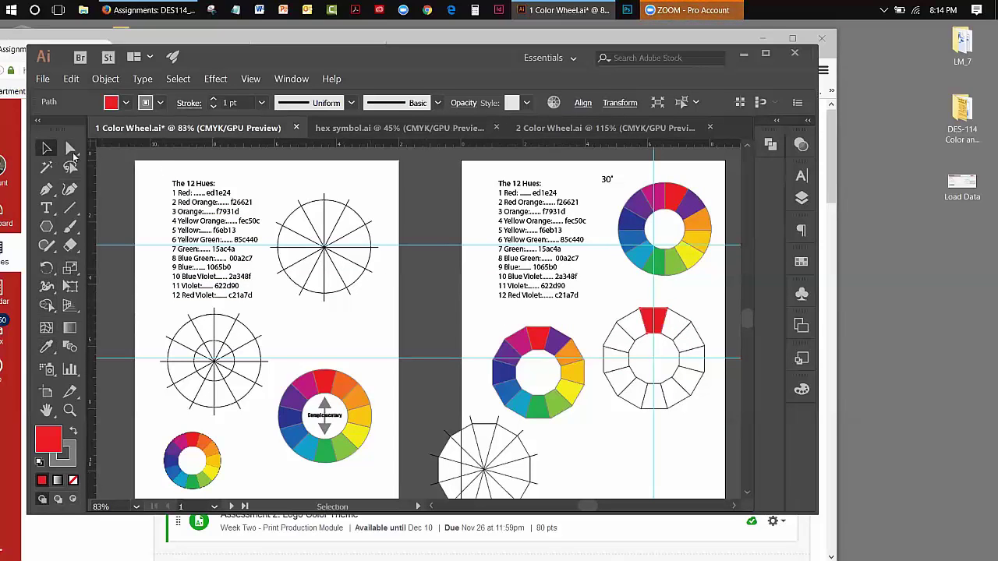
left_click(685, 321)
left_click(46, 348)
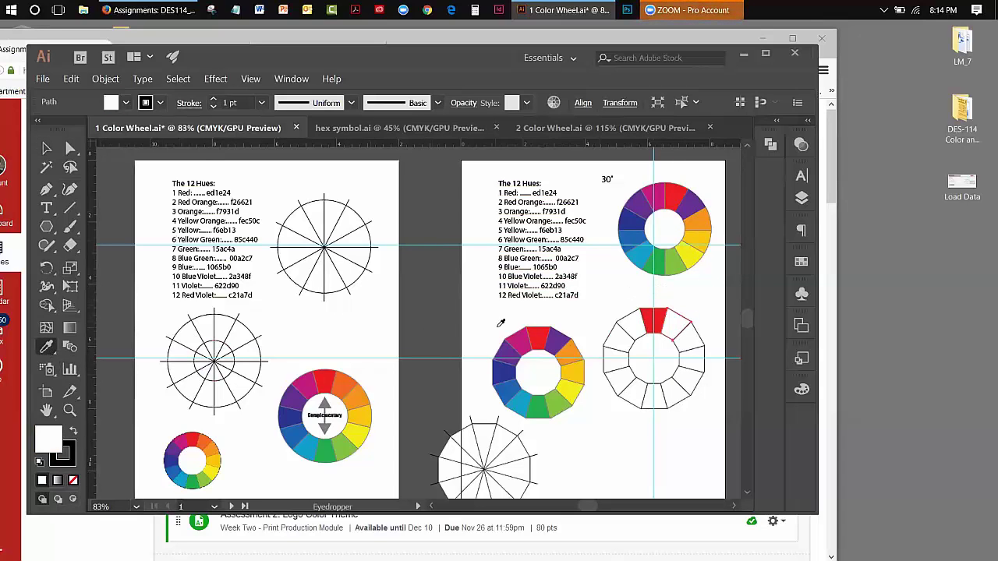
left_click(559, 340)
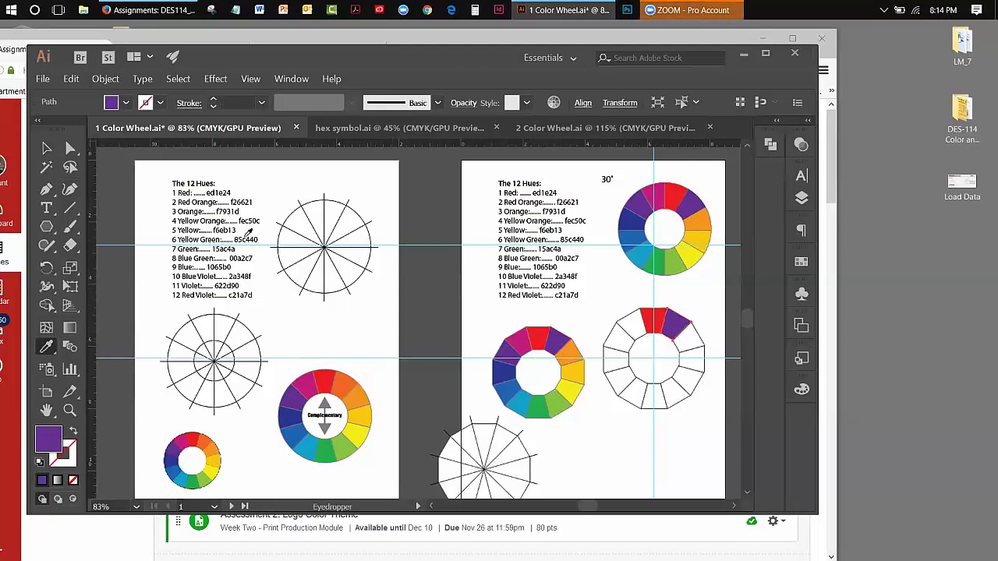
left_click(46, 149)
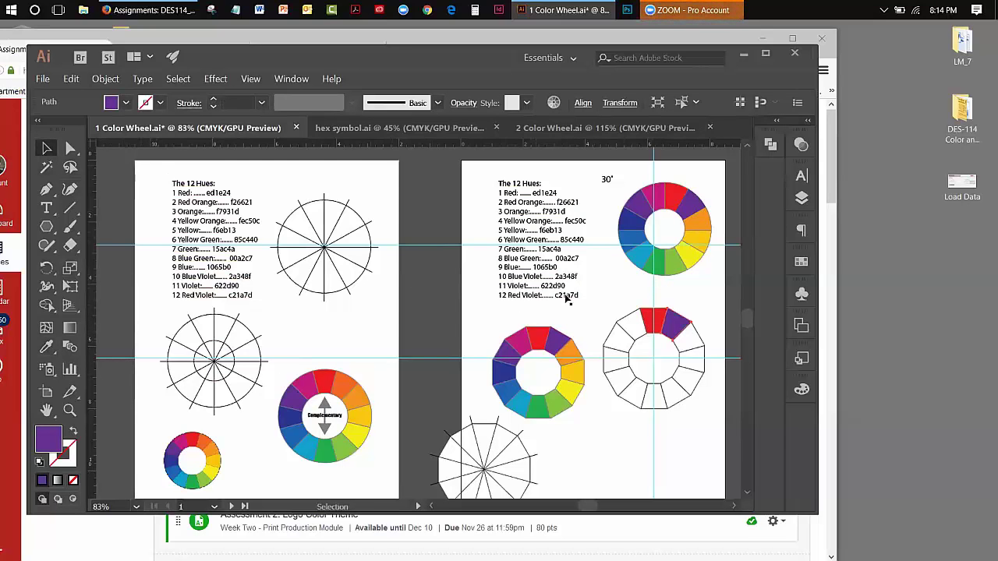
left_click(698, 341)
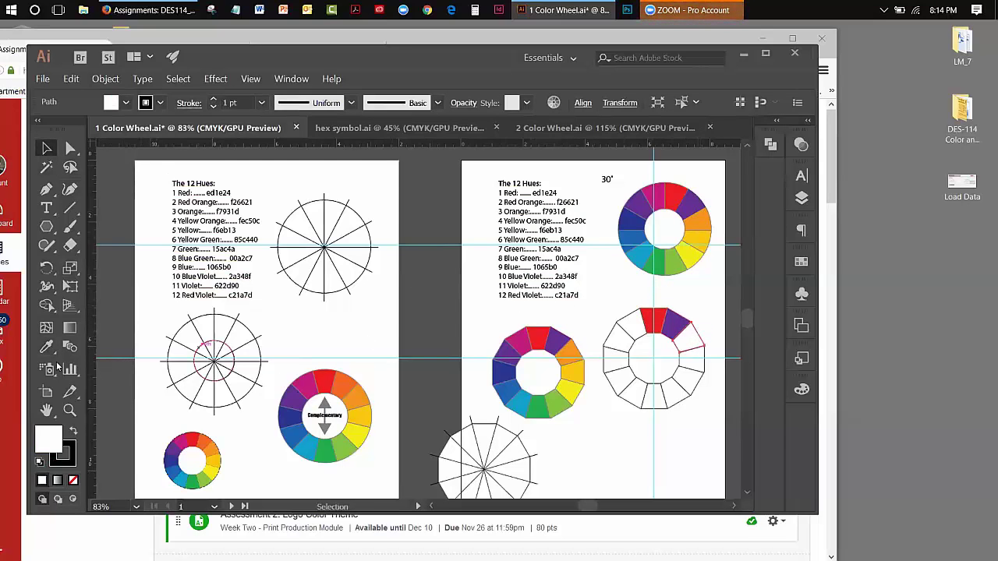
left_click(46, 346)
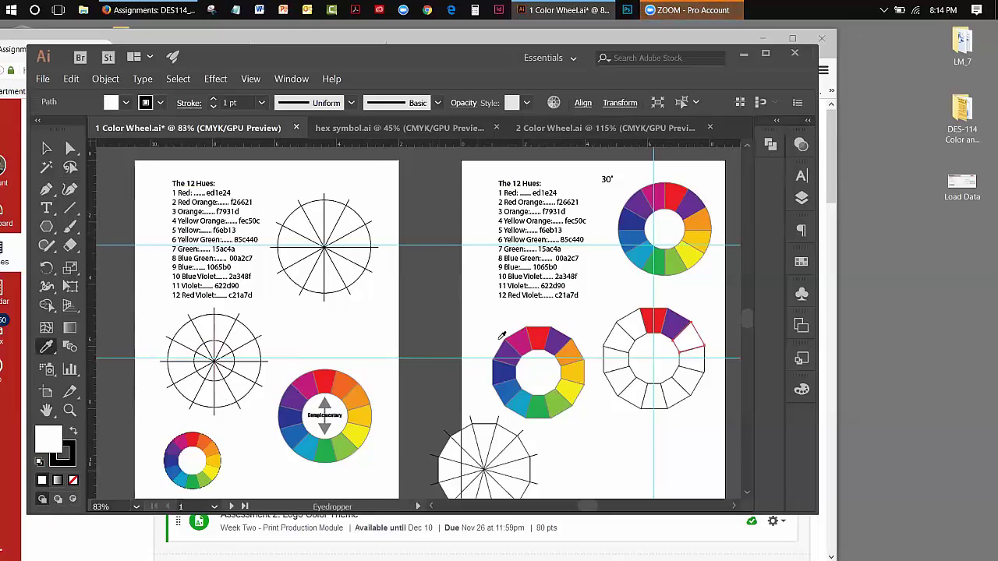
left_click(574, 353)
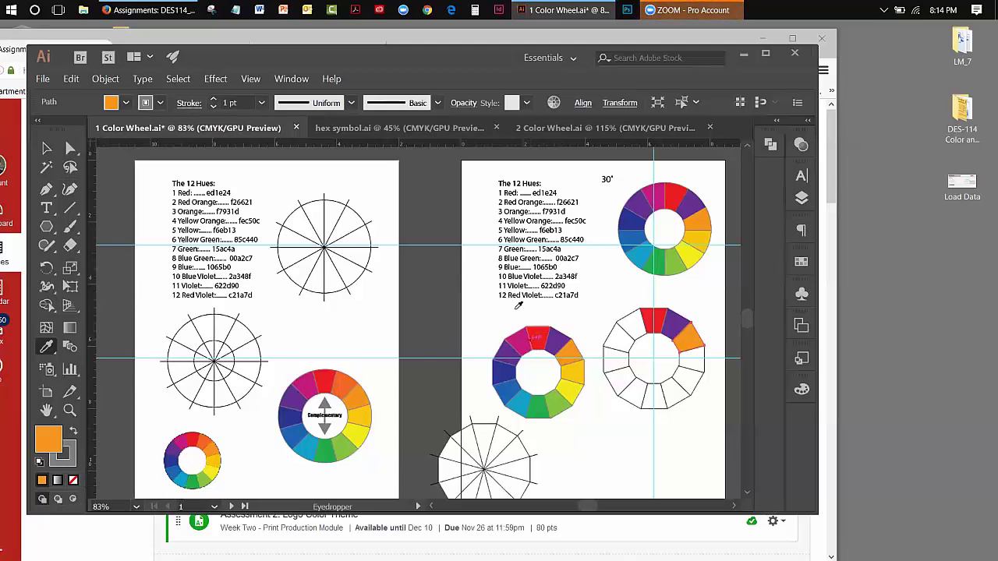
left_click(47, 148)
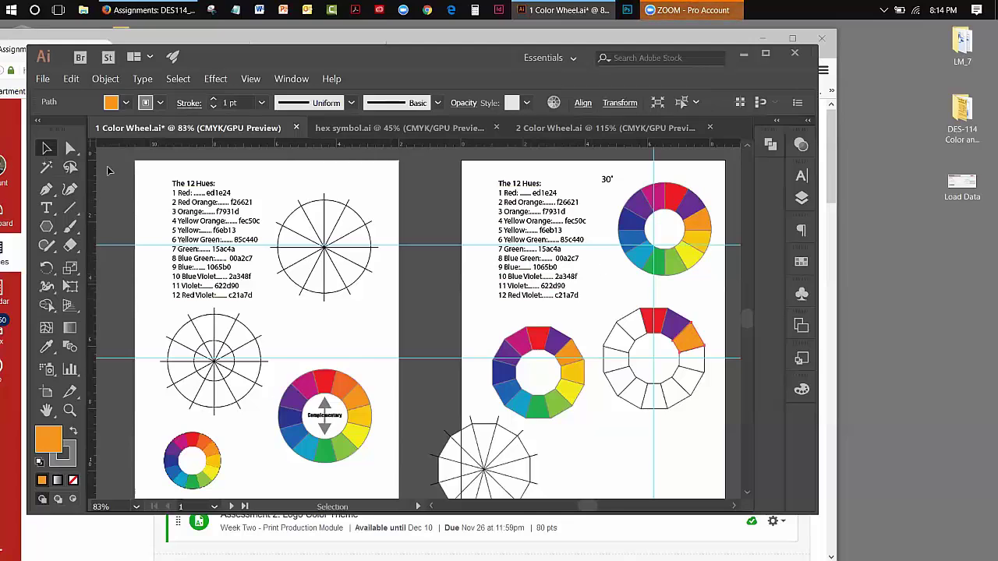
Step: Fill the next three segments with yellow-orange, yellow and yellow-green sampled from the left wheel
left_click(705, 364)
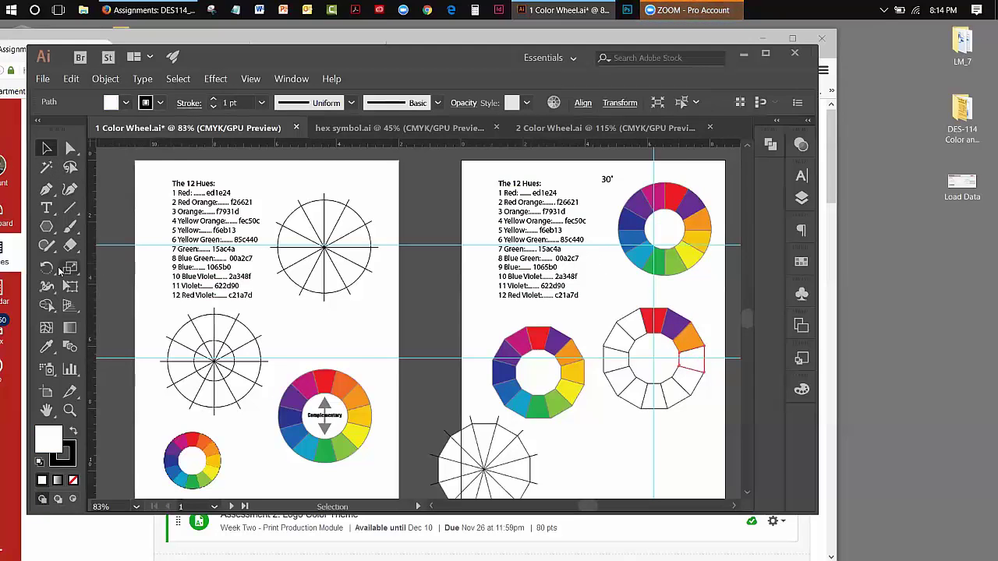
left_click(50, 349)
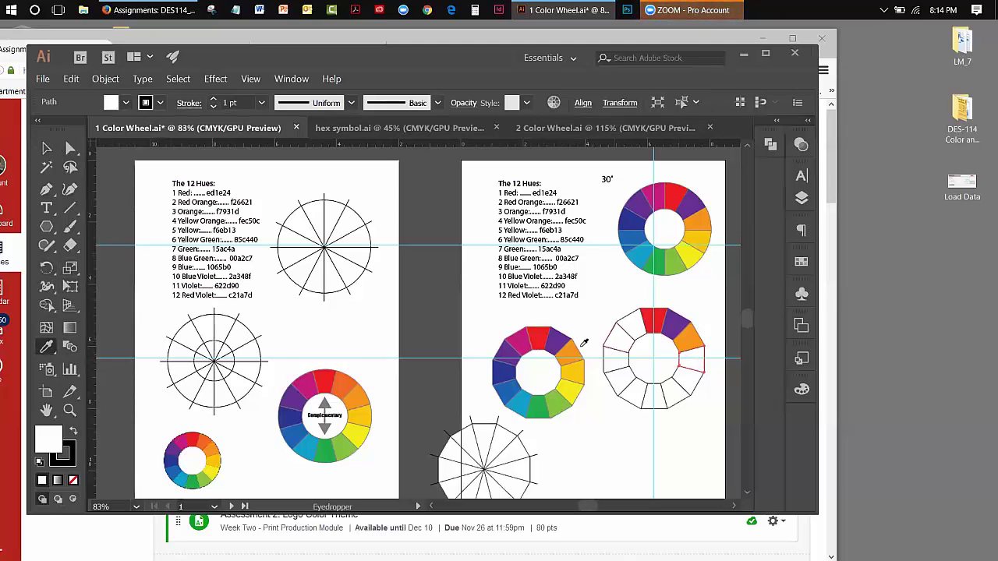
left_click(578, 375)
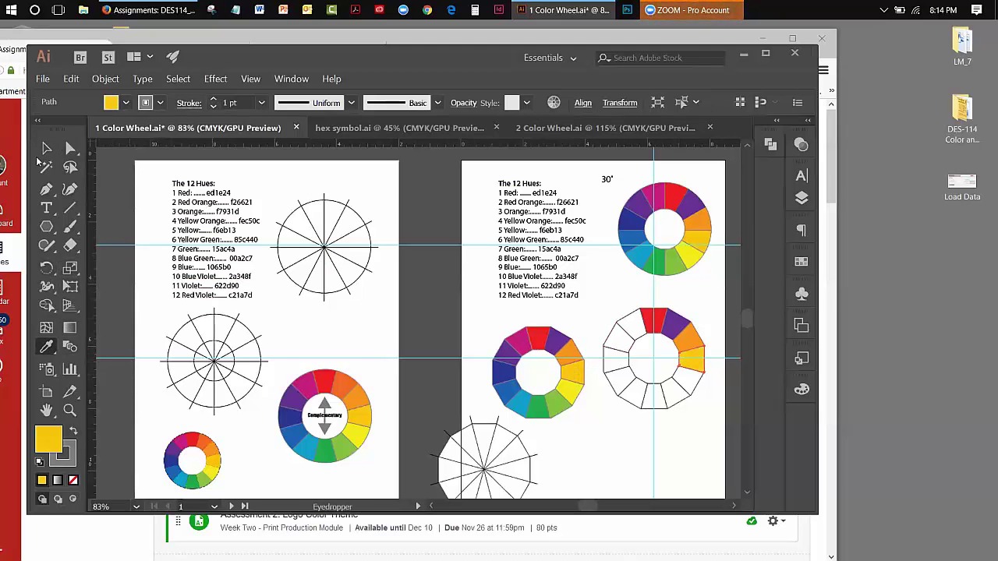
left_click(46, 148)
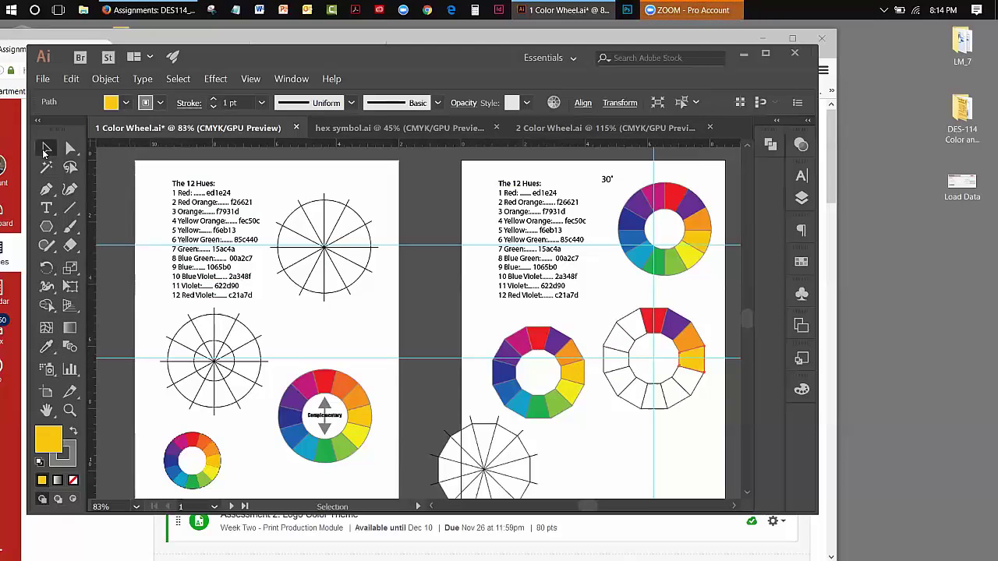
left_click(700, 383)
left_click(48, 347)
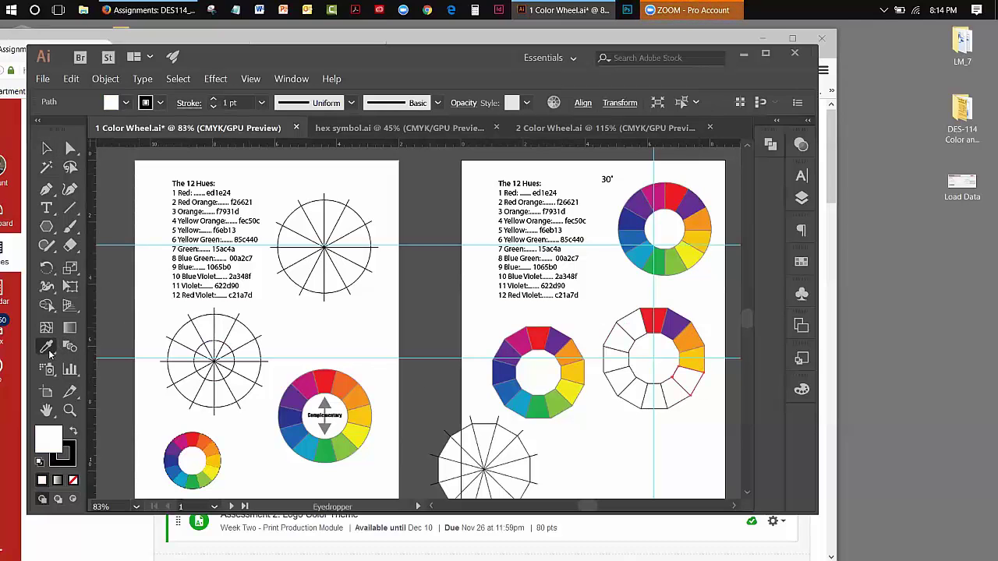
left_click(583, 385)
key("v")
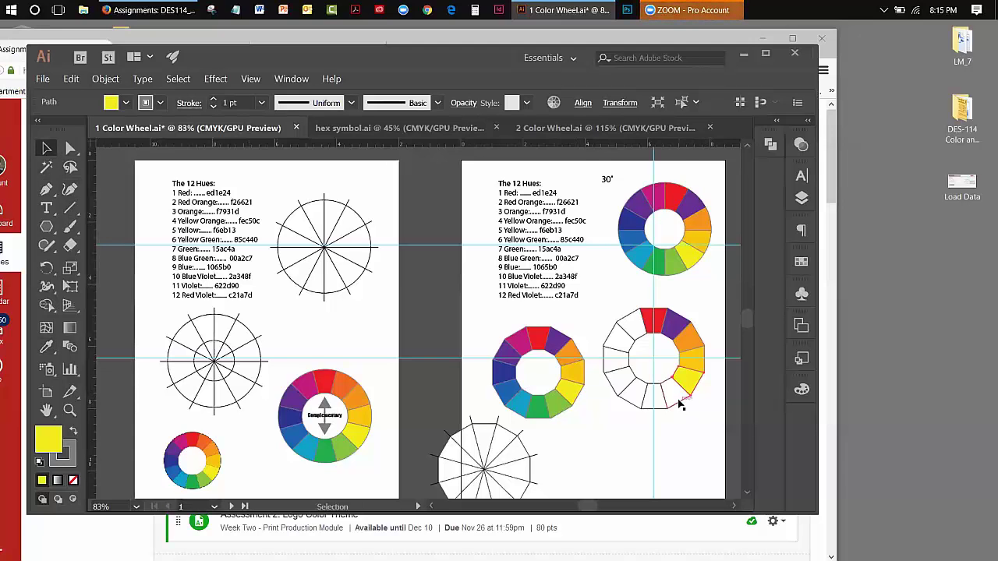
left_click(680, 401)
left_click(46, 347)
left_click(560, 403)
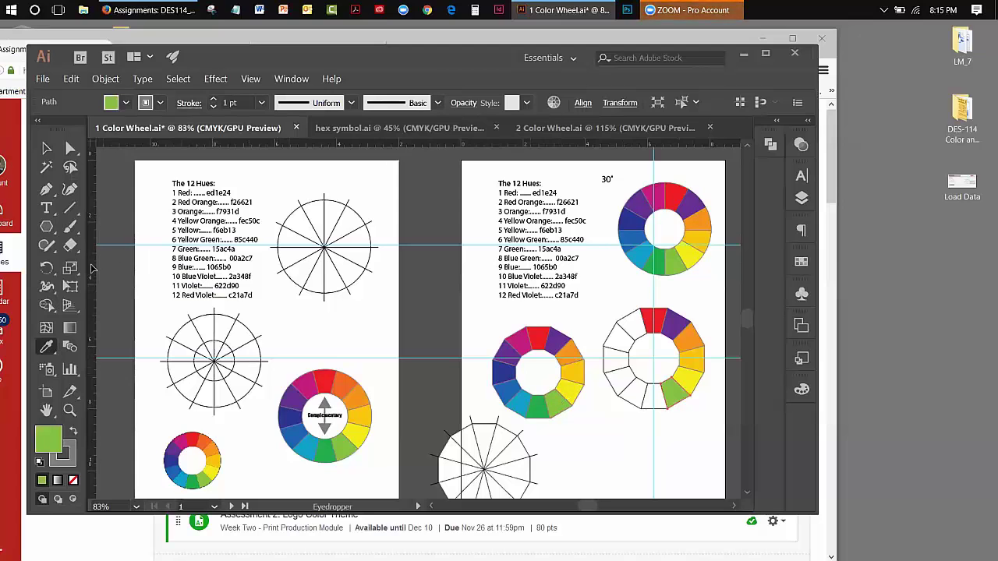
left_click(46, 148)
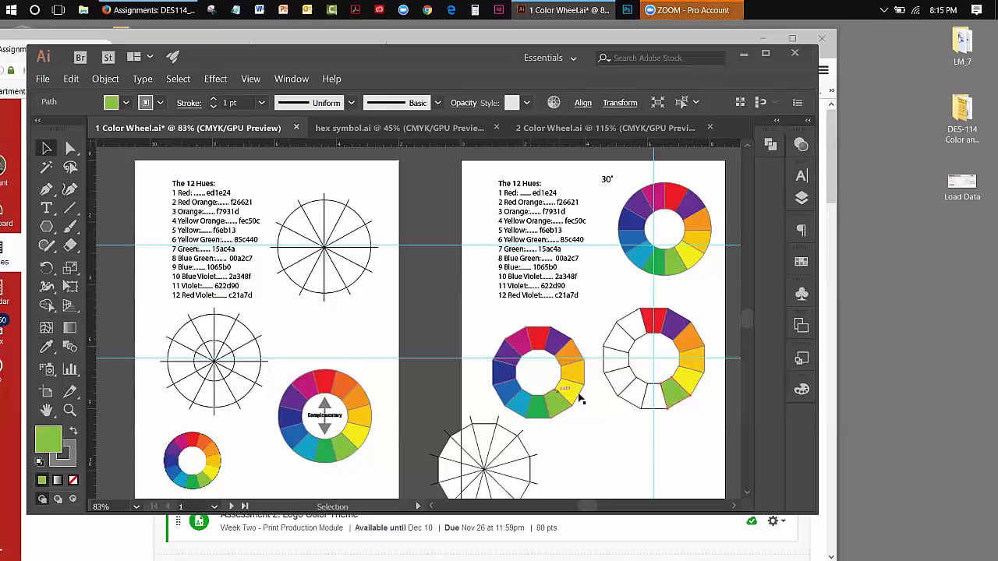
Step: Fill the bottom segments with green and blue sampled from the left wheel
left_click(657, 407)
left_click(46, 346)
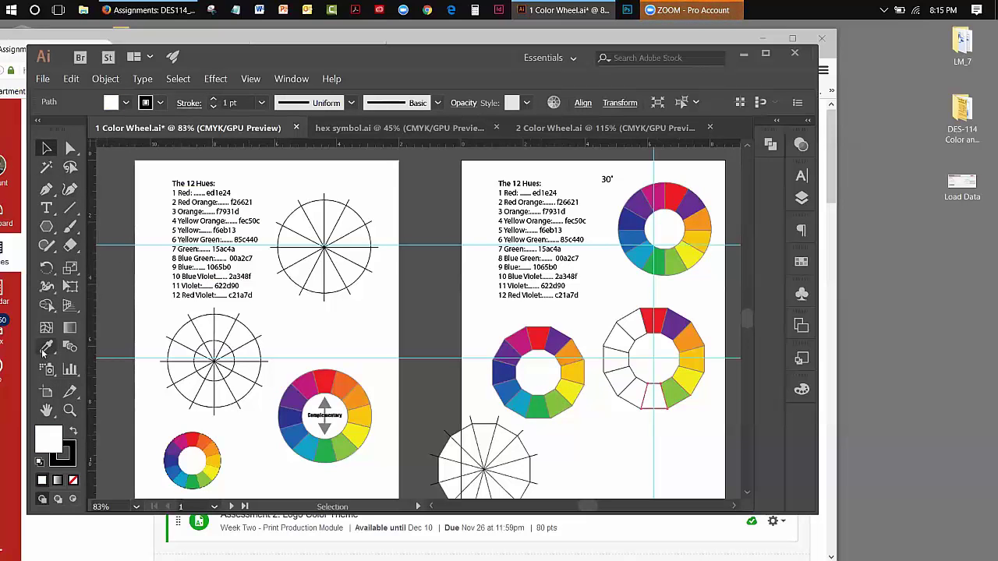
left_click(535, 408)
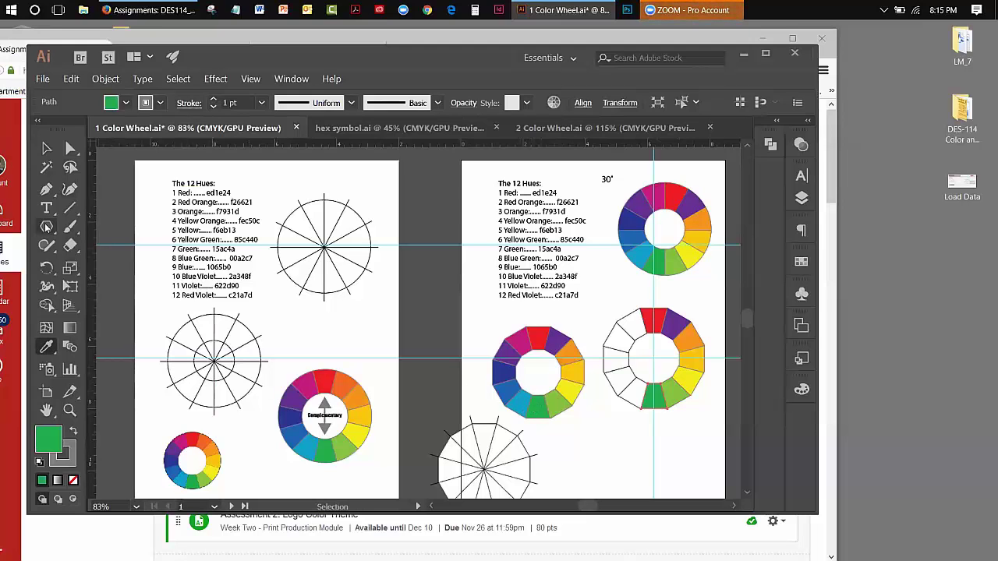
left_click(44, 147)
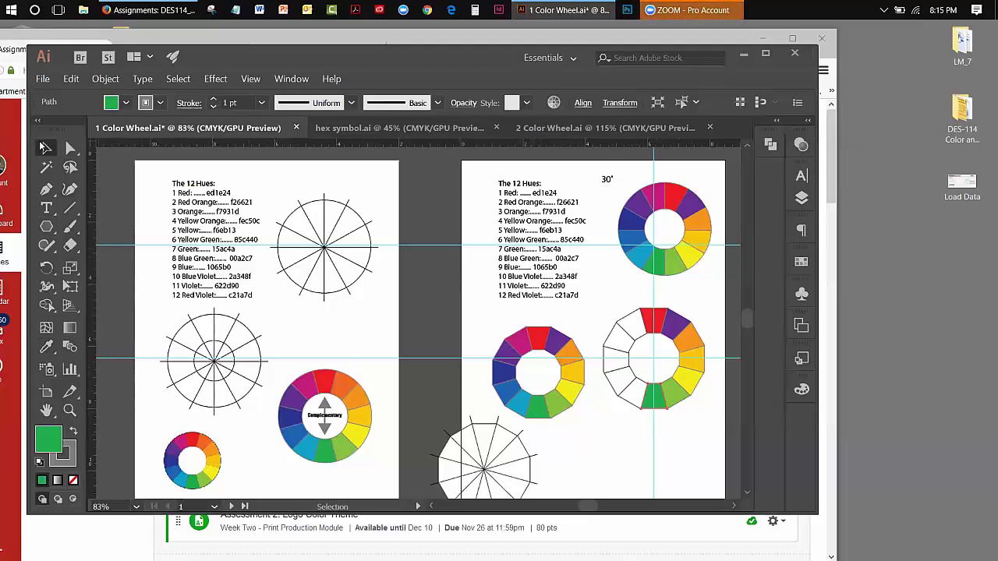
left_click(633, 399)
left_click(46, 349)
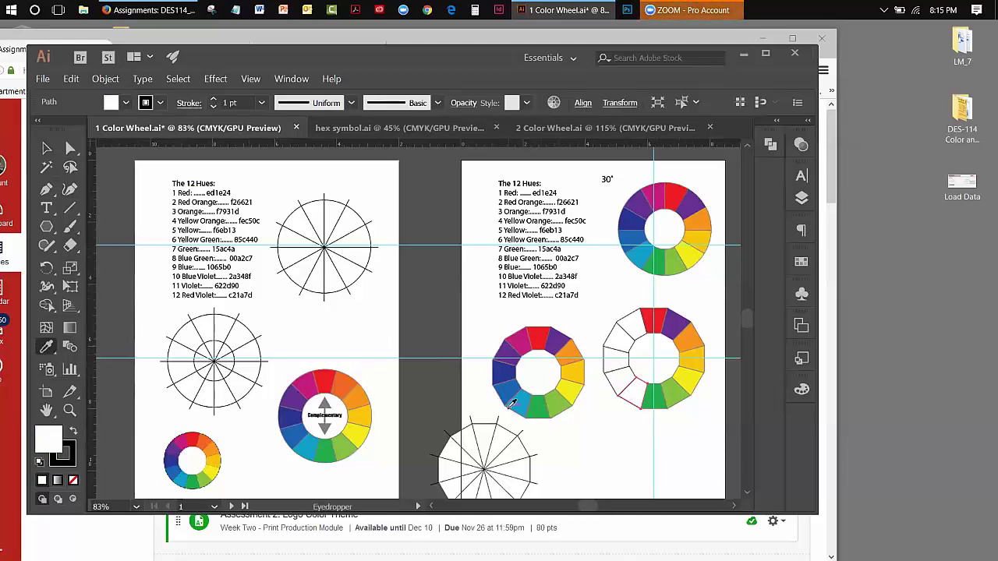
left_click(514, 401)
left_click(46, 148)
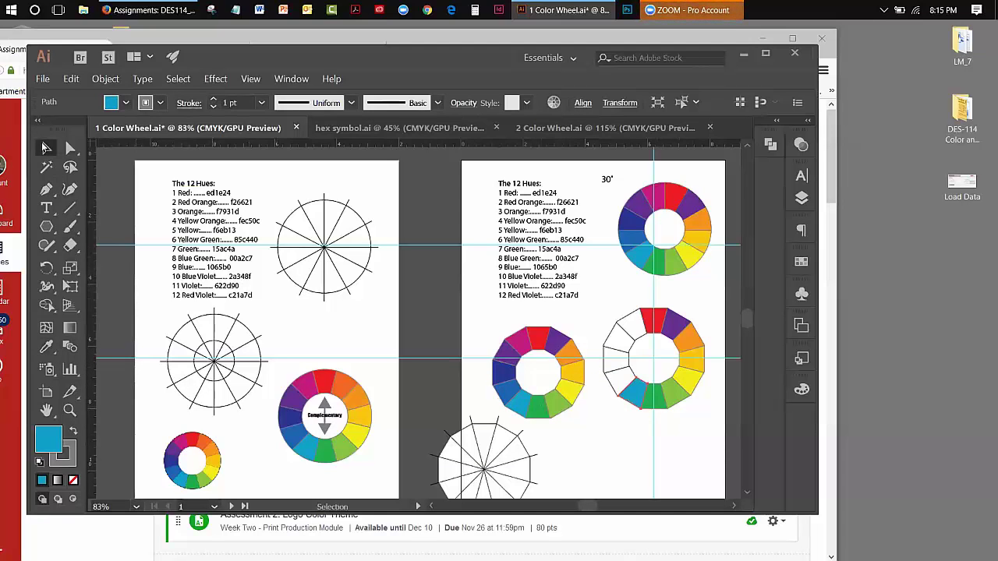
left_click(46, 346)
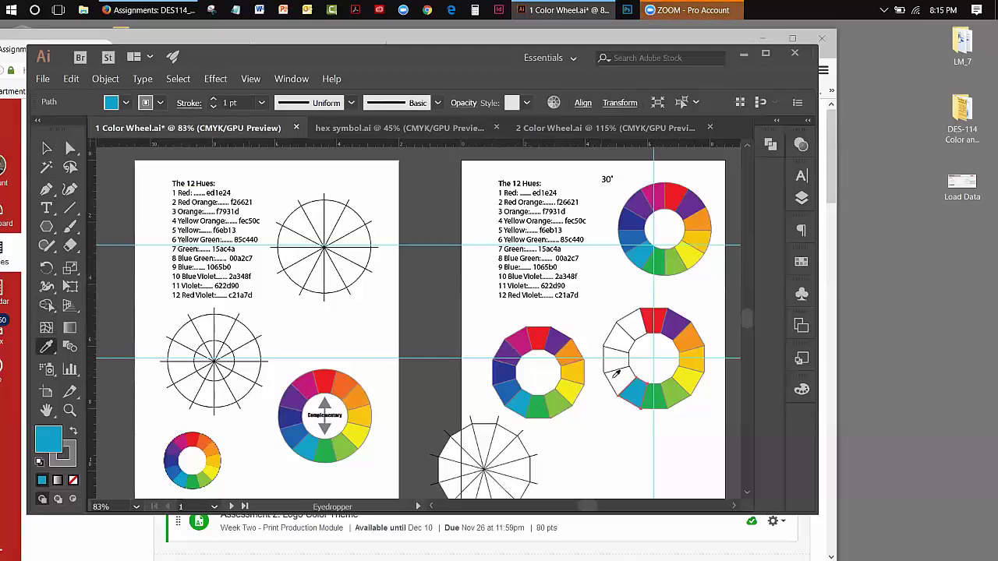
left_click(46, 148)
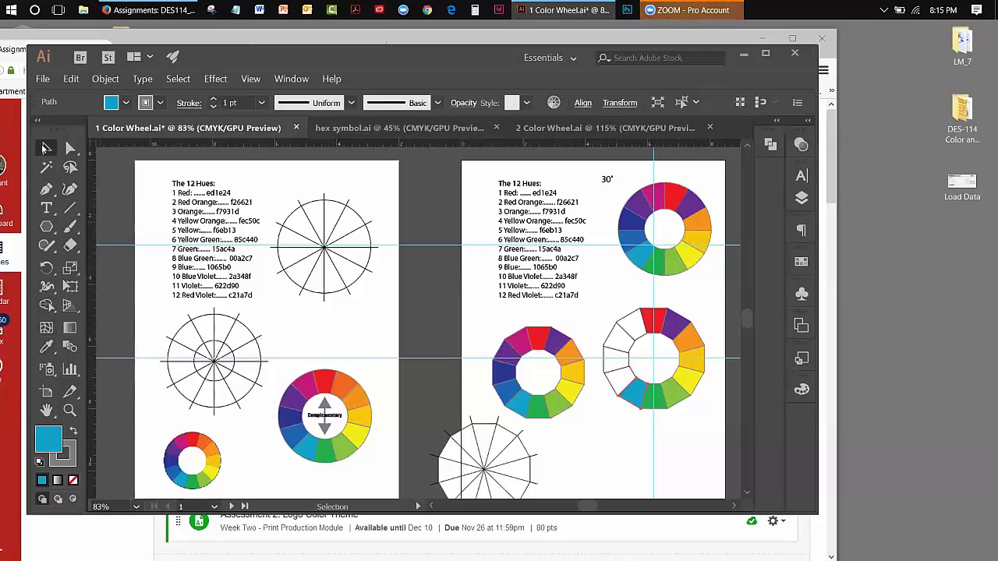
Step: Colour the next two left-side segments blue and blue-violet from the left wheel
left_click(615, 385)
left_click(46, 346)
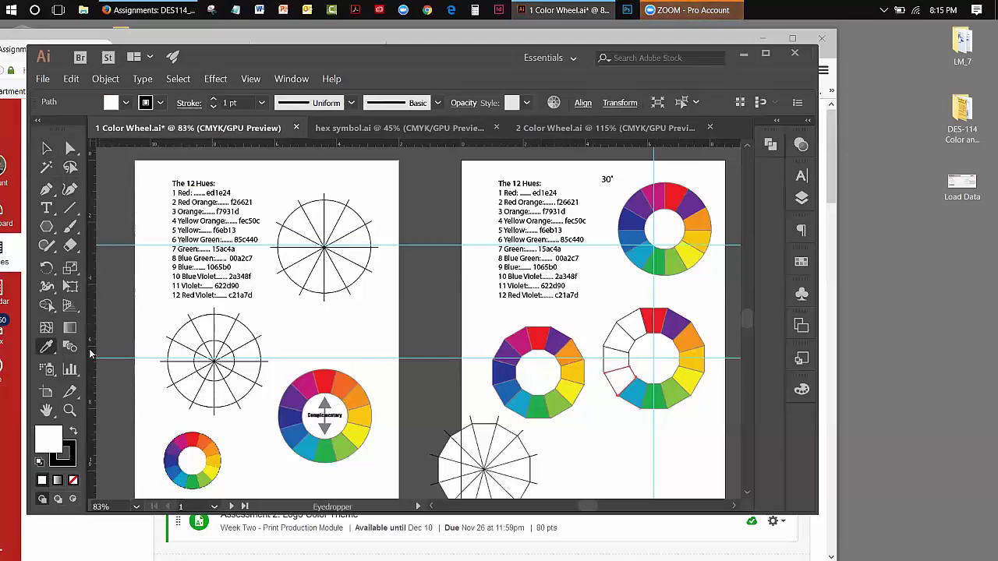
left_click(507, 398)
key("v")
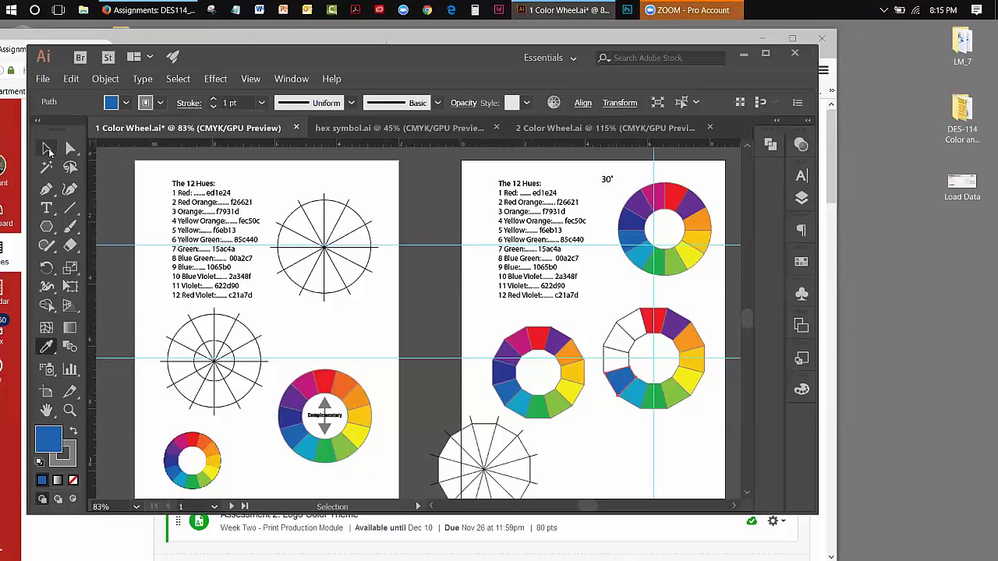
left_click(46, 347)
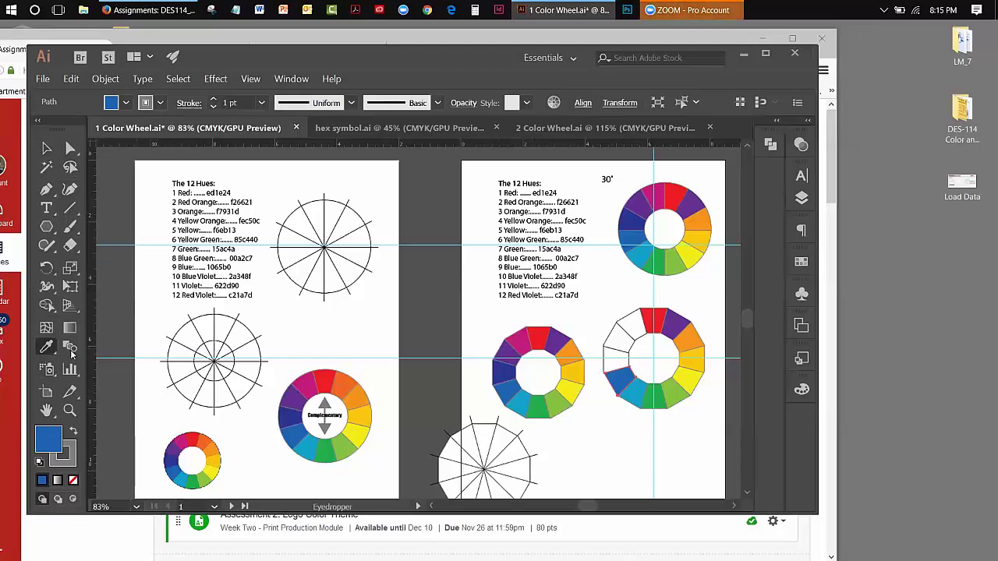
left_click(46, 148)
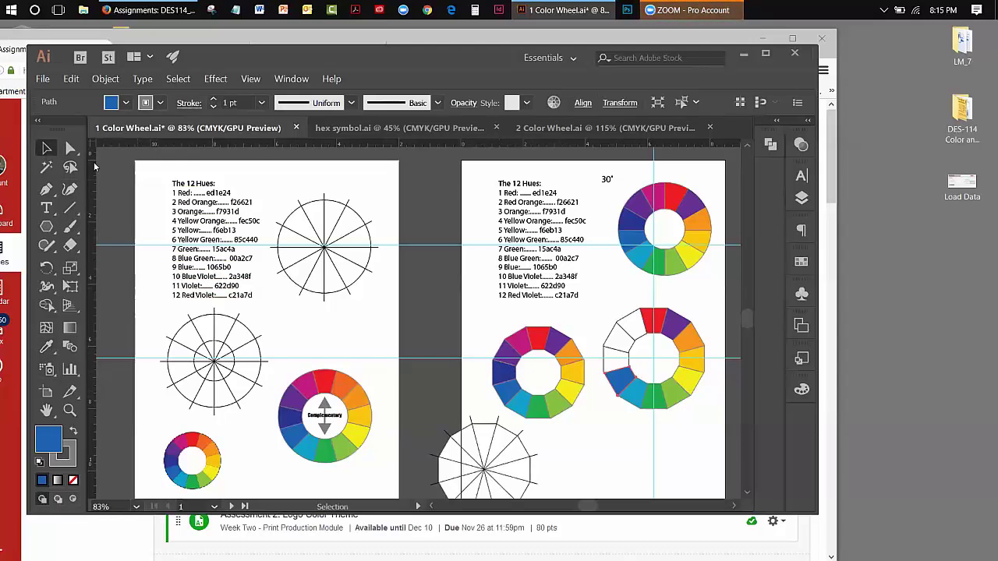
left_click(608, 352)
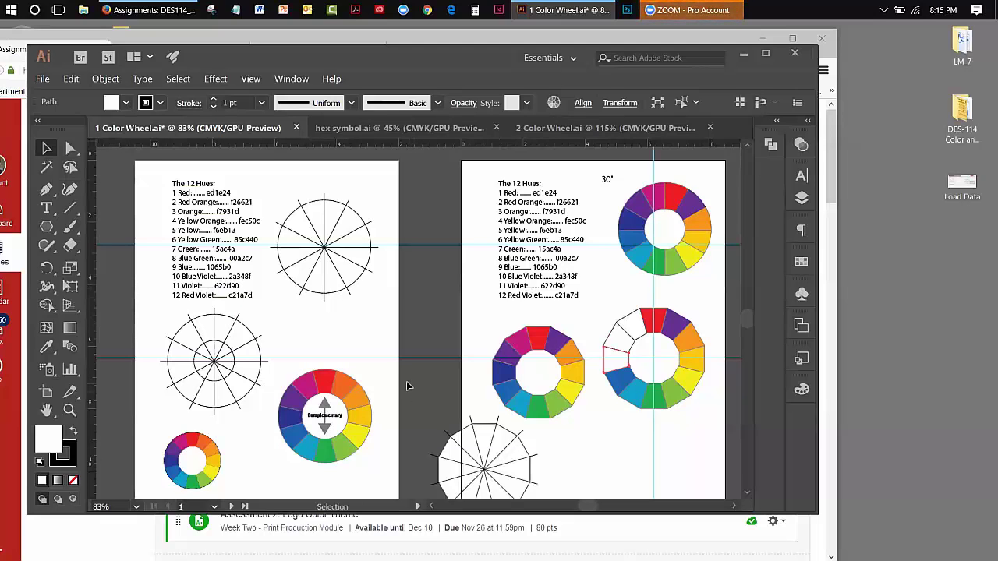
left_click(46, 346)
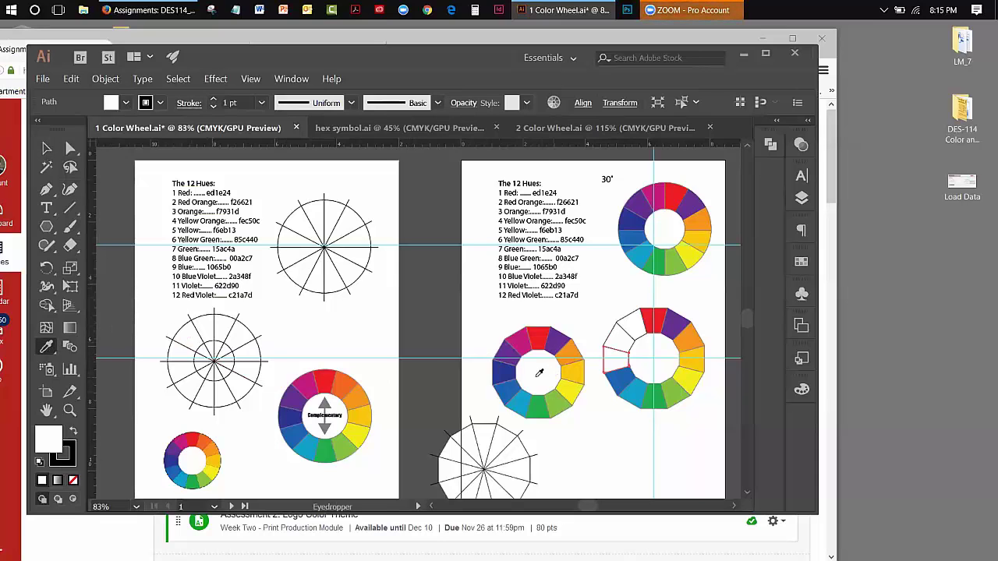
left_click(505, 371)
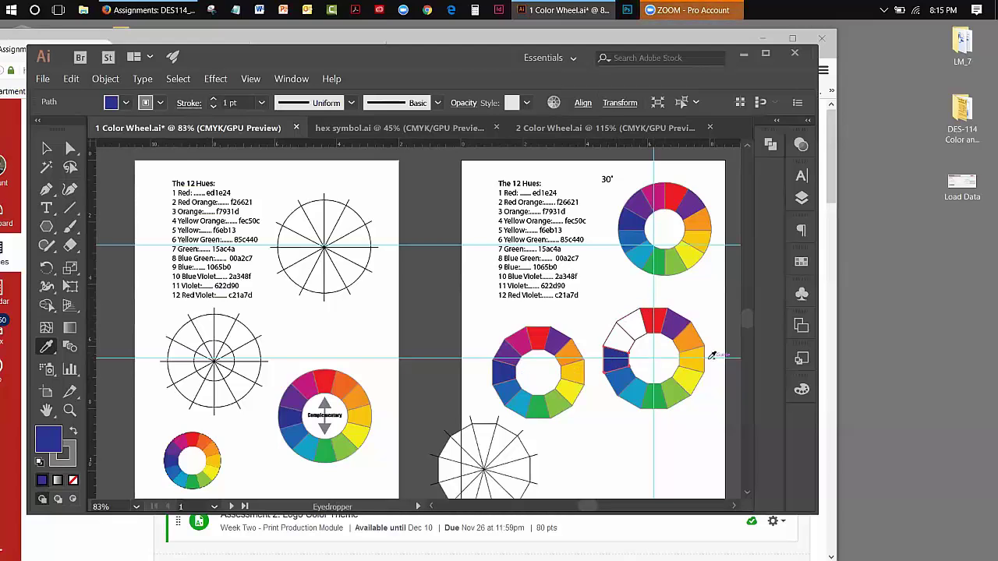
left_click(47, 148)
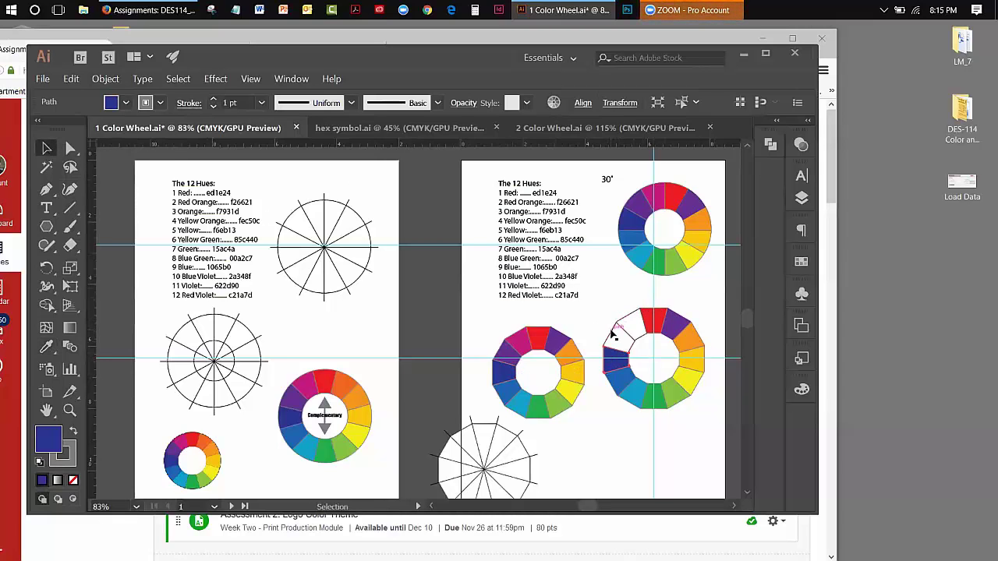
Step: Fill the last two segments with violet and red-violet, then deselect the finished wheel
left_click(612, 333)
left_click(47, 346)
left_click(503, 347)
left_click(46, 148)
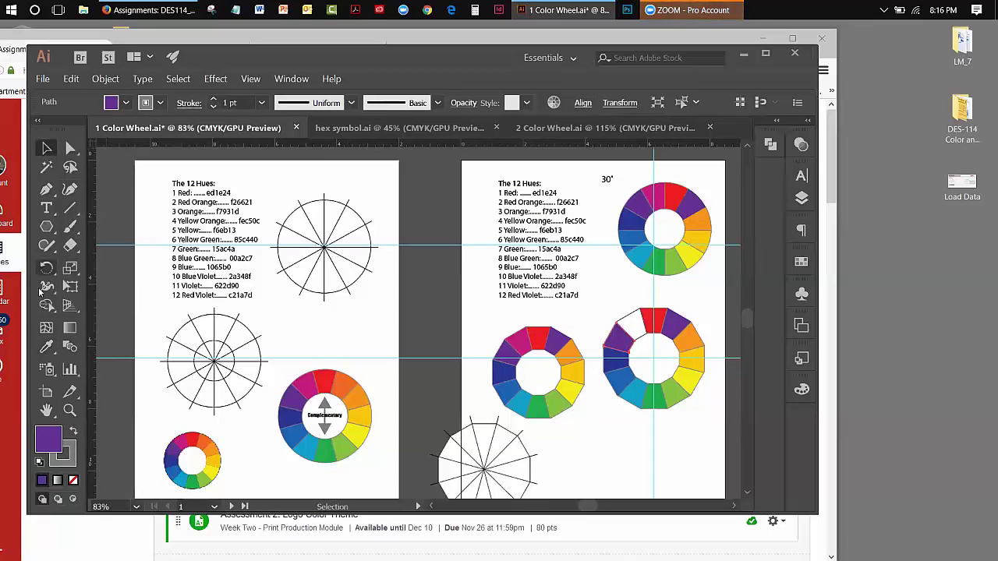
left_click(47, 346)
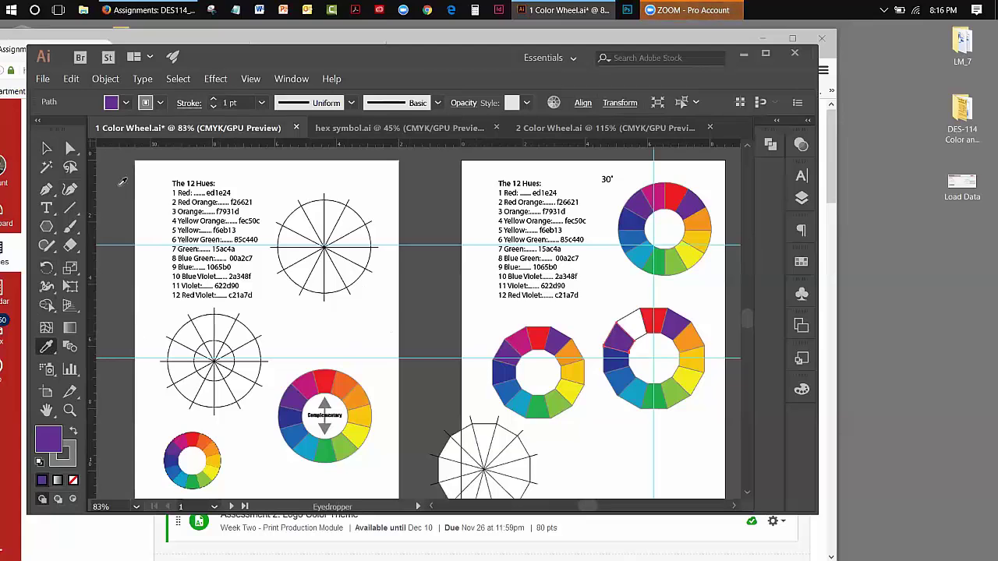
left_click(47, 149)
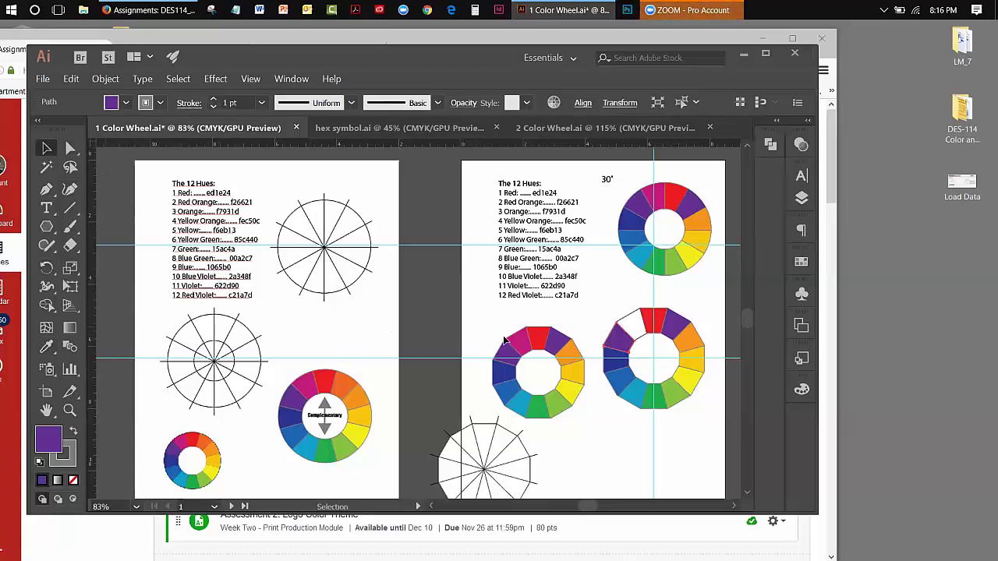
left_click(629, 321)
left_click(48, 347)
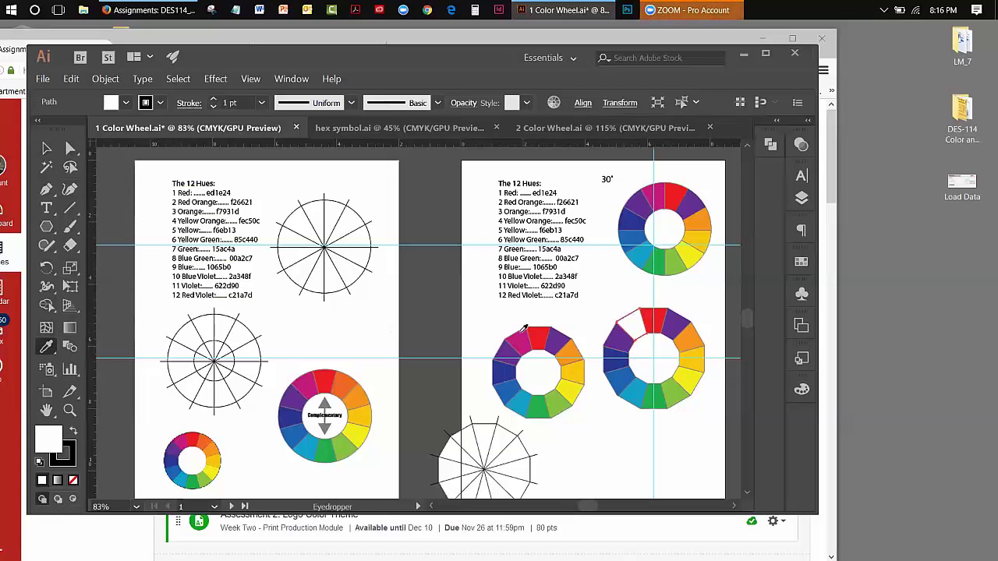
left_click(527, 333)
left_click(47, 148)
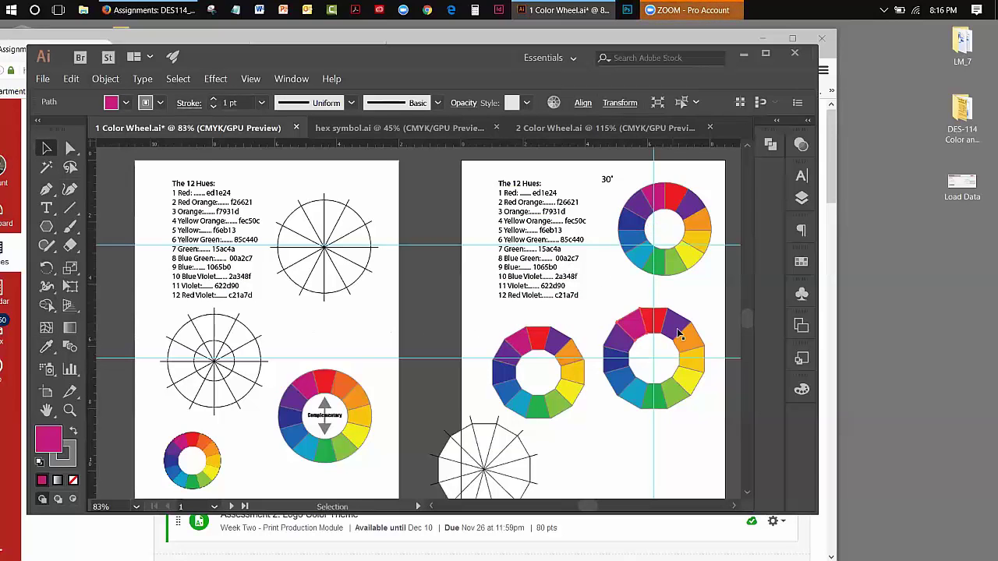
left_click(628, 301)
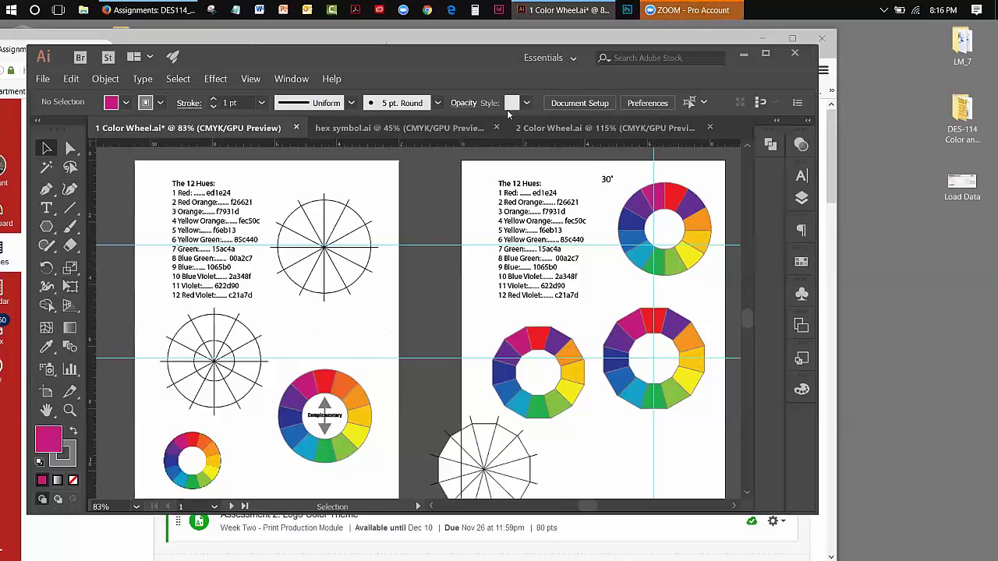
Step: Hide the cyan ruler guides with View > Guides > Hide Guides
left_click(251, 79)
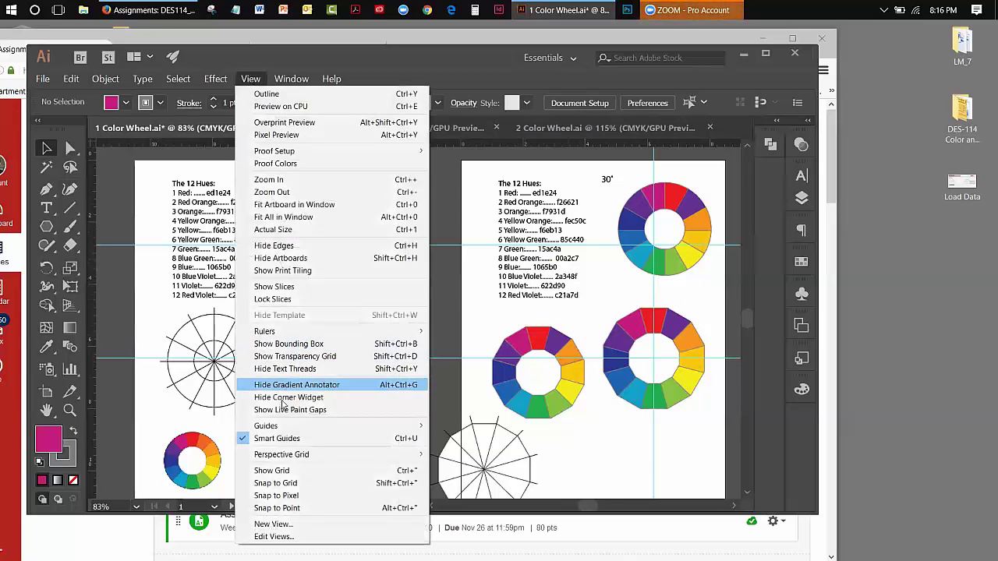
mouse_move(374, 425)
left_click(466, 426)
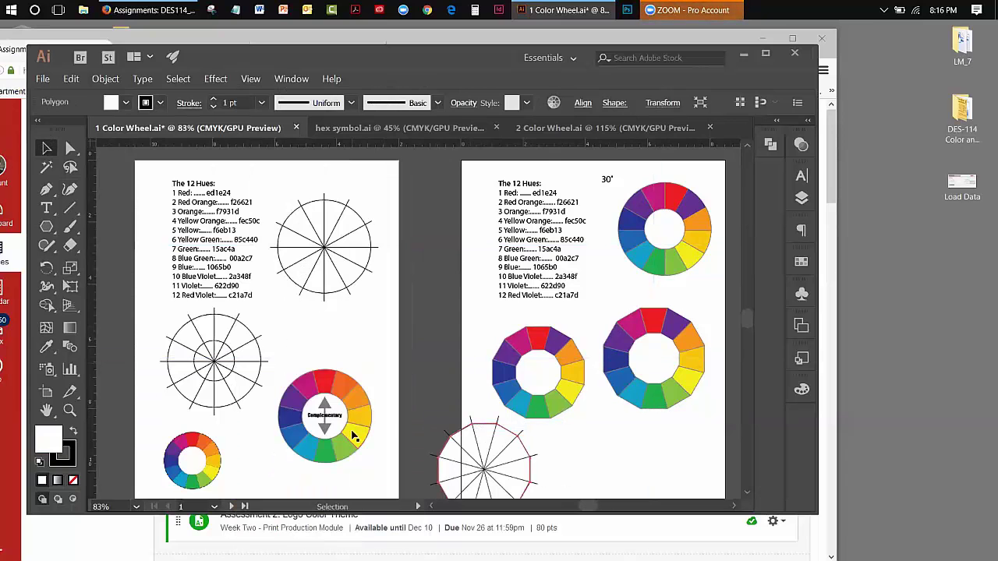
Step: Zoom the Complementary wheel to 200% and select its double arrow line
left_click(70, 410)
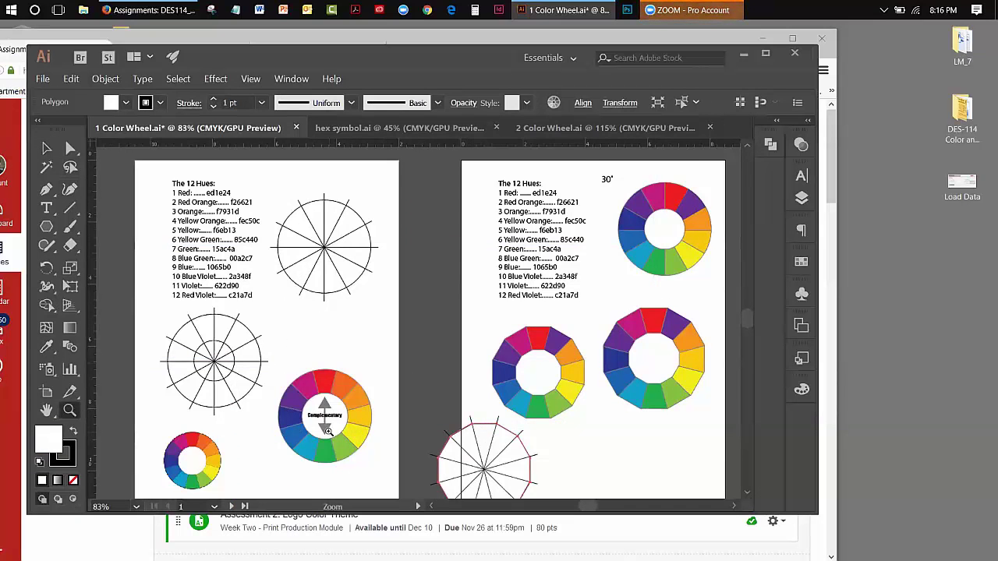
left_click(344, 395)
left_click(402, 322)
left_click(405, 323)
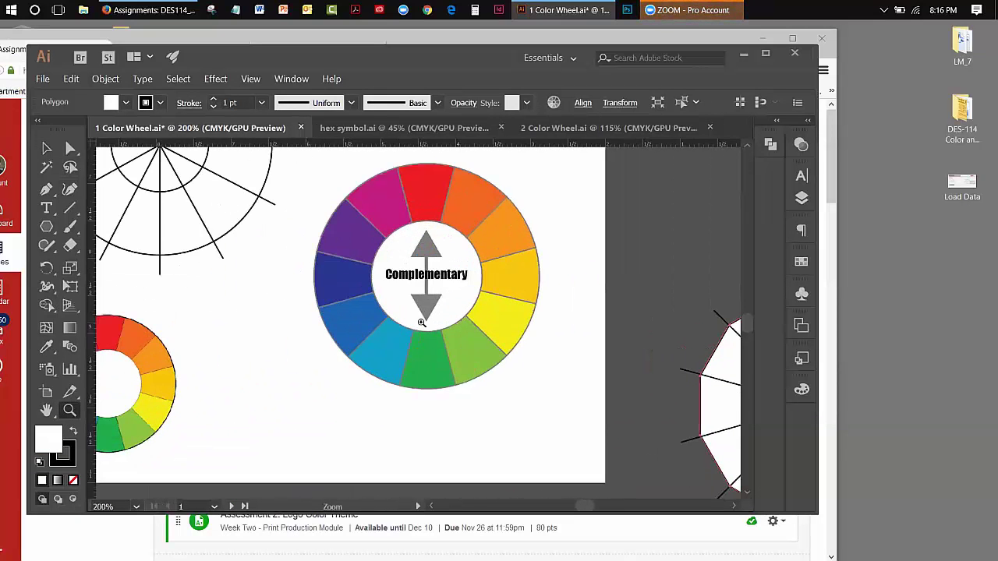
left_click(46, 149)
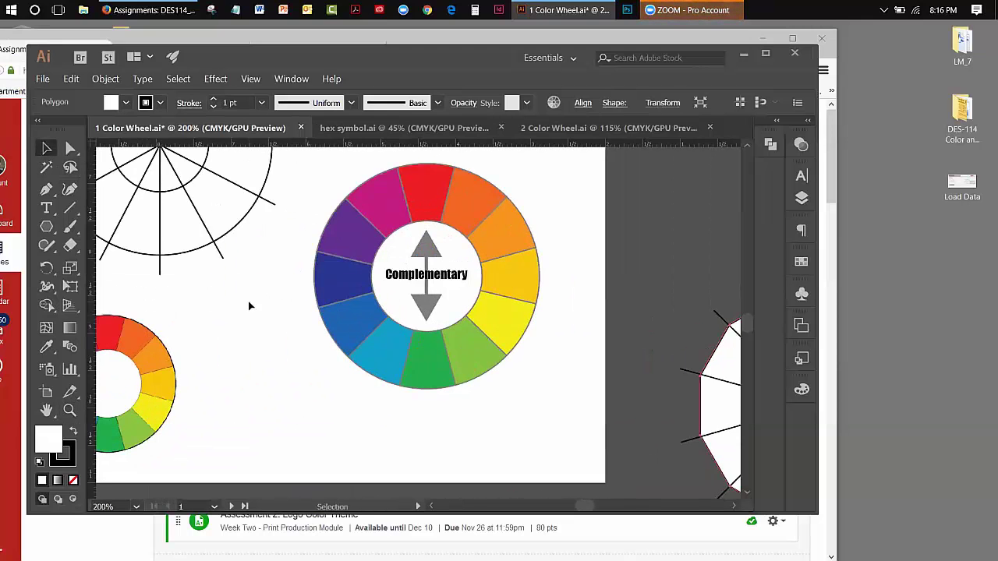
left_click(428, 247)
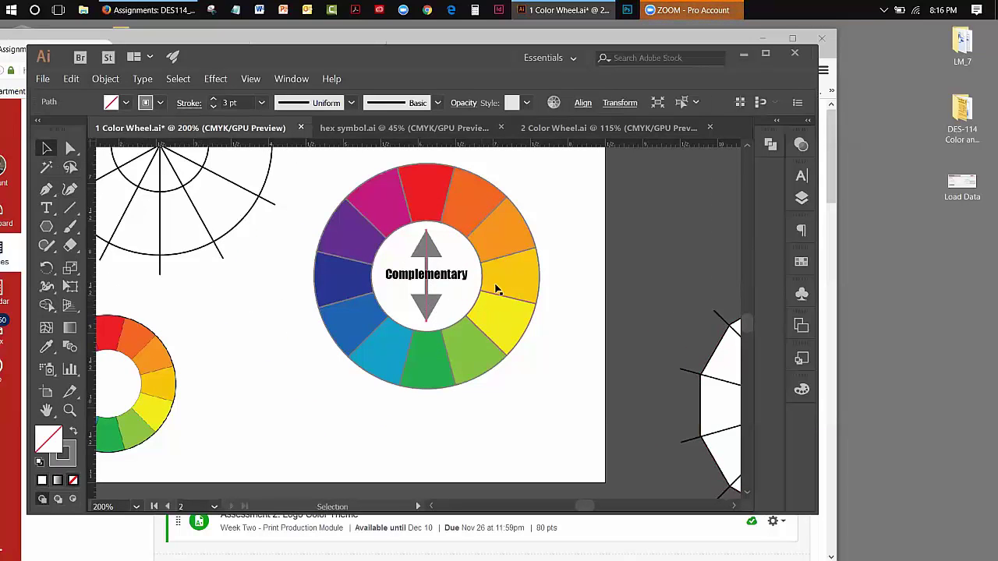
left_click(291, 79)
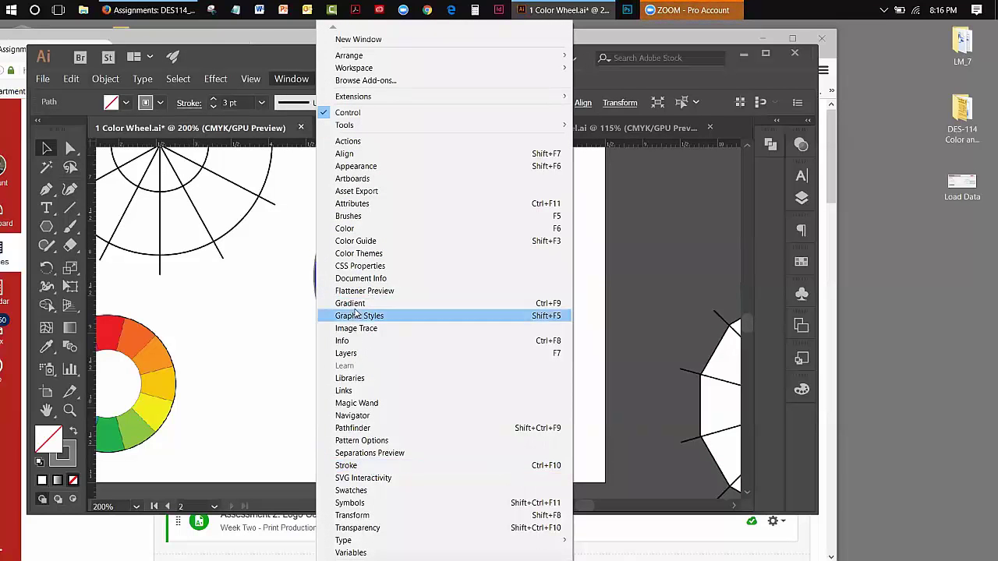
Step: Move the Stroke panel off the wheel and draw a vertical line left of the wheel
left_click(347, 466)
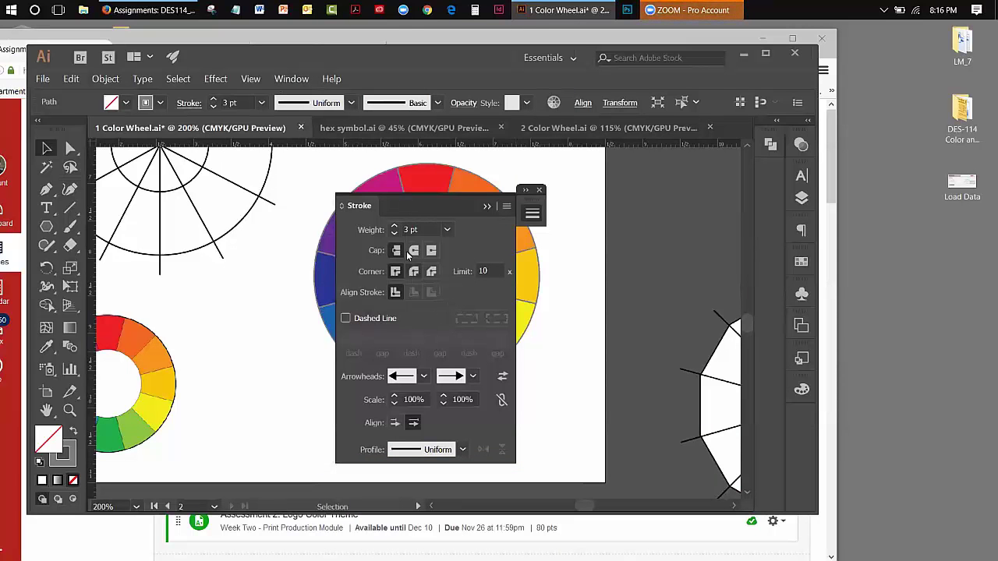
mouse_move(376, 209)
left_mouse_down()
mouse_move(587, 224)
mouse_move(608, 200)
left_mouse_up()
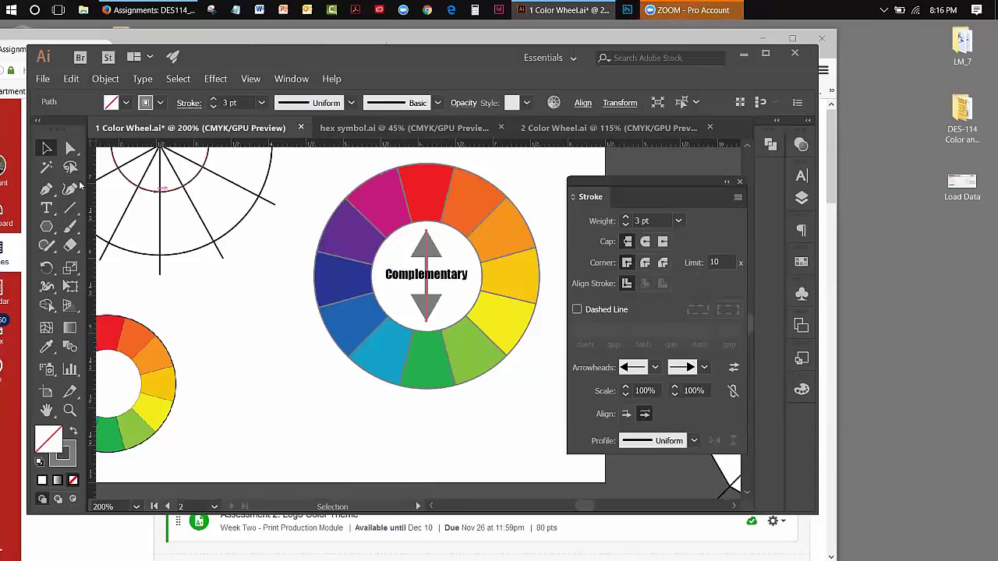
left_click(70, 207)
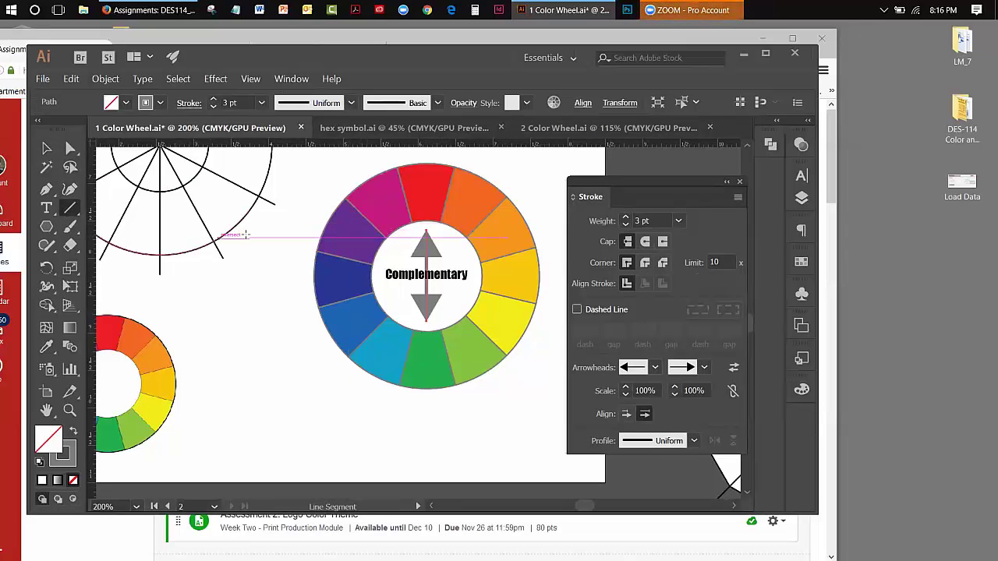
left_click_drag(271, 239, 270, 355)
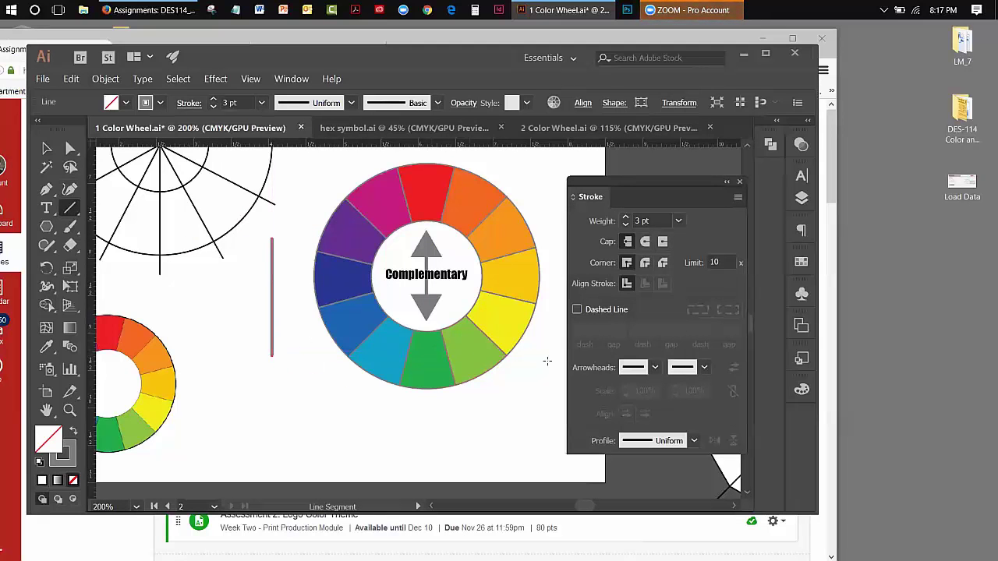
Step: Give the new line Arrow 7 arrowheads at both start and end
left_click(654, 368)
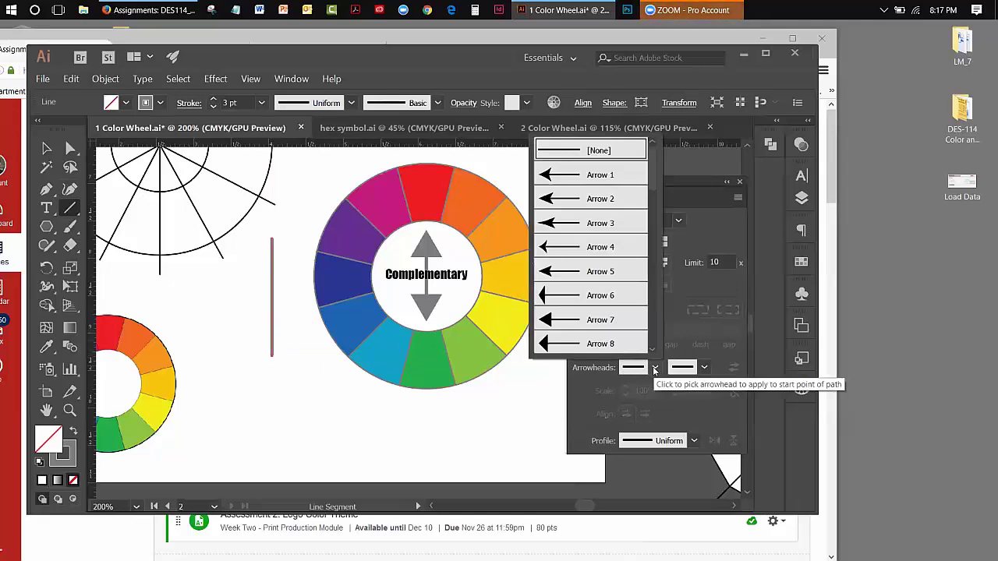
left_click(556, 325)
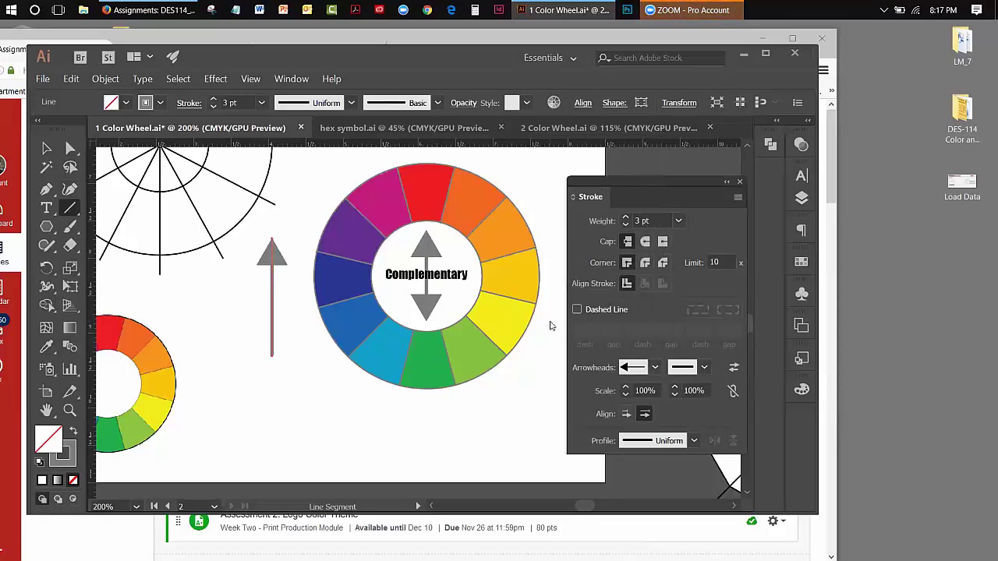
left_click(703, 368)
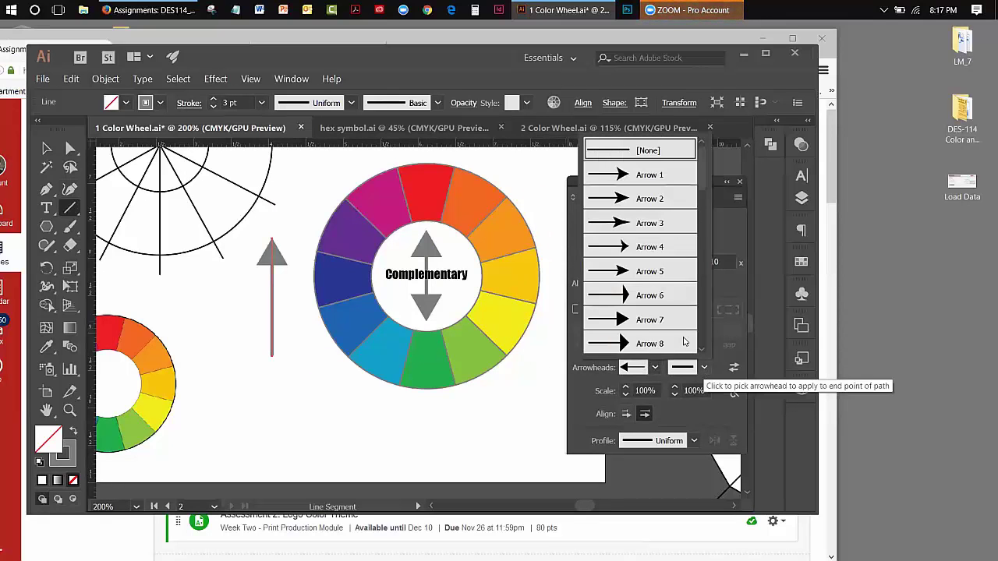
left_click(584, 319)
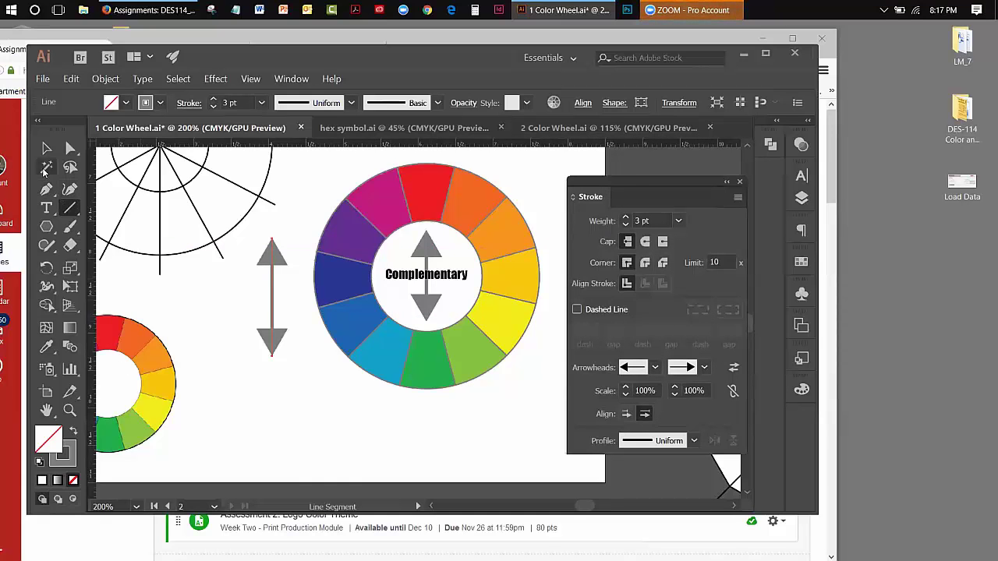
left_click(46, 148)
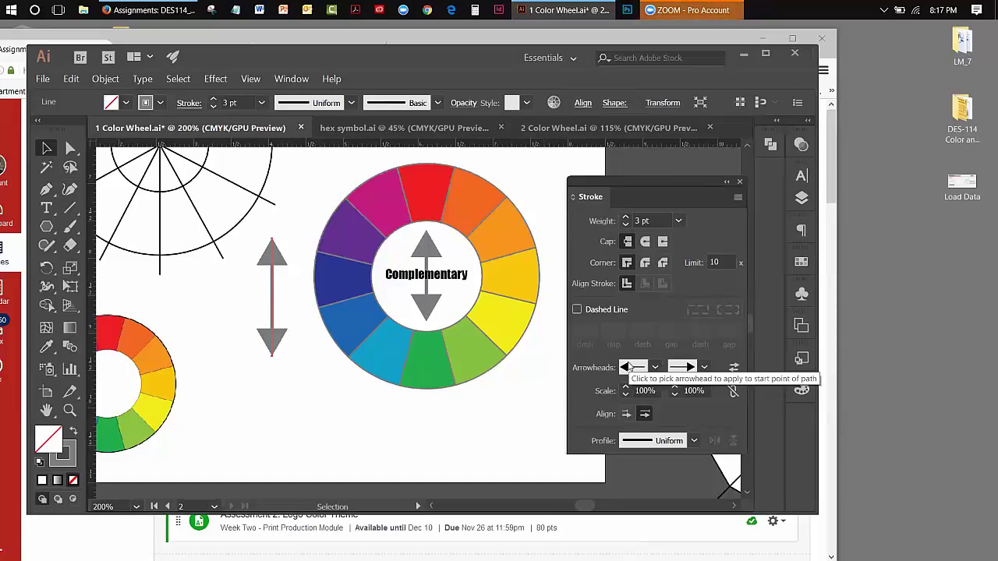
Step: Show the Window menu's list of available panels
left_click(300, 78)
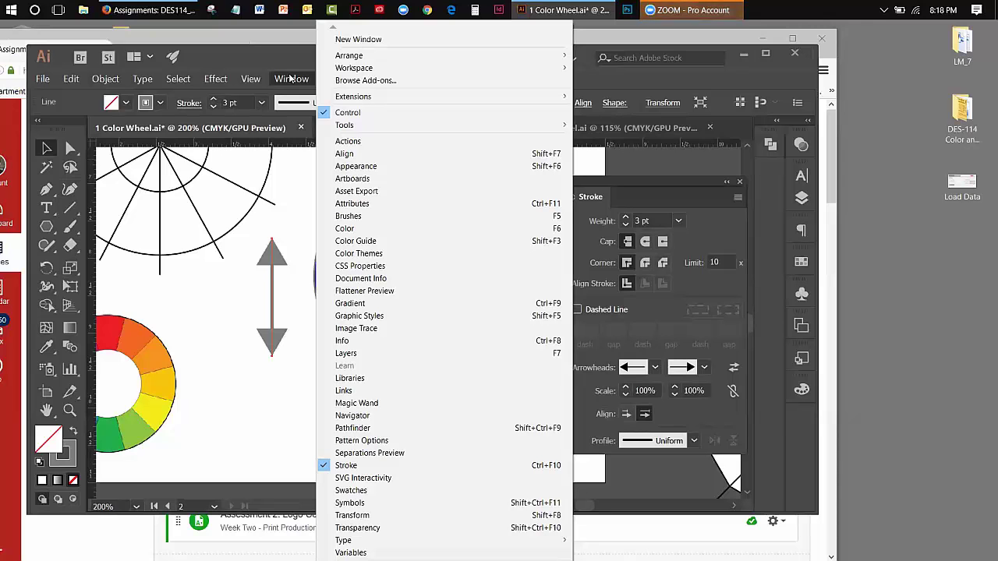
Step: Try arrow stroke weights of 7, 6 and 5 pt
left_click(296, 46)
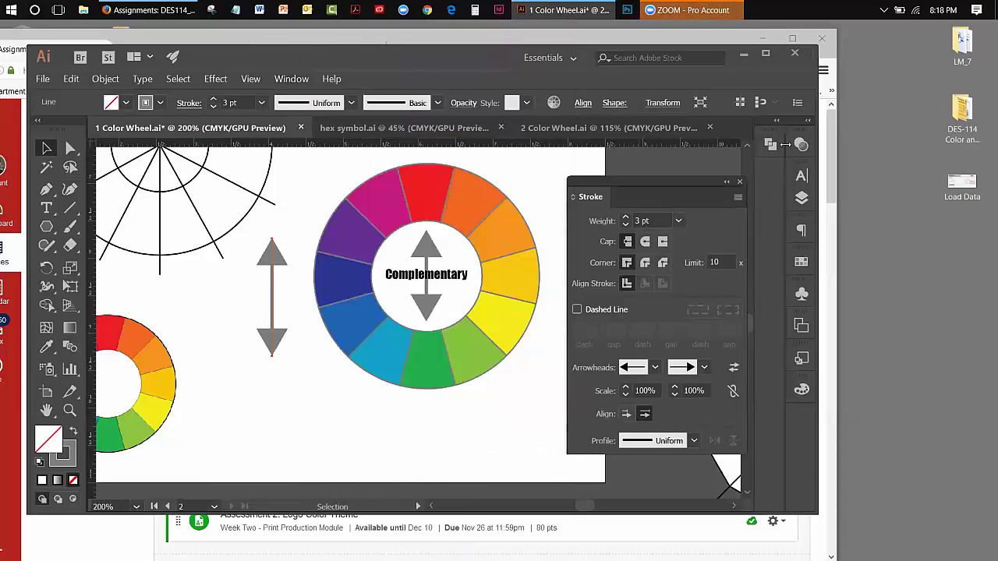
left_click(292, 80)
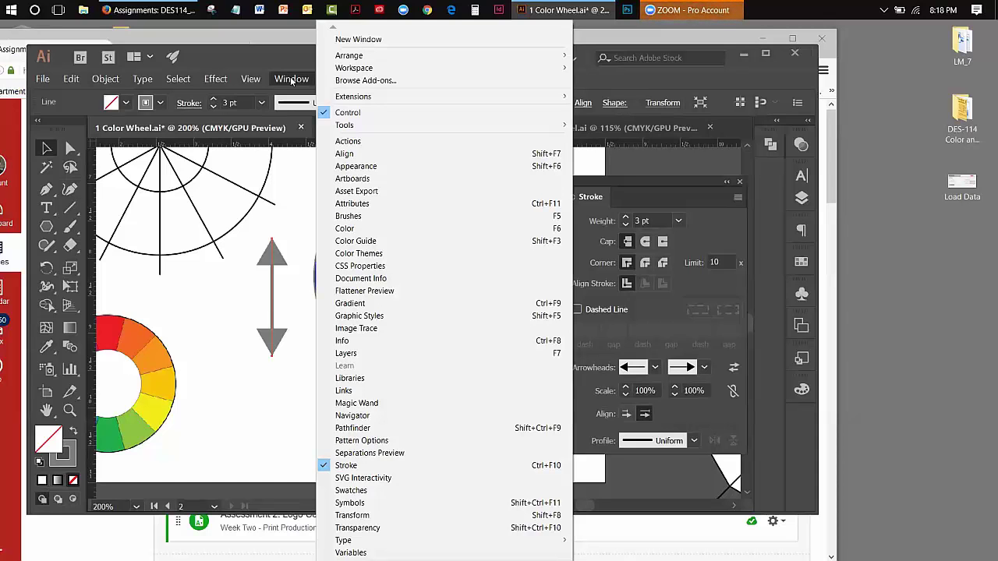
left_click(268, 52)
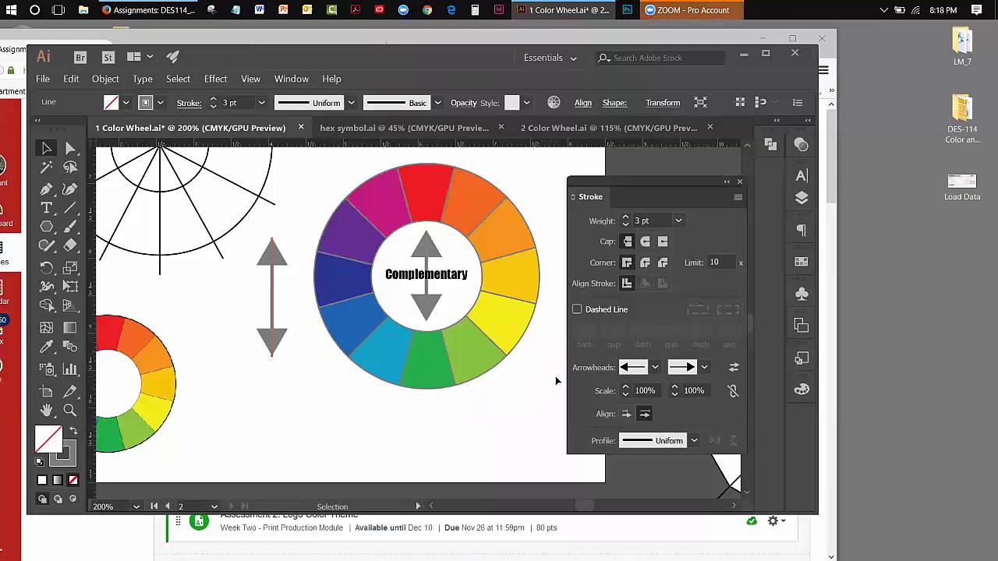
left_click(678, 222)
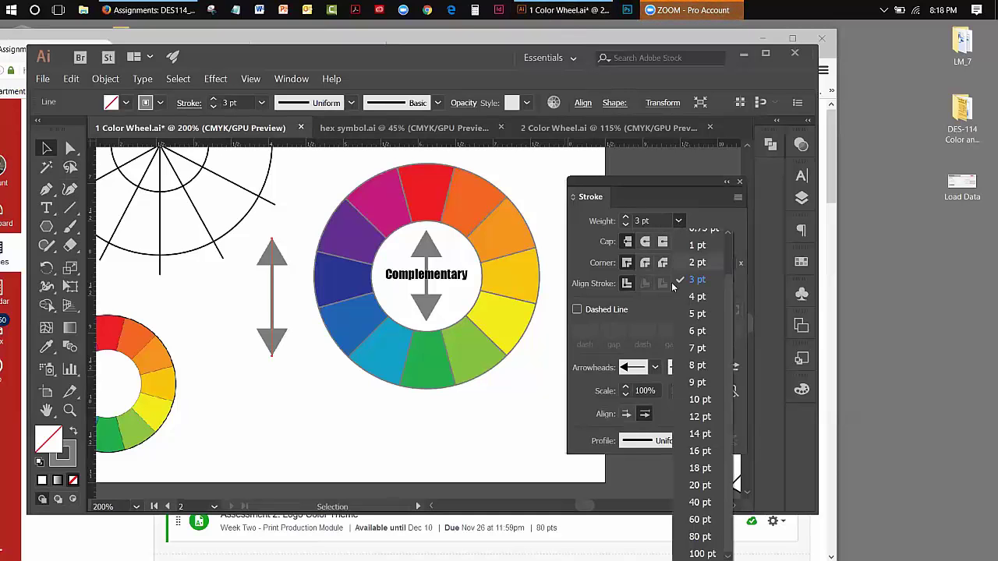
left_click(683, 354)
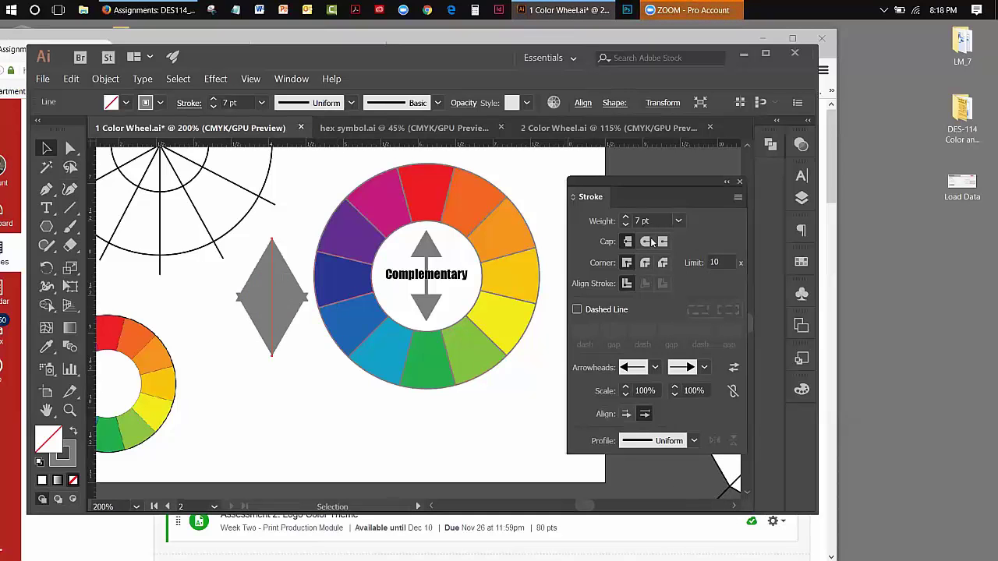
left_click(625, 224)
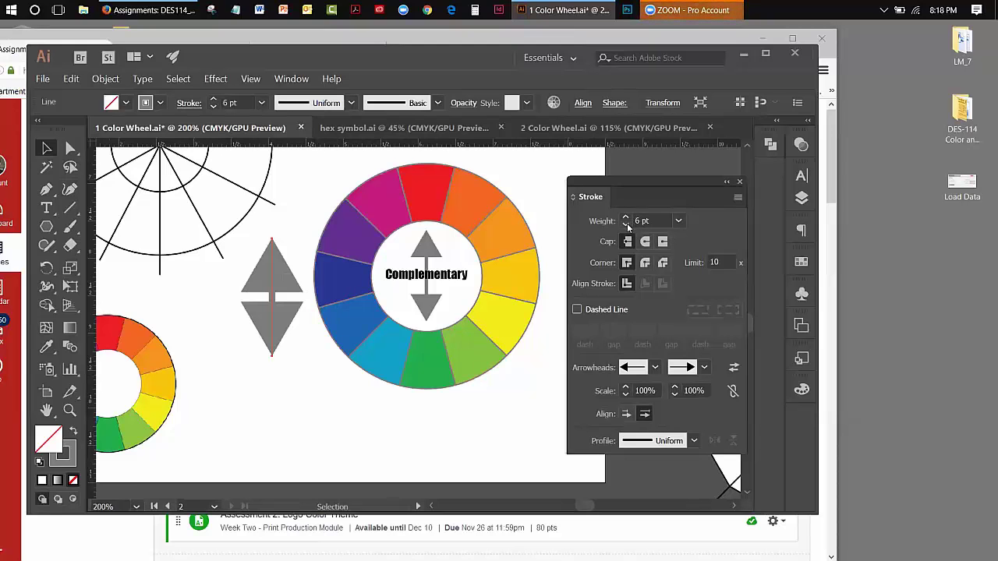
left_click(625, 224)
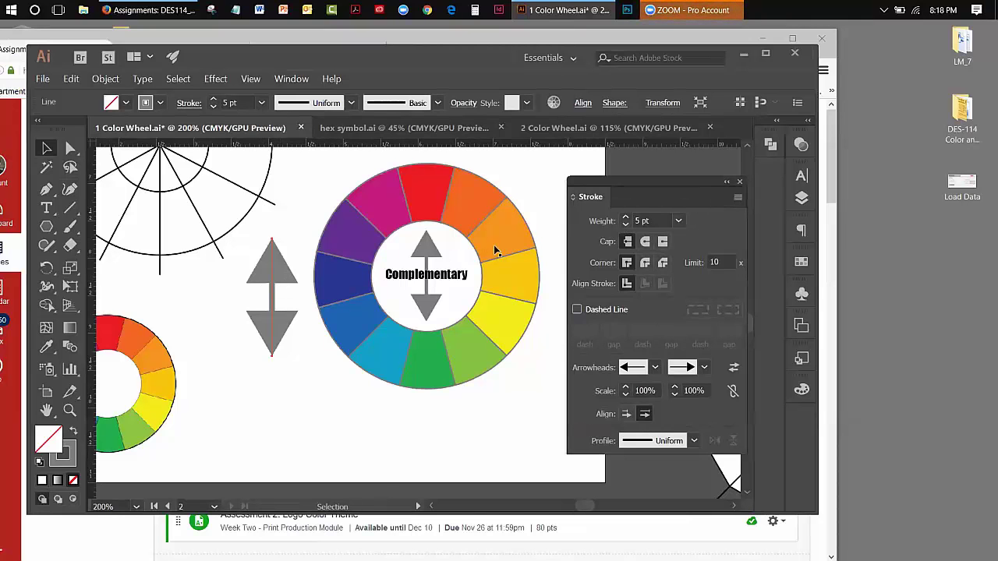
Step: Change both the start and end arrowheads to Arrow 8
left_click(655, 367)
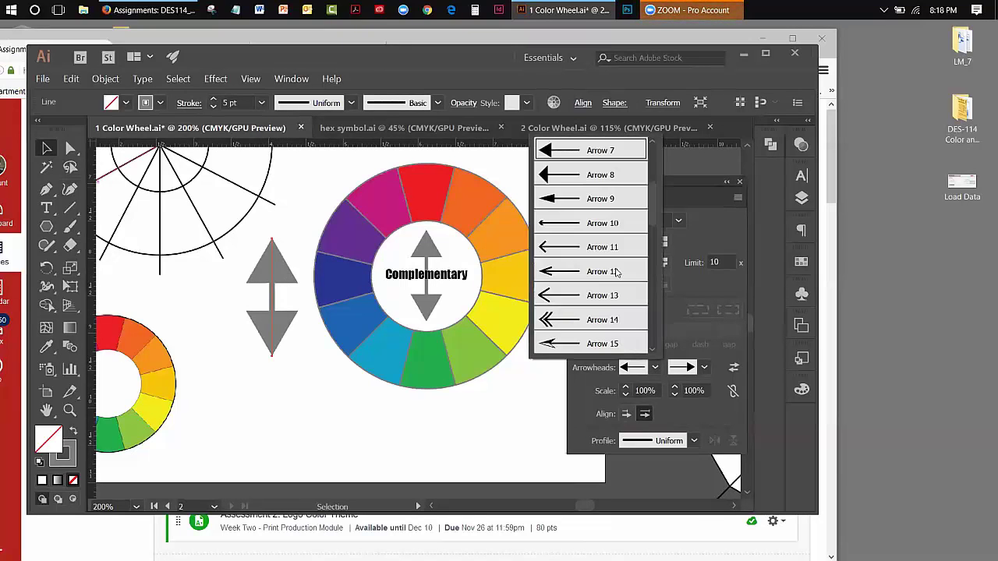
left_click(569, 176)
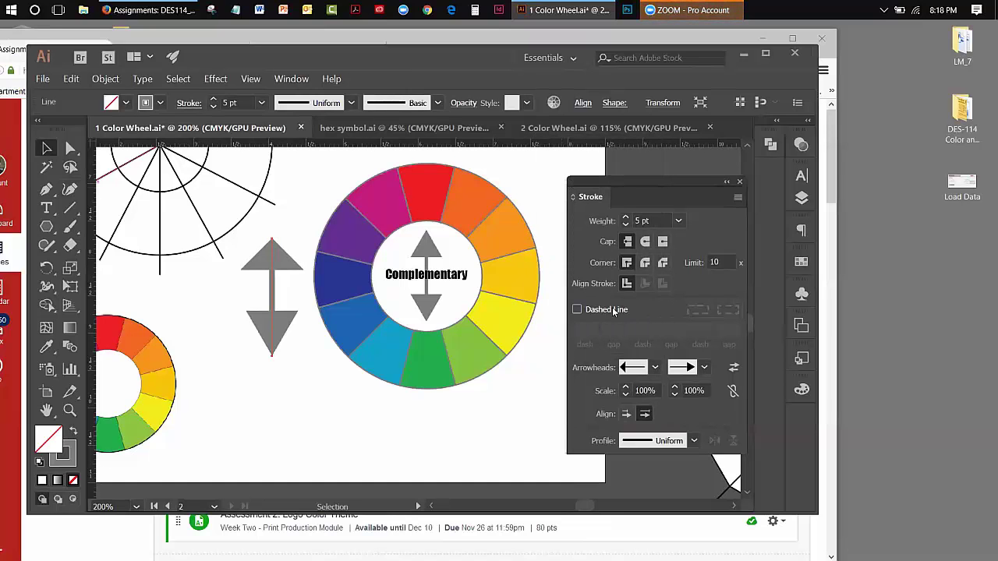
left_click(705, 368)
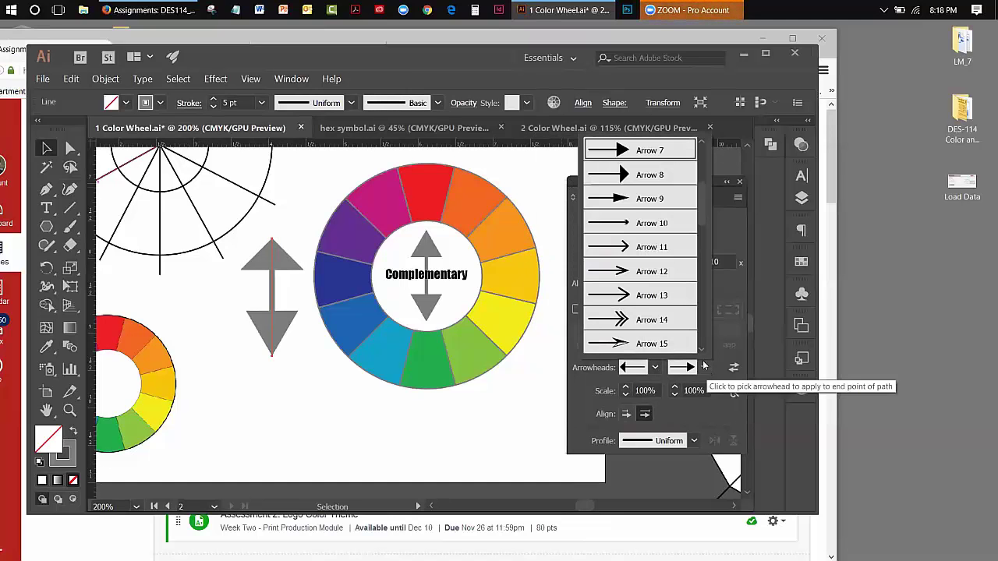
left_click(663, 173)
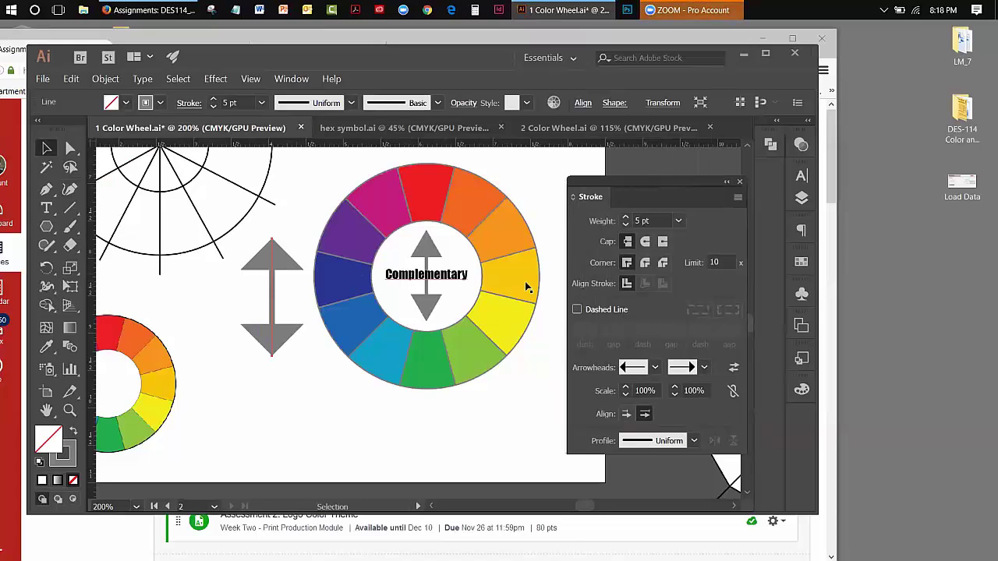
Step: Settle the stroke at 3 pt, toggling Dashed Line on and back off for a solid line
left_click(625, 218)
left_click(625, 218)
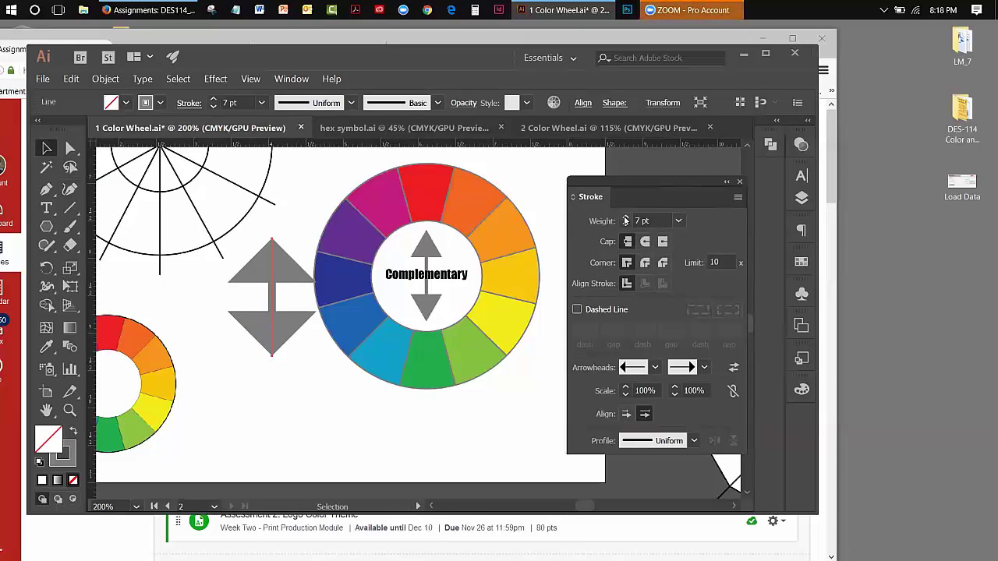
left_click(624, 225)
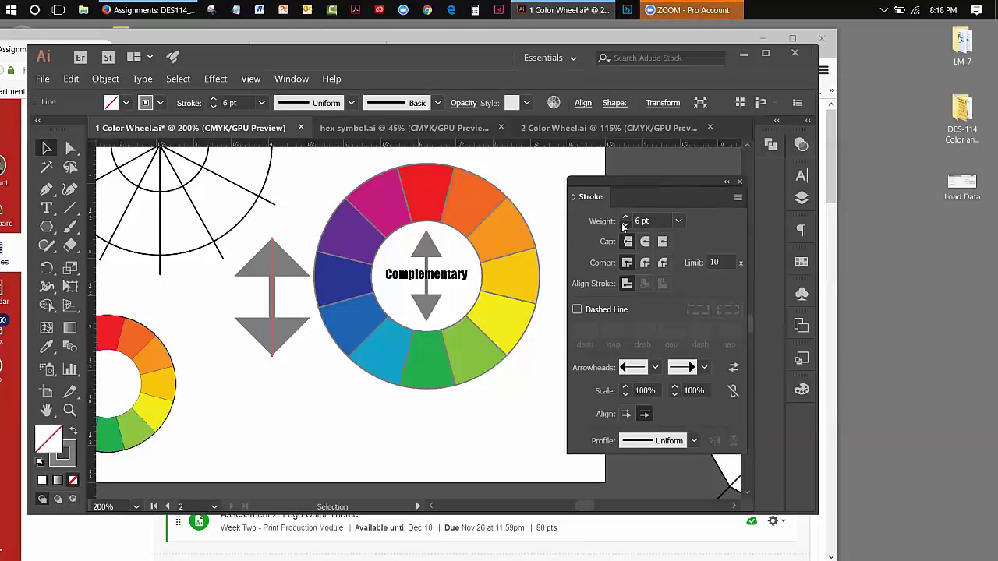
left_click(624, 225)
left_click(624, 226)
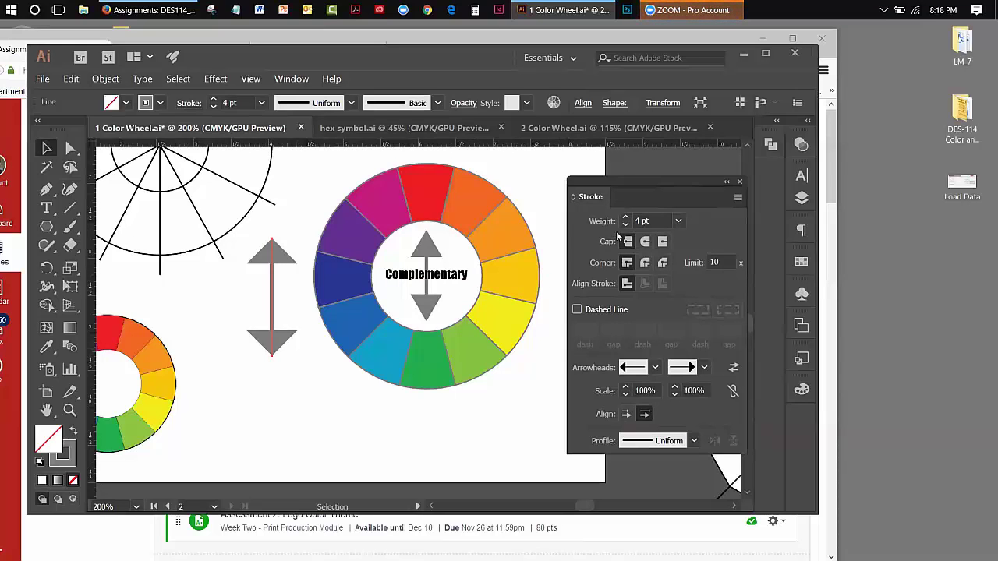
left_click(213, 109)
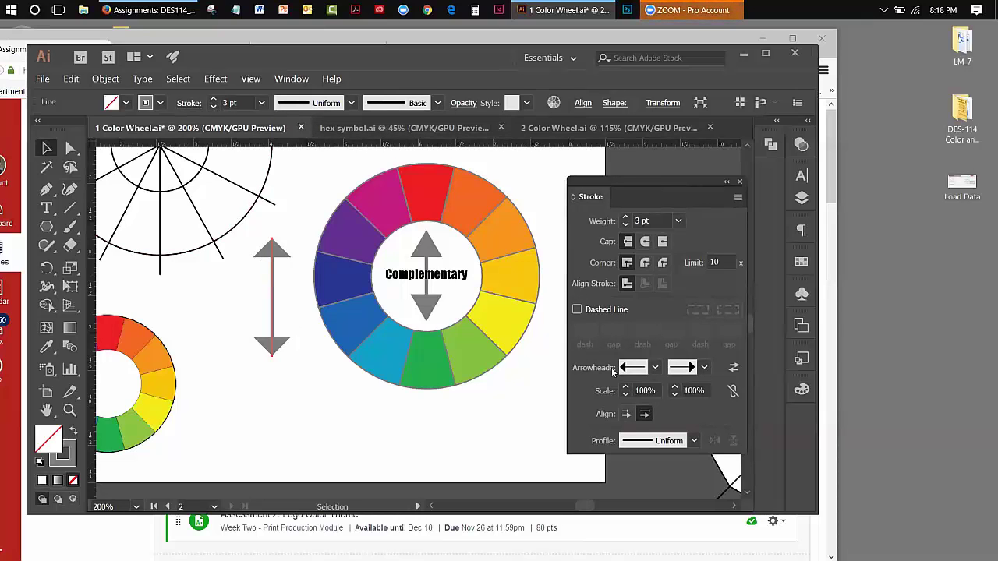
left_click(612, 103)
left_click(576, 310)
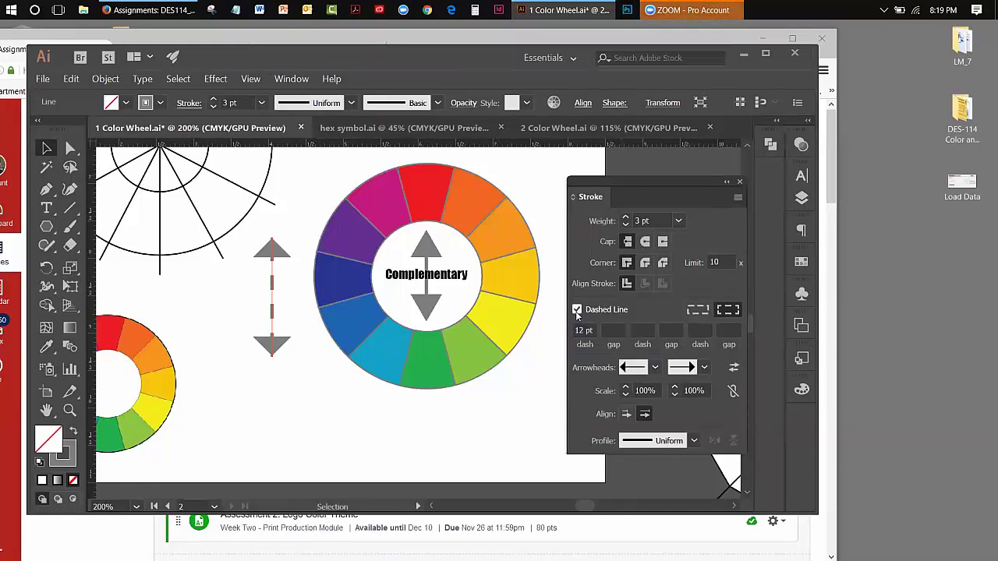
left_click(577, 310)
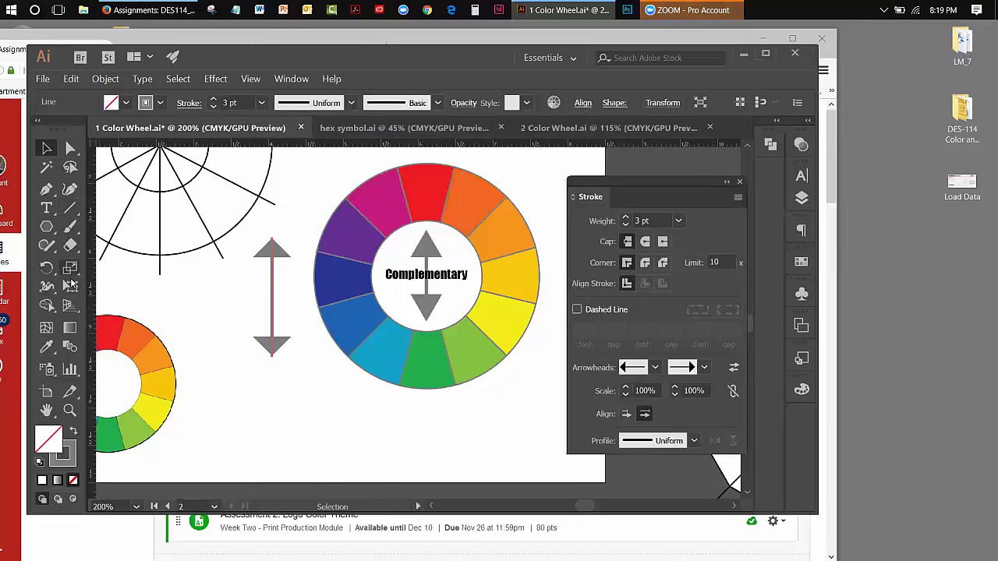
Step: Shorten the arrow by nudging its bottom anchor up, then move it into the wheel's centre
left_click(70, 148)
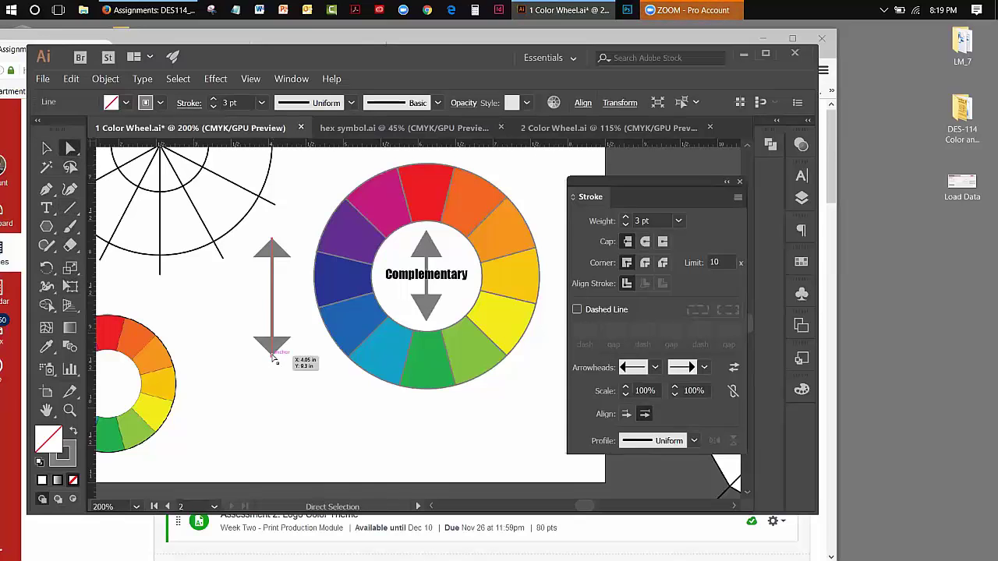
left_click(272, 357)
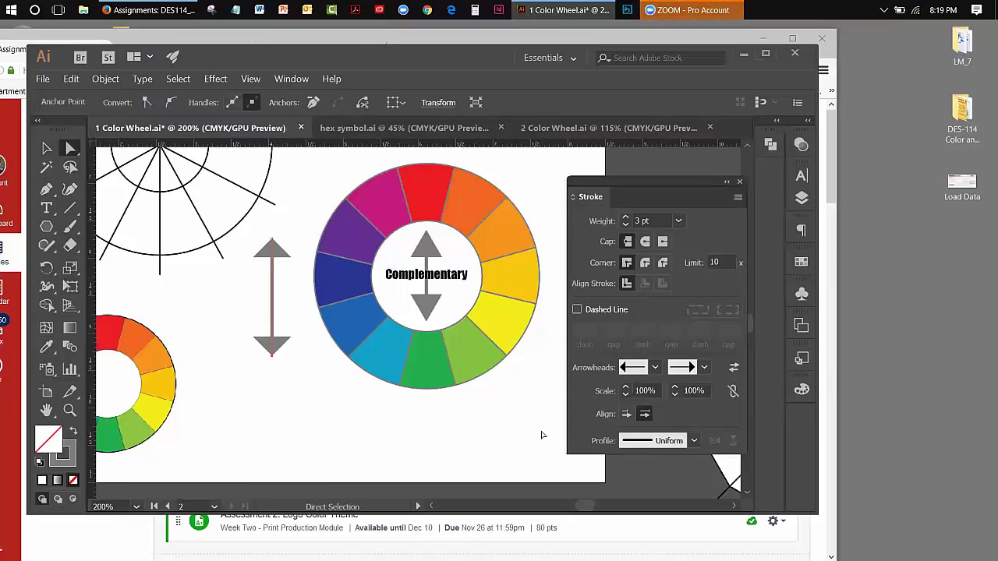
key("Up")
key("Up")
key("Up")
key("Up")
key("Up")
key("Up")
key("Up")
key("Up")
key("Up")
key("Up")
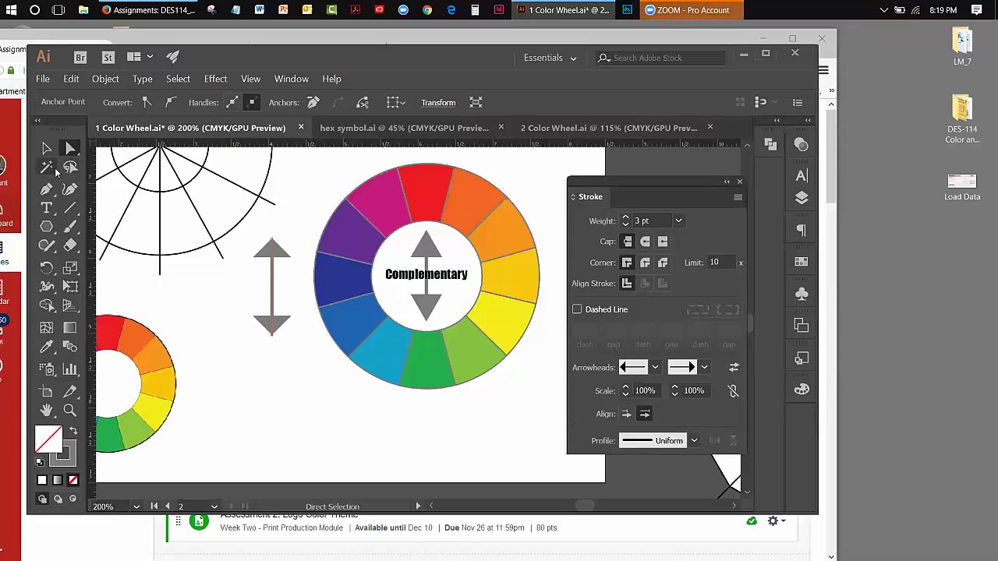
left_click(47, 148)
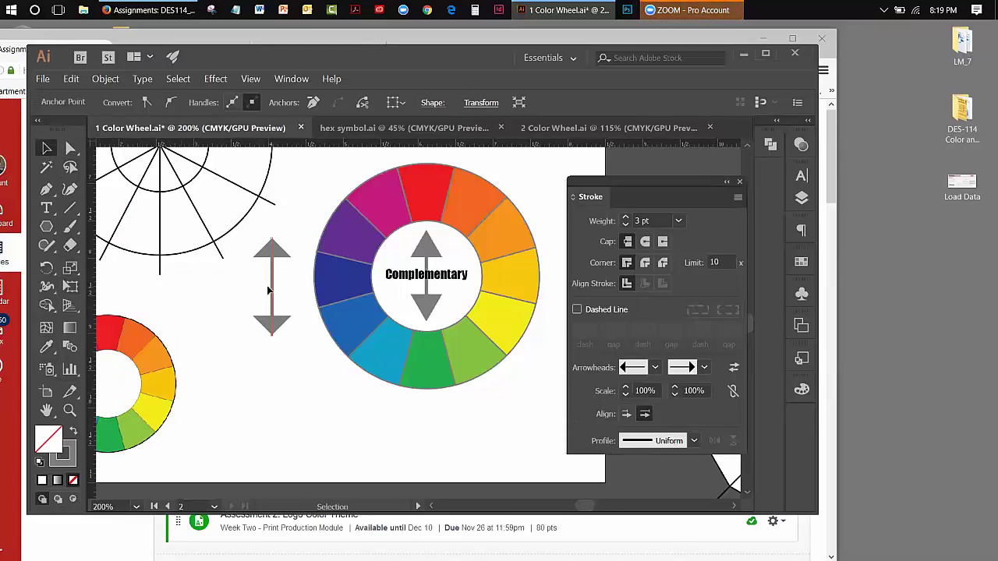
left_click_drag(357, 290, 427, 277)
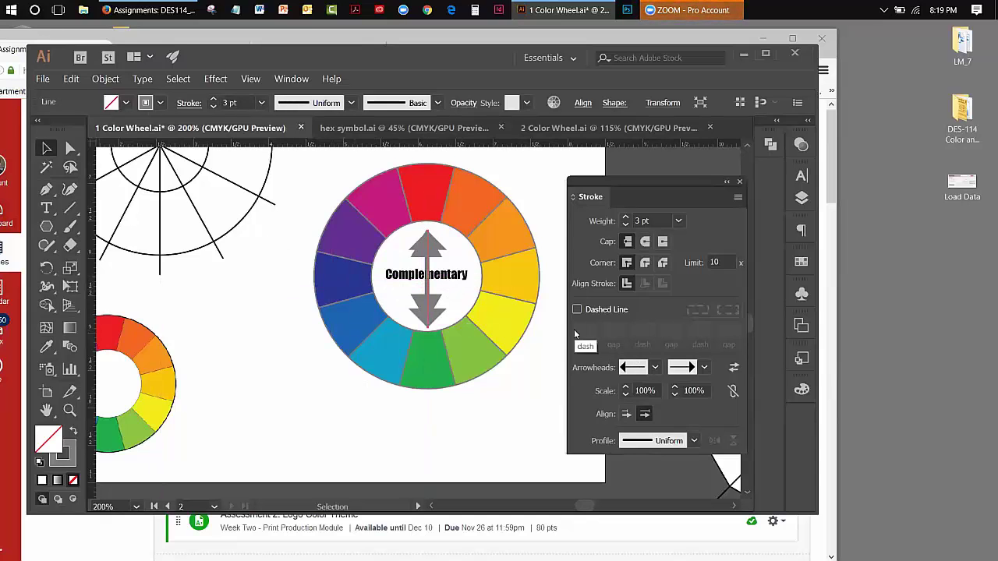
key("ctrl+shift+a")
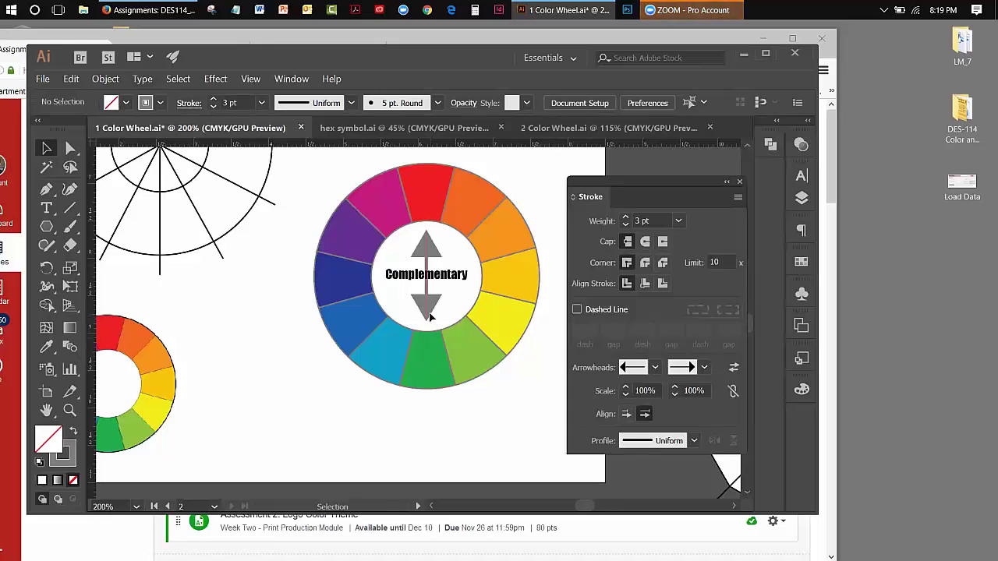
Step: Rotate the double arrow about the wheel centre so it stands upright
left_click(431, 315)
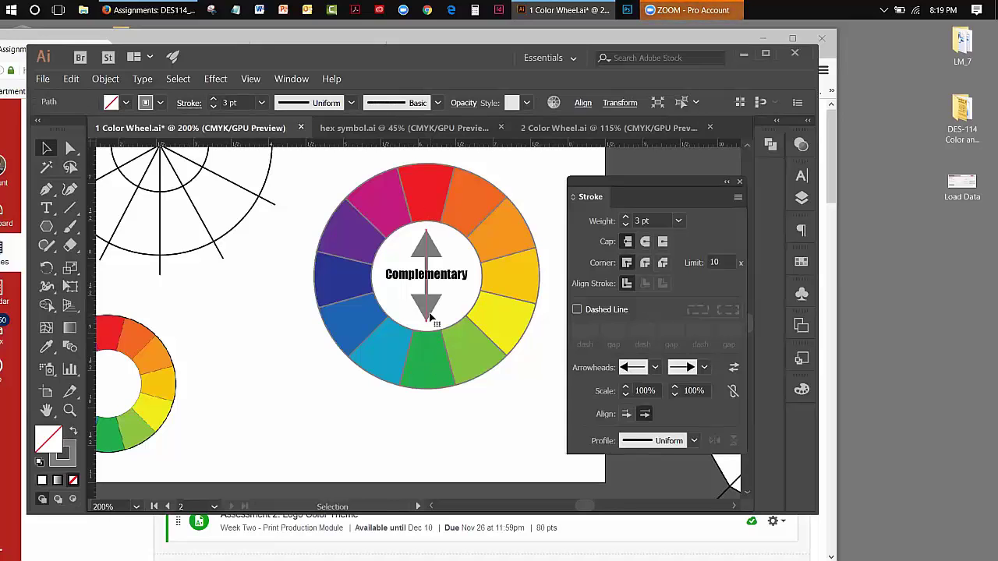
left_click(49, 268)
left_click_drag(446, 235, 427, 323)
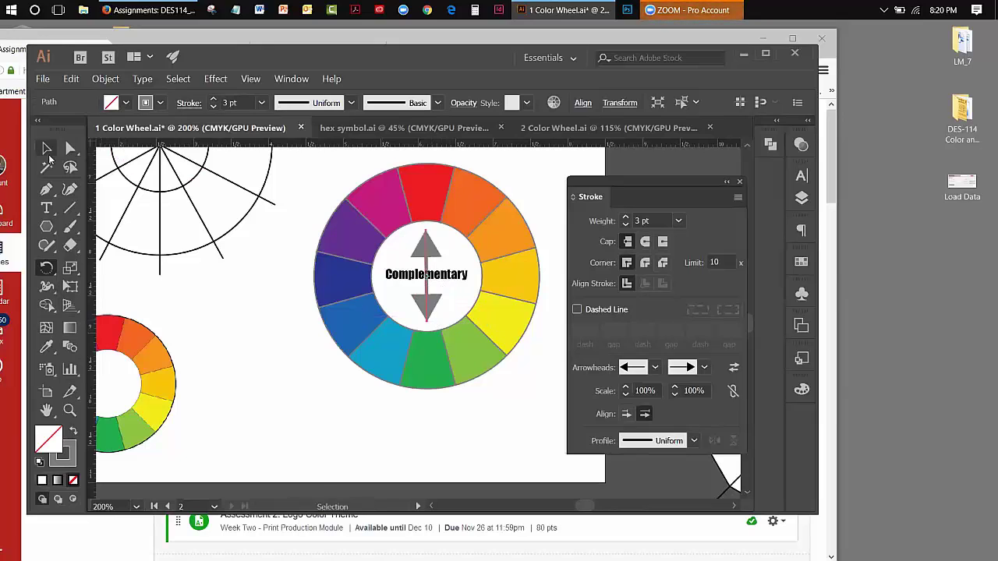
left_click(46, 149)
left_click(216, 299)
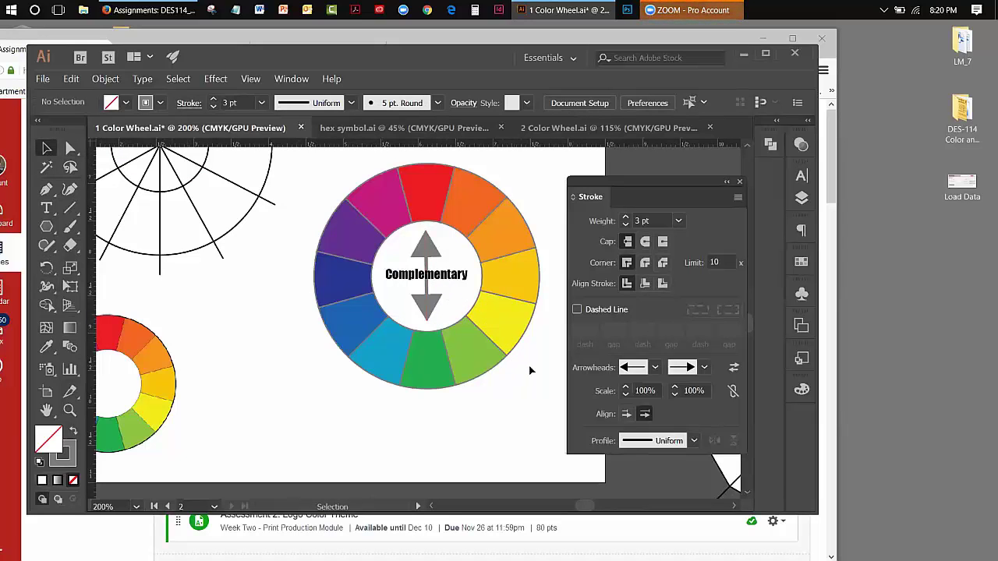
Step: Review the Assignment 2: Poster page and the color wheel reference tab in Canvas
left_click(261, 38)
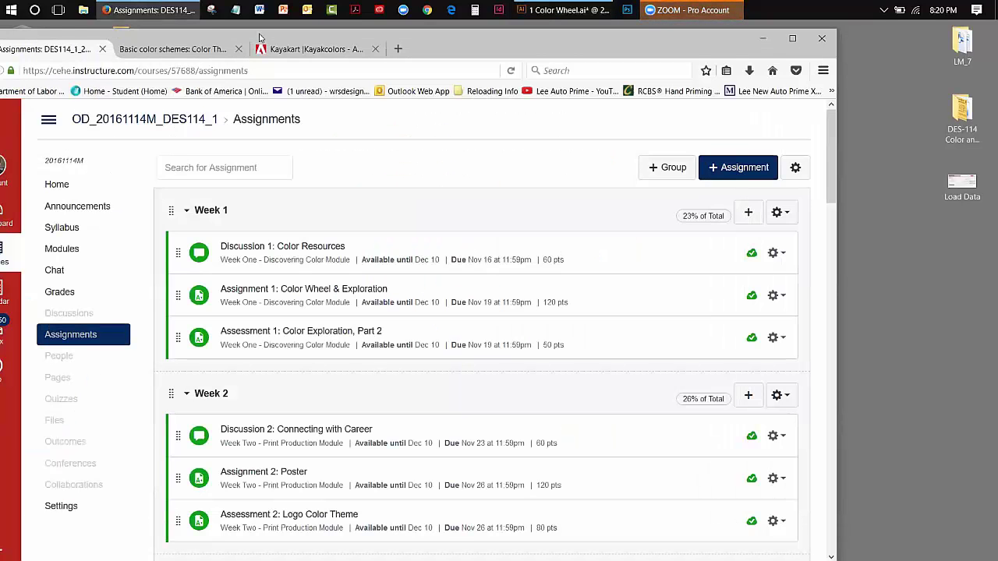
left_click(281, 473)
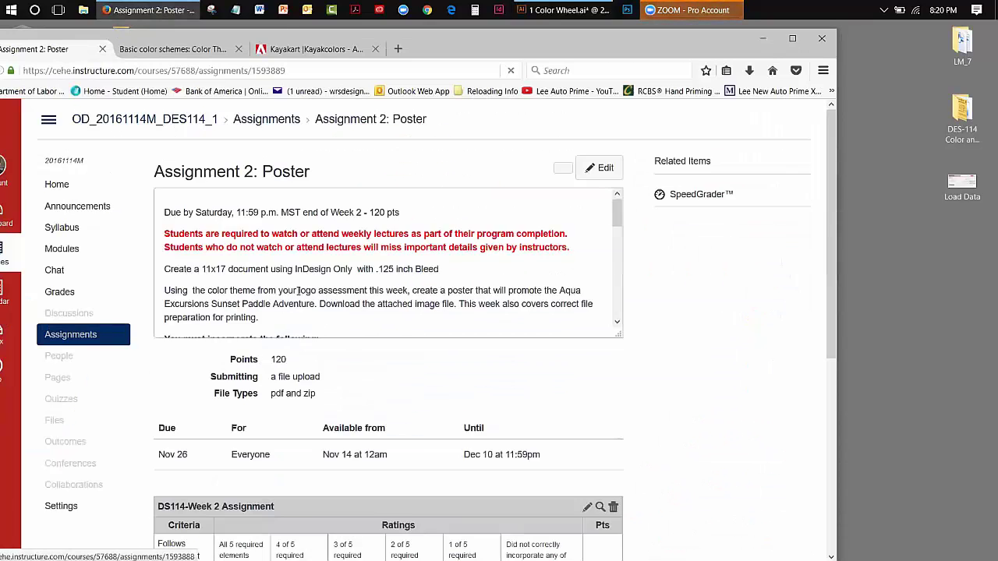
left_click_drag(617, 218, 648, 243)
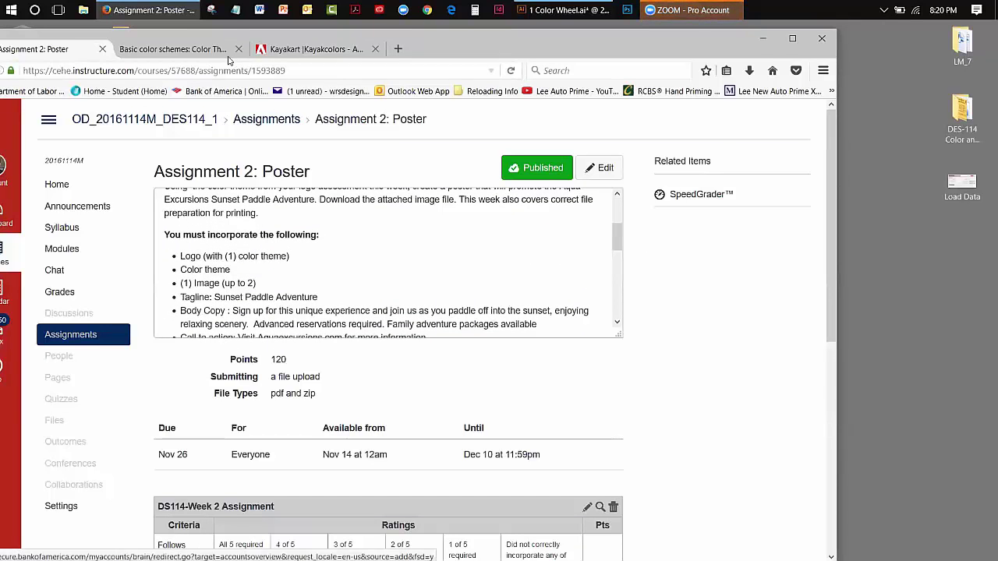
left_click(134, 48)
left_click_drag(168, 36, 256, 48)
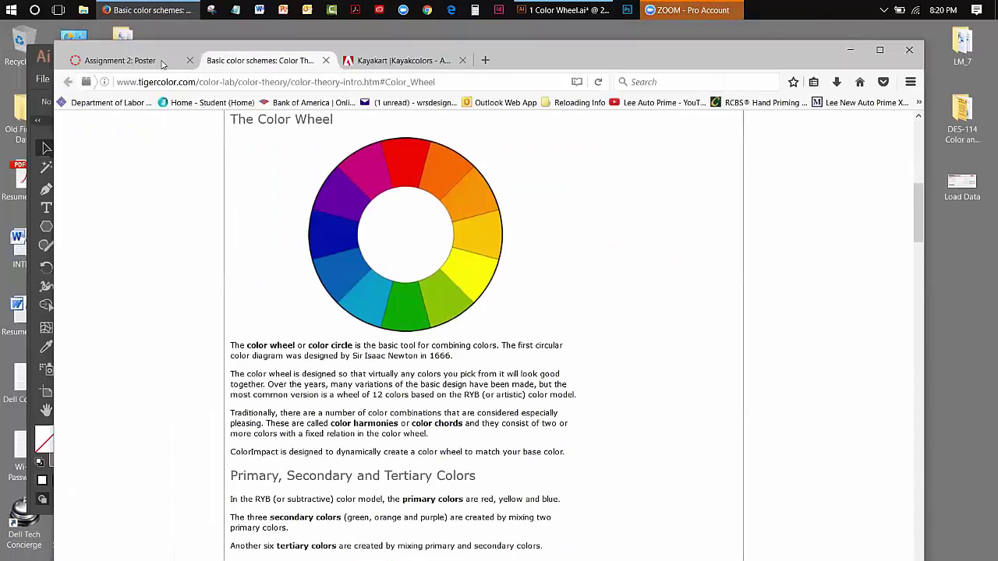
left_click(121, 60)
left_click_drag(148, 219, 160, 261)
Step: Open Assignment 1: Color Wheel & Exploration, then return to Illustrator
left_click(159, 348)
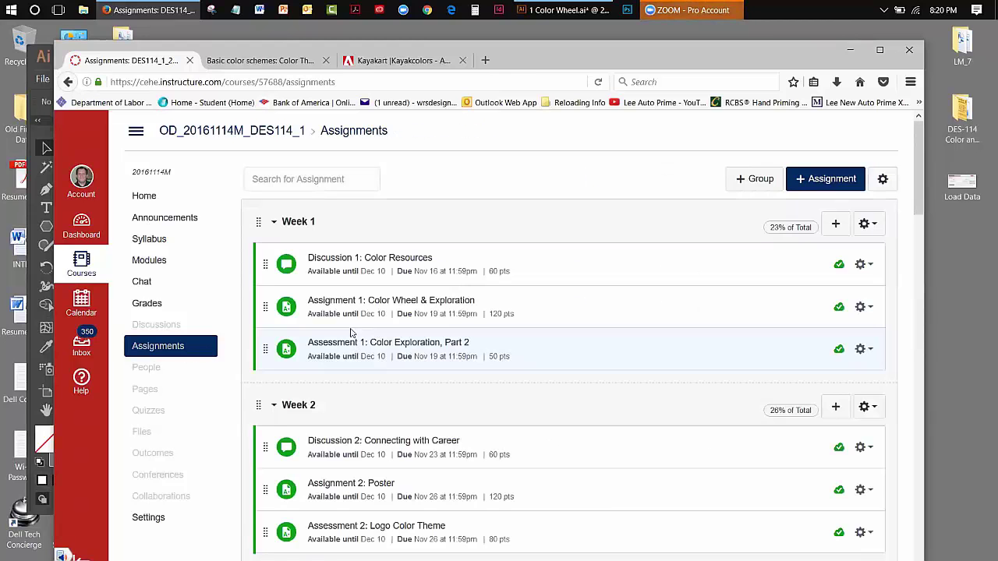
left_click(357, 303)
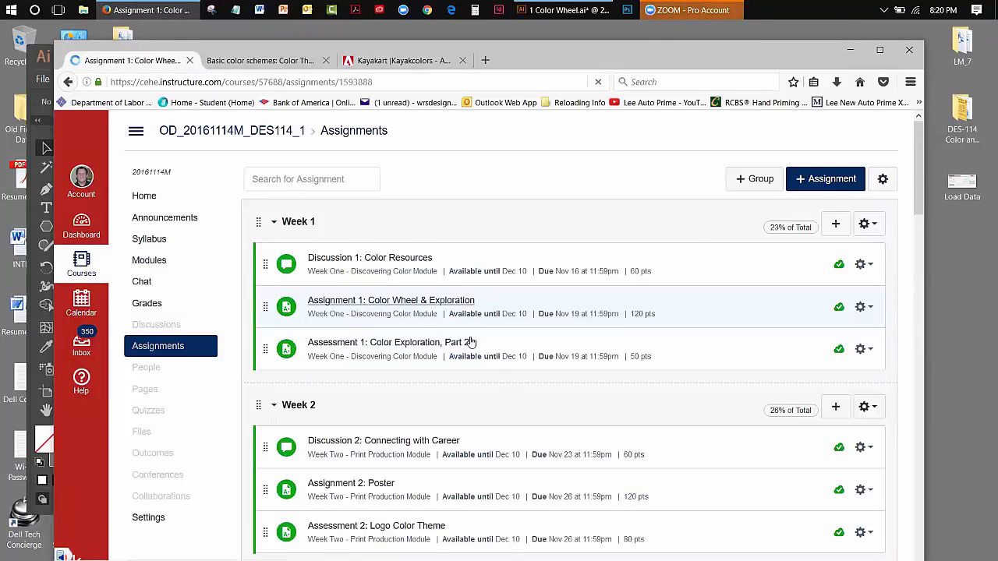
left_click_drag(705, 249, 705, 290)
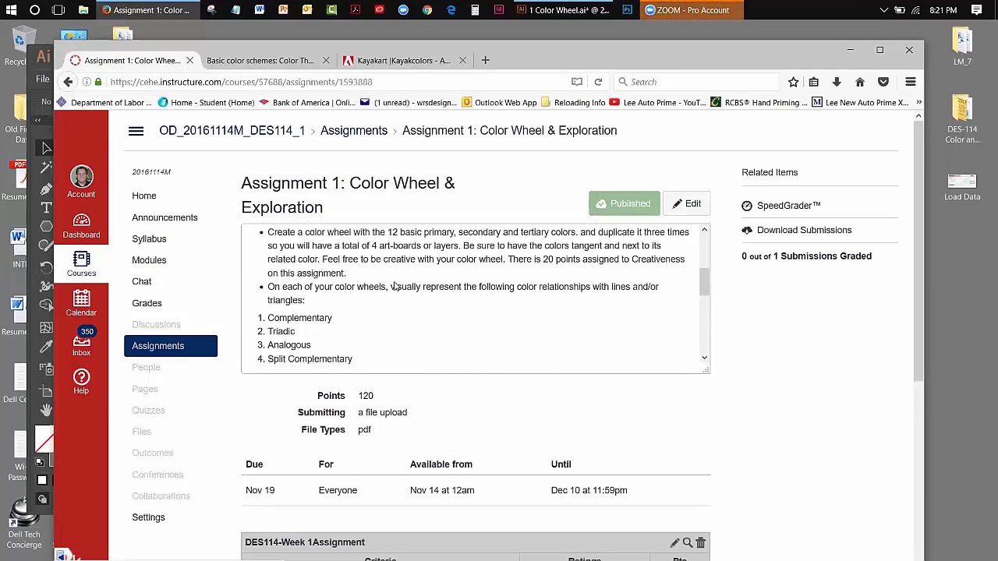
left_click(581, 10)
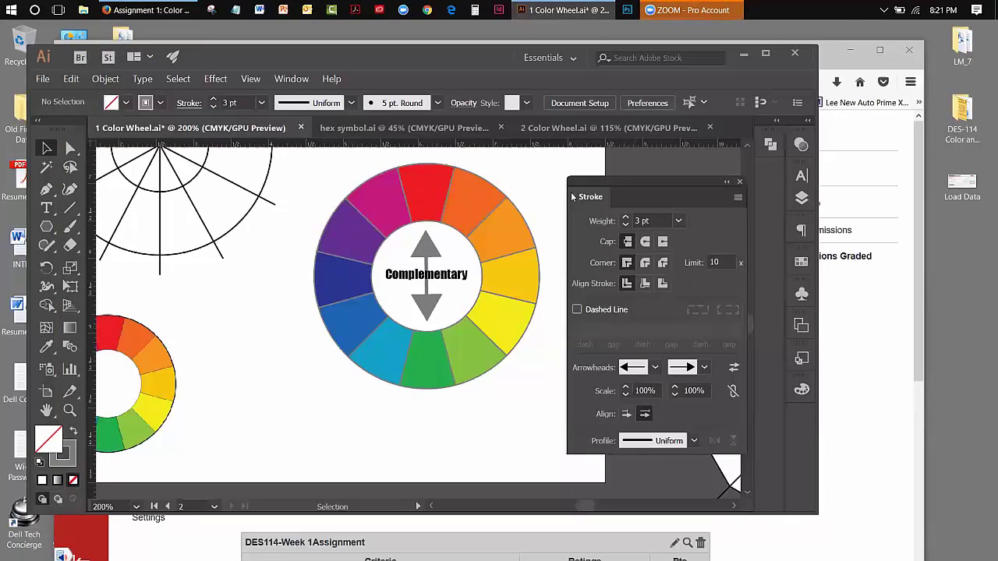
Step: Fit the artboard in the window, collapse the Stroke panel and maximize Illustrator
left_click(251, 79)
left_click(290, 200)
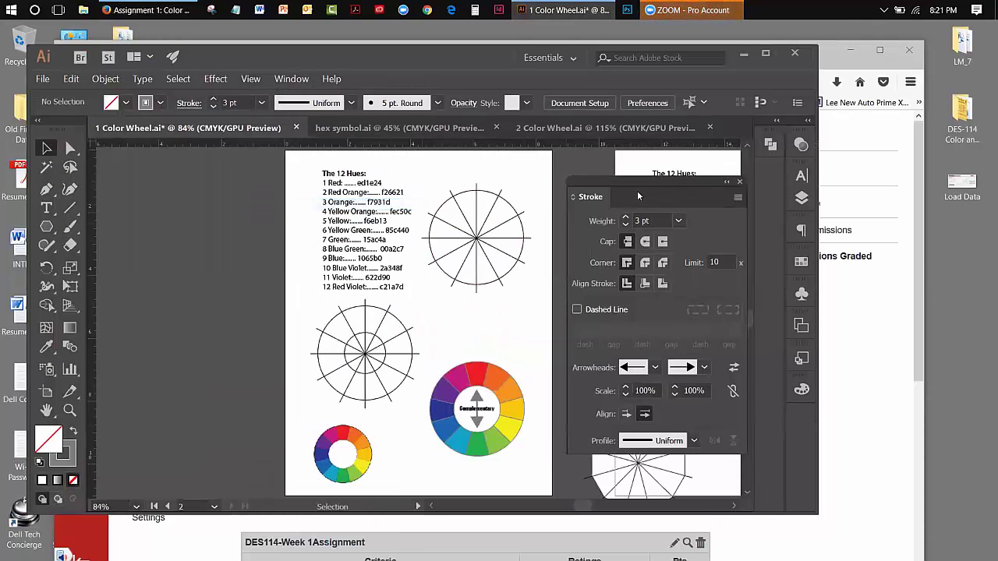
left_click(725, 181)
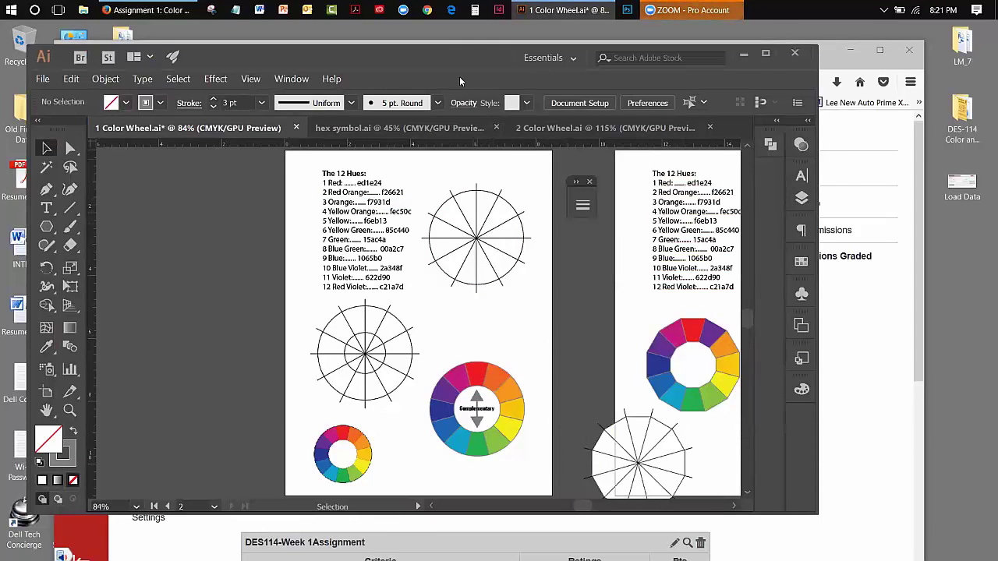
left_click_drag(438, 58, 385, 61)
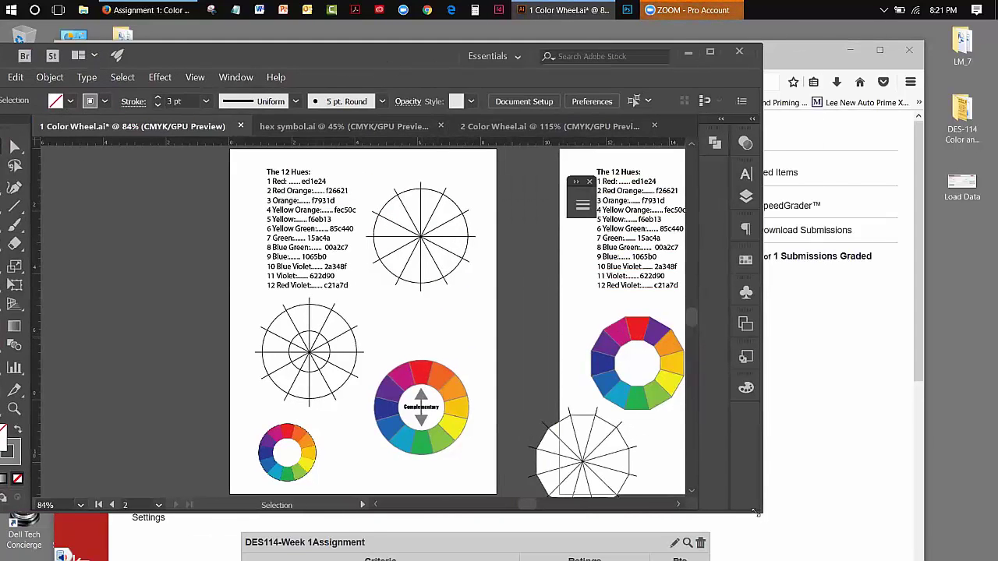
key("super+Up")
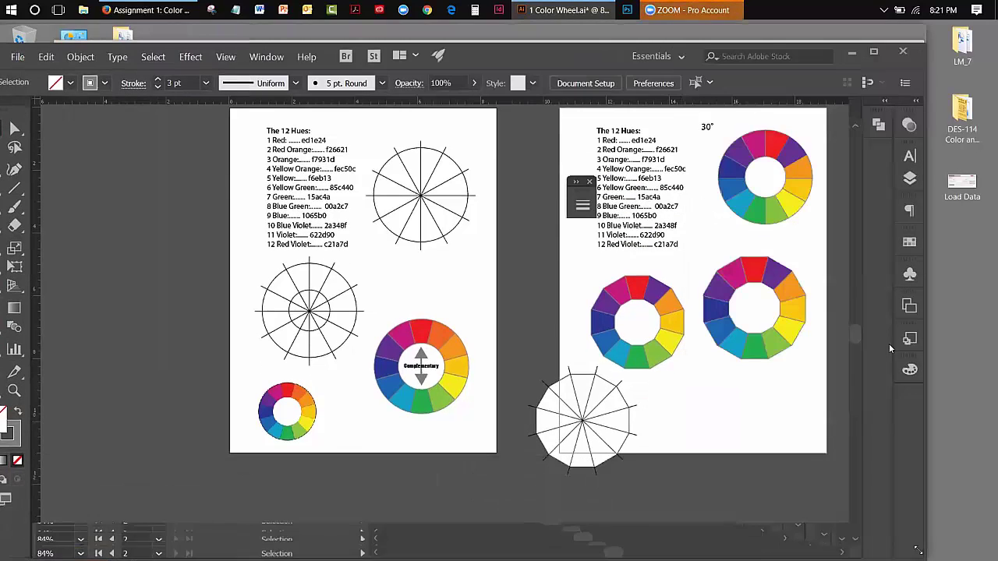
Step: Zoom in on the lower-right colour wheel on artboard 2
left_click_drag(696, 248, 804, 357)
left_click(690, 273)
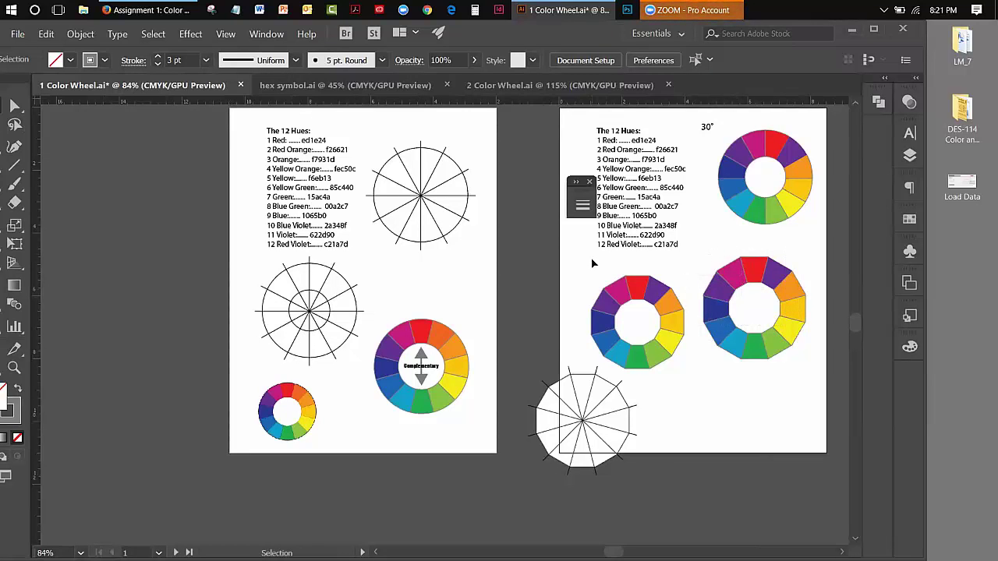
left_click(13, 368)
left_click(744, 303)
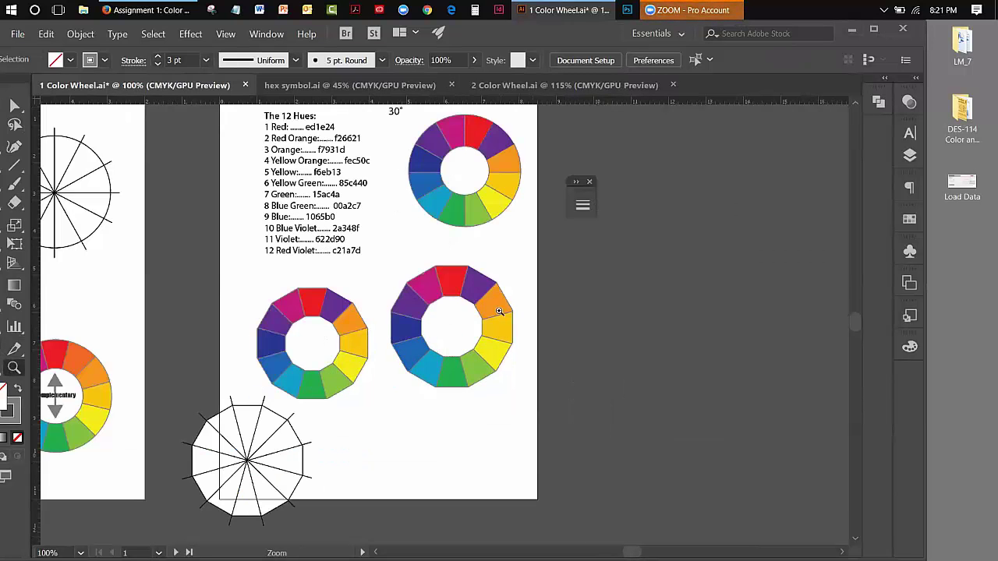
left_click(453, 327)
left_click(14, 107)
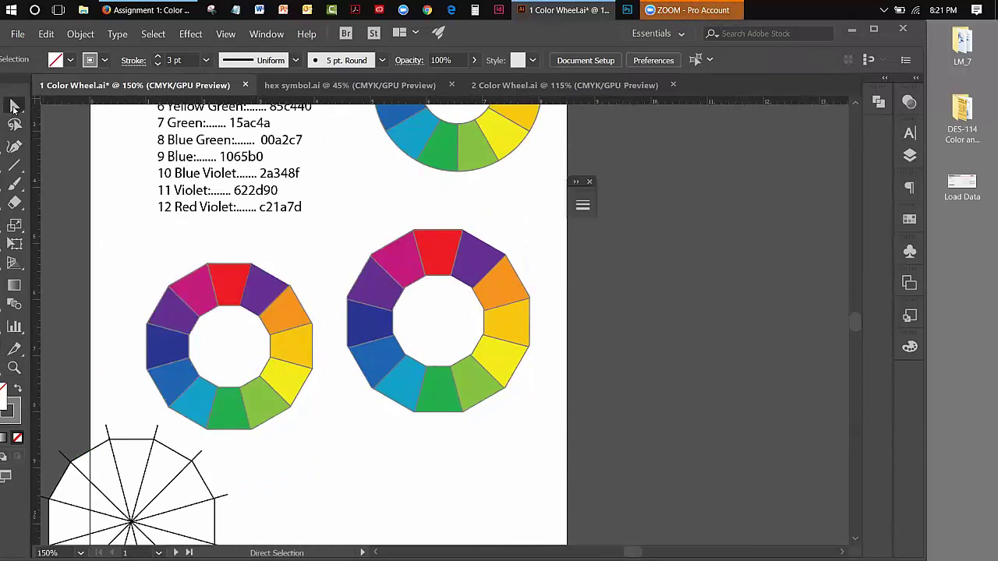
left_click_drag(632, 552, 615, 552)
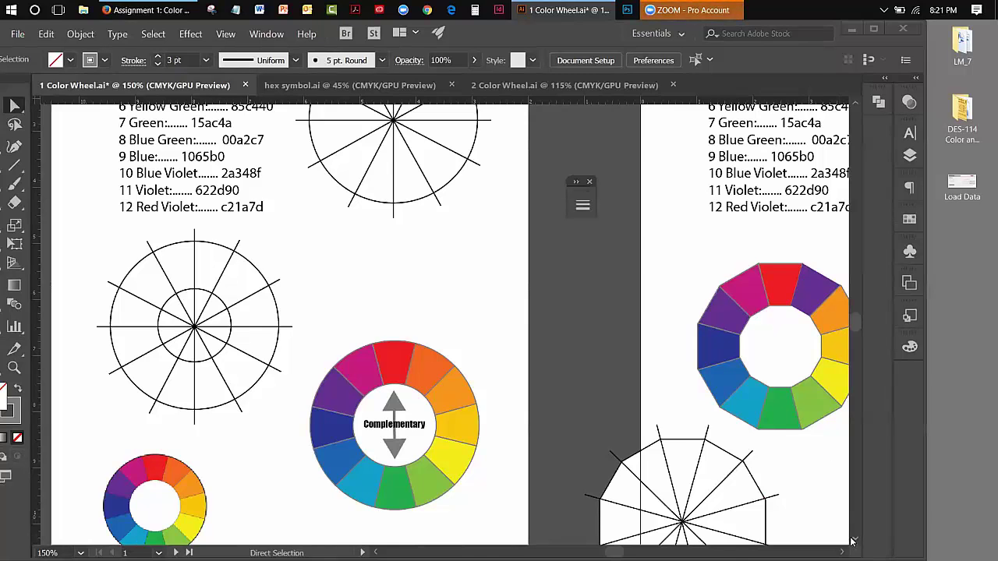
scroll(852, 540, "down", 4)
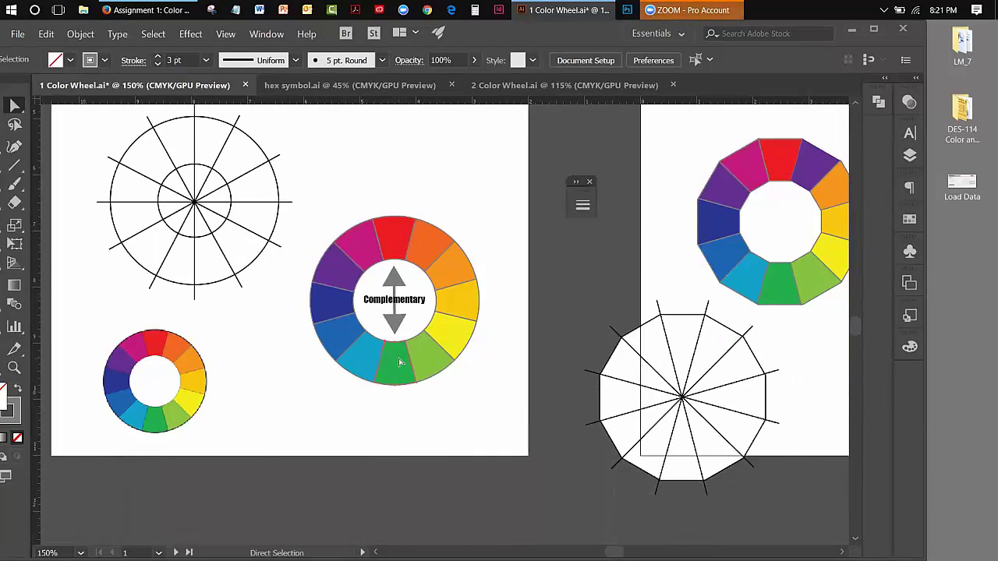
Step: Test selecting the wheel's green segment and upper-left anchors, then clear the selection
left_click(399, 363)
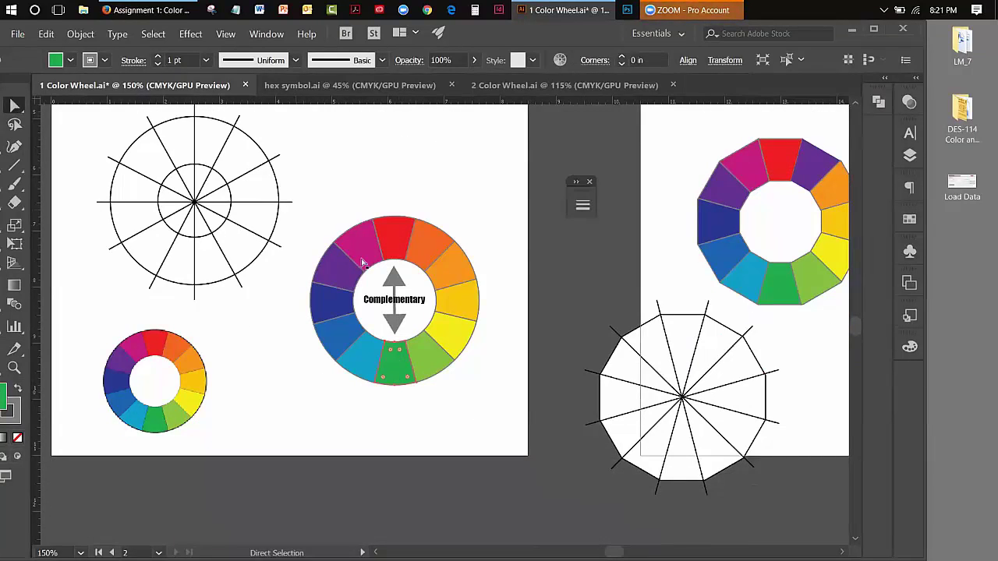
left_click(460, 223)
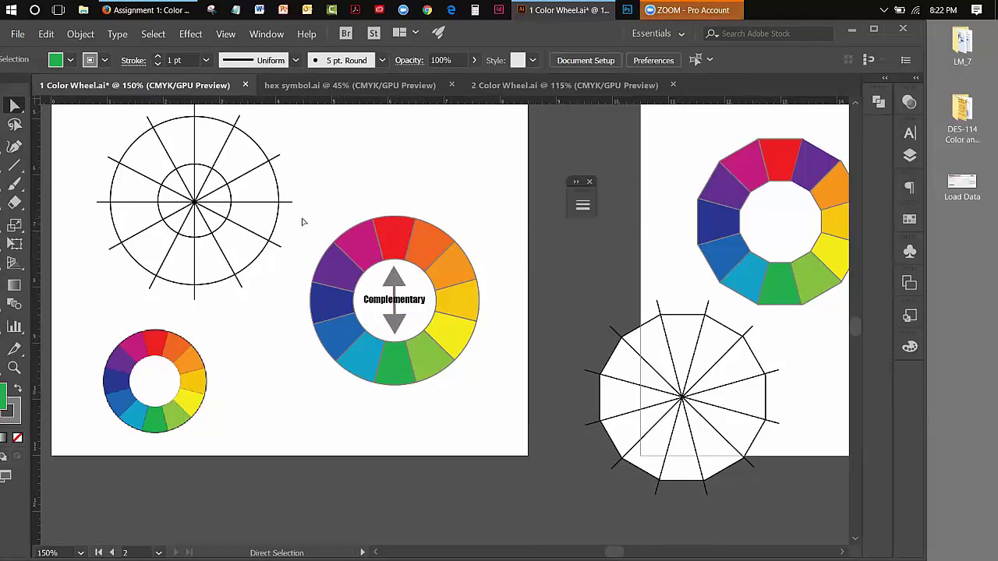
left_click_drag(311, 221, 356, 358)
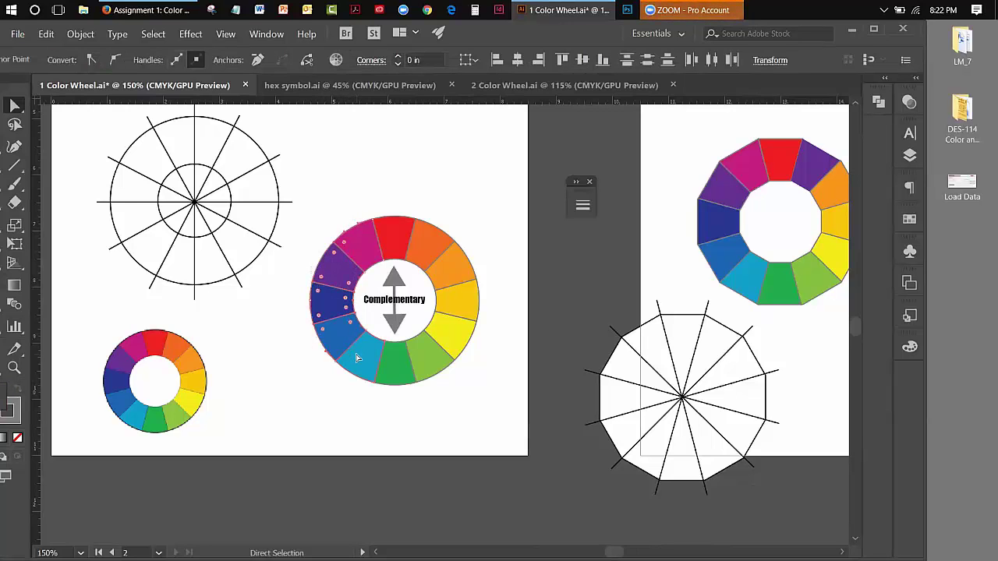
left_click(307, 249)
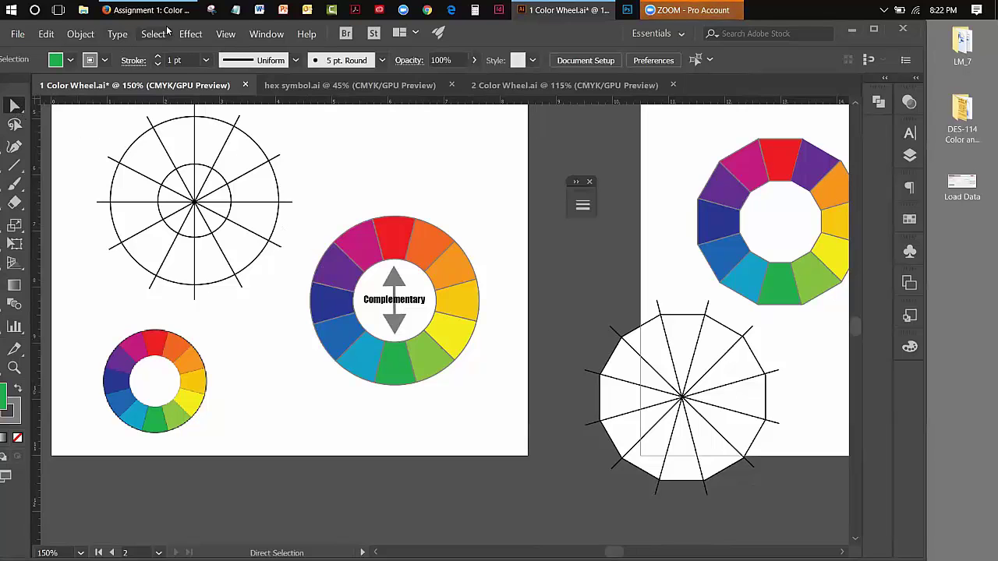
left_click_drag(160, 51, 202, 51)
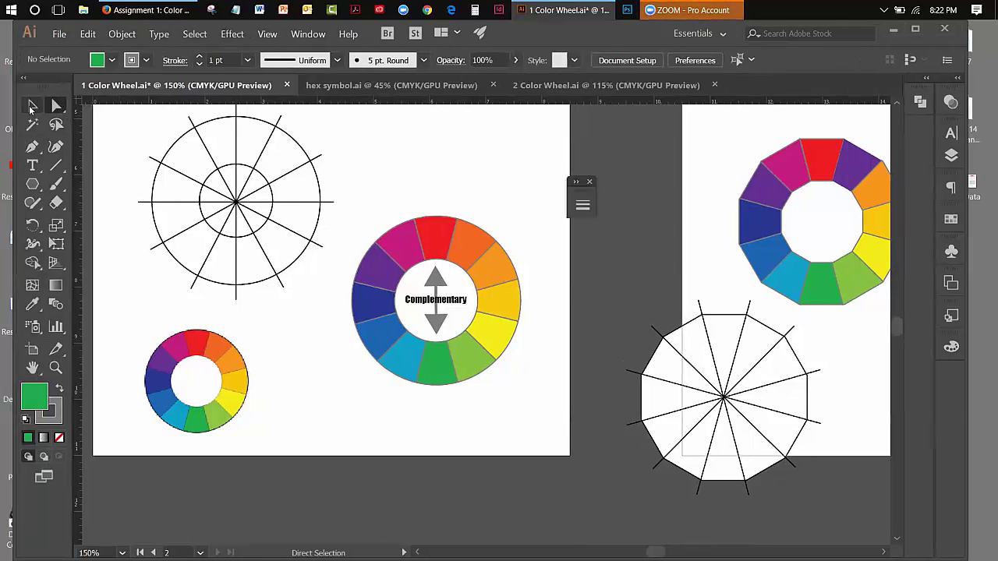
Step: Ungroup the large Complementary wheel via Object > Ungroup and select its upper-left and right-hand segments
left_click_drag(348, 220, 392, 370)
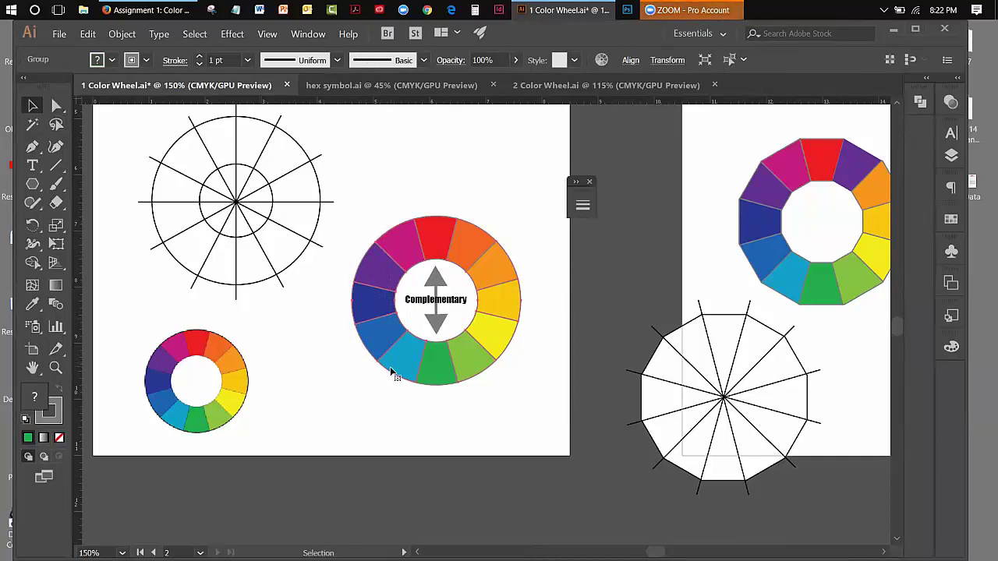
left_click(125, 33)
left_click(136, 91)
left_click(363, 203)
left_click_drag(348, 238, 399, 347)
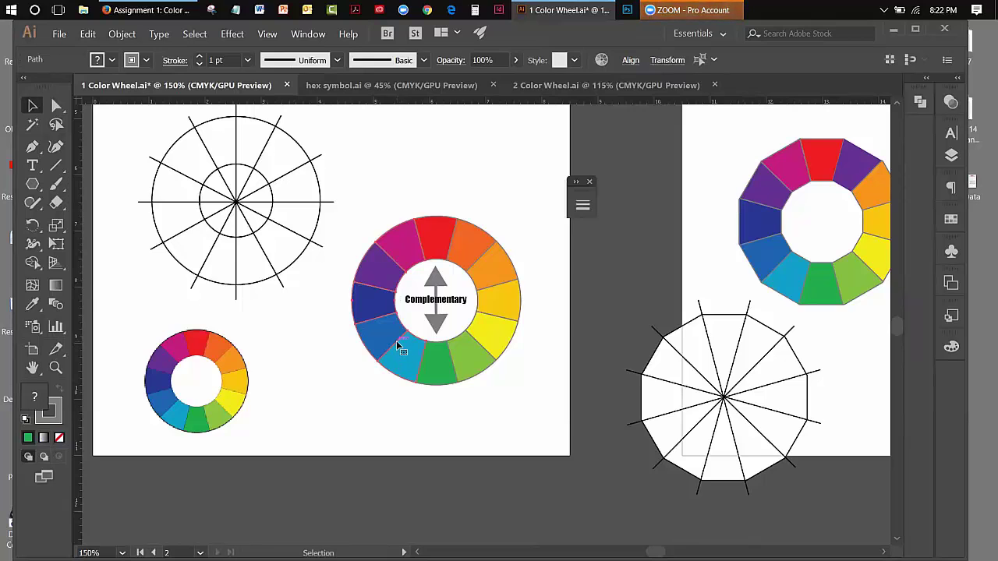
left_click_drag(485, 217, 499, 366)
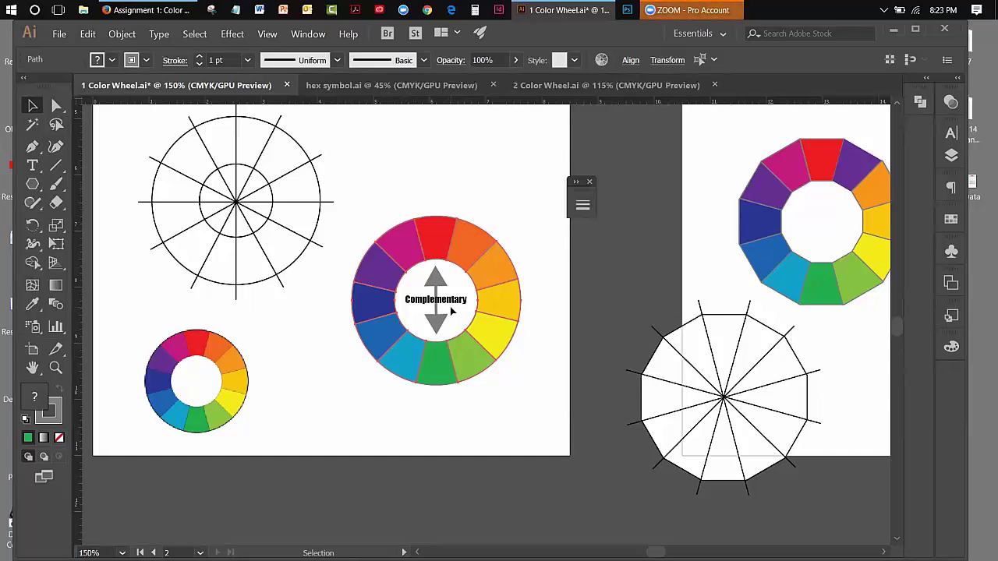
left_click(318, 37)
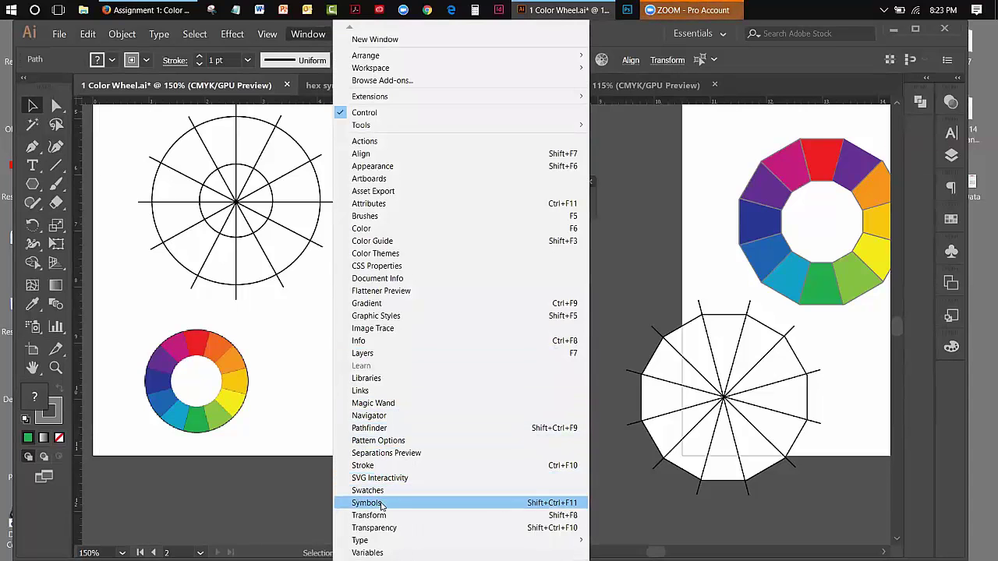
Step: Set the selected wheel segments to 51% opacity in the Transparency panel, then deselect
left_click(378, 527)
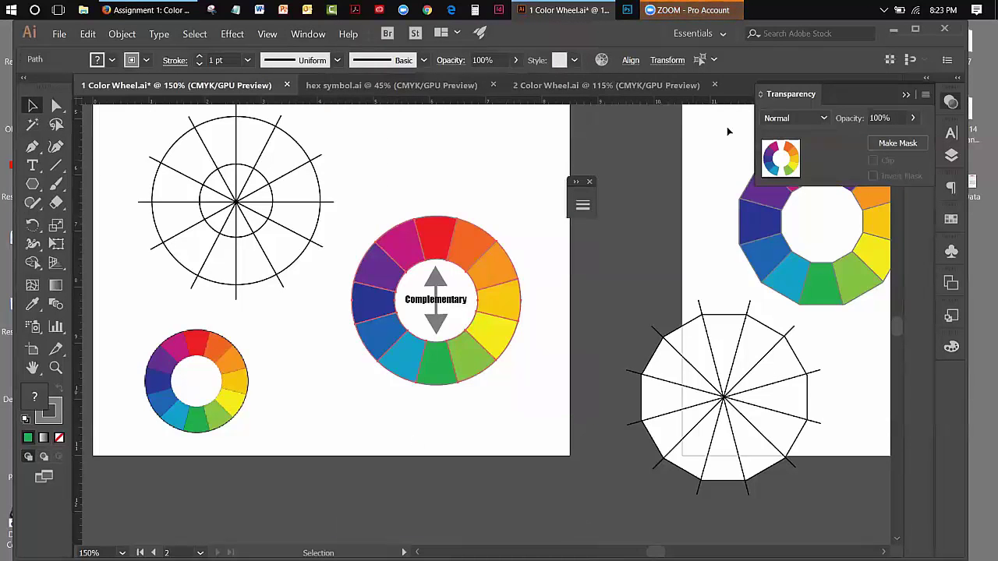
left_click_drag(795, 97, 587, 178)
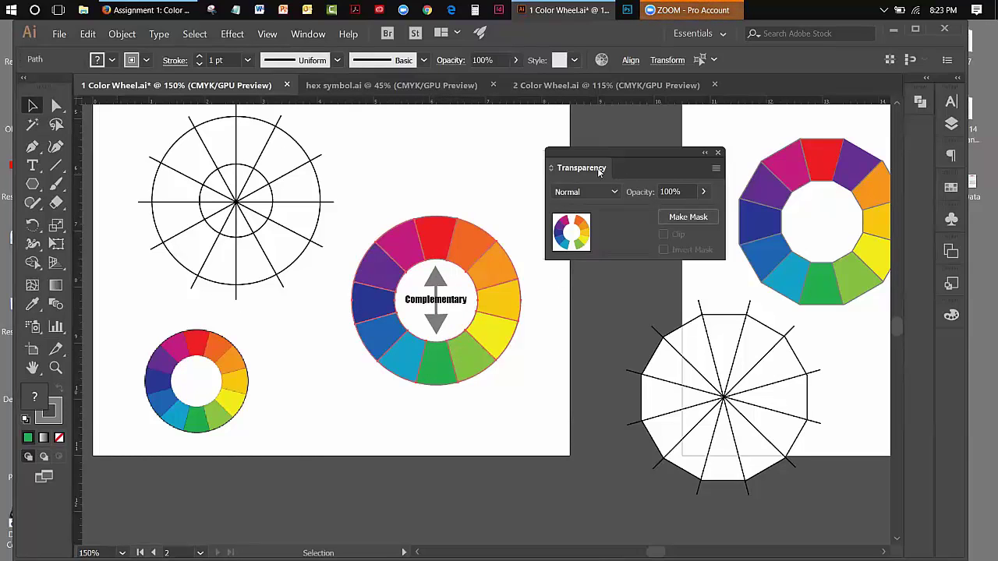
left_click(703, 192)
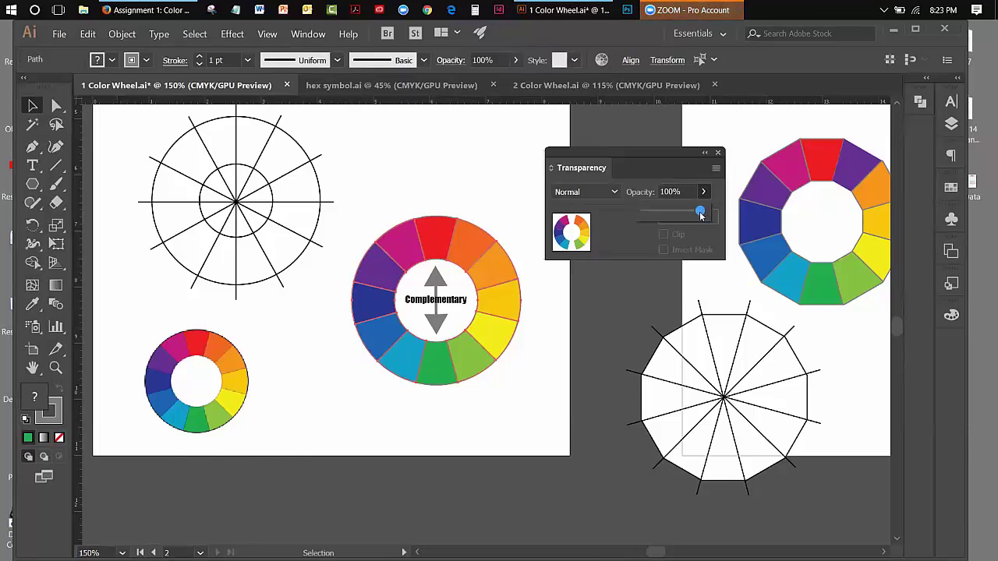
left_click_drag(700, 216, 674, 222)
key("Return")
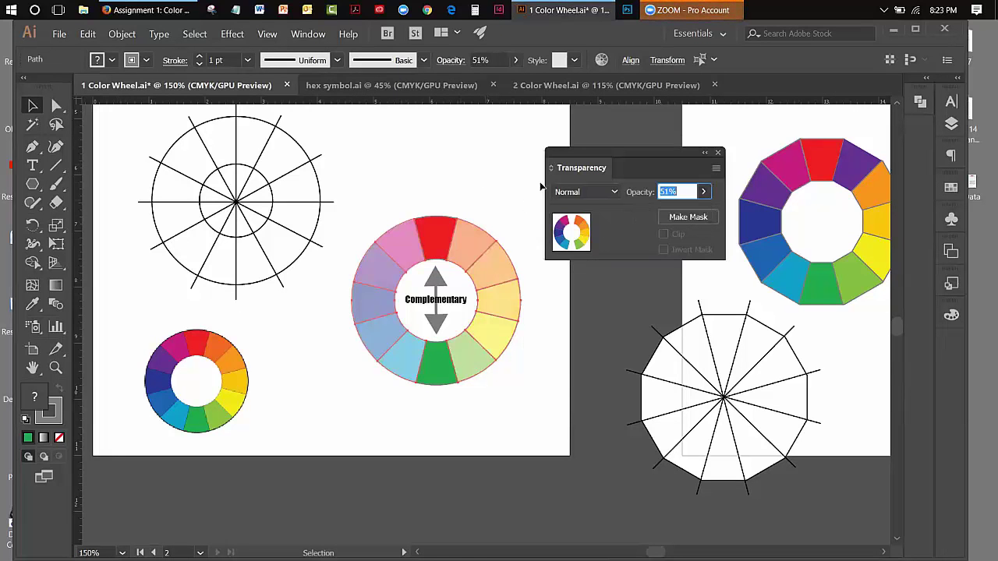
left_click(30, 106)
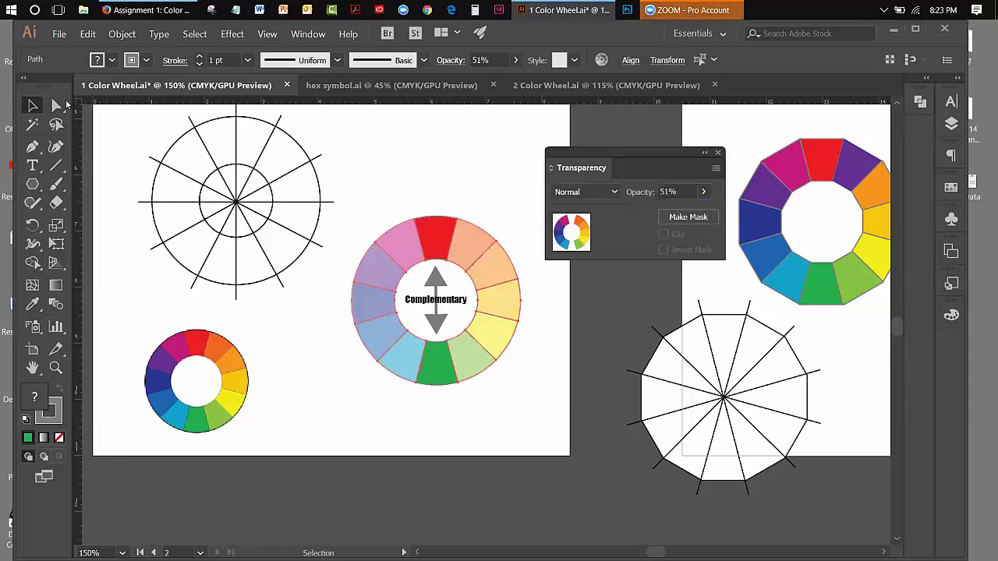
left_click(399, 152)
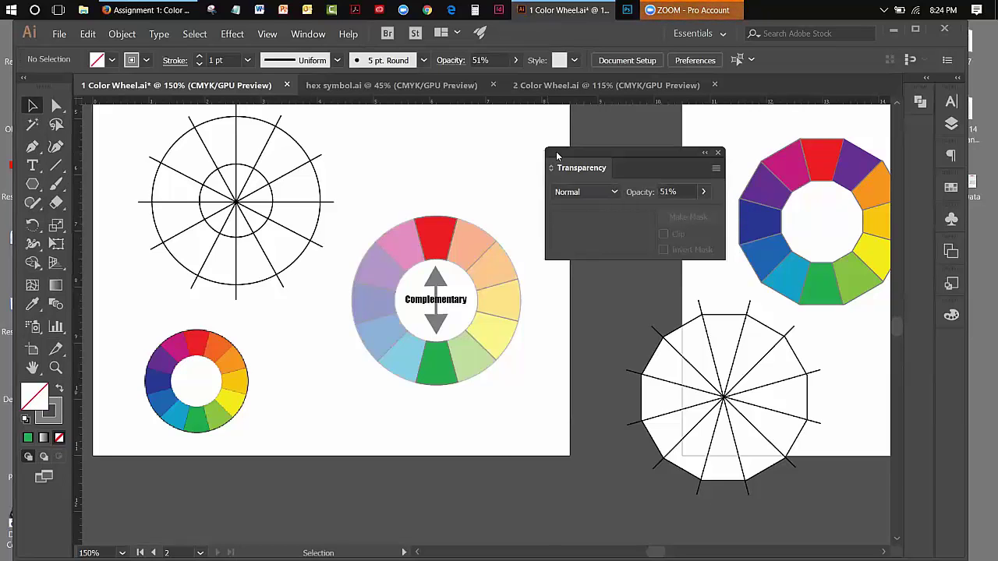
Step: Copy the Complementary arrows and text from 1 Color Wheel.ai
left_click(559, 87)
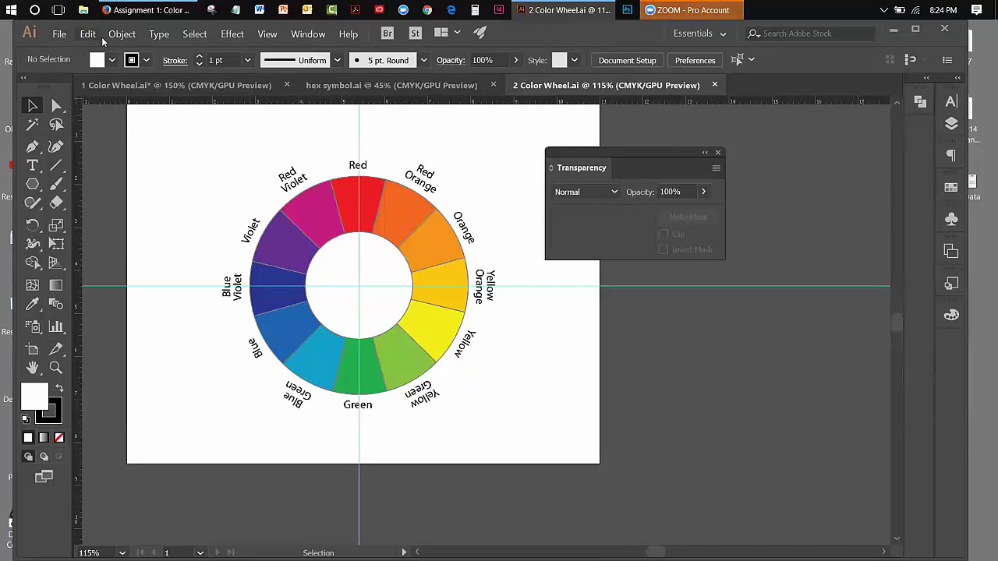
left_click(134, 86)
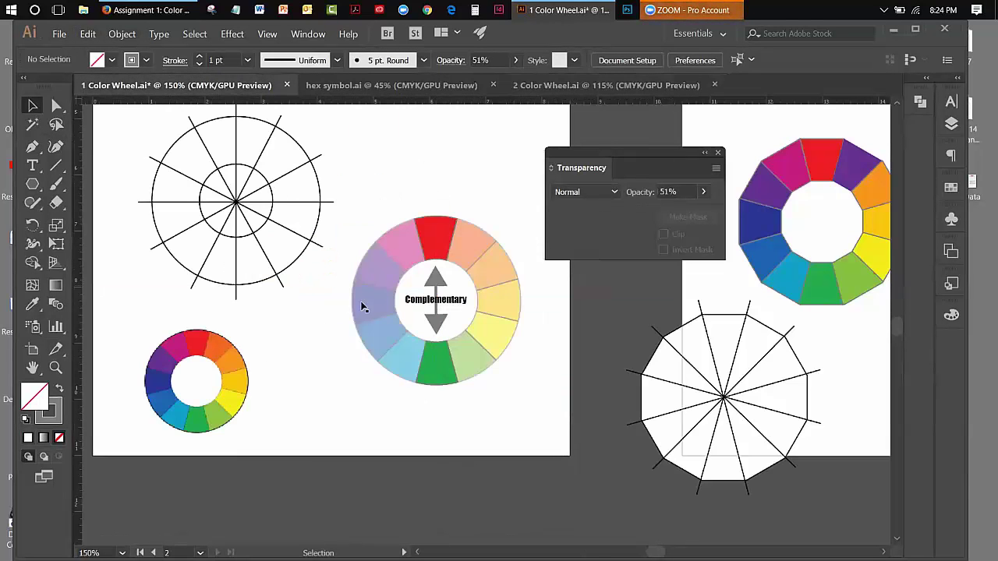
left_click(460, 320)
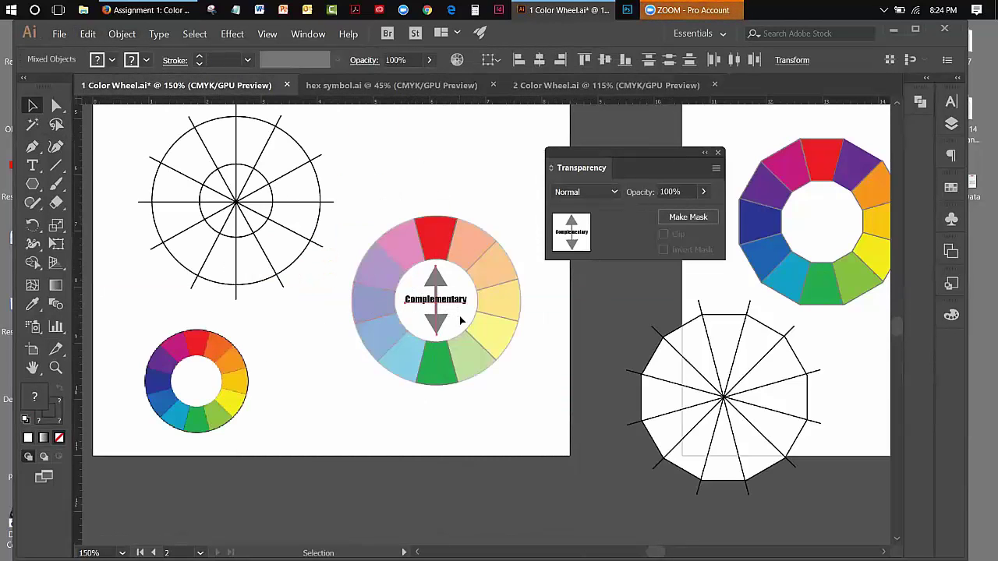
right_click(454, 305)
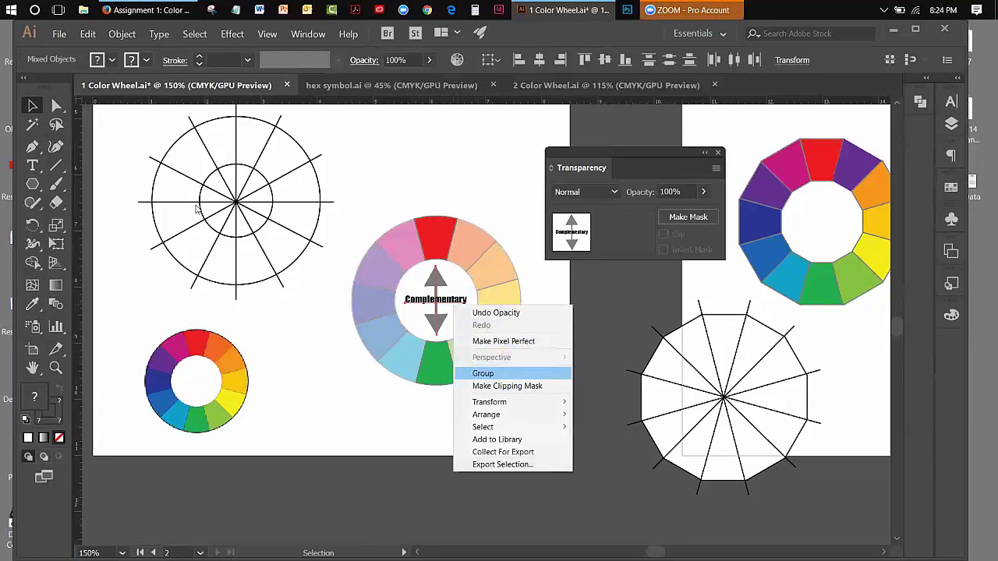
left_click(88, 34)
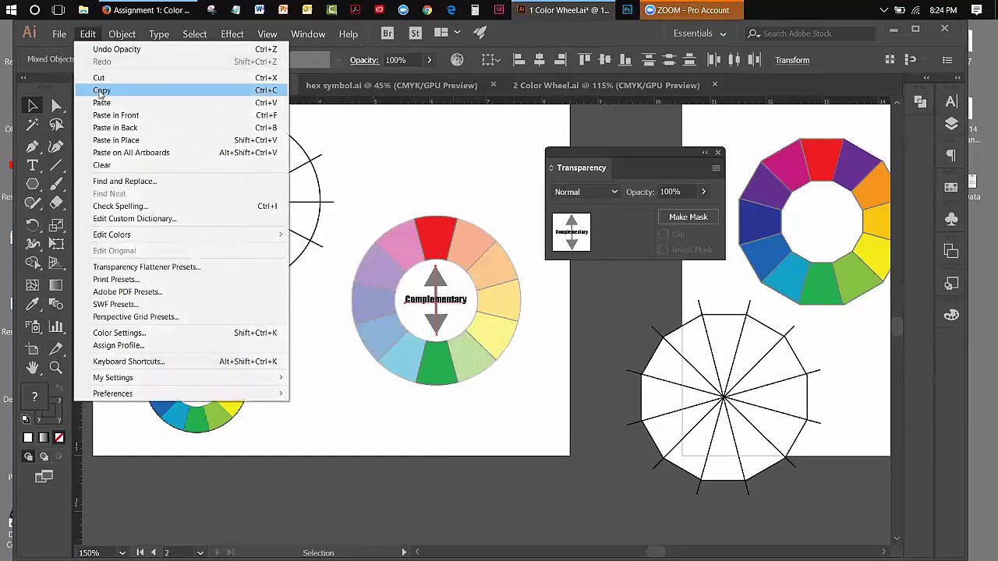
left_click(101, 90)
Step: Paste in Place into 2 Color Wheel.ai, move the graphic into the wheel centre and enlarge it
left_click(615, 85)
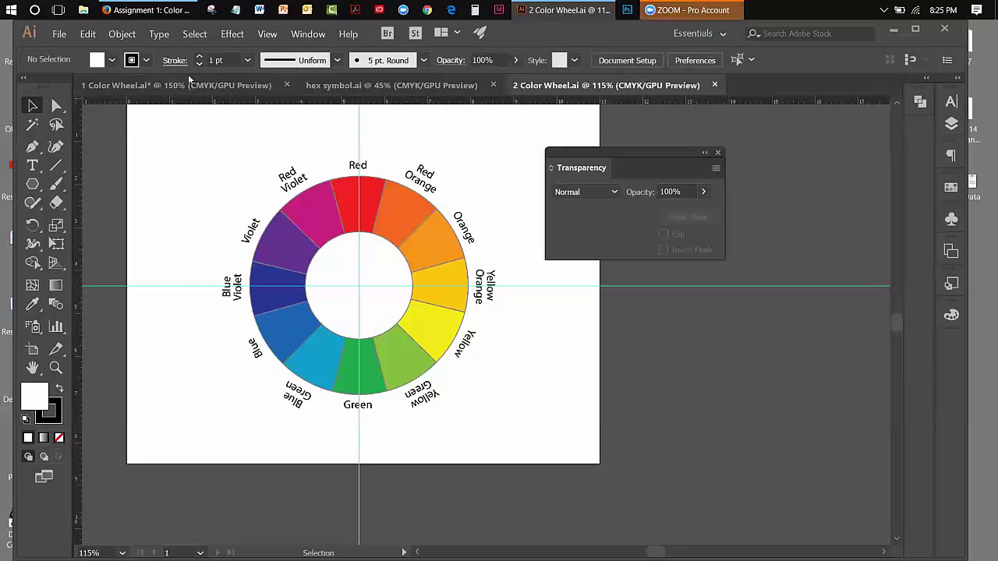
left_click(87, 34)
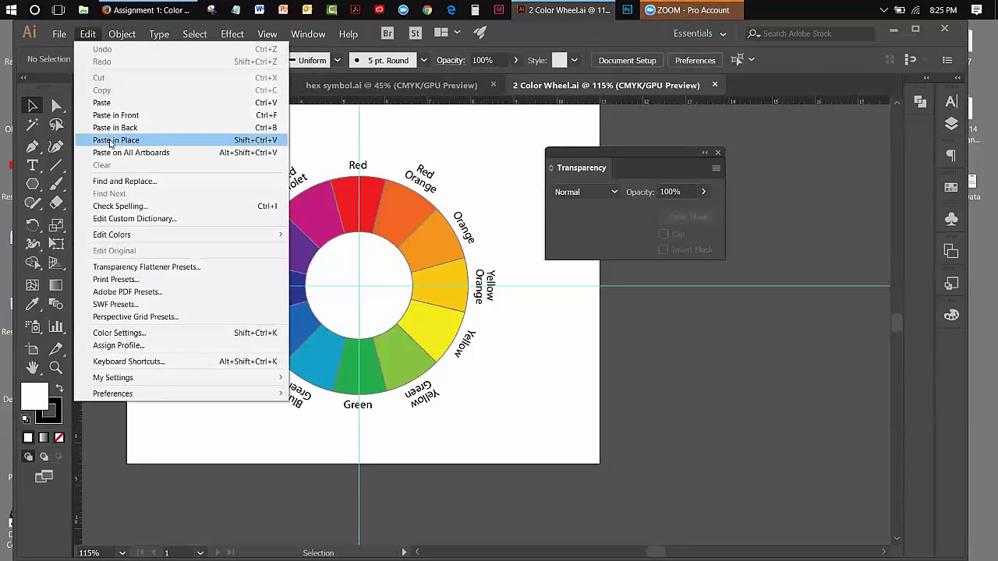
left_click(112, 141)
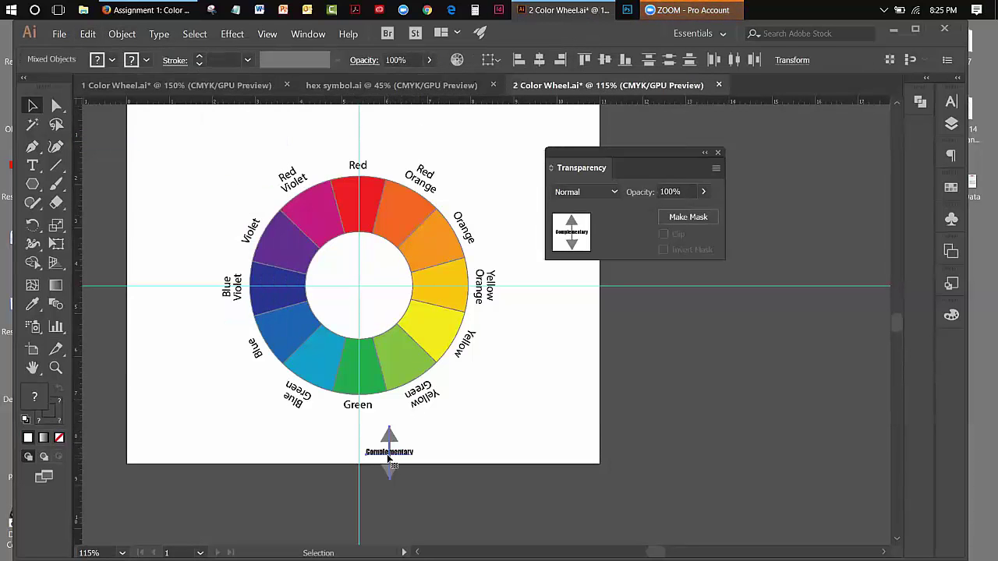
left_click_drag(390, 459, 359, 293)
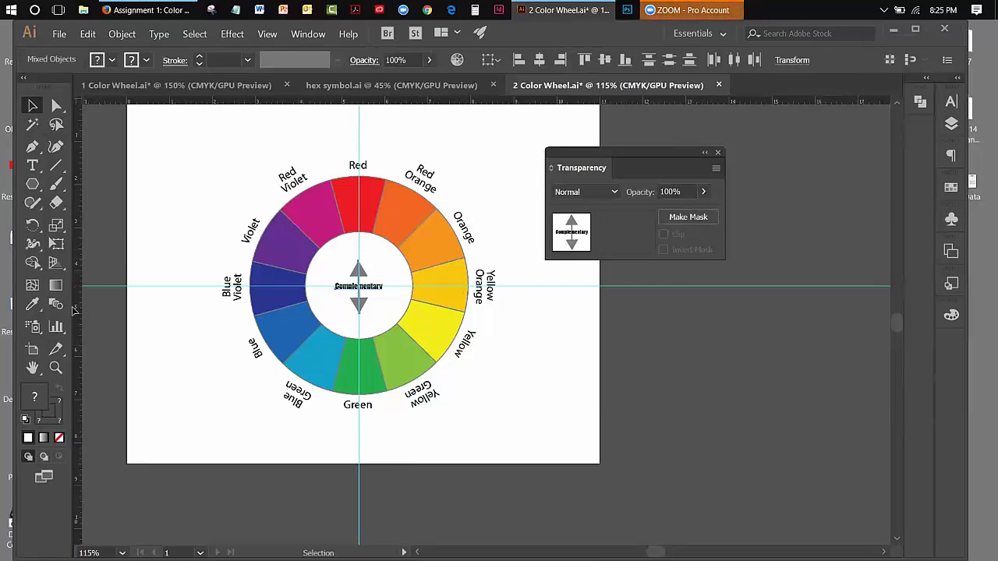
left_click(57, 244)
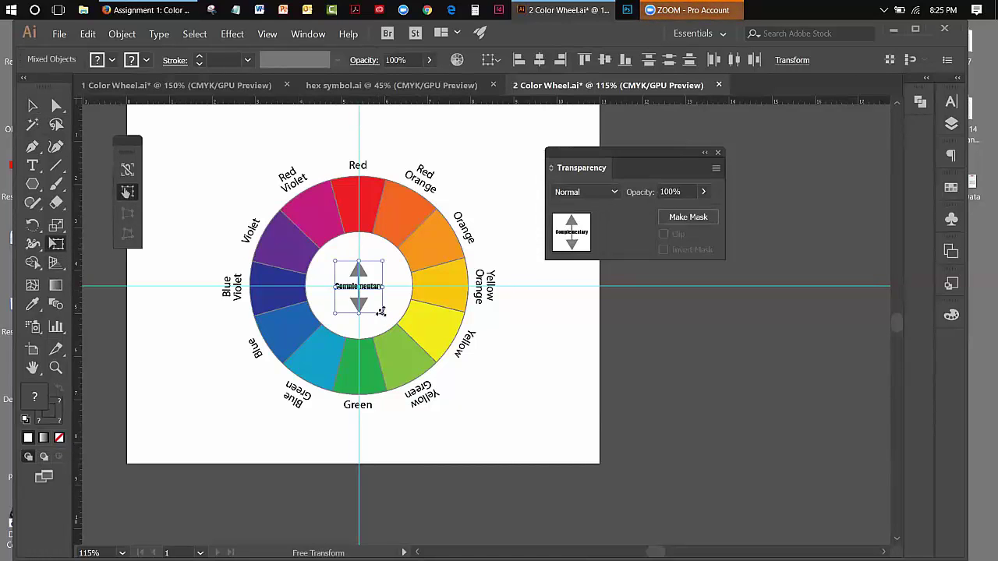
left_click_drag(380, 312, 396, 321)
key("v")
left_click(145, 128)
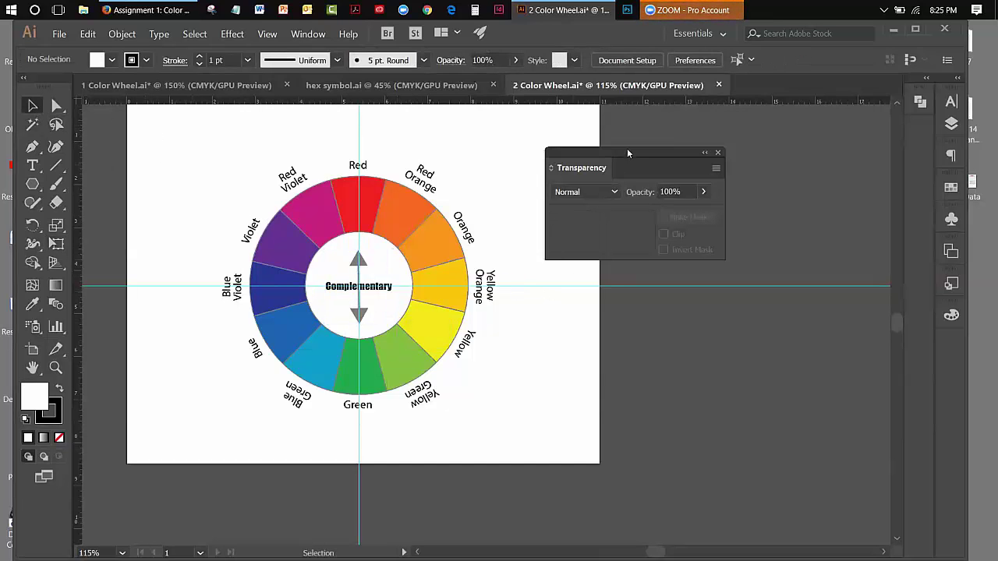
Step: Dock the Transparency panel beside Stroke and select the Red Orange and Orange labels
left_click_drag(655, 159, 769, 162)
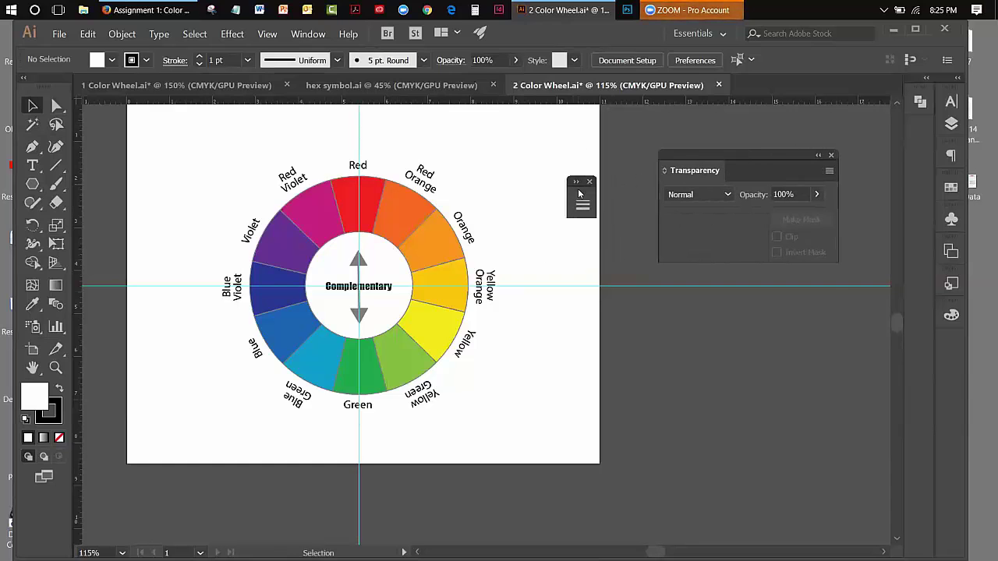
left_click_drag(660, 181, 661, 181)
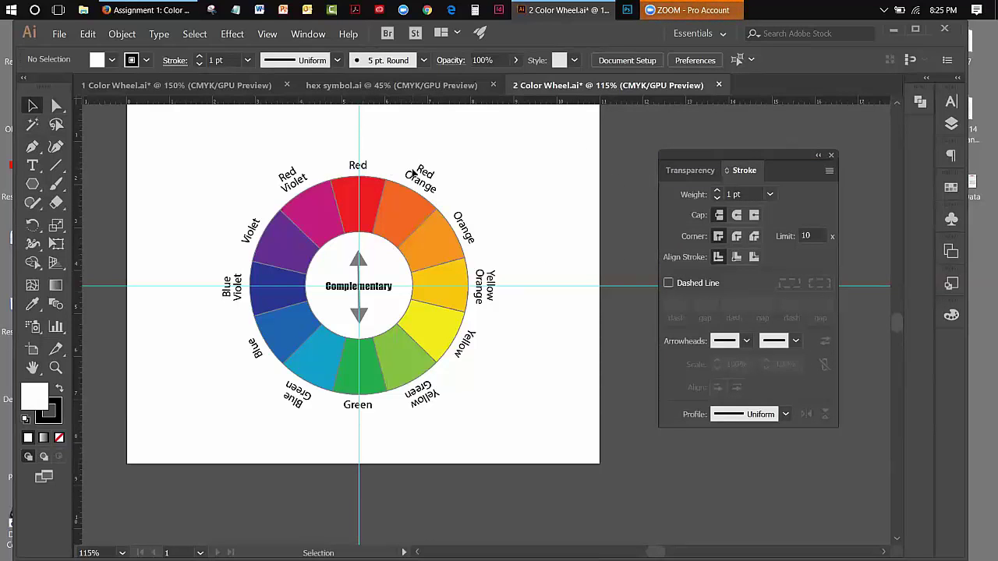
left_click(423, 179)
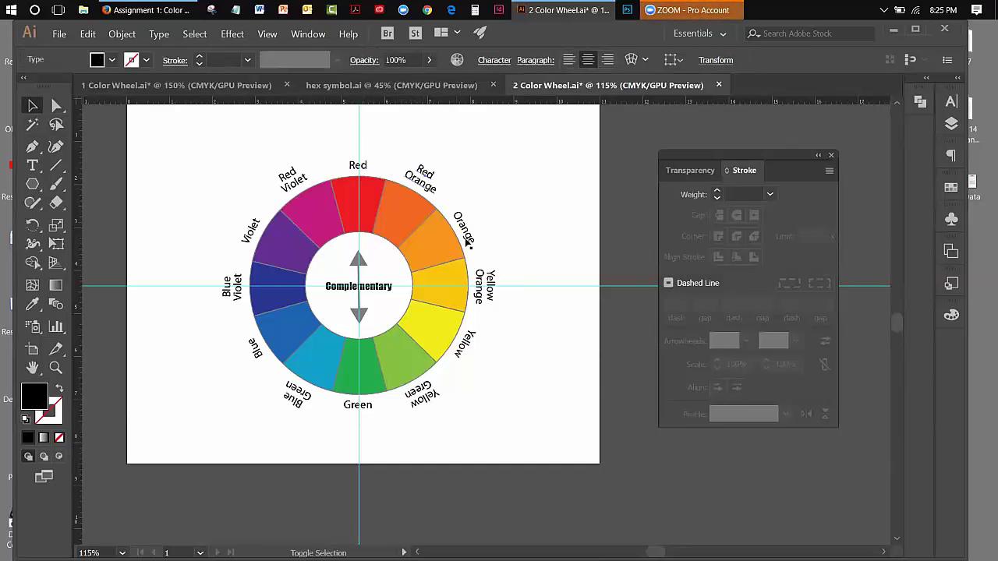
left_click(470, 241, "shift")
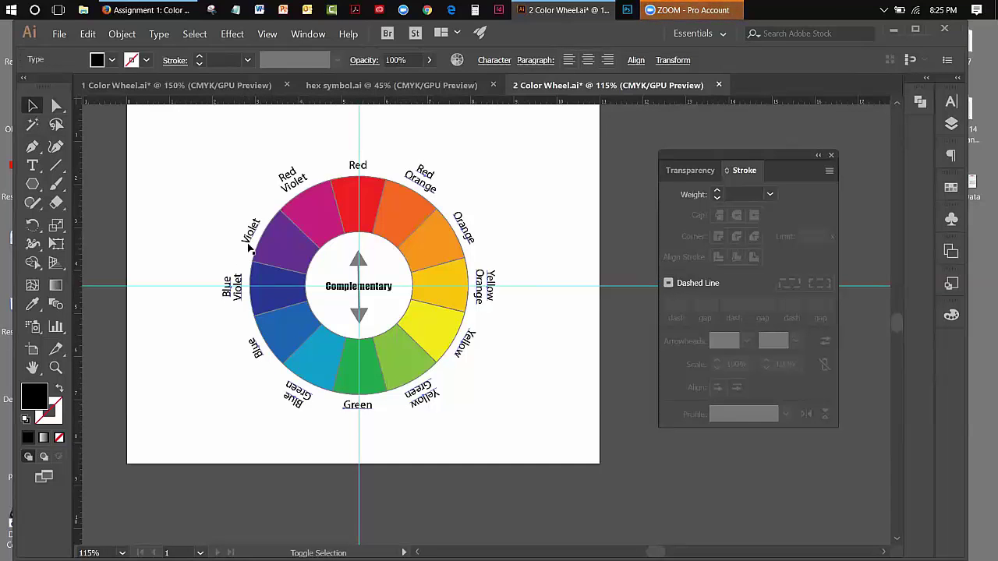
Step: Hide the selected hue labels via Object > Hide > Selection, then select the Red label
left_click(122, 34)
mouse_move(141, 128)
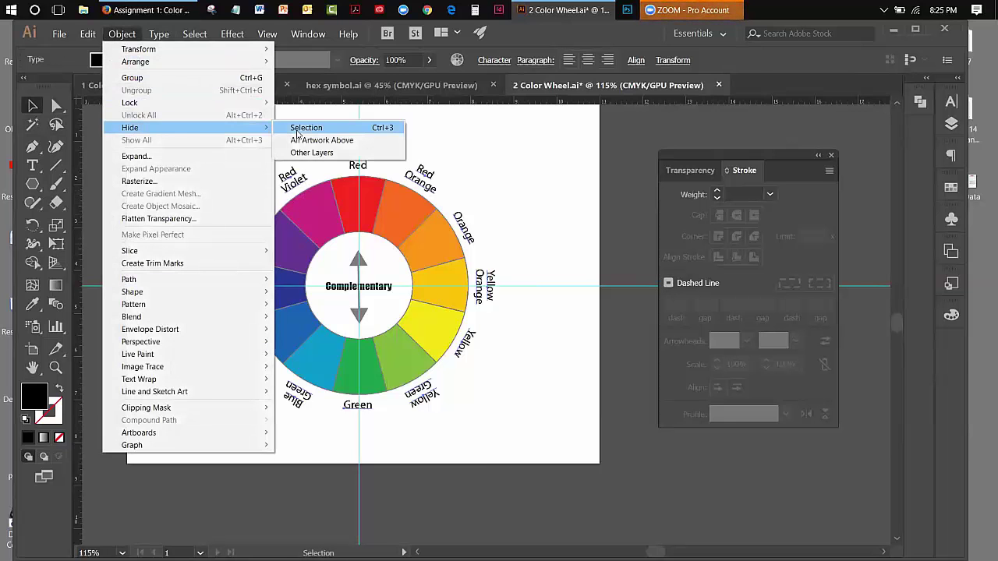
left_click(304, 129)
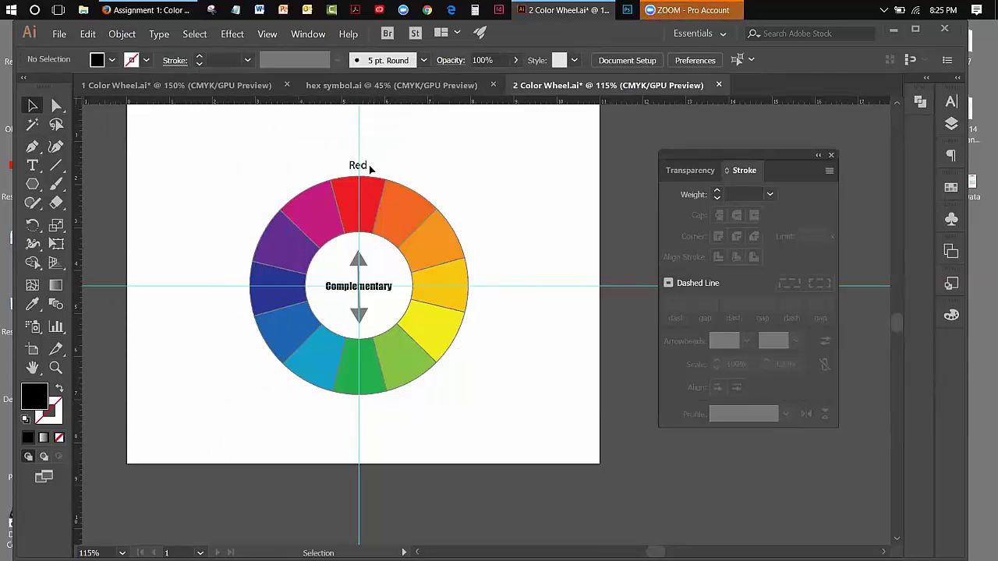
left_click(362, 166)
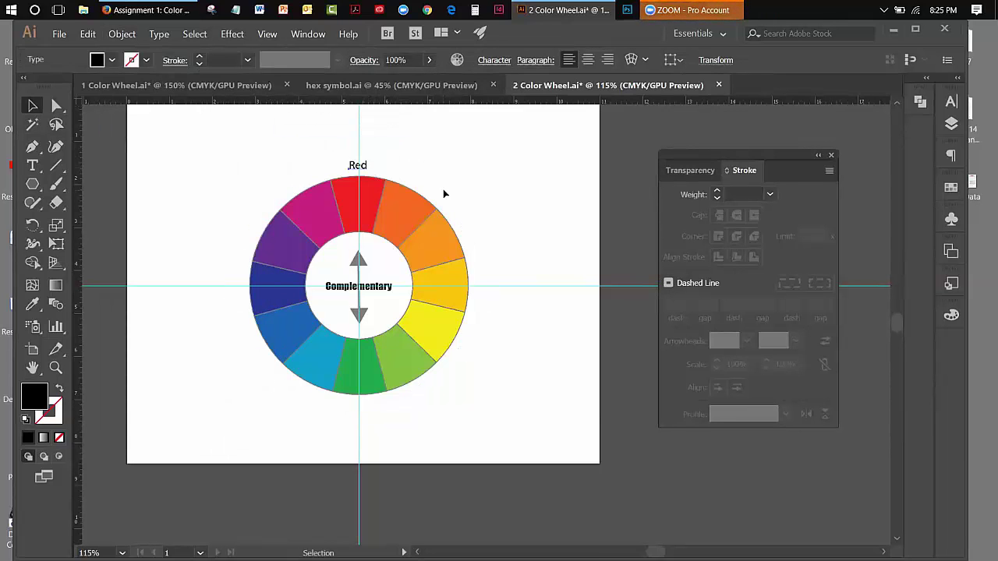
left_click(35, 225)
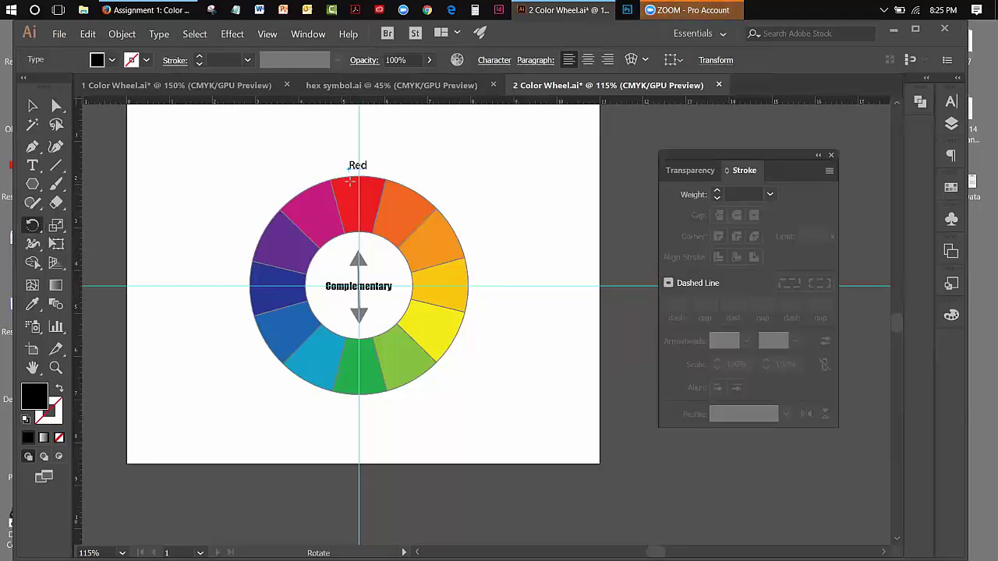
key("z")
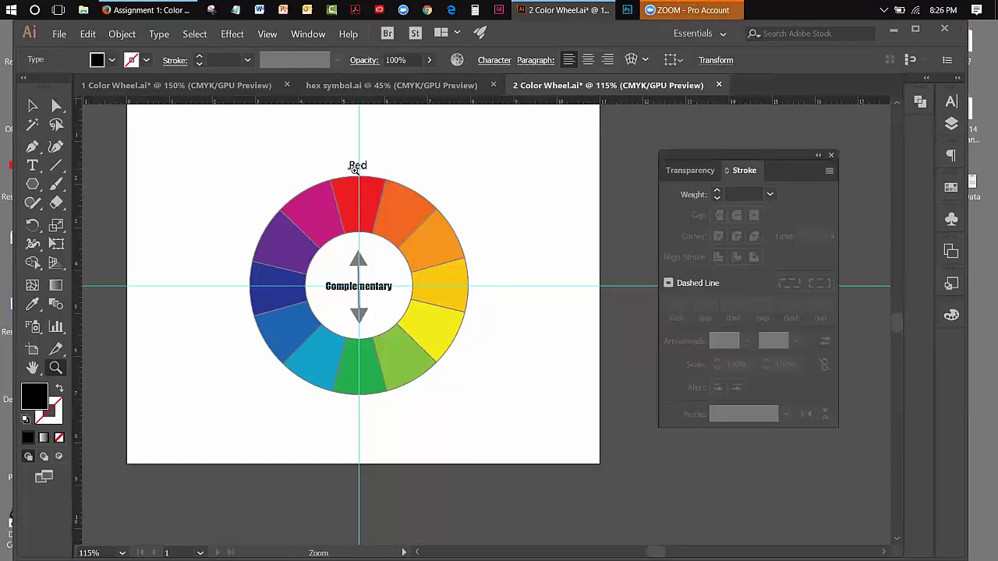
left_click(351, 166)
left_click(32, 226)
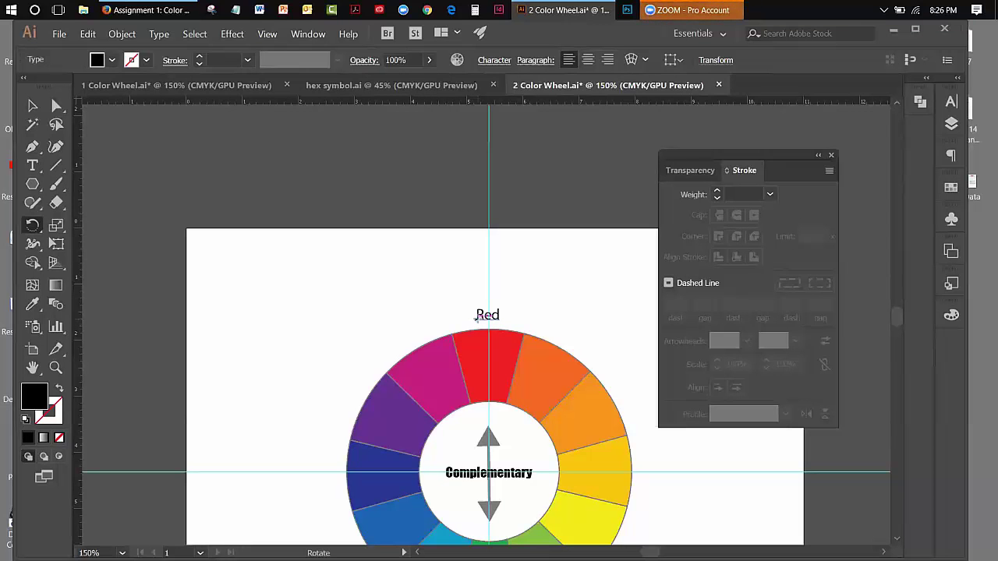
left_click_drag(477, 325, 489, 472)
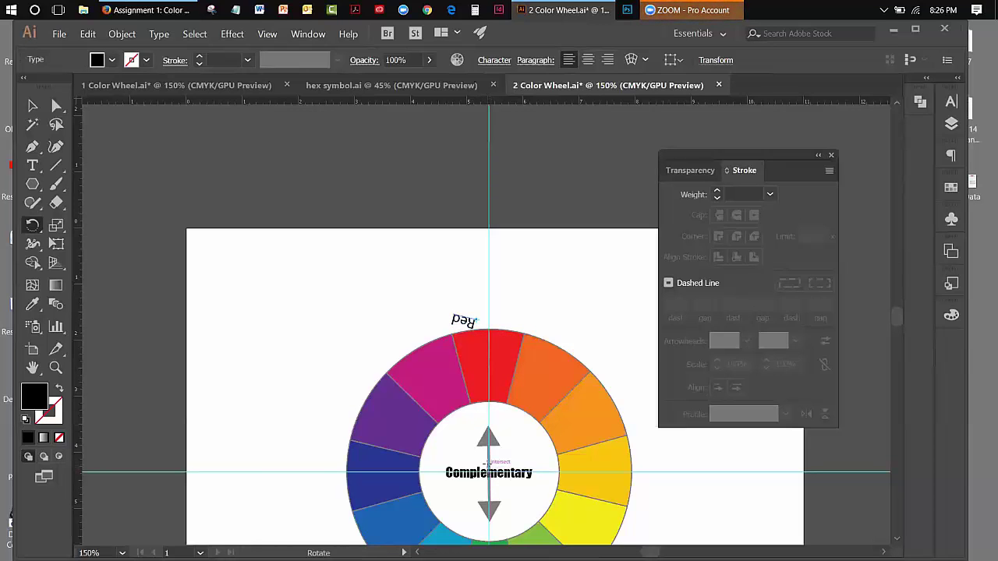
key("ctrl+z")
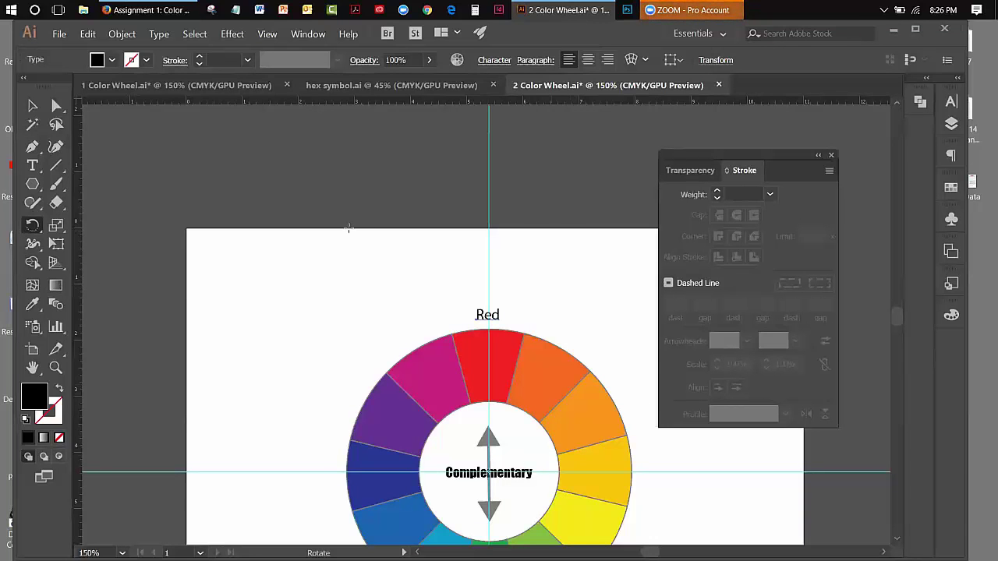
Step: Open the Rotate dialog, move it off the Red label, and cancel it
double_click(27, 226)
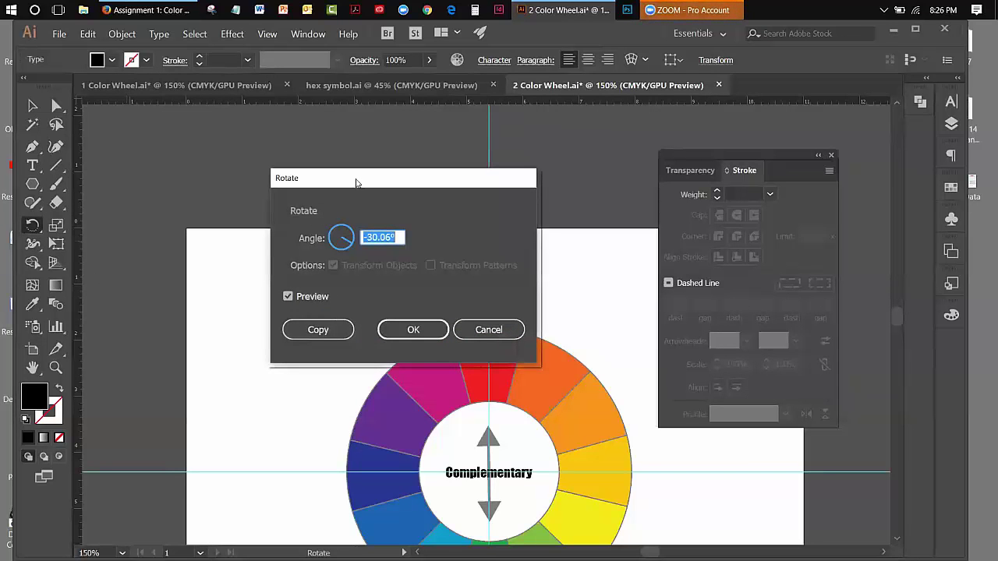
left_click_drag(356, 183, 219, 179)
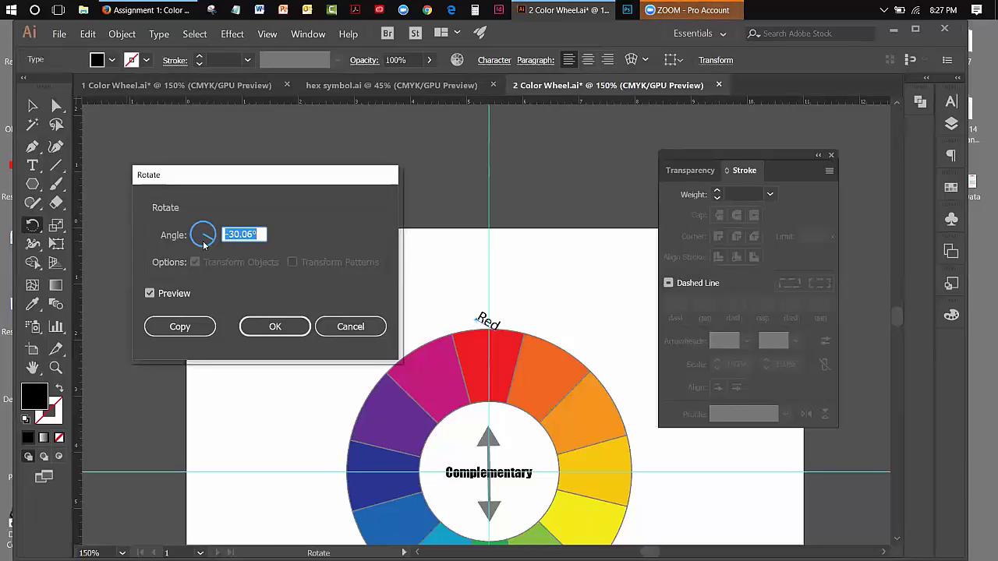
left_click(350, 327)
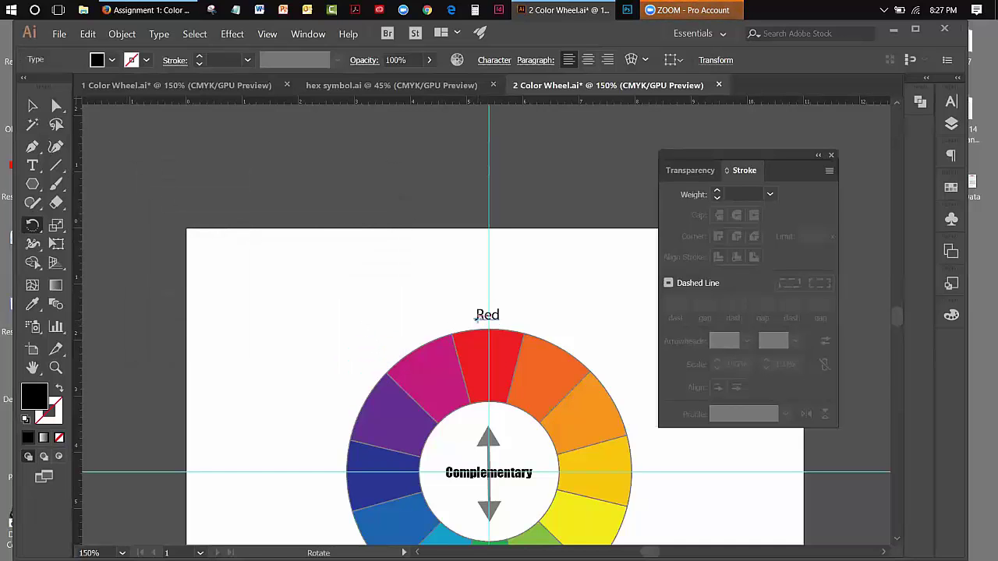
Step: Try moving and rotating the Red label around the wheel, undoing each attempt
mouse_move(474, 317)
left_mouse_down()
mouse_move(512, 335)
mouse_move(482, 341)
mouse_move(473, 316)
left_mouse_up()
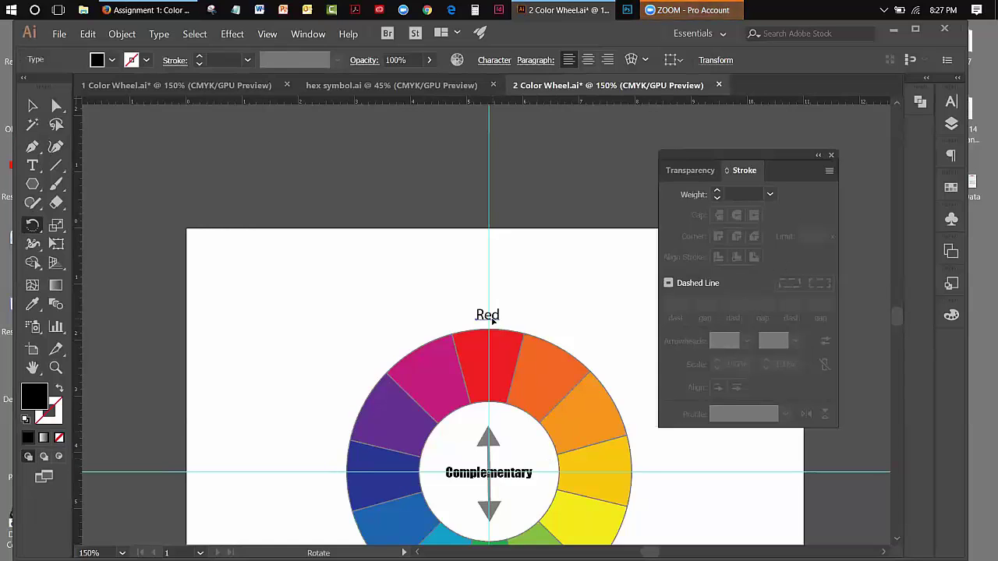
key("v")
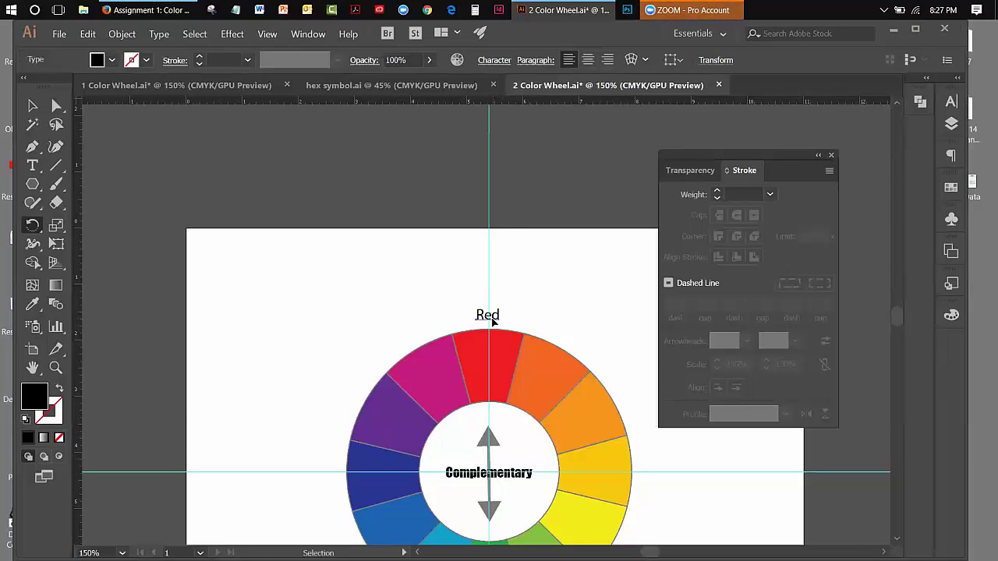
left_click_drag(492, 319, 539, 335)
key("ctrl+z")
key("r")
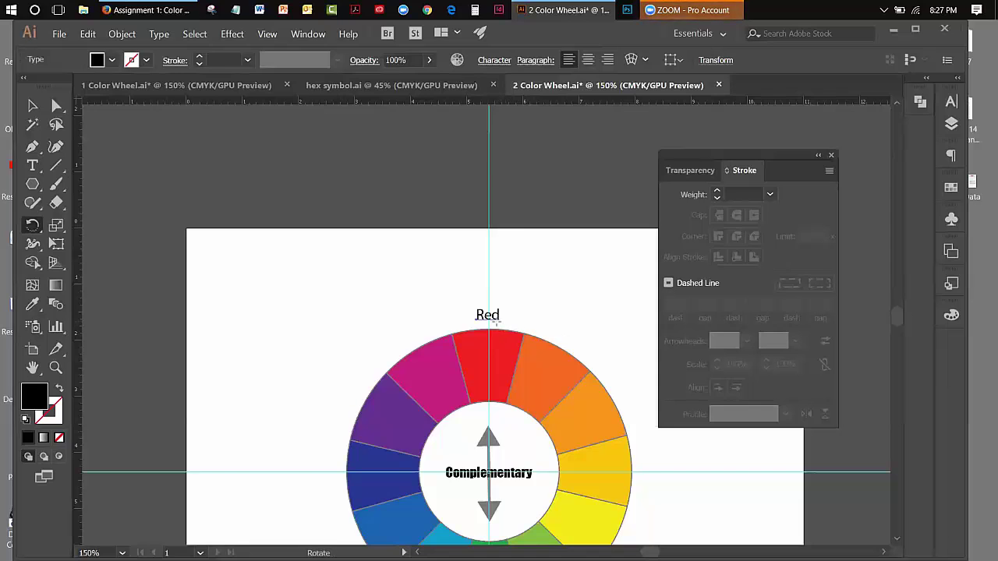
left_click_drag(496, 321, 566, 353)
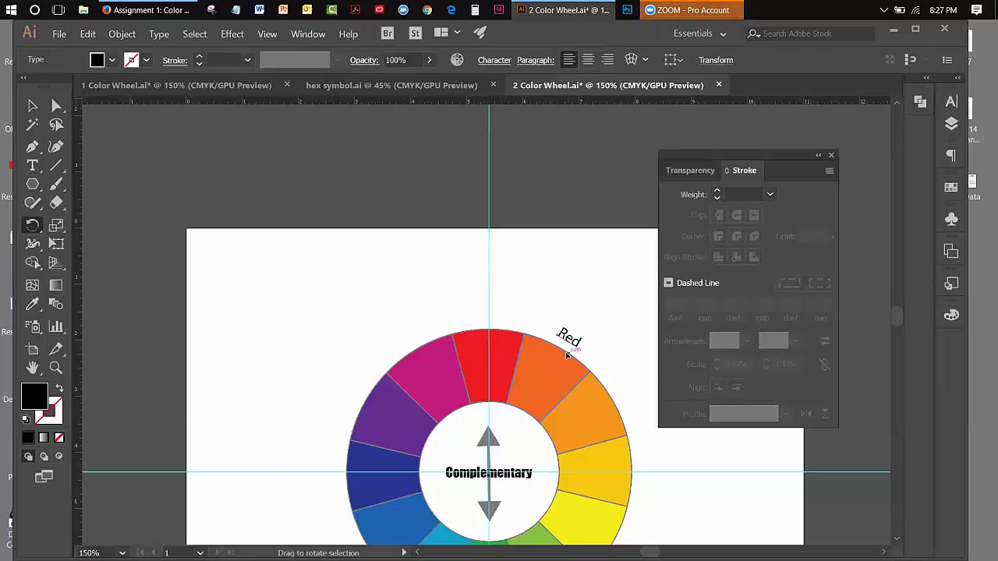
key("ctrl+z")
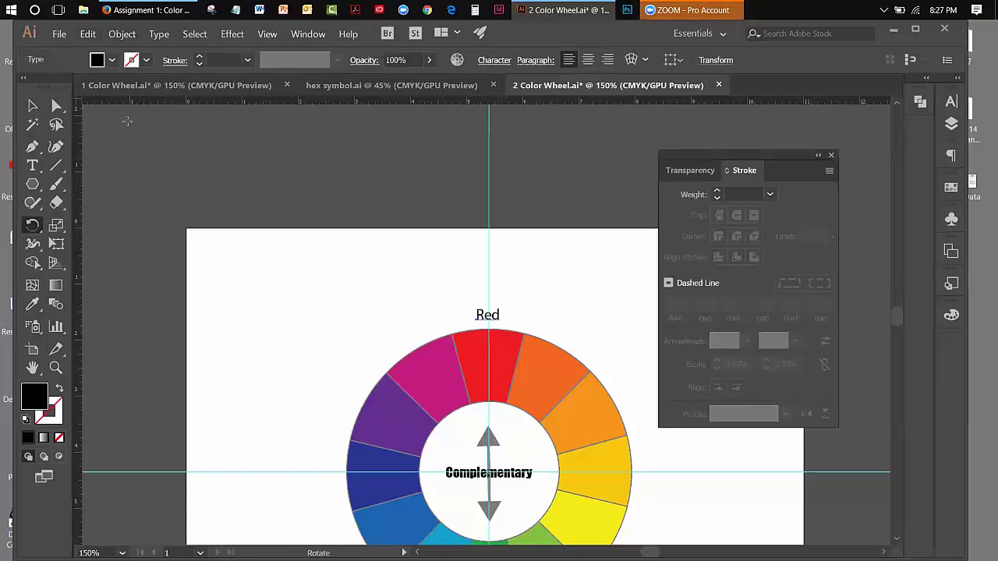
Step: Copy and paste the Red label in place, then rotate the copy clockwise around the wheel
left_click(88, 34)
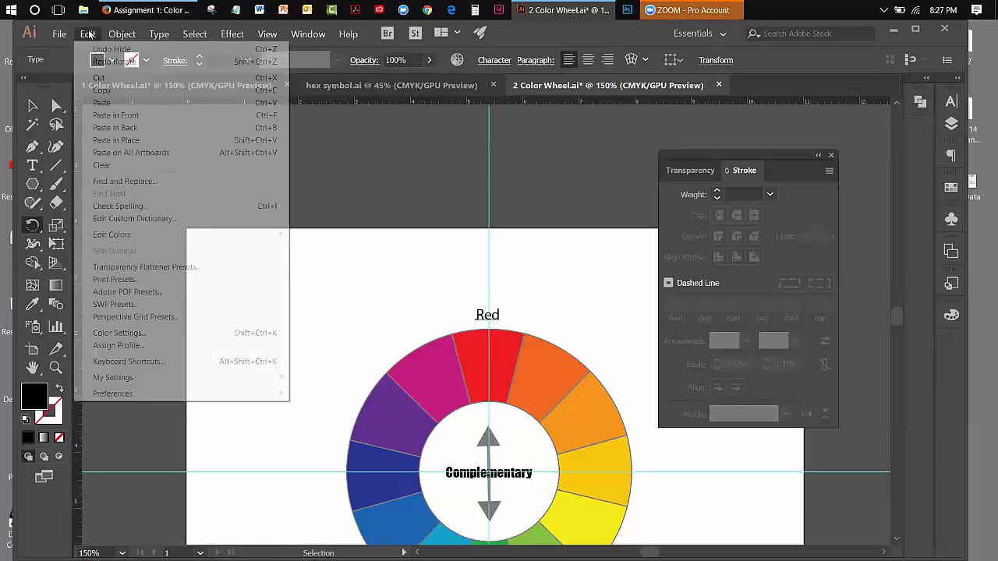
left_click(107, 91)
left_click(87, 34)
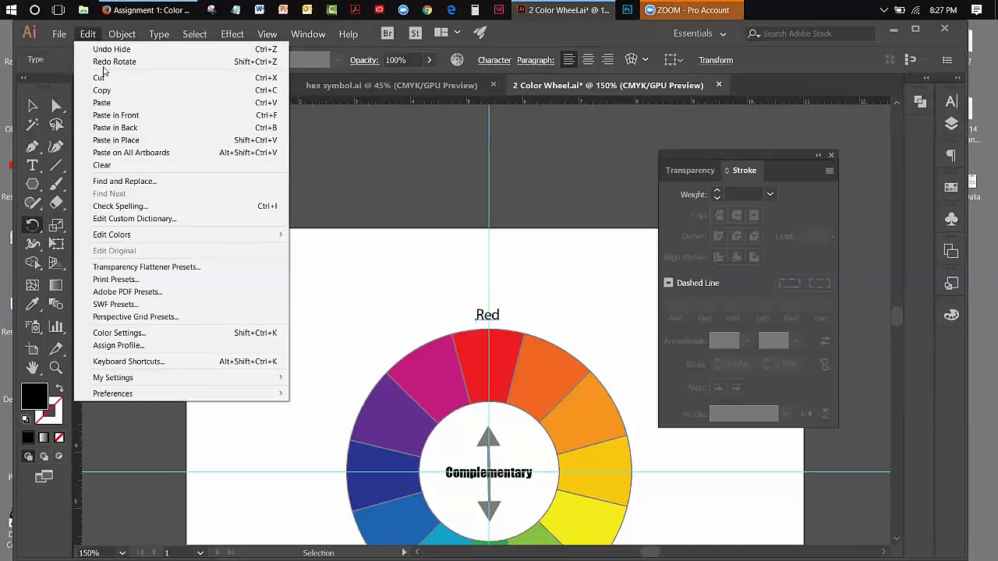
left_click(119, 141)
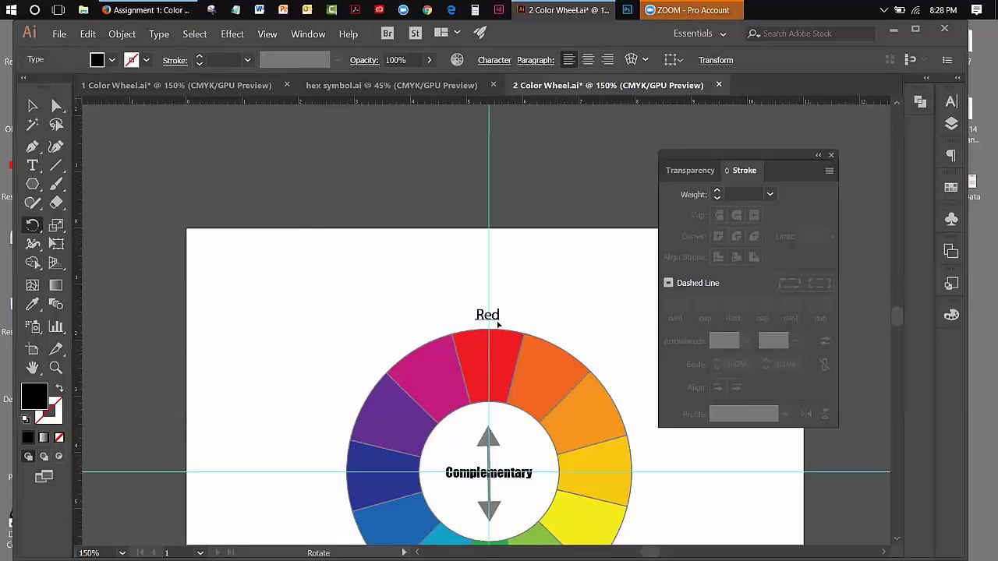
left_click_drag(496, 319, 567, 357)
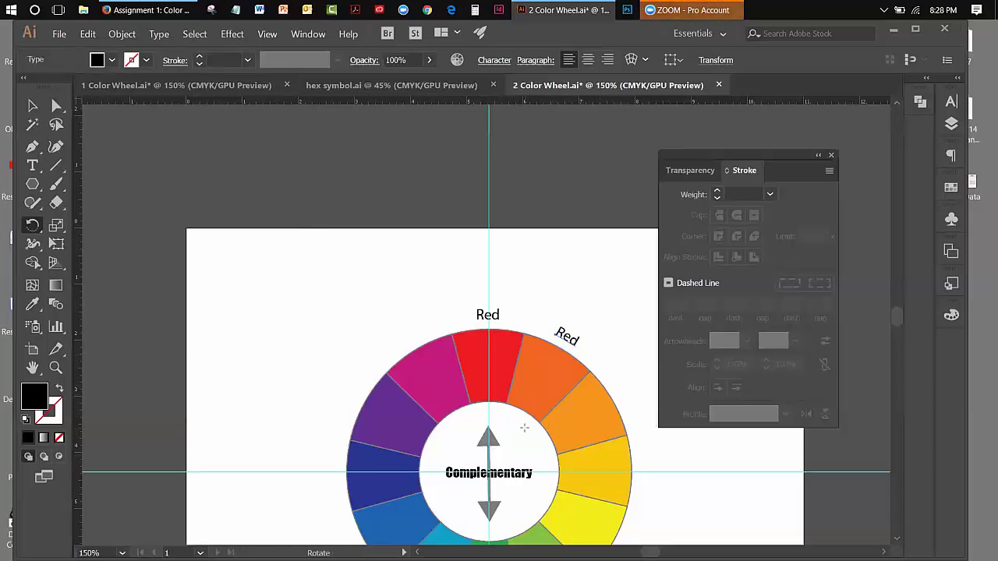
Step: Paste a second copy of the rotated Red label in place and swing it to the next segment
left_click_drag(715, 160, 806, 128)
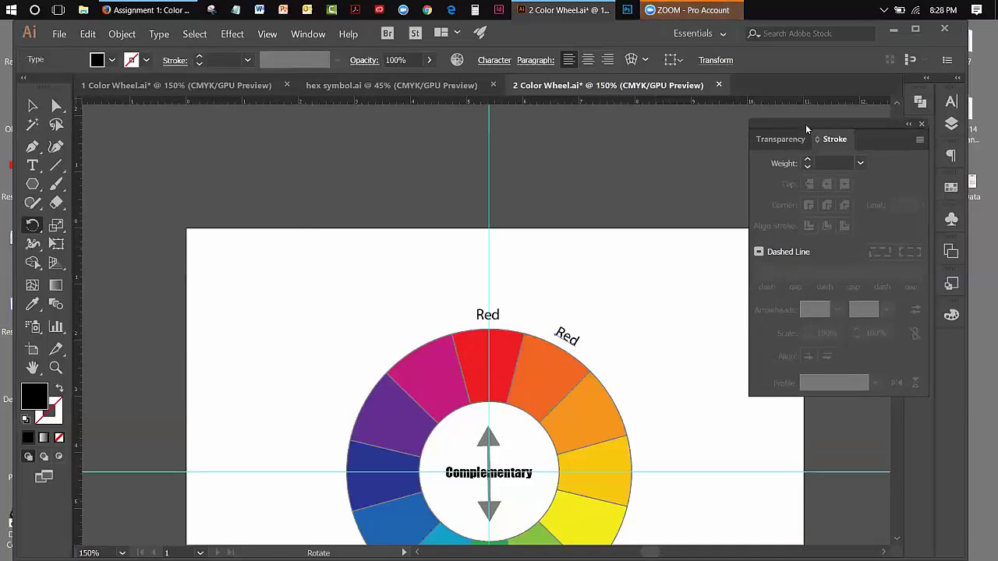
left_click(87, 33)
left_click(103, 91)
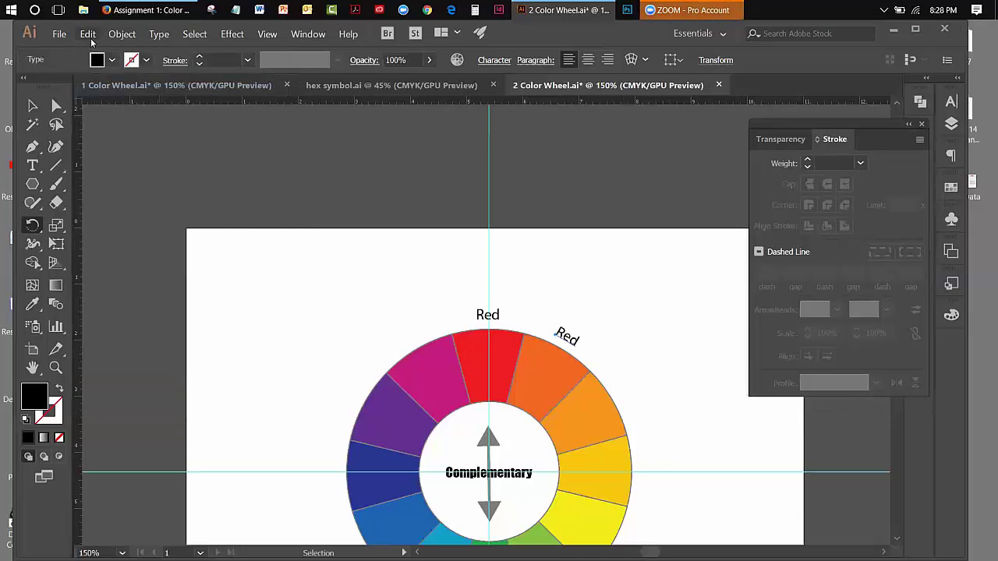
left_click(86, 33)
left_click(116, 140)
left_click_drag(554, 333, 528, 371)
key("ctrl+z")
left_click_drag(576, 346, 630, 407)
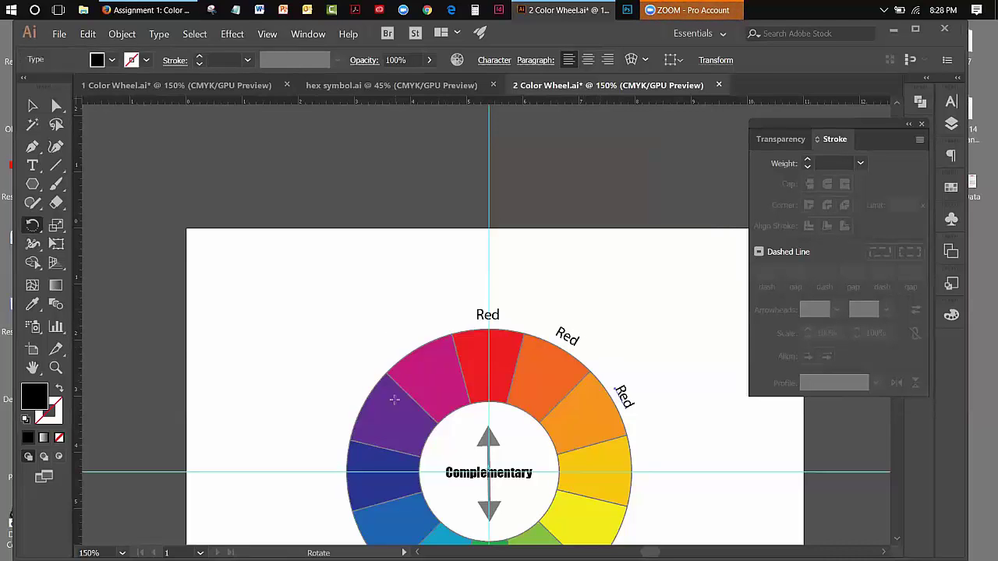
Step: Show all hidden hue labels, undo that to hide them again, and return to the Selection tool
left_click(114, 35)
left_click(134, 139)
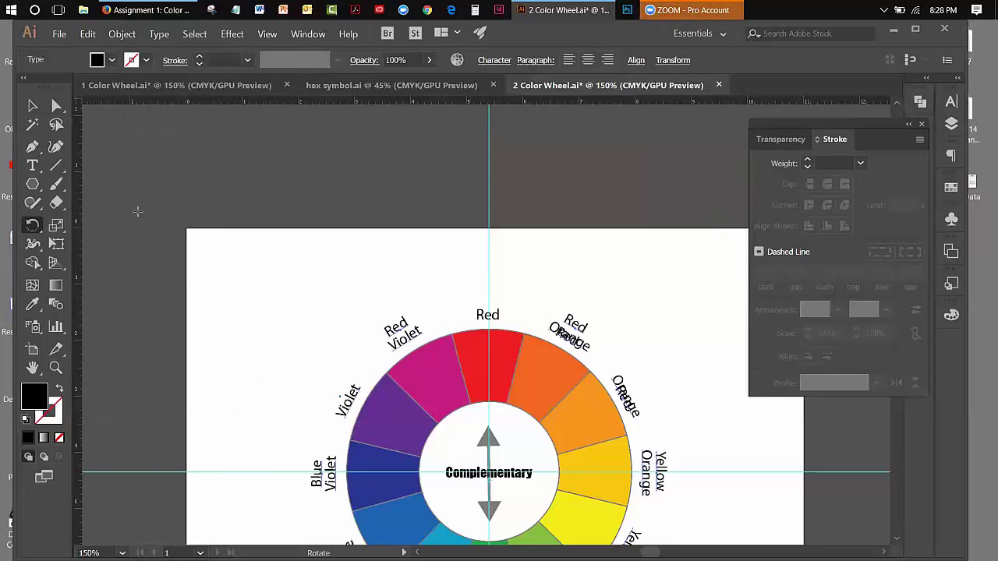
left_click(88, 35)
left_click(117, 49)
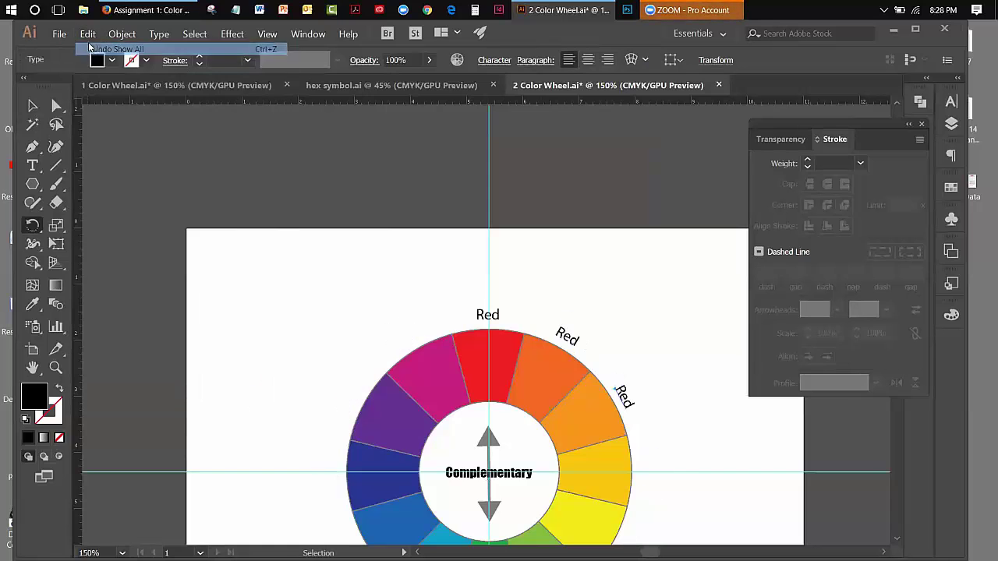
left_click(31, 105)
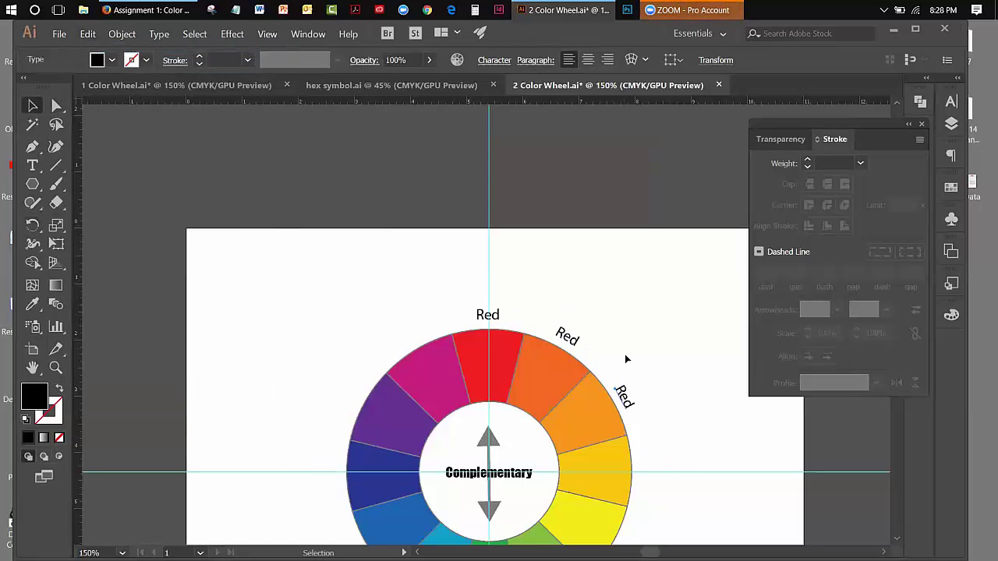
Step: Delete both rotated Red copies, then centre-align the Red label and nudge it right
key("Delete")
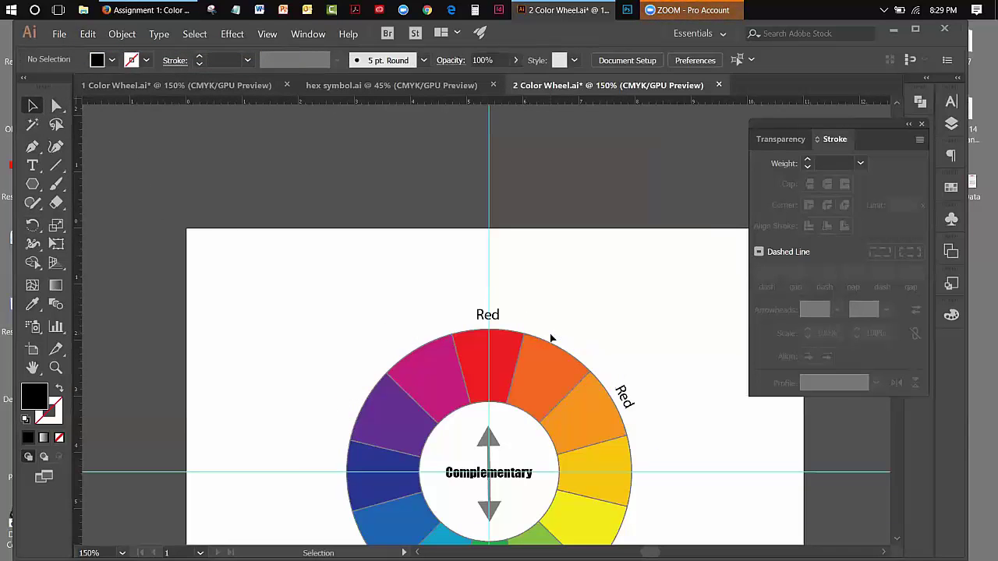
left_click(630, 407)
key("Delete")
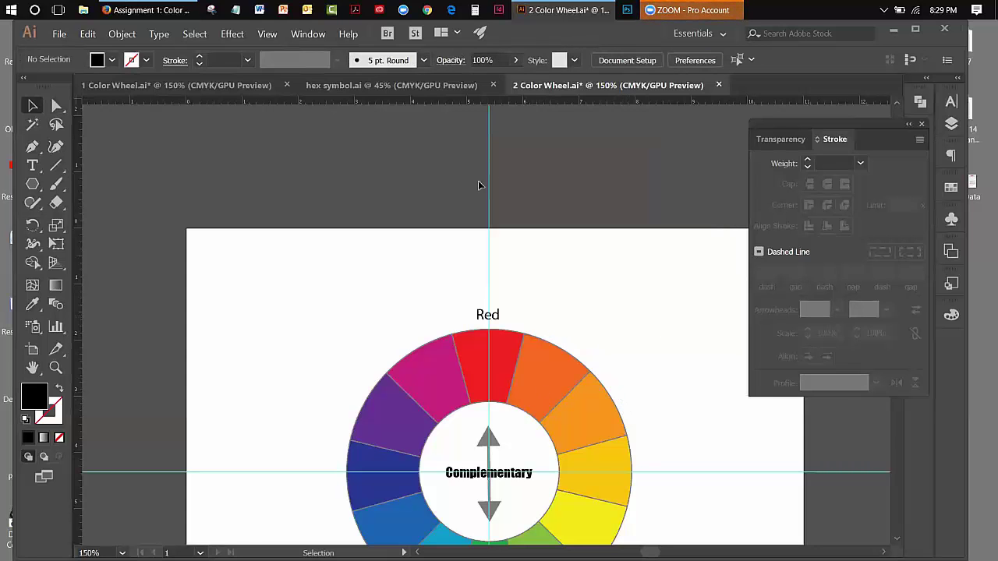
left_click(500, 319)
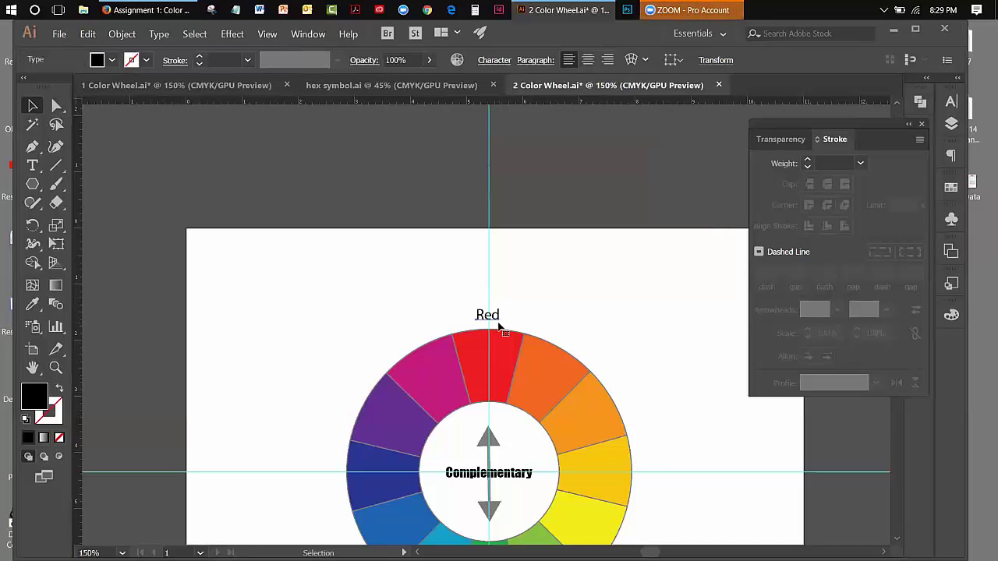
left_click(589, 64)
key("Right")
key("Right")
key("Right")
key("Right")
key("Right")
key("Right")
key("Right")
key("Right")
key("Right")
key("Right")
key("Right")
key("Right")
key("Right")
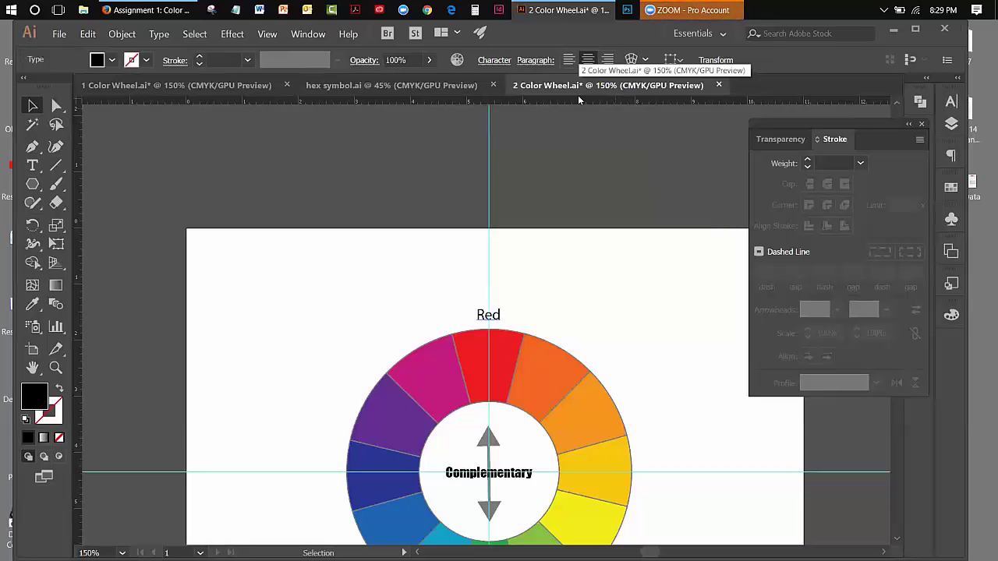
Step: Zoom in on the red segment and reset the Red label to centre alignment
left_click(56, 369)
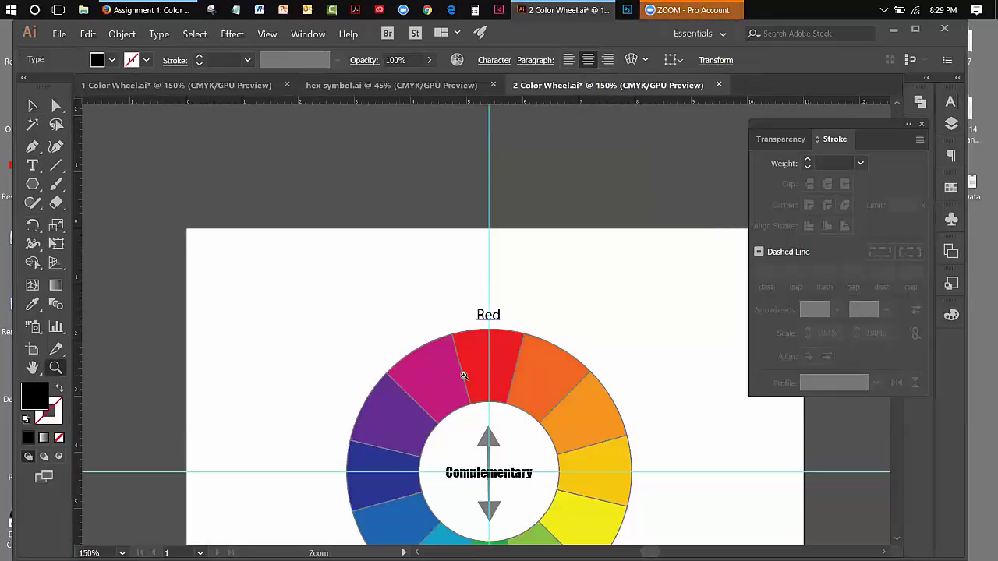
left_click(488, 328)
left_click(499, 325)
left_click(500, 325)
key("v")
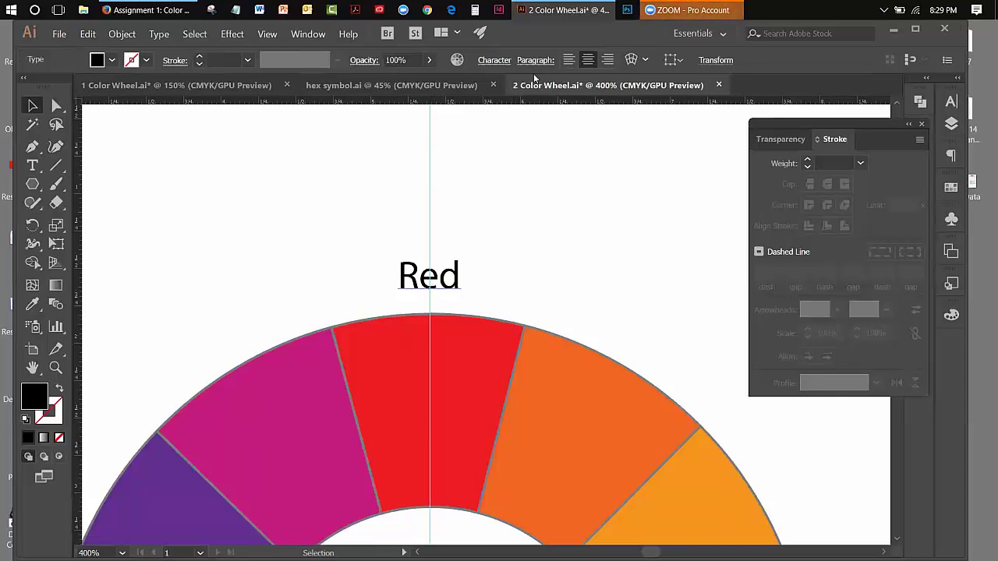
left_click(569, 60)
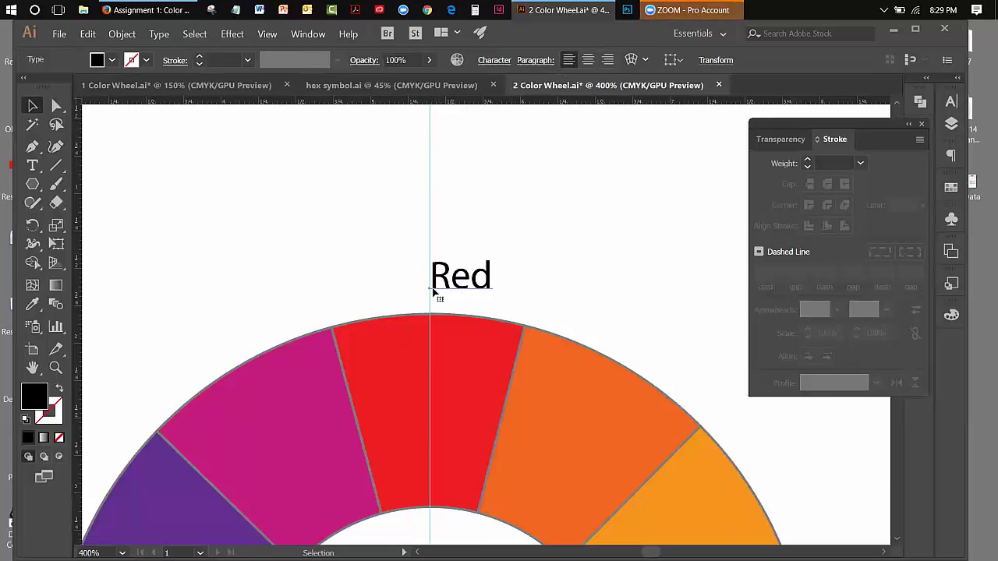
left_click(587, 61)
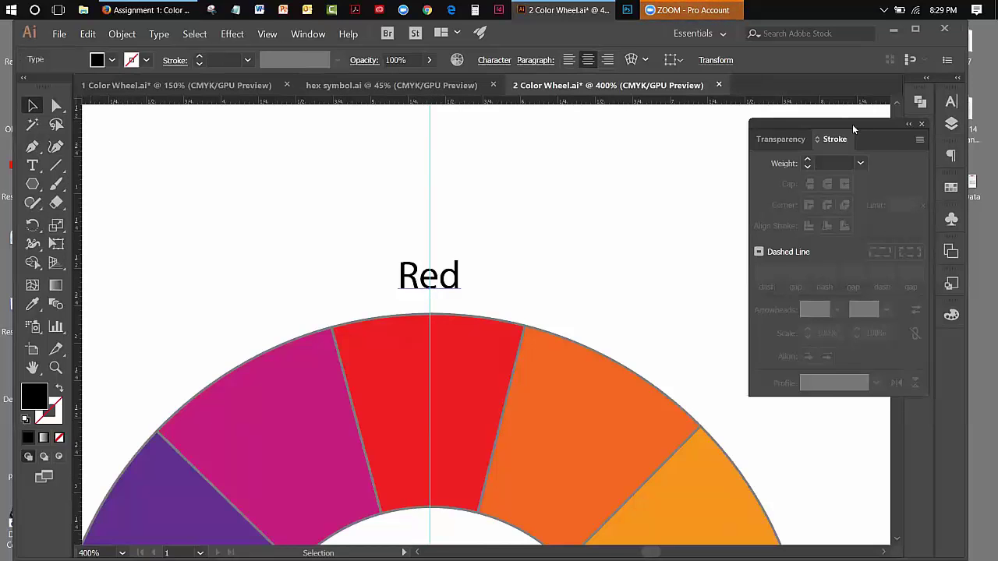
Step: Zoom out one step and close the floating Transparency and Stroke panel
left_click(268, 32)
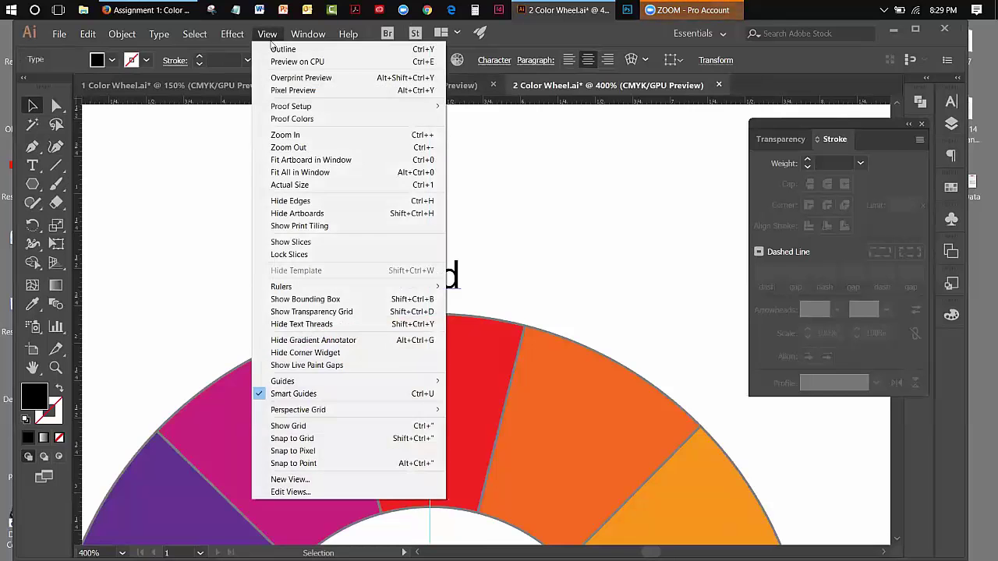
left_click(288, 148)
left_click_drag(827, 127, 720, 126)
left_click(815, 123)
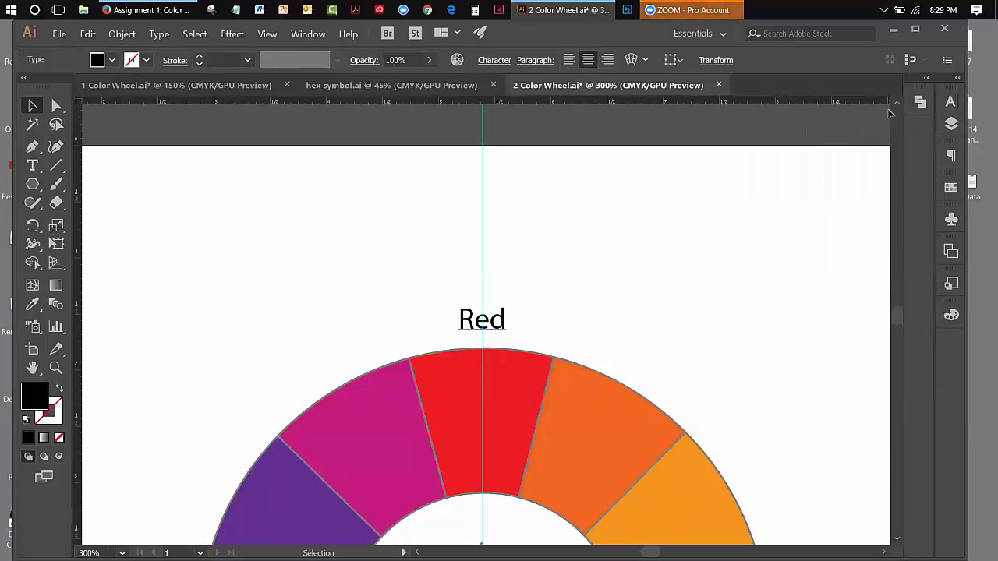
scroll(897, 538, "down", 5)
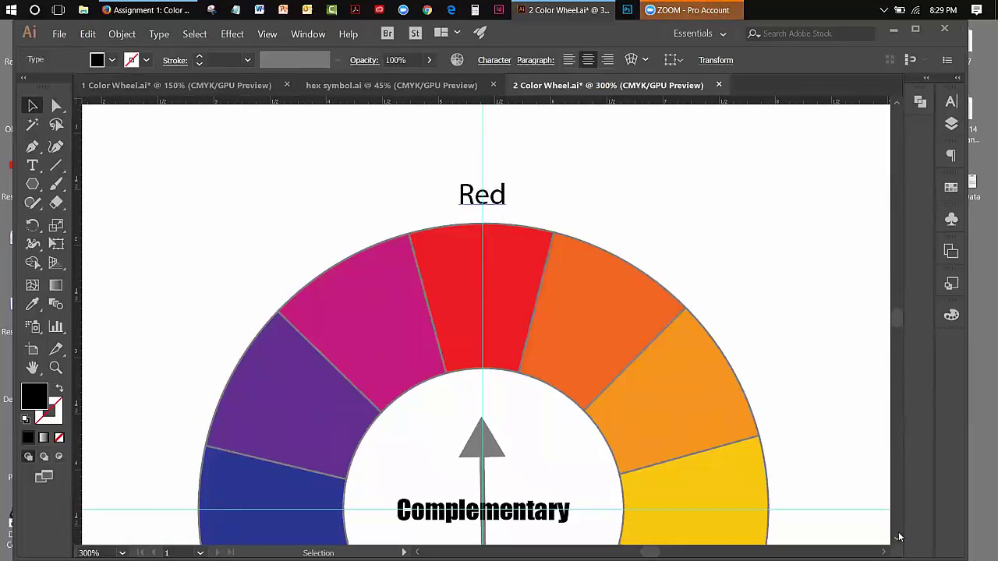
scroll(898, 538, "down", 2)
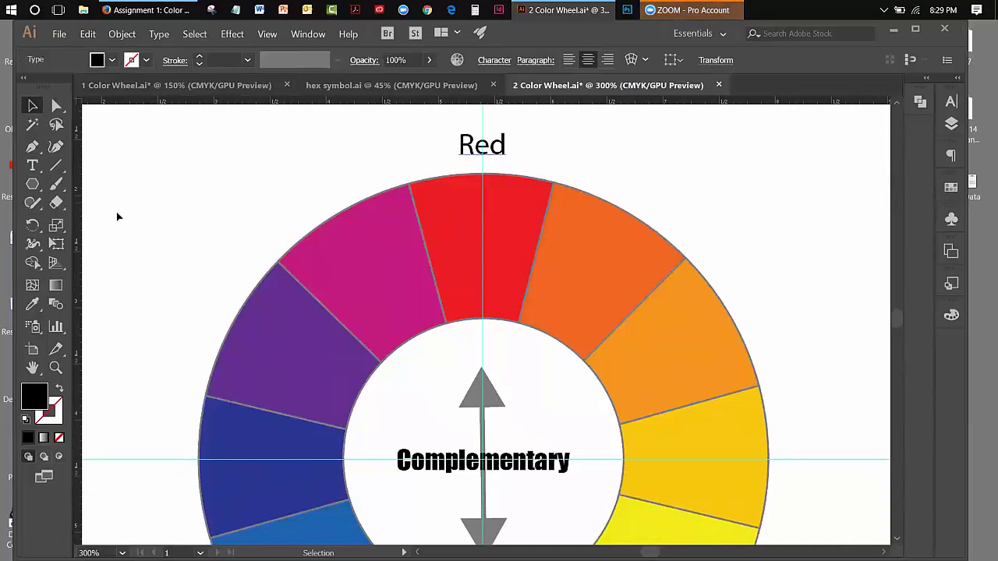
left_click(32, 225)
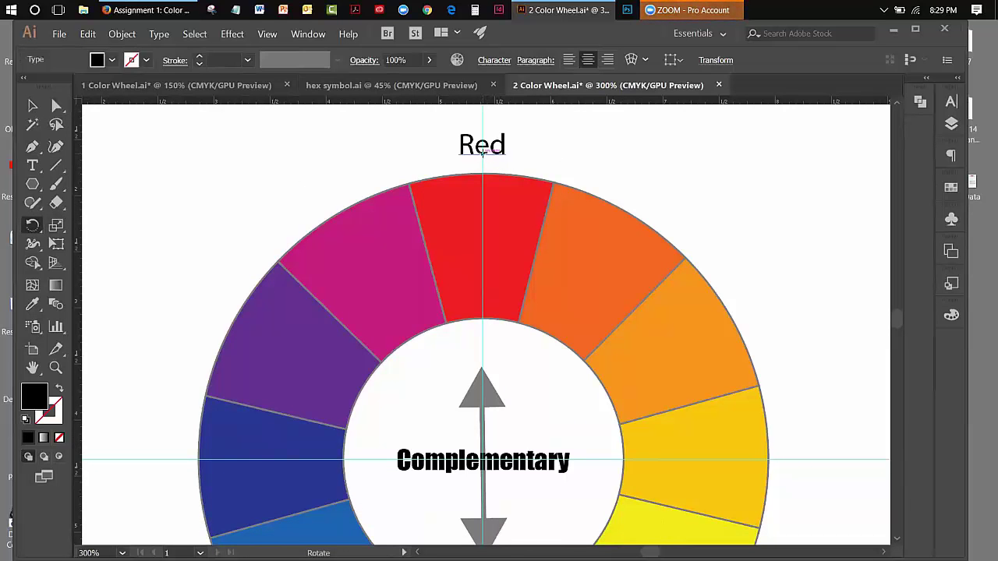
Step: Rotate the Red label clockwise around the wheel as a trial, then undo the rotation
left_click(484, 217)
key("v")
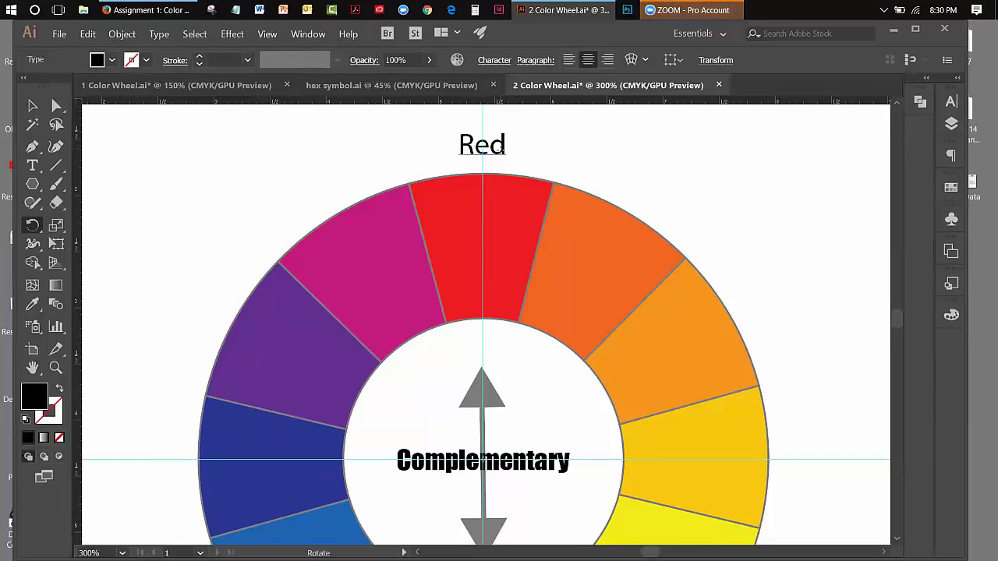
left_click_drag(496, 153, 629, 231)
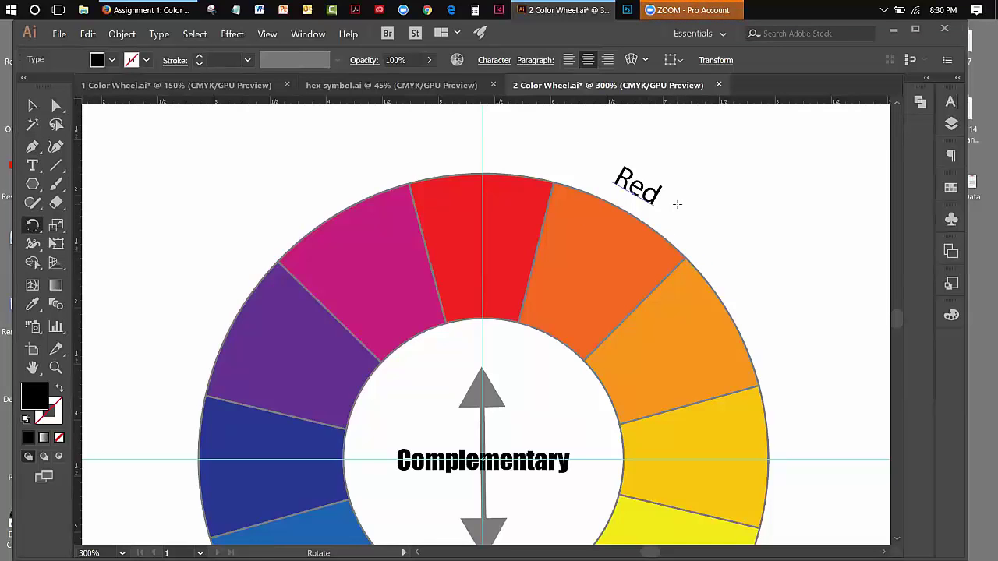
left_click(88, 34)
left_click(96, 44)
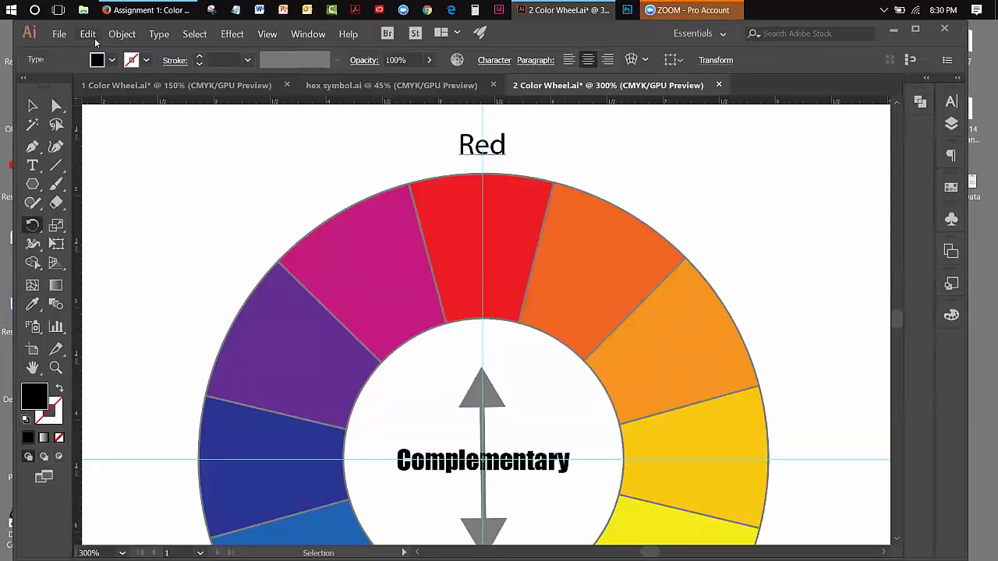
left_click(95, 39)
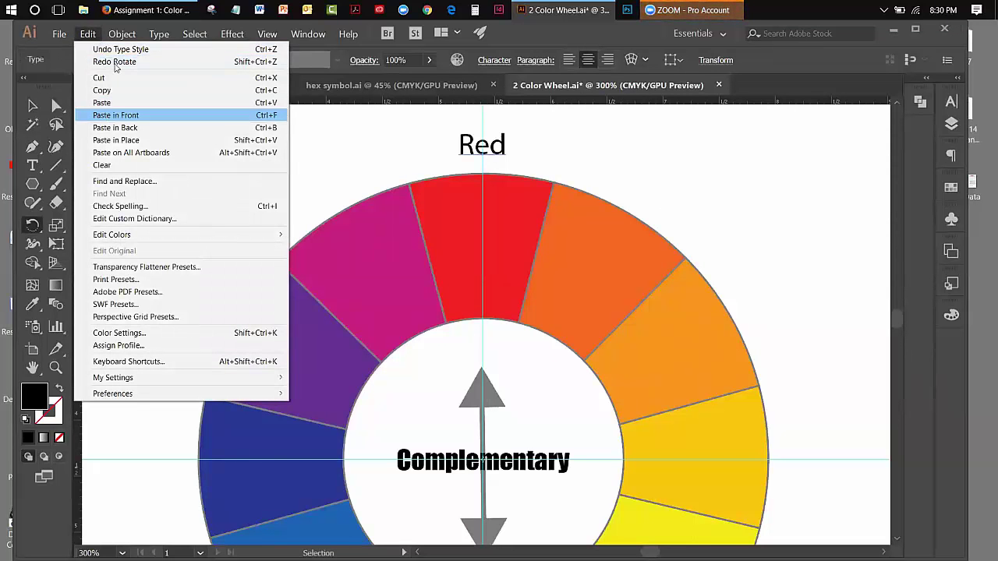
mouse_move(122, 34)
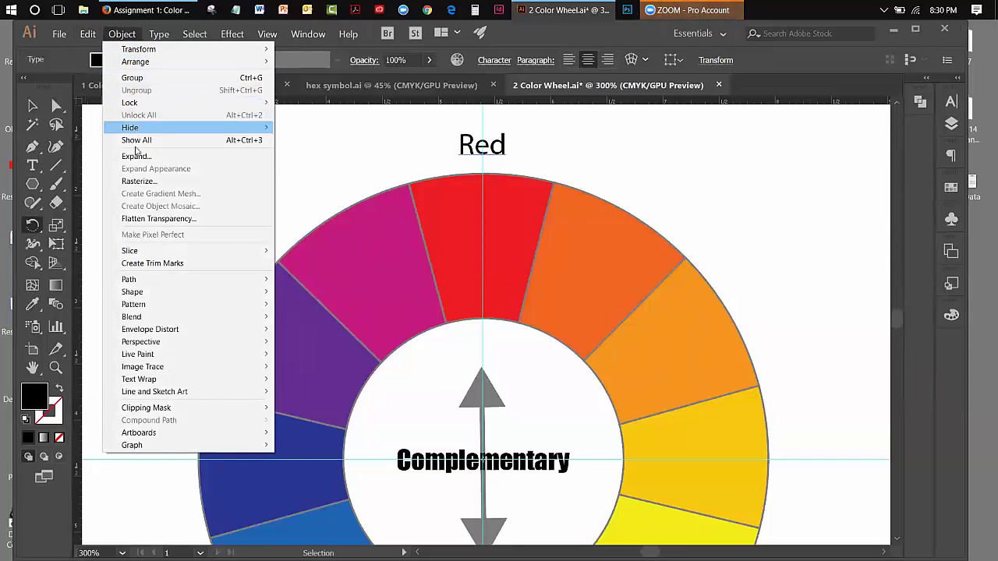
Step: Show all twelve hue labels, zoom out twice to the whole wheel, and deselect everything
left_click(137, 140)
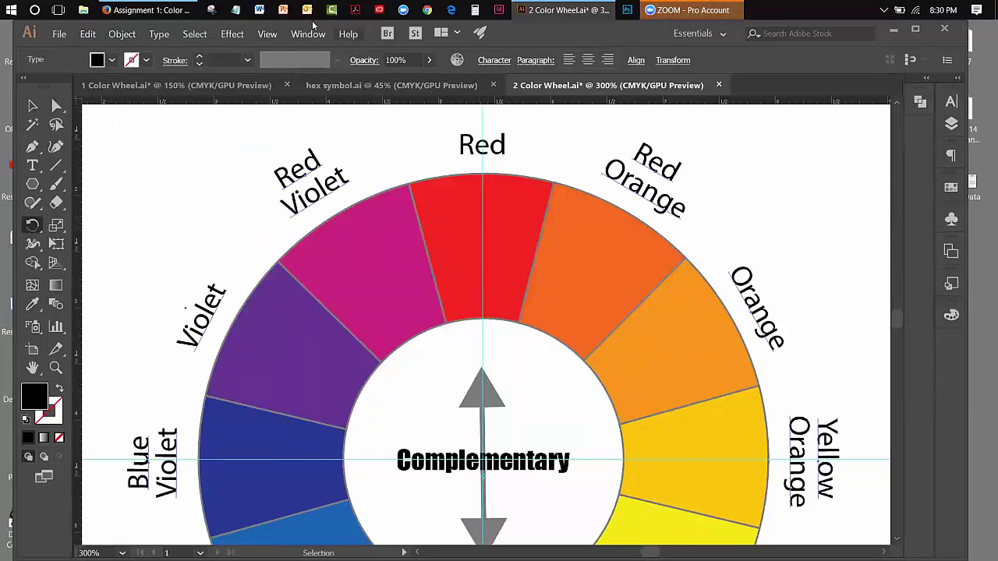
left_click(266, 34)
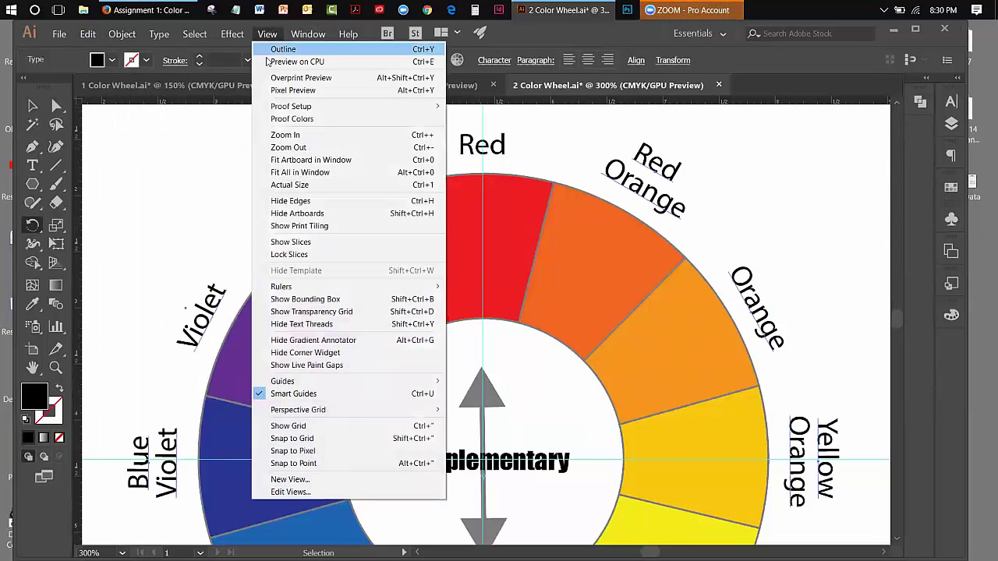
left_click(280, 148)
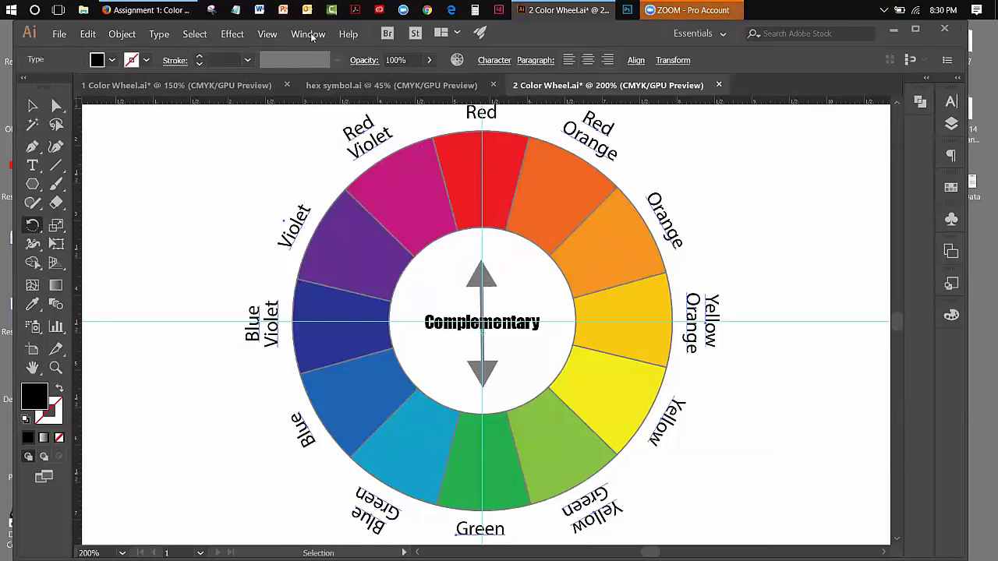
left_click(267, 34)
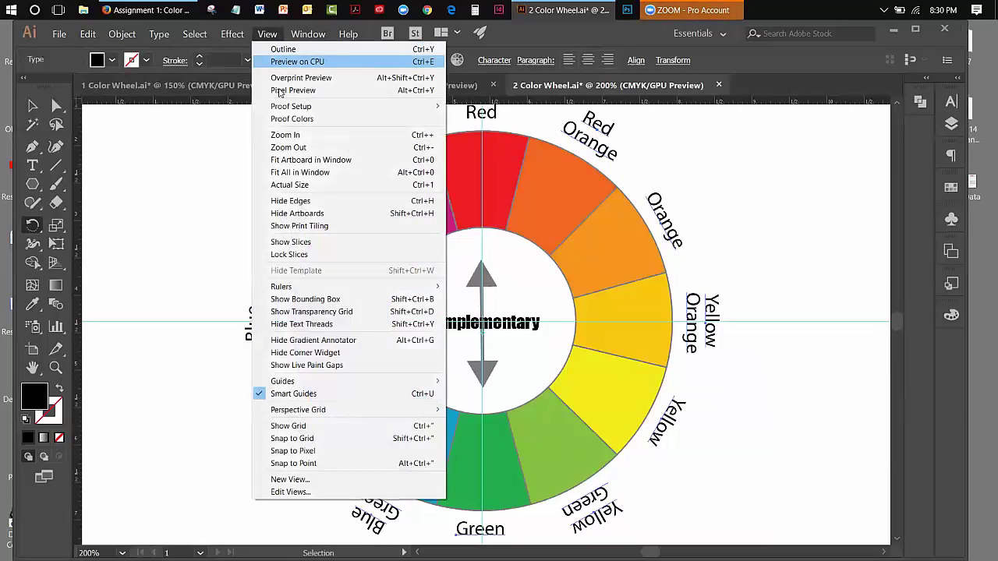
left_click(279, 149)
left_click(32, 106)
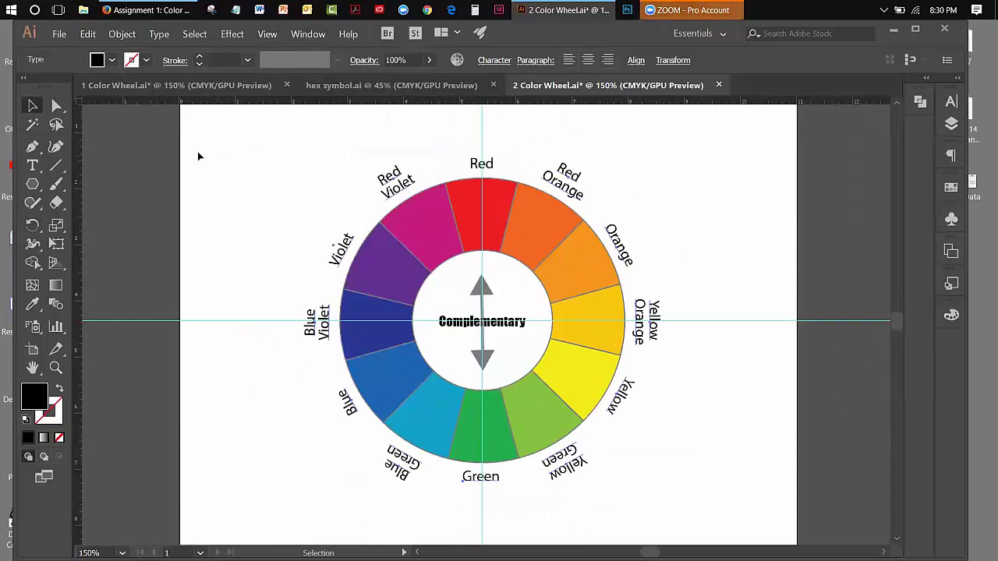
left_click(122, 130)
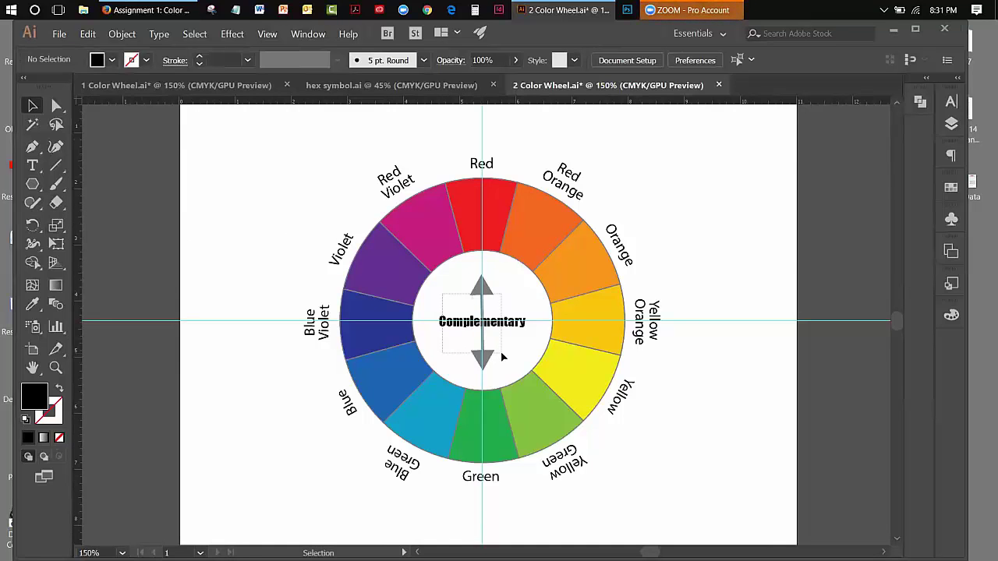
Step: Move the Complementary arrow to the lower right and draw a rectangle over the wheel's centre
left_click_drag(501, 356, 751, 460)
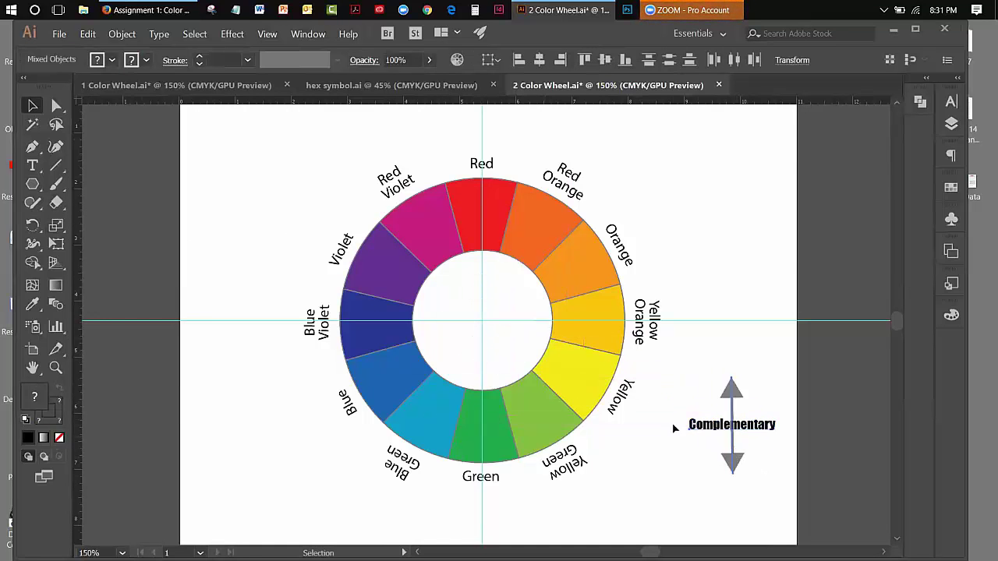
left_click(32, 186)
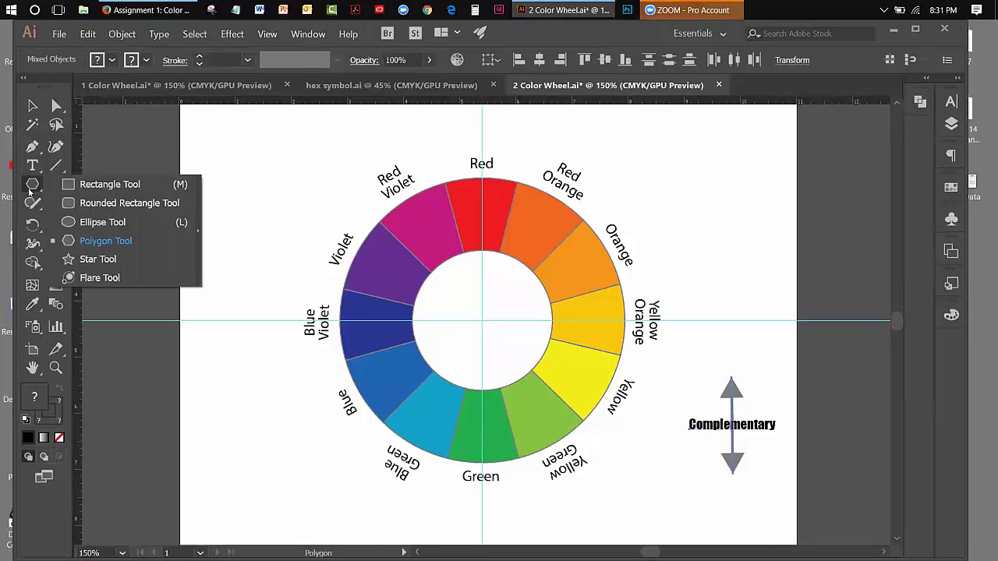
left_click(72, 190)
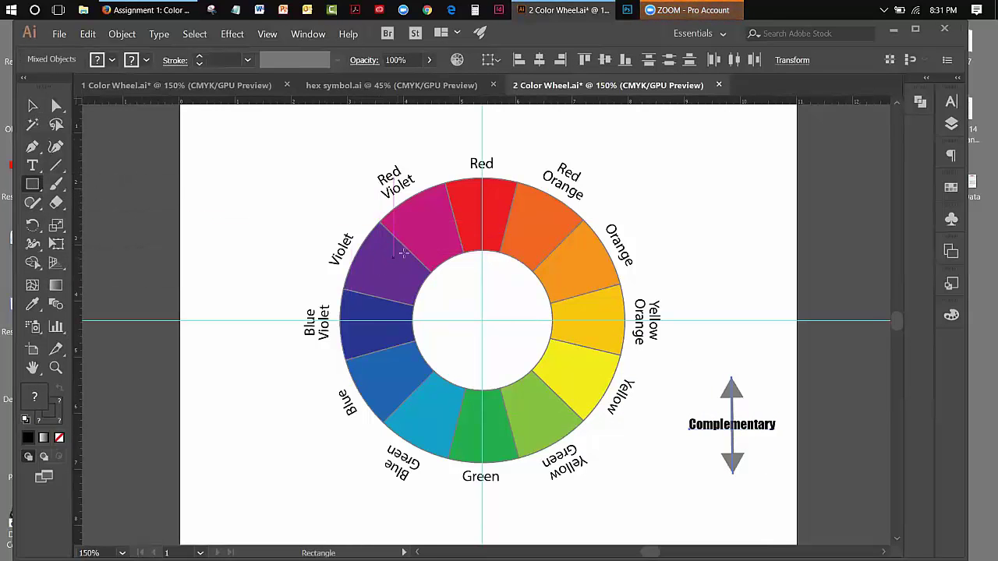
mouse_move(425, 239)
left_mouse_down()
mouse_move(524, 308)
mouse_move(550, 347)
mouse_move(538, 409)
left_mouse_up()
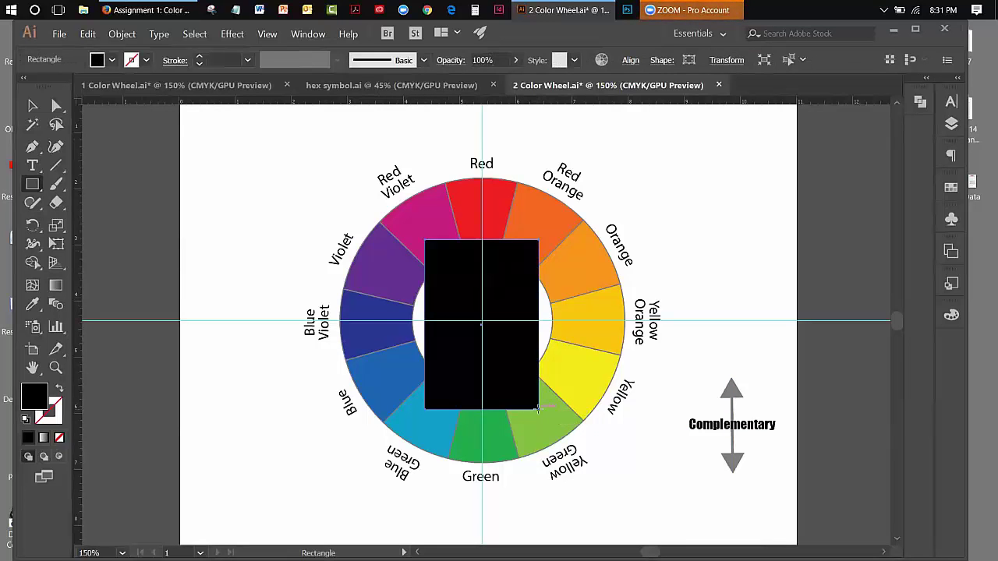
Step: Give the rectangle a grey 6d6d6d fill, then swap fill and stroke for an outline only
double_click(36, 391)
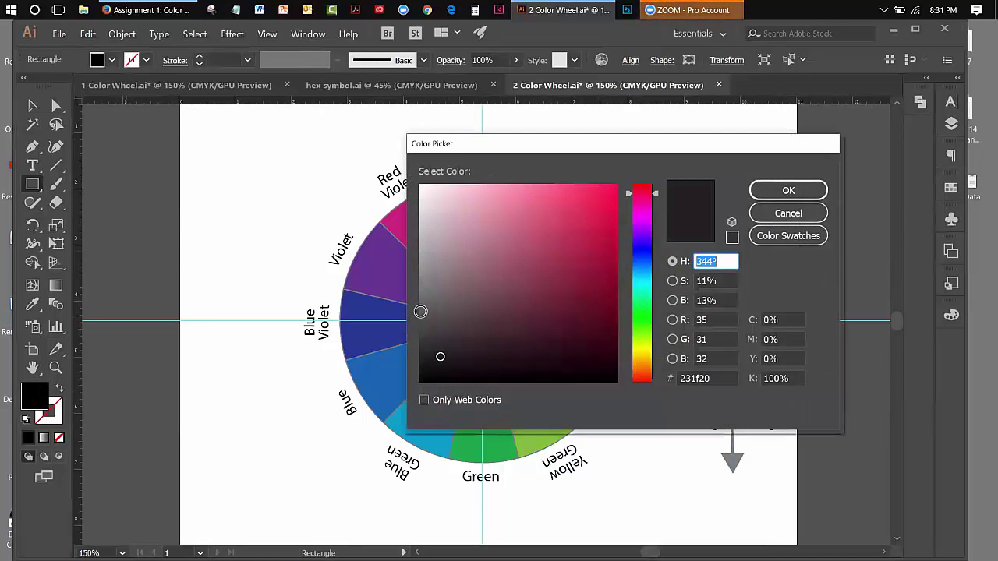
left_click(419, 297)
left_click(787, 191)
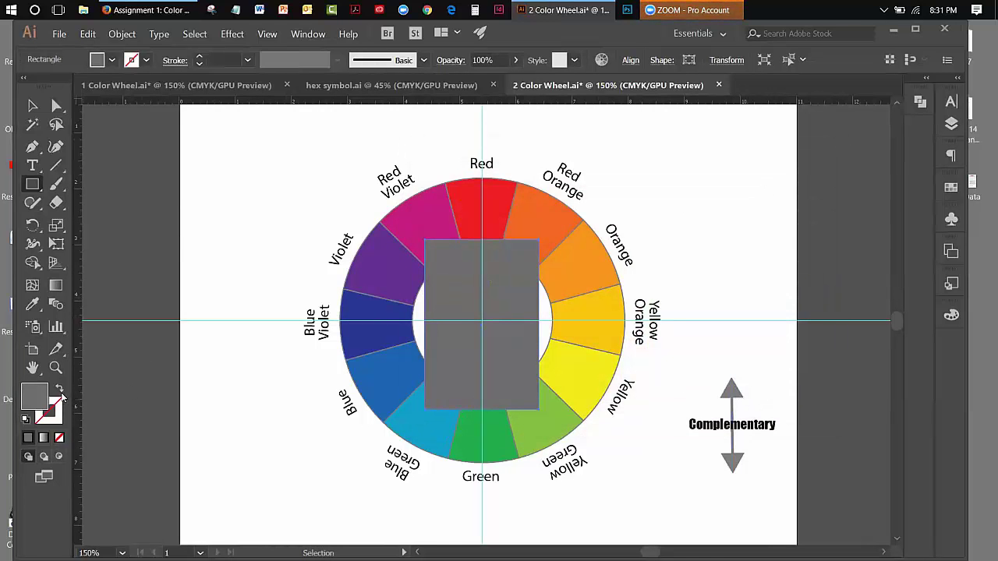
left_click(59, 389)
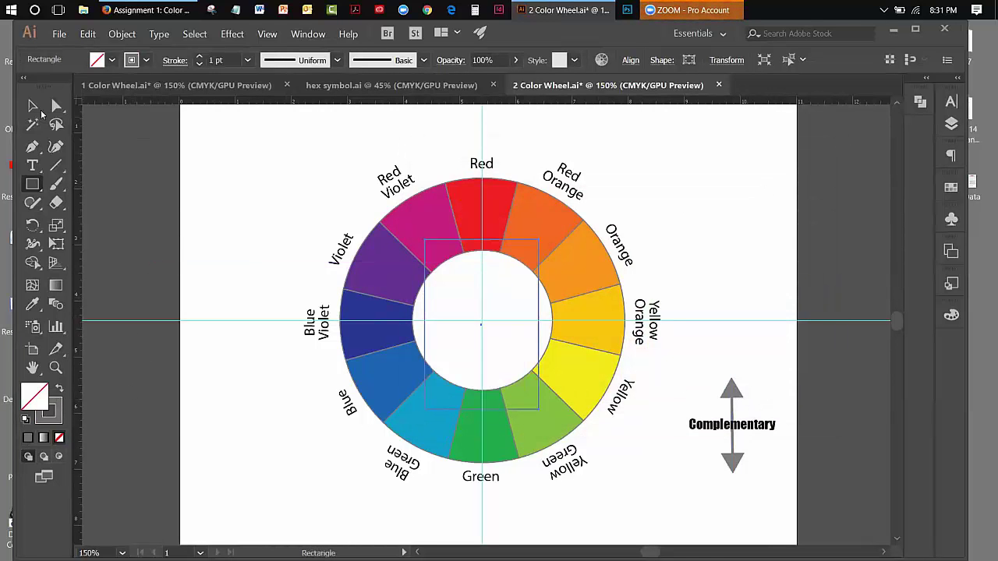
Step: Select the centre rectangle and tear off the Pen tools into a floating panel
left_click(31, 105)
left_click(211, 166)
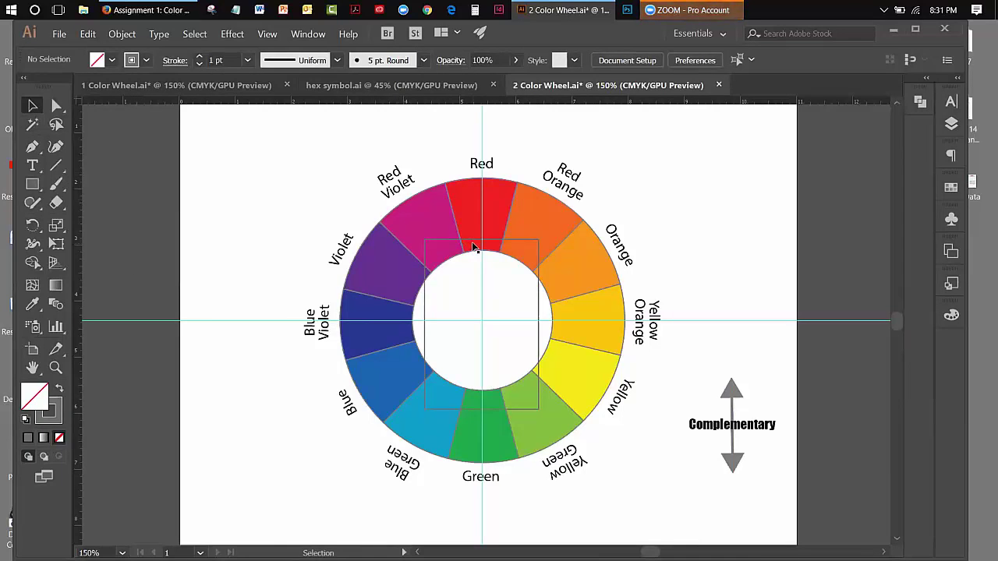
left_click(489, 272)
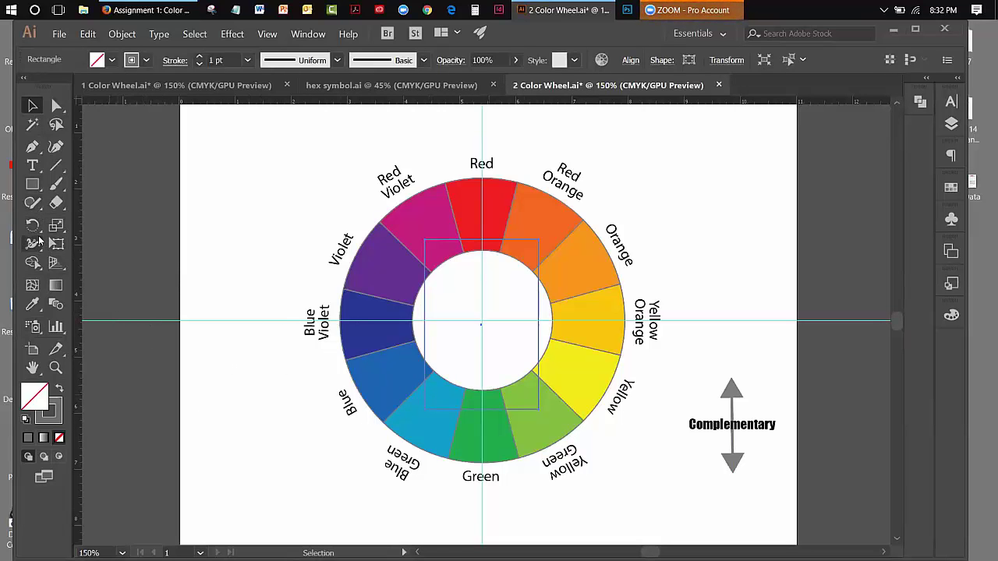
left_click(32, 146)
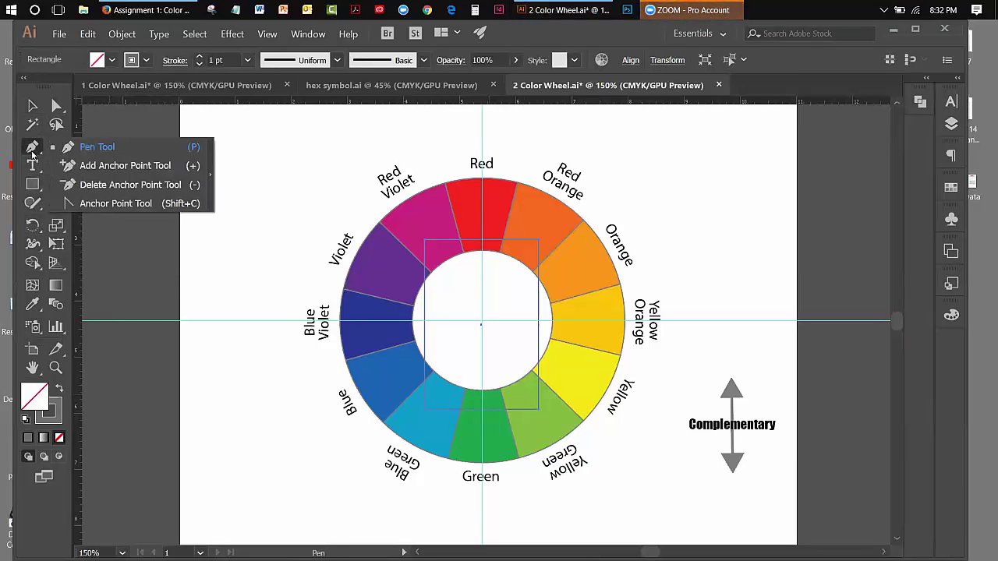
left_click(210, 171)
left_click_drag(92, 156, 272, 145)
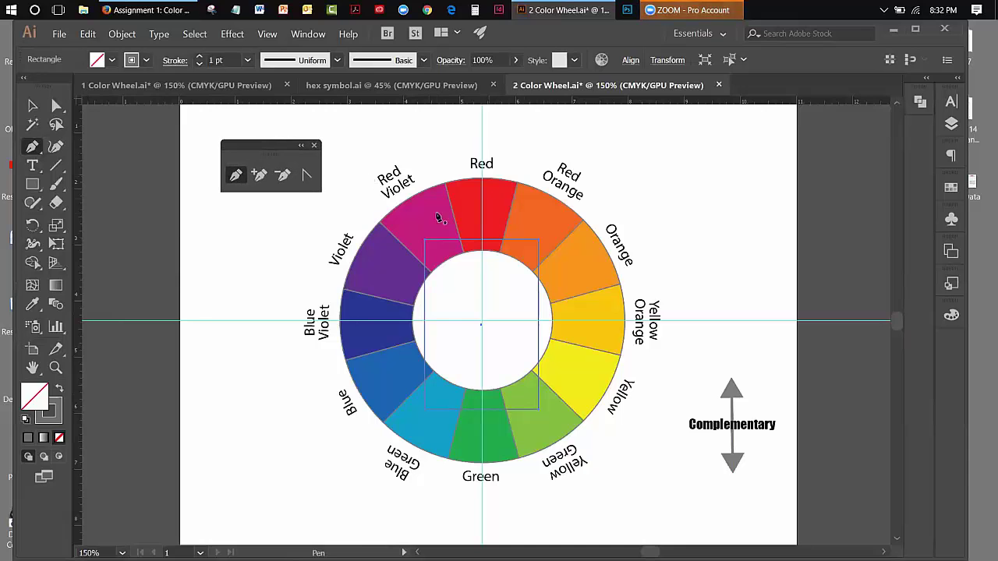
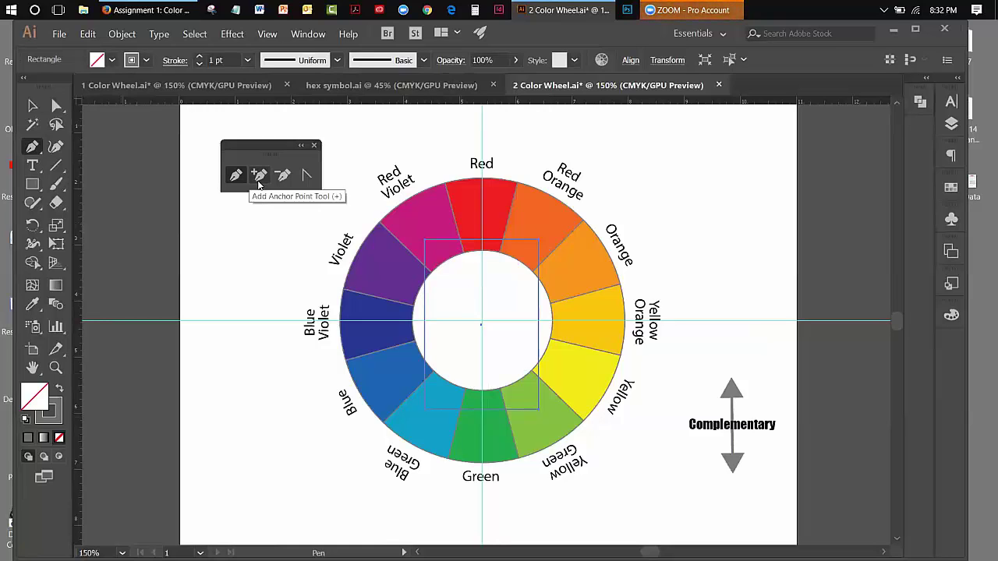
Step: Add an anchor point at the middle of the rectangle's bottom edge with the Add Anchor Point Tool
left_click(259, 176)
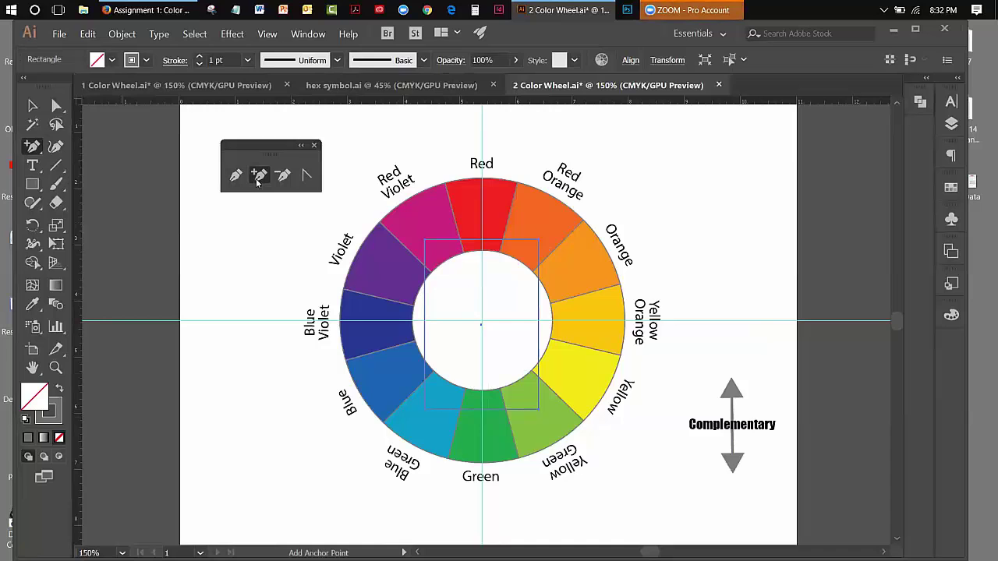
left_click(314, 146)
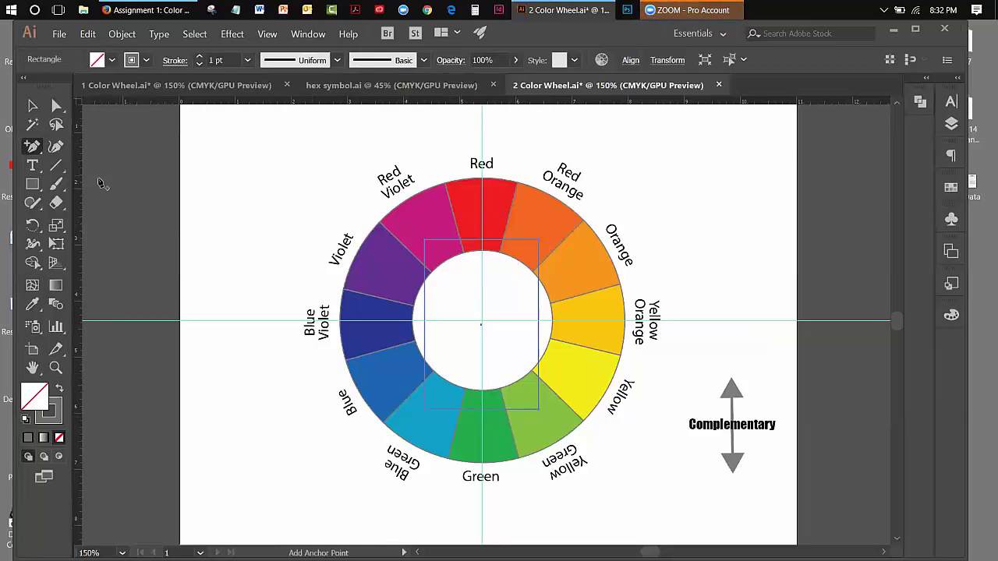
left_click(37, 156)
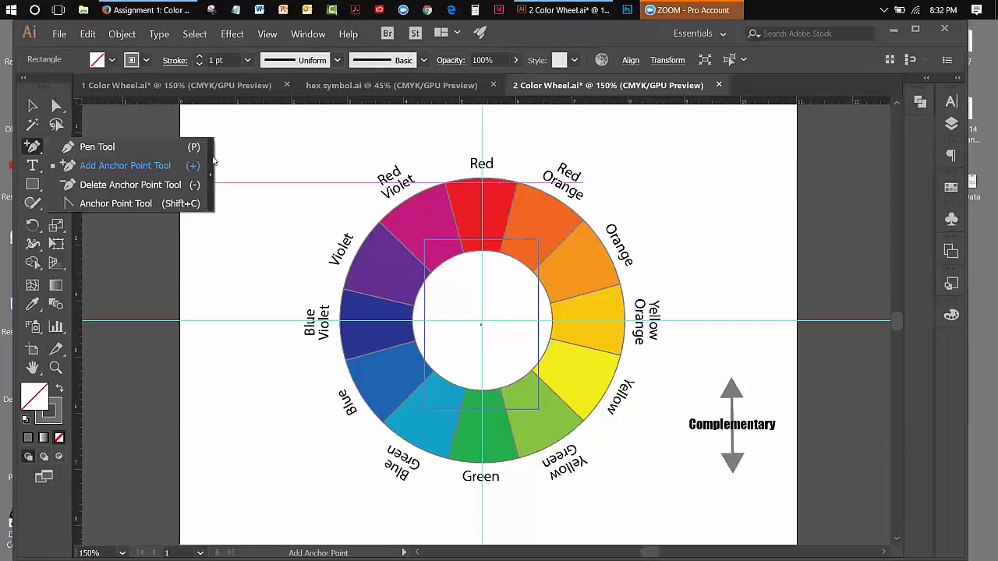
left_click_drag(212, 160, 210, 136)
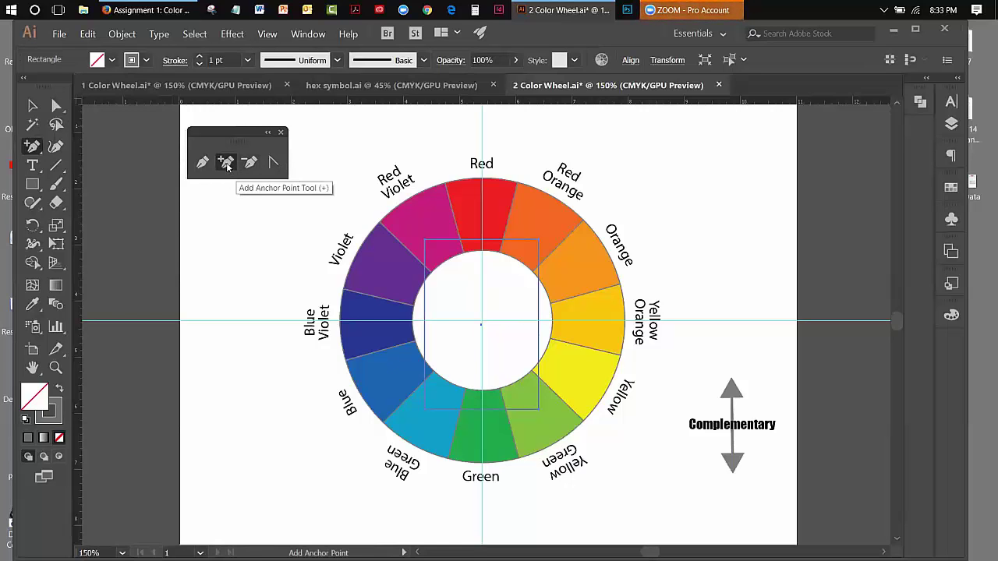
left_click(483, 415)
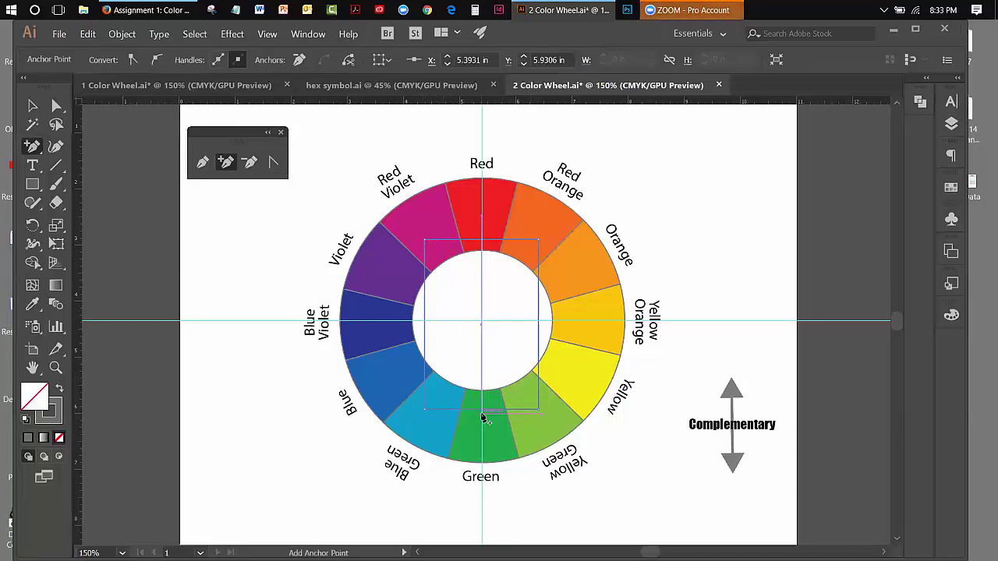
Step: Delete the rectangle's bottom-left and bottom-right corner points to leave a downward-pointing triangle
left_click(249, 163)
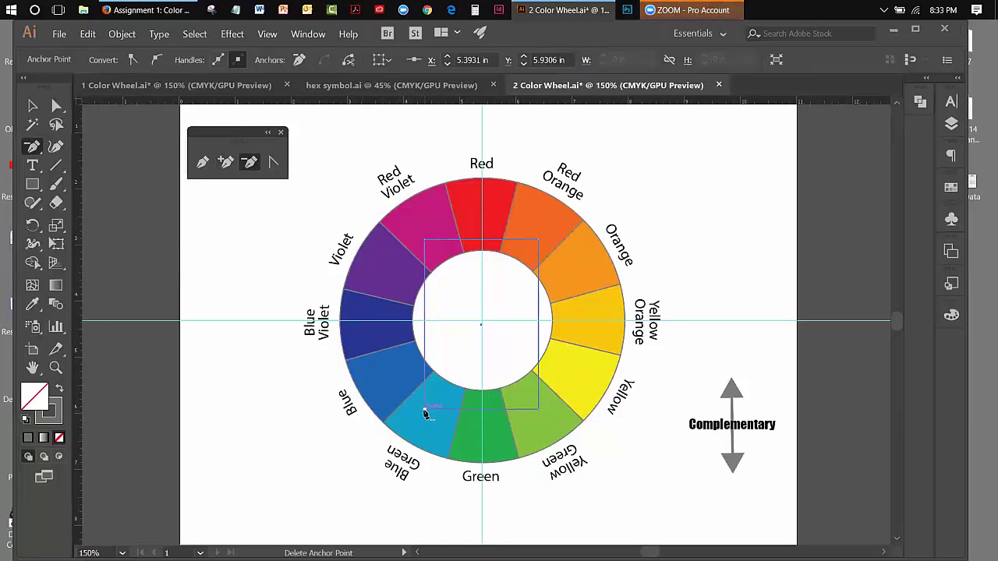
left_click(426, 413)
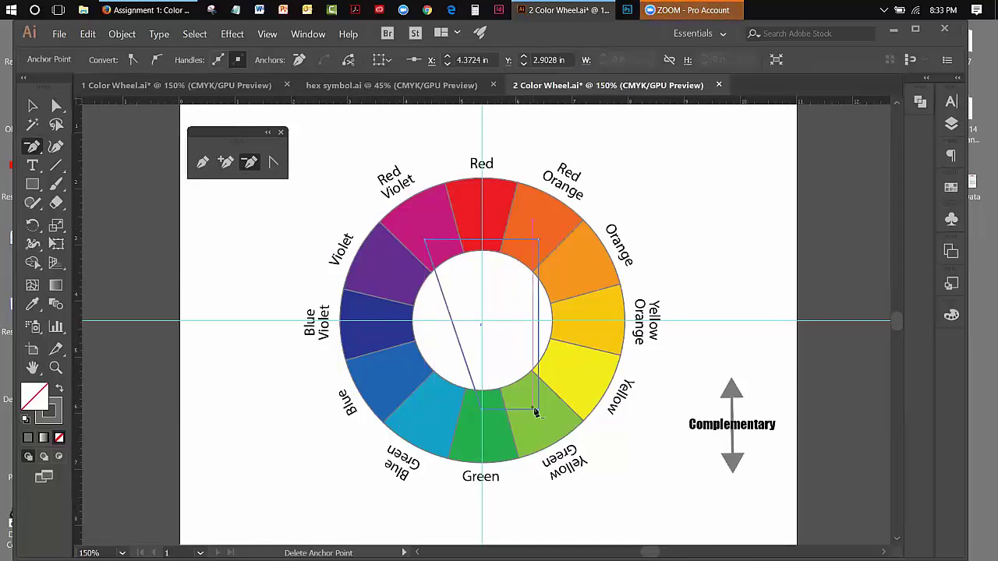
left_click(538, 413)
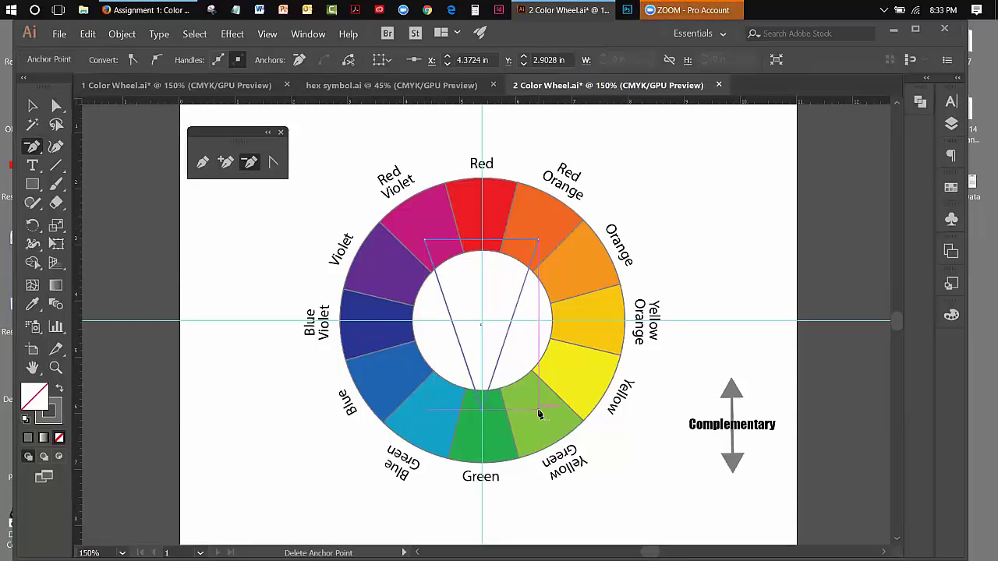
left_click(32, 105)
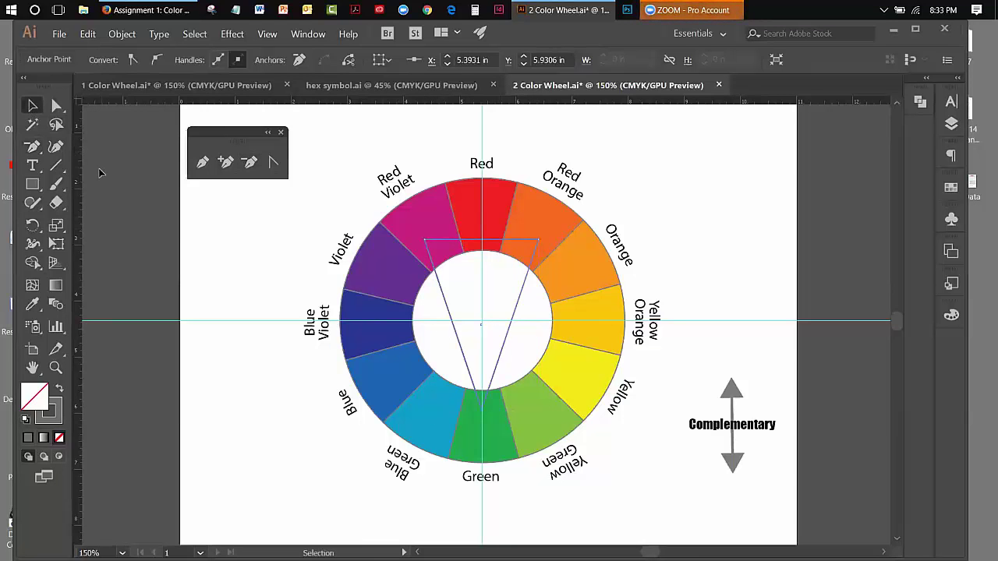
left_click(102, 175)
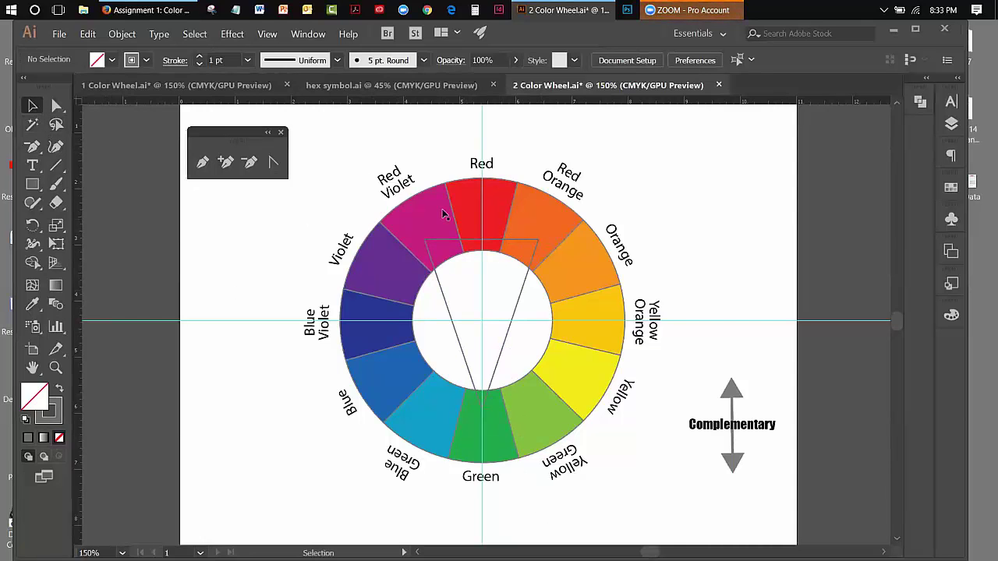
left_click(485, 240)
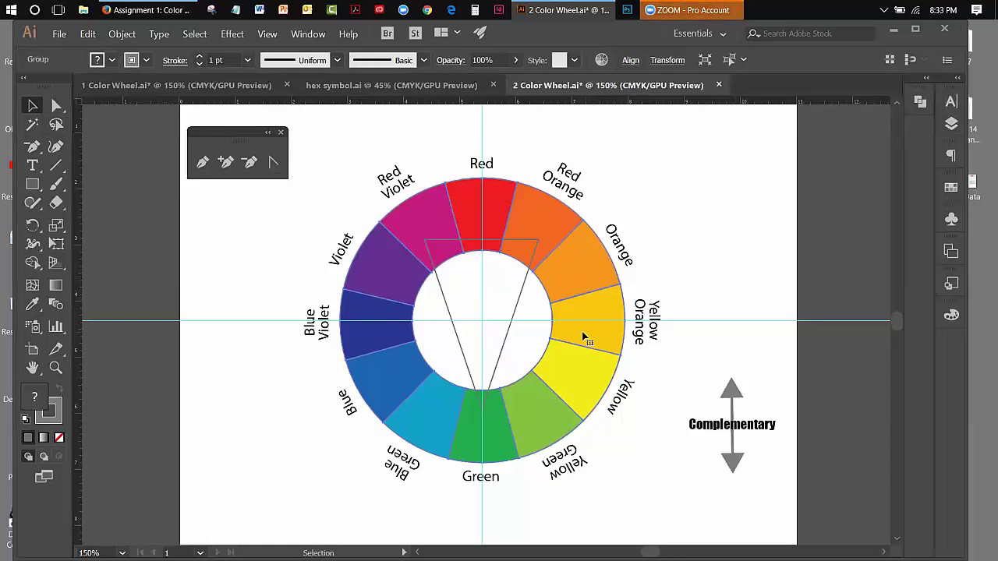
left_click(531, 300)
left_click(522, 299)
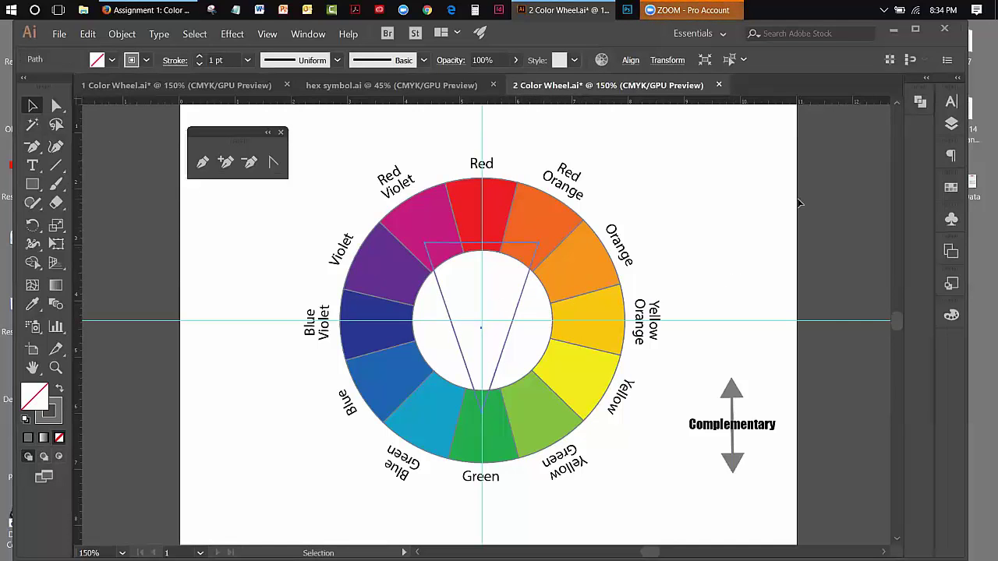
left_click(689, 237)
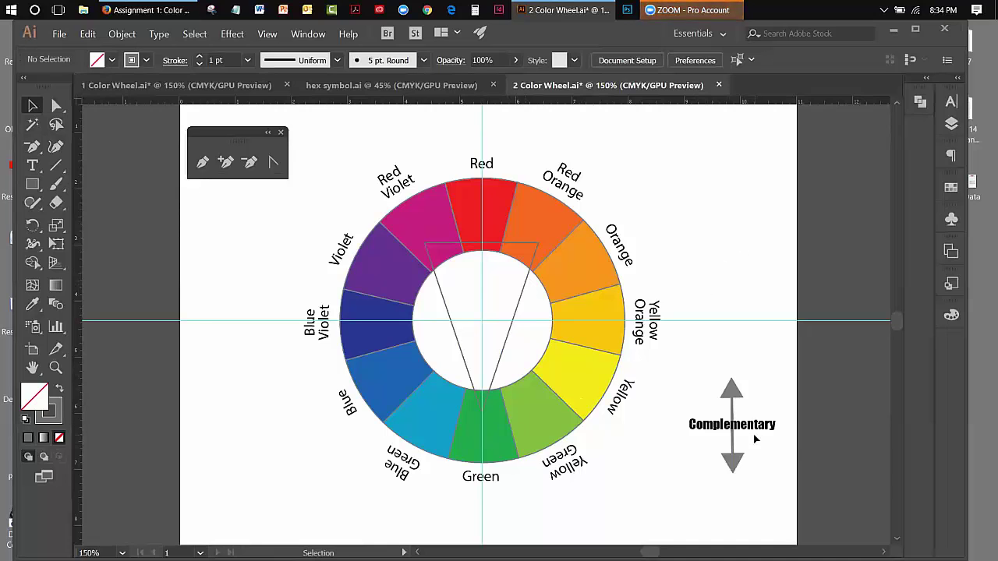
Step: Move the Complementary label to the wheel's centre and retype it as 'Tetratic'
left_click_drag(755, 429, 440, 326)
double_click(511, 328)
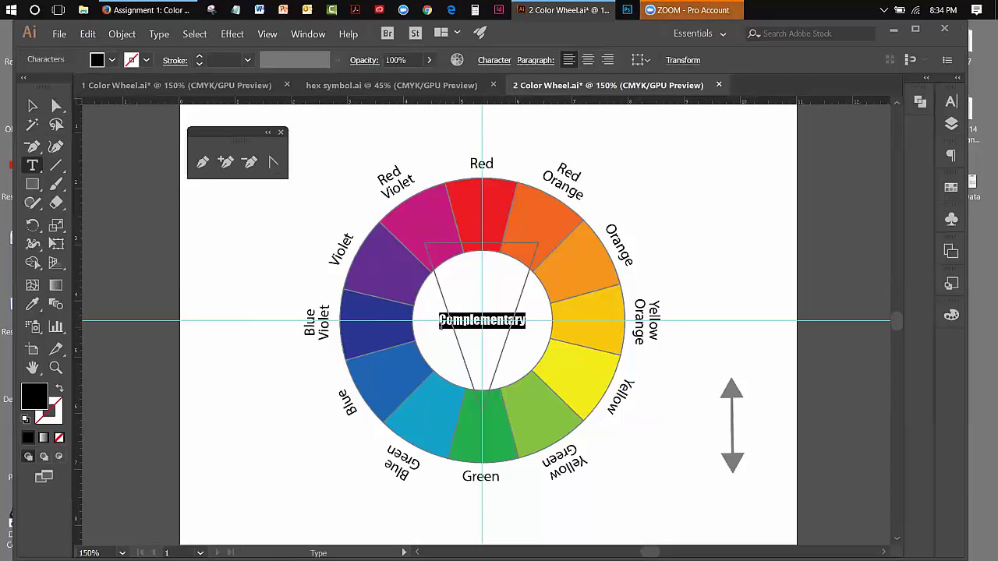
type("Tetra")
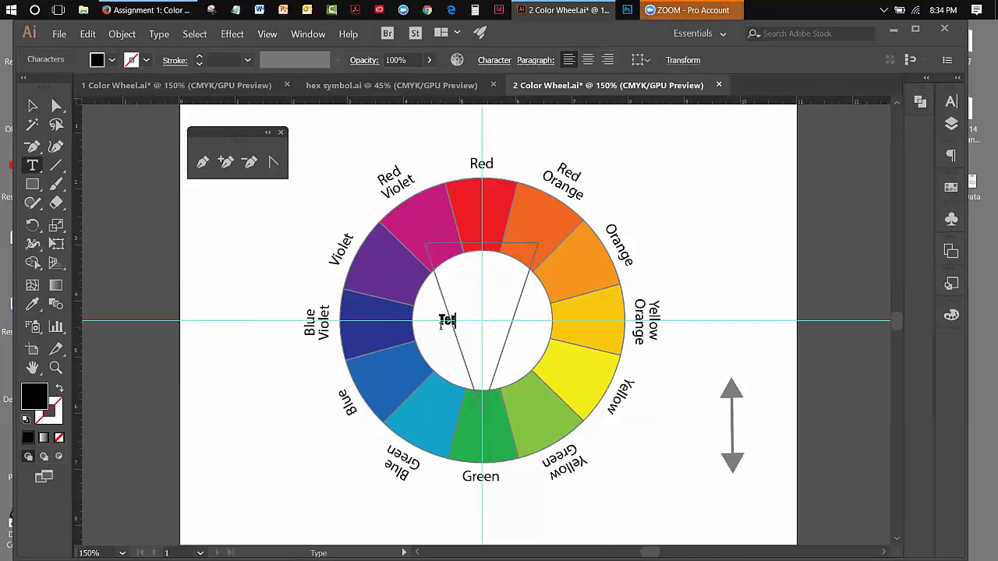
type("tic")
left_click(32, 106)
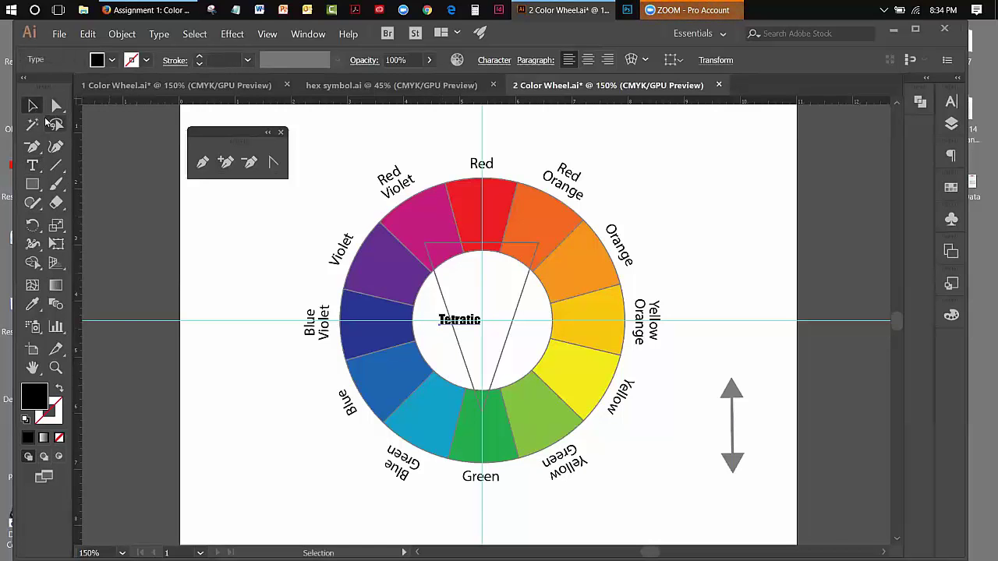
key("Right")
key("Right")
key("Right")
key("Right")
key("Right")
key("Right")
key("Right")
key("Right")
key("Right")
key("Right")
key("Right")
key("Right")
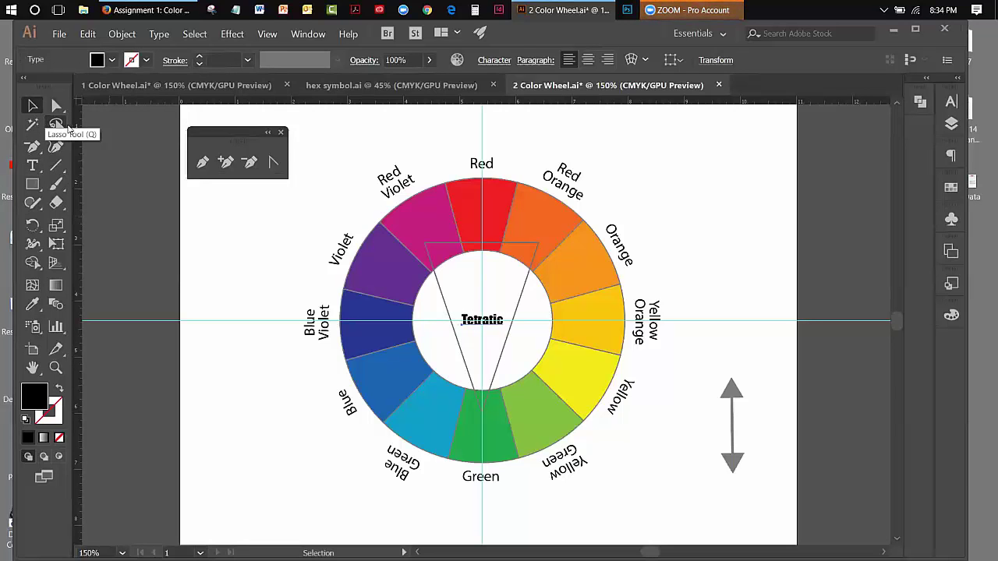
left_click(580, 171)
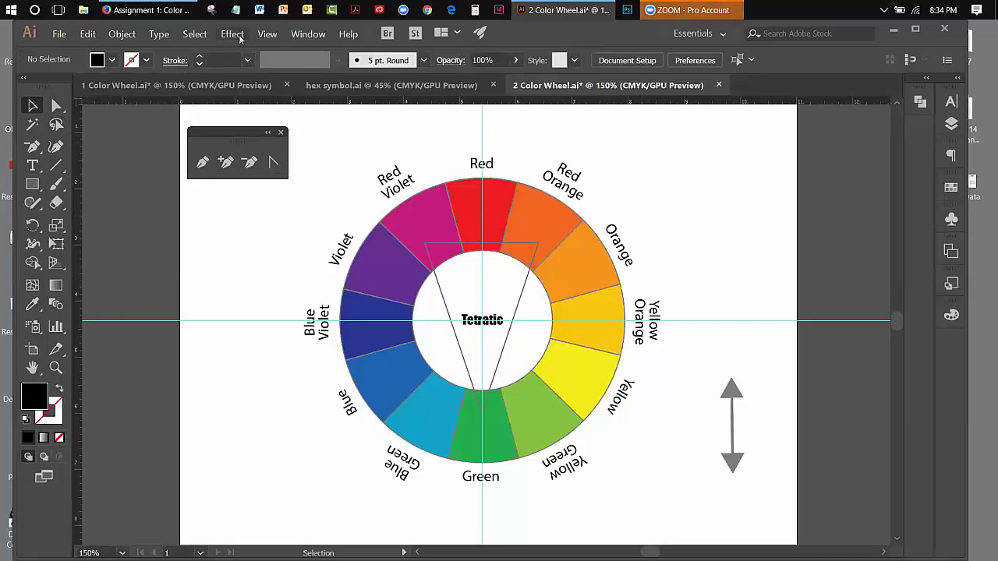
Step: Hide the guides and switch to the hex symbol.ai document
left_click(265, 34)
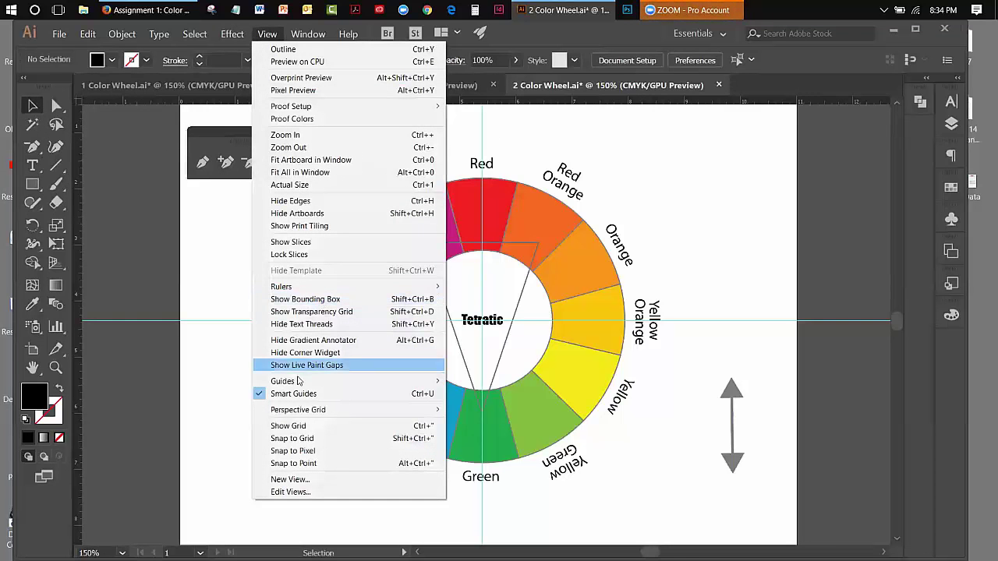
mouse_move(427, 380)
left_click(468, 382)
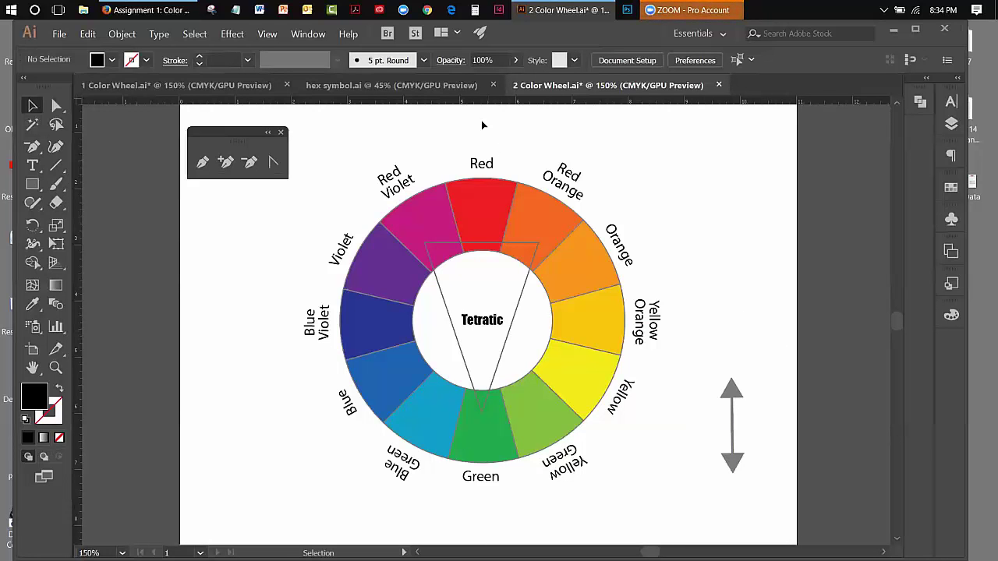
left_click(366, 88)
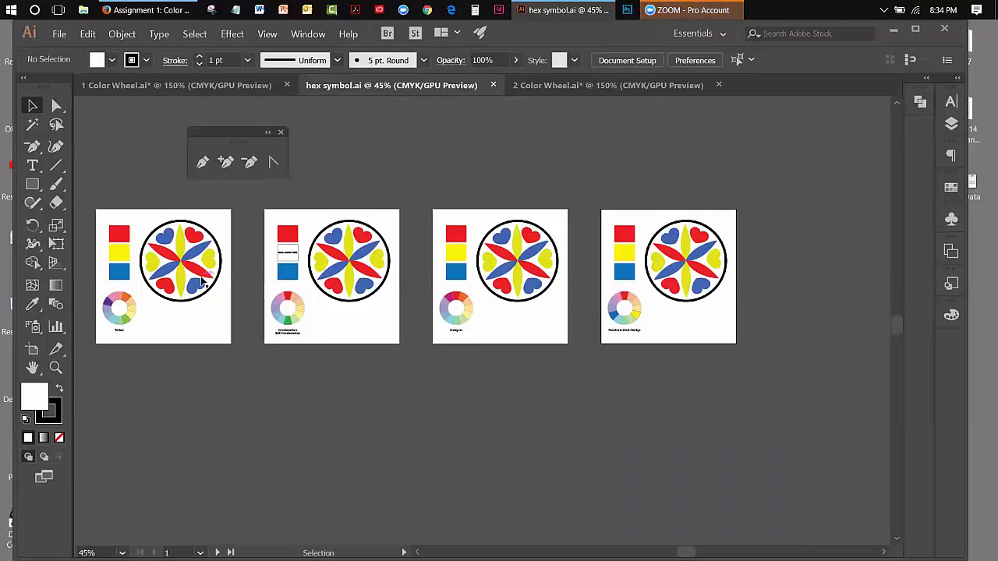
Step: Show the Artboards panel listing hex sign, analogous, complementary and tertiary, placed at the top right
left_click_drag(226, 141, 482, 124)
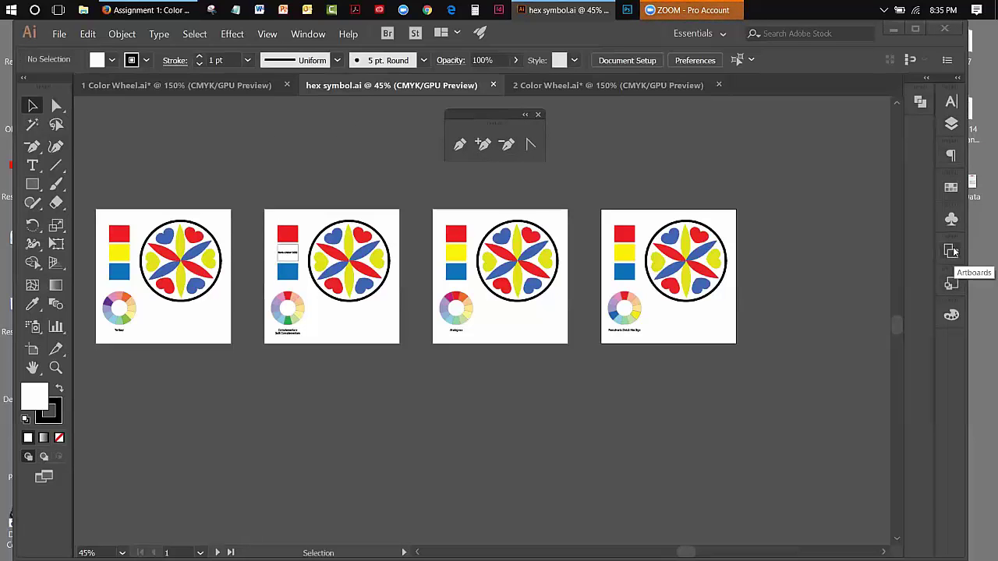
left_click(950, 251)
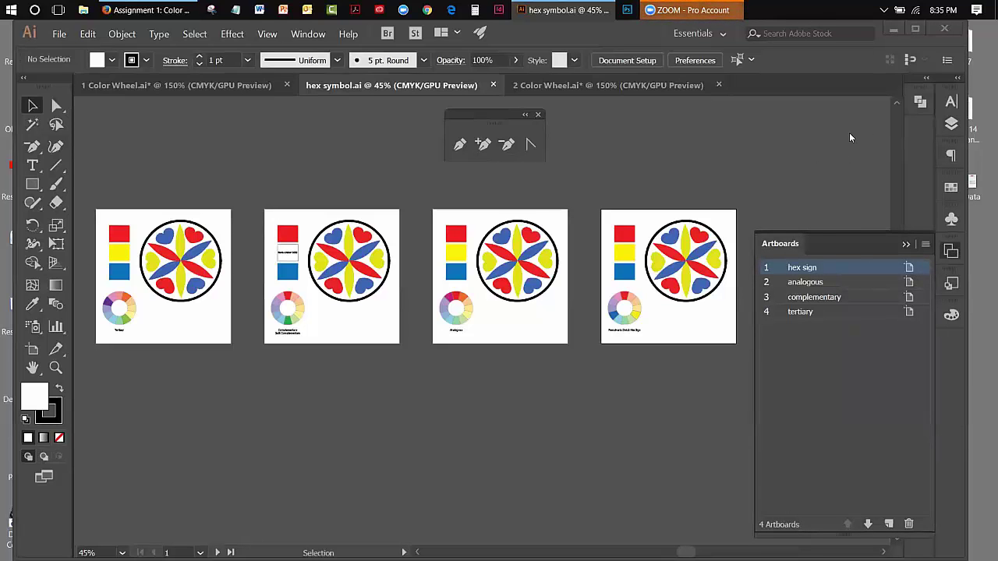
left_click_drag(789, 245, 806, 154)
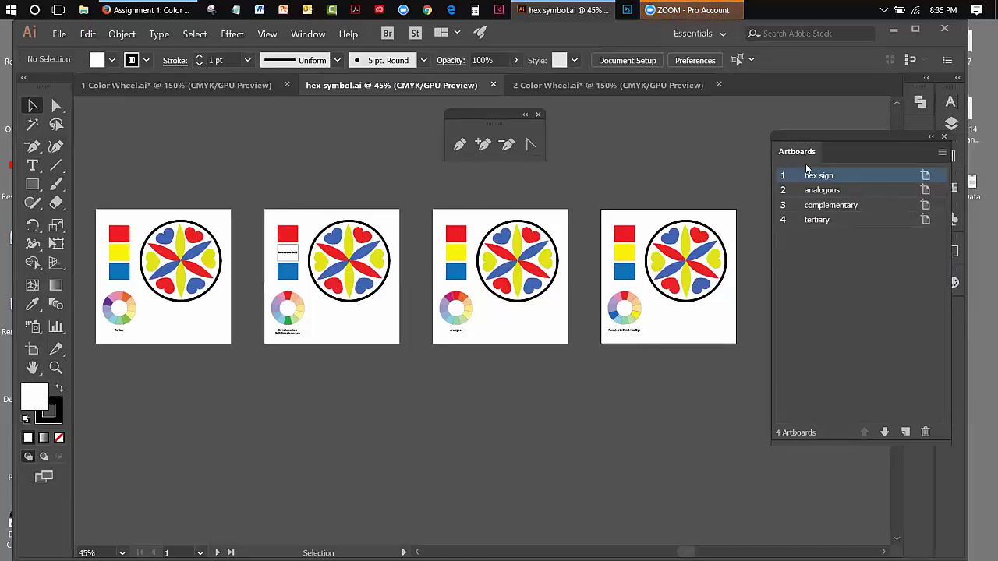
Step: Fit the hex sign artboard in view, then jump to the analogous artboard, keeping its name
double_click(824, 177)
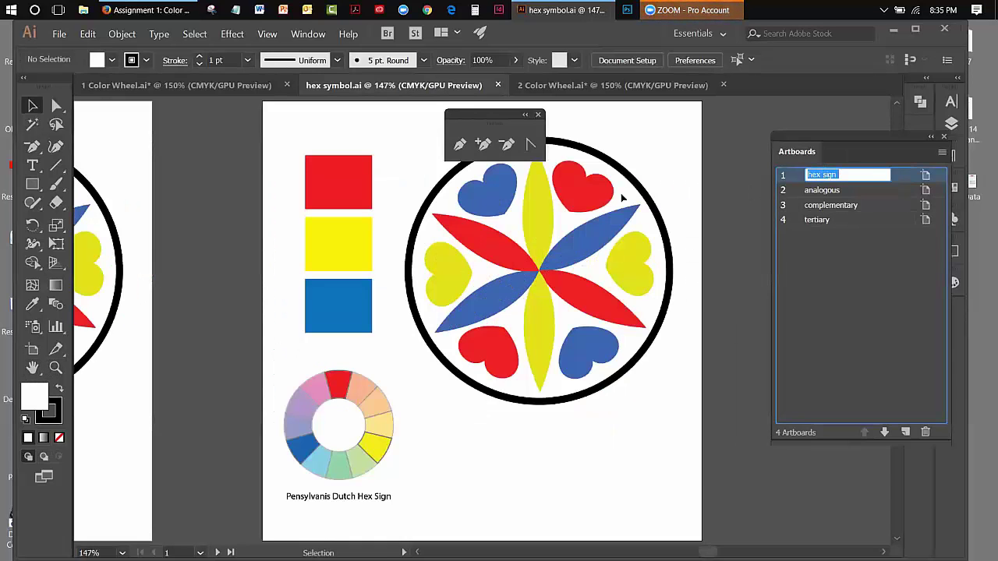
left_click_drag(491, 126, 818, 469)
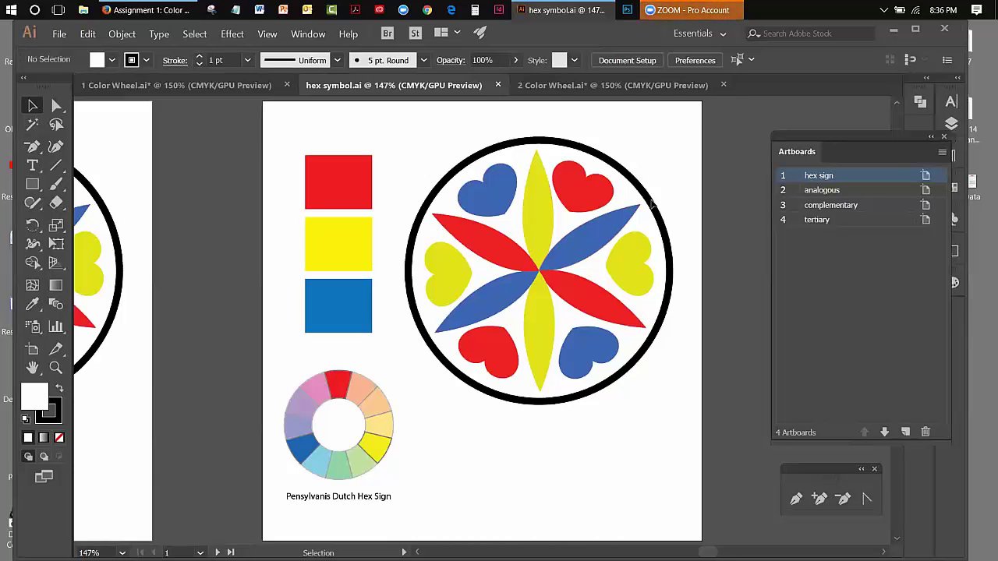
double_click(839, 190)
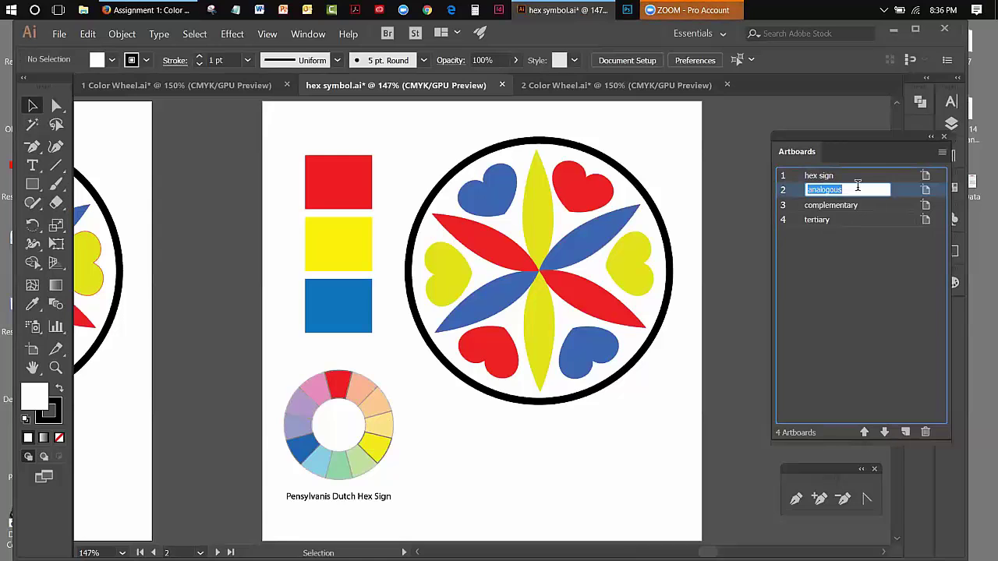
left_click(902, 196)
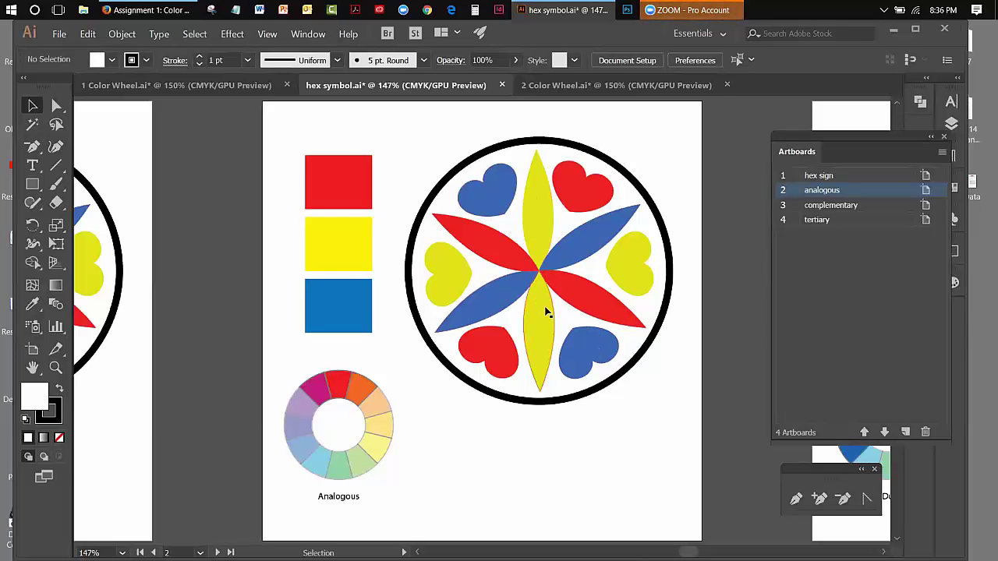
Step: Recolour the analogous hex sign's blue petal and heart magenta by sampling the wheel's magenta segment
left_click(578, 258)
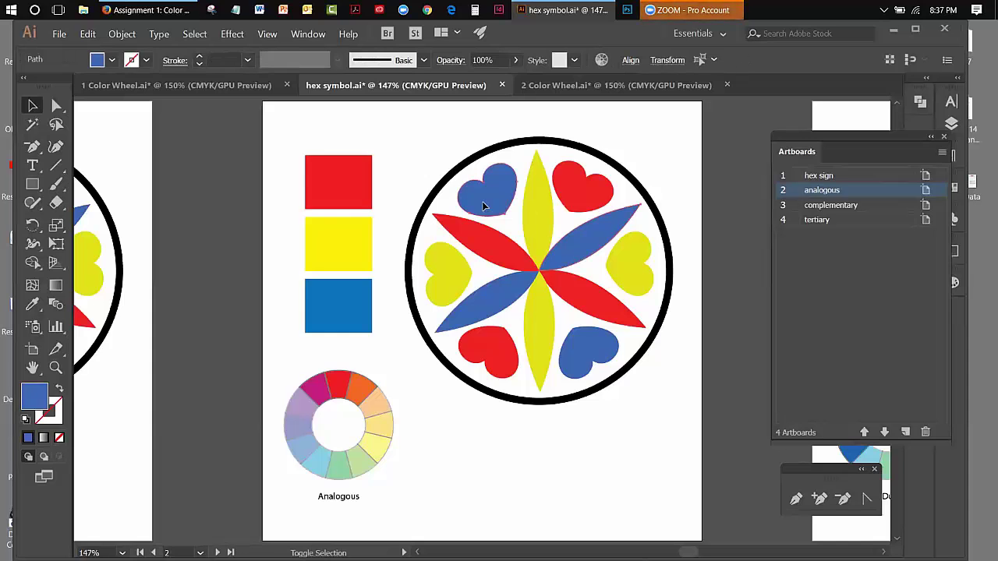
left_click(591, 349, "shift")
left_click(32, 306)
left_click(318, 382)
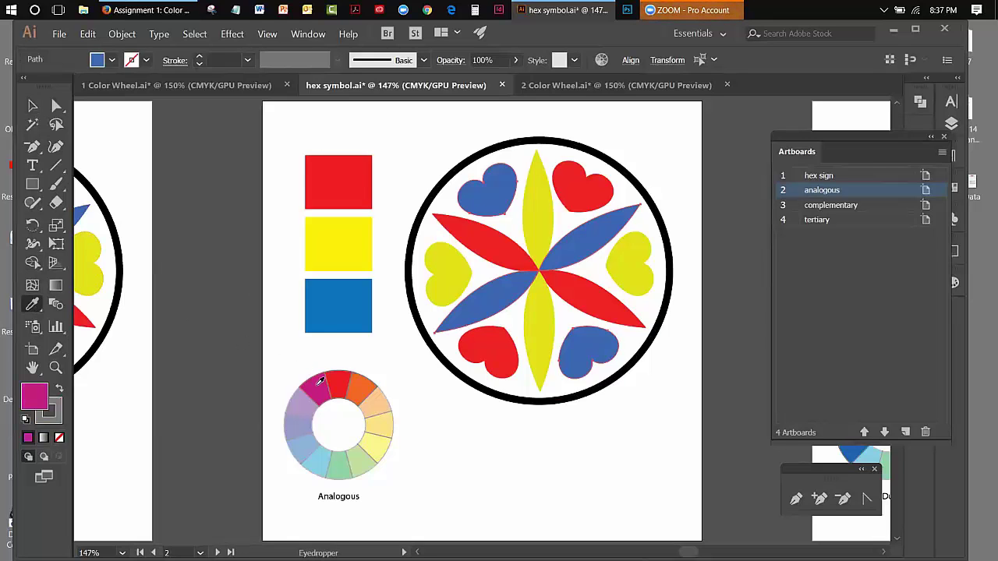
left_click(32, 107)
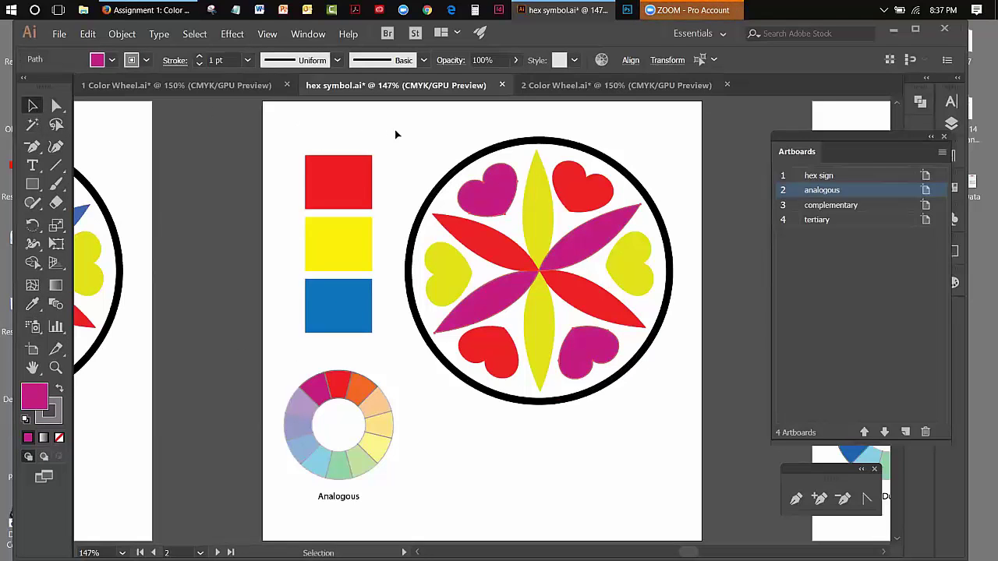
left_click(395, 133)
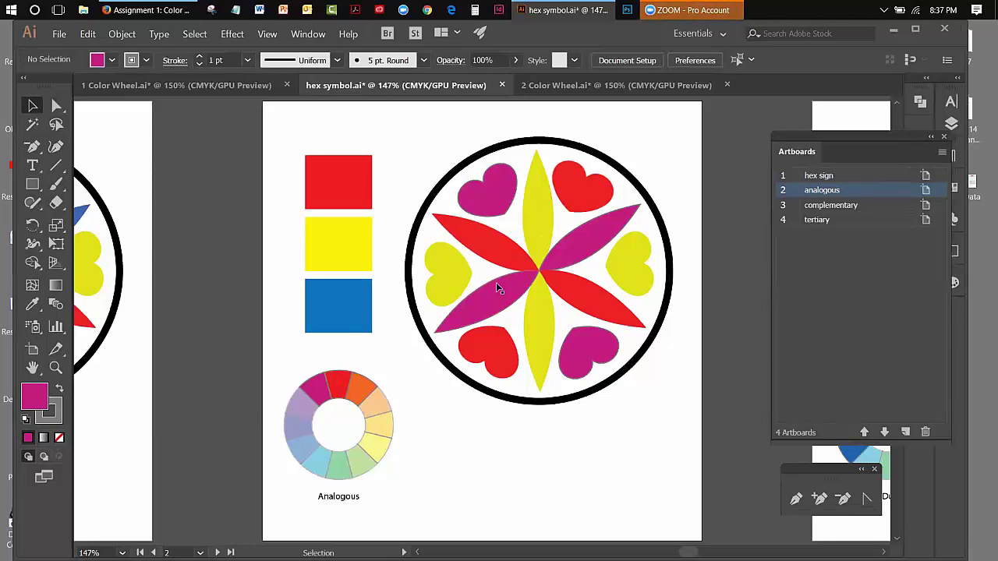
Step: Recolour the two yellow hearts and two yellow petals orange from the wheel's orange segment
left_click(439, 269)
left_click(532, 238, "shift")
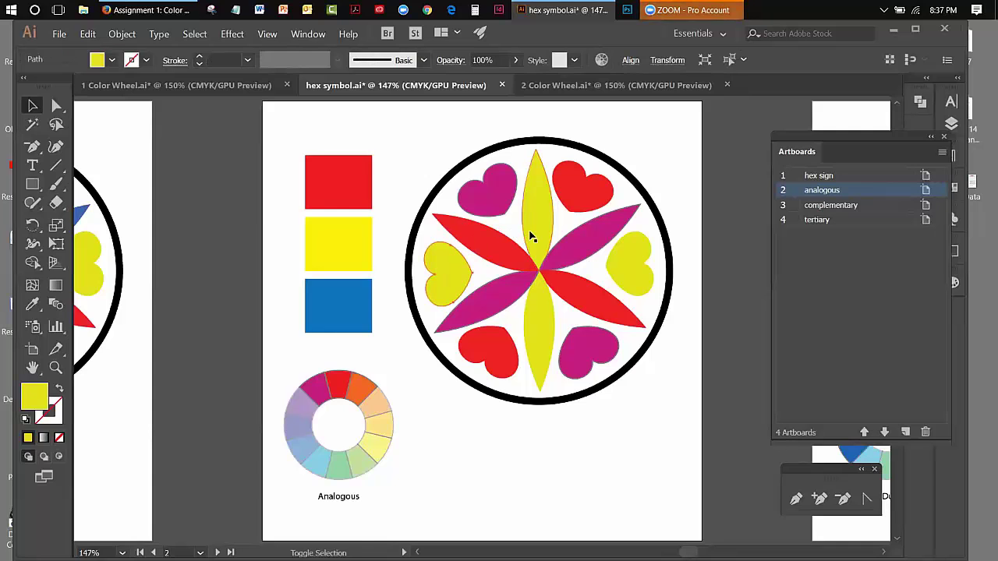
left_click(609, 261, "shift")
left_click(543, 302, "shift")
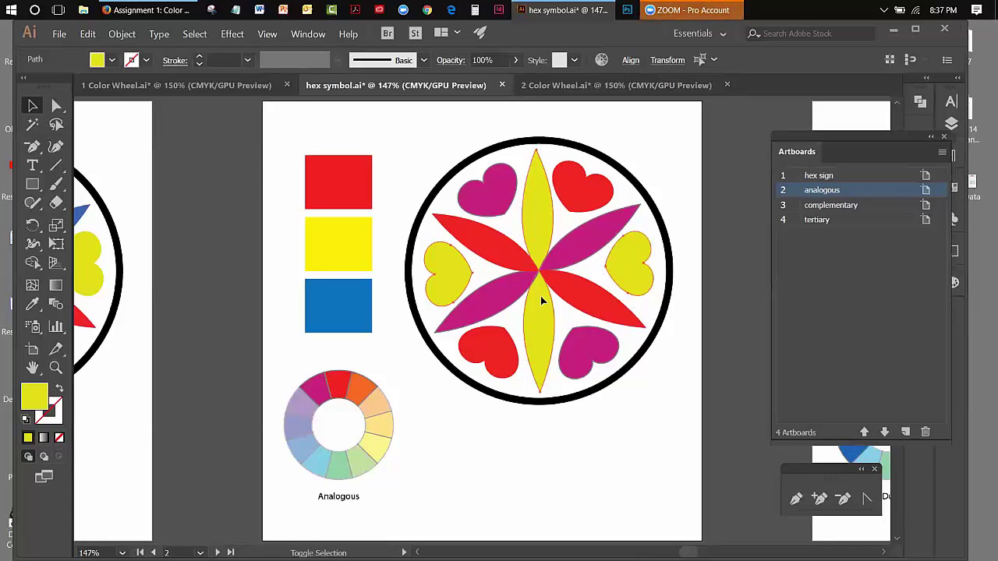
left_click(29, 307)
left_click(360, 383)
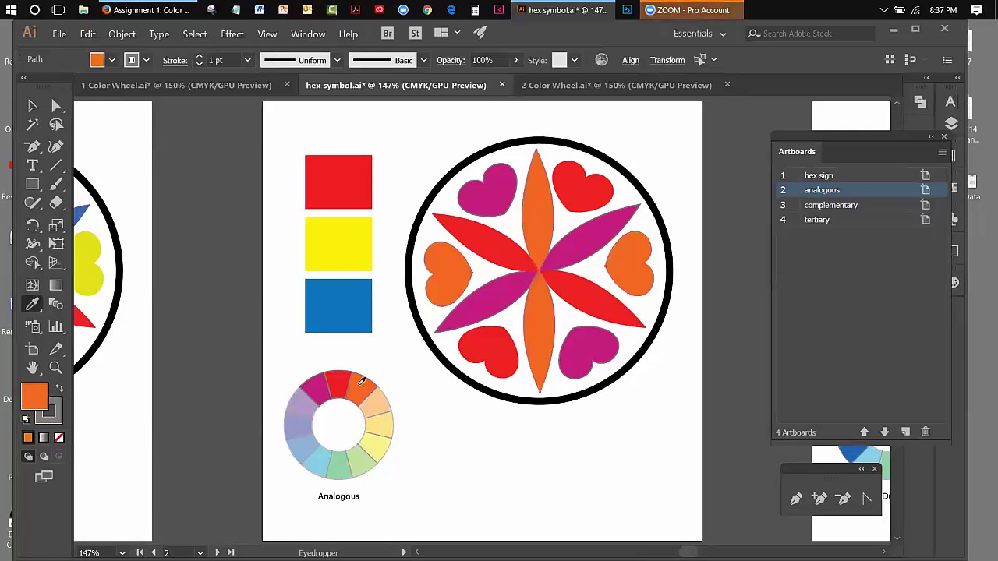
left_click(32, 106)
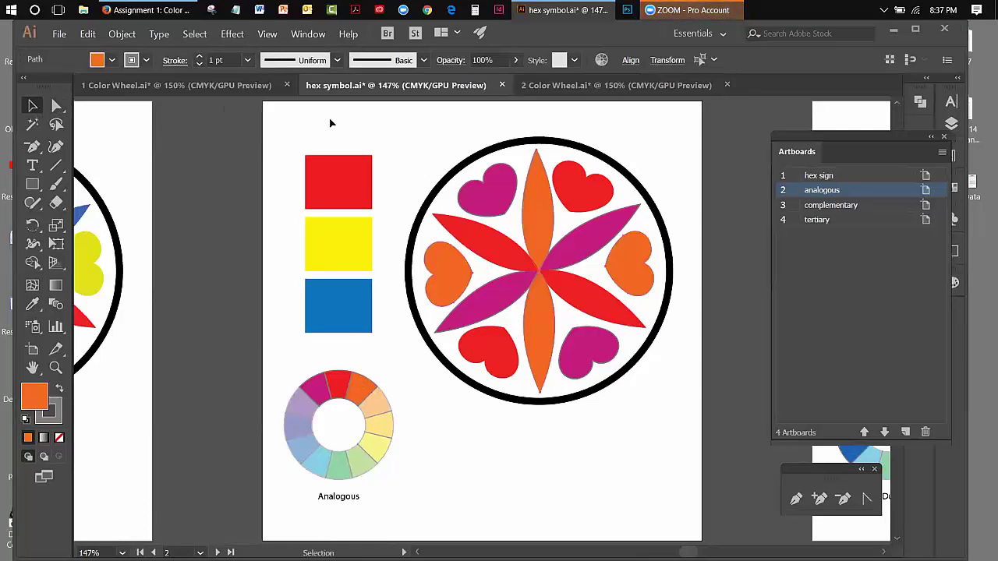
left_click(359, 120)
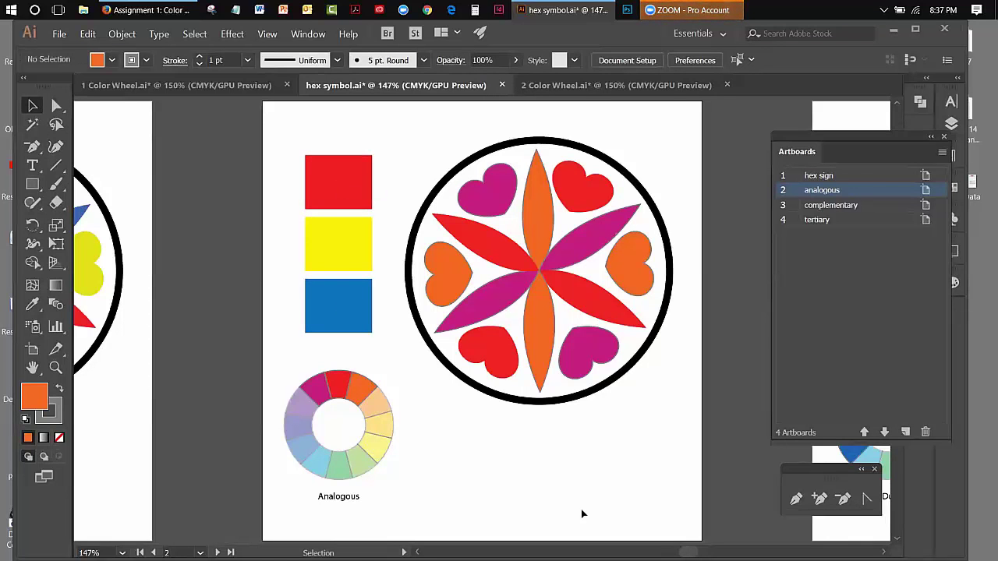
Step: Scroll the canvas sideways to the complementary artboard with its red-yellow-blue hex sign
scroll(483, 319, "right", 5)
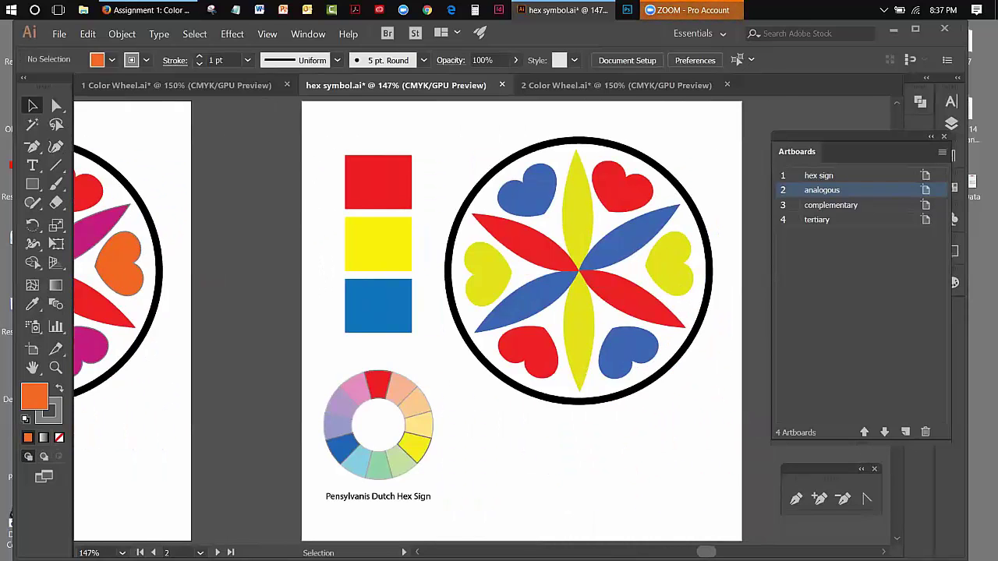
scroll(484, 319, "left", 5)
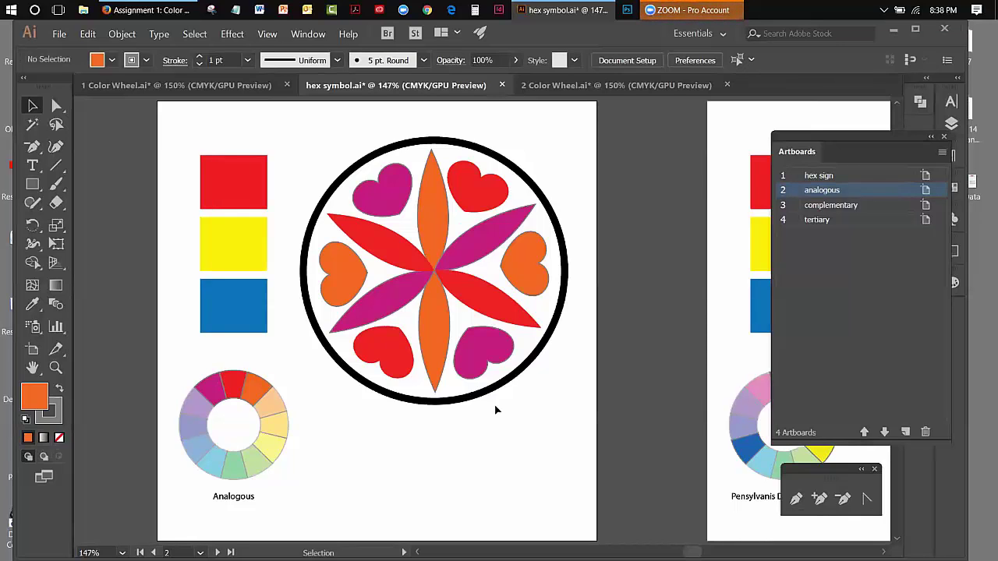
scroll(499, 320, "left", 5)
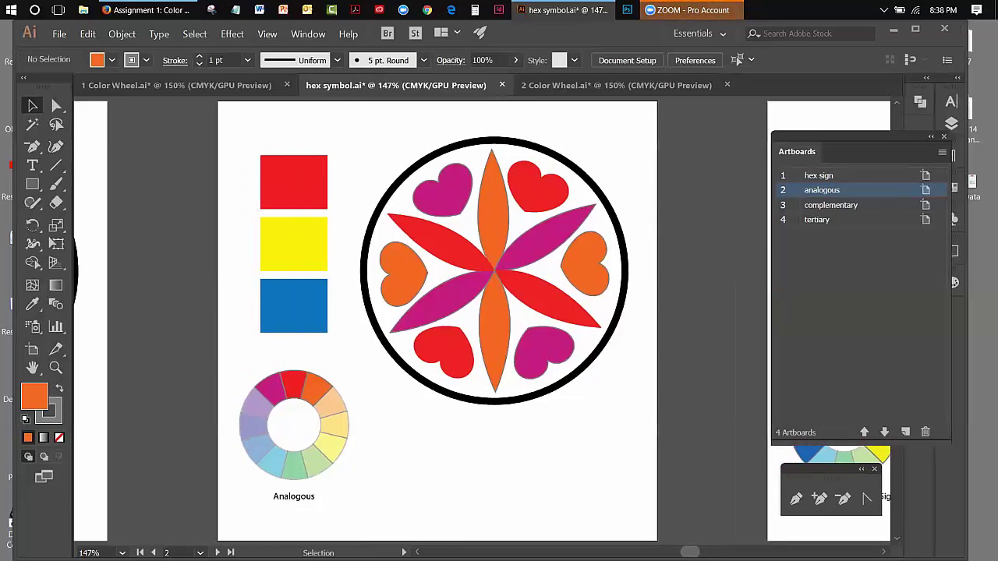
scroll(499, 320, "left", 3)
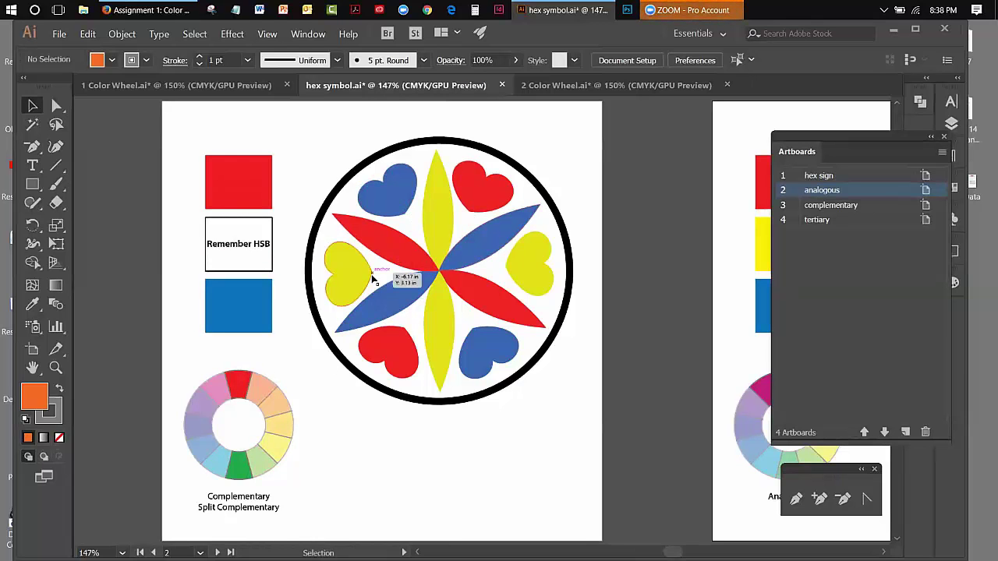
Step: Turn the complementary hex sign's yellow hearts and petal green by sampling the wheel's green segment
left_click(371, 274)
left_click(439, 223, "shift")
left_click(528, 260, "shift")
left_click(439, 328, "shift")
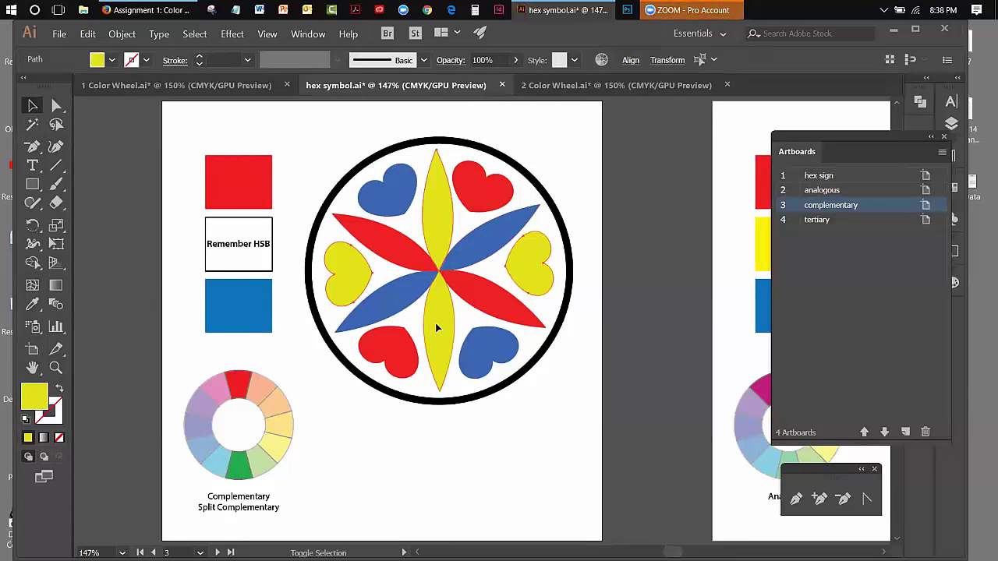
left_click(241, 466)
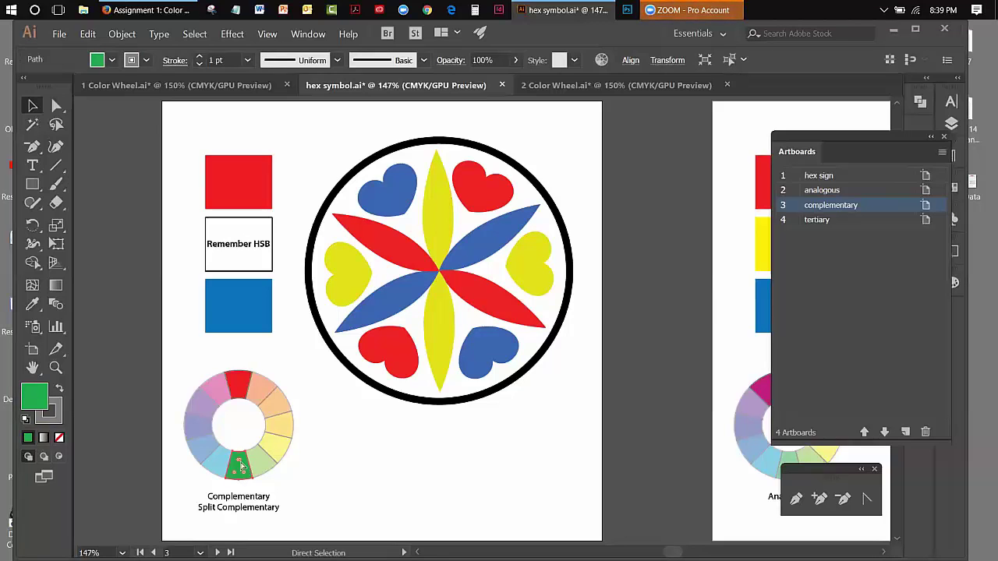
key("ctrl+shift+a")
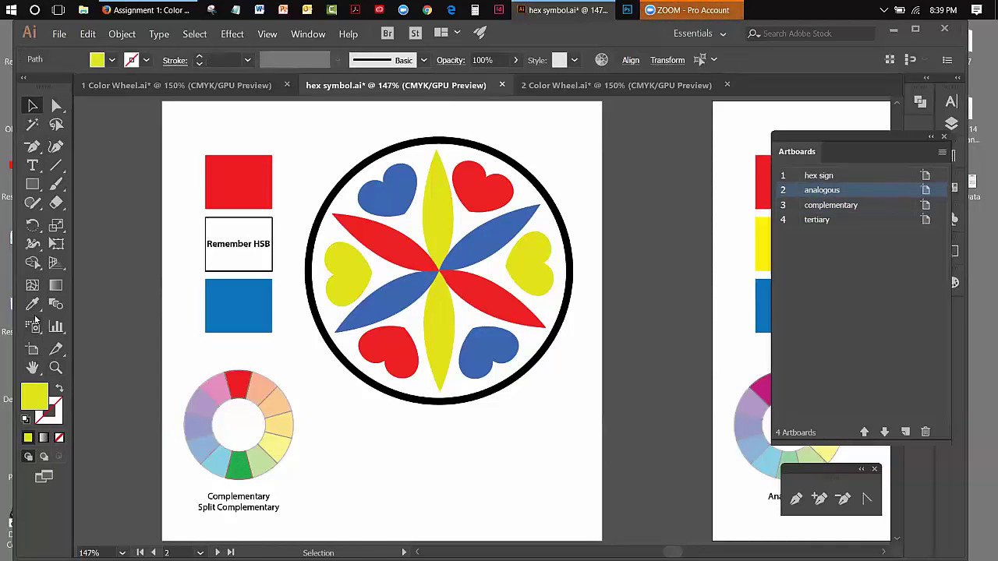
left_click(32, 304)
left_click(32, 105)
left_click(457, 219)
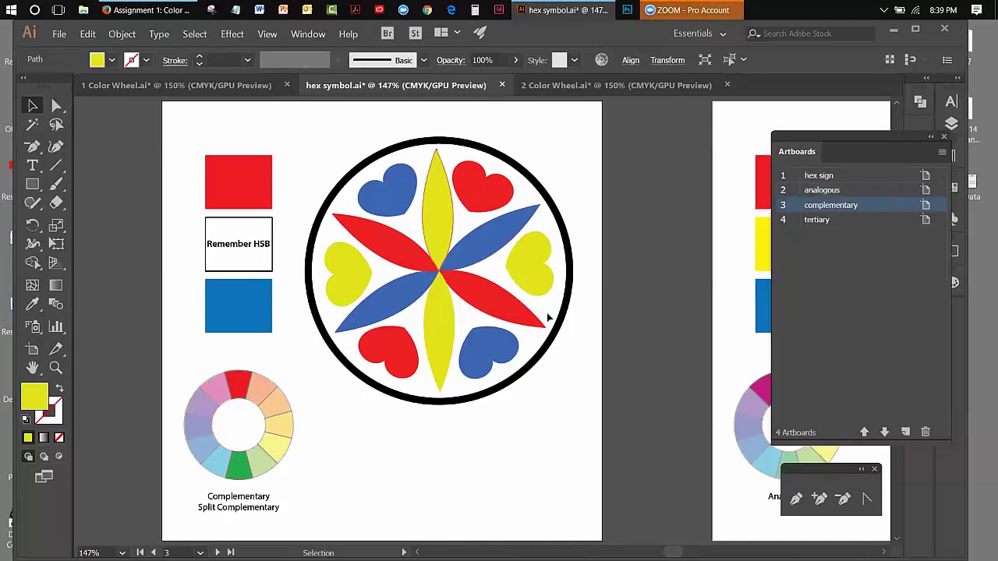
left_click(531, 263, "shift")
left_click(348, 281, "shift")
left_click(32, 304)
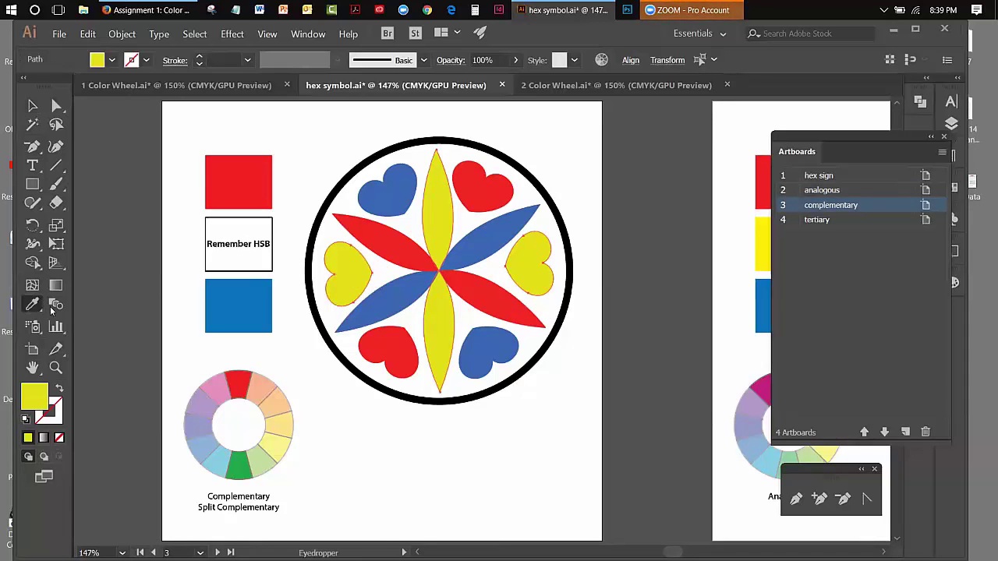
left_click(242, 461)
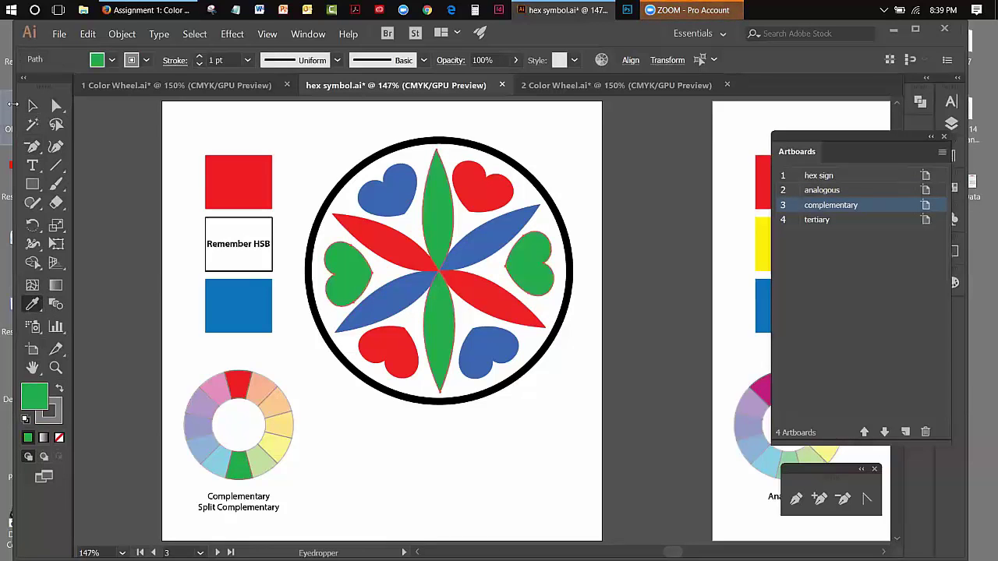
key("v")
left_click(635, 300)
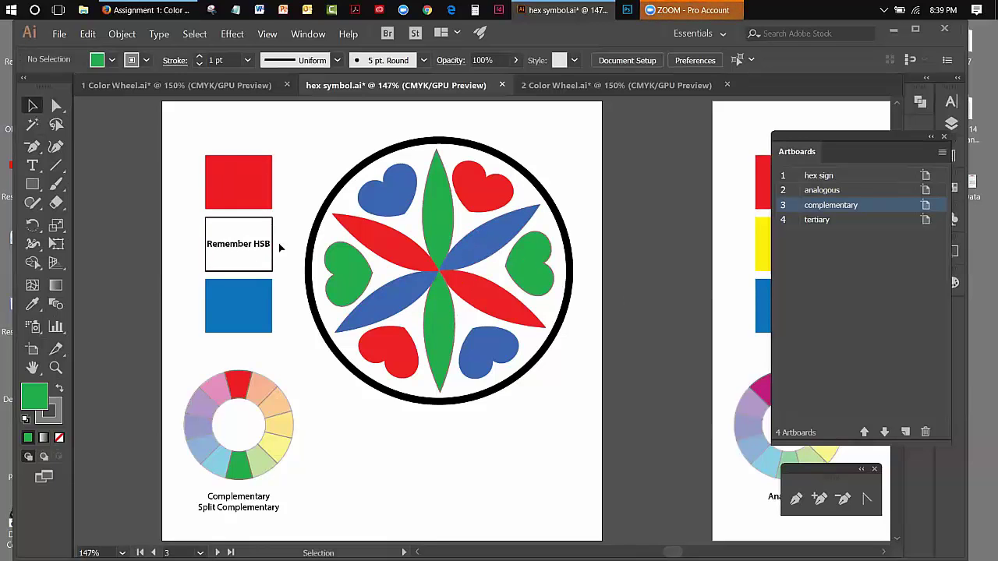
Step: Recolour the blue heart and shape red using the wheel's red segment
left_click(397, 211)
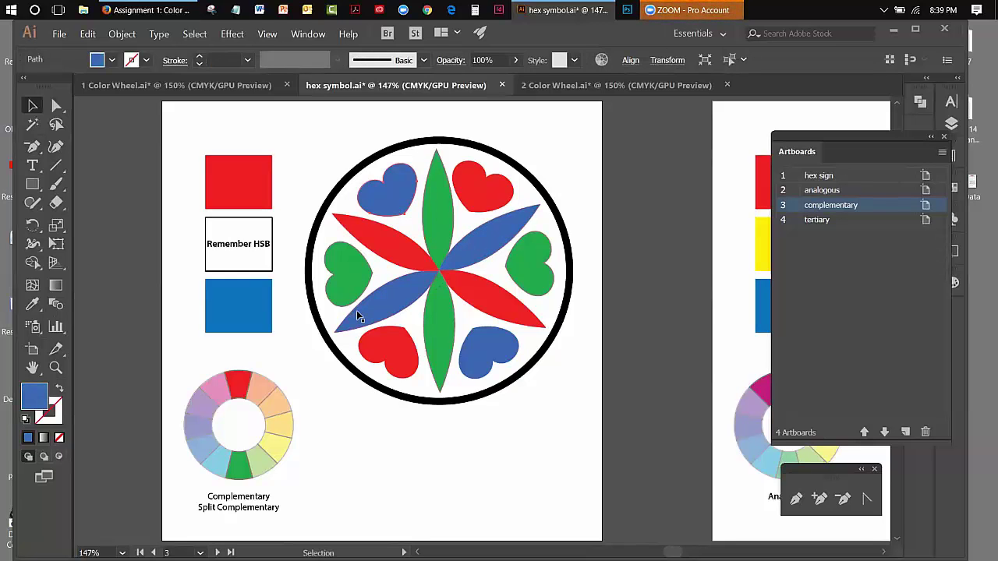
left_click(478, 260, "shift")
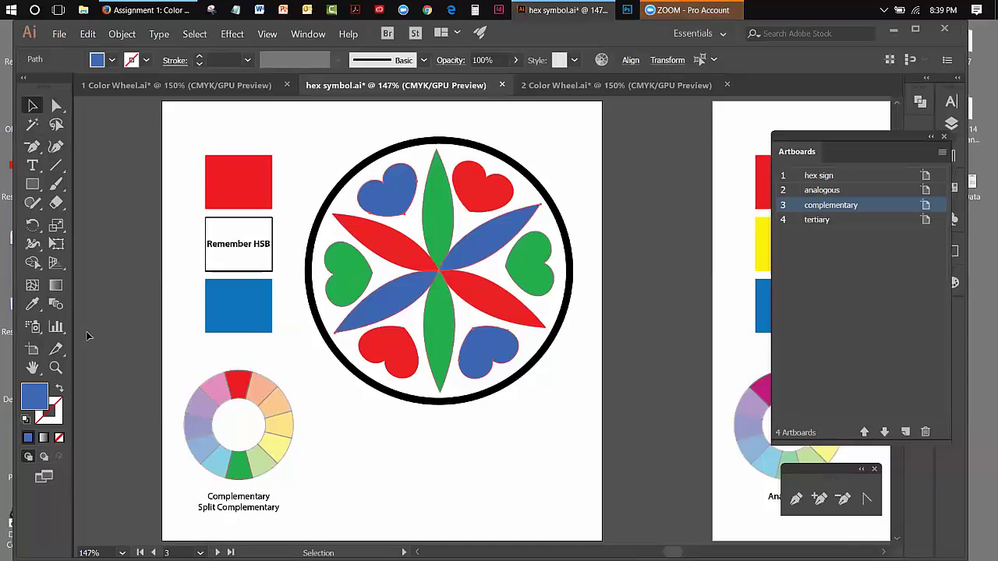
left_click(32, 304)
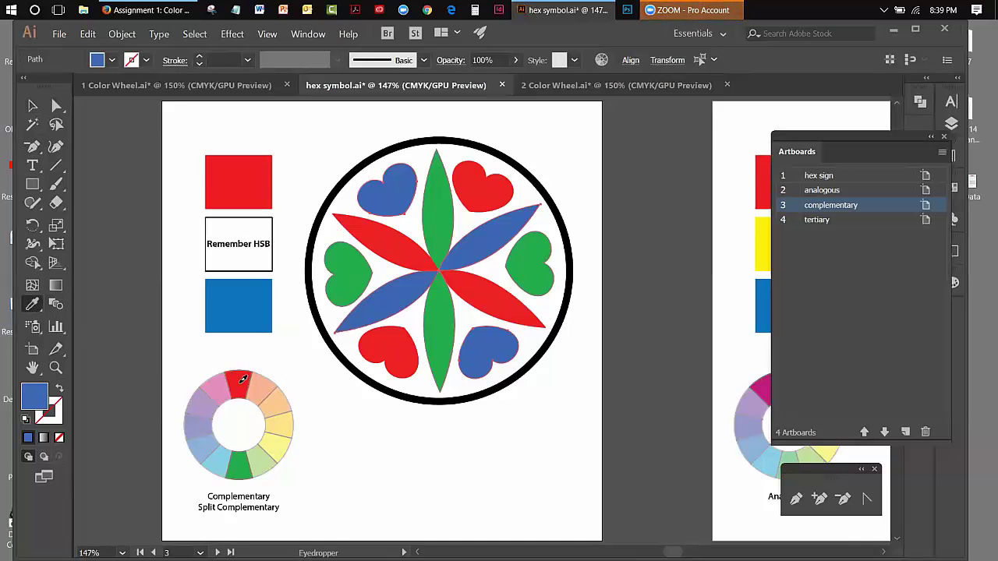
left_click(238, 381)
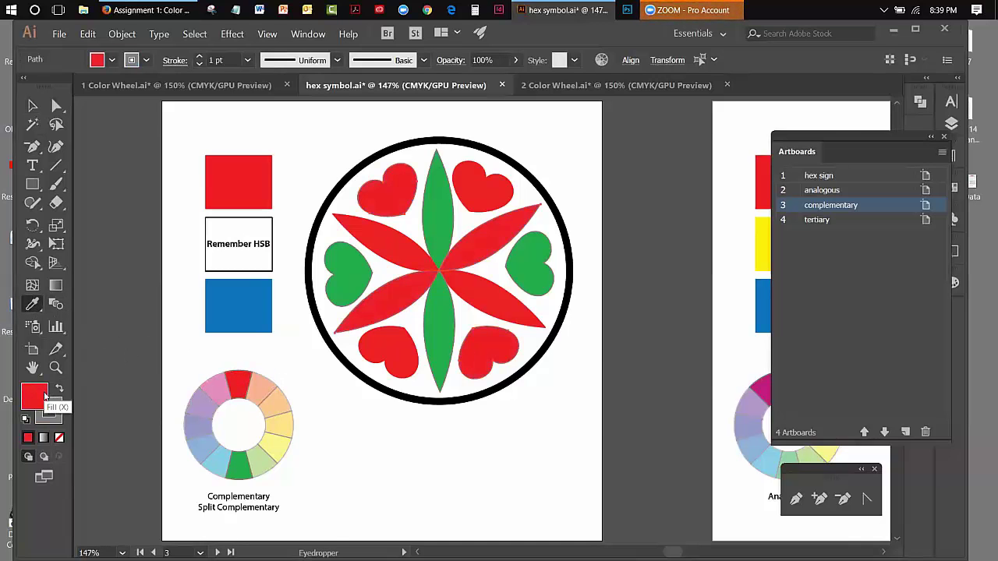
Step: Lighten the former blue shapes' red fill to pale pink e89a9f in the Color Picker, then recheck it
double_click(34, 396)
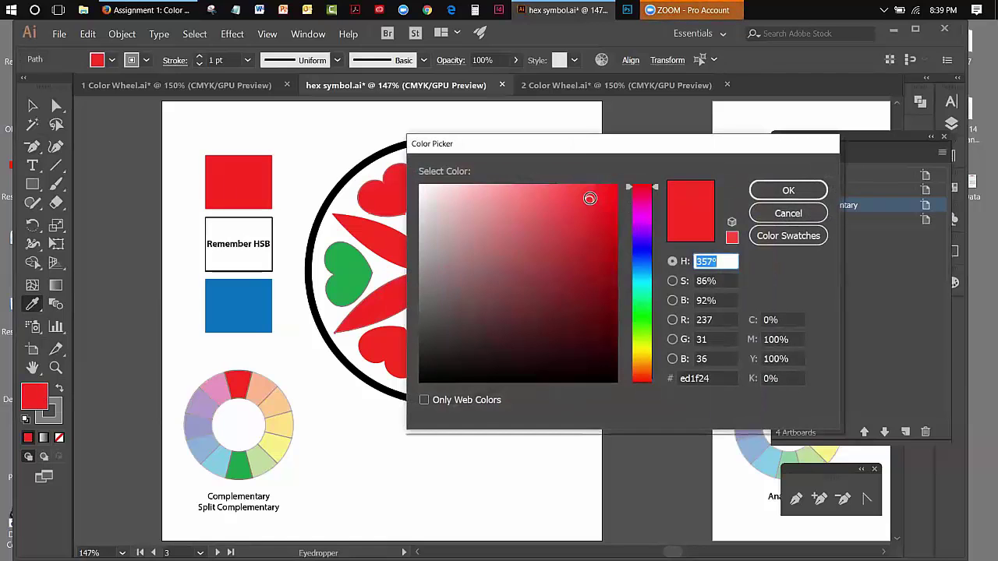
left_click(588, 201)
left_click_drag(588, 201, 564, 200)
left_click_drag(538, 200, 487, 200)
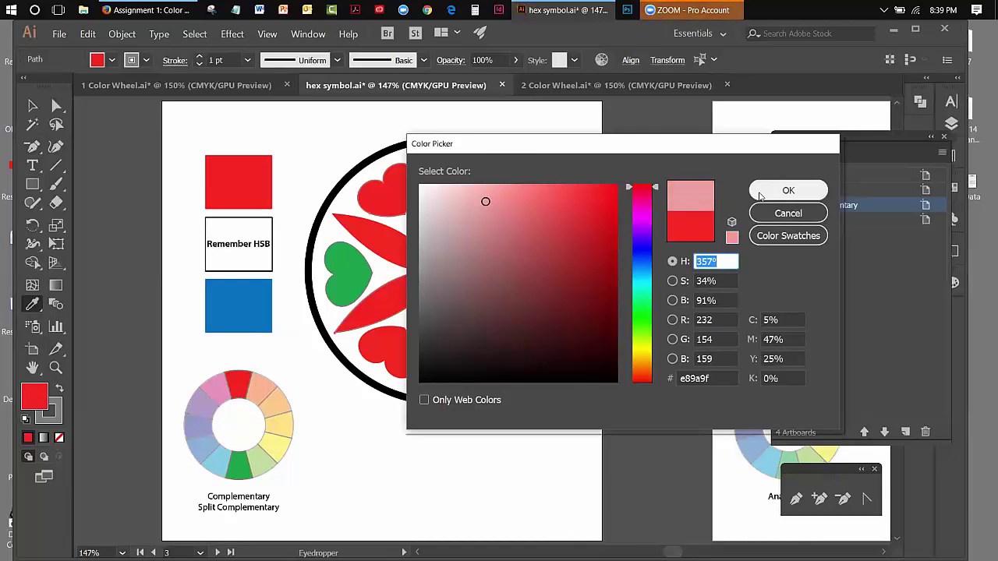
left_click(788, 191)
left_click(33, 109)
left_click(244, 129)
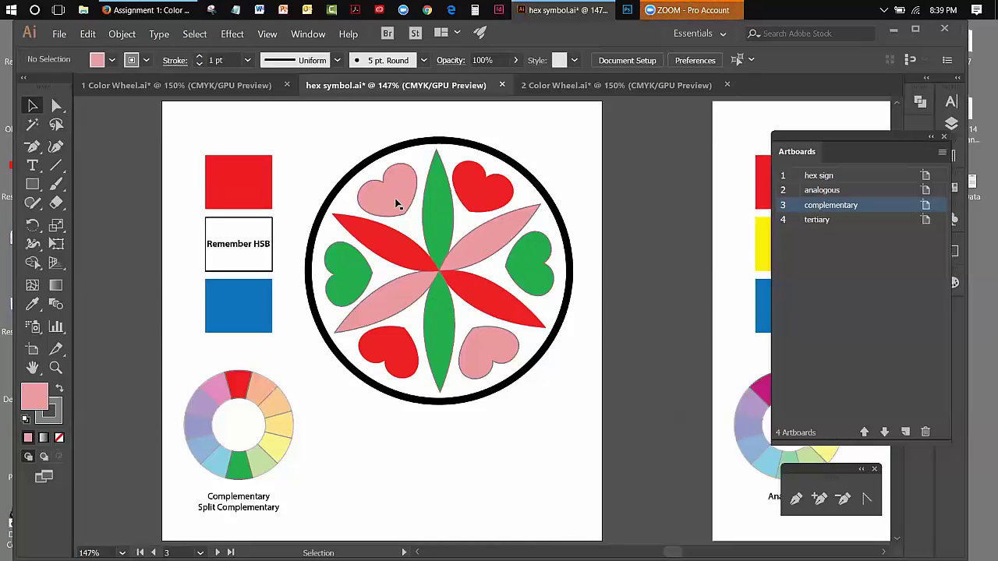
double_click(34, 396)
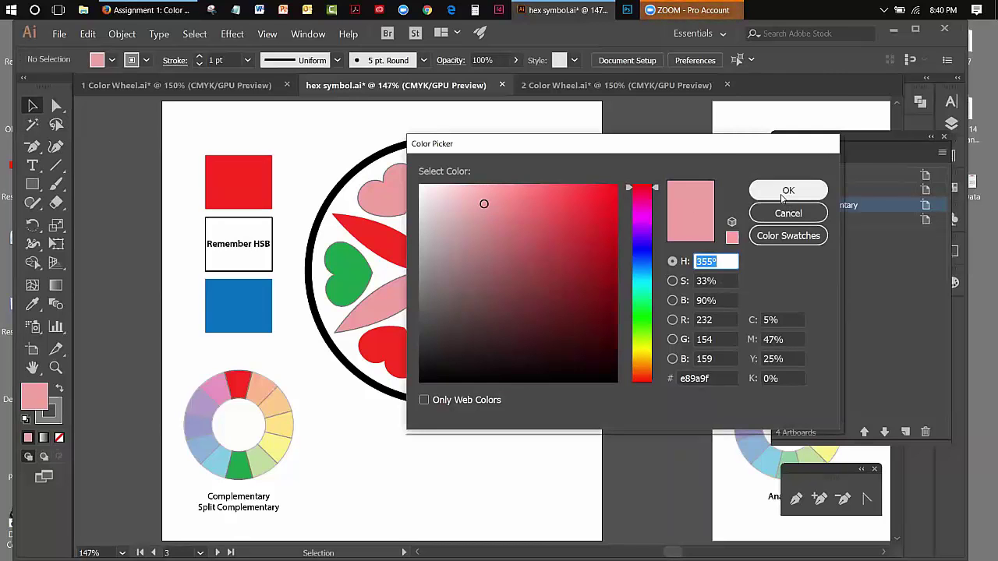
key("Return")
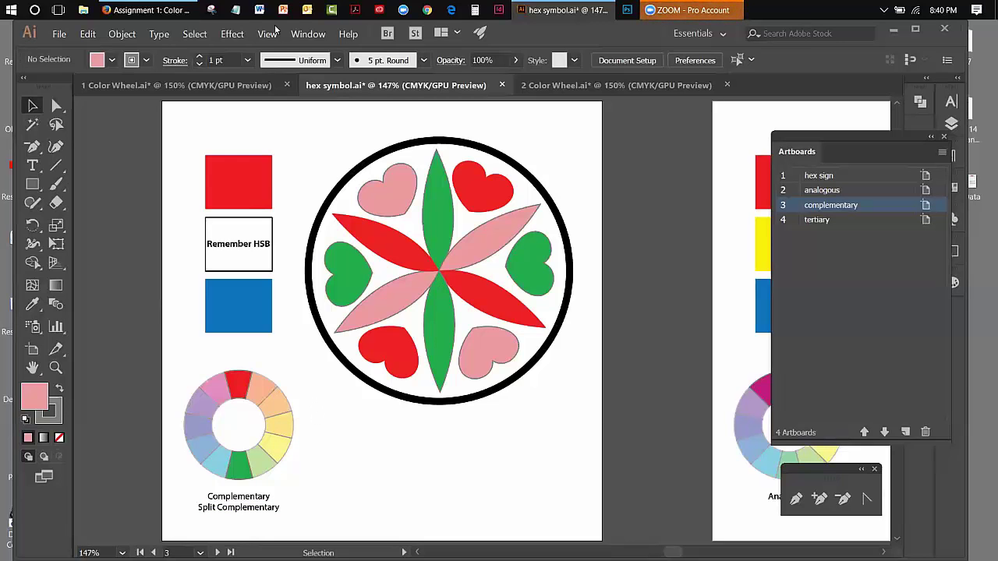
Step: Revert hex symbol.ai to its saved version, ignoring the missing linked image, and scroll to the Complementary artboard
left_click(86, 35)
mouse_move(66, 39)
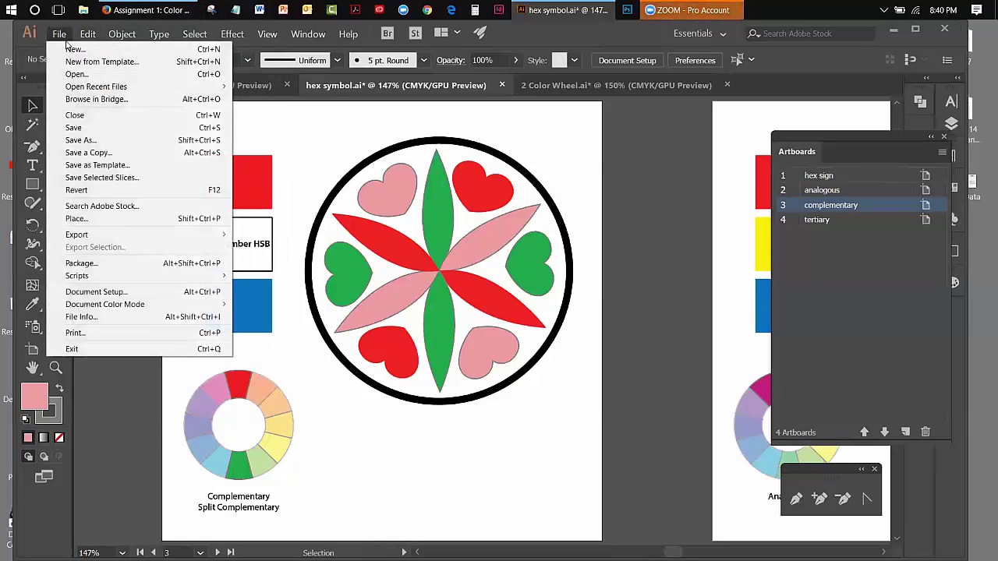
left_click(76, 189)
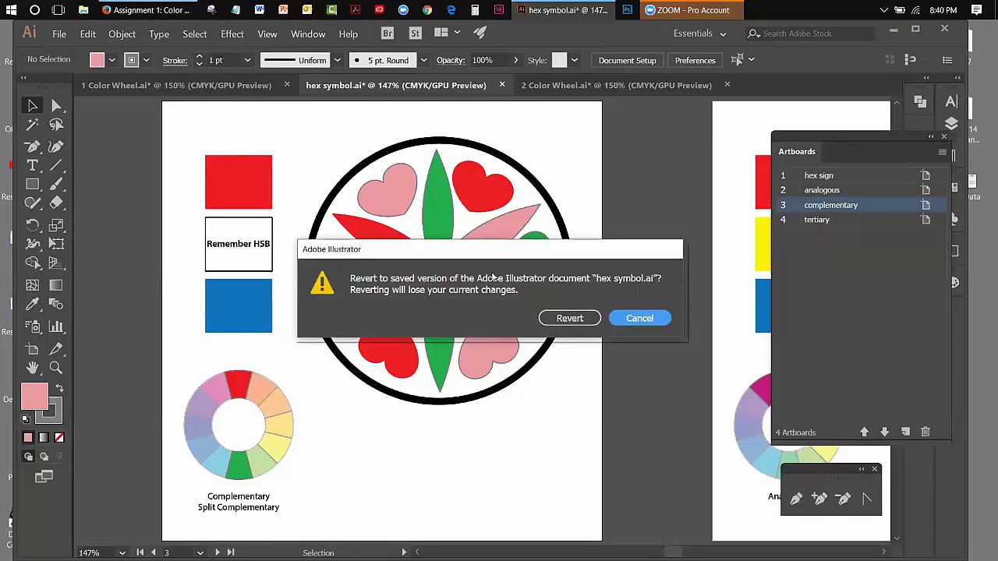
left_click(580, 320)
left_click(568, 318)
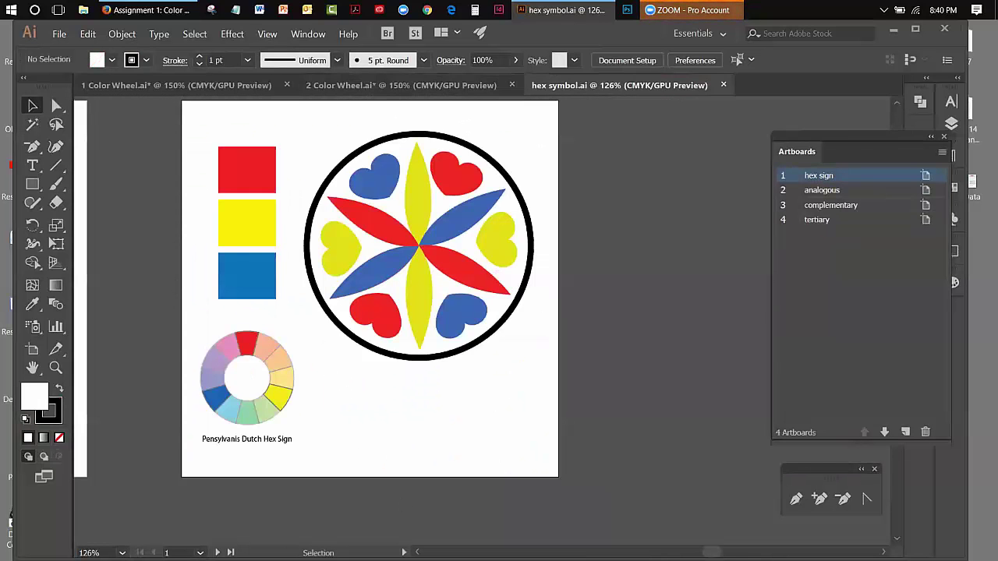
scroll(499, 289, "right", 3)
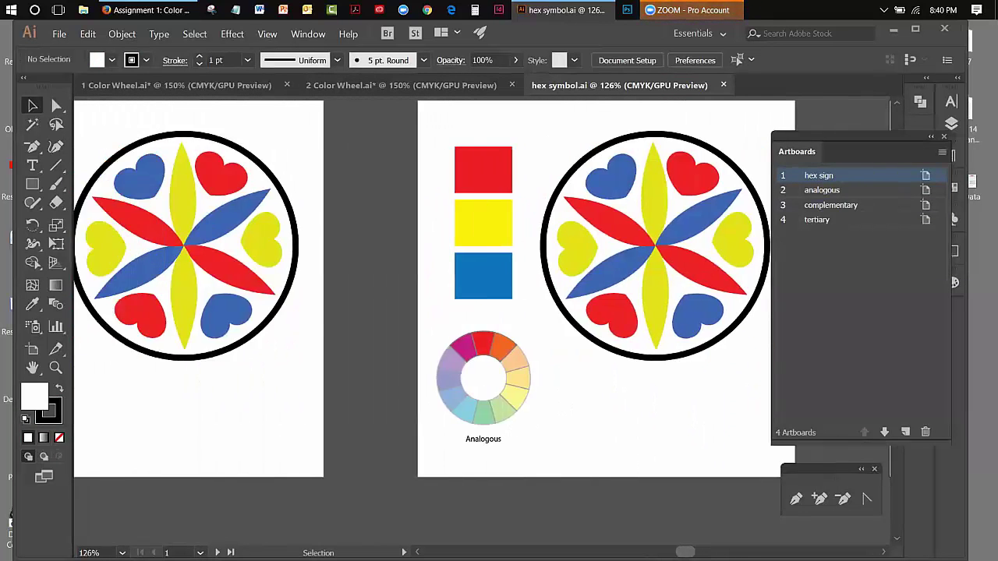
scroll(499, 289, "right", 5)
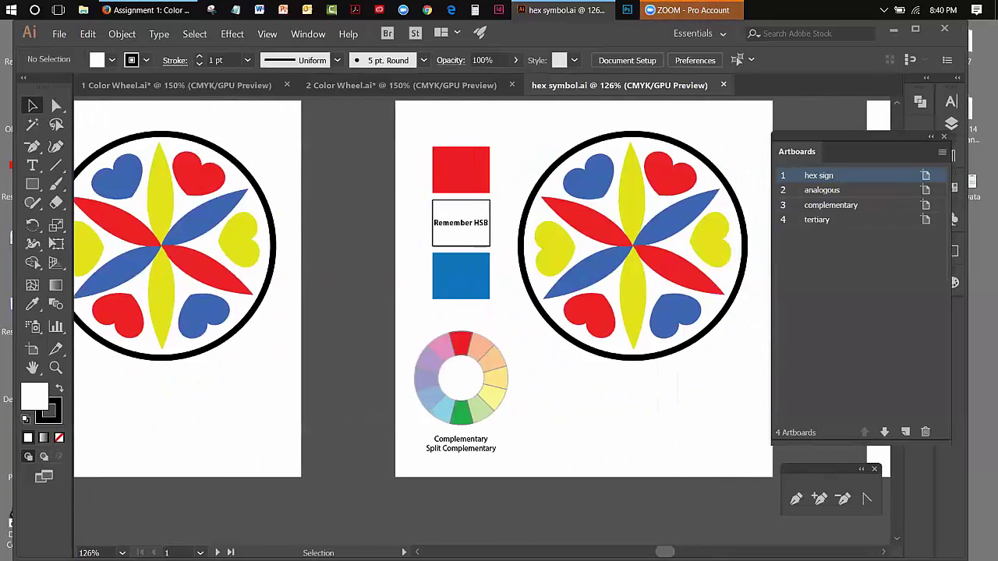
Step: On the complementary artboard, select the orange wedge of the colour wheel
left_click(425, 312)
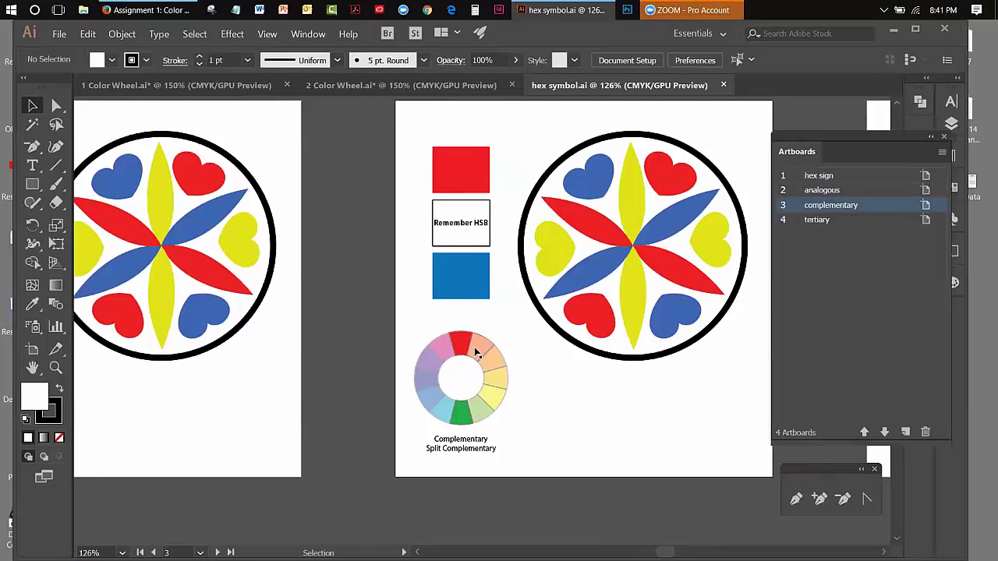
left_click(474, 347)
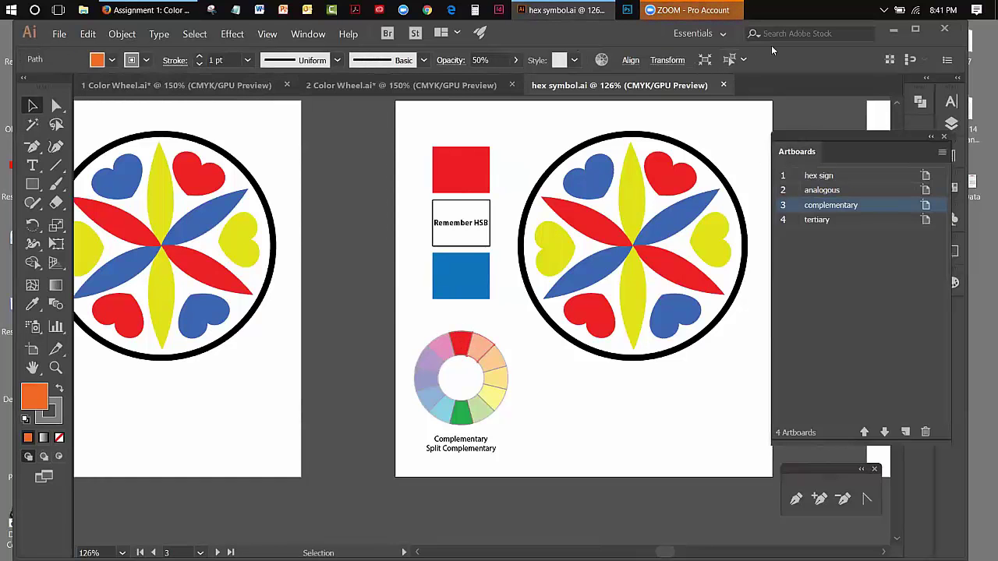
left_click(300, 35)
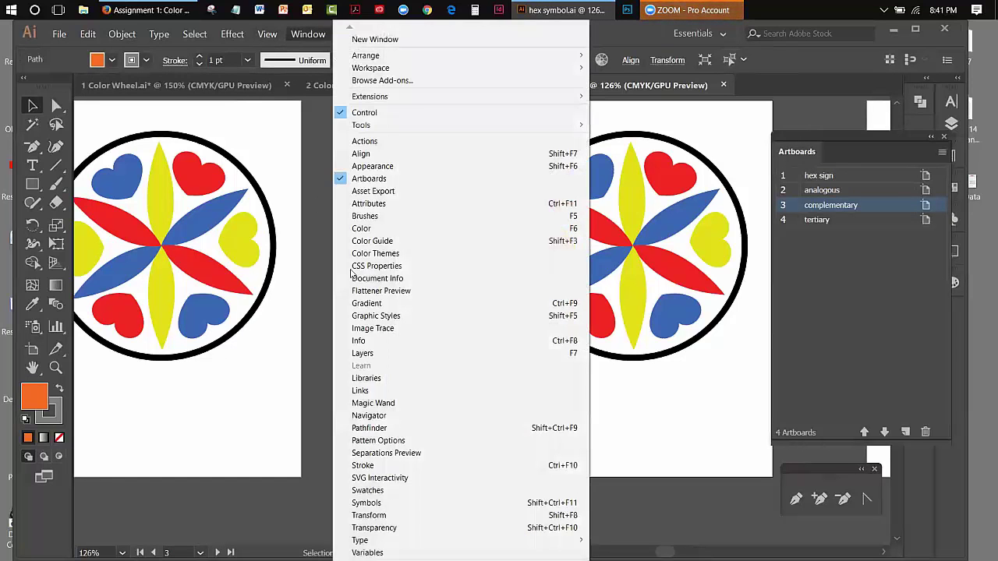
left_click(374, 515)
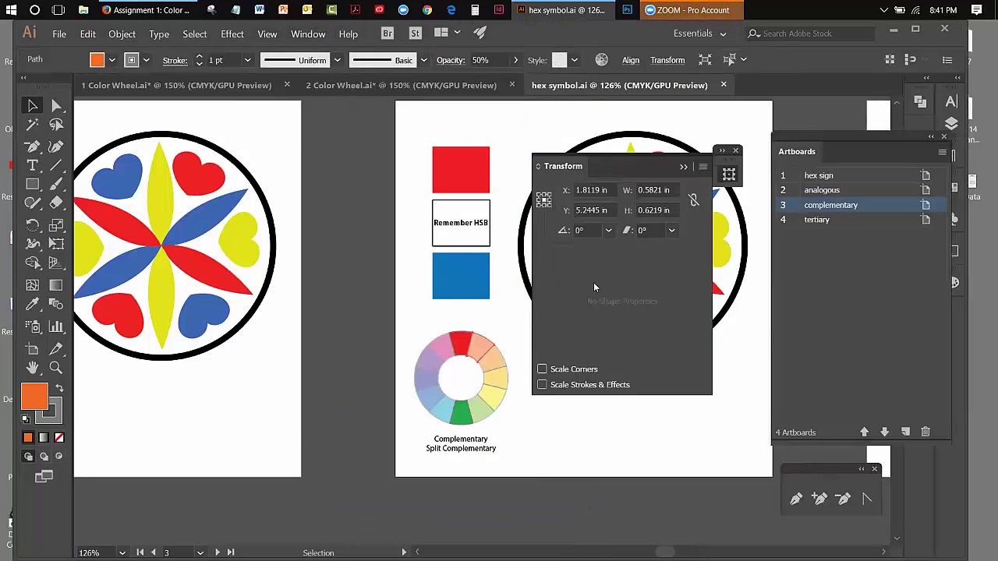
left_click(728, 172)
left_click(735, 151)
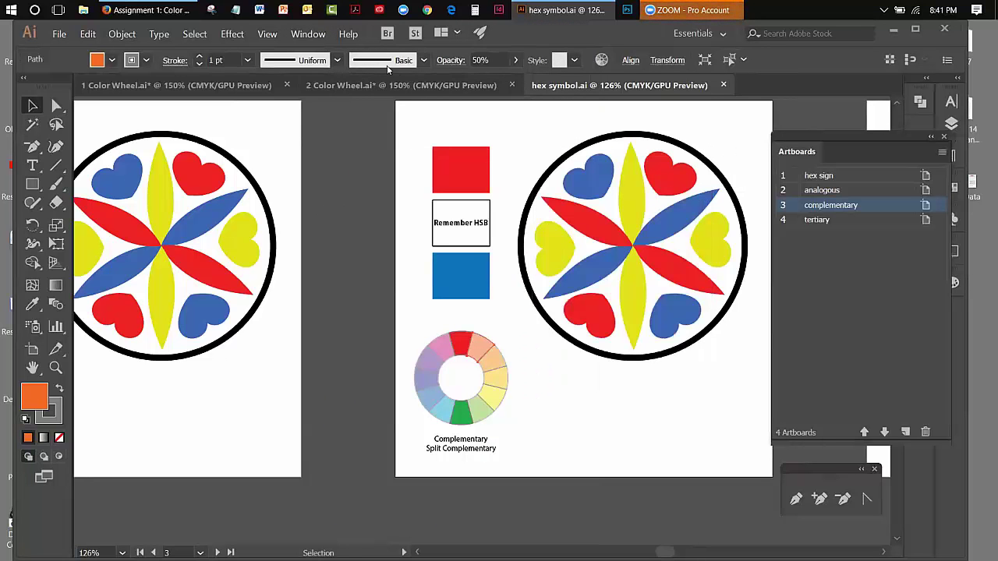
Step: Open the Transparency panel and raise the orange wedge's opacity from 50% to 100%
left_click(309, 35)
left_click(391, 528)
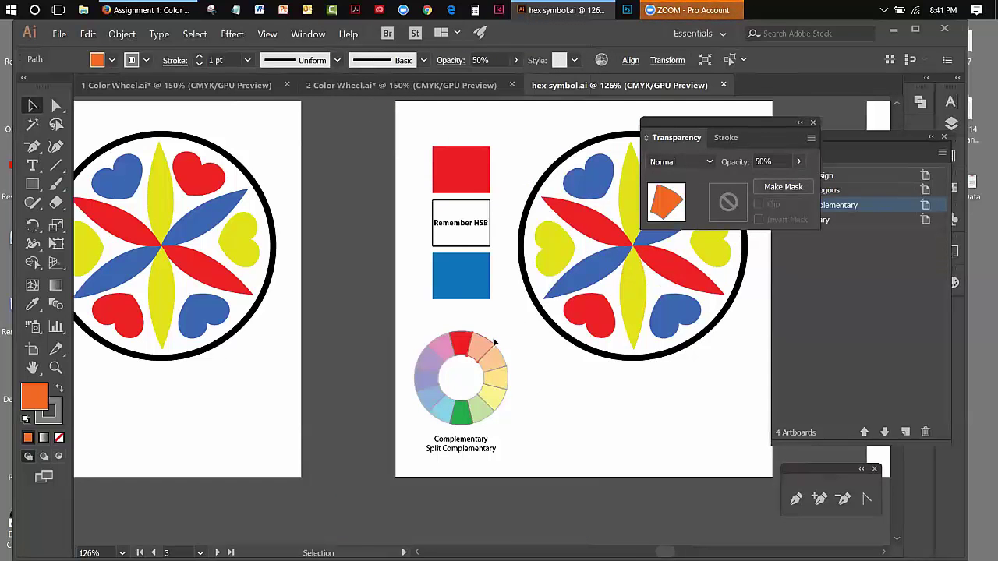
left_click(797, 162)
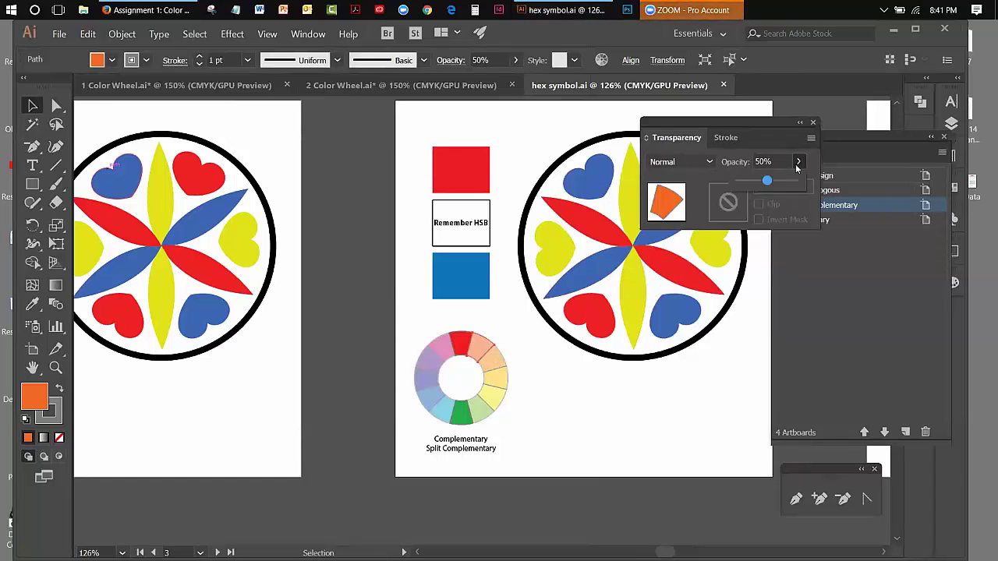
left_click_drag(767, 180, 795, 181)
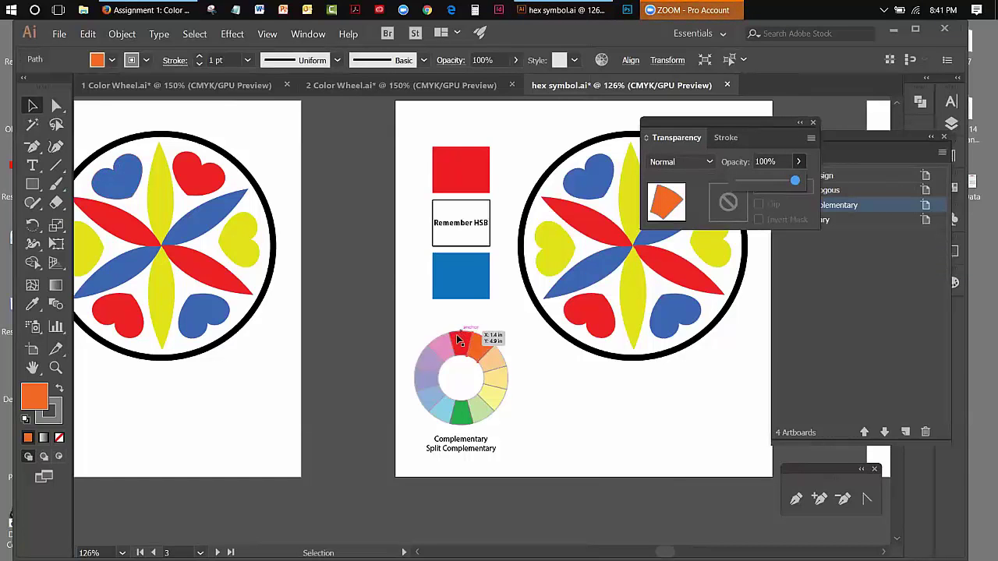
left_click(768, 162)
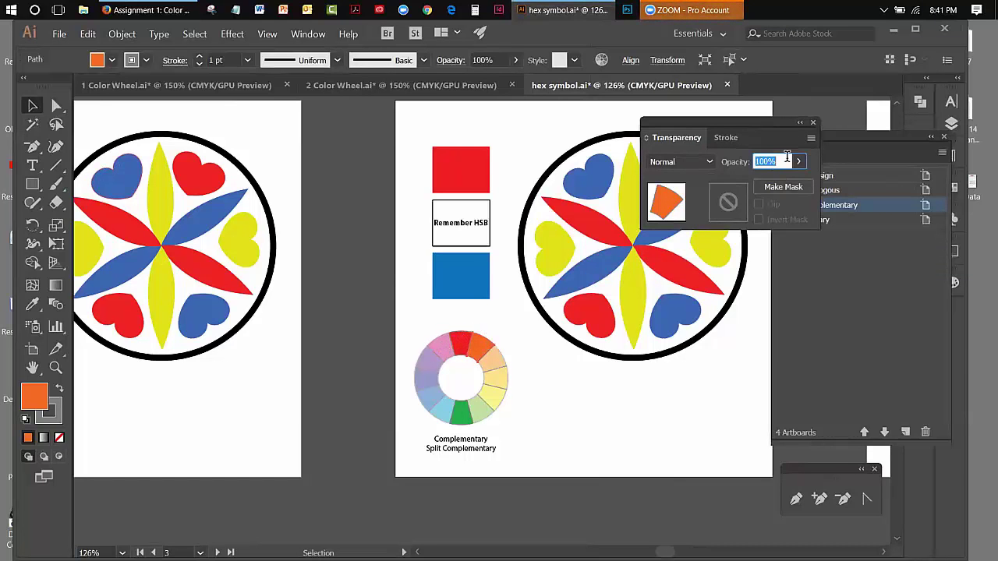
Step: Raise the pink wedge's opacity to 100%, then lower it back to about half
left_click(446, 341)
left_click(798, 162)
left_click_drag(770, 182, 796, 183)
left_click(458, 343)
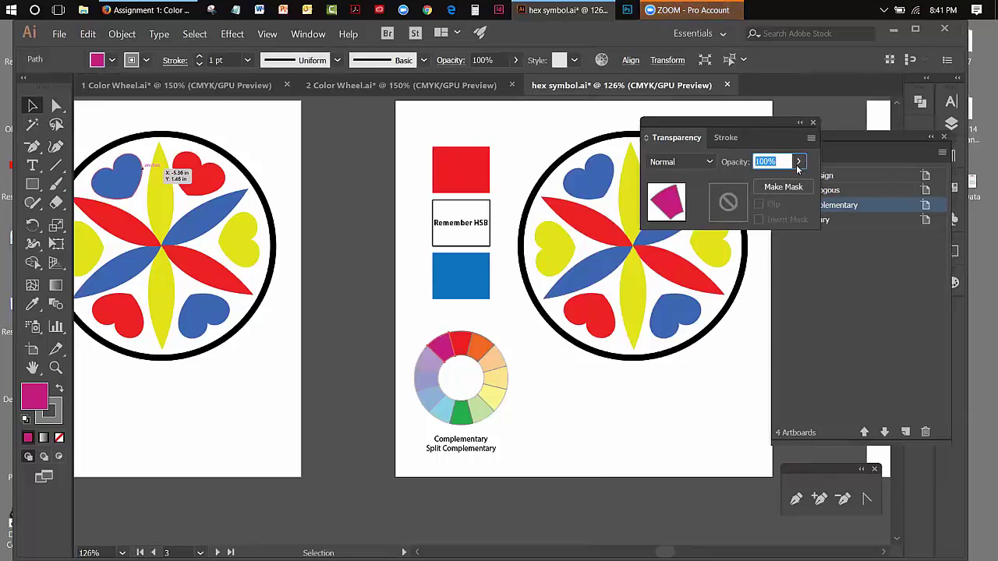
left_click(798, 163)
left_click_drag(795, 182, 763, 187)
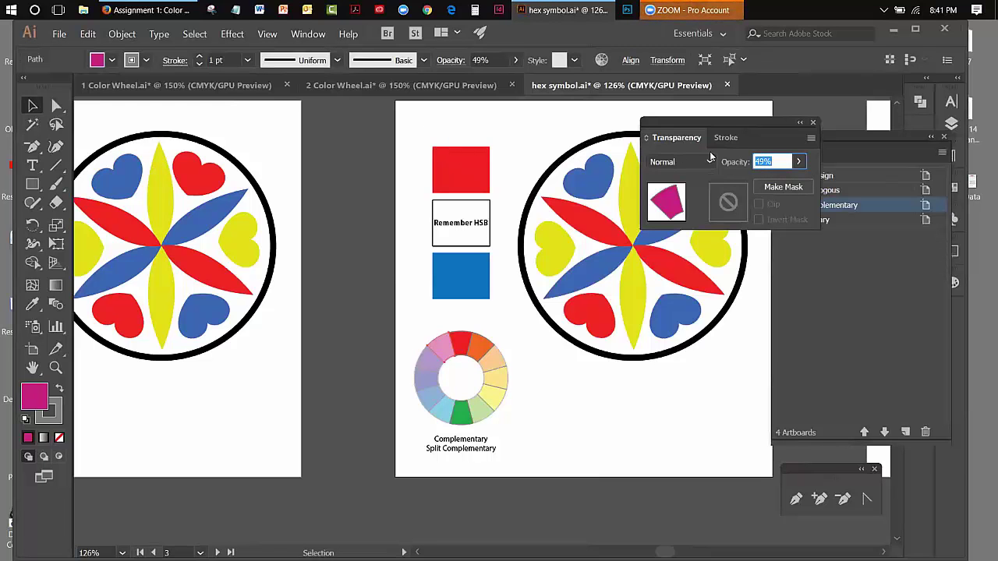
Step: Restore the magenta wedge to 100% opacity
left_click(798, 161)
left_click_drag(768, 181, 794, 180)
left_click_drag(708, 226, 455, 351)
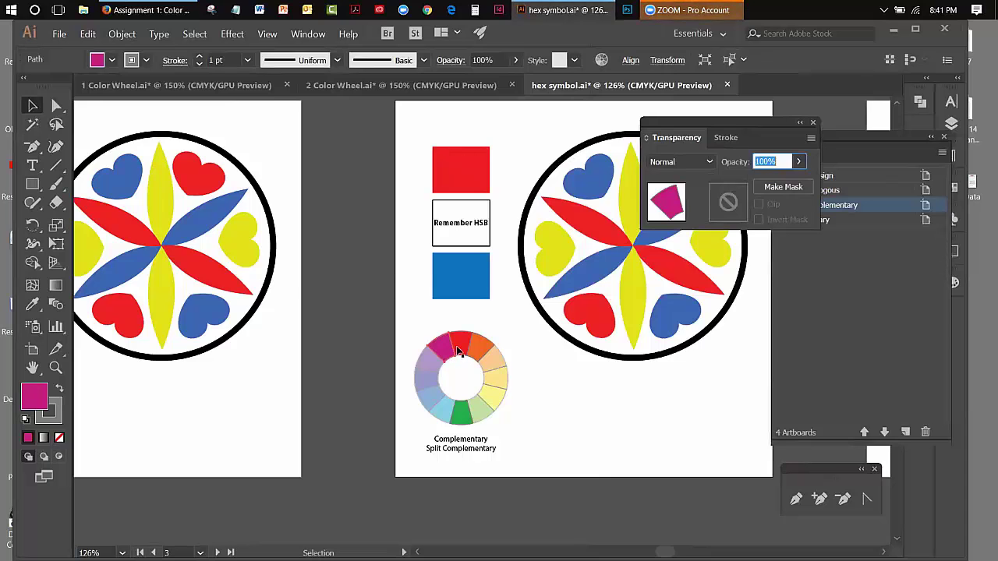
Step: Fade the red wedge to 49% opacity, deselect, and move the Transparency panel off the Artboards list
left_click(463, 340)
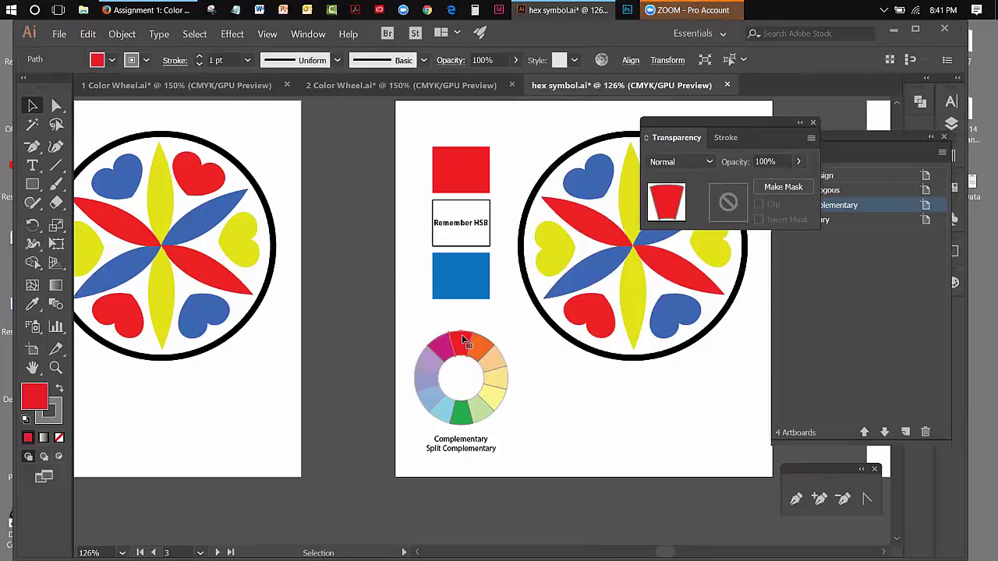
left_click(798, 161)
left_click_drag(794, 181, 764, 187)
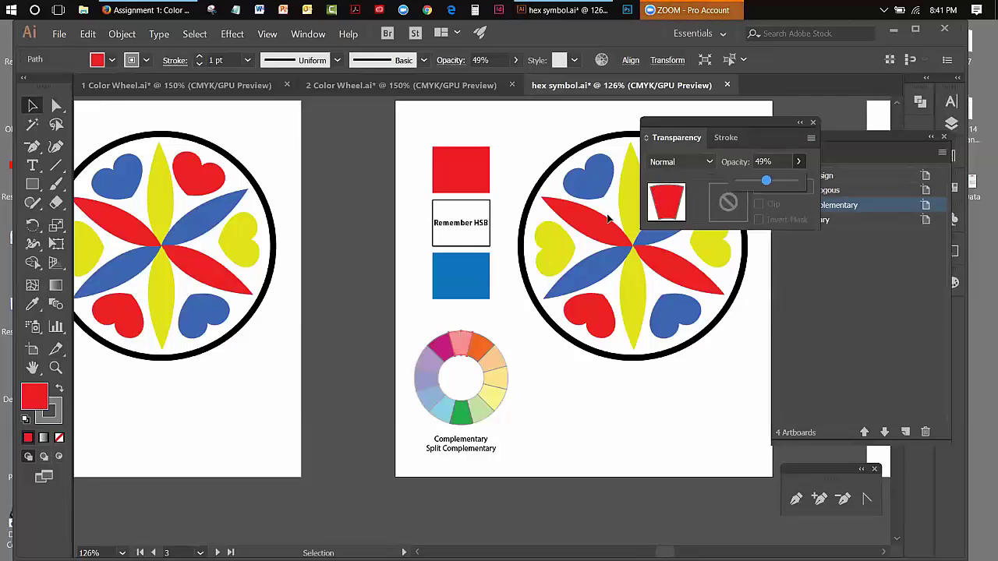
left_click(332, 146)
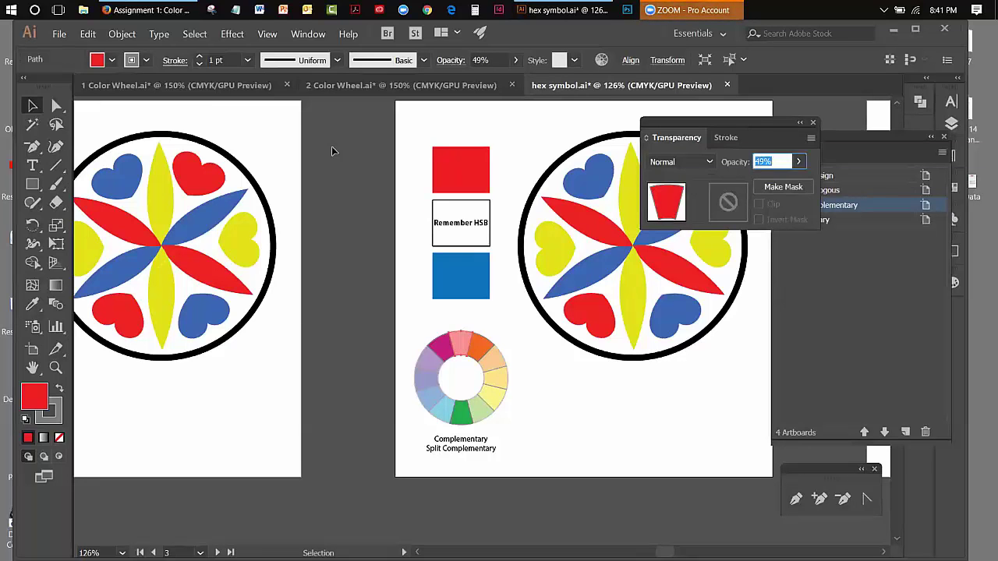
left_click(511, 445)
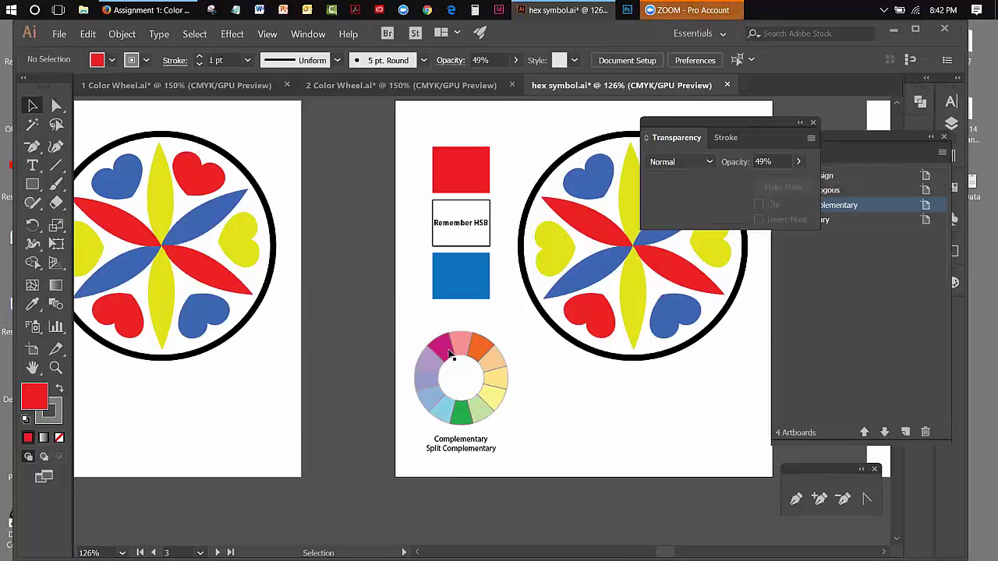
left_click_drag(675, 123, 824, 249)
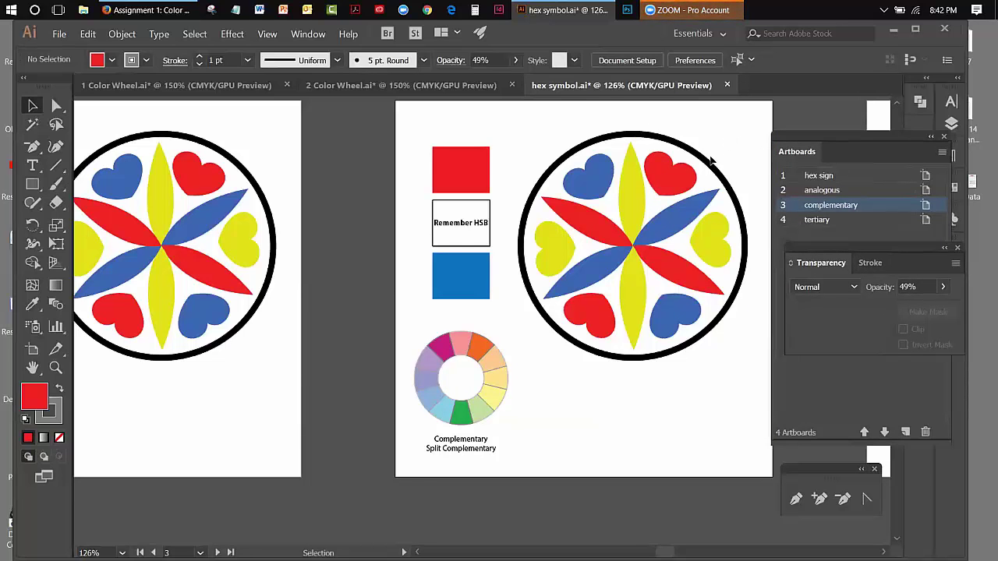
Step: Recolour the complementary sign's red hearts and blades with the wheel's magenta using the Eyedropper
left_click(671, 187)
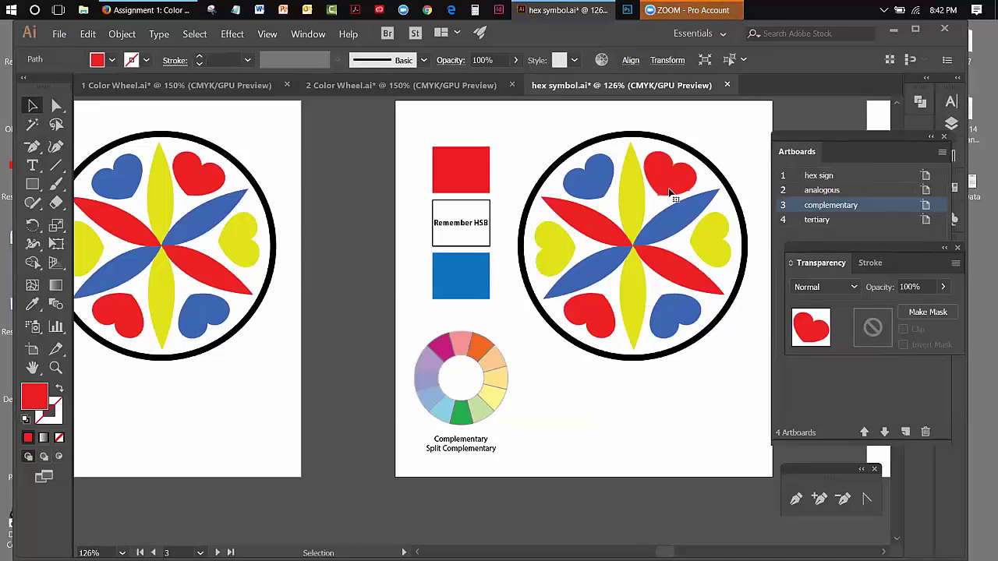
left_click(678, 265, "shift")
left_click(584, 311, "shift")
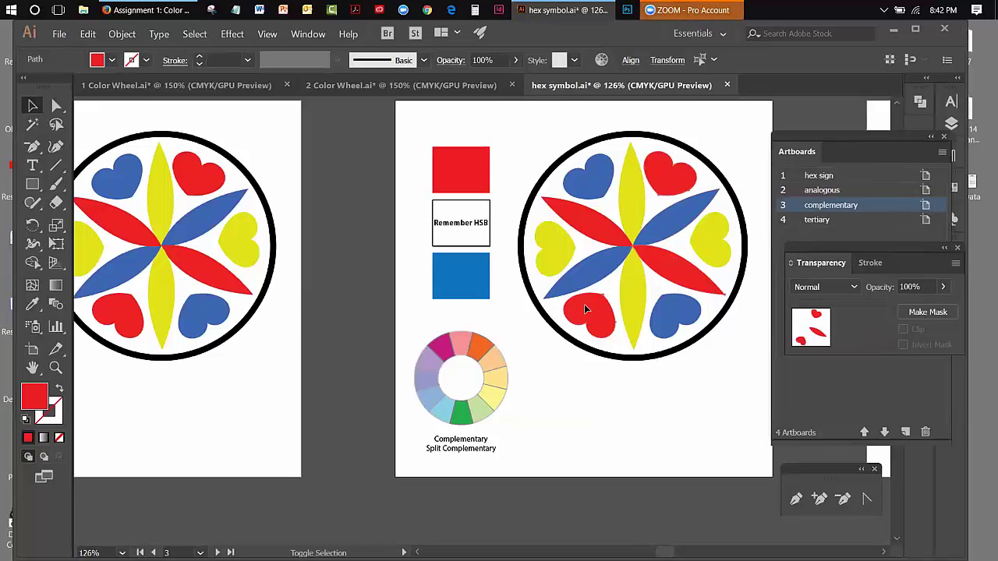
left_click(589, 213, "shift")
left_click(32, 304)
left_click(442, 341)
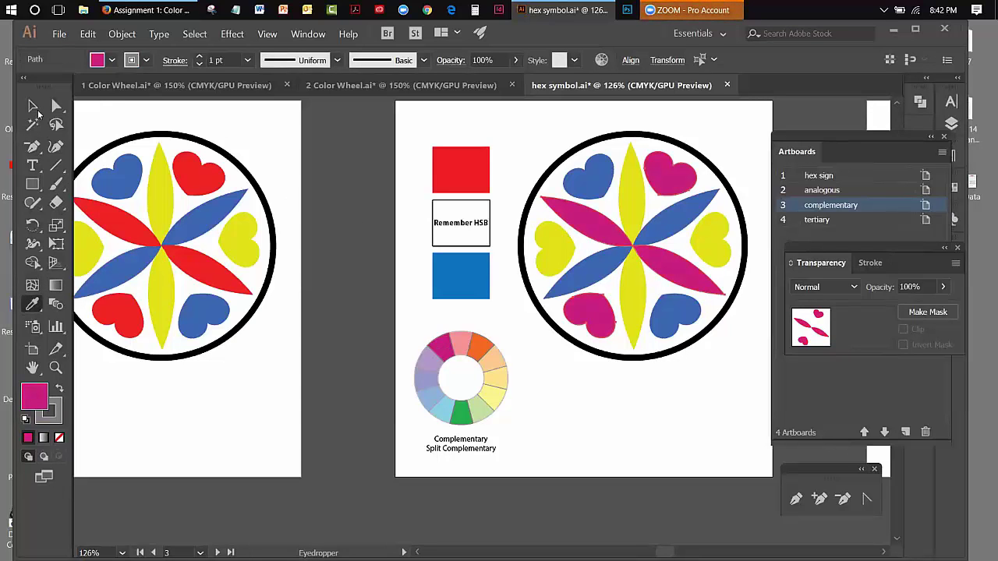
key("v")
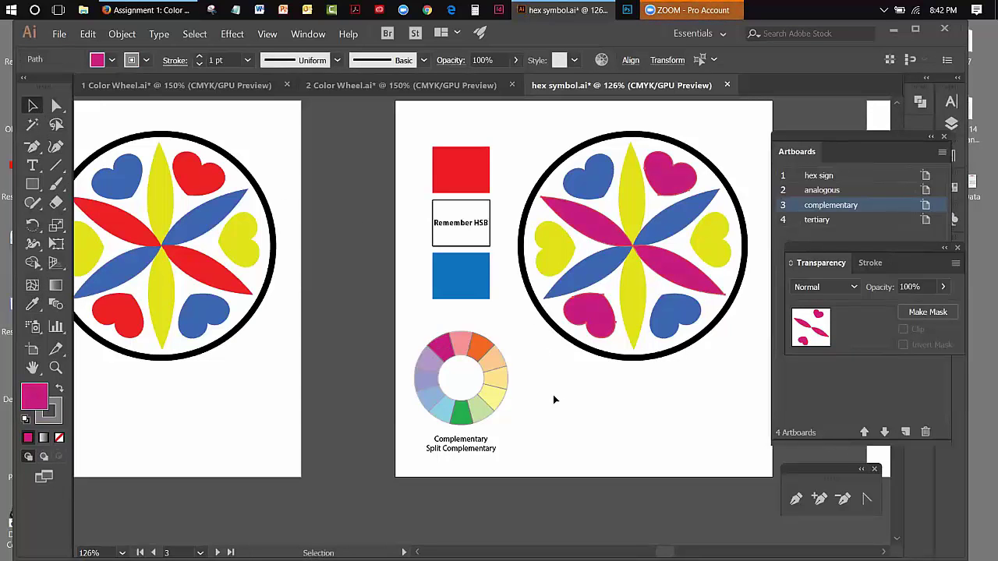
Step: Recolour the yellow blades and hearts with the wheel's orange
left_click(481, 353)
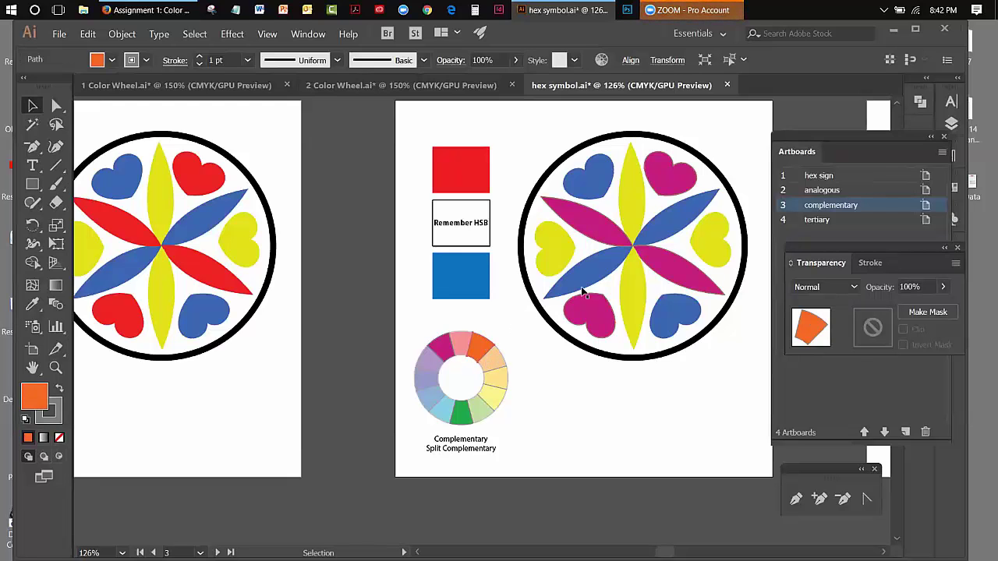
left_click(632, 219)
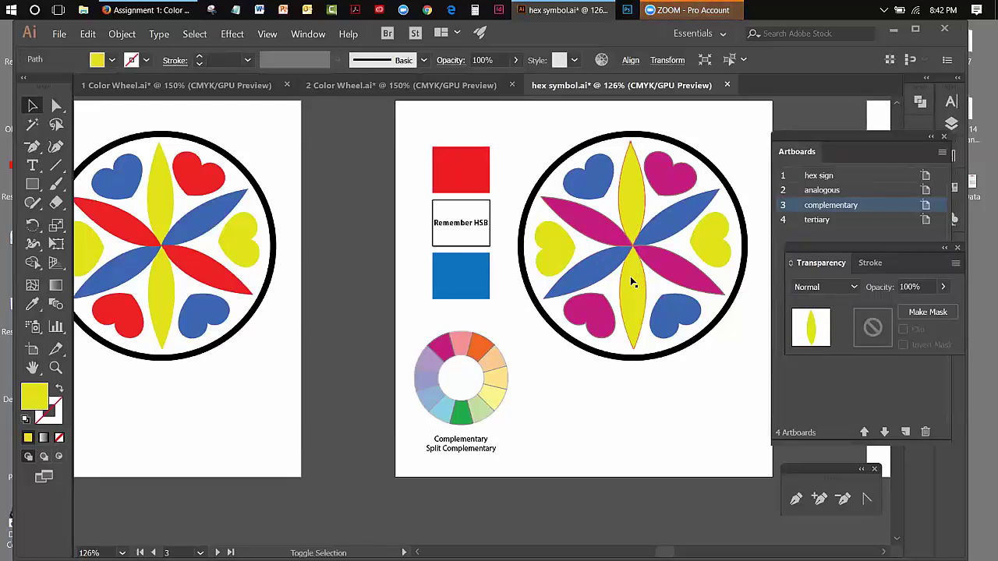
left_click(630, 276, "shift")
left_click(569, 246, "shift")
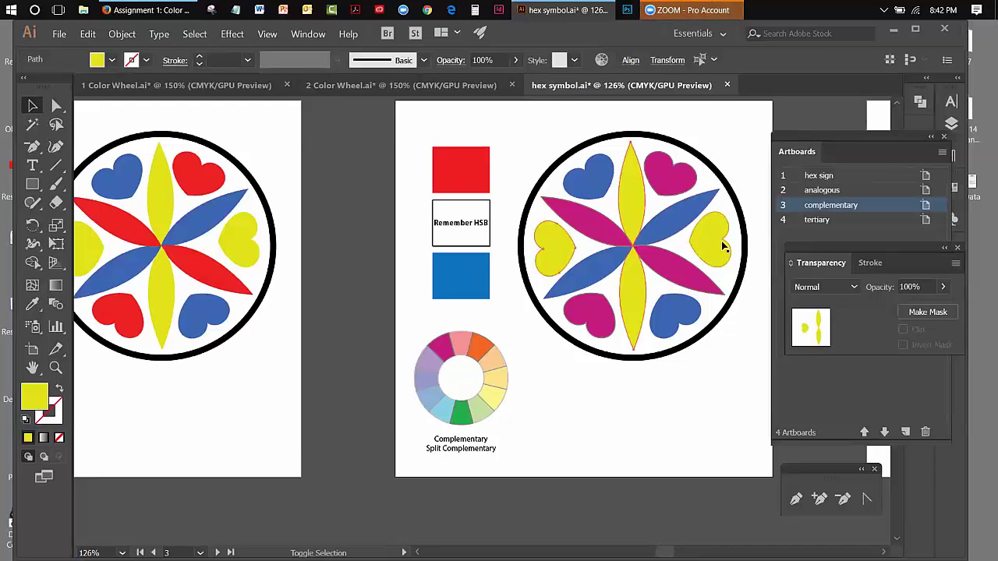
left_click(724, 247, "shift")
left_click(32, 304)
left_click(484, 343)
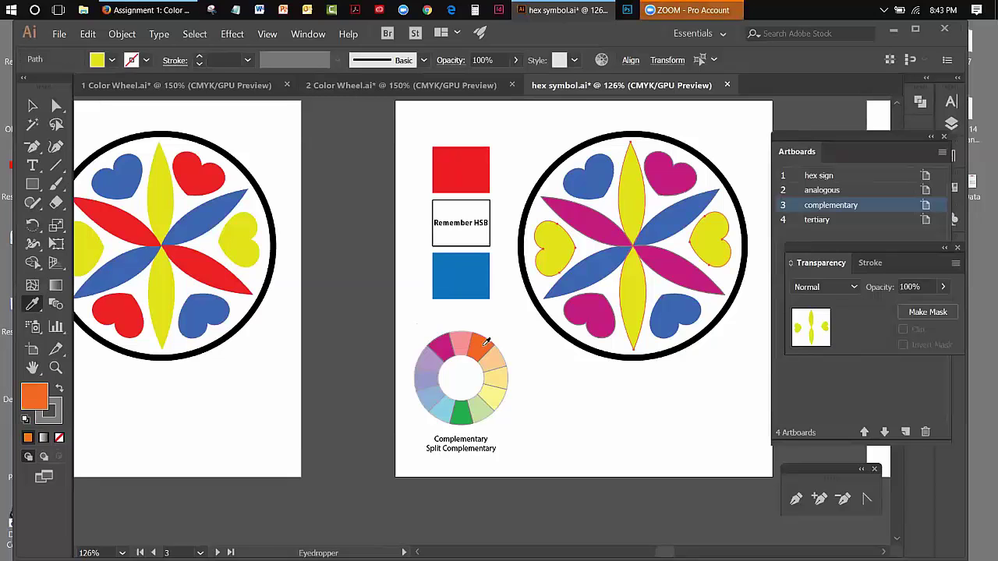
left_click(32, 106)
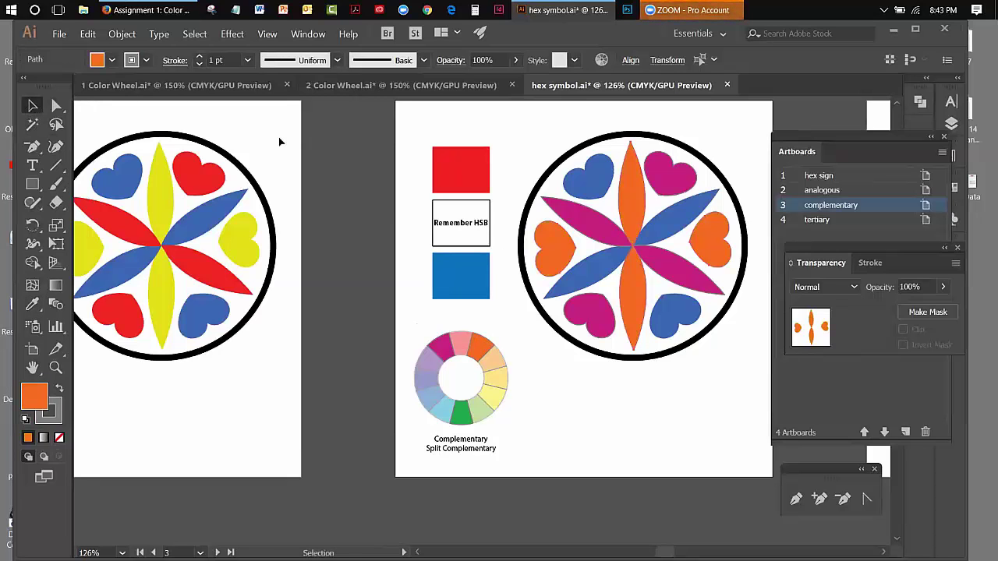
Step: Recolour the blue hearts and petals with the wheel's green, then deselect
left_click(577, 191)
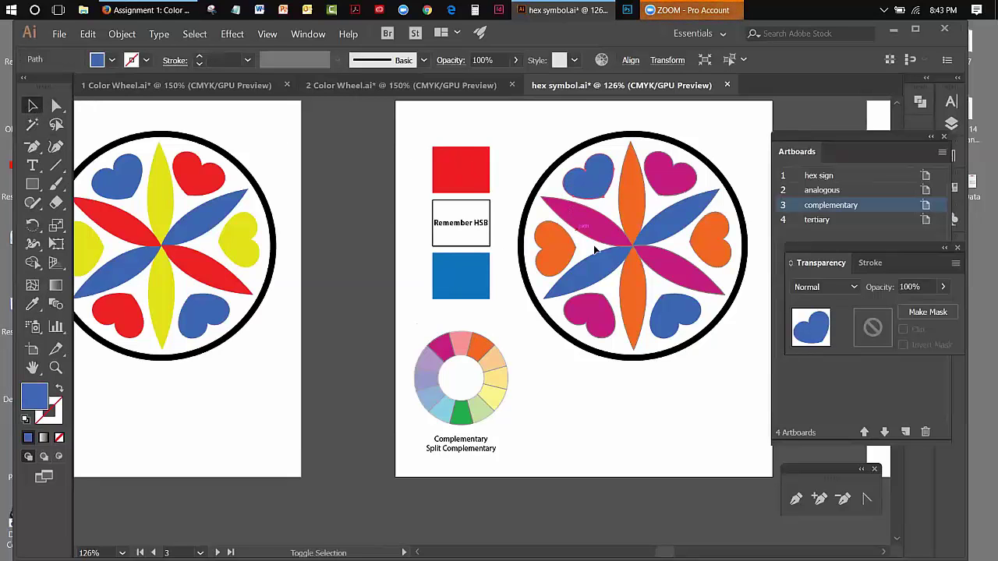
left_click(602, 273, "shift")
left_click(664, 318, "shift")
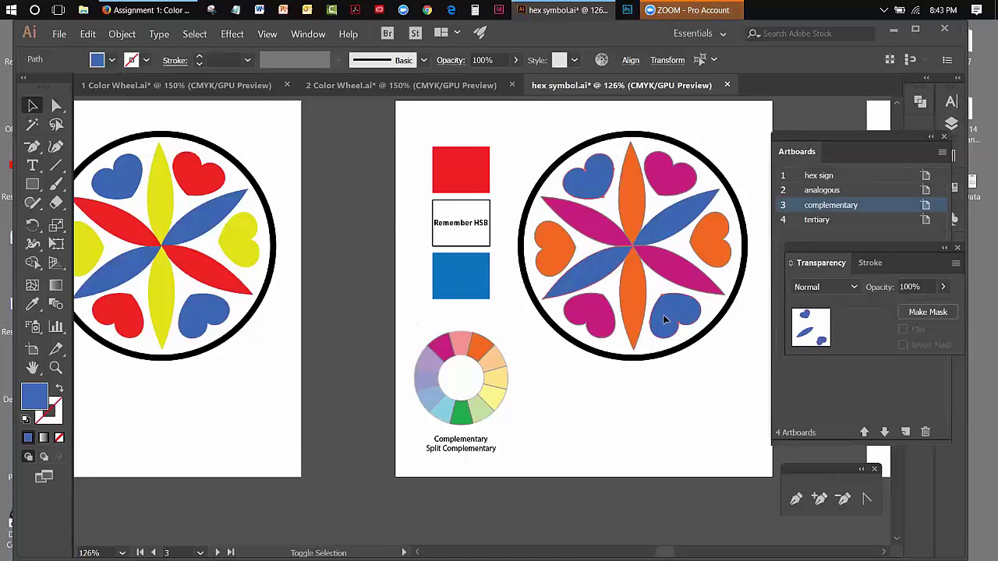
left_click(664, 216, "shift")
left_click(31, 304)
left_click(464, 410)
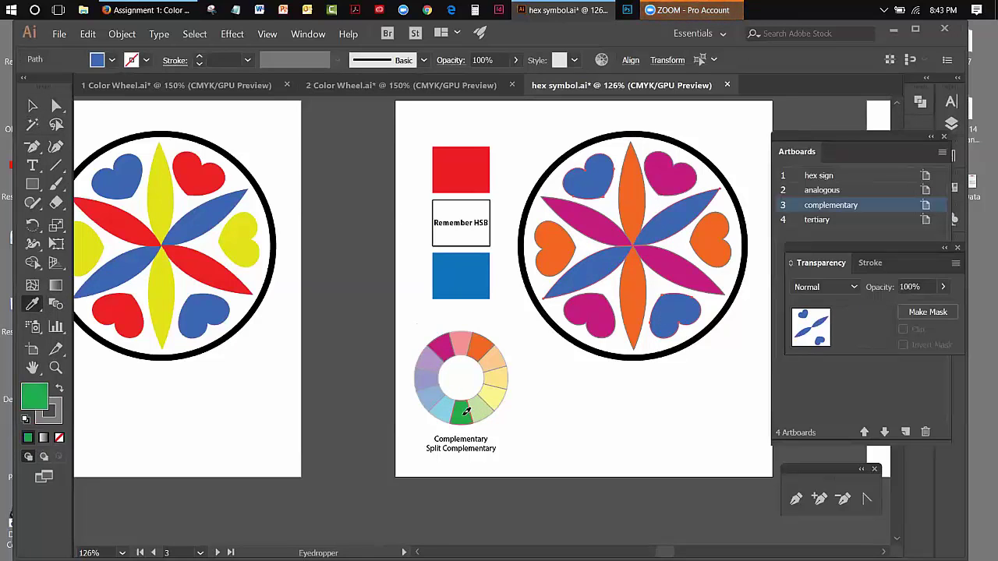
left_click(32, 106)
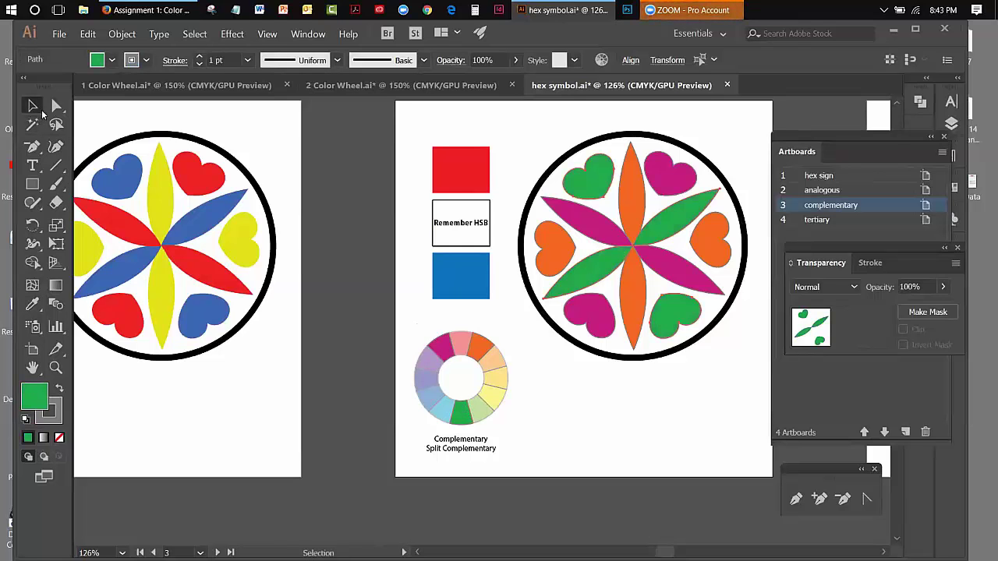
left_click(567, 406)
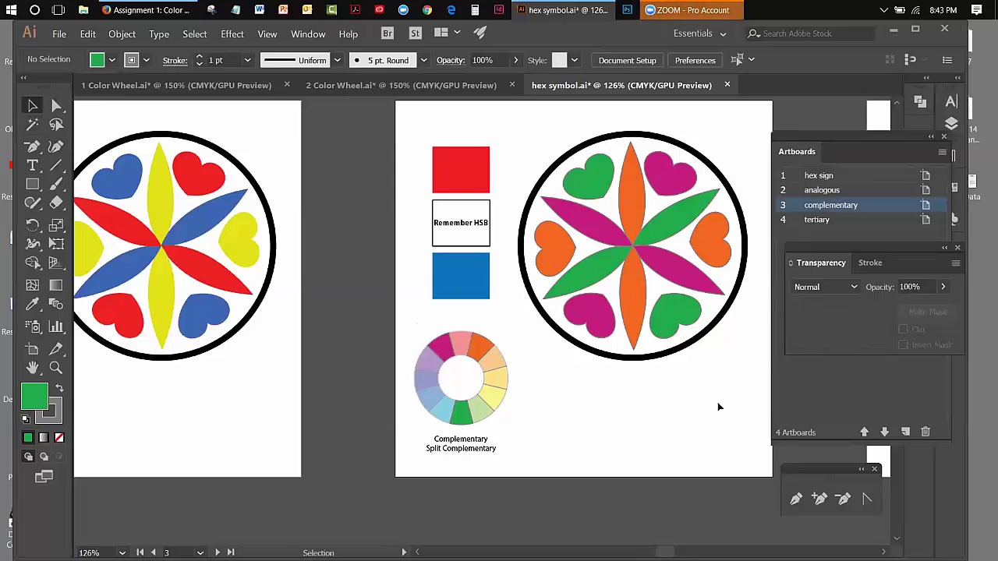
Step: Scroll the canvas toward the Tertiary artboard and bring the course assignment page forward
left_click_drag(664, 552, 662, 552)
scroll(482, 446, "left", 5)
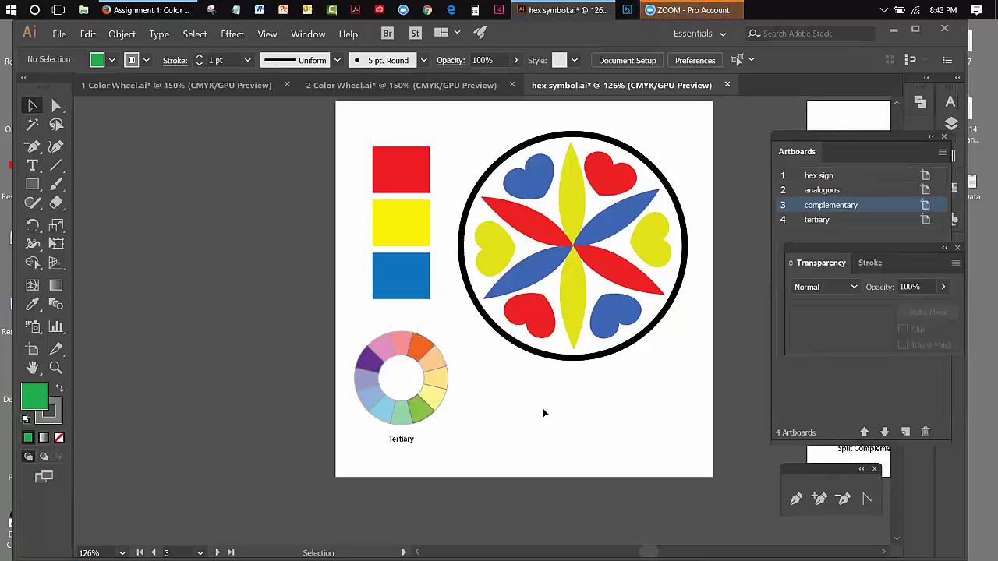
left_click(139, 11)
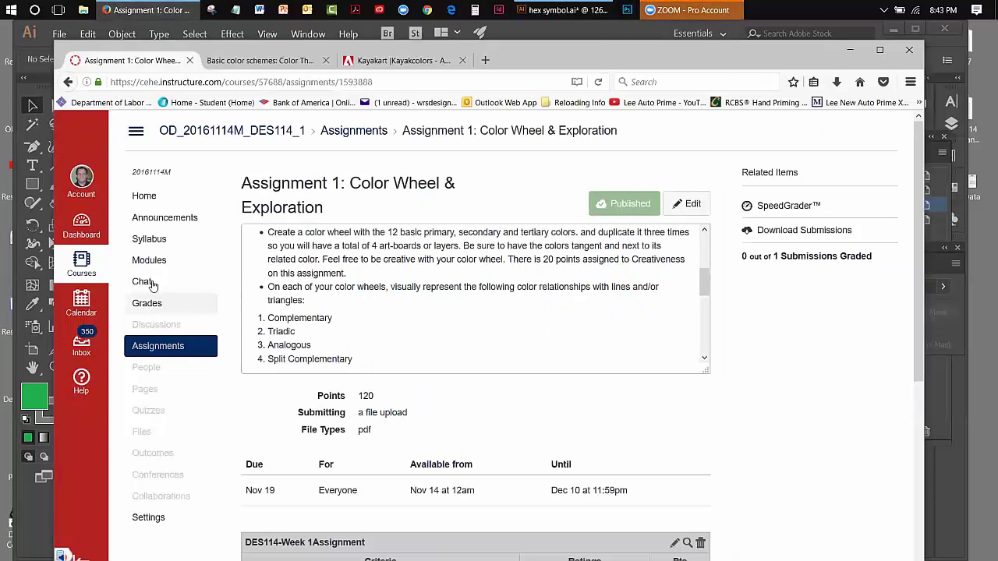
Step: From Canvas Announcements, open the Week 1 discussion links post and follow its Basic Color Schemes link
left_click(159, 218)
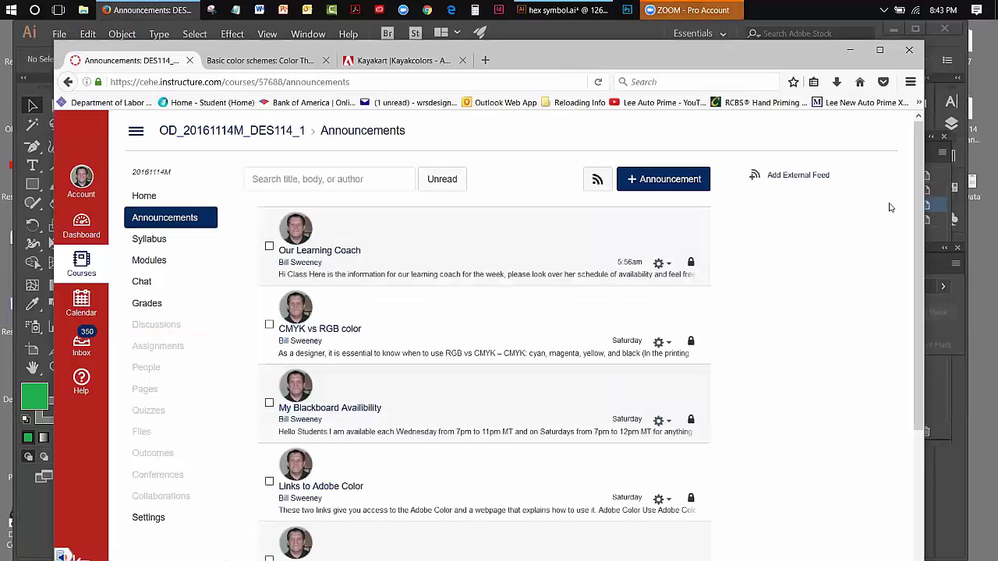
scroll(916, 243, "down", 1)
left_click_drag(916, 239, 918, 320)
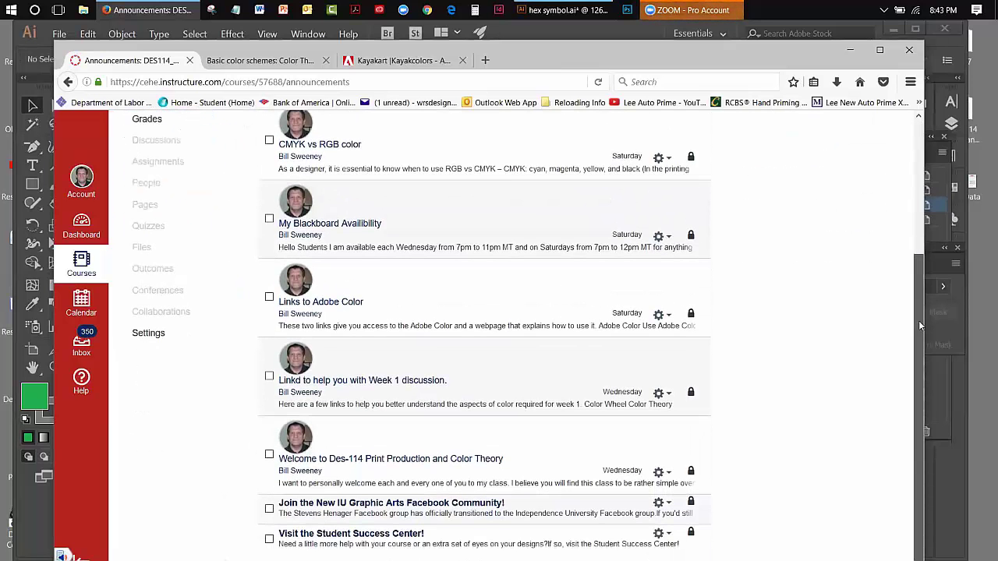
left_click(348, 303)
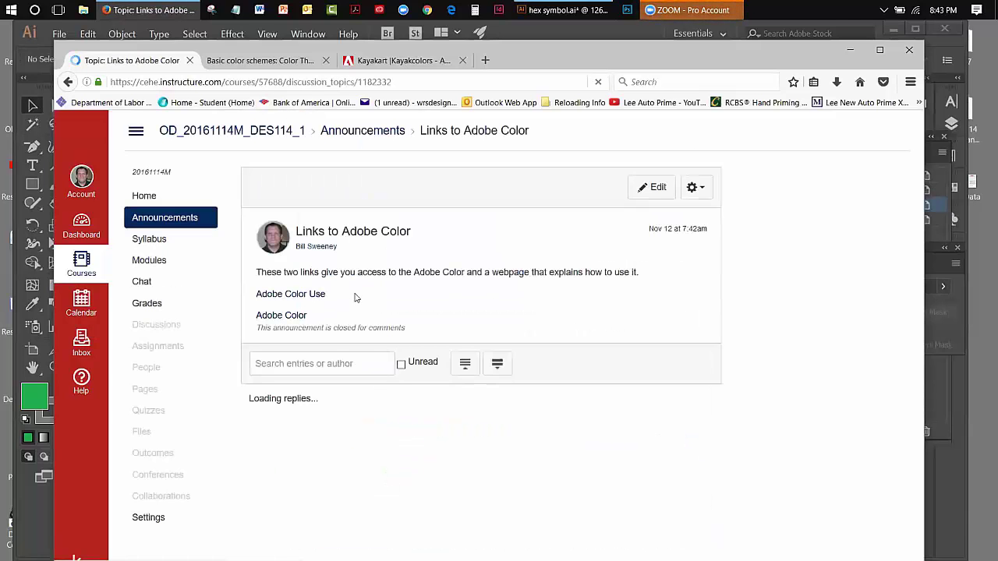
left_click(310, 296)
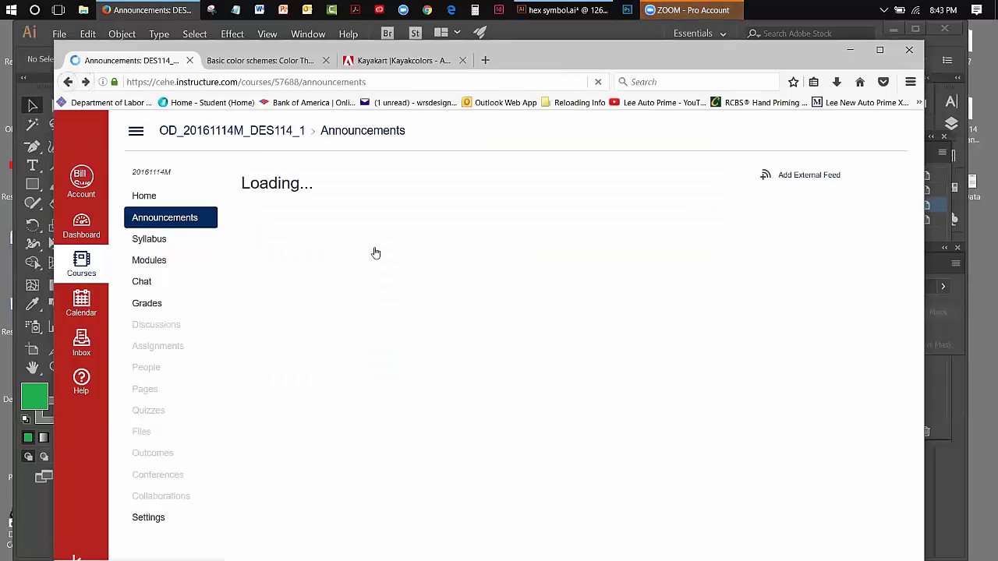
left_click(377, 382)
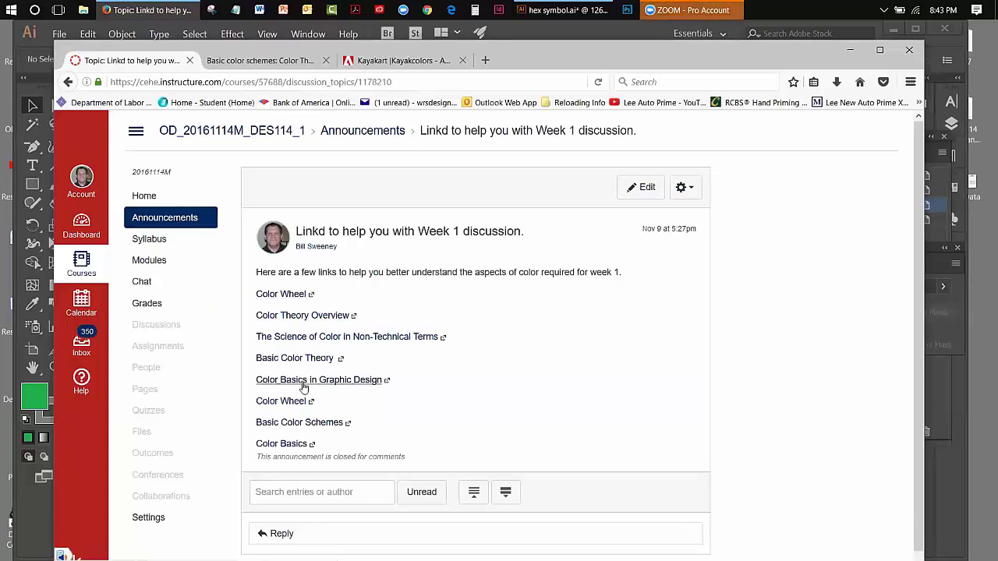
left_click(317, 430)
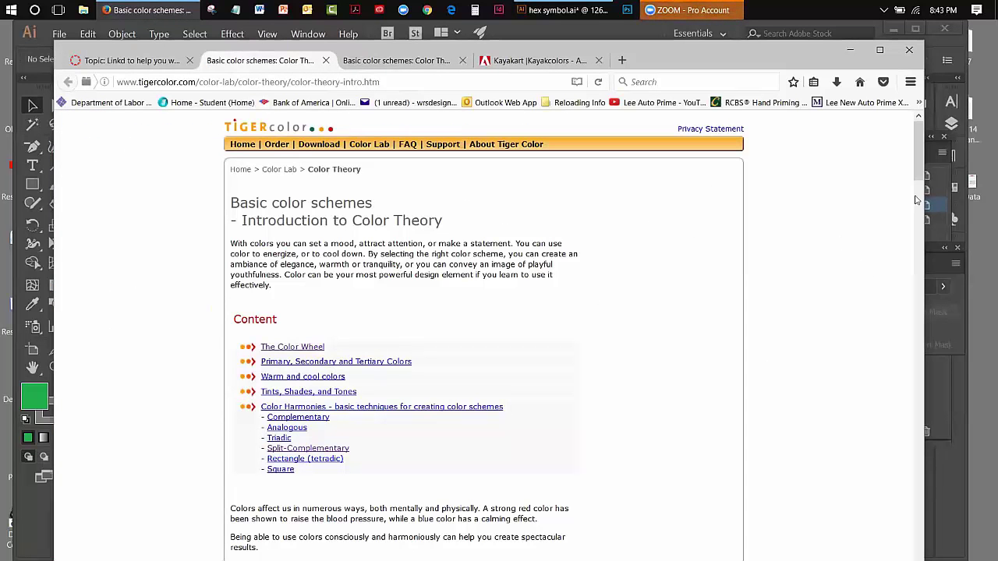
Step: Jump to the Primary, Secondary and Tertiary Colors section, then minimize the browser
left_click(389, 363)
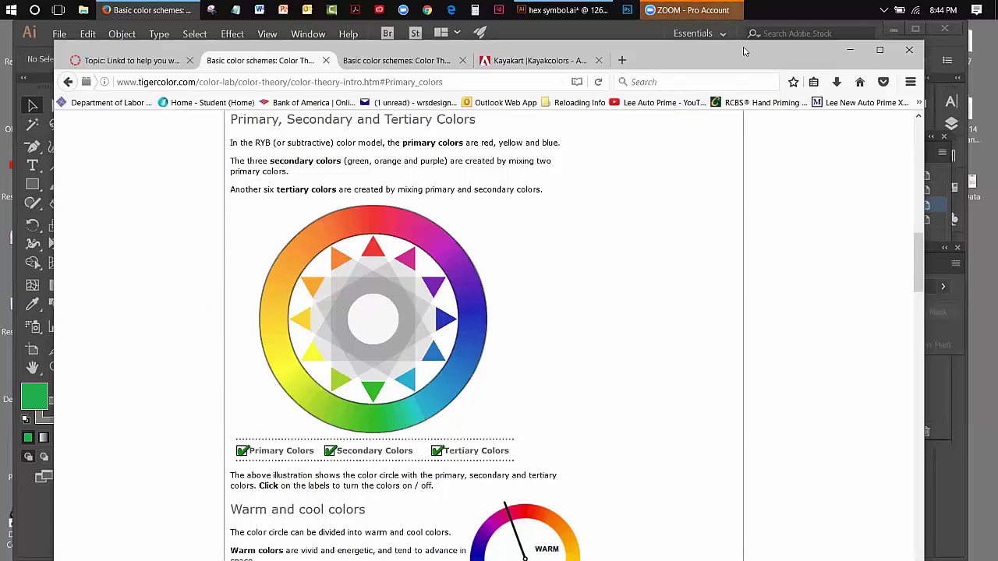
left_click_drag(744, 50, 696, 59)
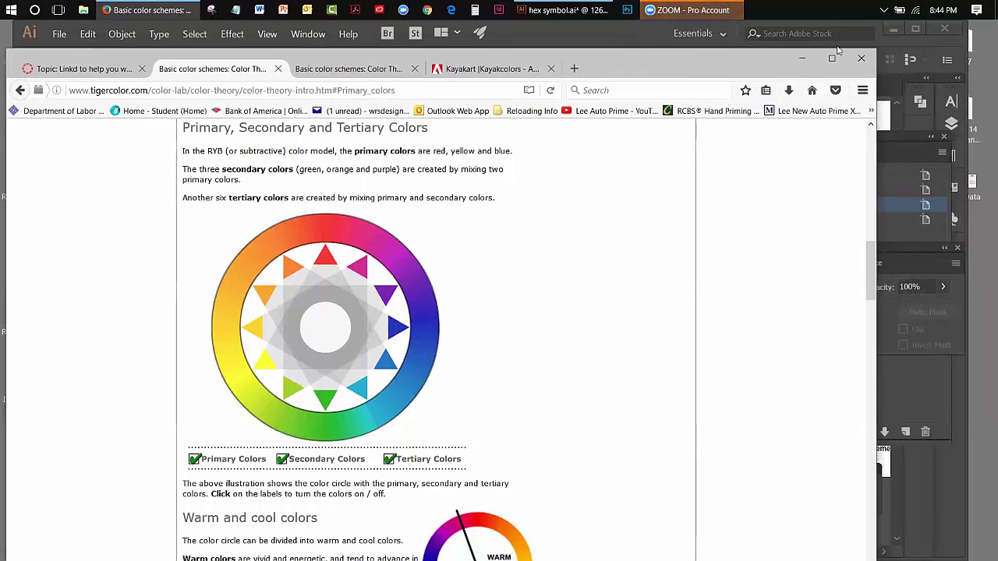
left_click(802, 60)
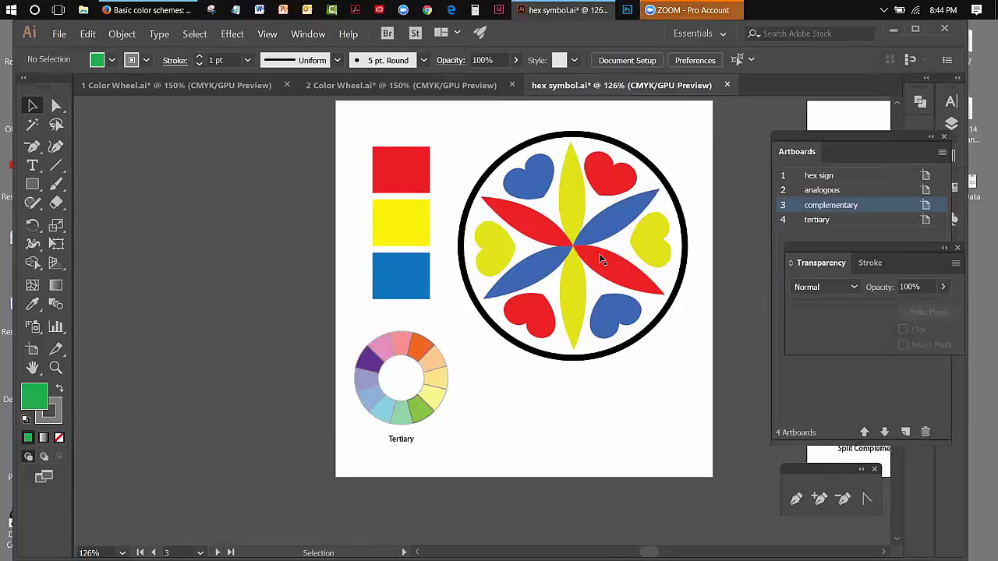
Step: Turn the tertiary sign's yellow petal and hearts orange with the Eyedropper on the wheel
left_click(568, 212)
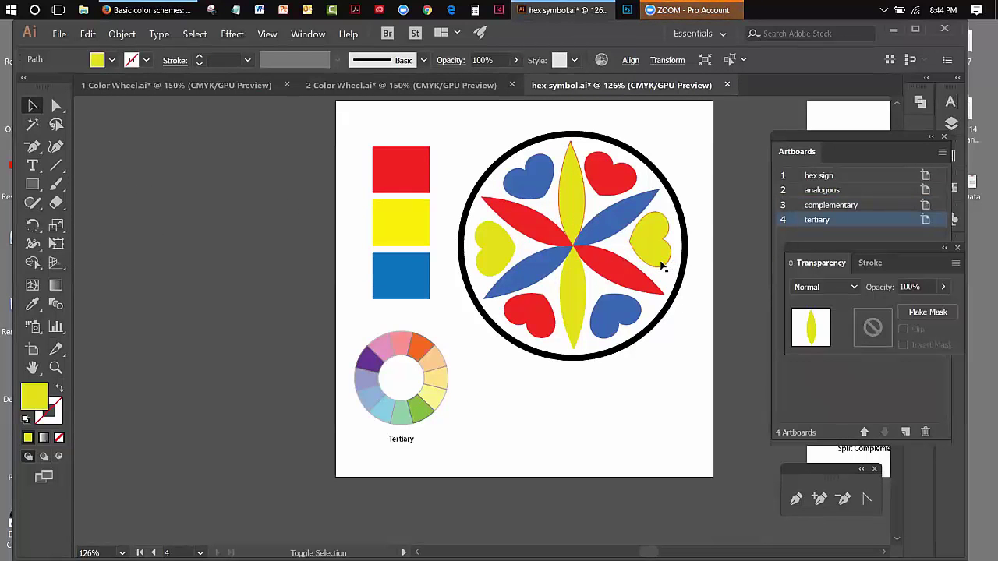
left_click(661, 267, "shift")
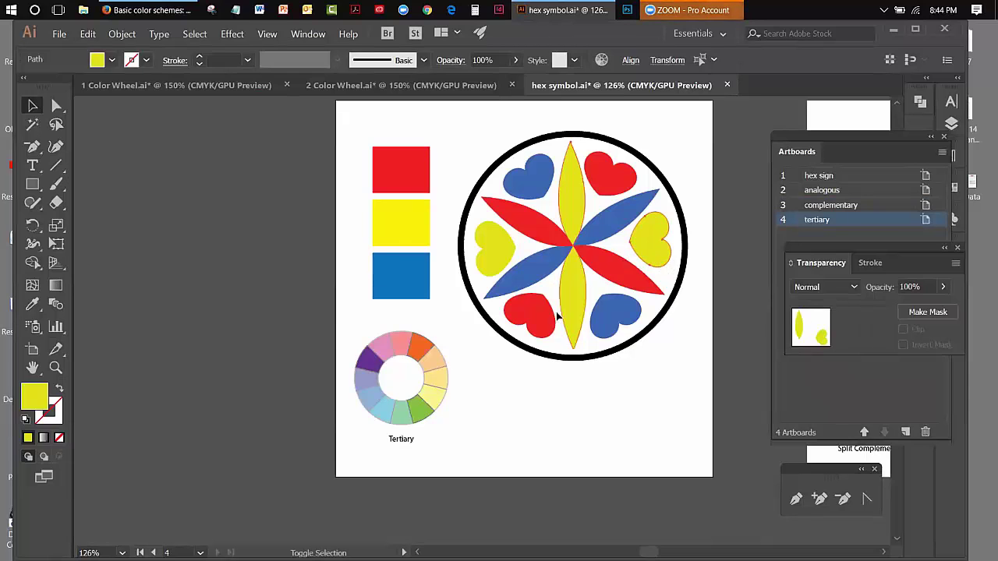
left_click(506, 267, "shift")
left_click(32, 304)
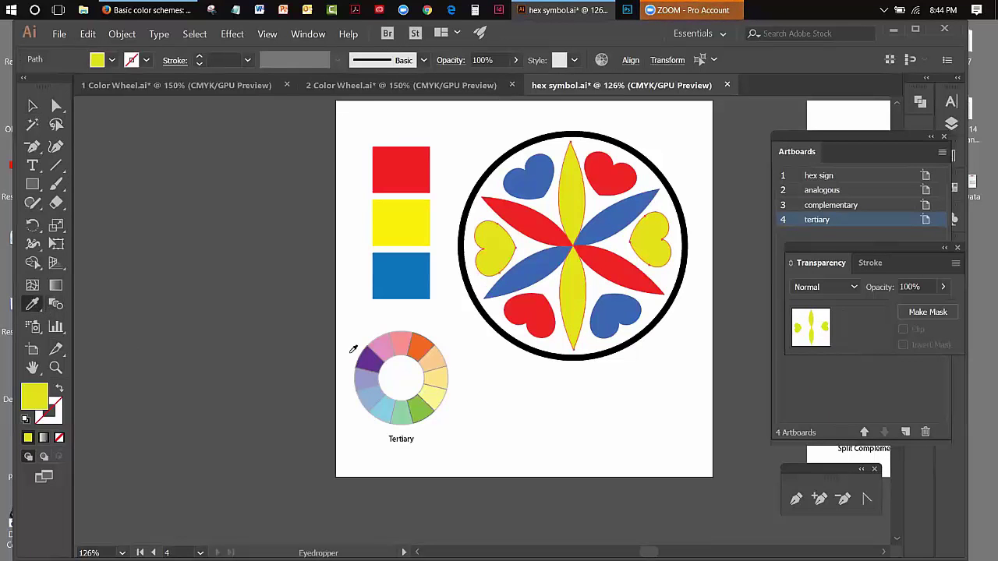
left_click(424, 346)
key("v")
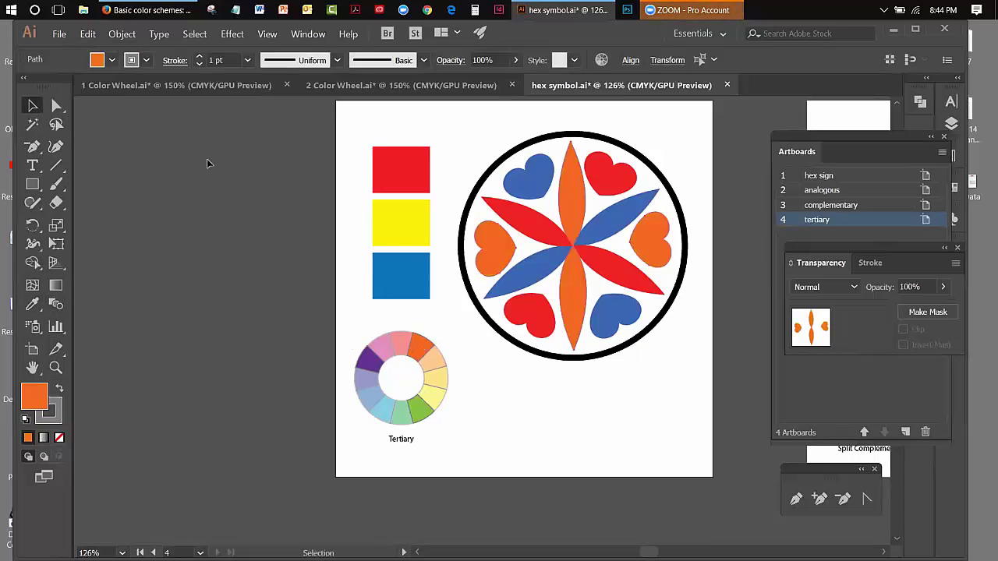
Step: Turn the blue hearts and petals green from the wheel's green segment
left_click(527, 196)
left_click(601, 228, "shift")
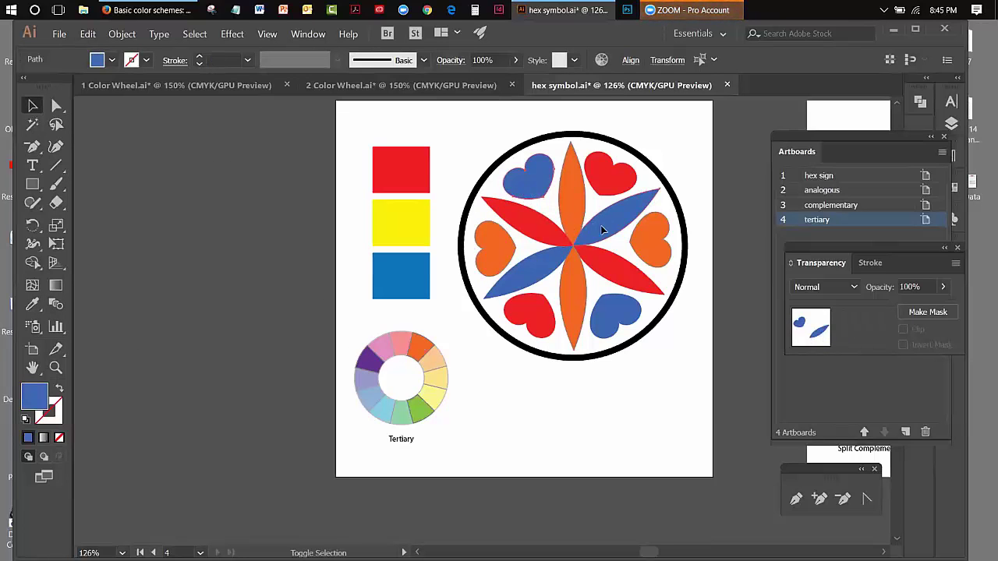
left_click(620, 315, "shift")
left_click(533, 286, "shift")
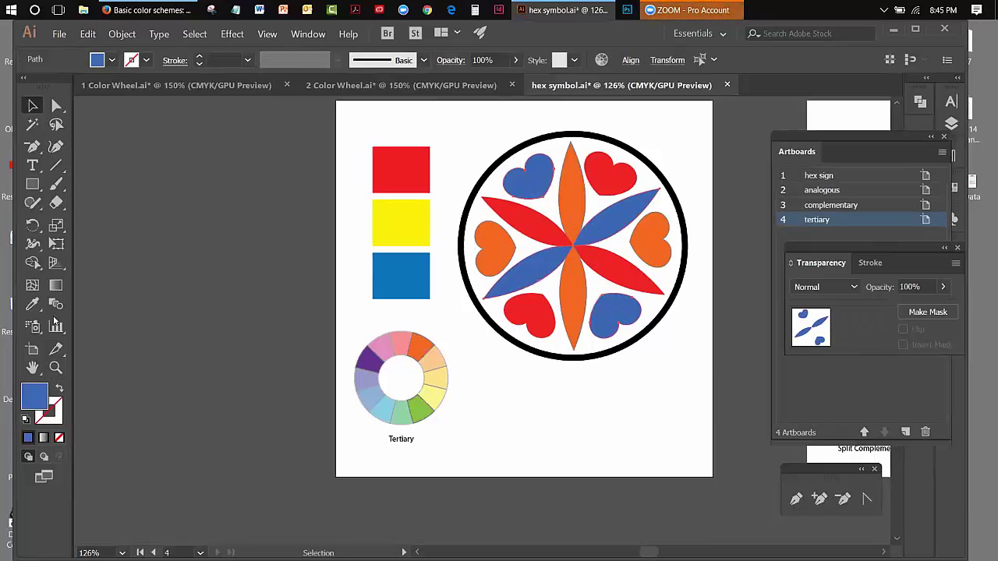
left_click(32, 304)
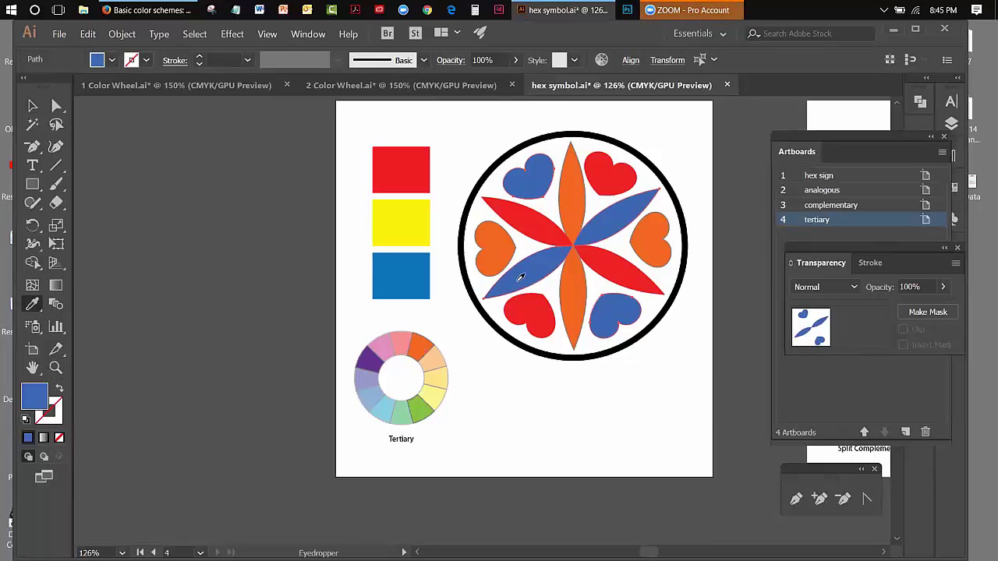
left_click(419, 407)
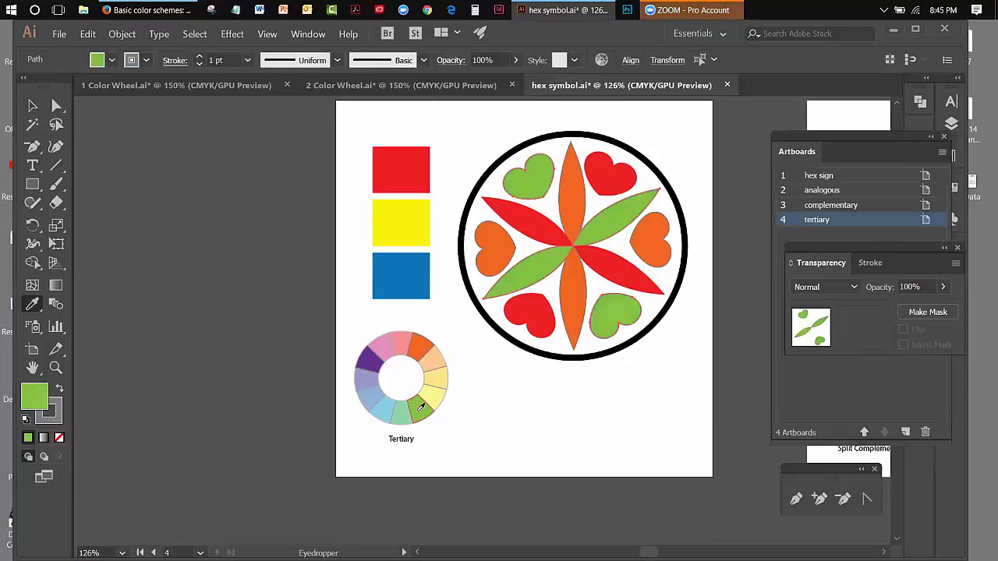
left_click(32, 105)
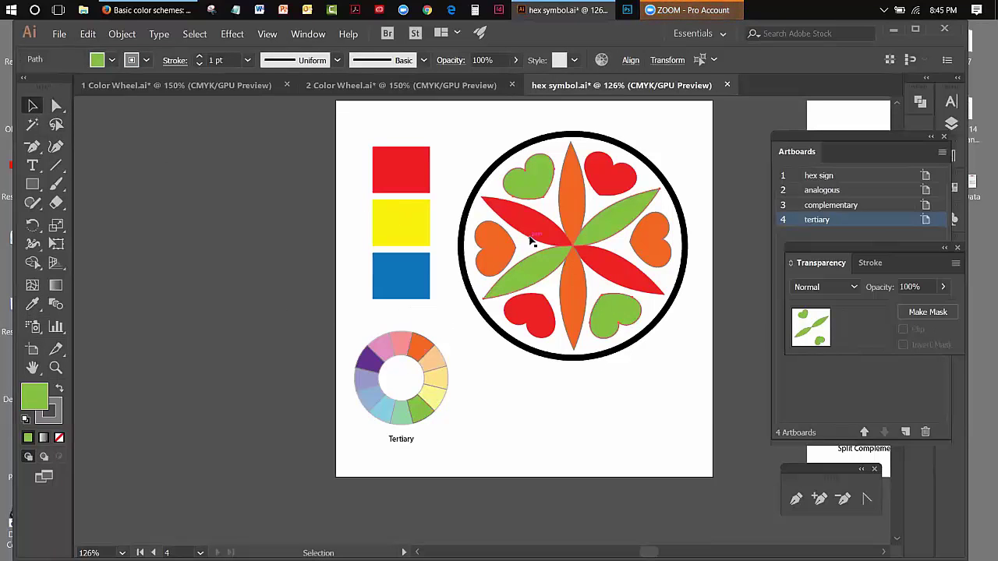
Step: Turn the red hearts and petals purple from the wheel, then deselect
left_click(607, 193)
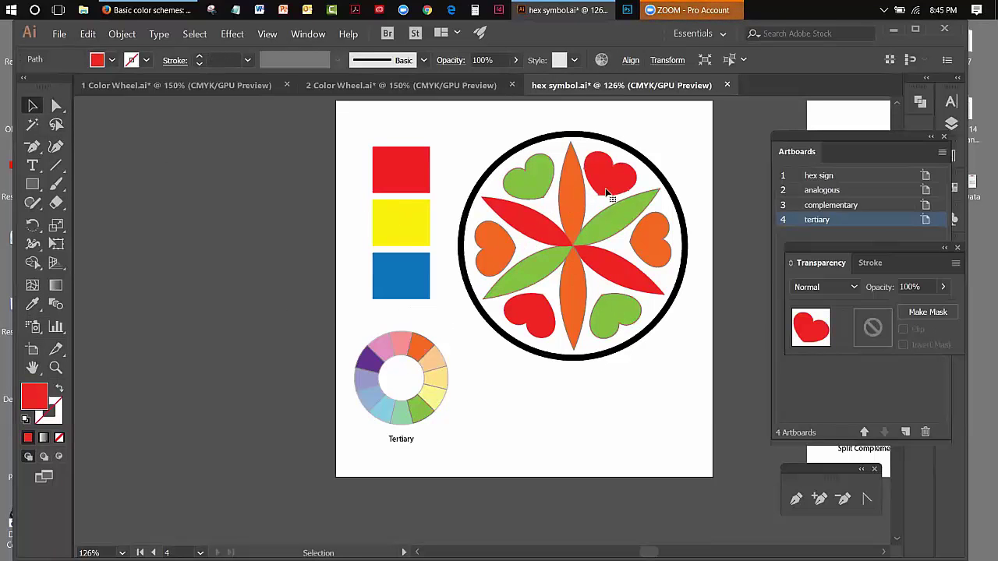
left_click(618, 256, "shift")
left_click(529, 312, "shift")
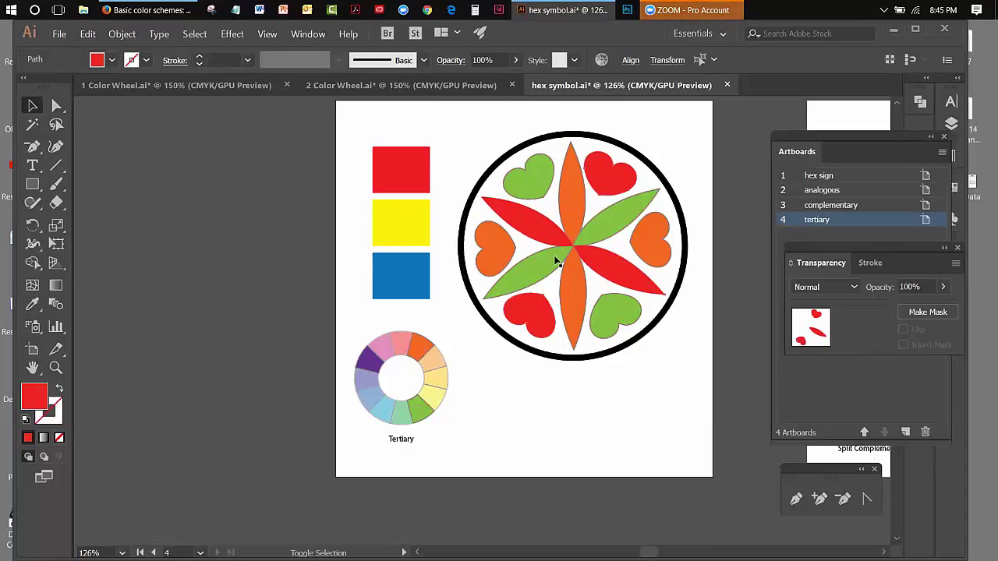
left_click(555, 238, "shift")
left_click(32, 304)
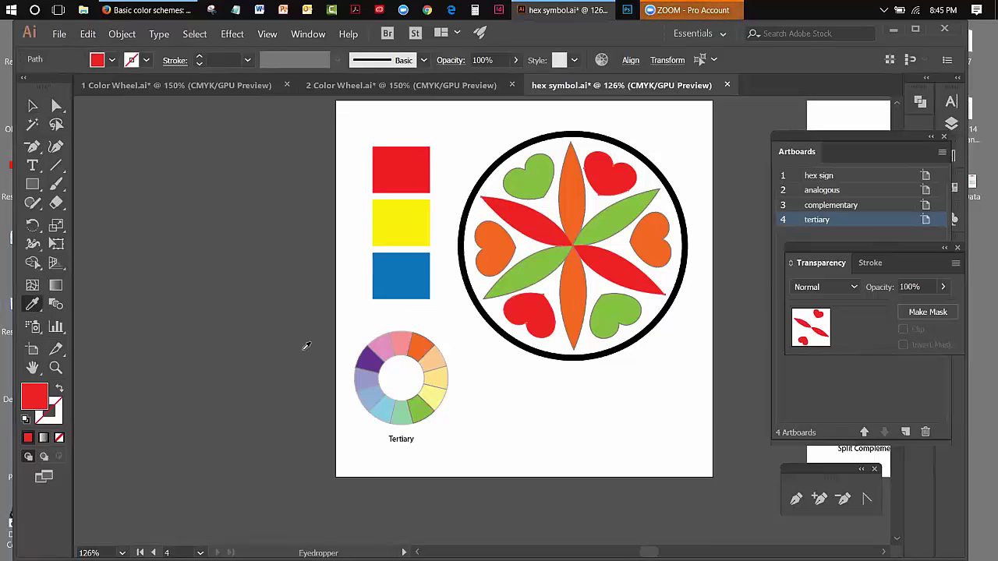
left_click(371, 363)
key("v")
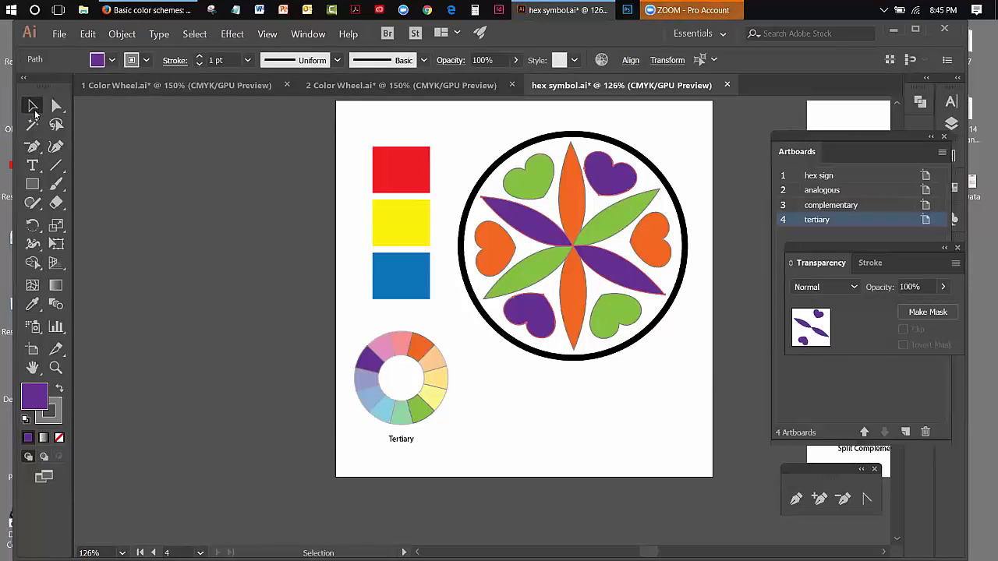
left_click(153, 137)
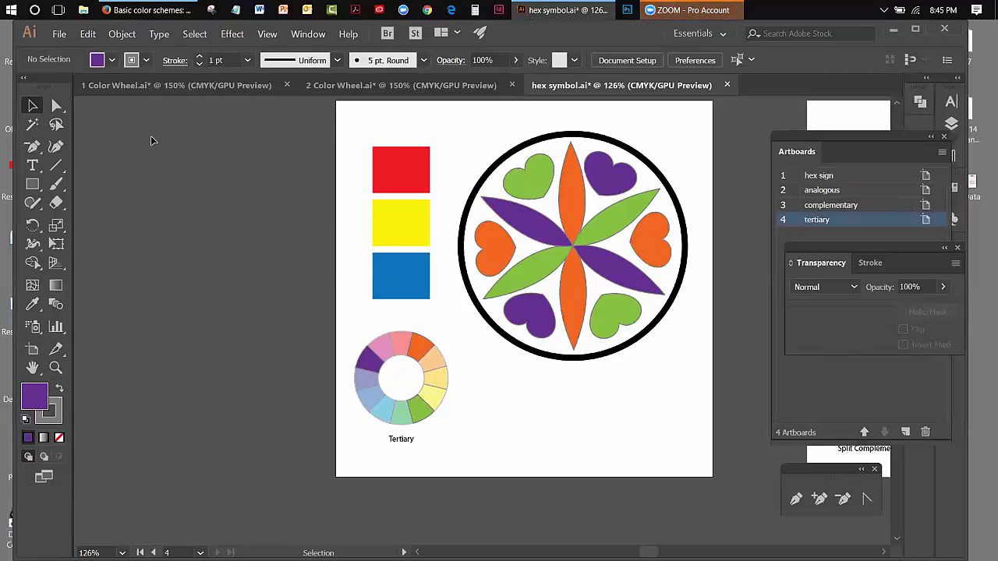
Step: Zoom out to all four artboards, collapse the Artboards panel and dock Transparency on the right
left_click(266, 33)
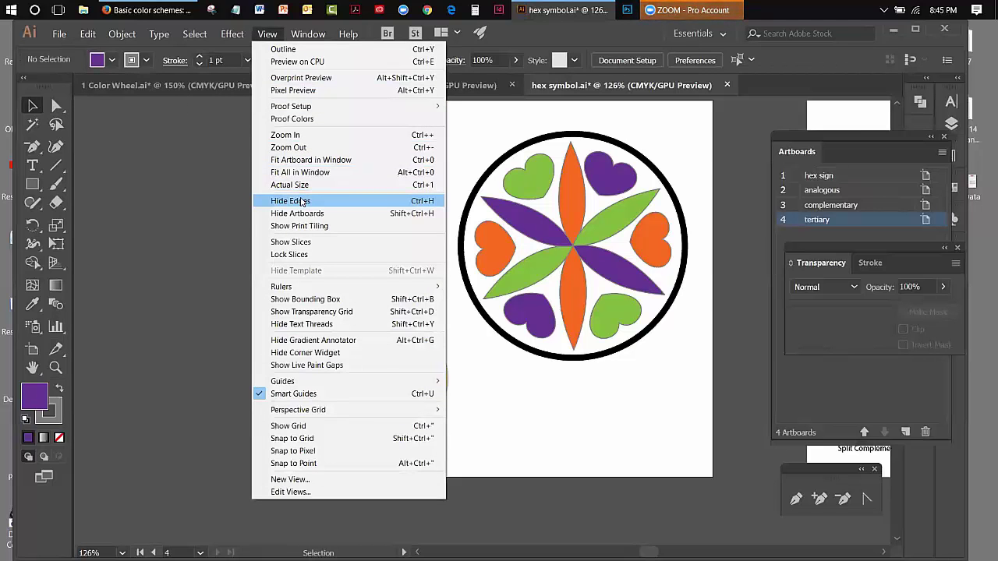
left_click(304, 172)
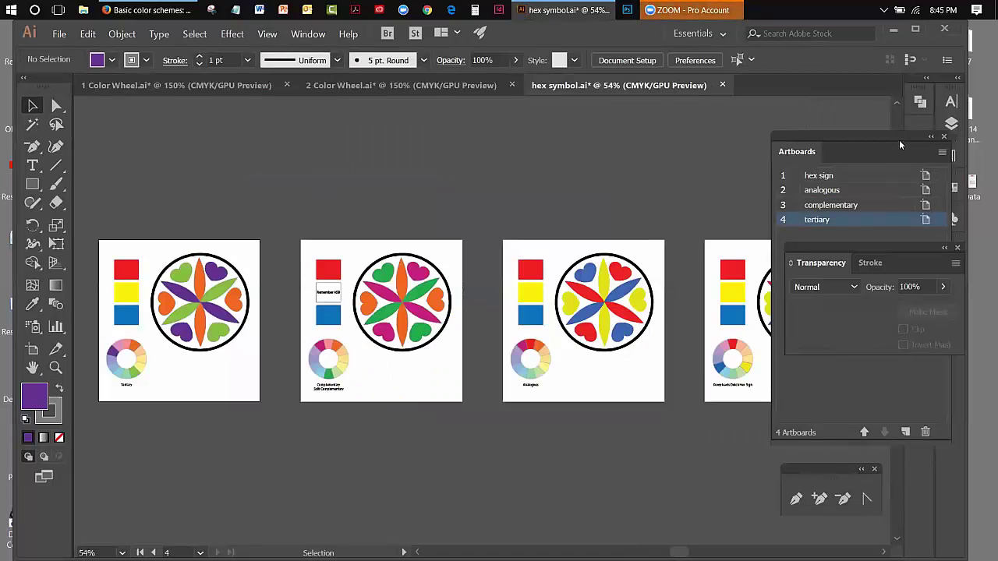
left_click_drag(889, 136, 811, 153)
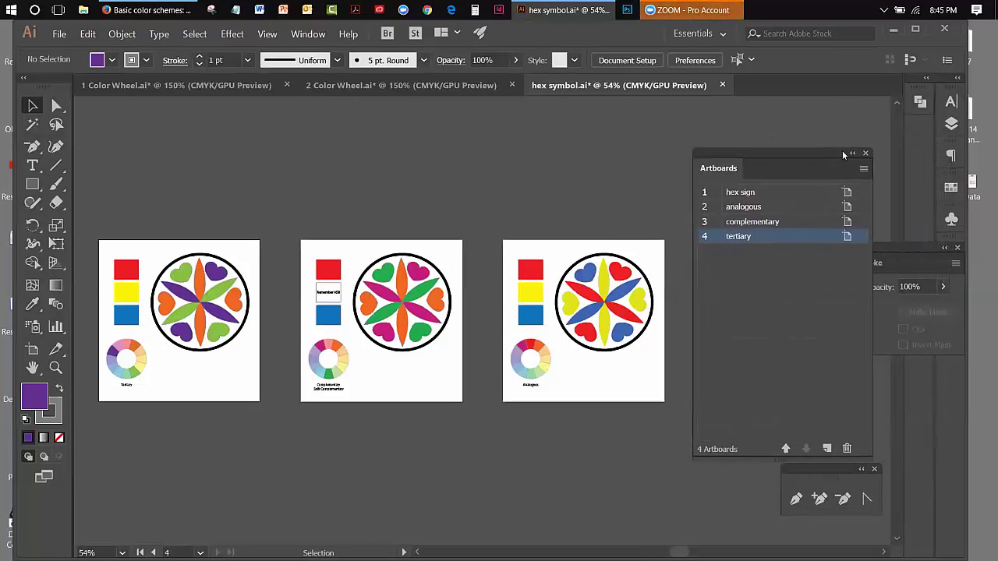
left_click(852, 153)
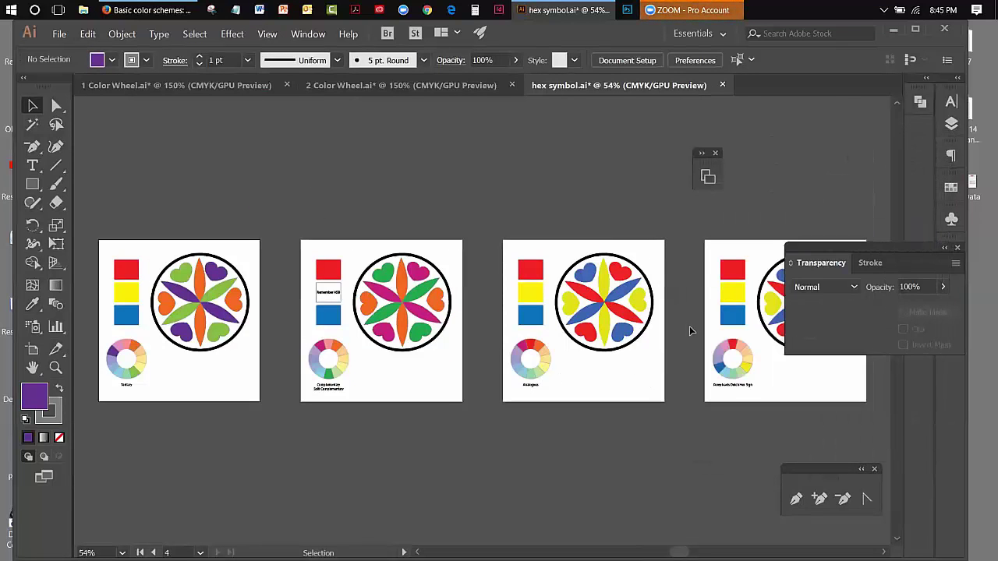
left_click_drag(902, 252, 941, 285)
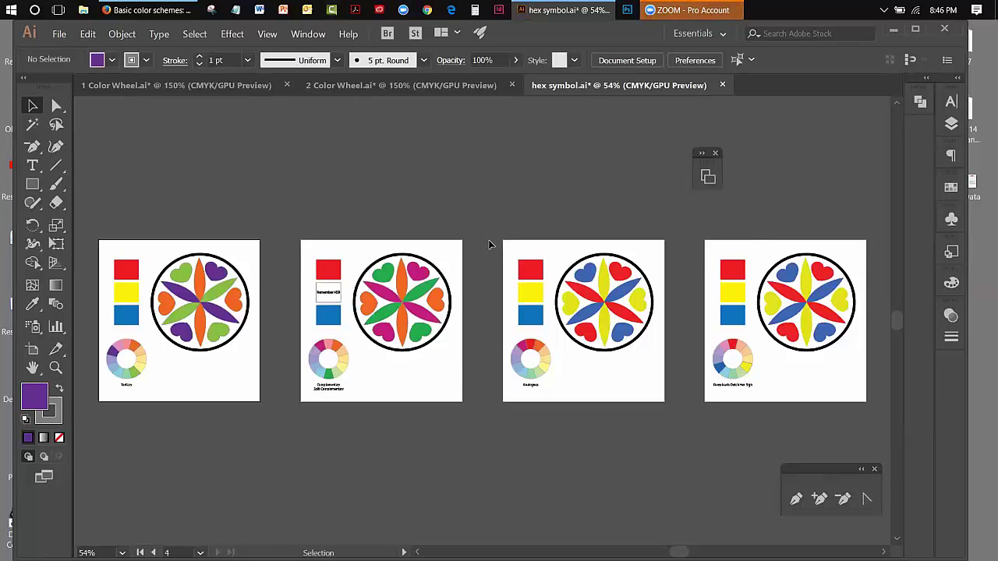
Step: Save a copy named 'hex symbol copy' as Adobe PDF in the DES-114 Color and Production folder
left_click(60, 34)
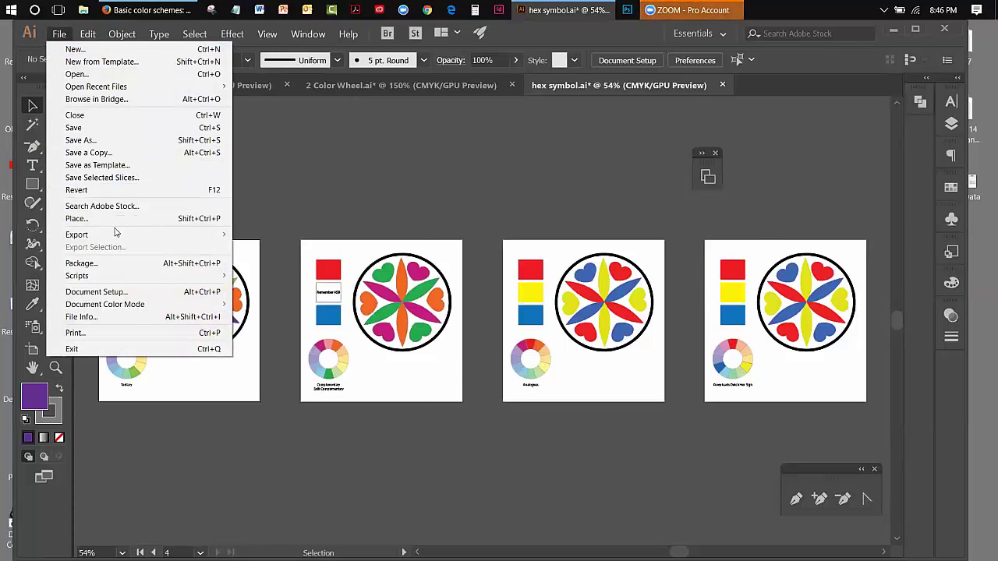
mouse_move(116, 234)
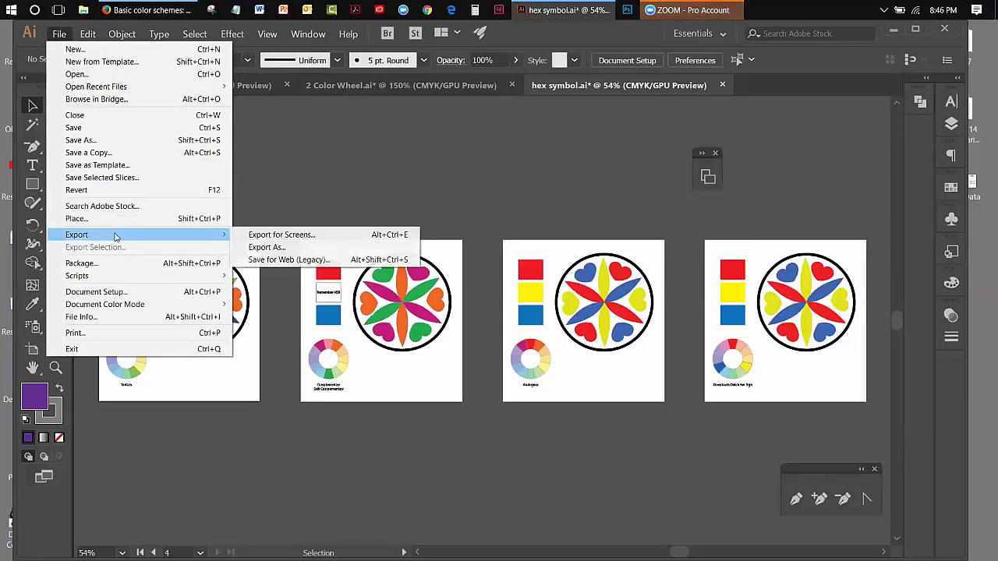
left_click(106, 153)
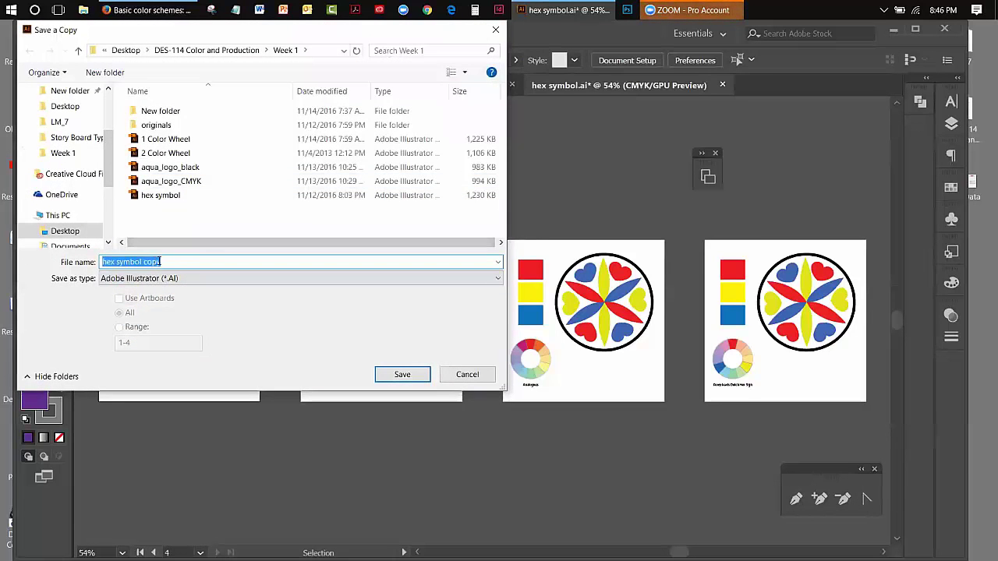
left_click(152, 280)
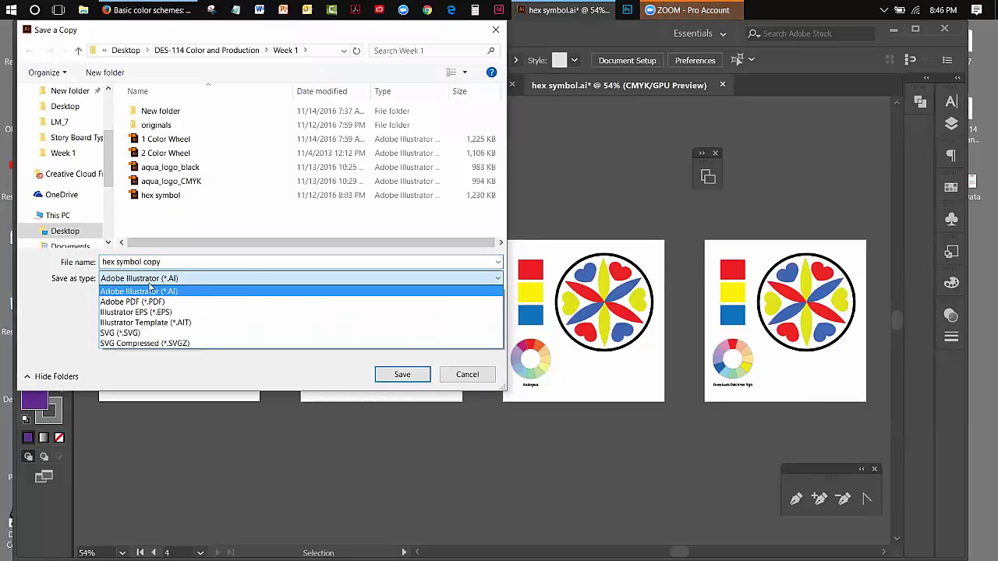
left_click(136, 302)
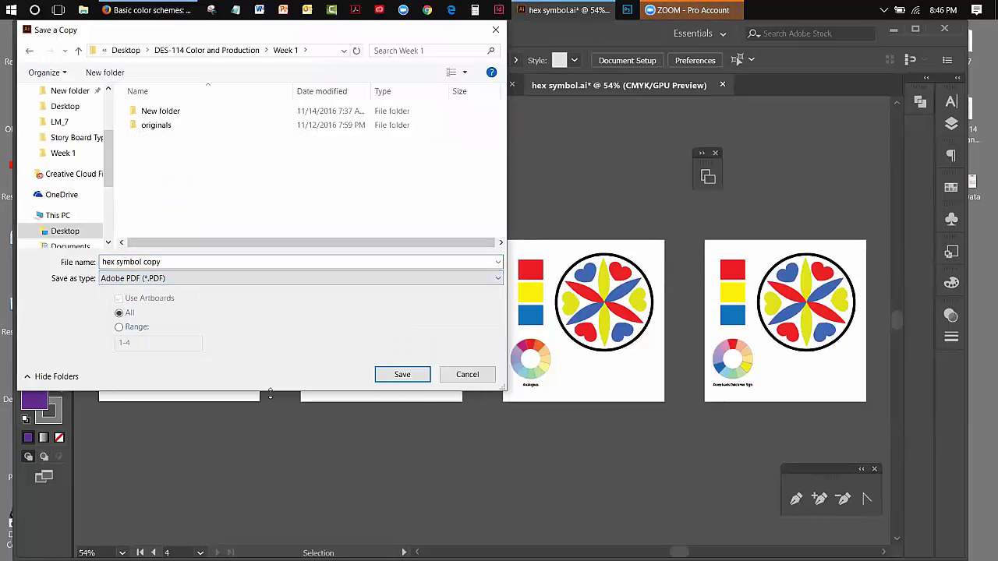
left_click(207, 50)
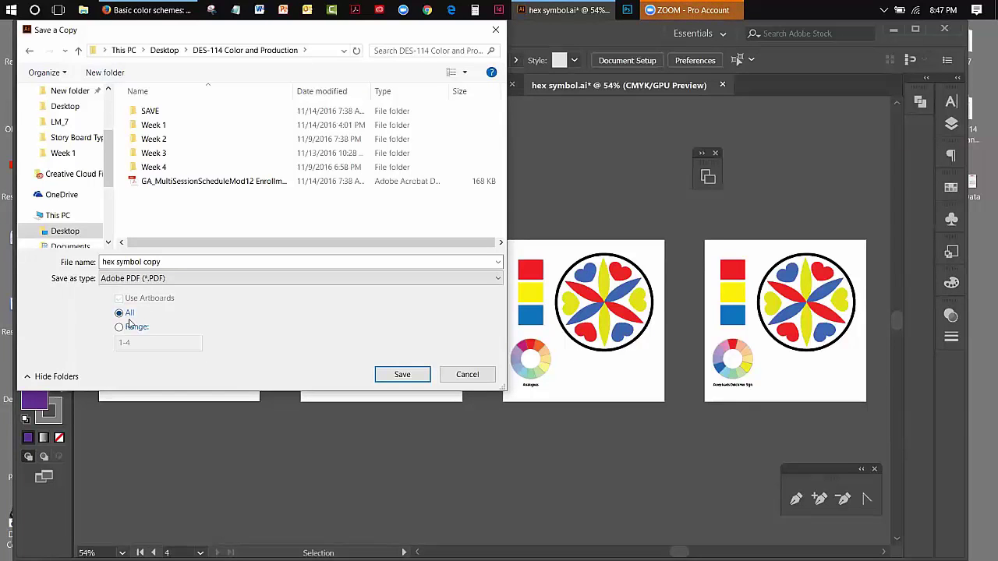
left_click(399, 375)
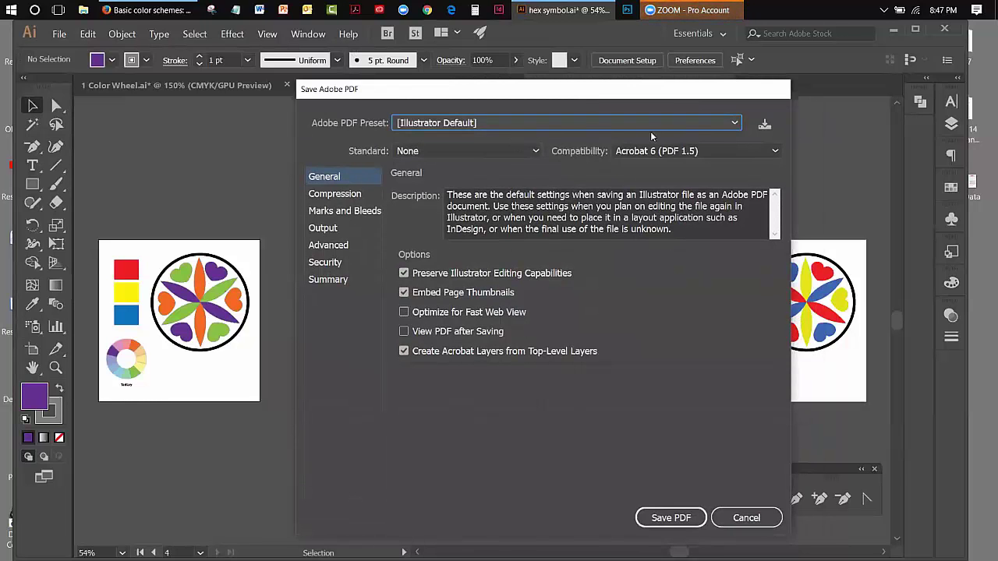
Step: Save the PDF with [Illustrator Default], no page thumbnails, editing capabilities preserved, and view after saving
left_click(733, 123)
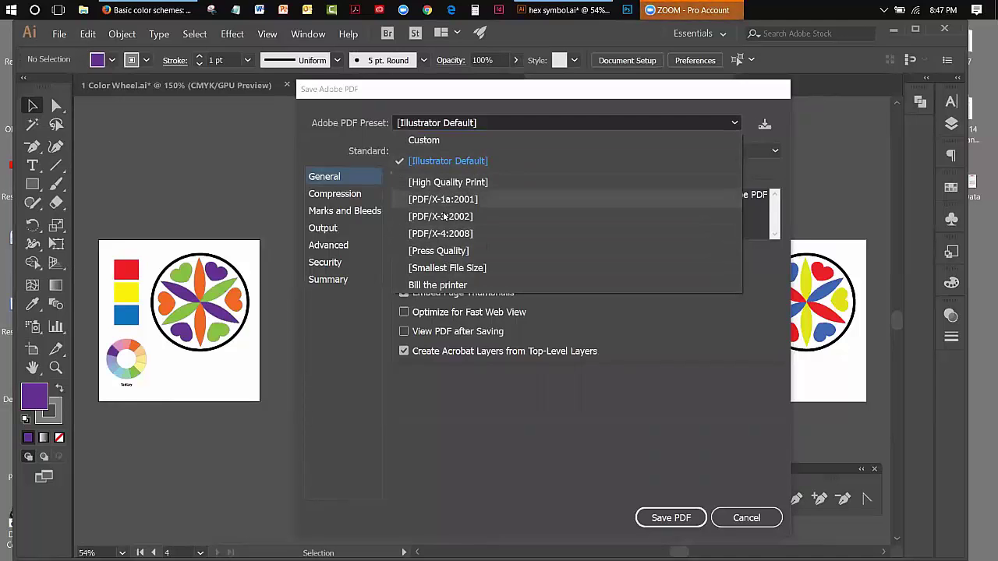
left_click(752, 168)
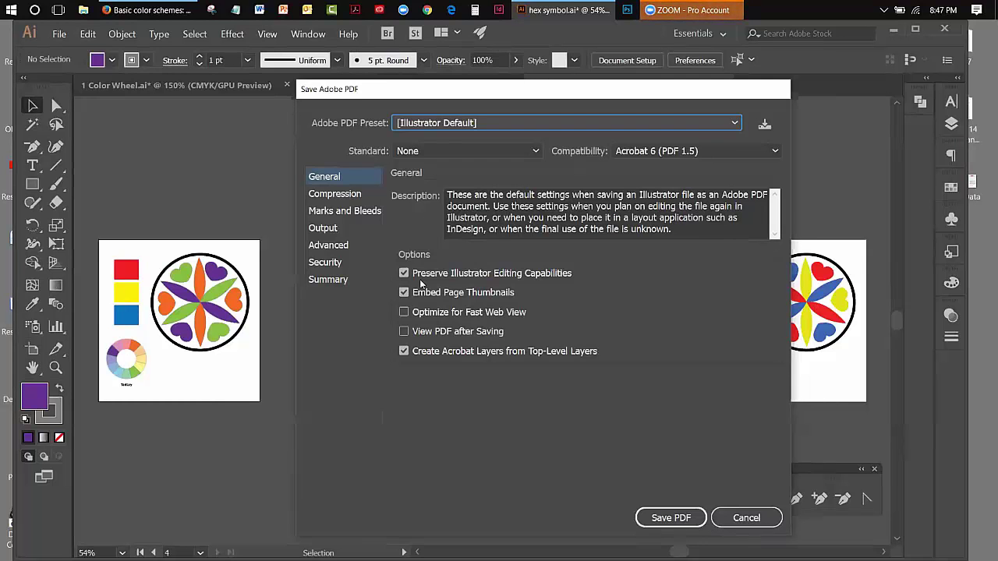
left_click(403, 293)
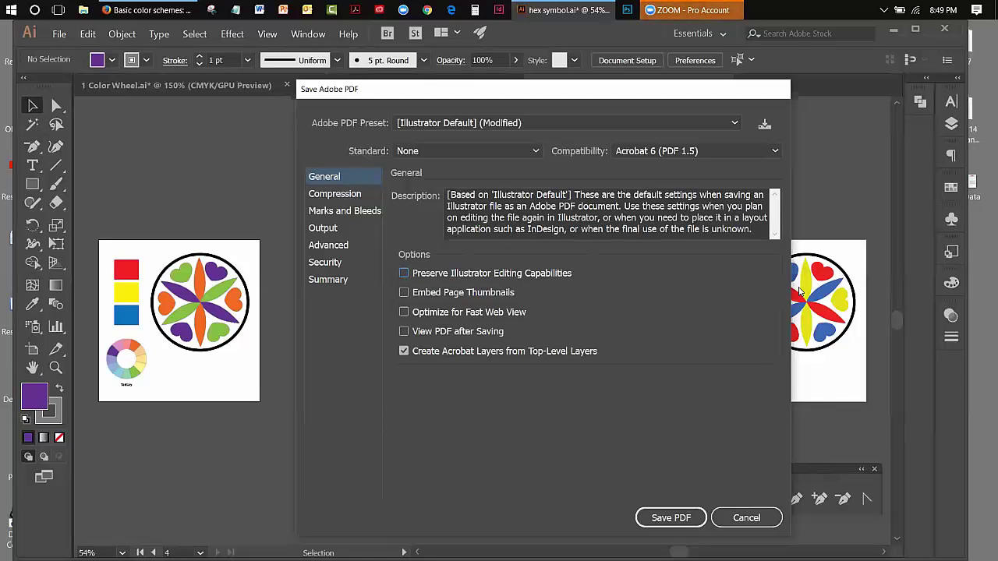
left_click(403, 274)
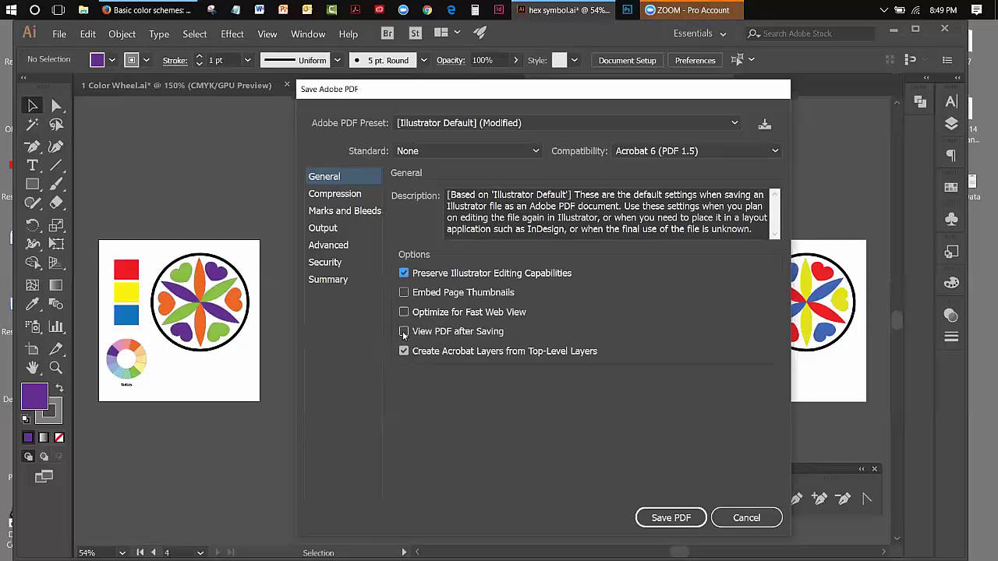
left_click(404, 331)
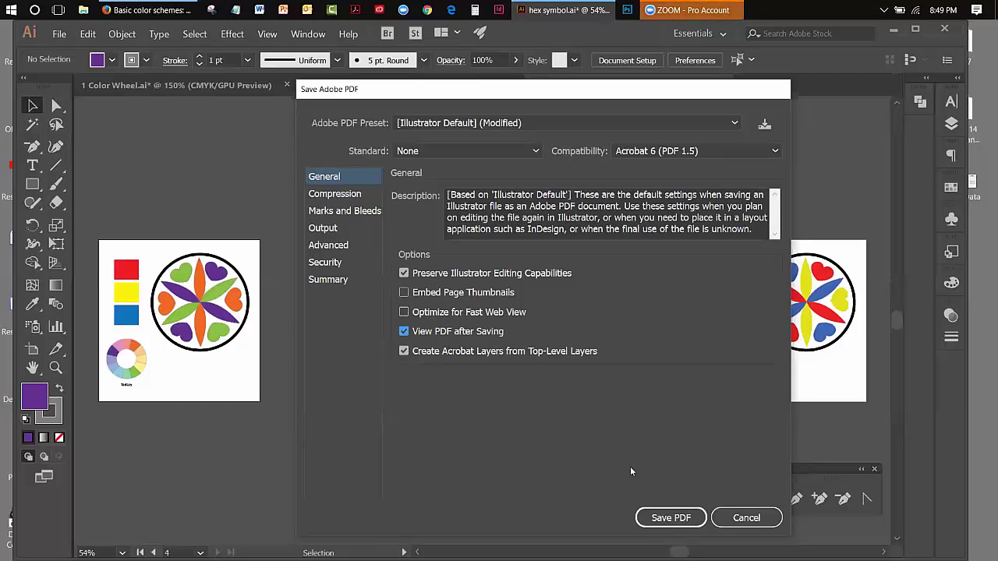
left_click(661, 518)
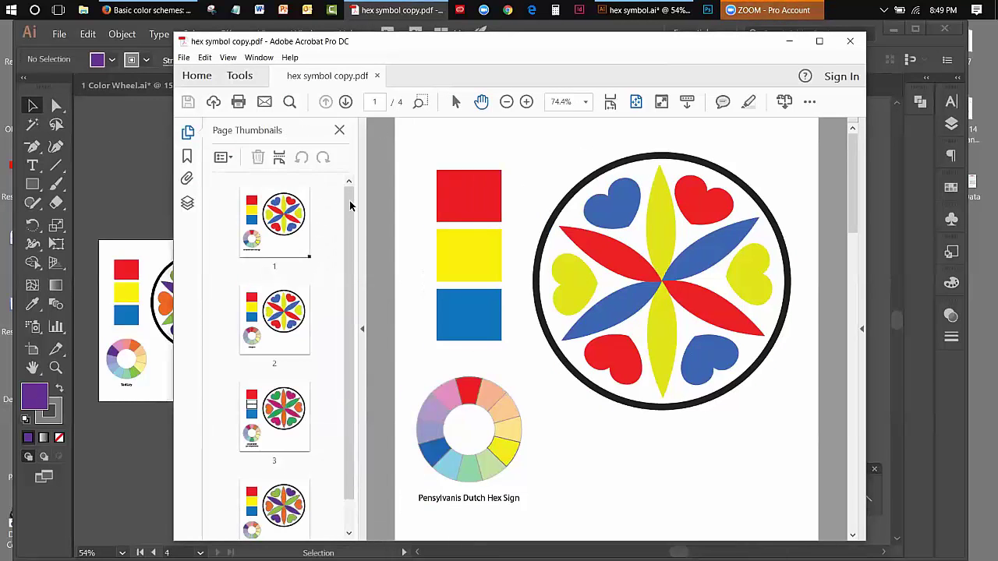
Step: Page through the PDF from page 1 to page 4, the Tertiary scheme
scroll(343, 479, "down", 1)
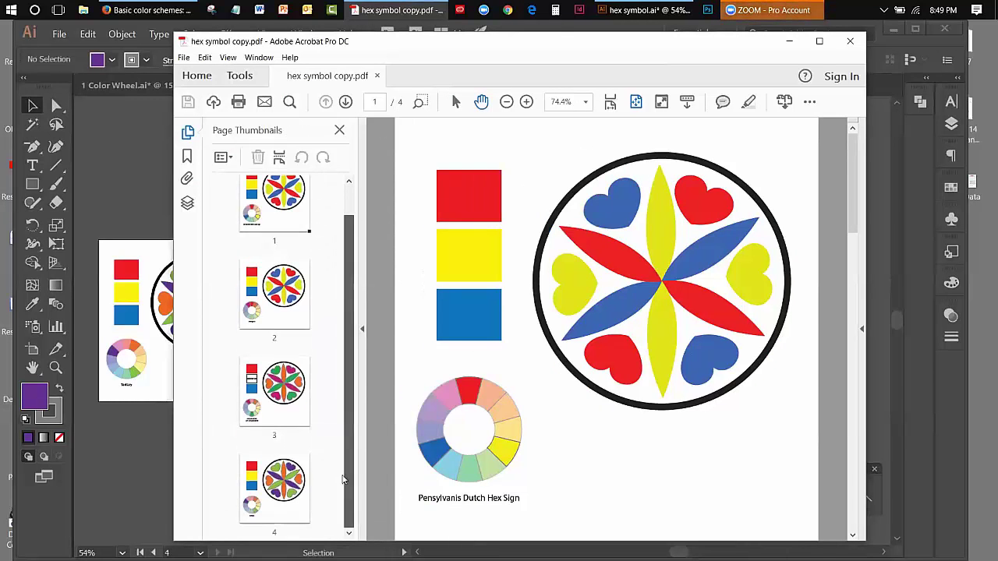
scroll(336, 219, "up", 1)
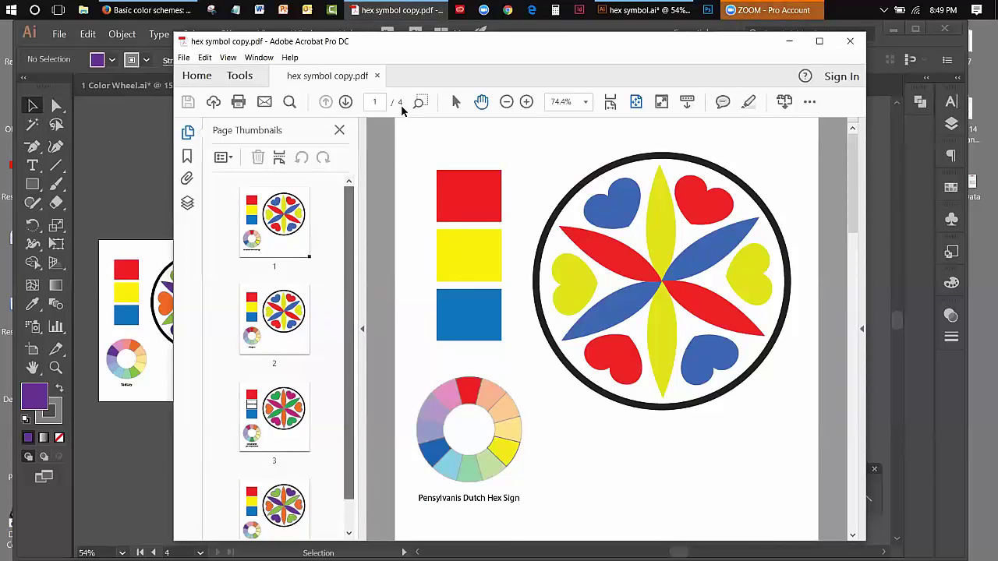
left_click(346, 103)
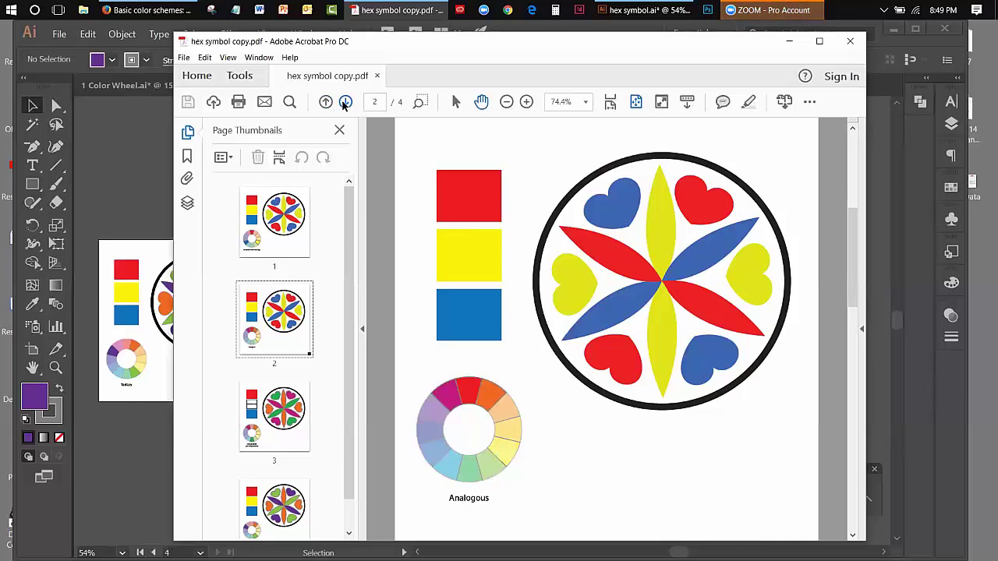
left_click(345, 104)
left_click(346, 104)
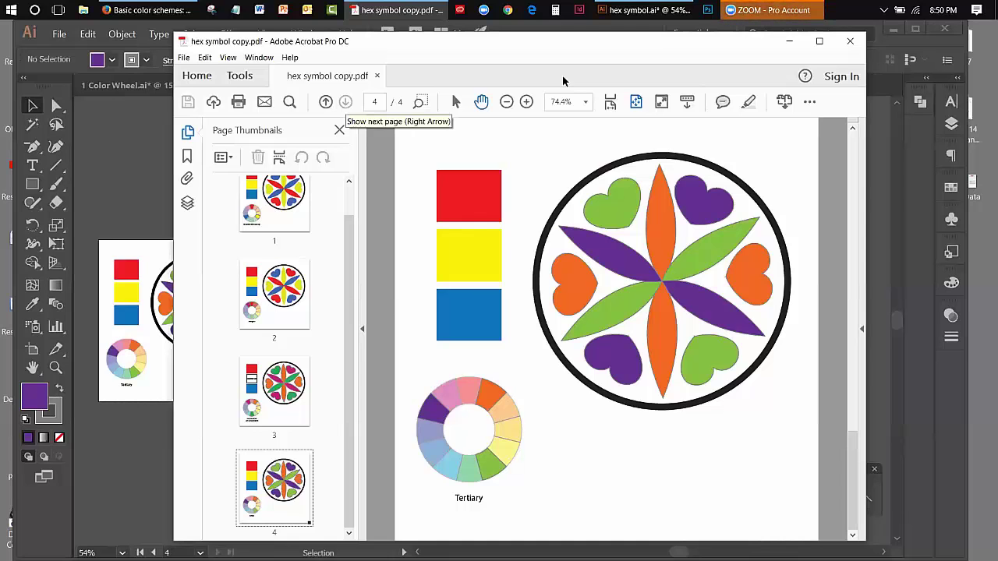
Step: Close the PDF viewer and start saving another copy of the hex sign document as Adobe PDF
left_click(851, 44)
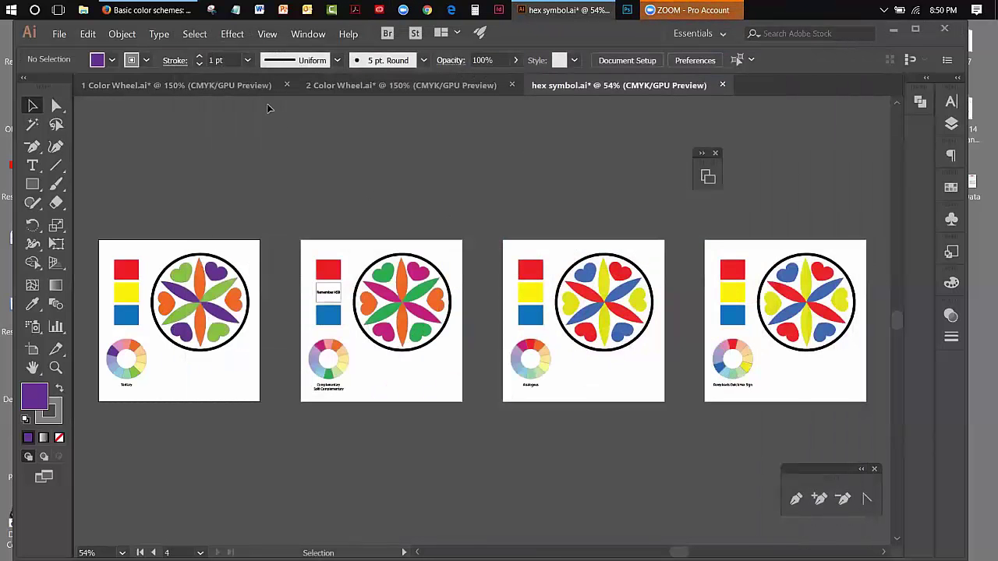
left_click(59, 34)
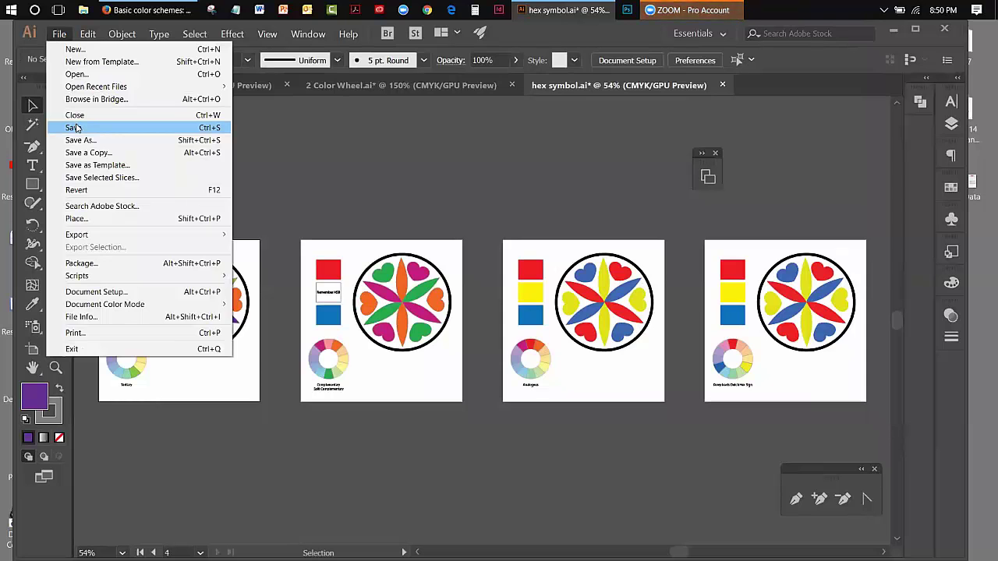
left_click(86, 152)
left_click(195, 279)
left_click(140, 300)
left_click(403, 379)
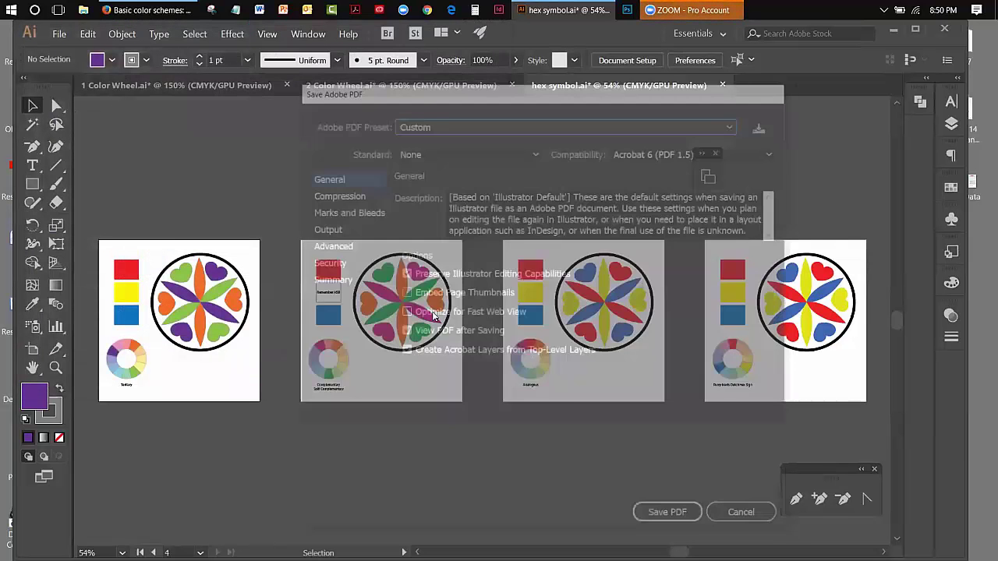
Step: Save the PDF with Preserve Illustrator Editing Capabilities unchecked, accept the warning, and minimise Illustrator
left_click(404, 273)
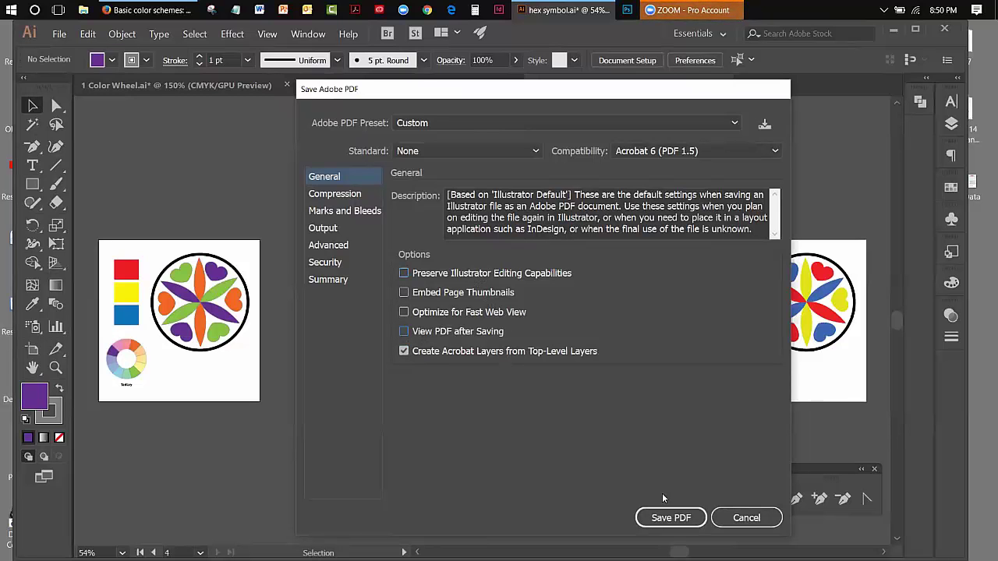
left_click(669, 517)
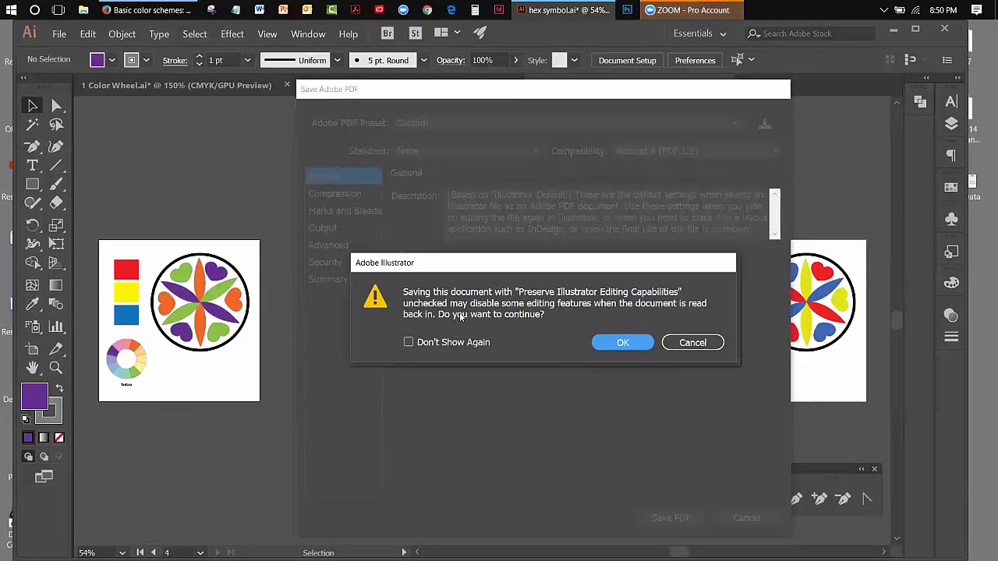
left_click(628, 344)
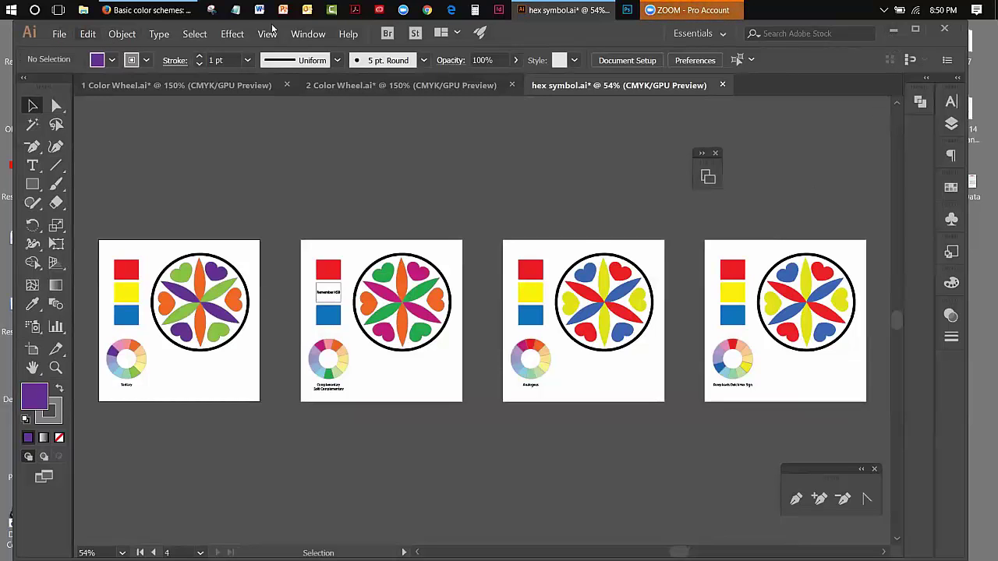
left_click(893, 29)
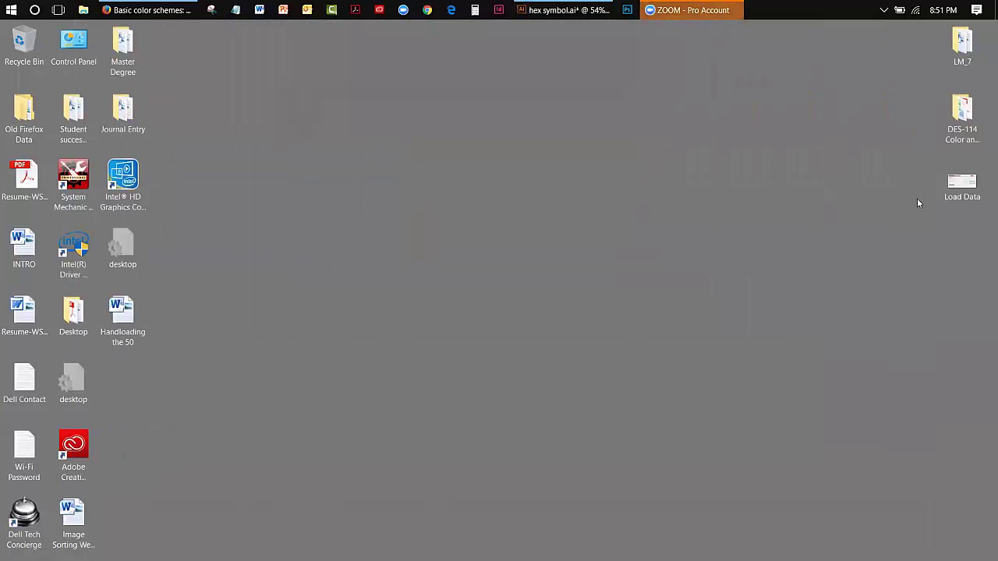
Step: Check the saved hex symbol copy PDF in the DES-114 Color and Production folder, then return to Illustrator
double_click(965, 111)
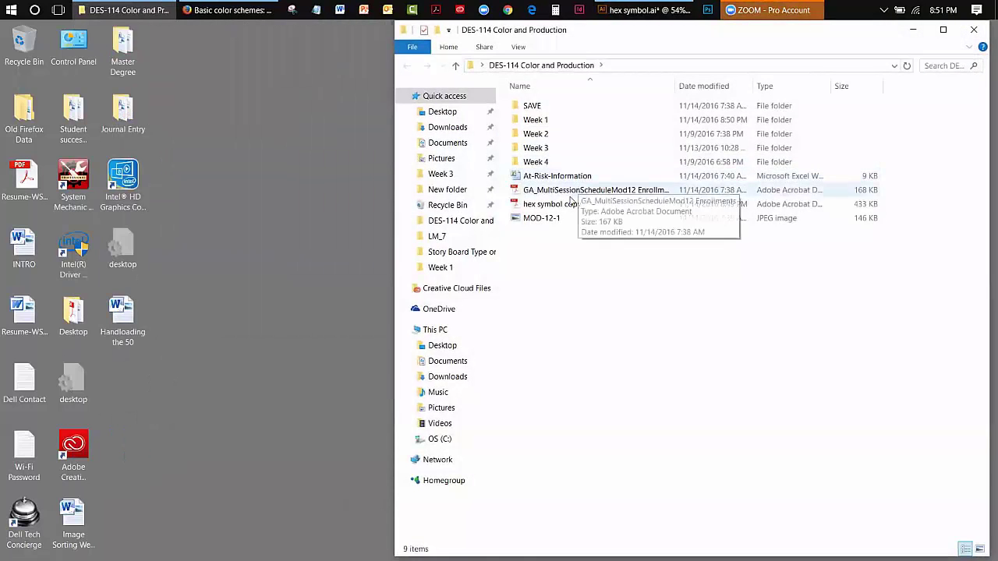
double_click(569, 204)
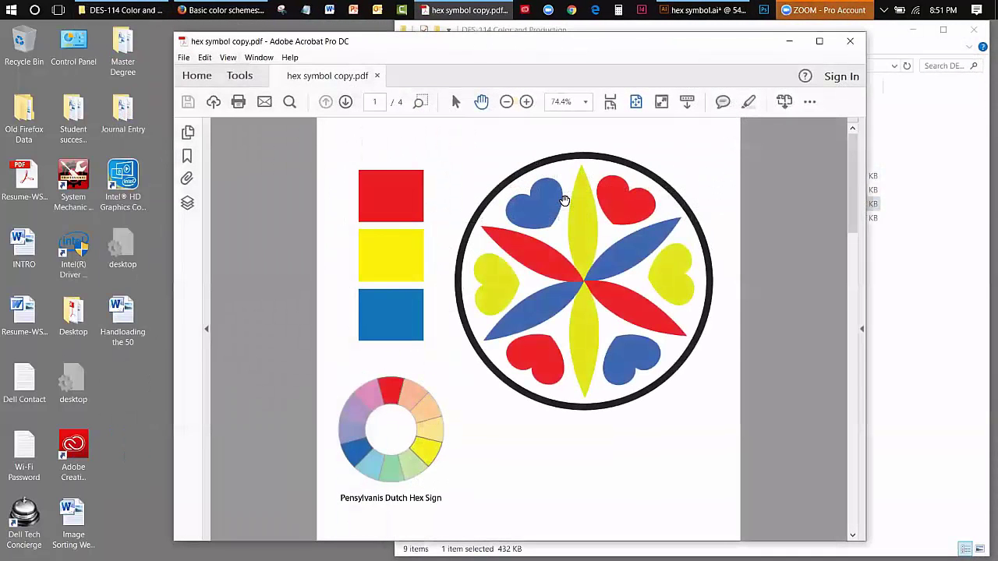
left_click(849, 42)
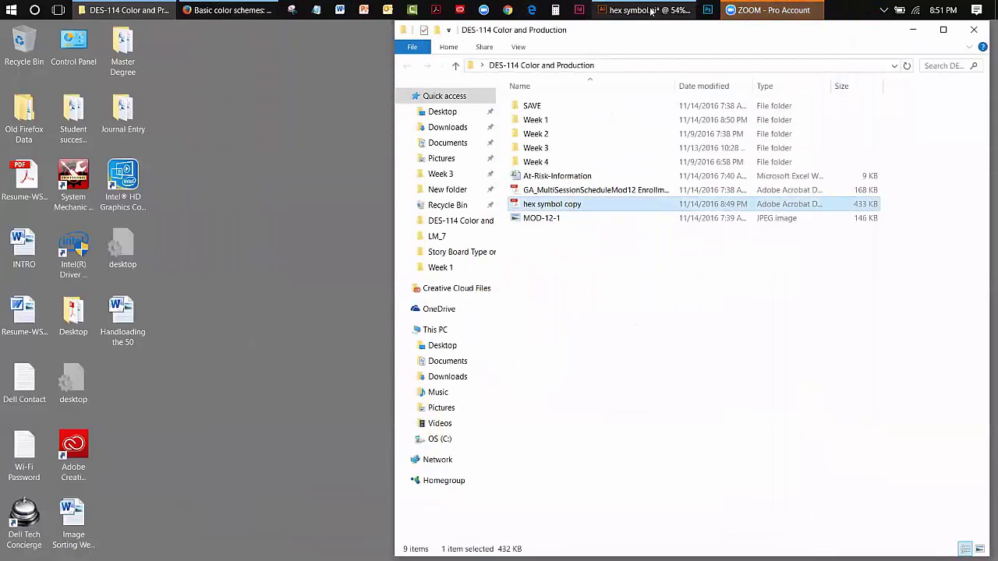
left_click(650, 11)
Step: Open page 1 of hex symbol copy.pdf in Illustrator
left_click(54, 36)
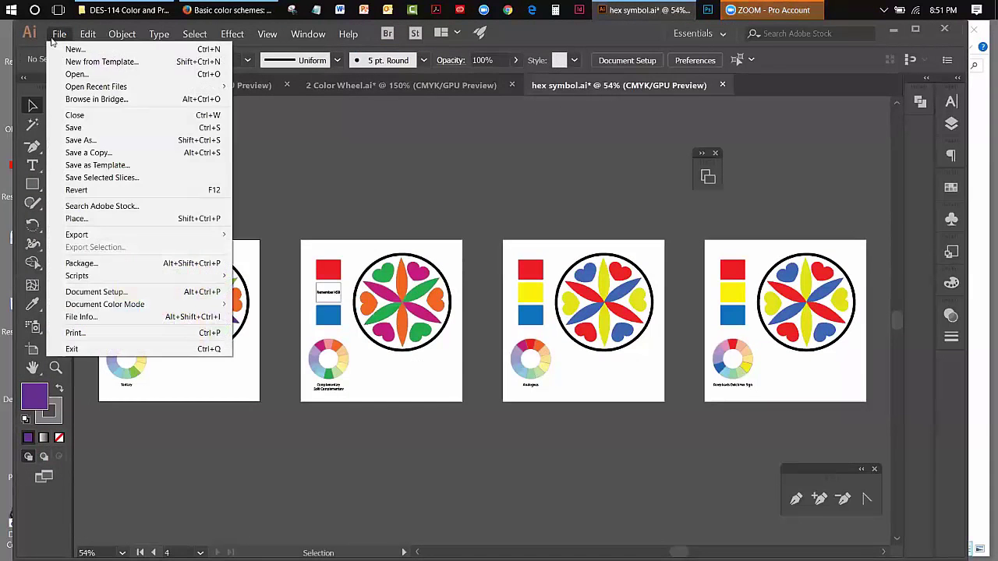
left_click(59, 74)
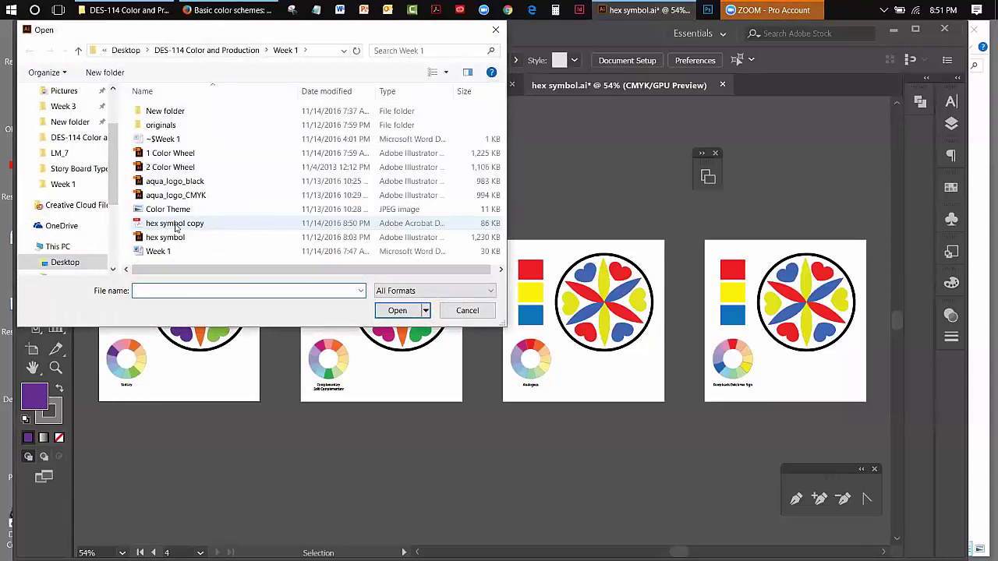
left_click(176, 224)
left_click(396, 310)
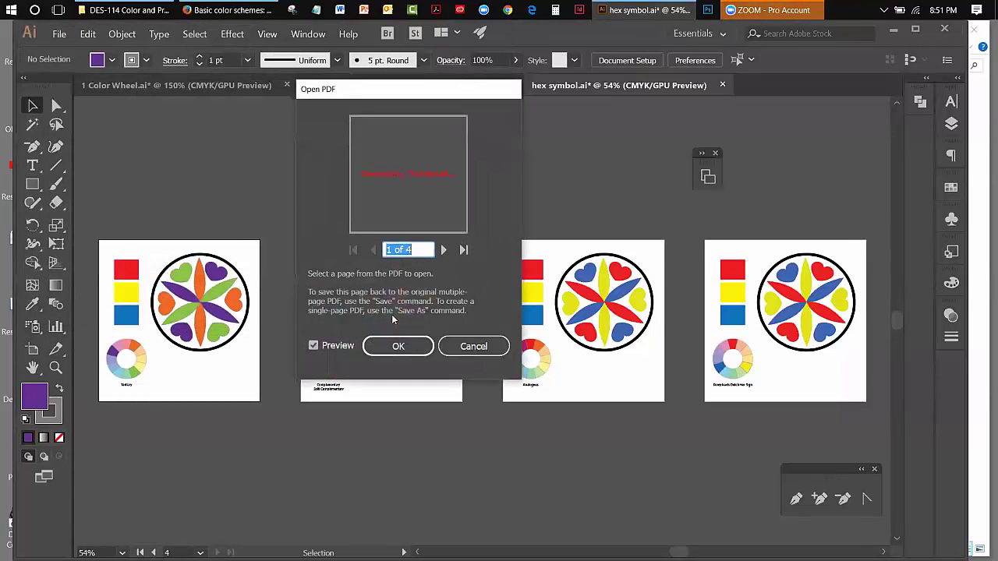
left_click(399, 349)
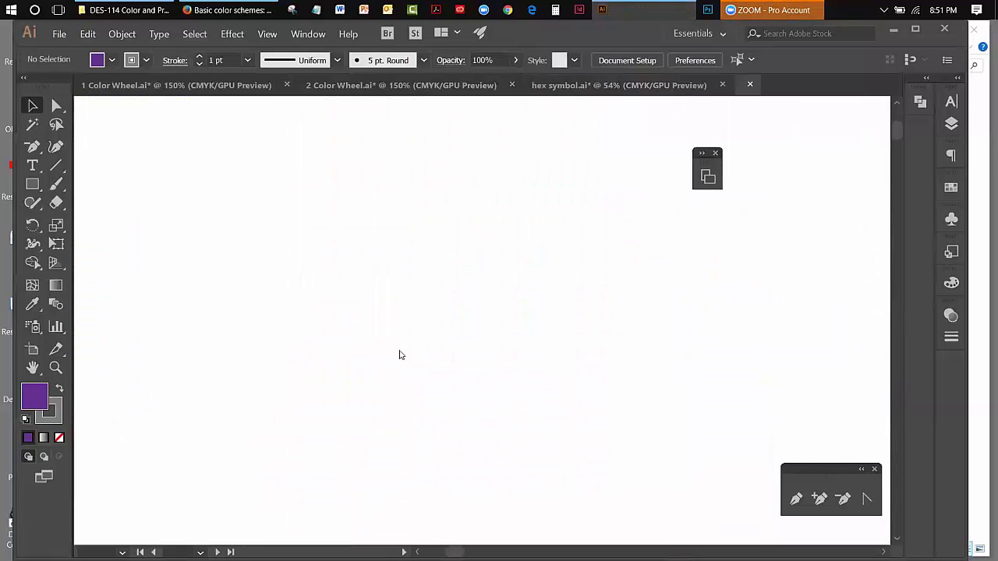
Step: Select and reselect the hex sign artwork group, then deselect it
left_click(495, 270)
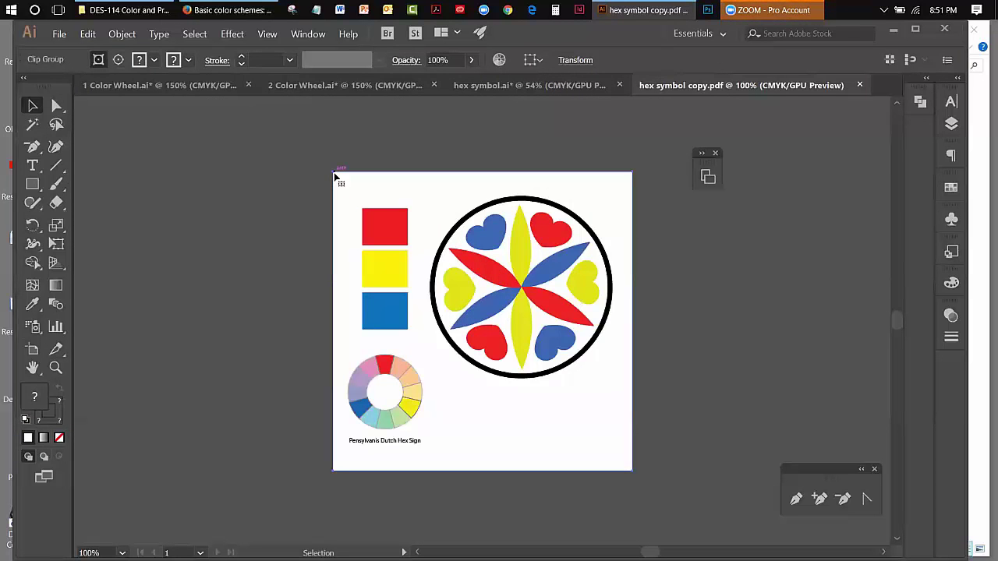
left_click(671, 215)
left_click(535, 227)
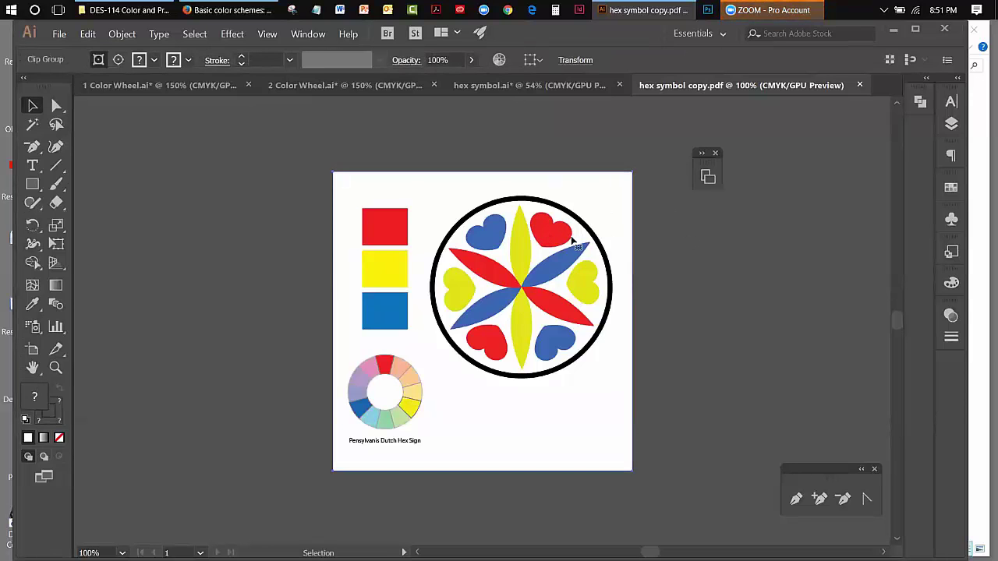
left_click(640, 235)
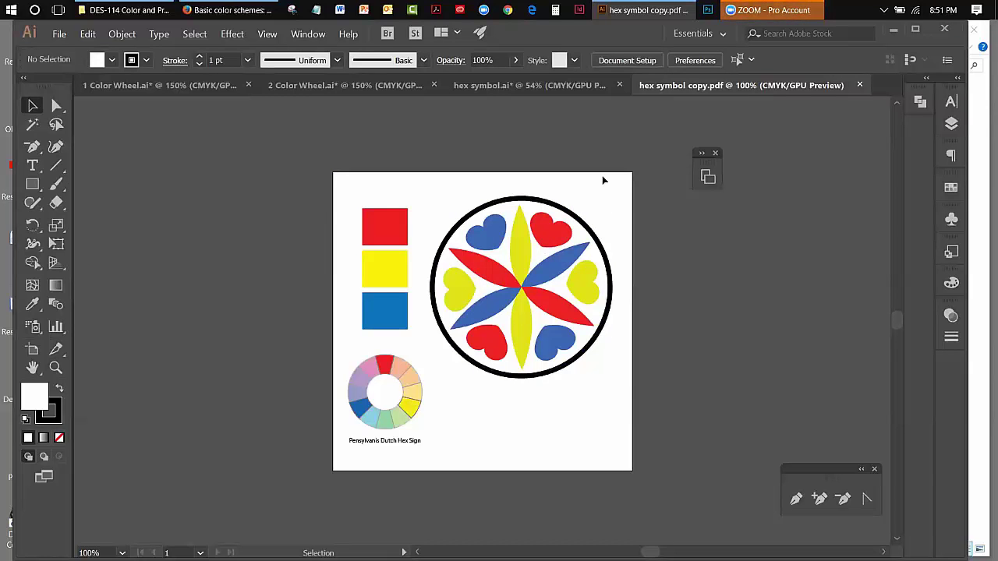
Step: Expand the selected hex sign artwork group with Object > Expand
left_click(583, 216)
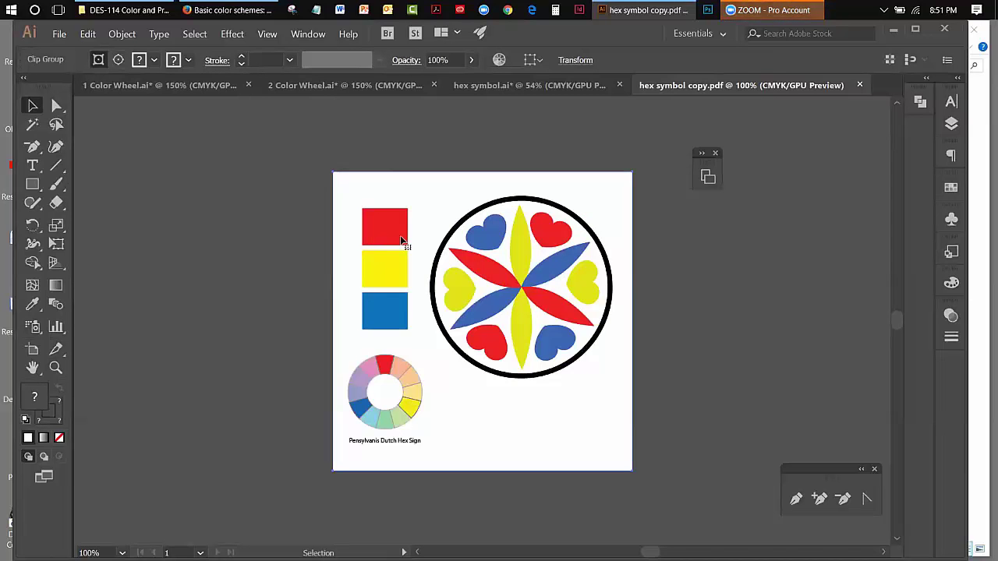
left_click(119, 35)
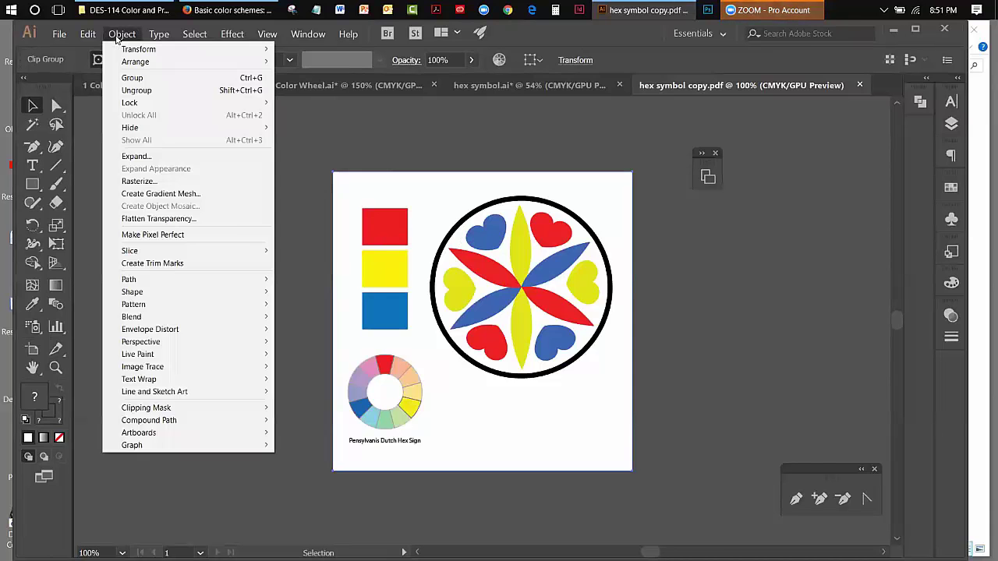
left_click(135, 157)
left_click(488, 379)
Step: Browse the Object > Image Trace options with the artwork selected, applying nothing
left_click(288, 180)
left_click(378, 220)
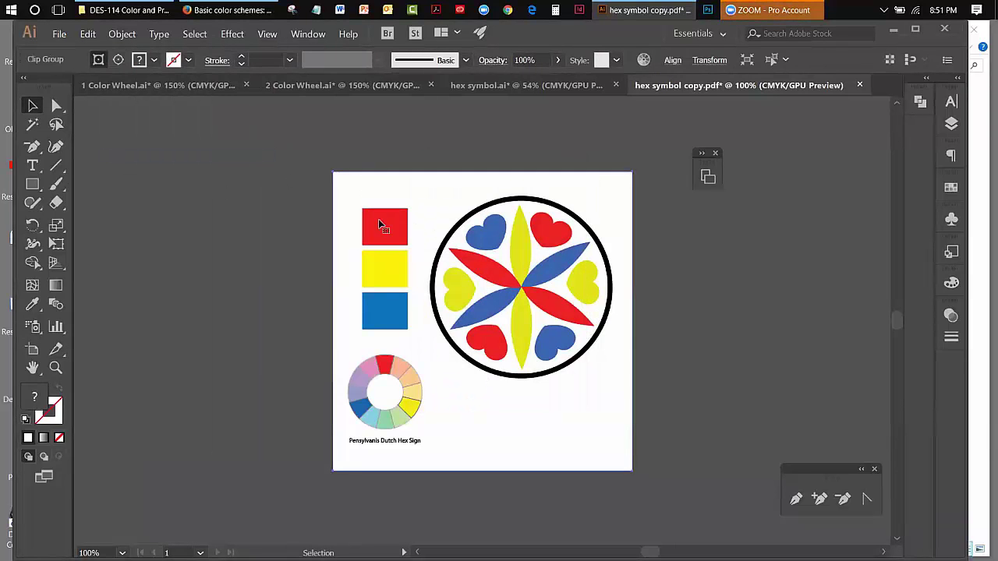
left_click(119, 34)
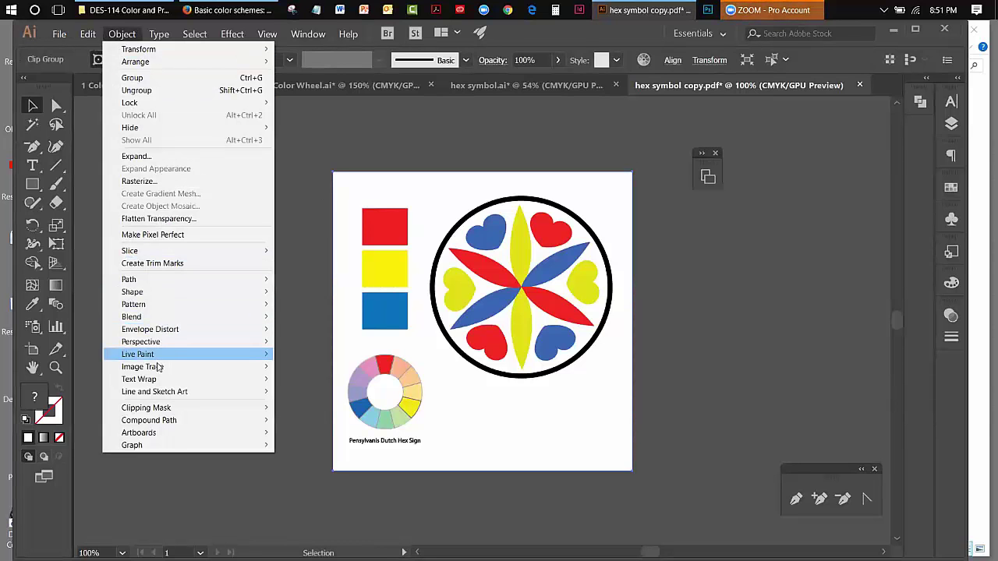
mouse_move(234, 366)
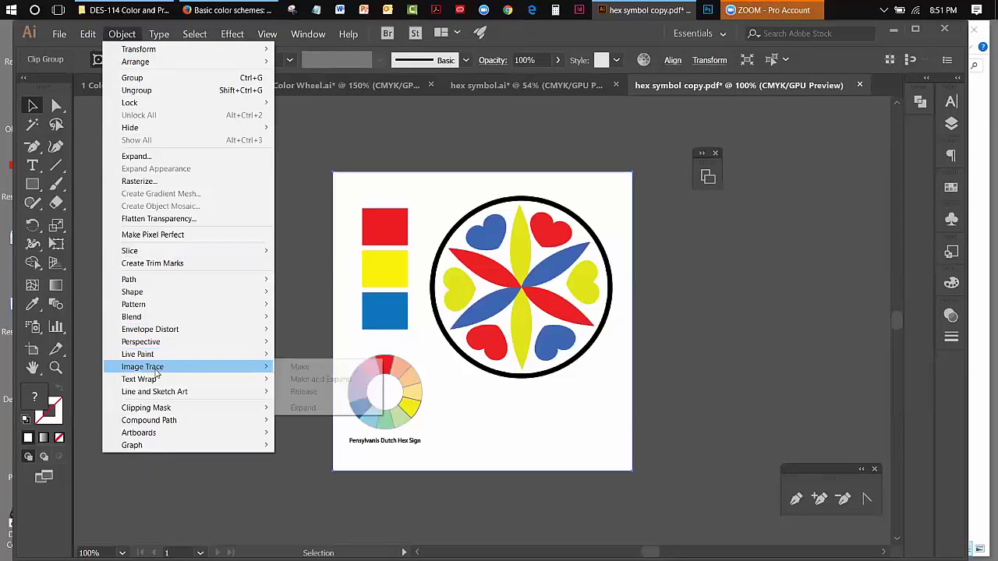
left_click(403, 188)
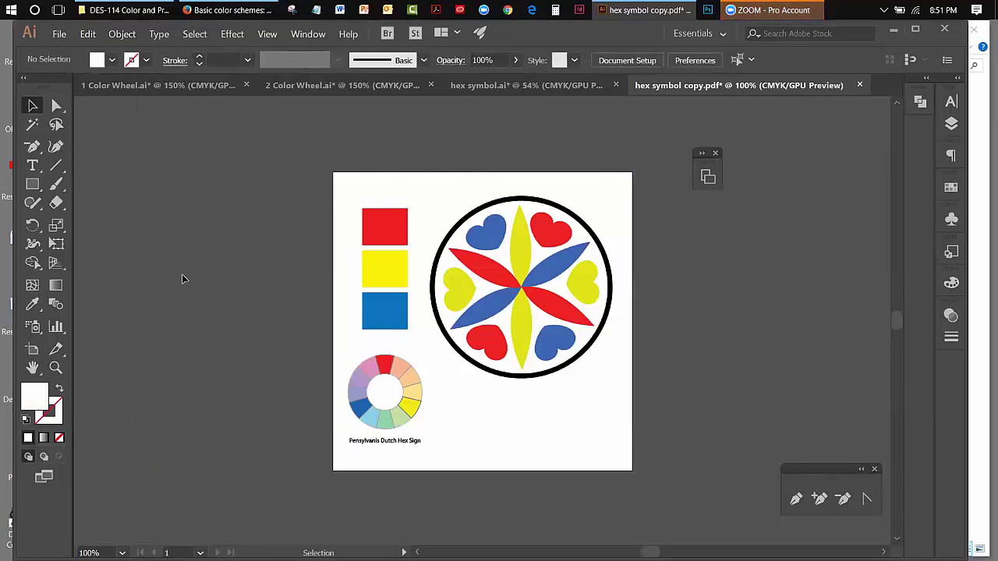
left_click(121, 34)
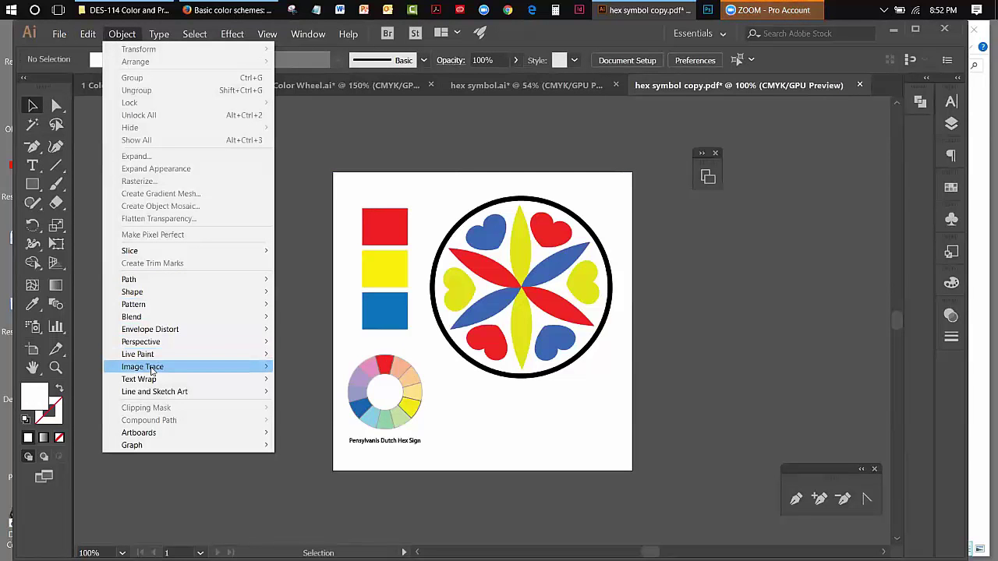
mouse_move(152, 366)
left_click(439, 113)
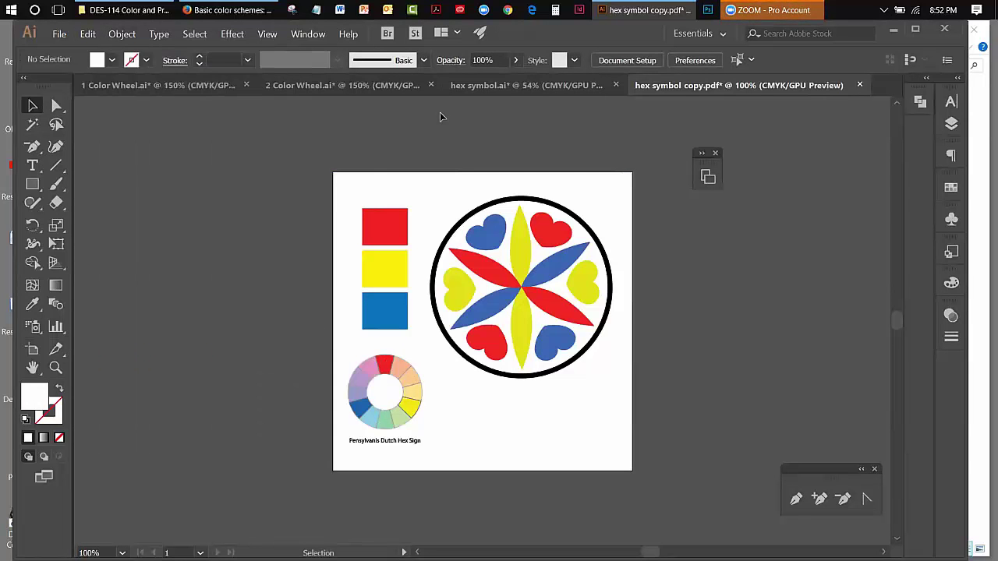
left_click(340, 175)
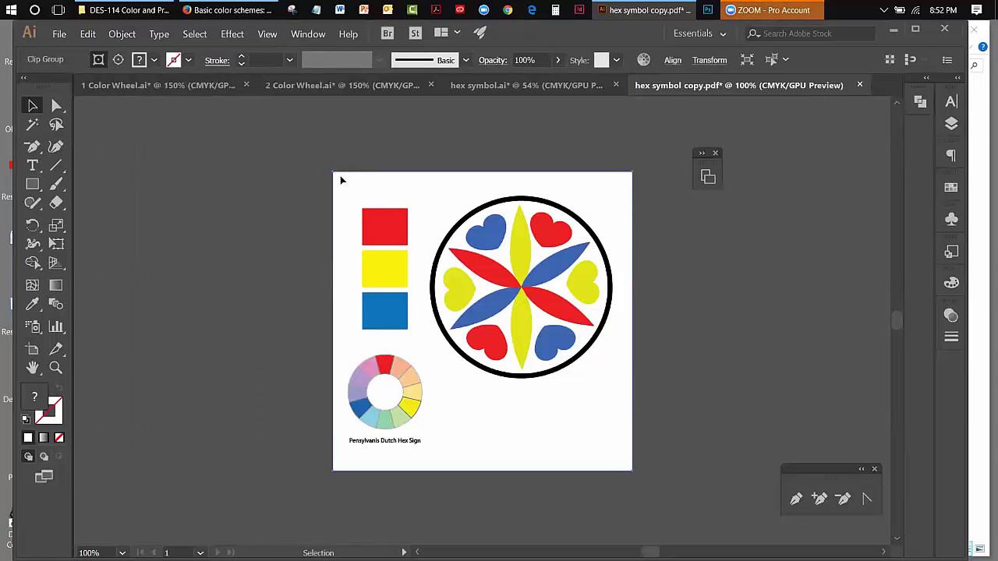
left_click(115, 34)
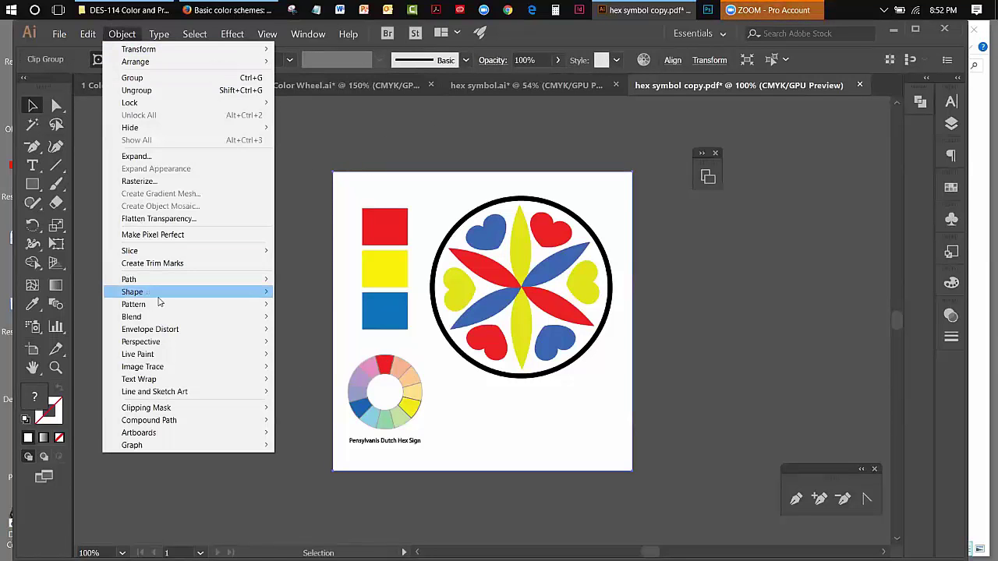
mouse_move(163, 371)
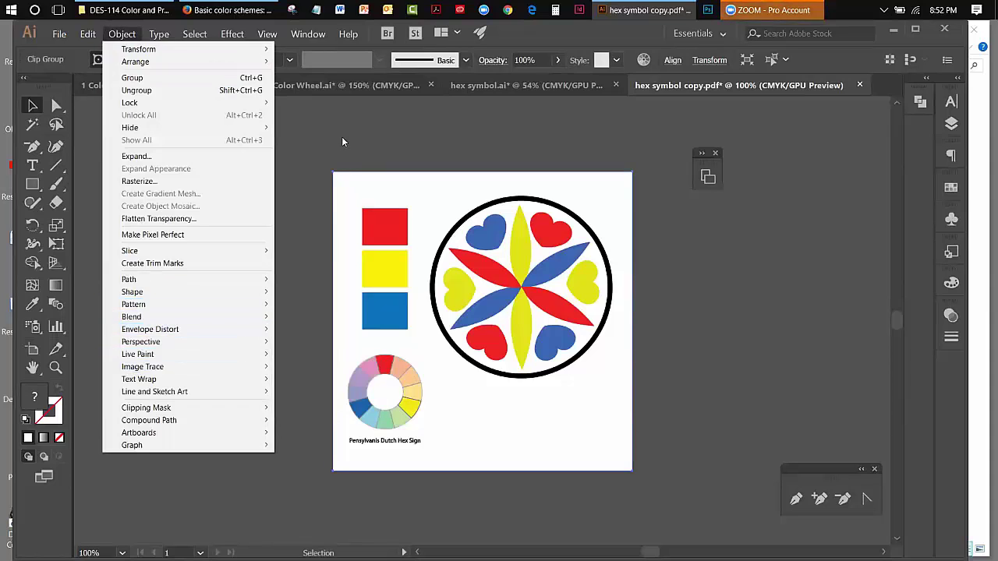
left_click(342, 137)
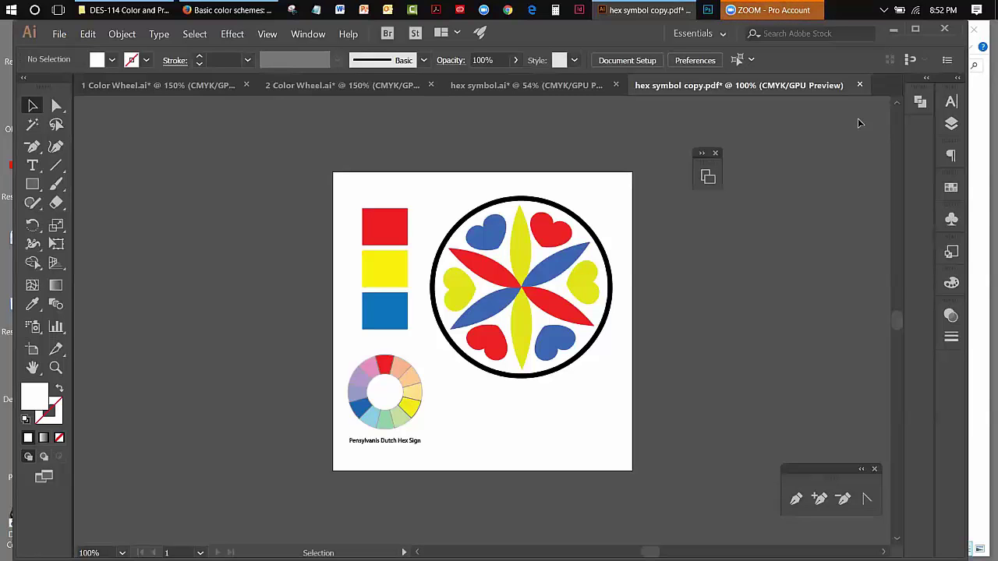
Step: Save a PDF copy named 'hex symbol copy copy' with Illustrator editing capabilities preserved
left_click(59, 33)
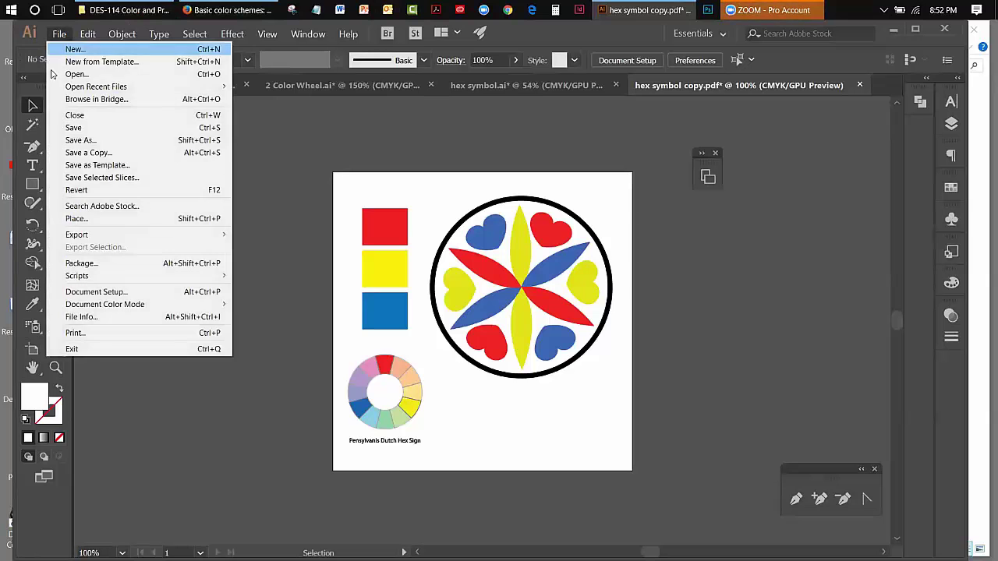
left_click(84, 153)
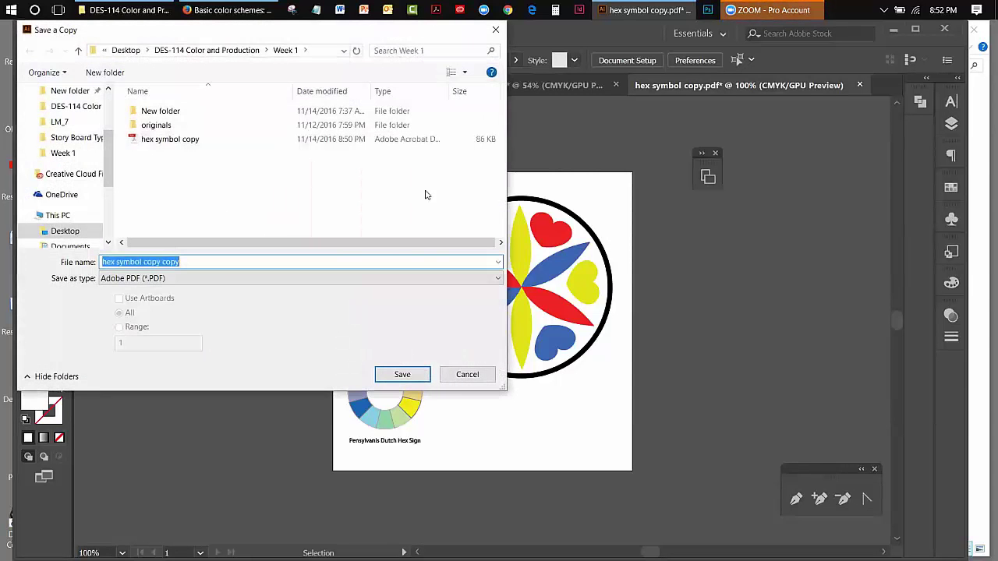
left_click(385, 373)
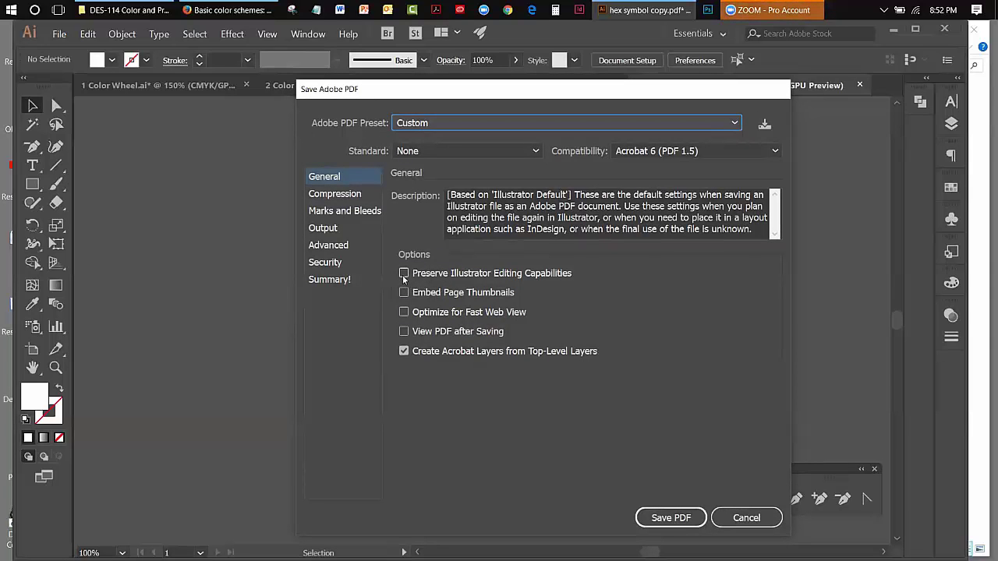
left_click(404, 274)
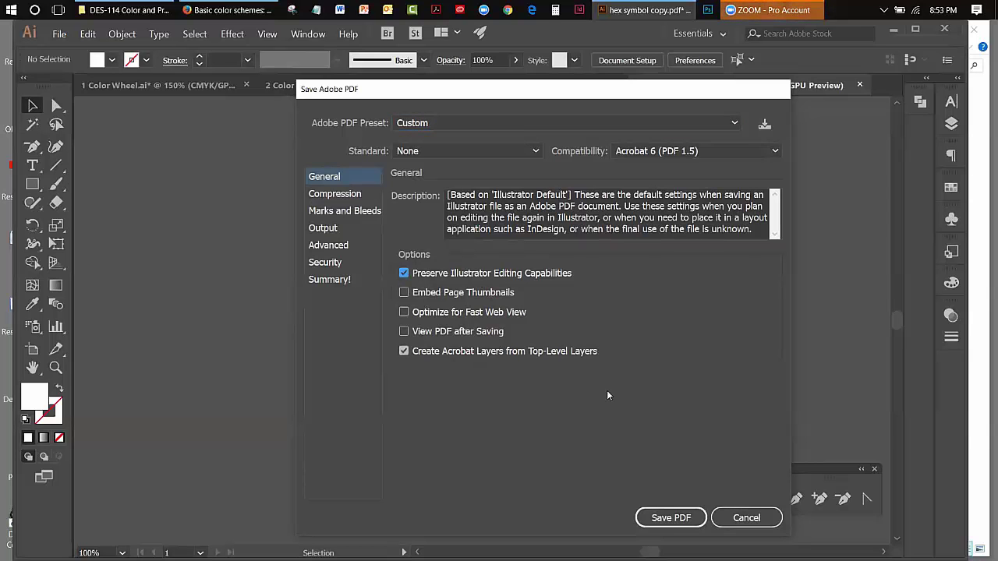
left_click(659, 518)
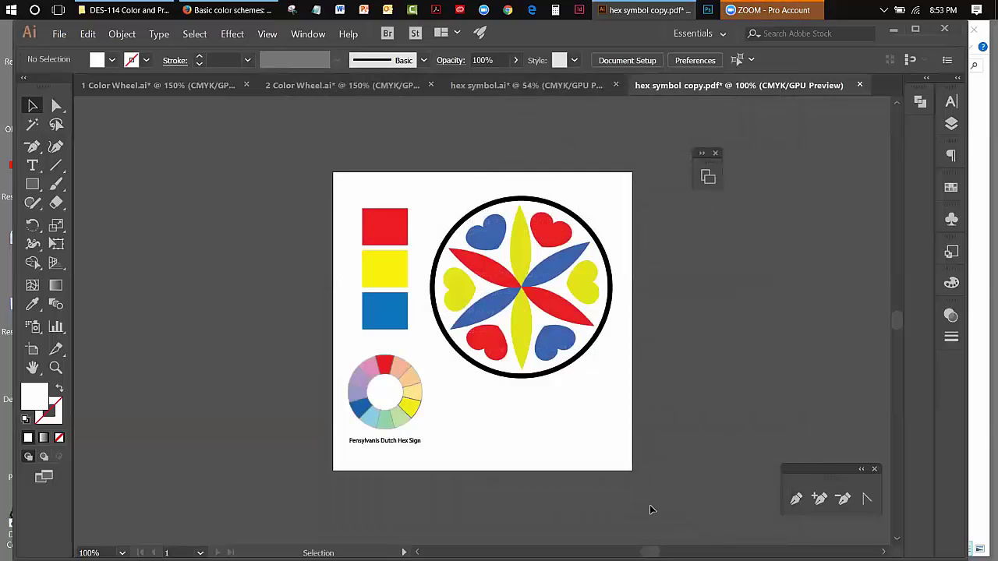
Step: Abandon a second overwrite save of that PDF copy, then close hex symbol copy.pdf without saving
left_click(58, 36)
left_click(86, 149)
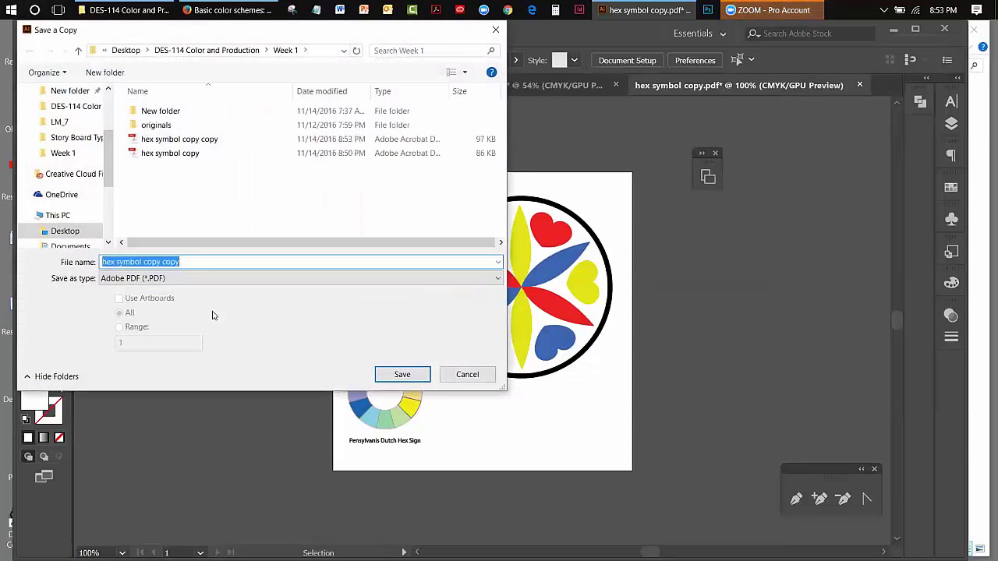
left_click(384, 376)
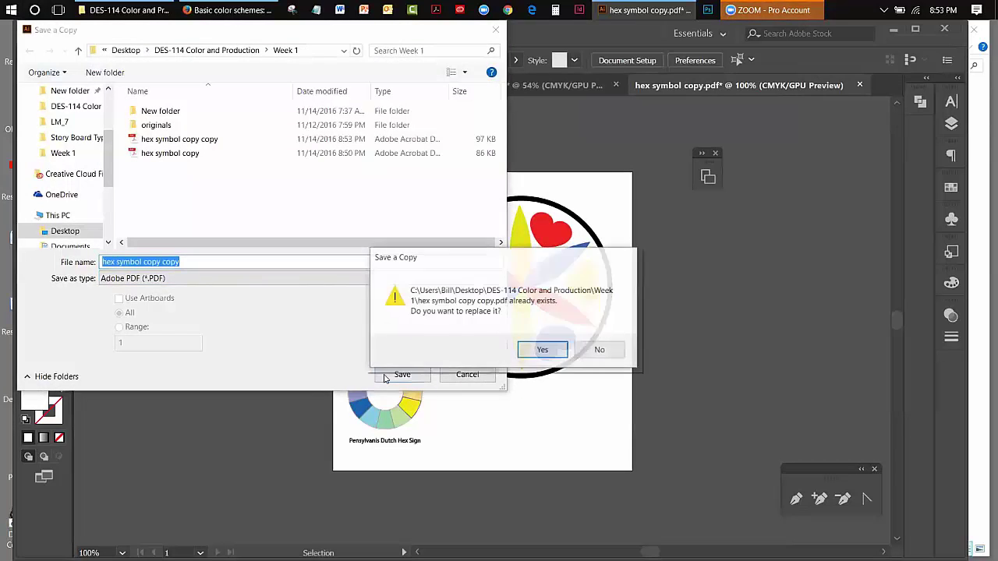
left_click(538, 352)
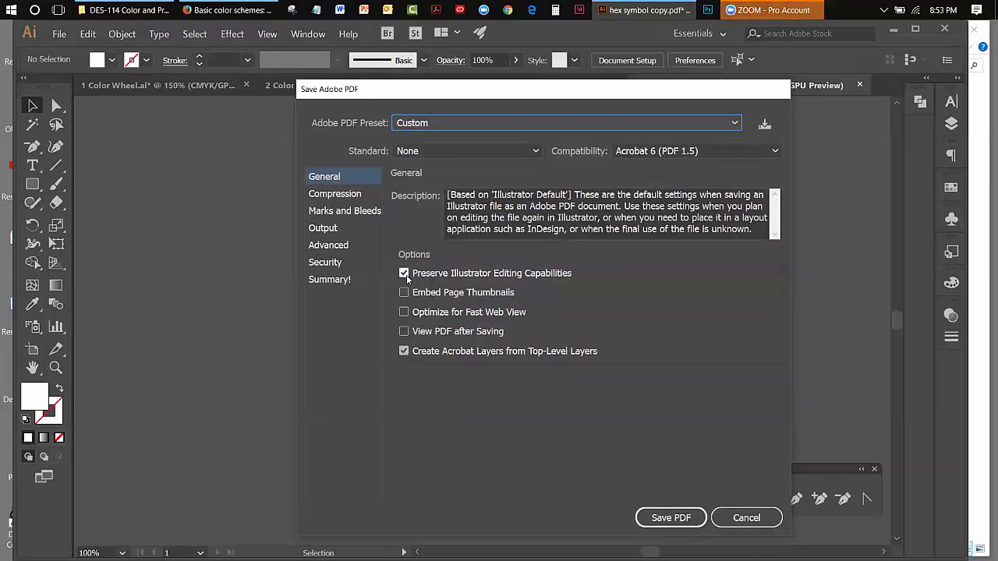
left_click(737, 516)
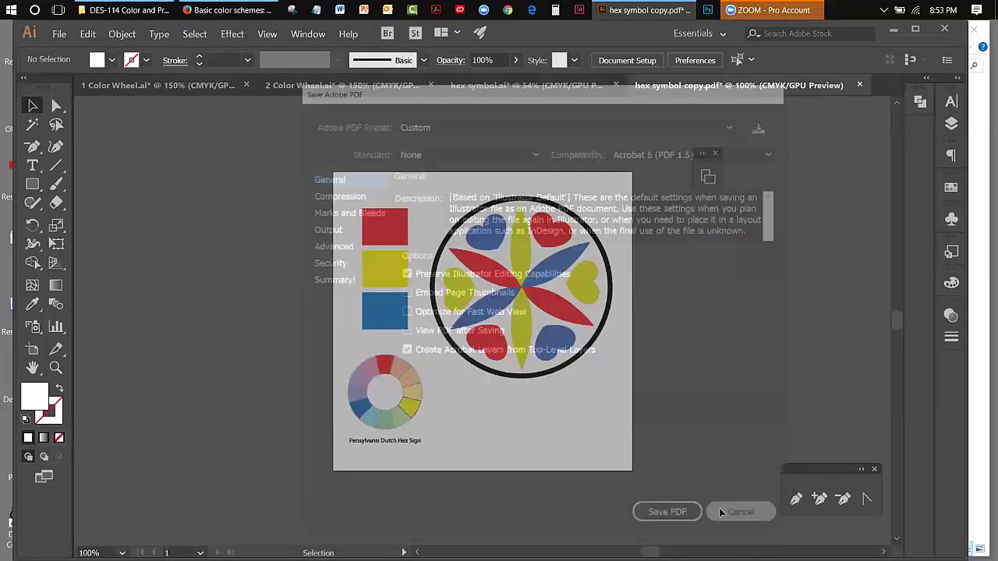
left_click(860, 85)
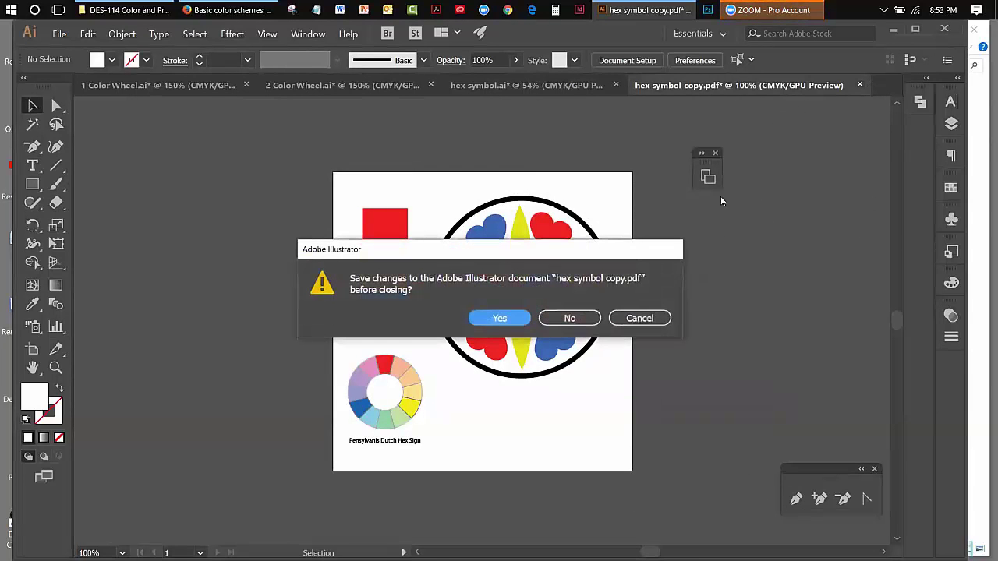
key("Return")
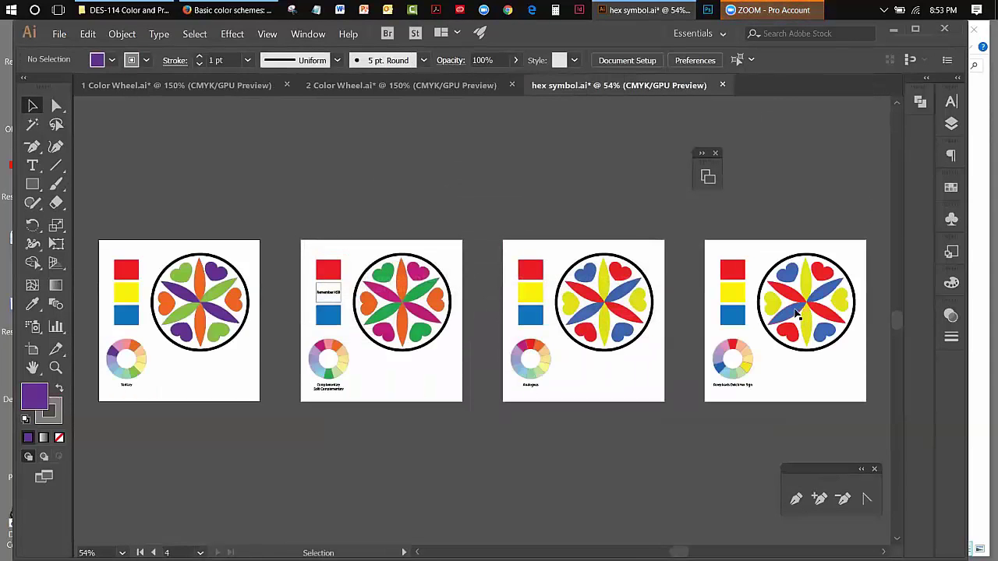